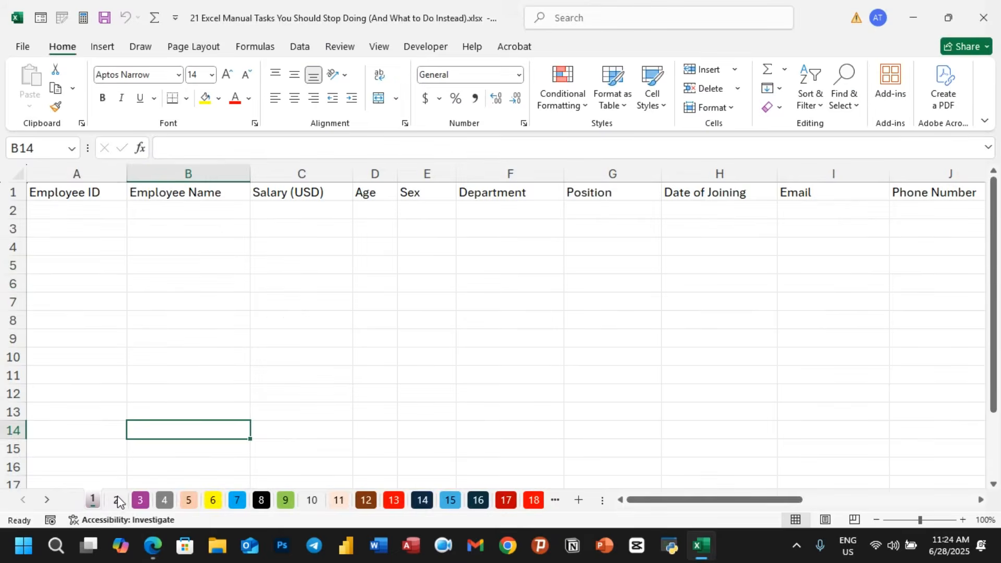
- Browse through the workbook's numbered tip sheets and return to sheet 1
{"action": "left_click", "coordinate": [118, 500]}
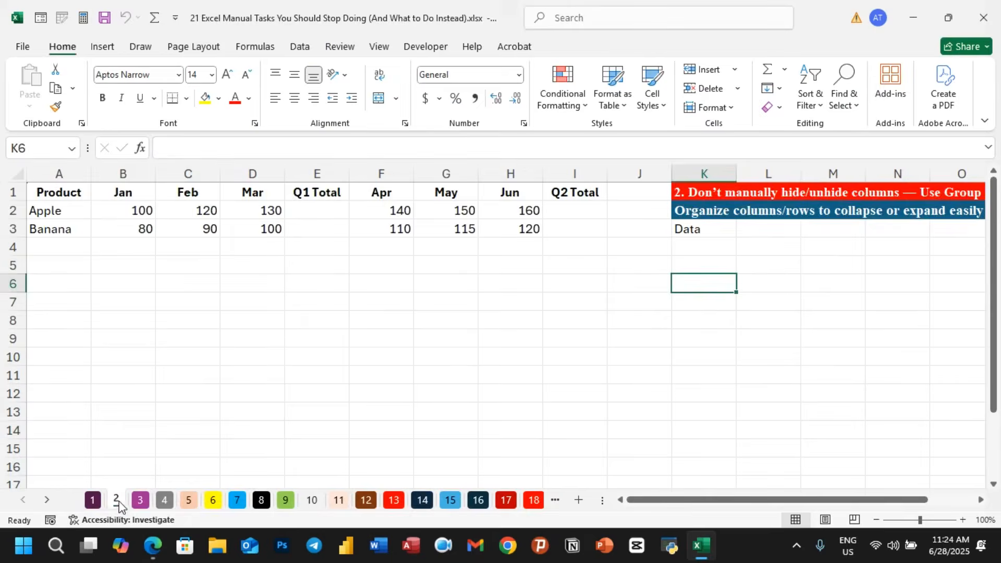
{"action": "left_click", "coordinate": [140, 500]}
{"action": "left_click", "coordinate": [164, 501]}
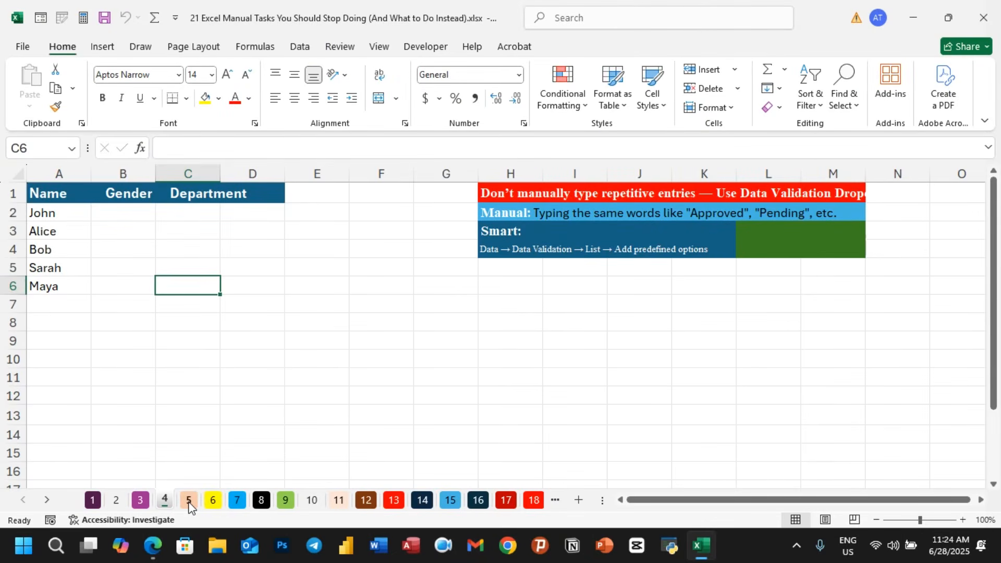
{"action": "left_click", "coordinate": [189, 502]}
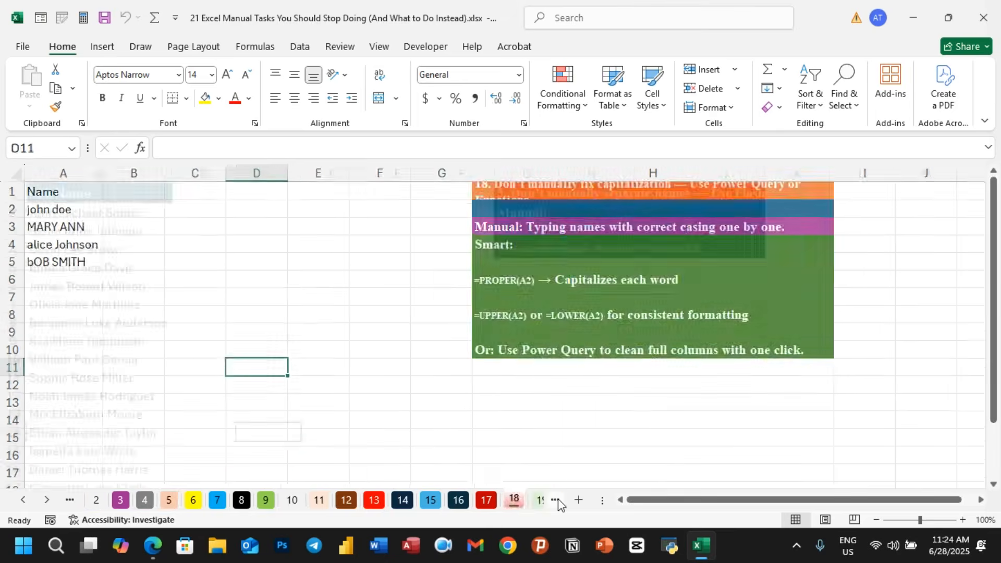
{"action": "left_click", "coordinate": [555, 501]}
{"action": "left_click", "coordinate": [555, 500]}
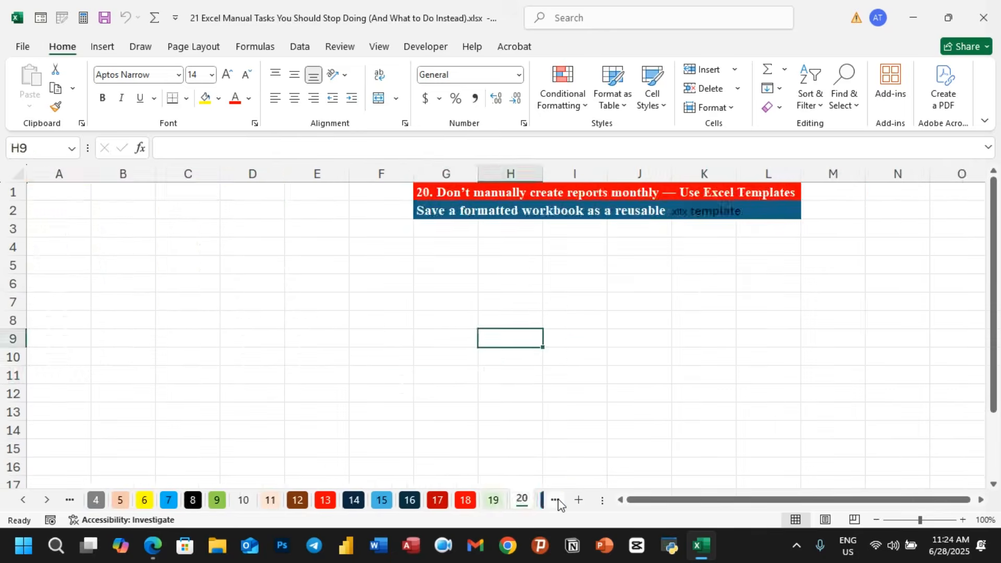
{"action": "left_click", "coordinate": [555, 501]}
{"action": "left_click", "coordinate": [555, 500]}
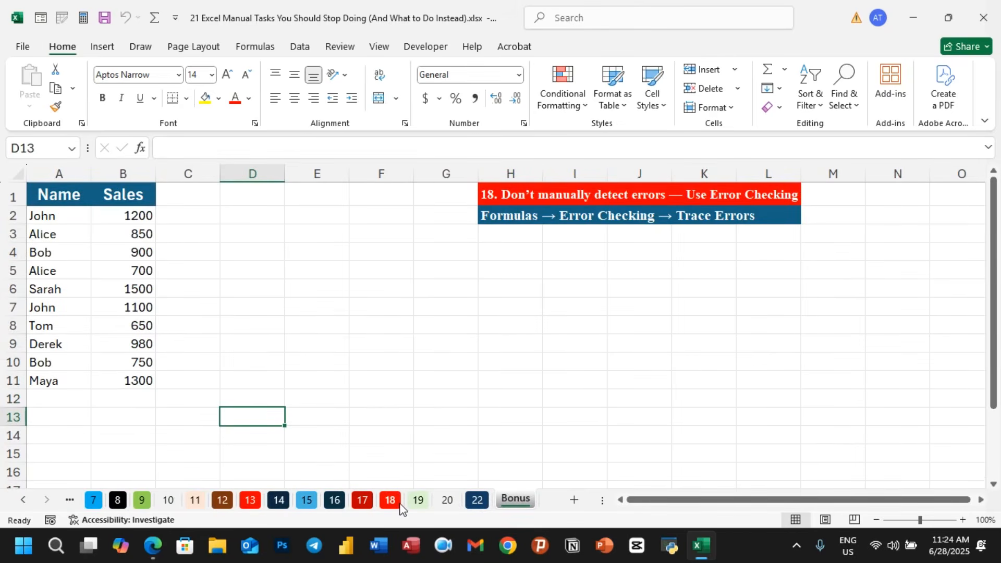
{"action": "left_click", "coordinate": [69, 501]}
{"action": "left_click", "coordinate": [69, 501]}
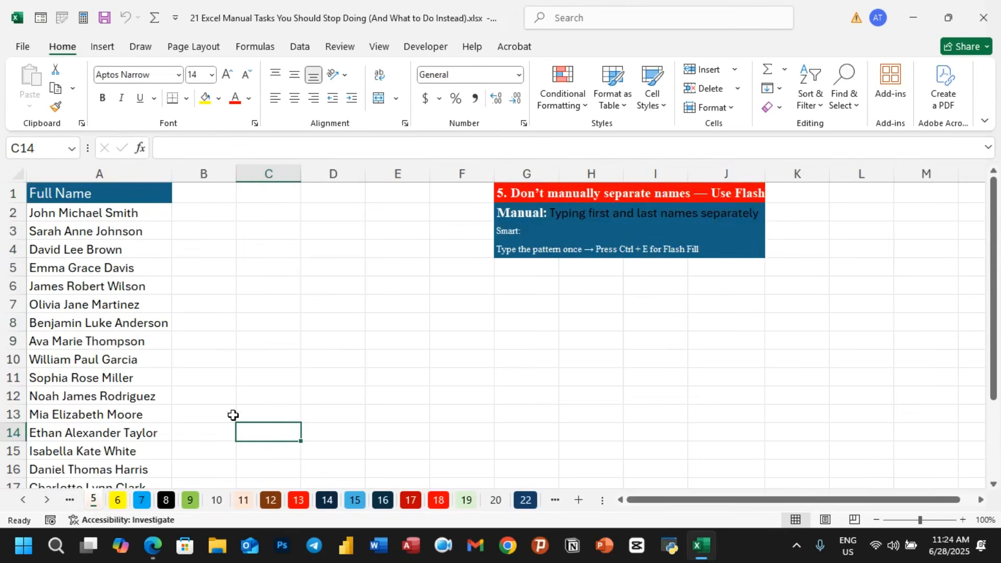
{"action": "left_click", "coordinate": [71, 502]}
{"action": "left_click", "coordinate": [74, 501]}
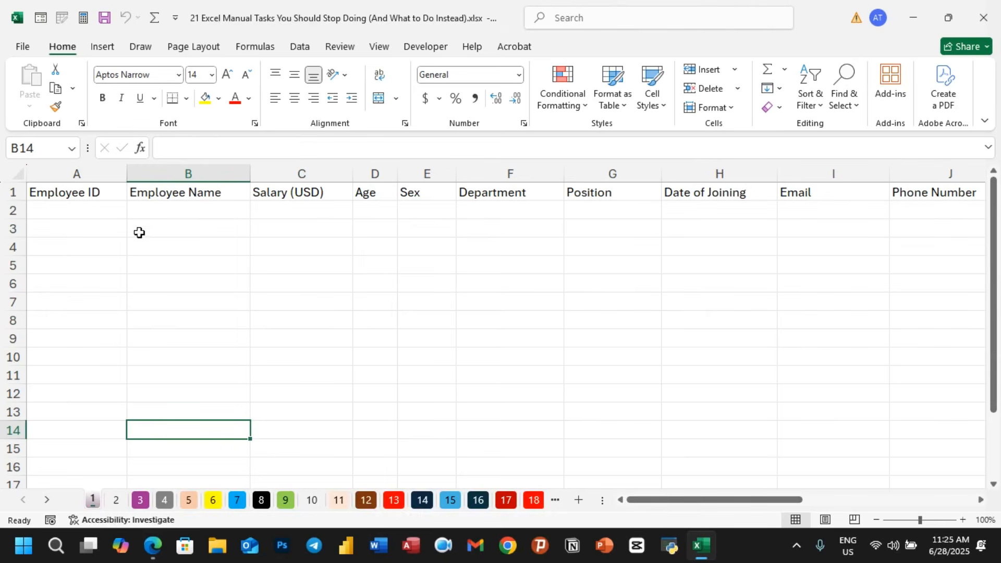
- Examine the employee column headers in row 1 and the empty cells beneath them
{"action": "left_click", "coordinate": [112, 194]}
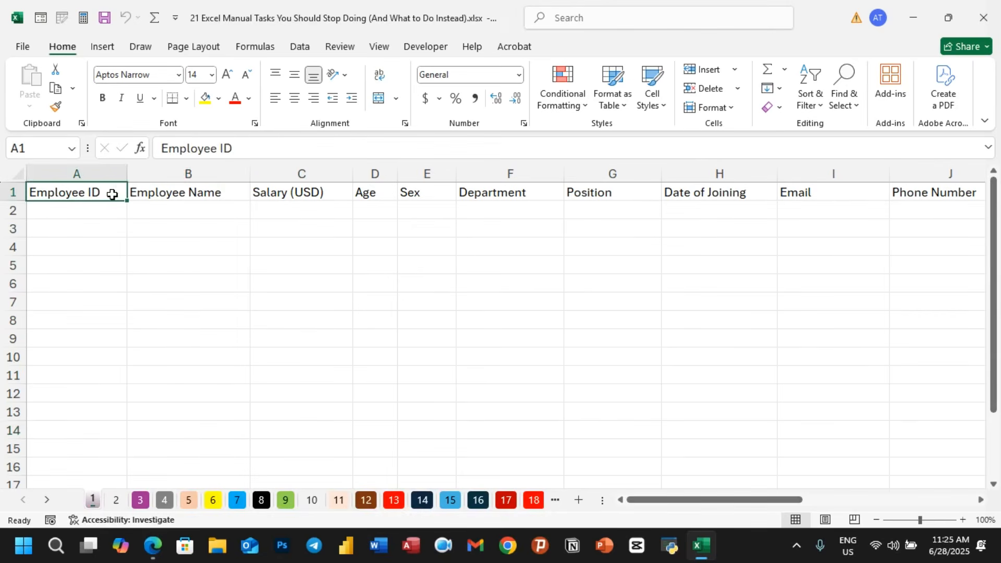
{"action": "left_click", "coordinate": [180, 194]}
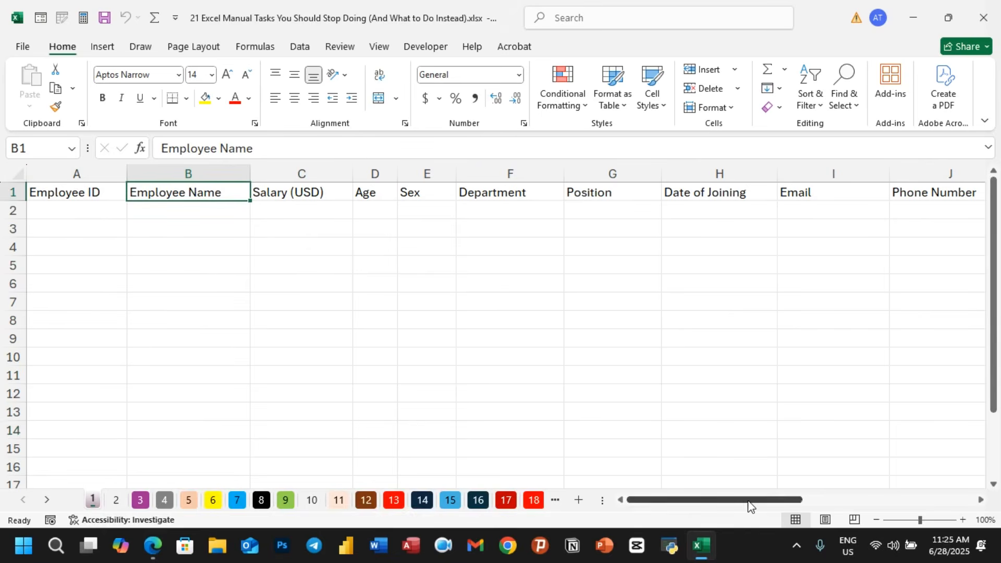
{"action": "left_click_drag", "start_coordinate": [747, 502], "coordinate": [626, 495]}
{"action": "left_click", "coordinate": [52, 212]}
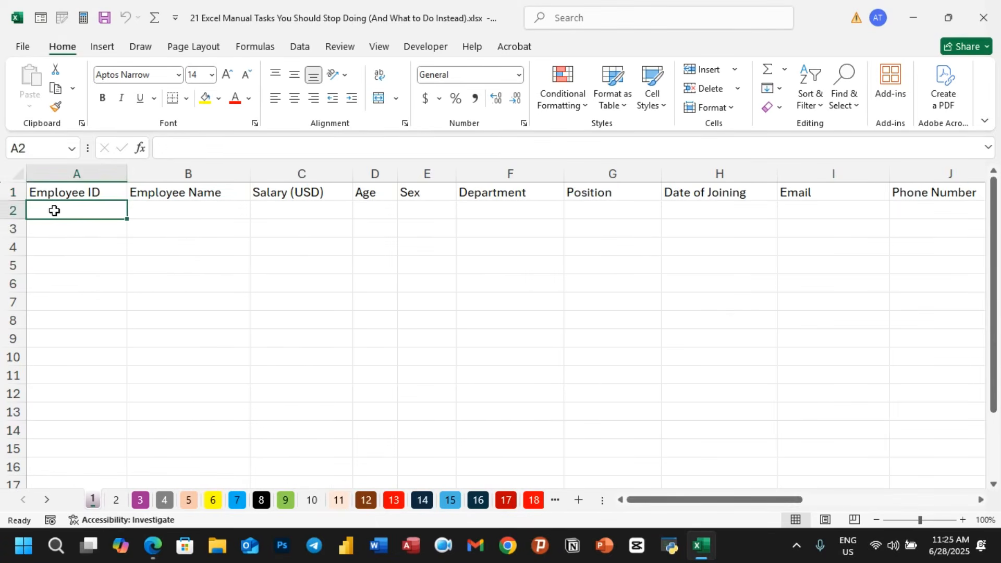
{"action": "left_click", "coordinate": [167, 211]}
{"action": "left_click", "coordinate": [285, 211]}
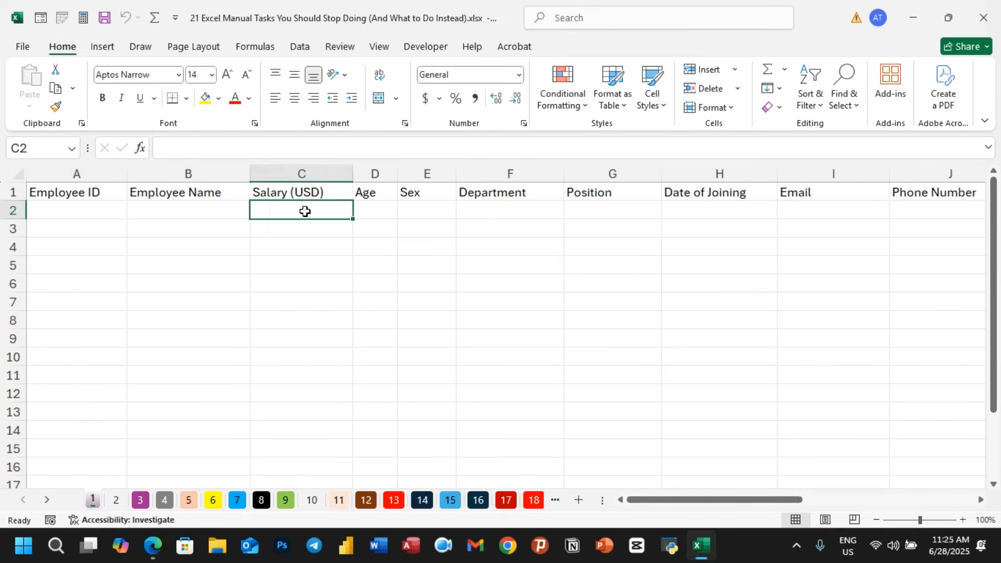
{"action": "left_click", "coordinate": [386, 211]}
{"action": "left_click", "coordinate": [430, 211]}
{"action": "left_click", "coordinate": [493, 211]}
{"action": "left_click", "coordinate": [555, 211]}
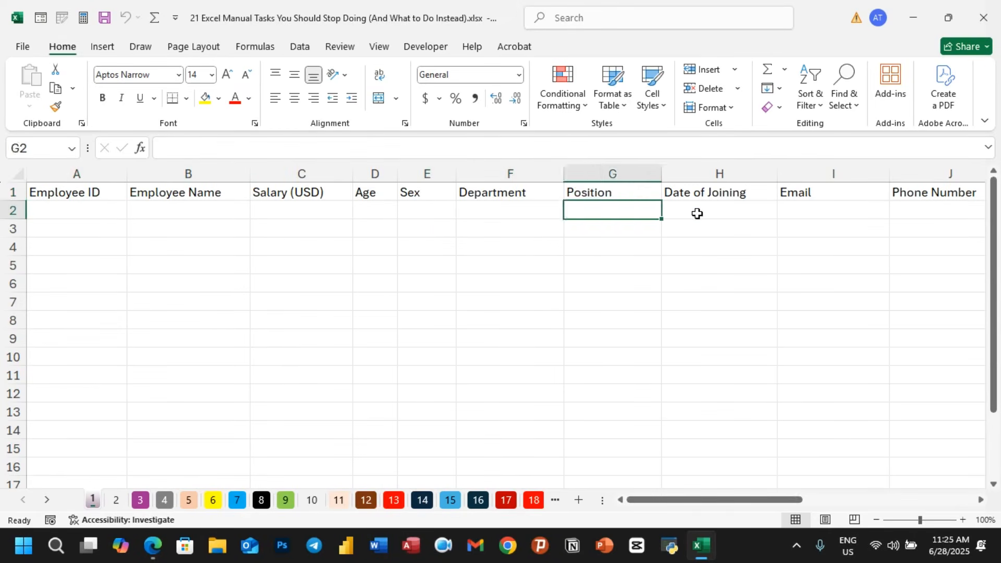
{"action": "left_click", "coordinate": [697, 214]}
{"action": "left_click", "coordinate": [809, 214]}
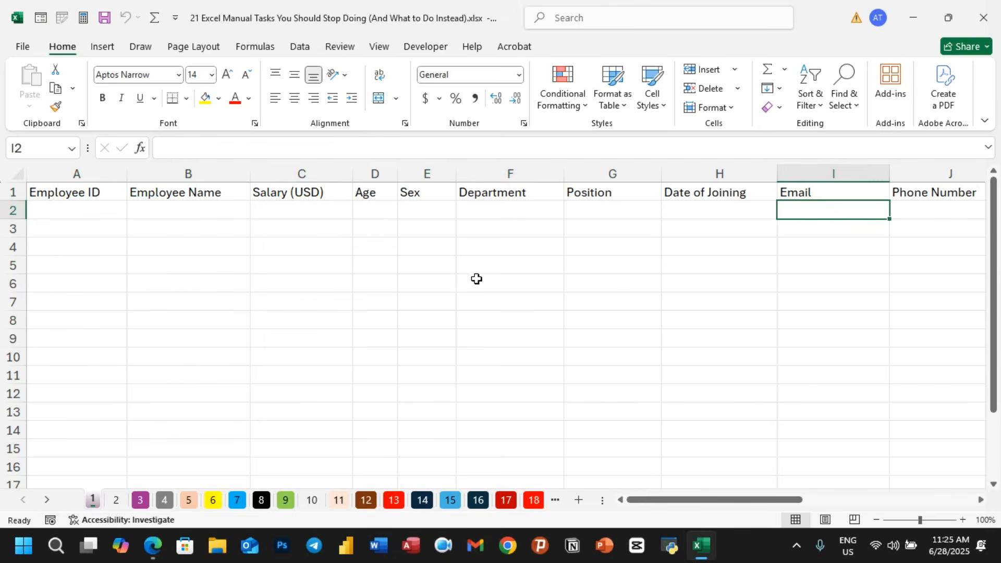
- Select the header row A1:K1 and convert it into a table with headers
{"action": "left_click", "coordinate": [72, 194]}
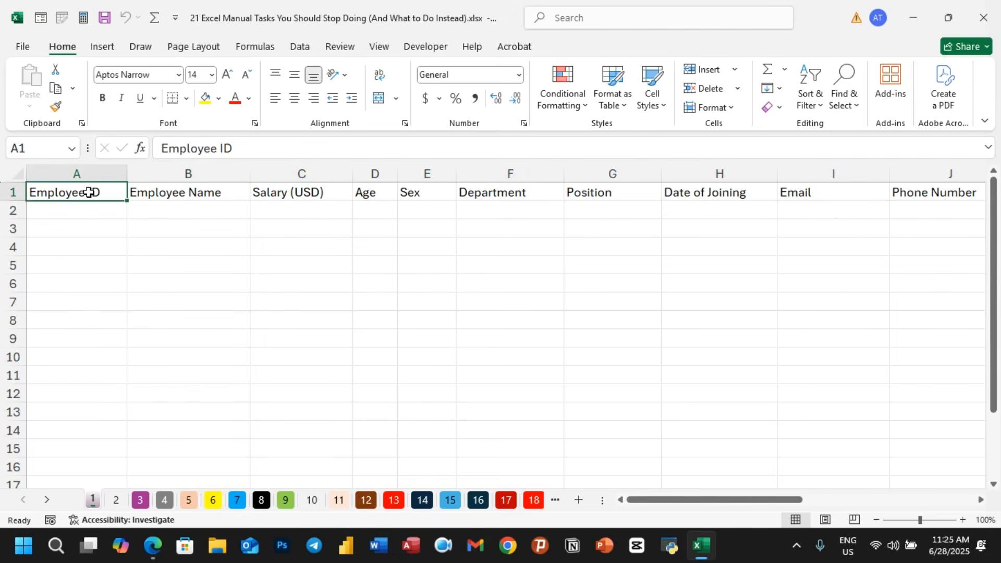
{"action": "mouse_move", "coordinate": [89, 192]}
{"action": "left_mouse_down"}
{"action": "mouse_move", "coordinate": [383, 194]}
{"action": "mouse_move", "coordinate": [197, 185]}
{"action": "mouse_move", "coordinate": [89, 193]}
{"action": "left_mouse_up"}
{"action": "key", "text": "ctrl+shift+Right"}
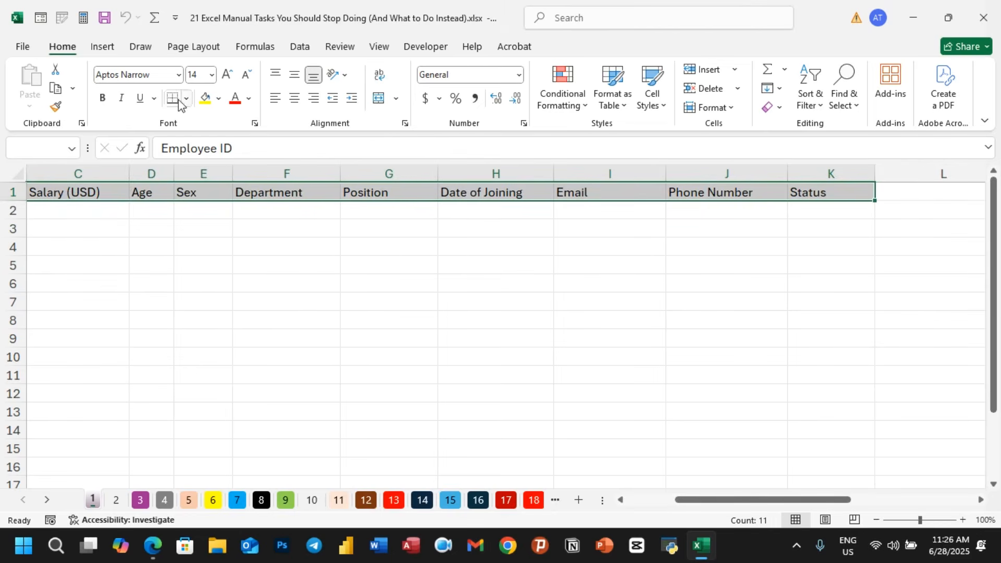
{"action": "left_click", "coordinate": [103, 47]}
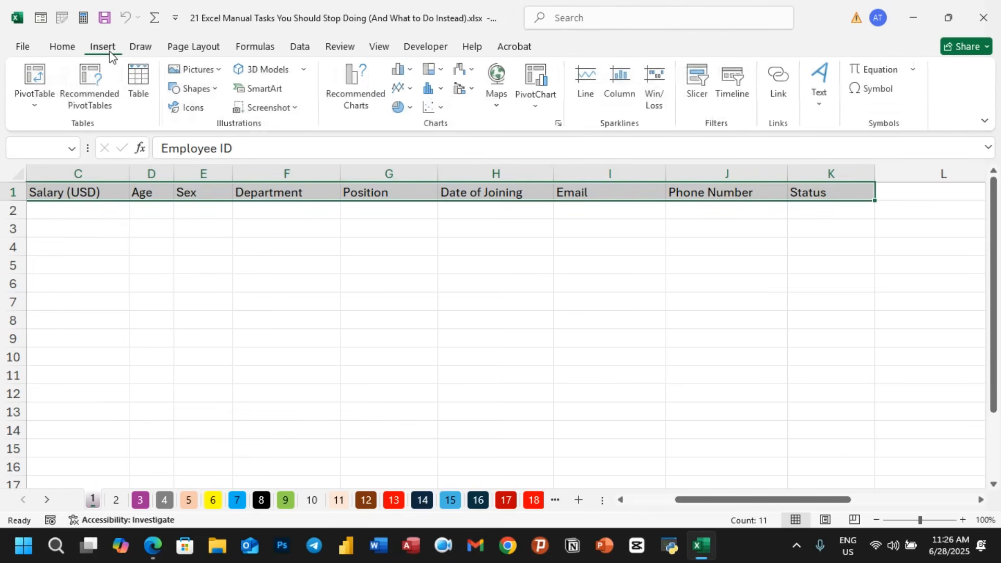
{"action": "left_click", "coordinate": [138, 89]}
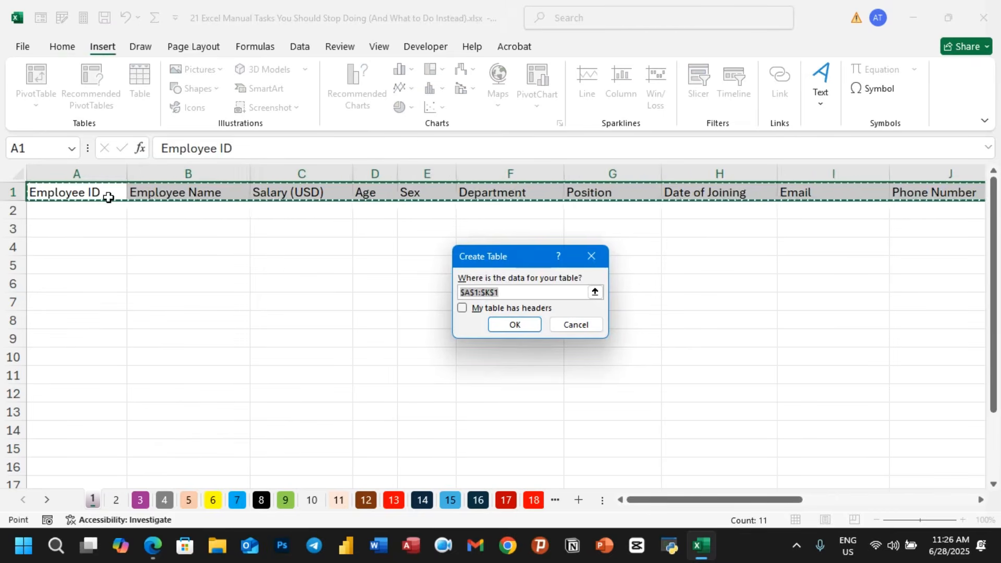
{"action": "left_click", "coordinate": [462, 308]}
{"action": "left_click", "coordinate": [511, 325]}
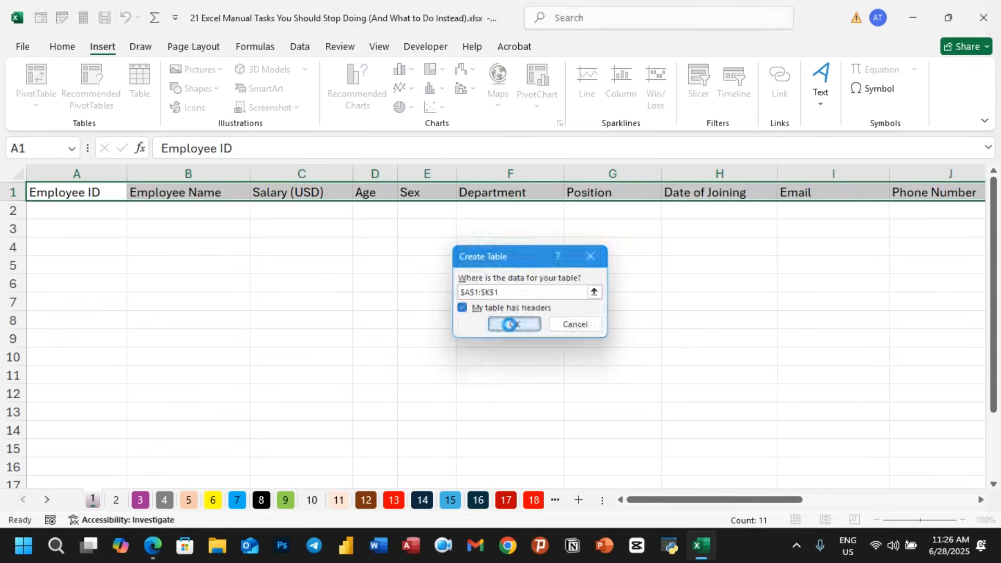
- Select the new table and open the Data Form for entering records
{"action": "left_click", "coordinate": [77, 210]}
{"action": "left_click", "coordinate": [96, 241]}
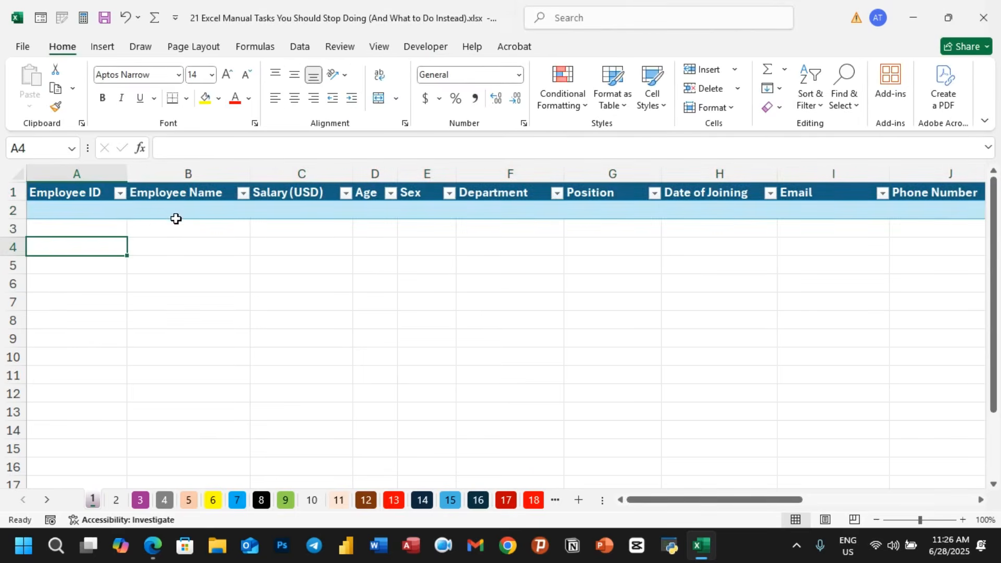
{"action": "left_click", "coordinate": [109, 211]}
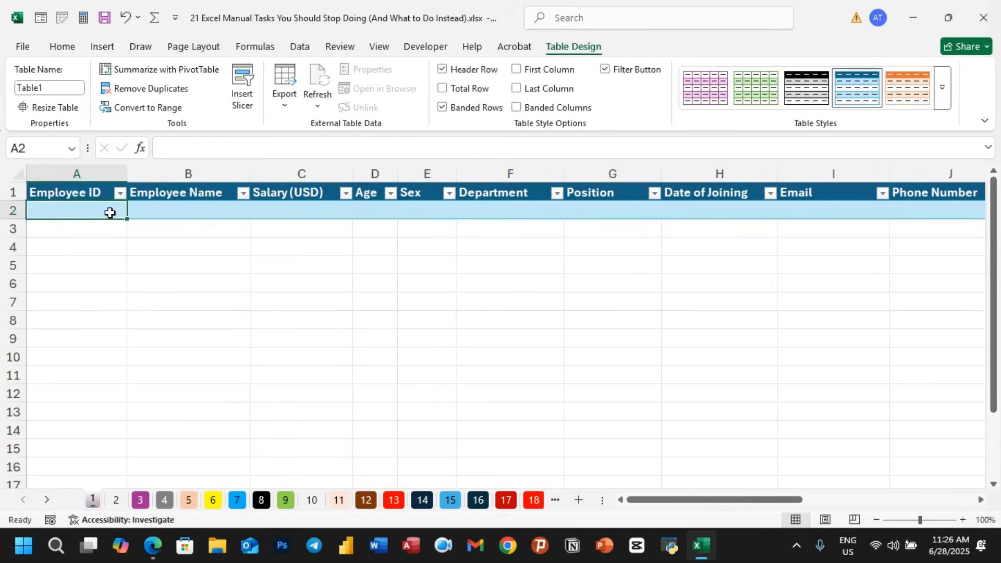
{"action": "key", "text": "ctrl+shift+Right"}
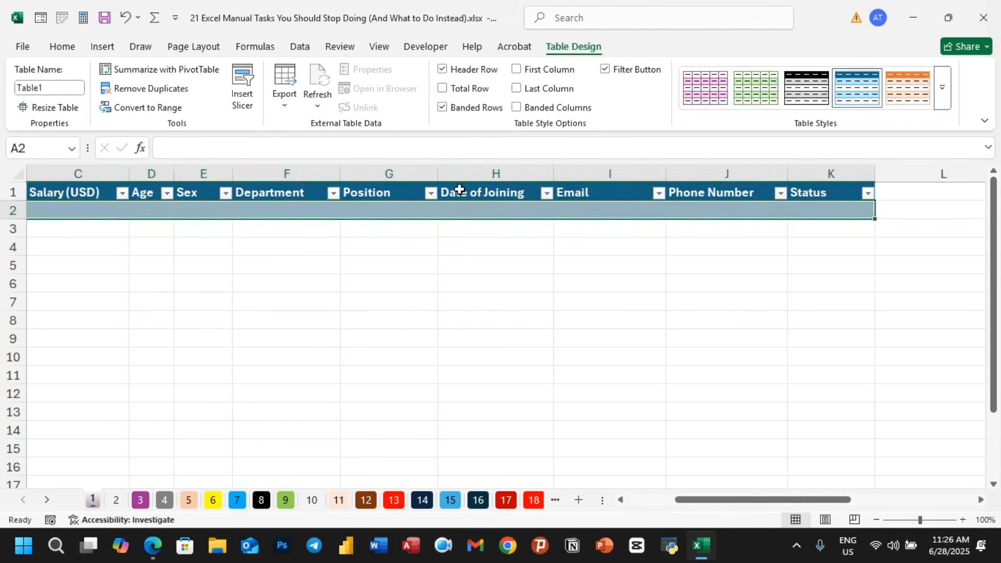
{"action": "left_click_drag", "start_coordinate": [686, 501], "coordinate": [658, 504]}
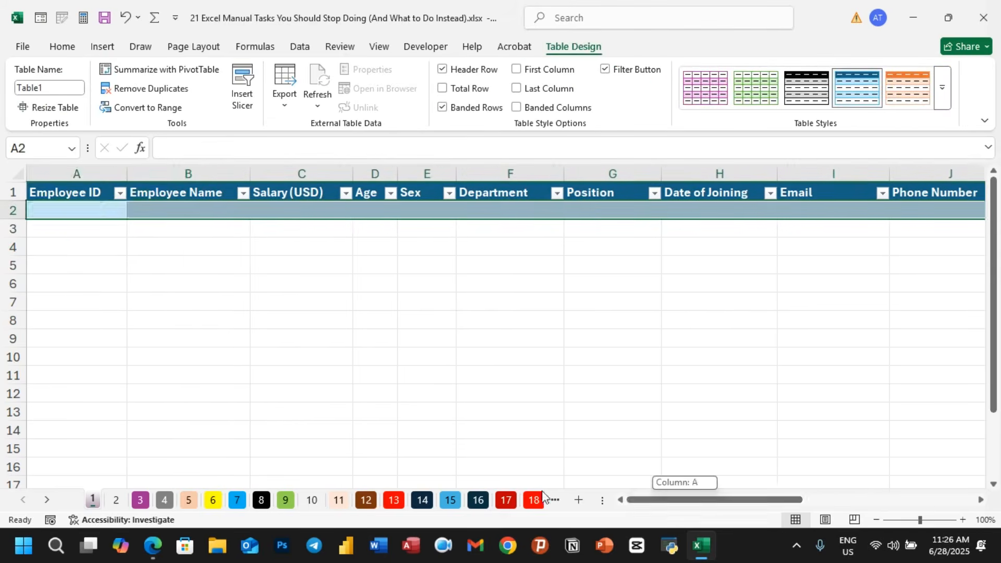
{"action": "left_click", "coordinate": [263, 340]}
{"action": "left_click_drag", "start_coordinate": [67, 192], "coordinate": [764, 211]}
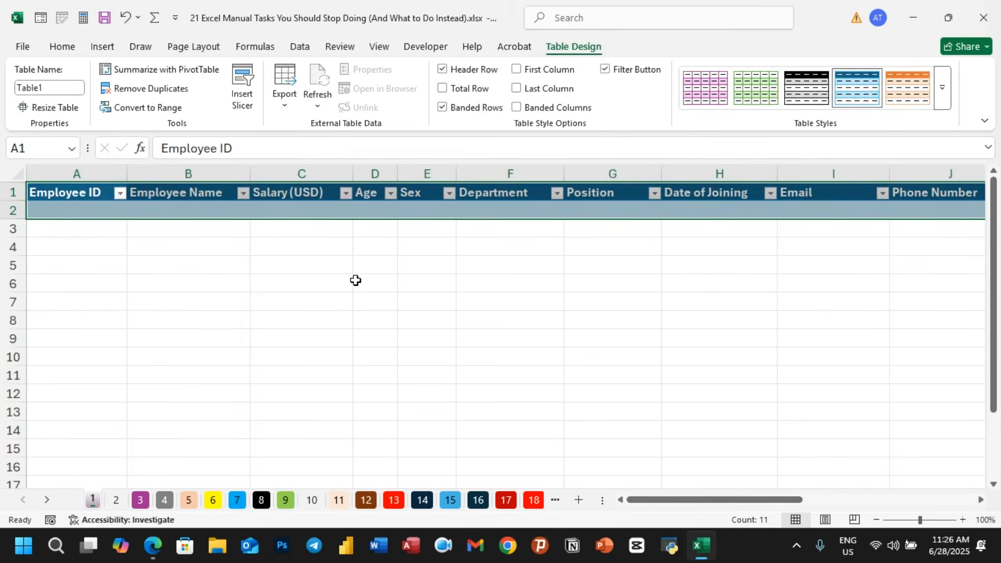
{"action": "key", "text": "alt"}
{"action": "key", "text": "d"}
{"action": "key", "text": "o"}
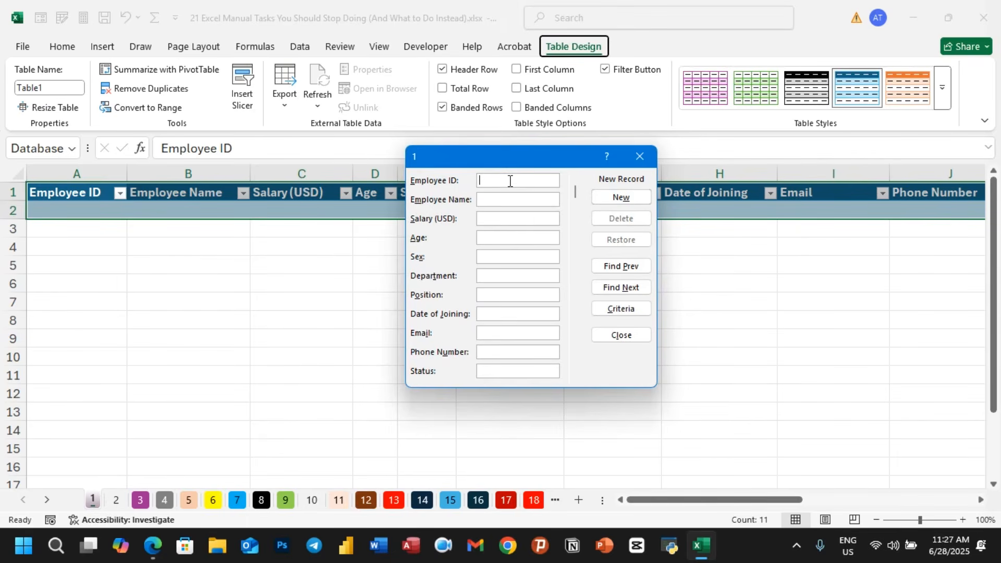
- In the form, enter employee ID 03, an employee name, salary 400, age 45, sex m, department IT and position FDS
{"action": "type", "text": "03"}
{"action": "left_click", "coordinate": [503, 198]}
{"action": "type", "text": "Alemu"}
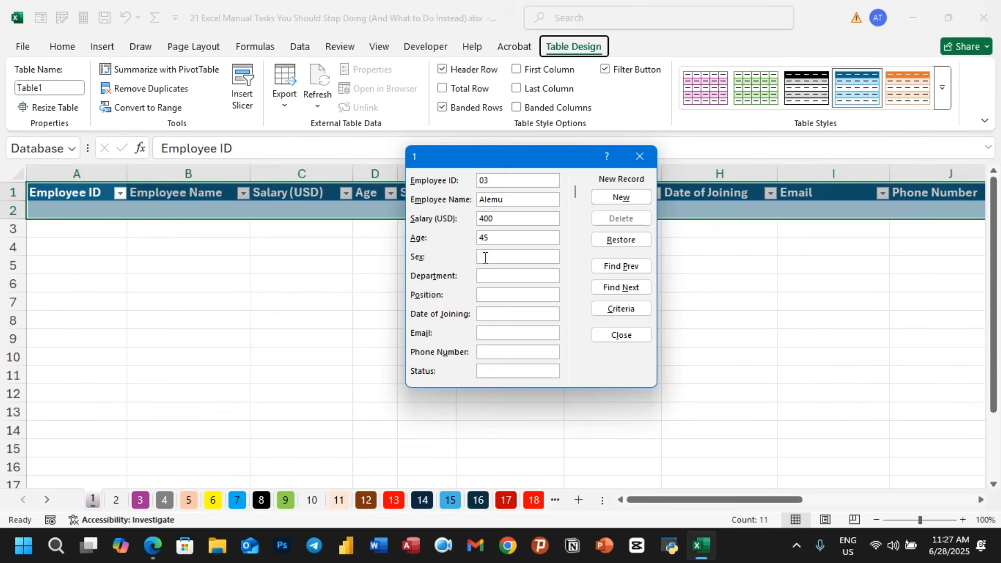
{"action": "left_click", "coordinate": [490, 276]}
{"action": "type", "text": "FDS"}
- Enter date of joining 45454, the employee's e-mail, a phone number and status Active, then add the record
{"action": "left_click", "coordinate": [487, 316]}
{"action": "type", "text": "45454"}
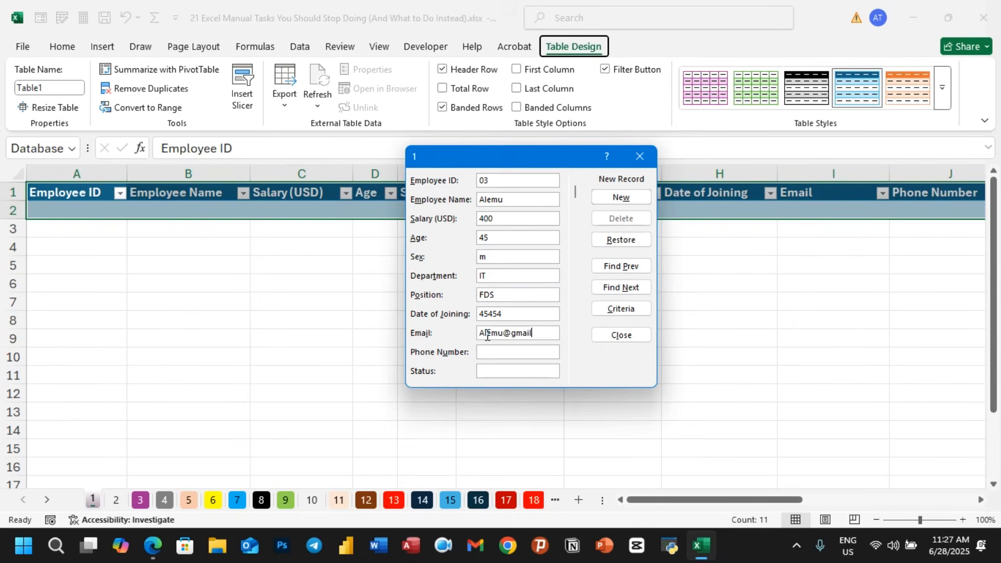
{"action": "left_click", "coordinate": [484, 353]}
{"action": "type", "text": "565"}
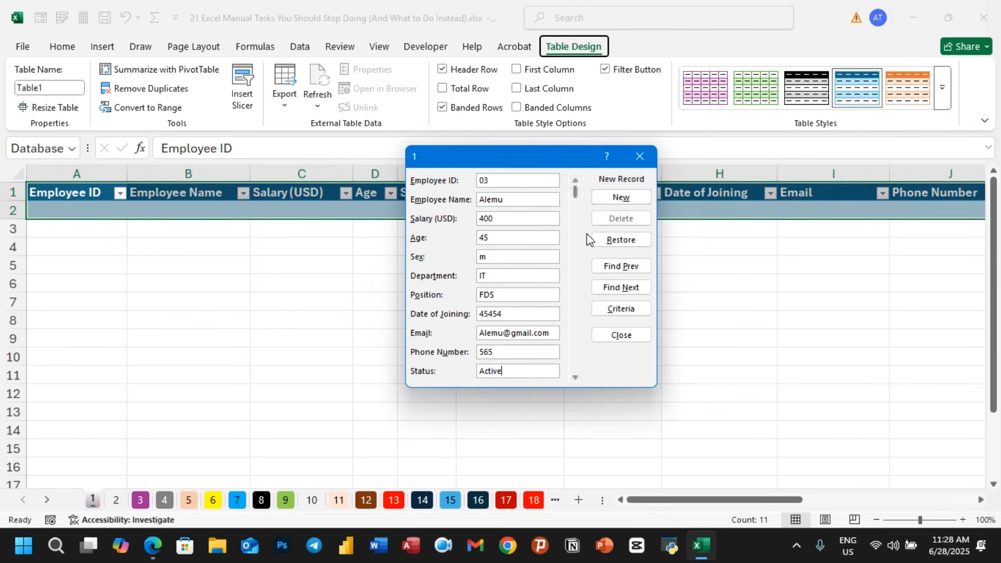
{"action": "left_click", "coordinate": [619, 198]}
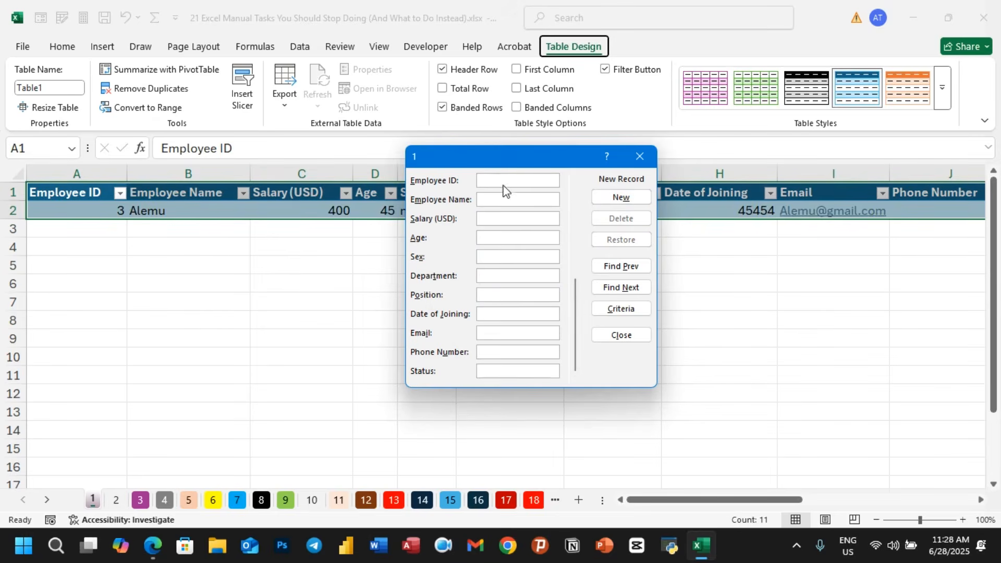
- Start a second record with employee ID fdg, name dgdd, salary 544, age 77 and sex m
{"action": "type", "text": "fdg"}
{"action": "left_click", "coordinate": [494, 199]}
{"action": "type", "text": "dgdd"}
{"action": "left_click", "coordinate": [496, 221]}
{"action": "type", "text": "54"}
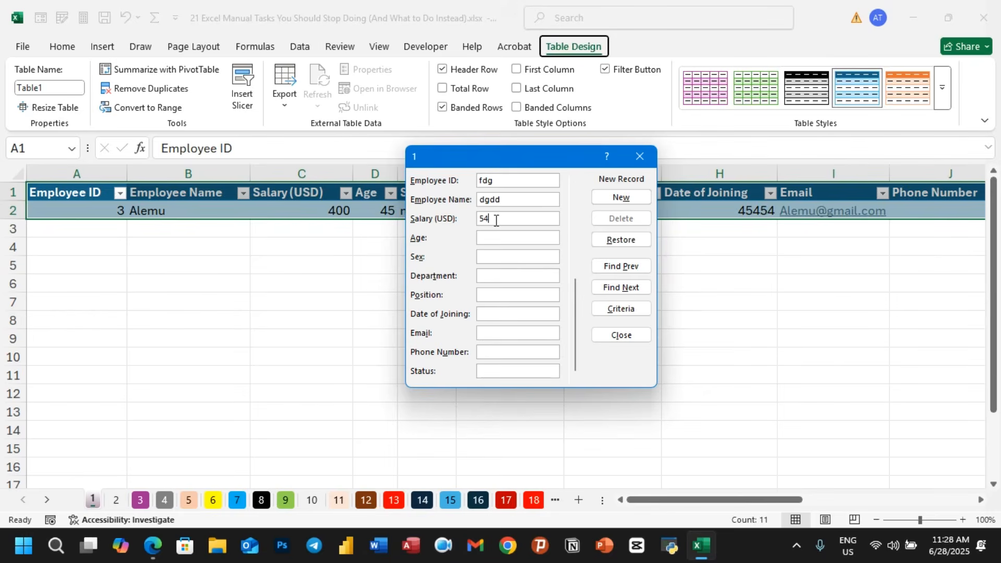
{"action": "type", "text": "4"}
{"action": "type", "text": "m"}
{"action": "left_click", "coordinate": [509, 233]}
{"action": "key", "text": "BackSpace"}
{"action": "type", "text": "77m"}
- Fill department htr, position tyt, date tyt and placeholder e-mail, phone and status, add the record and close the form
{"action": "left_click", "coordinate": [494, 273]}
{"action": "type", "text": "htr"}
{"action": "left_click", "coordinate": [492, 293]}
{"action": "type", "text": "tyt"}
{"action": "left_click", "coordinate": [492, 314]}
{"action": "type", "text": "tyt"}
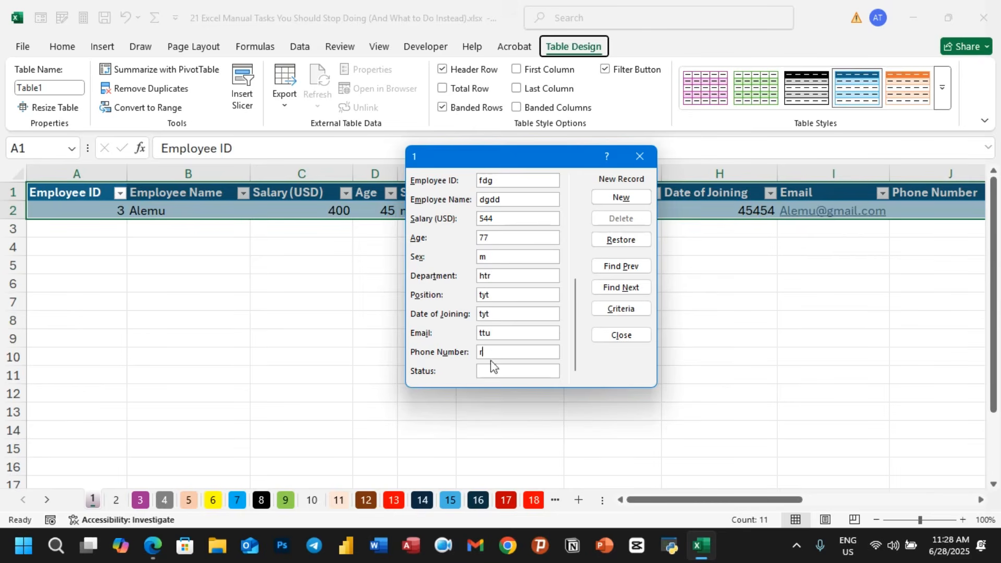
{"action": "type", "text": "euer"}
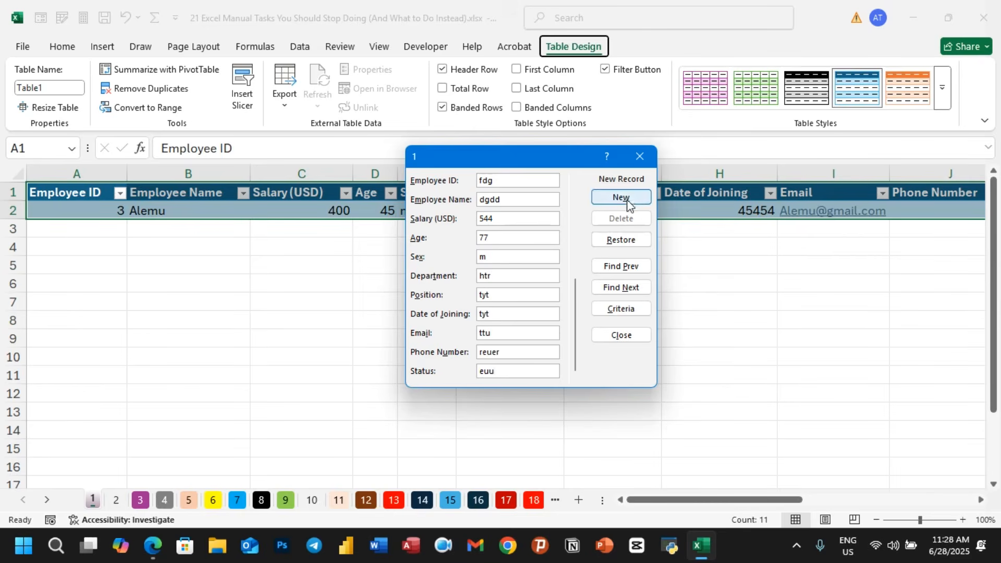
{"action": "left_click", "coordinate": [626, 201]}
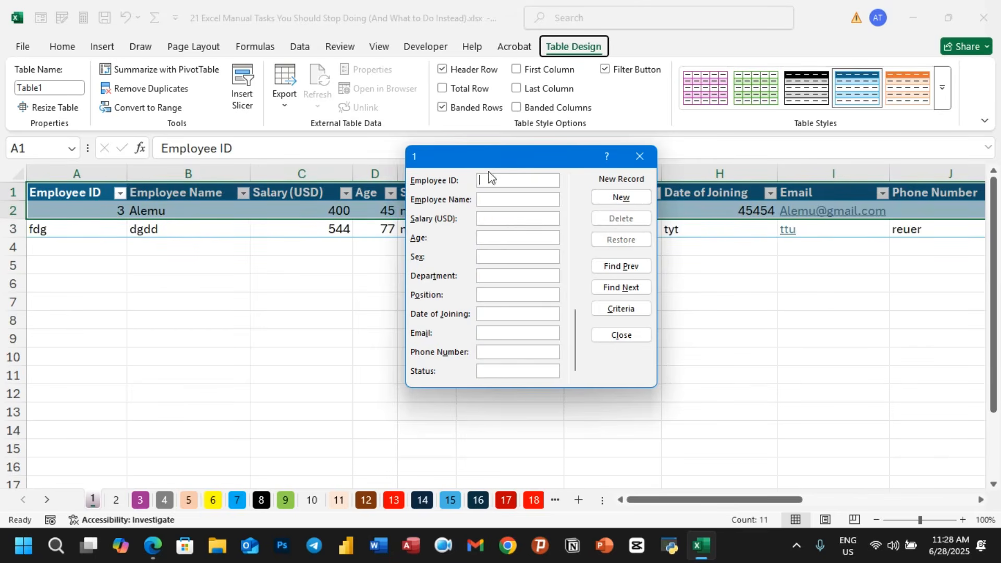
{"action": "left_click", "coordinate": [639, 156]}
- Scroll across the table to review both added records
{"action": "left_click", "coordinate": [533, 336]}
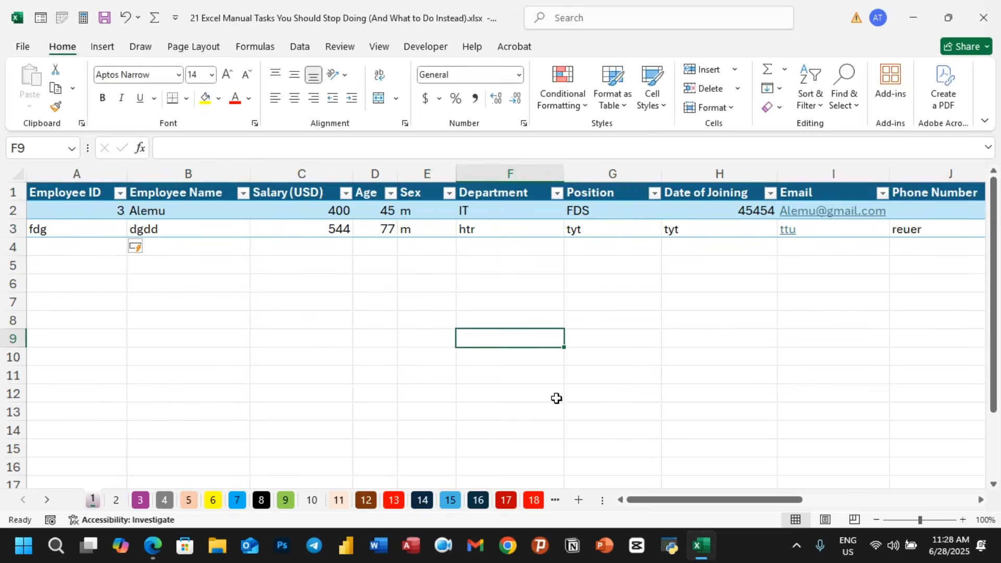
{"action": "left_click_drag", "start_coordinate": [641, 502], "coordinate": [731, 507]}
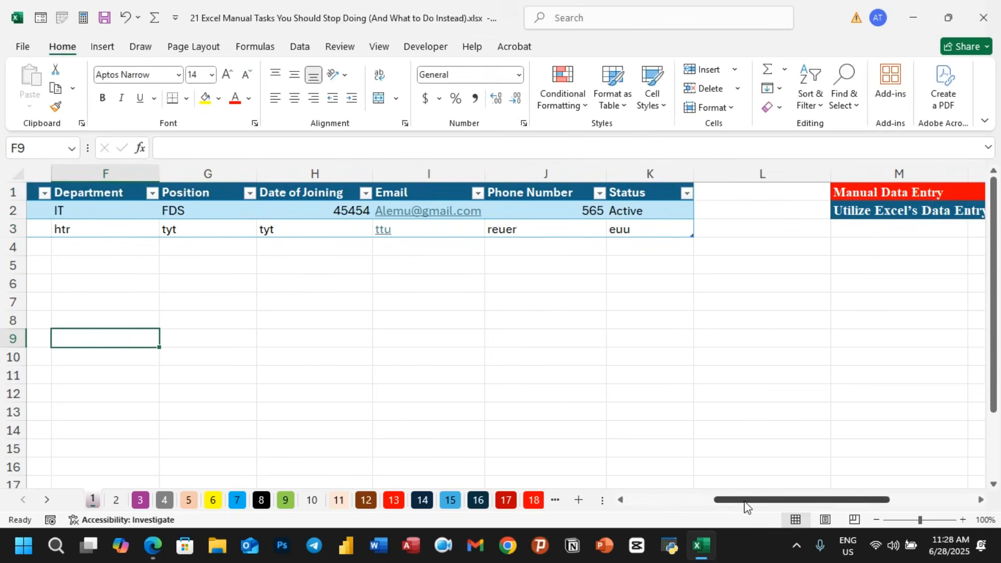
{"action": "left_click_drag", "start_coordinate": [747, 506], "coordinate": [599, 470]}
{"action": "left_click", "coordinate": [295, 325]}
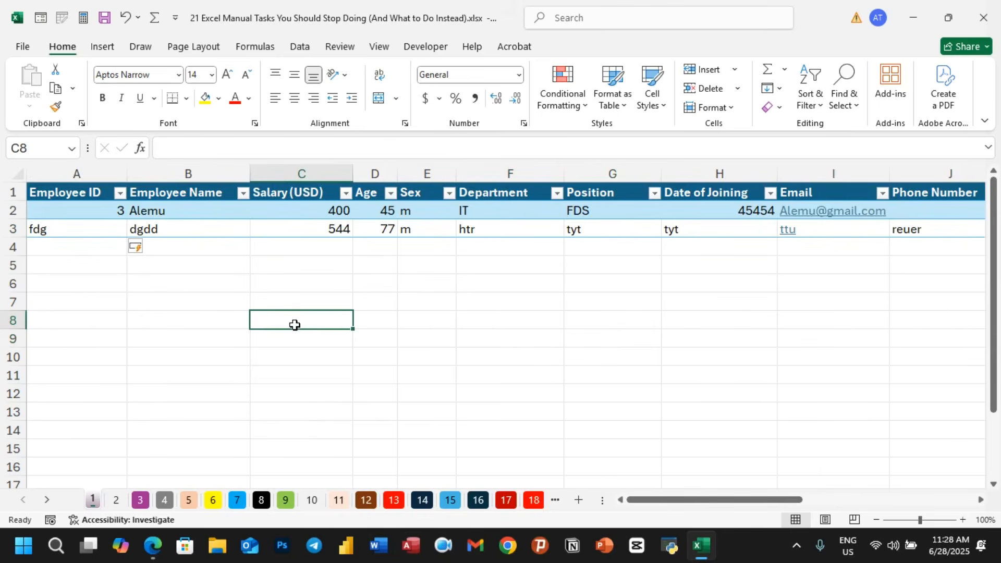
- Select the whole employee table and open its Data Form, start a new record, then close the form
{"action": "left_click", "coordinate": [614, 369]}
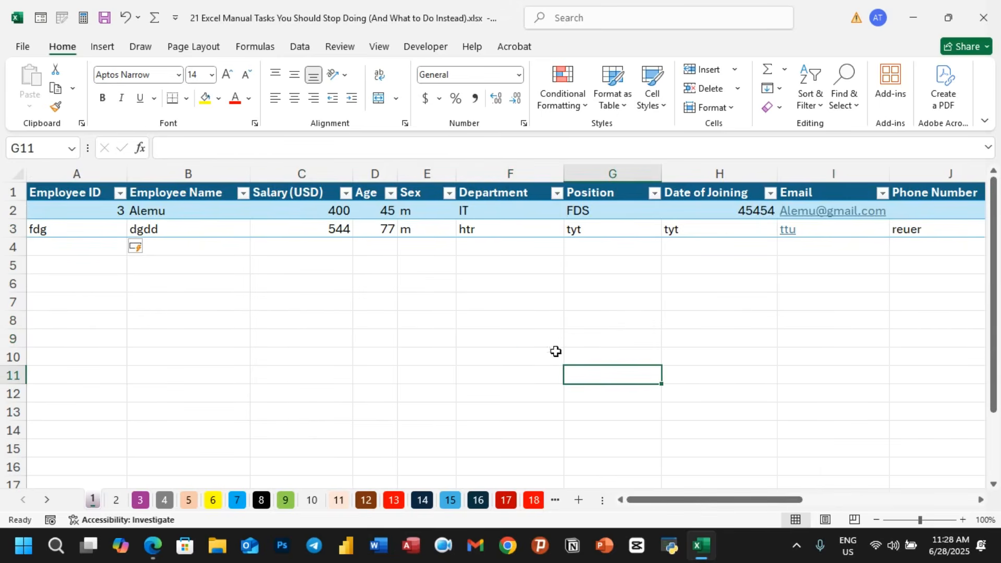
{"action": "left_click", "coordinate": [73, 192]}
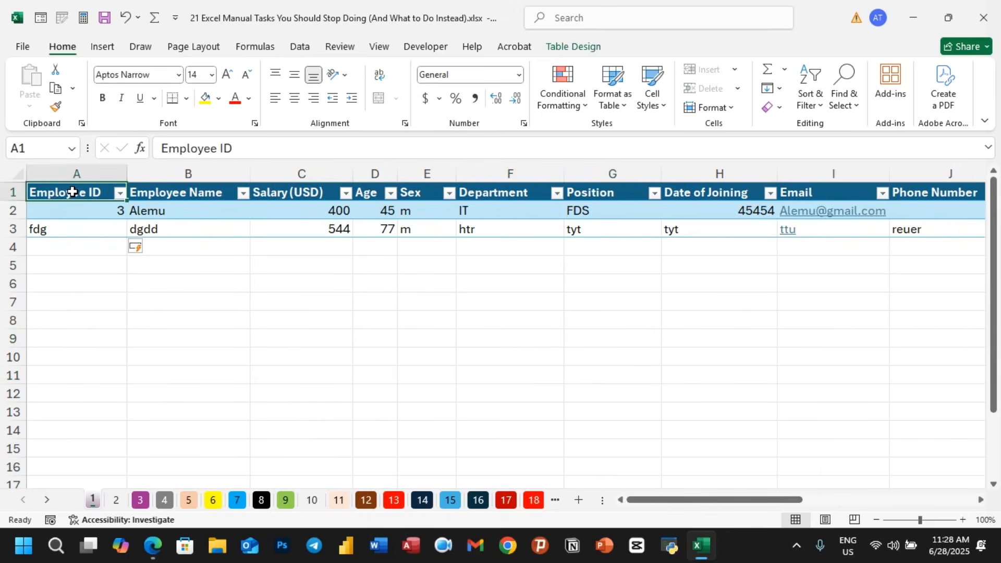
{"action": "key", "text": "ctrl+shift+End"}
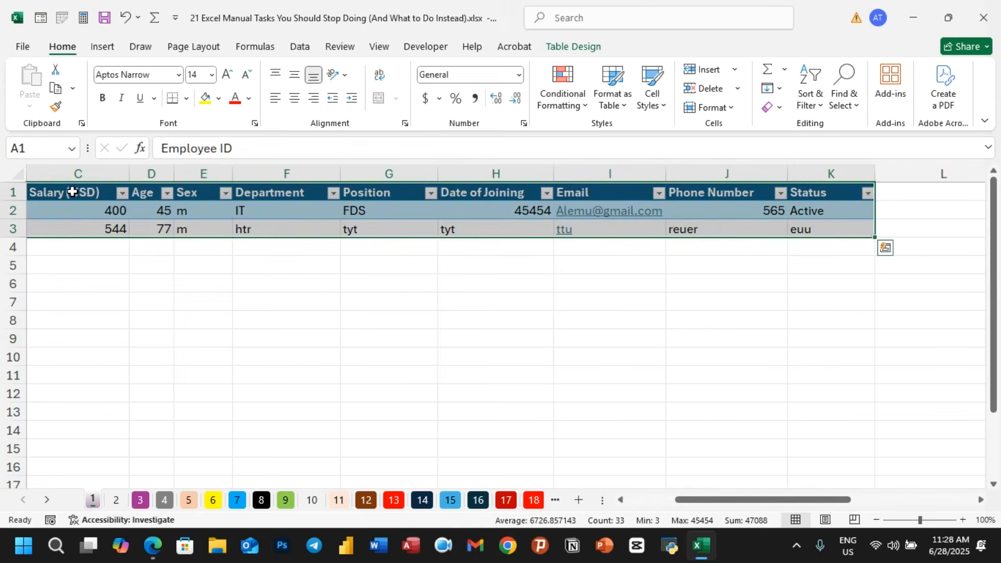
{"action": "key", "text": "alt+d"}
{"action": "key", "text": "o"}
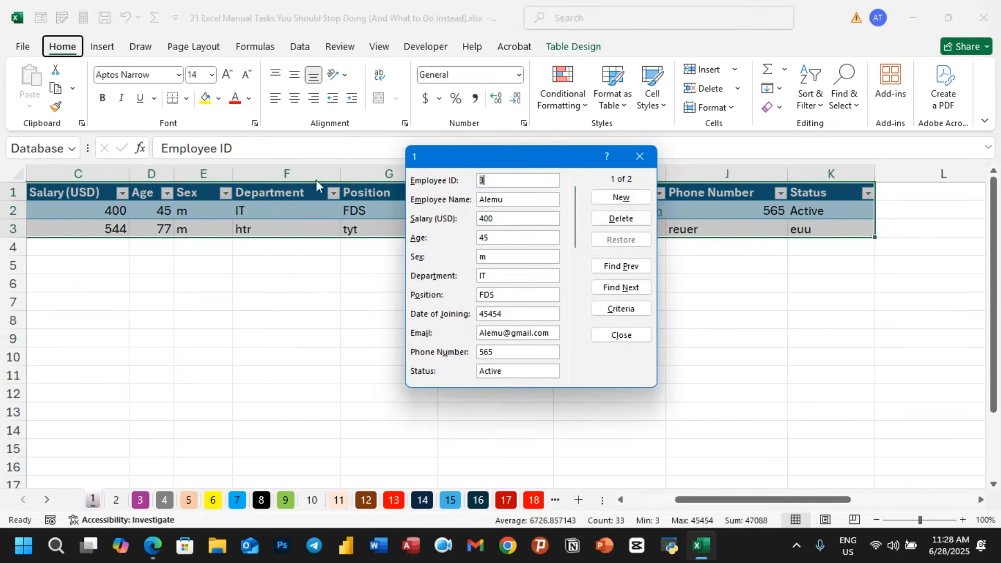
{"action": "left_click", "coordinate": [637, 197]}
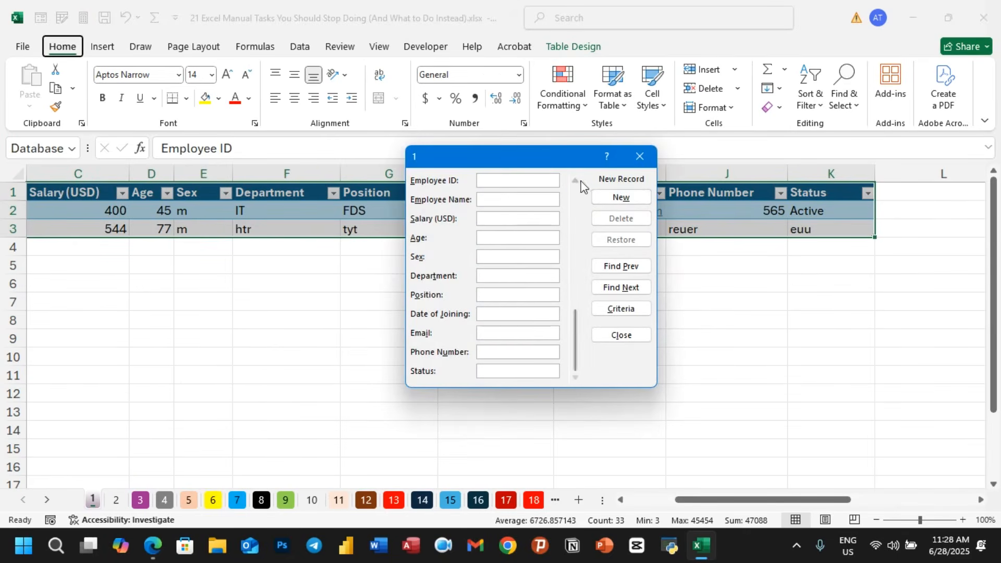
{"action": "left_click", "coordinate": [640, 156]}
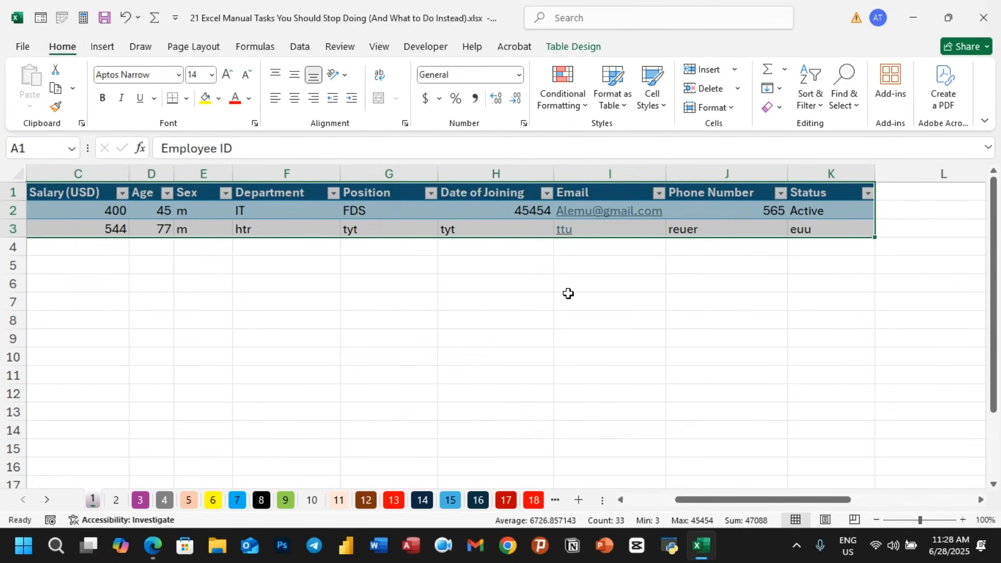
{"action": "key", "text": "ctrl+super+o"}
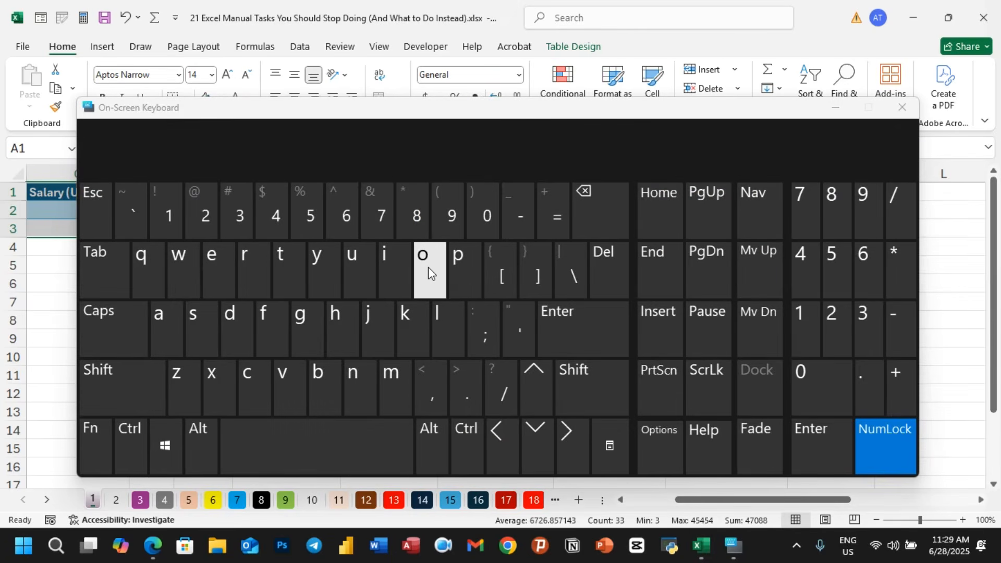
{"action": "left_click", "coordinate": [906, 111]}
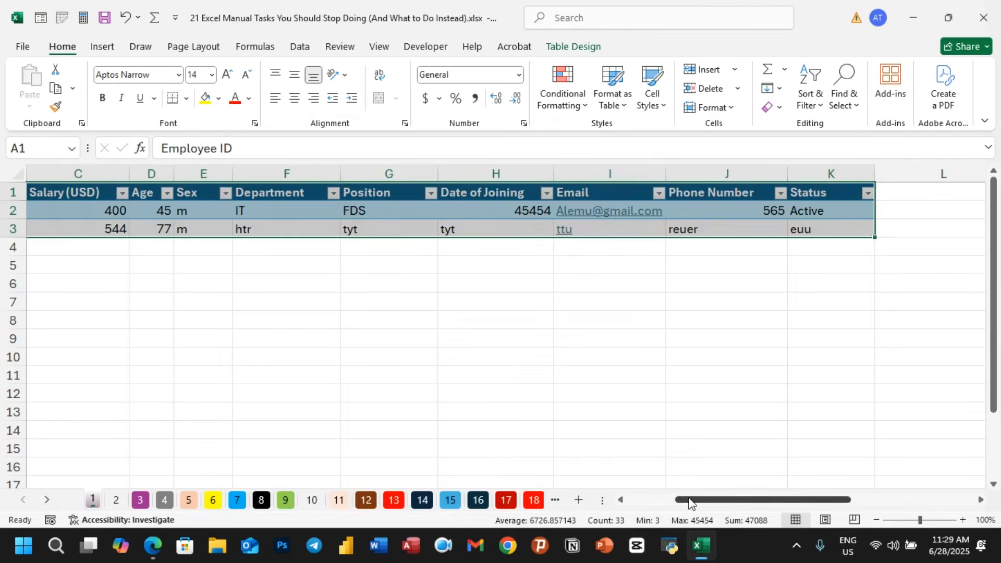
{"action": "left_click_drag", "start_coordinate": [689, 502], "coordinate": [613, 499]}
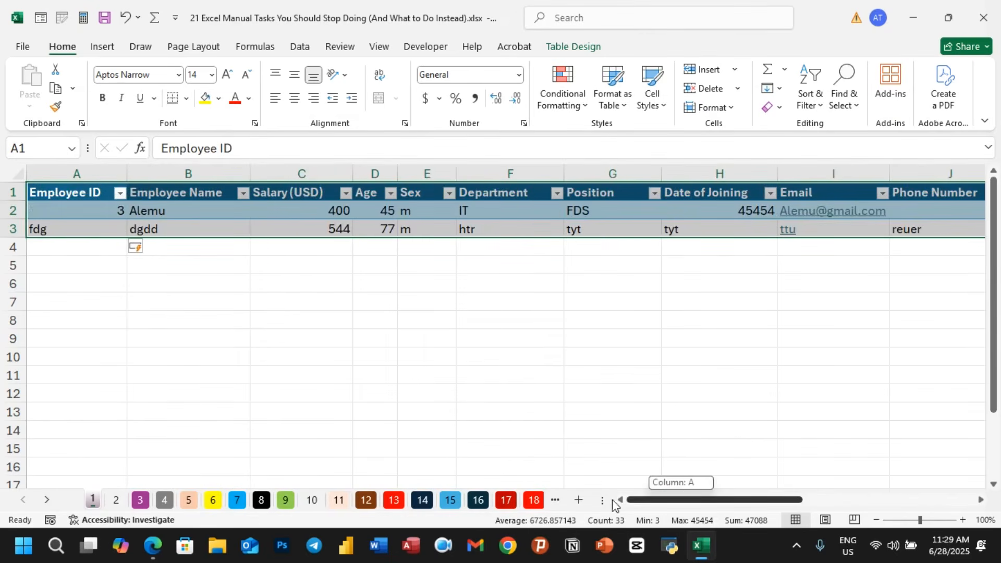
- Open the Data Form for the employee table again and browse between its records before closing it
{"action": "left_click", "coordinate": [301, 215]}
{"action": "key", "text": "ctrl+a"}
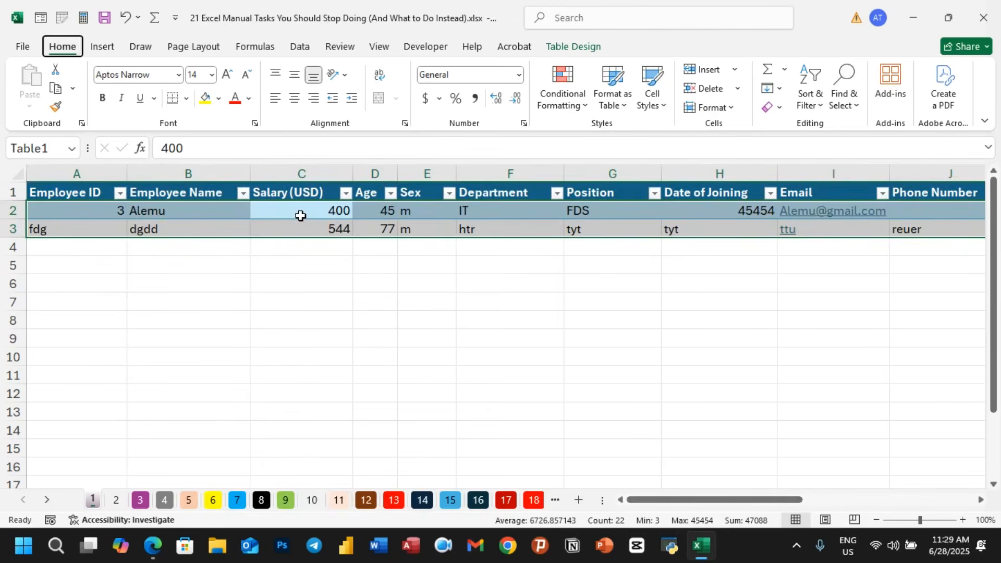
{"action": "key", "text": "alt+1"}
{"action": "left_click", "coordinate": [621, 288]}
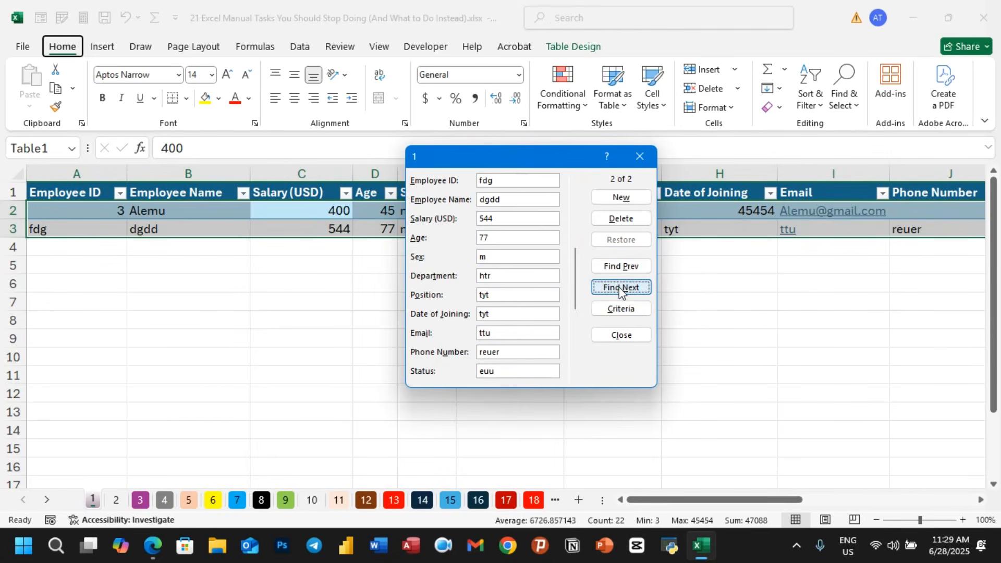
{"action": "left_click", "coordinate": [615, 267]}
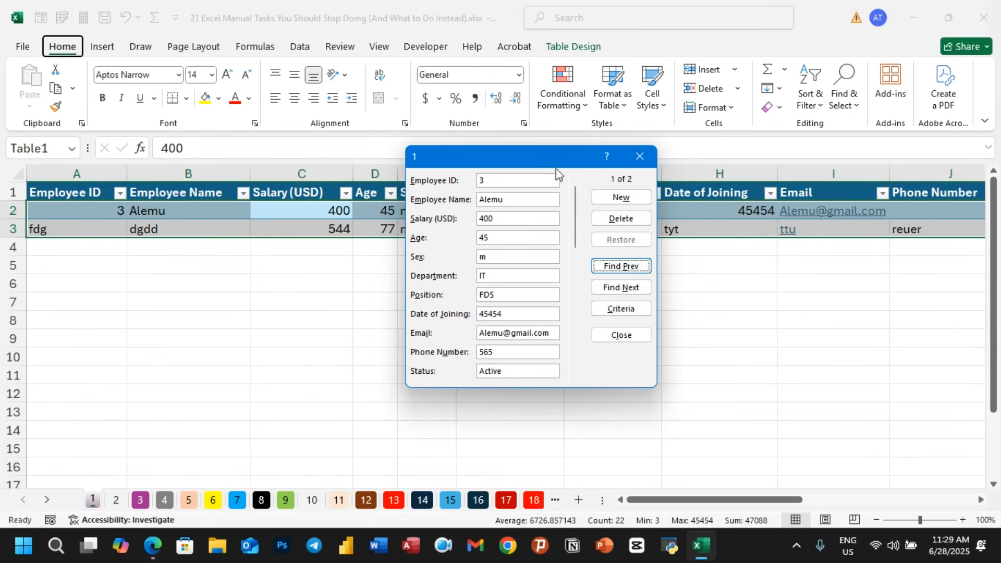
{"action": "left_click", "coordinate": [641, 157]}
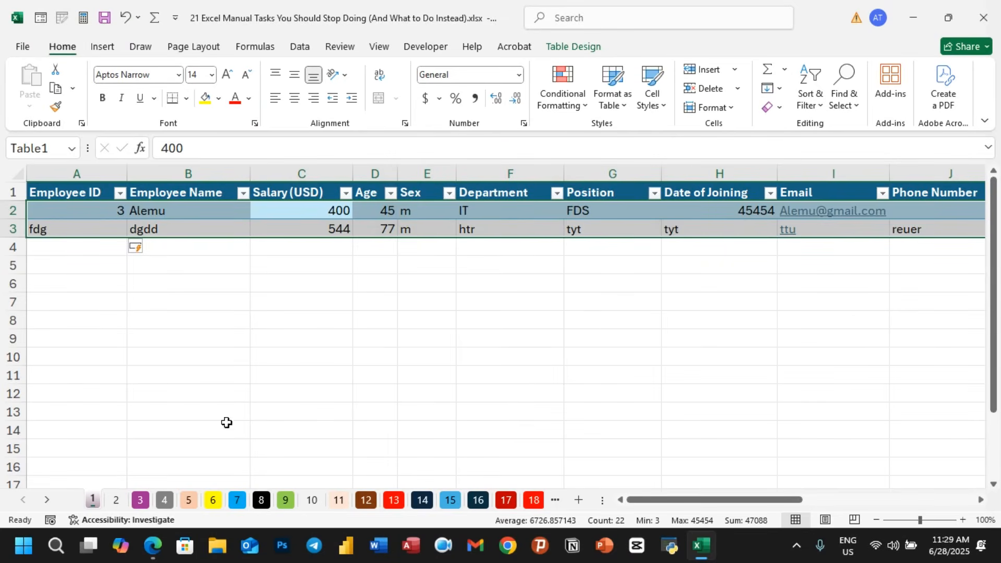
- Switch to sheet 2 and scroll across its quarterly product sales data
{"action": "left_click", "coordinate": [116, 501]}
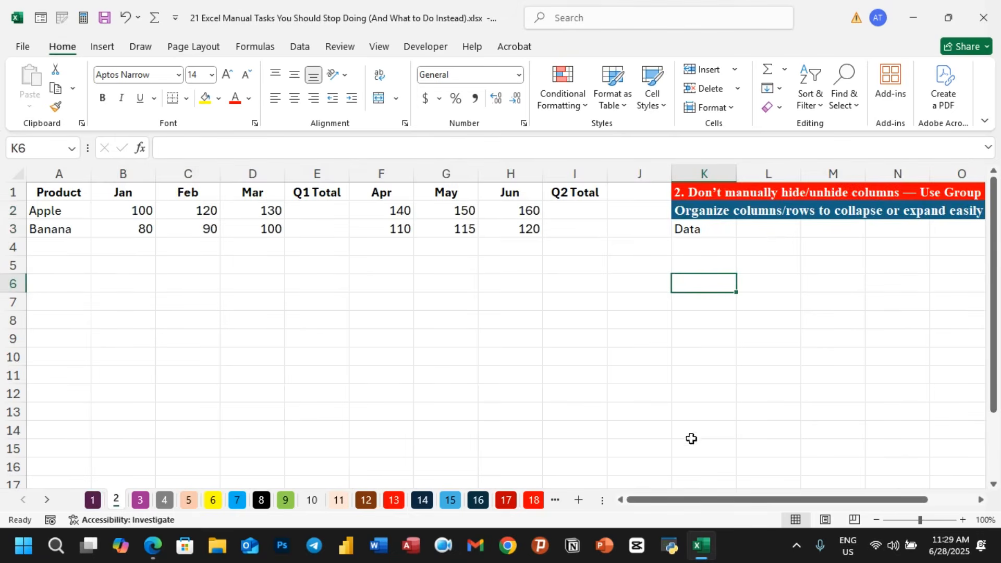
{"action": "left_click_drag", "start_coordinate": [663, 502], "coordinate": [721, 502]}
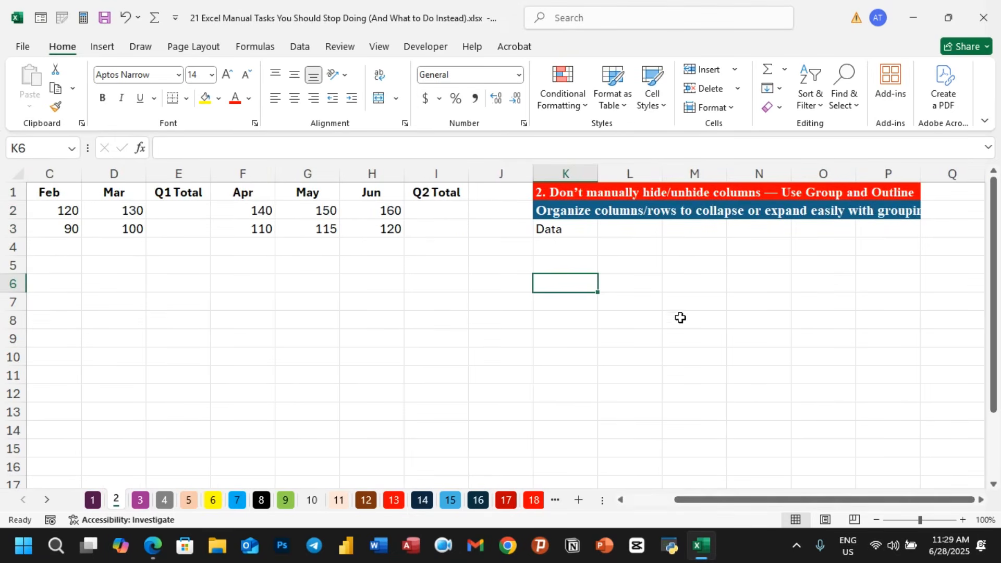
{"action": "left_click", "coordinate": [675, 300]}
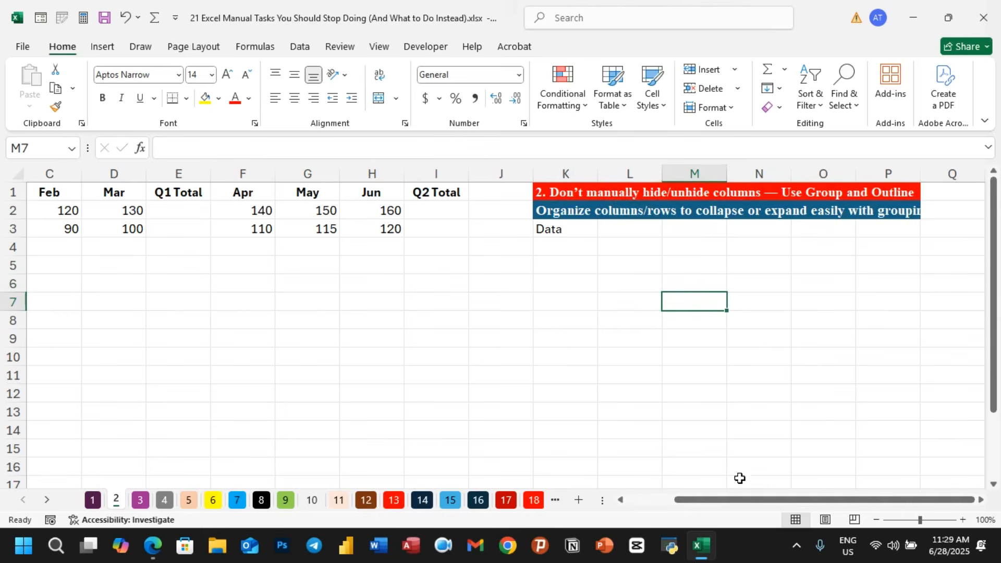
{"action": "left_click_drag", "start_coordinate": [726, 499], "coordinate": [605, 498]}
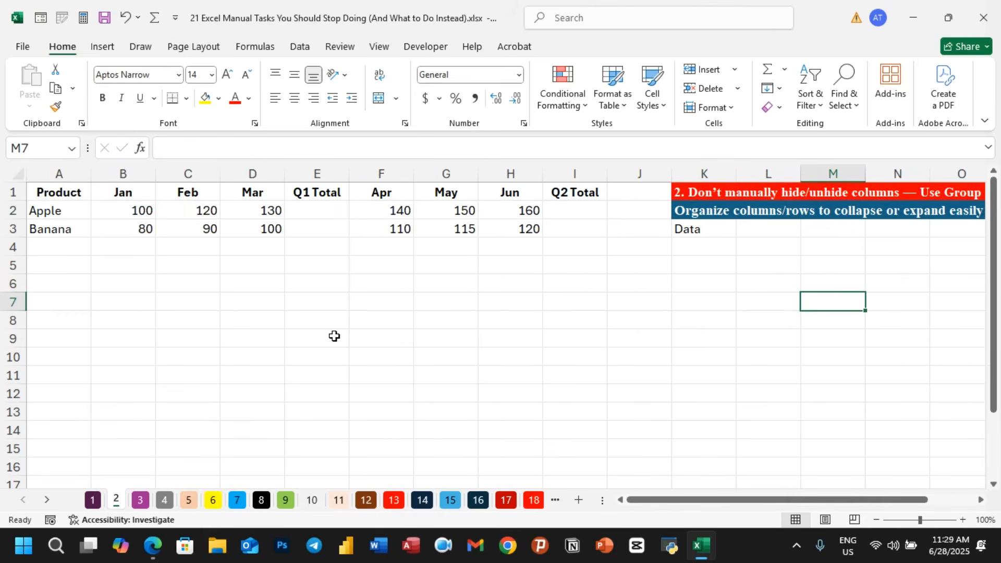
{"action": "left_click", "coordinate": [297, 333]}
- Hide columns B to D holding the Jan, Feb and Mar figures
{"action": "left_click", "coordinate": [136, 196]}
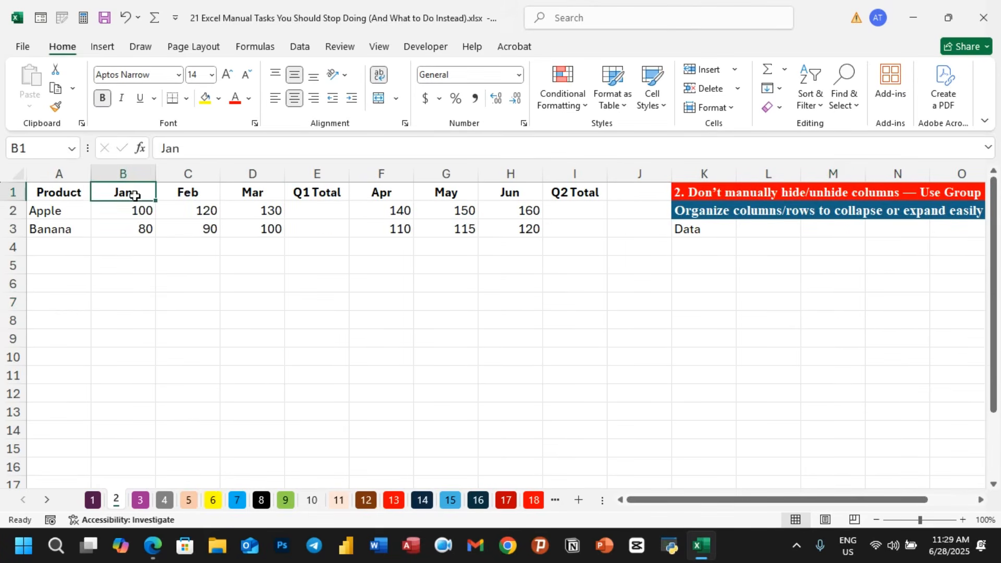
{"action": "left_click", "coordinate": [194, 192]}
{"action": "left_click", "coordinate": [240, 192]}
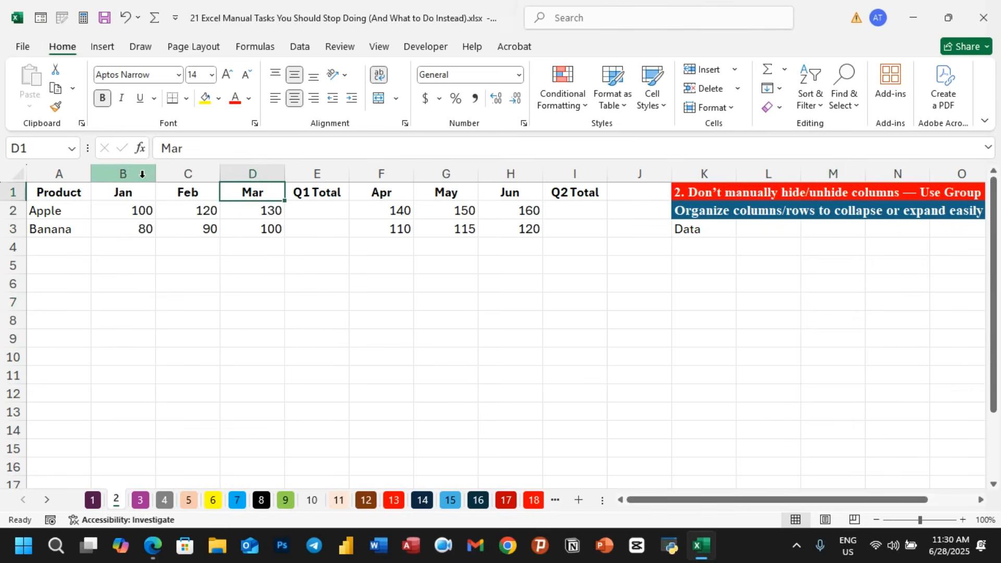
{"action": "left_click_drag", "start_coordinate": [142, 173], "coordinate": [262, 169]}
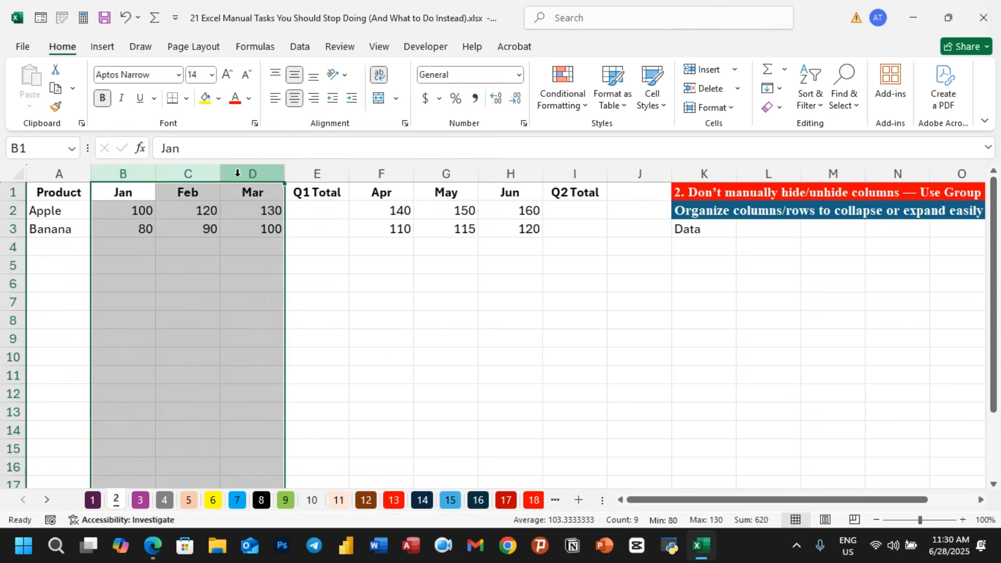
{"action": "right_click", "coordinate": [244, 173]}
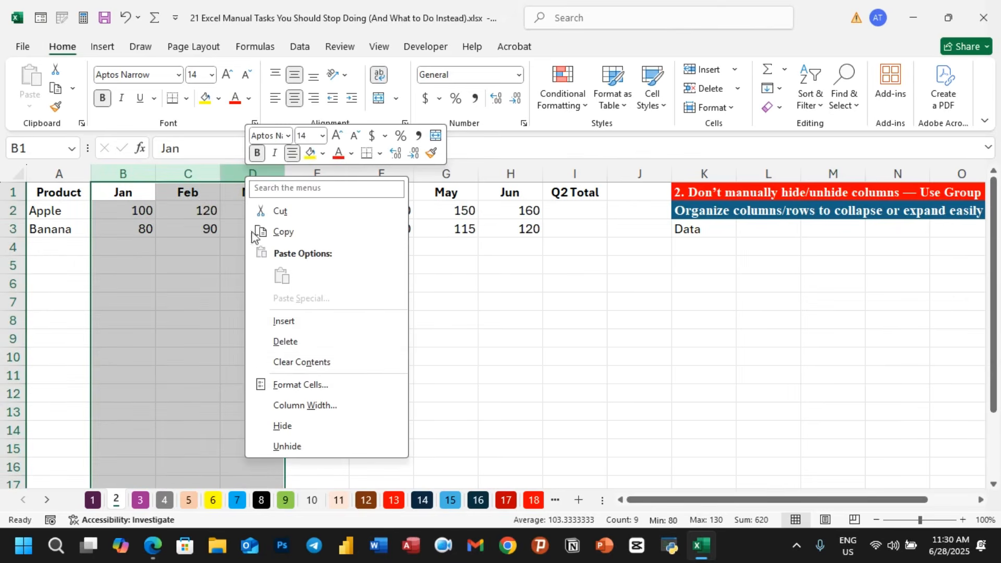
{"action": "left_click", "coordinate": [284, 427]}
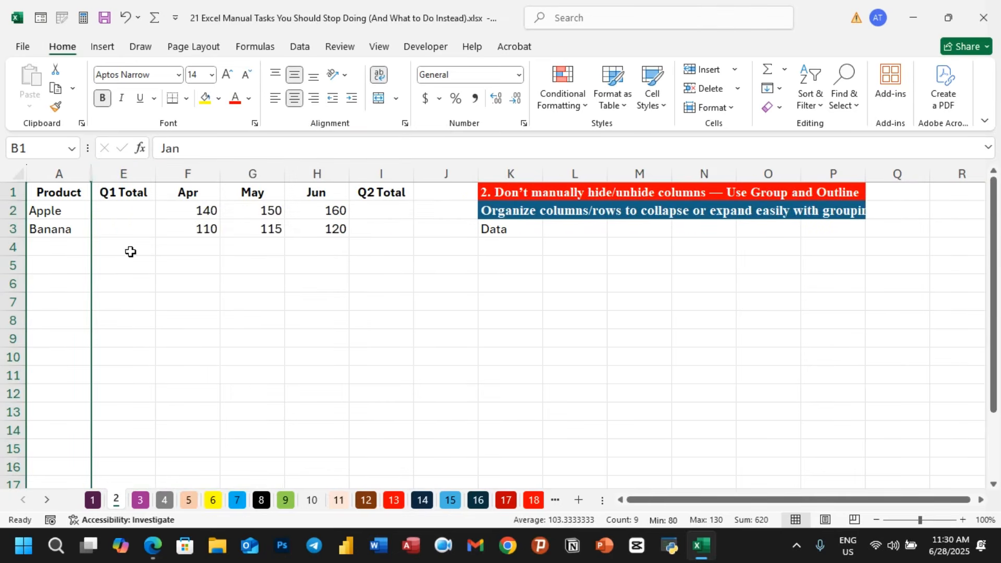
- Unhide the hidden columns by selecting the whole sheet
{"action": "left_click", "coordinate": [90, 177]}
{"action": "right_click", "coordinate": [90, 177]}
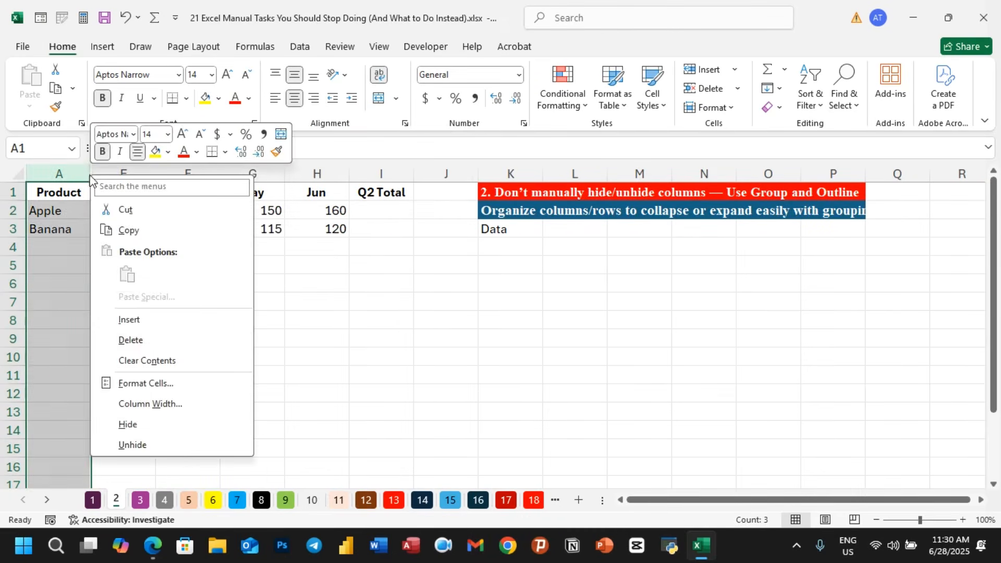
{"action": "left_click", "coordinate": [135, 445]}
{"action": "key", "text": "ctrl+a"}
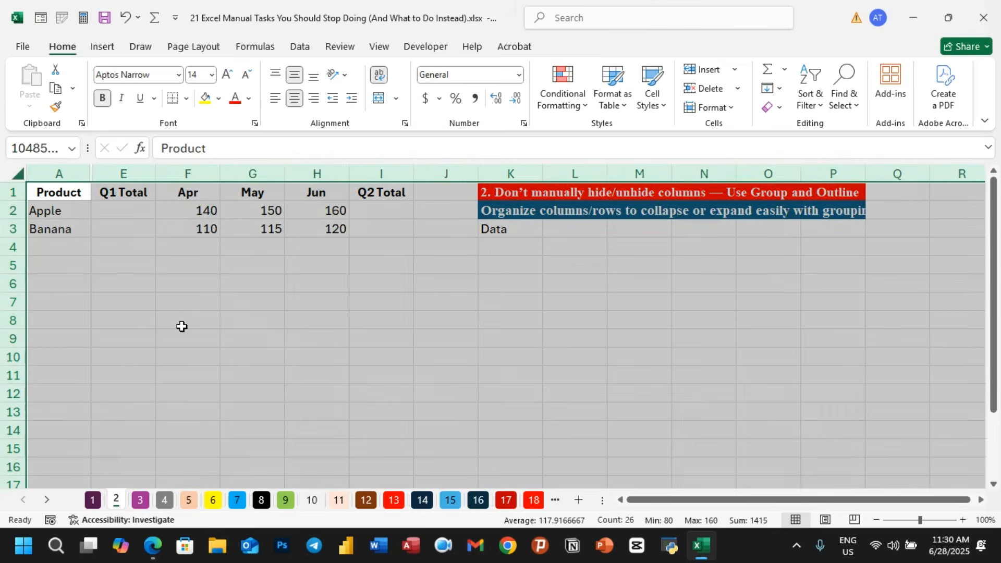
{"action": "right_click", "coordinate": [90, 172]}
{"action": "left_click", "coordinate": [121, 442]}
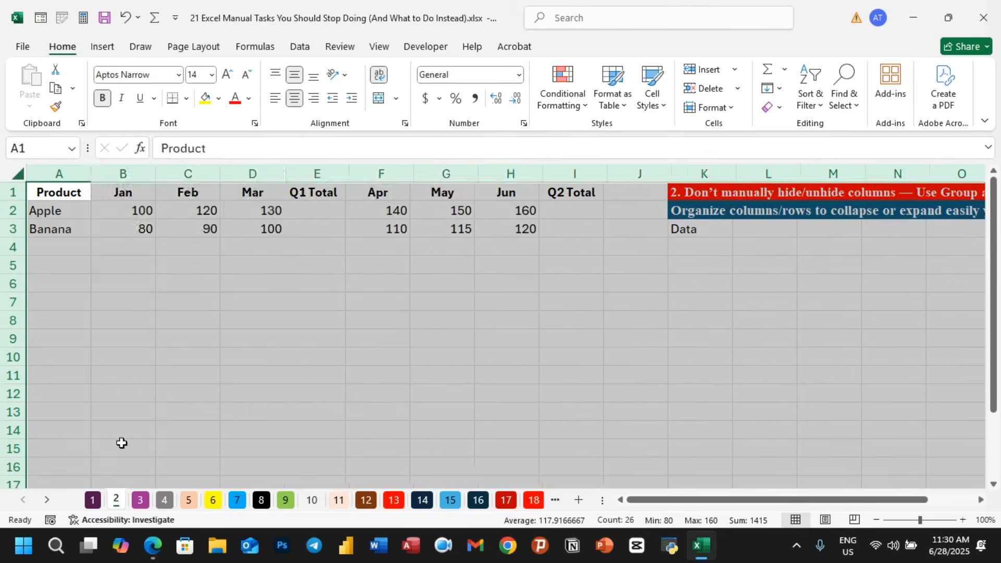
- Group columns B to D for Jan to Mar with the Outline Group command and collapse the group
{"action": "left_click", "coordinate": [335, 371]}
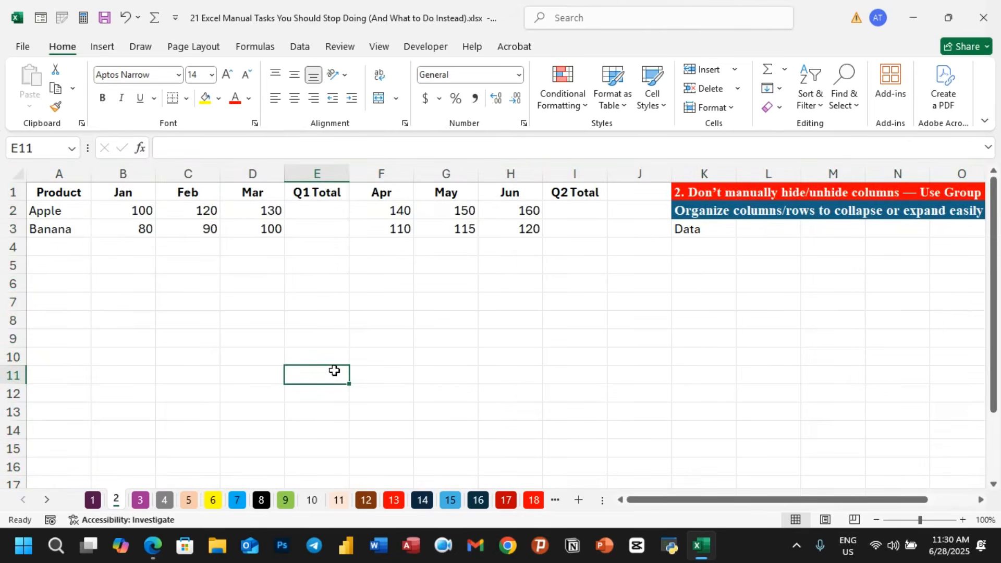
{"action": "left_click", "coordinate": [420, 334]}
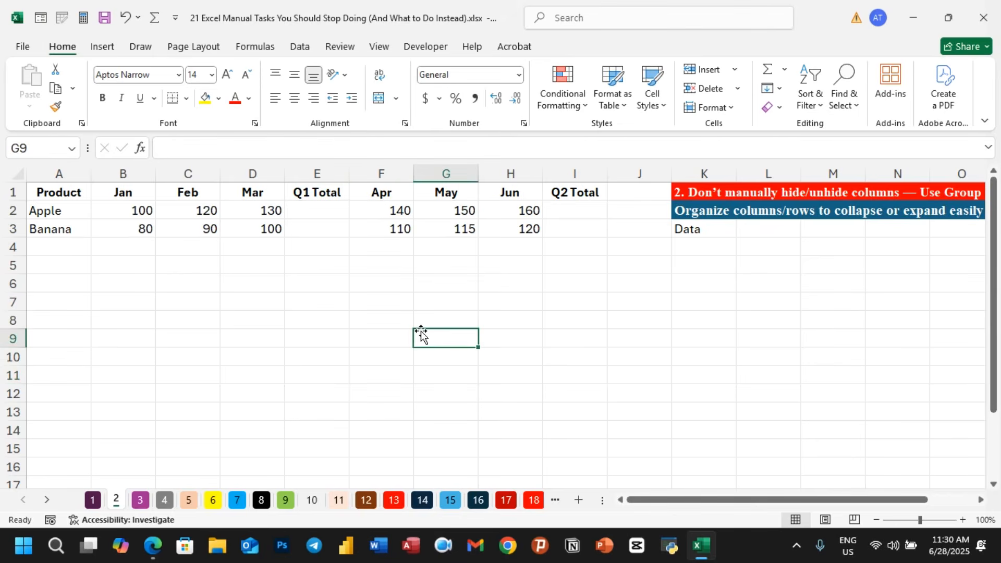
{"action": "left_click", "coordinate": [255, 193]}
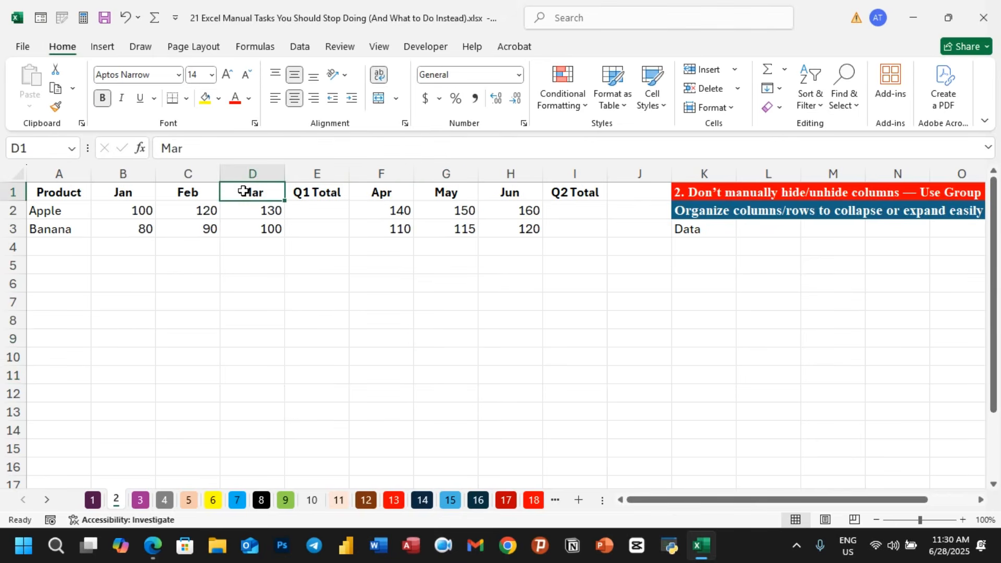
{"action": "left_click_drag", "start_coordinate": [123, 175], "coordinate": [241, 175]}
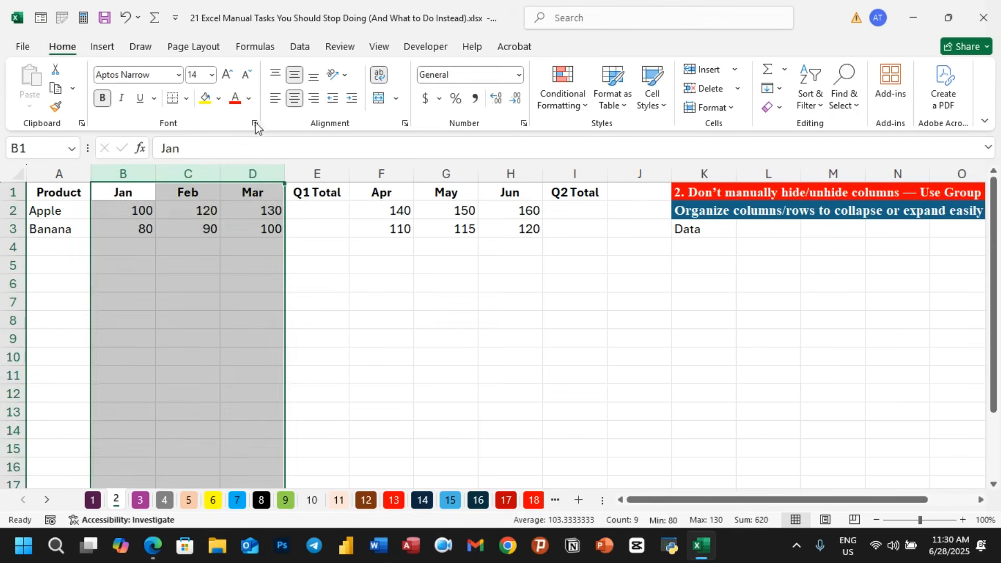
{"action": "left_click", "coordinate": [303, 48]}
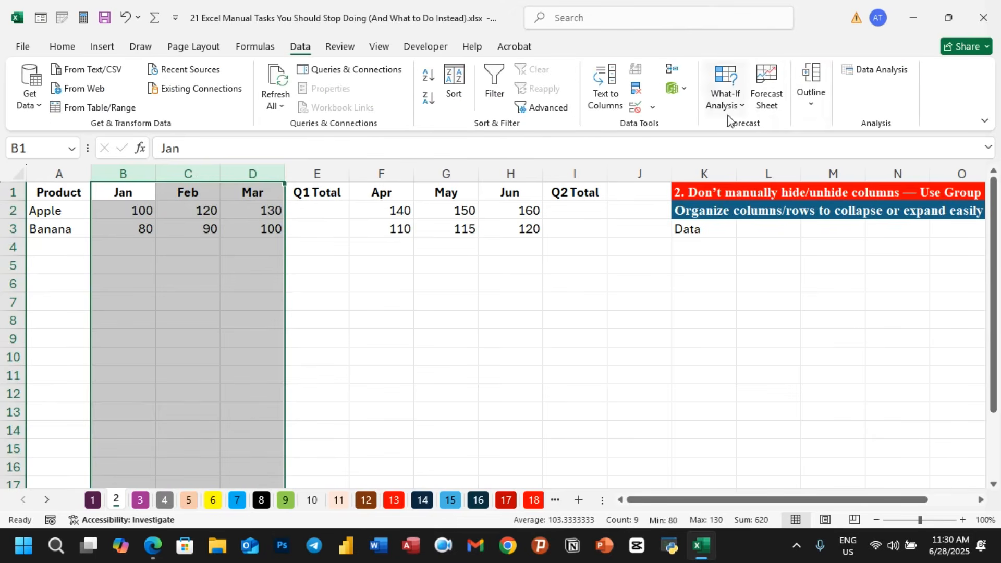
{"action": "left_click", "coordinate": [813, 104]}
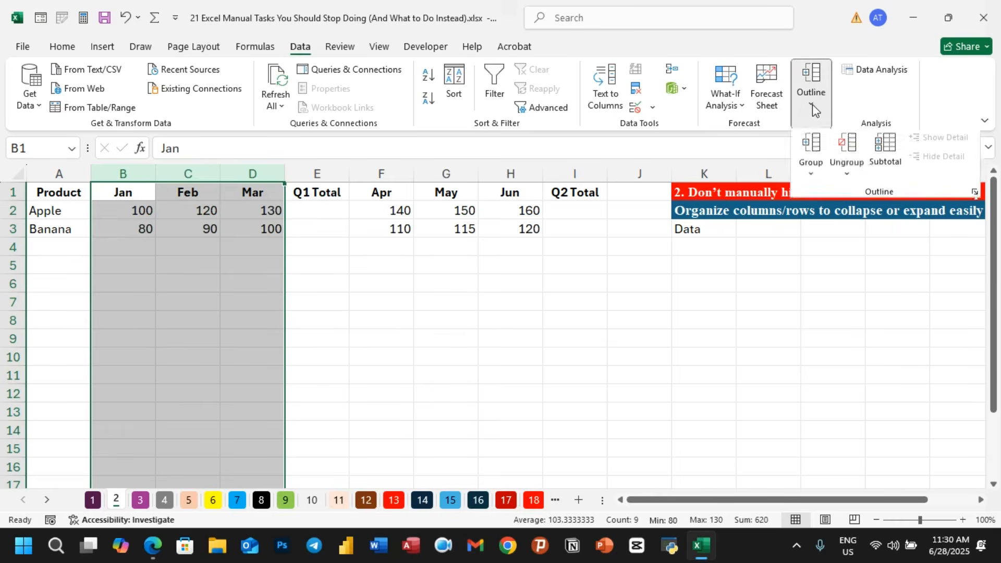
{"action": "left_click", "coordinate": [811, 166]}
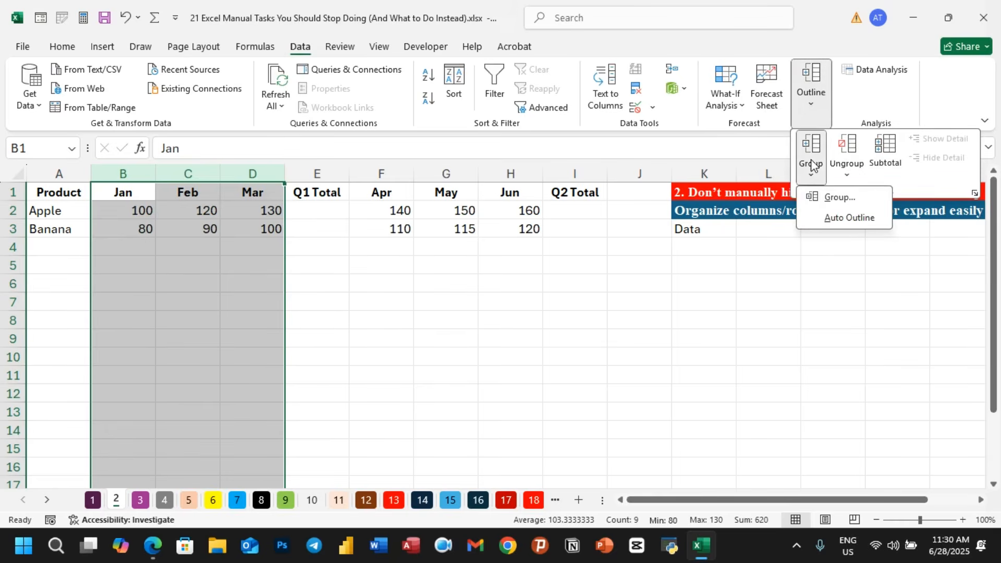
{"action": "left_click", "coordinate": [830, 196]}
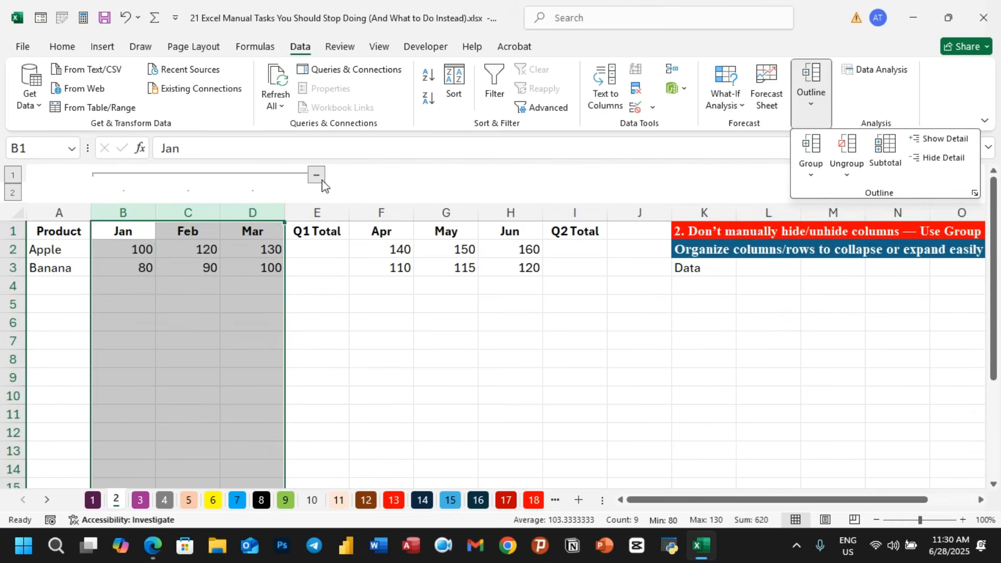
{"action": "left_click", "coordinate": [359, 378]}
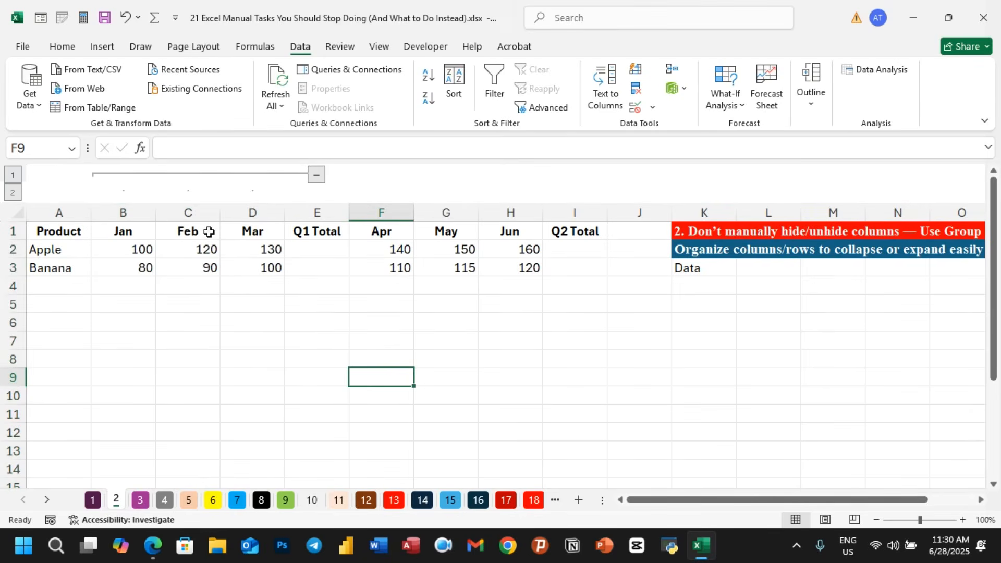
{"action": "left_click", "coordinate": [316, 176]}
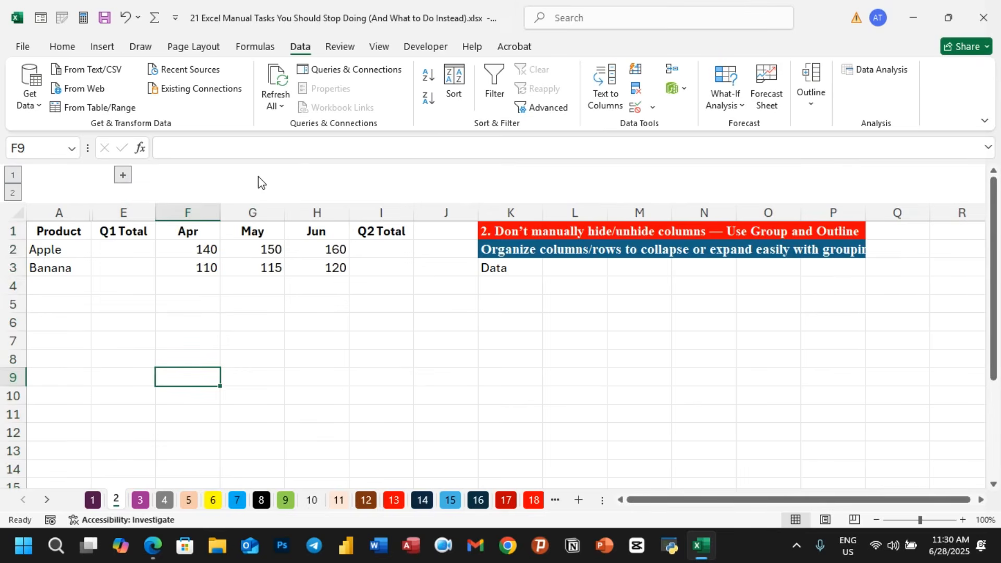
- Expand and collapse the Jan–Mar column group to show and hide its monthly figures
{"action": "left_click", "coordinate": [311, 358]}
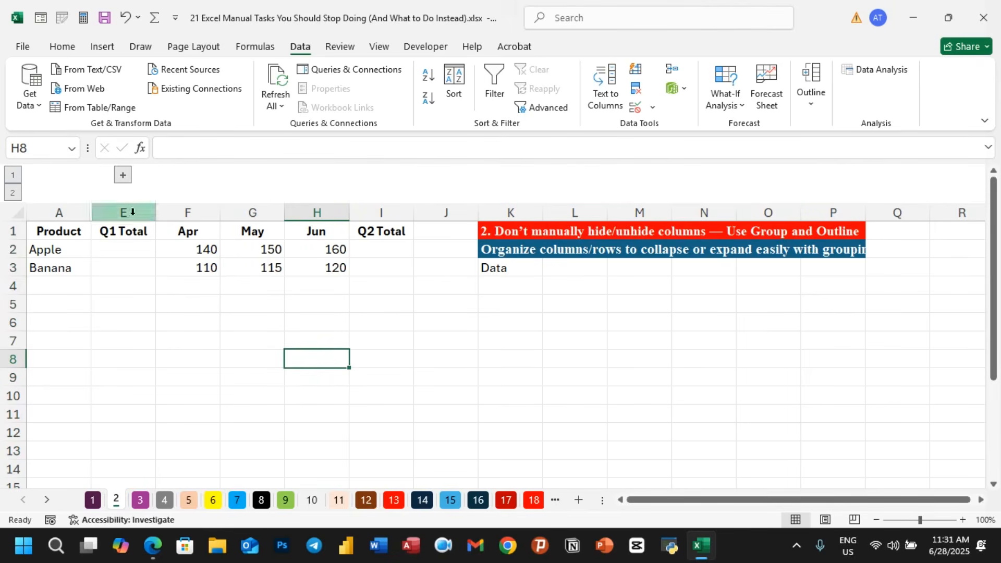
{"action": "left_click", "coordinate": [128, 177]}
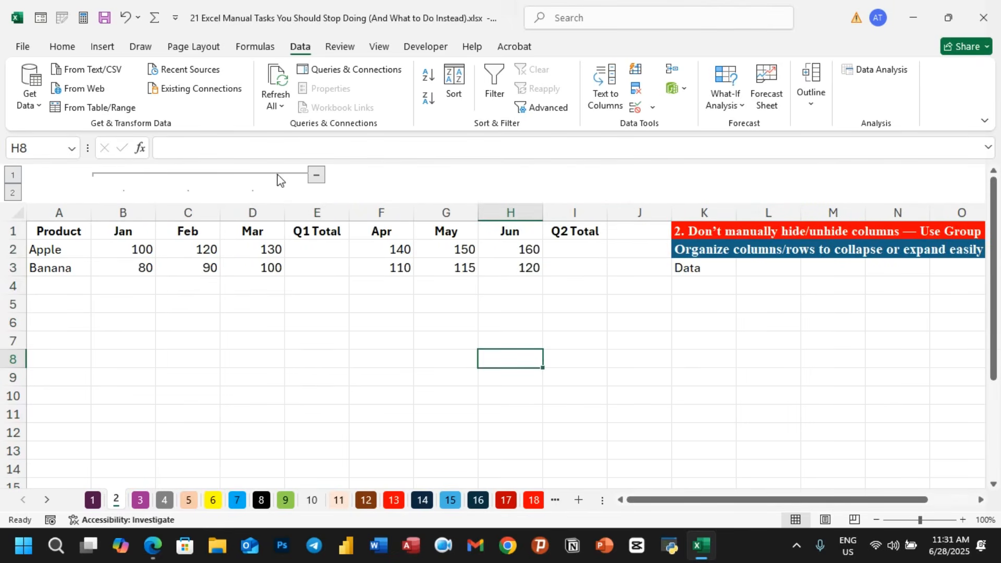
{"action": "left_click", "coordinate": [315, 177]}
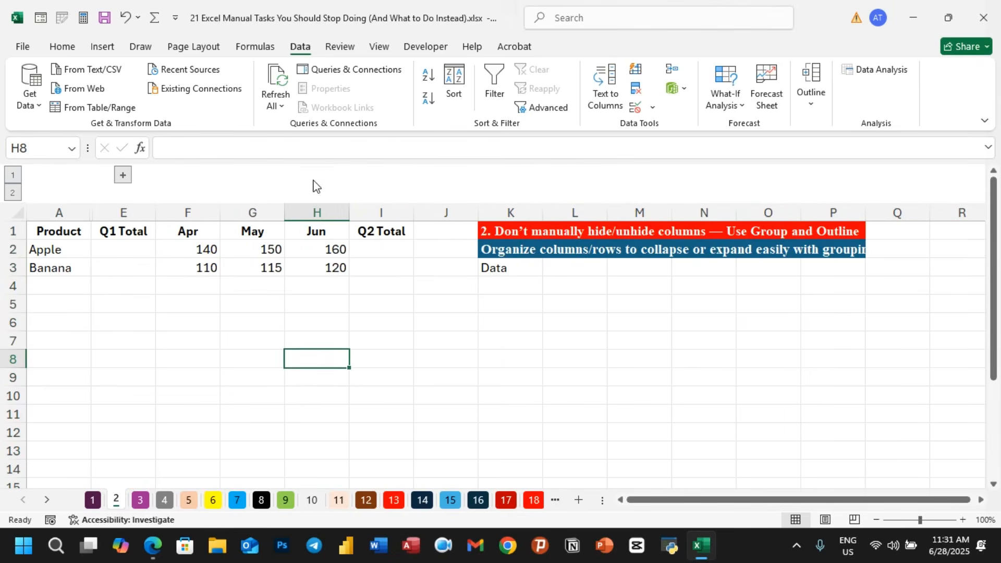
{"action": "left_click", "coordinate": [128, 180]}
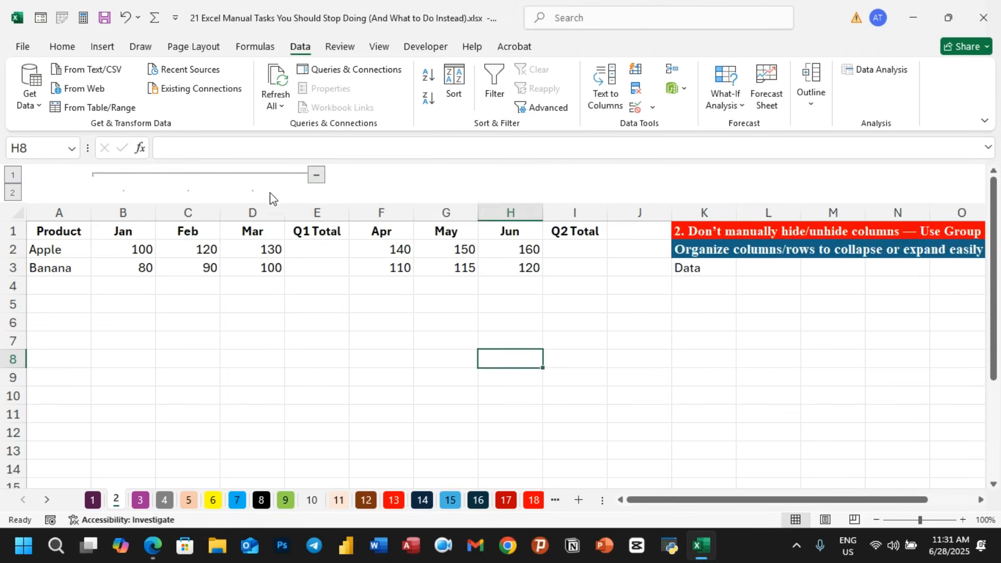
{"action": "left_click", "coordinate": [315, 177]}
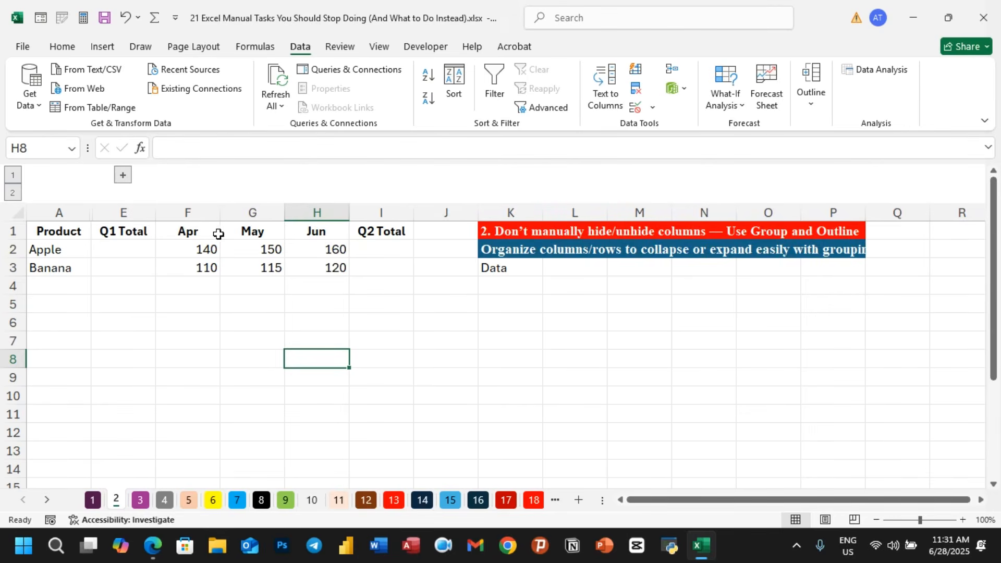
- Group columns F to H for Apr to Jun with the Outline Group command and collapse the group
{"action": "left_click_drag", "start_coordinate": [201, 213], "coordinate": [324, 212]}
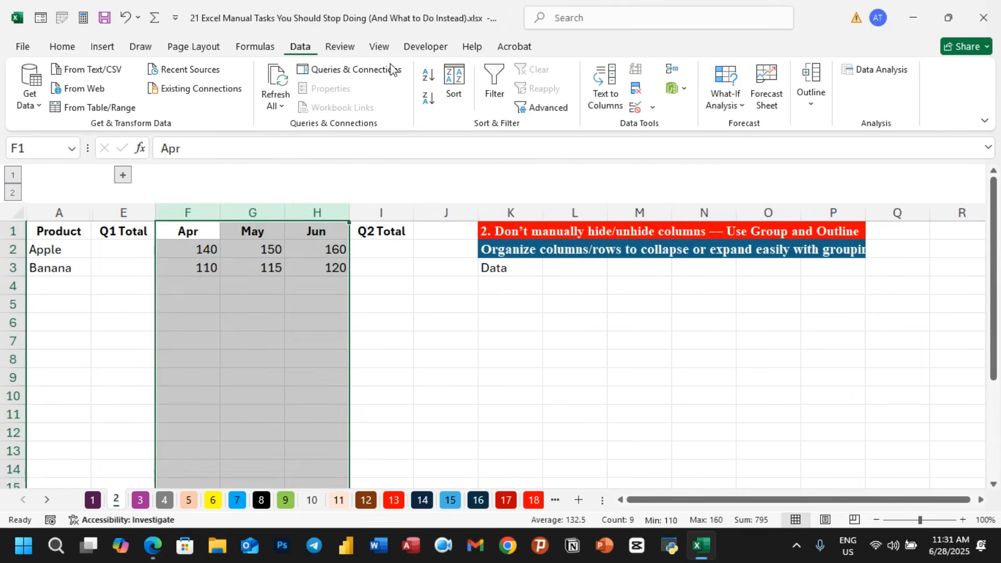
{"action": "left_click", "coordinate": [811, 92]}
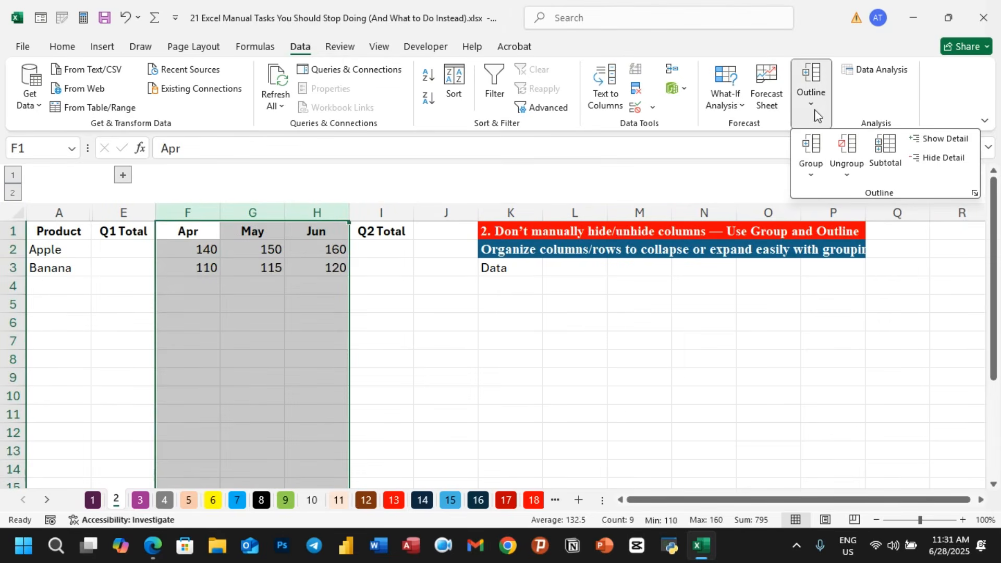
{"action": "left_click", "coordinate": [814, 156]}
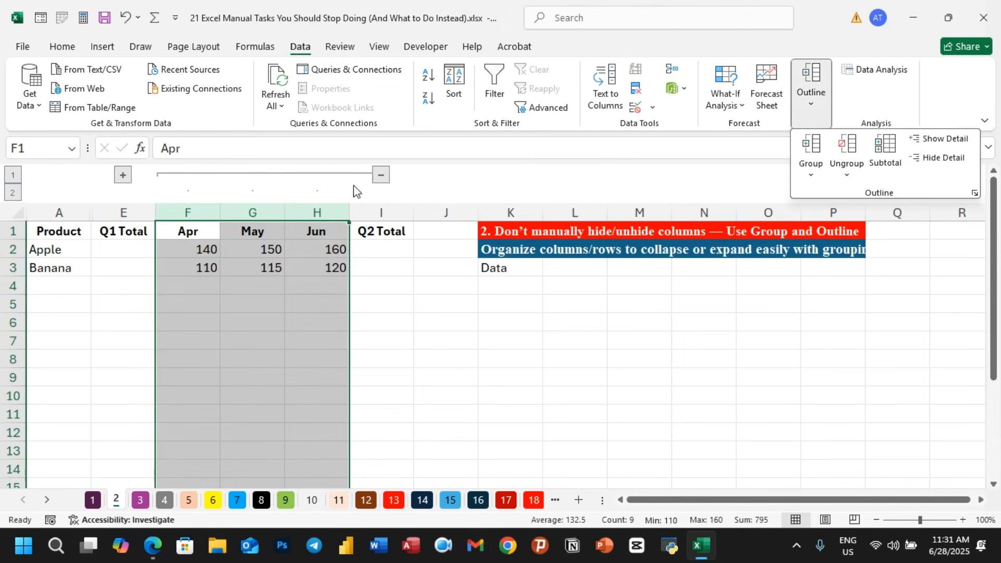
{"action": "left_click", "coordinate": [381, 179]}
{"action": "left_click", "coordinate": [381, 179]}
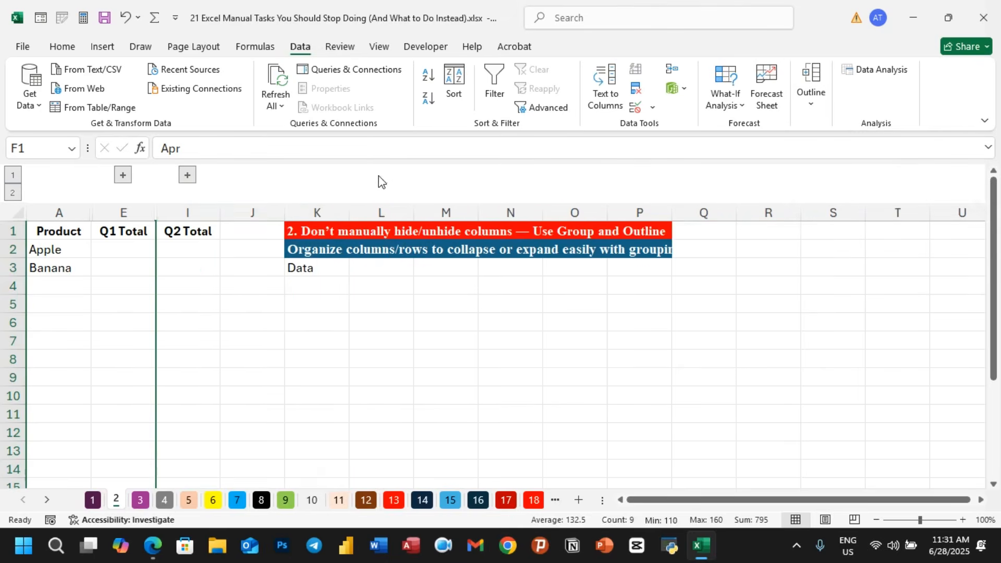
- Expand both the Jan–Mar and Apr–Jun column groups to show all monthly figures
{"action": "left_click", "coordinate": [267, 373]}
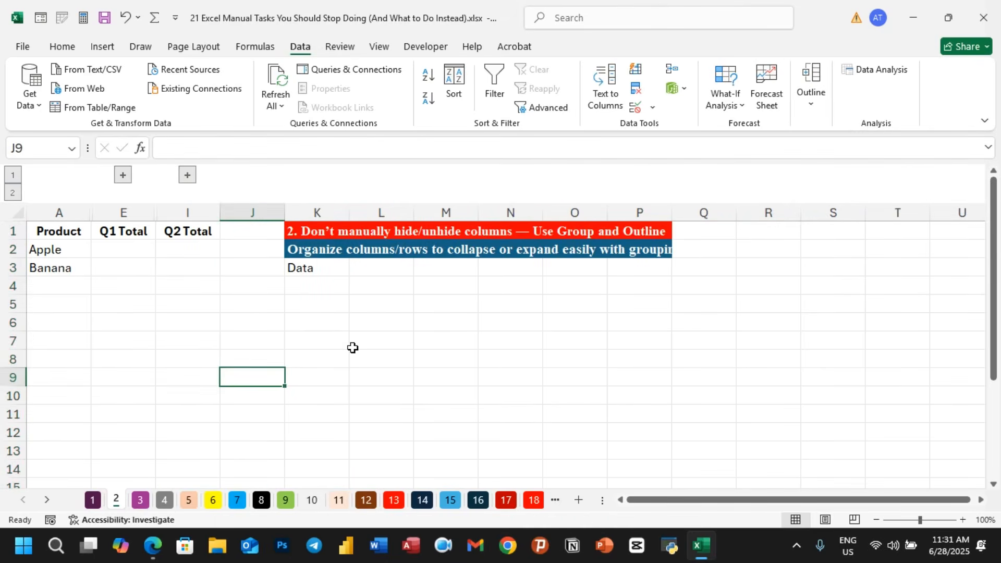
{"action": "left_click", "coordinate": [79, 251]}
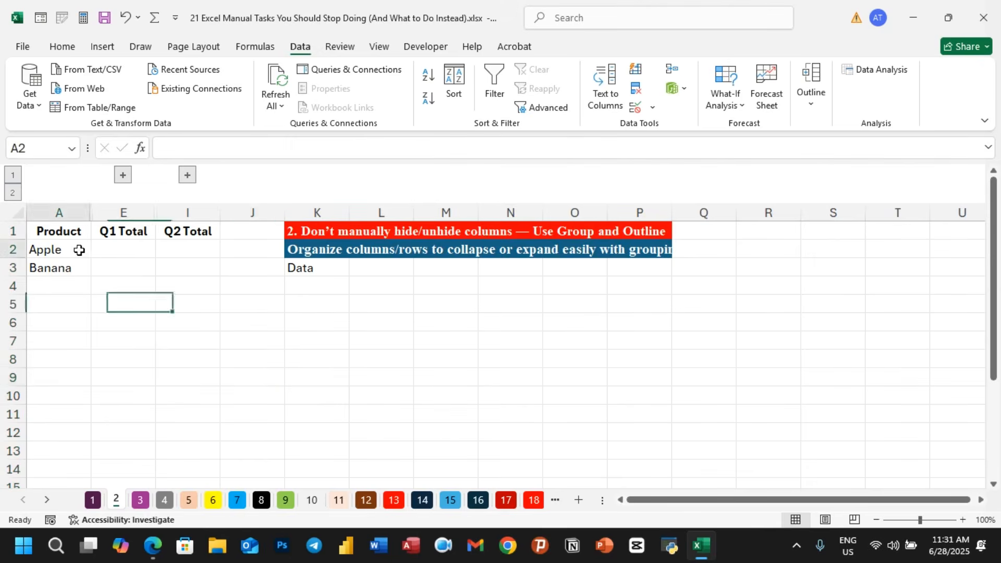
{"action": "left_click", "coordinate": [124, 251]}
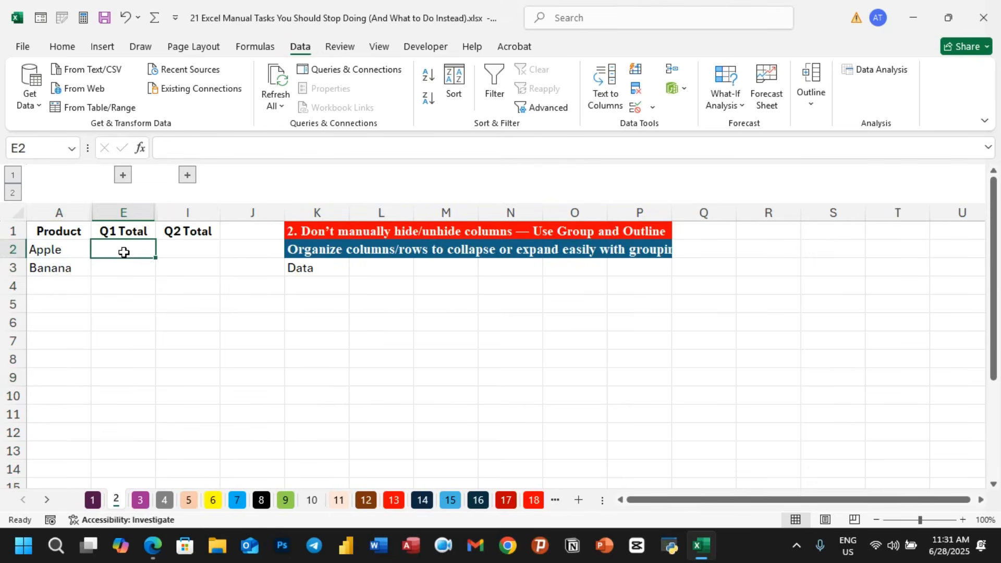
{"action": "left_click", "coordinate": [191, 253]}
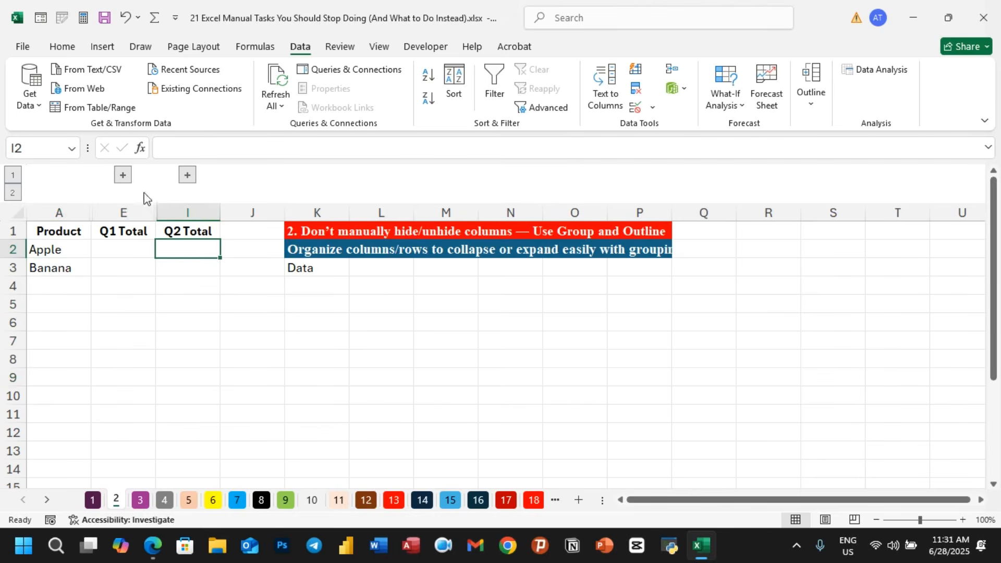
{"action": "left_click", "coordinate": [122, 175]}
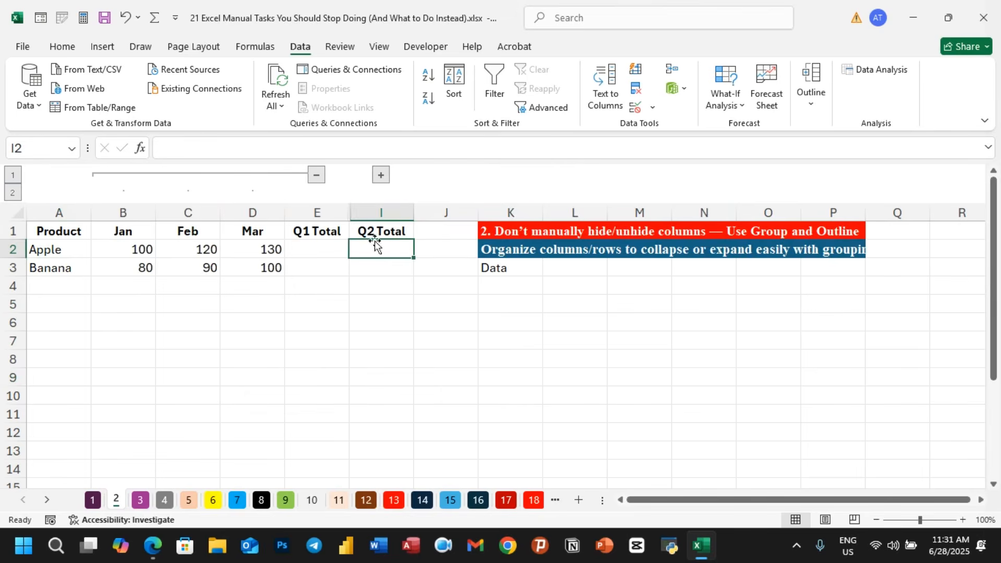
{"action": "left_click", "coordinate": [382, 176]}
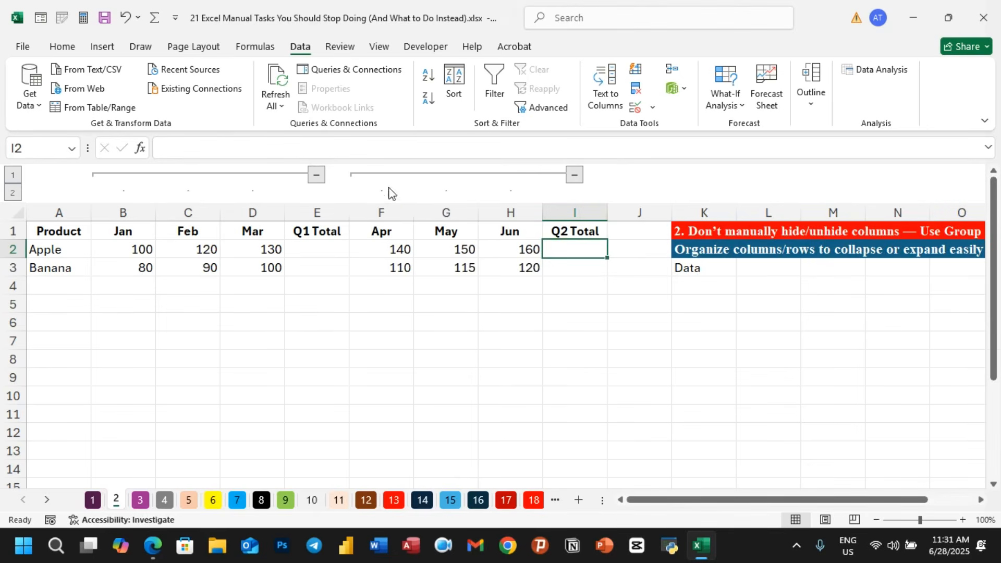
- Ungroup the Apr to Jun columns F to H
{"action": "left_click_drag", "start_coordinate": [381, 212], "coordinate": [539, 215]}
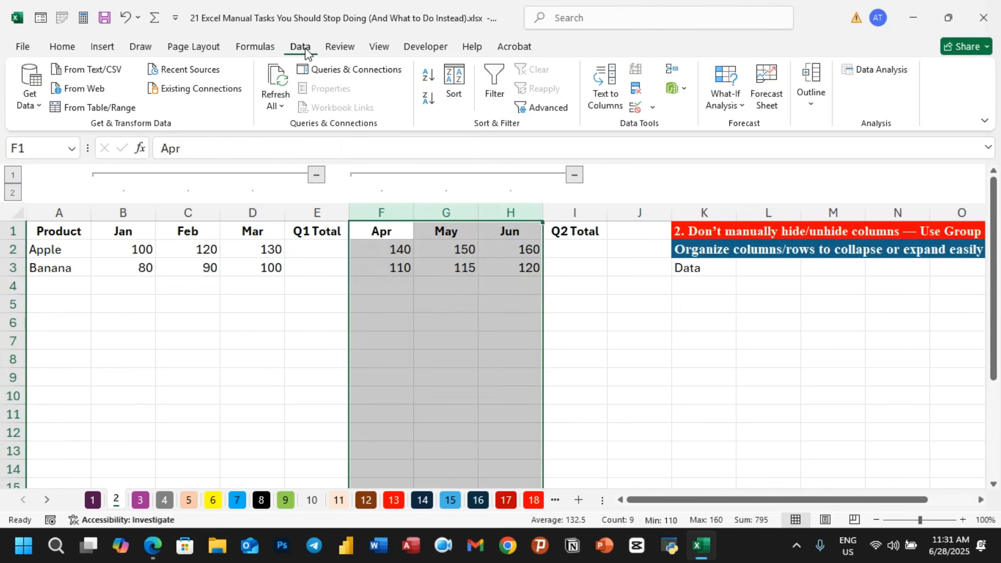
{"action": "left_click", "coordinate": [812, 94]}
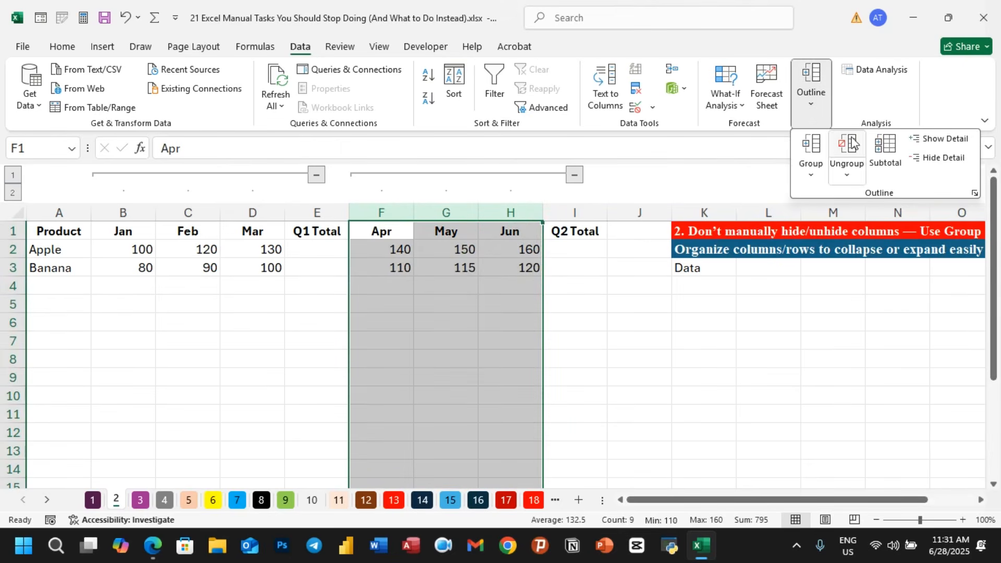
{"action": "left_click", "coordinate": [849, 172]}
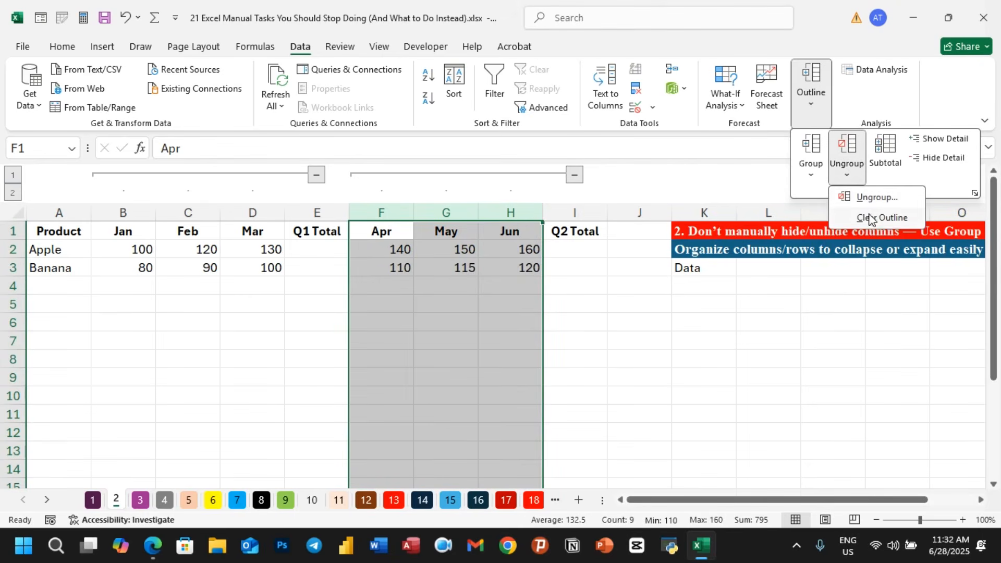
{"action": "left_click", "coordinate": [881, 202]}
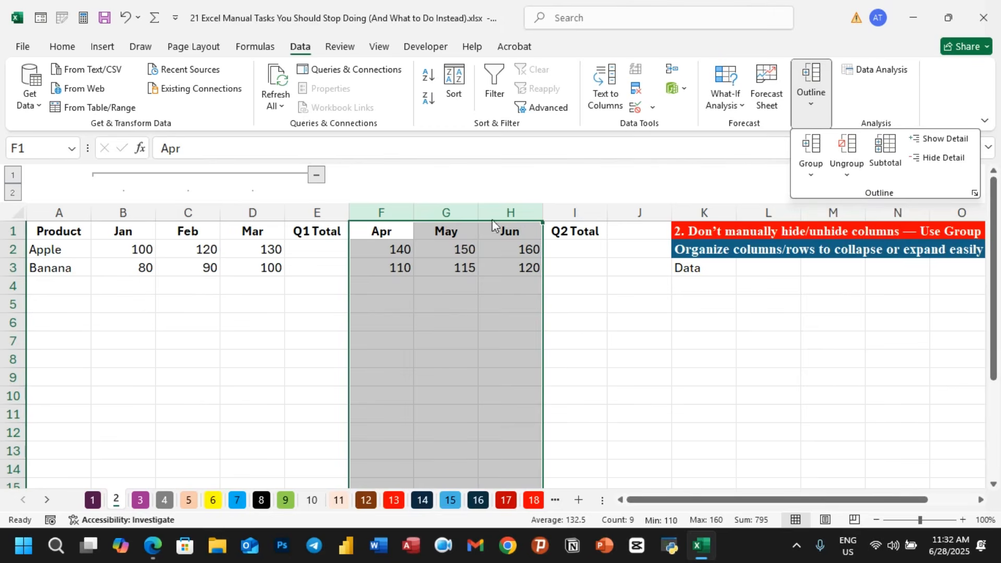
{"action": "left_click", "coordinate": [584, 336]}
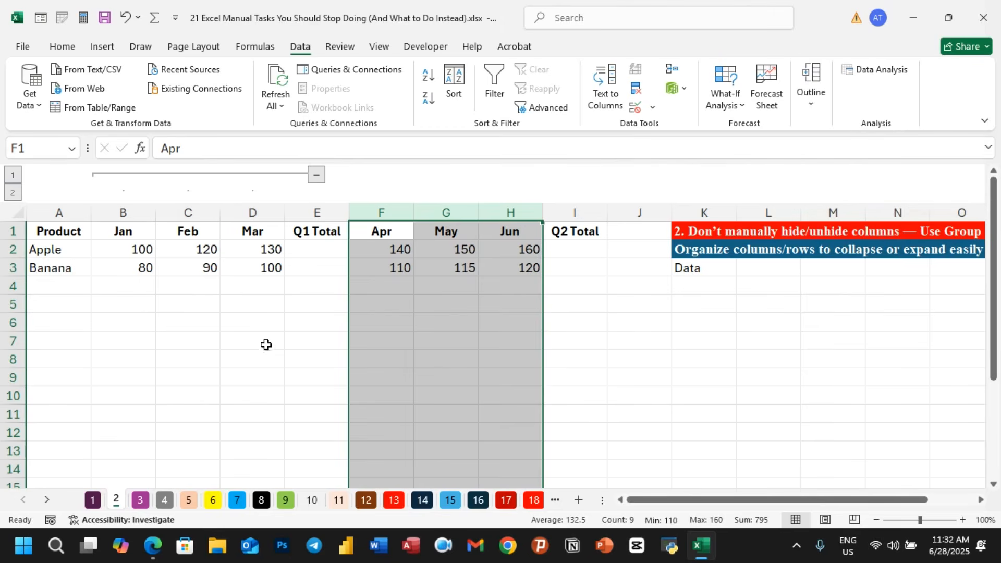
{"action": "left_click", "coordinate": [287, 340]}
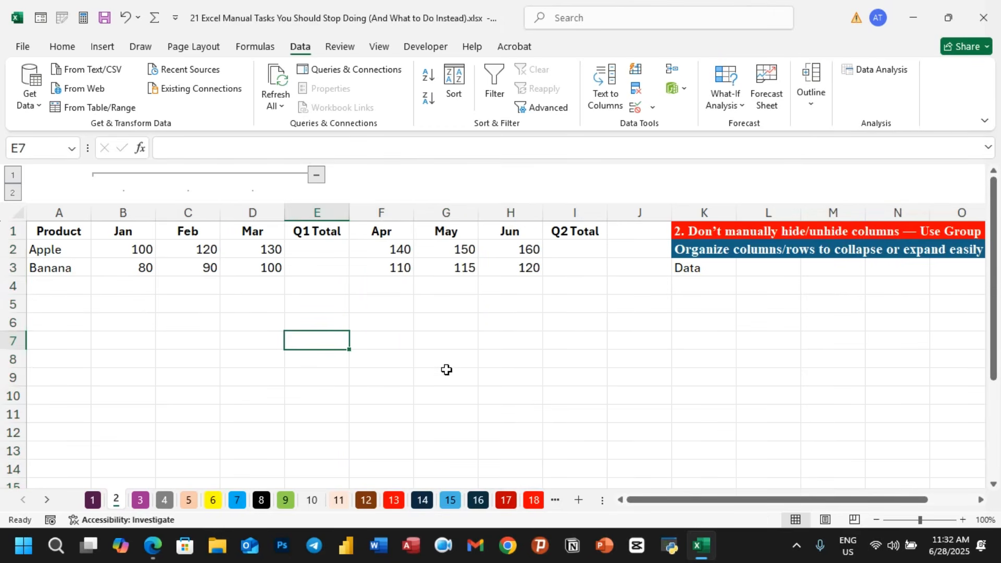
- Select the whole sheet and ungroup the remaining column grouping, choosing Columns
{"action": "key", "text": "ctrl+a"}
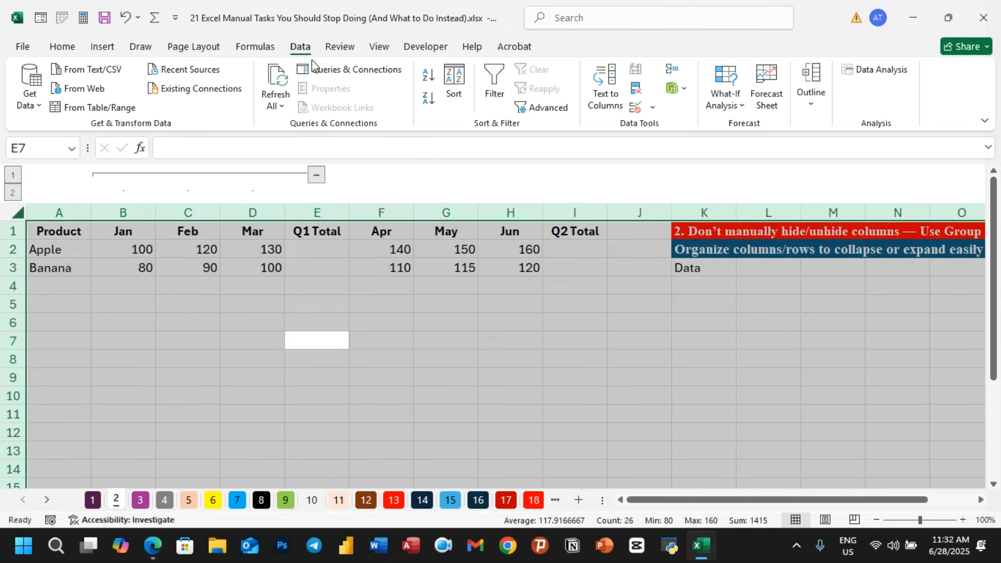
{"action": "left_click", "coordinate": [811, 107]}
{"action": "left_click", "coordinate": [847, 148]}
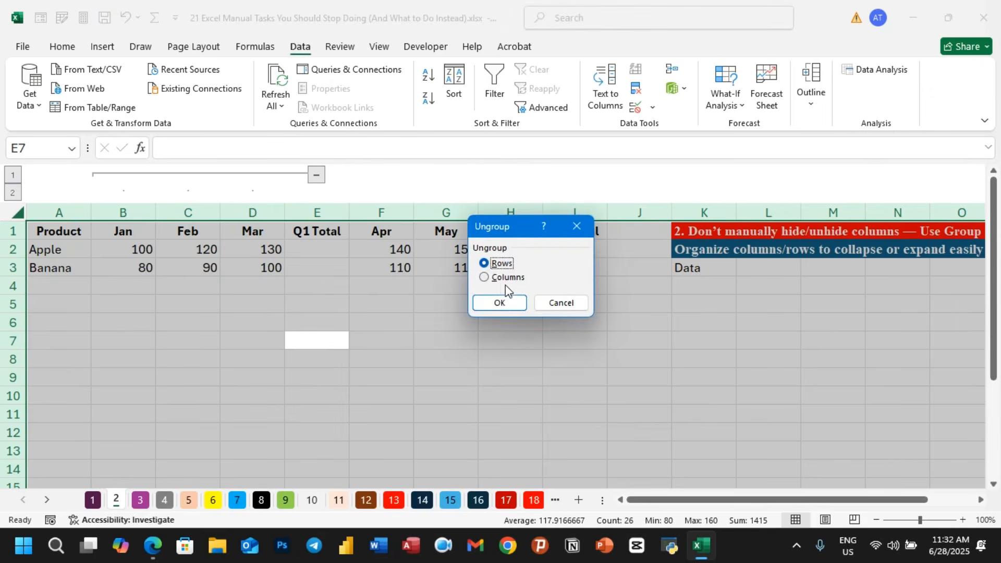
{"action": "left_click", "coordinate": [493, 278]}
{"action": "left_click", "coordinate": [499, 301]}
{"action": "left_click", "coordinate": [555, 331]}
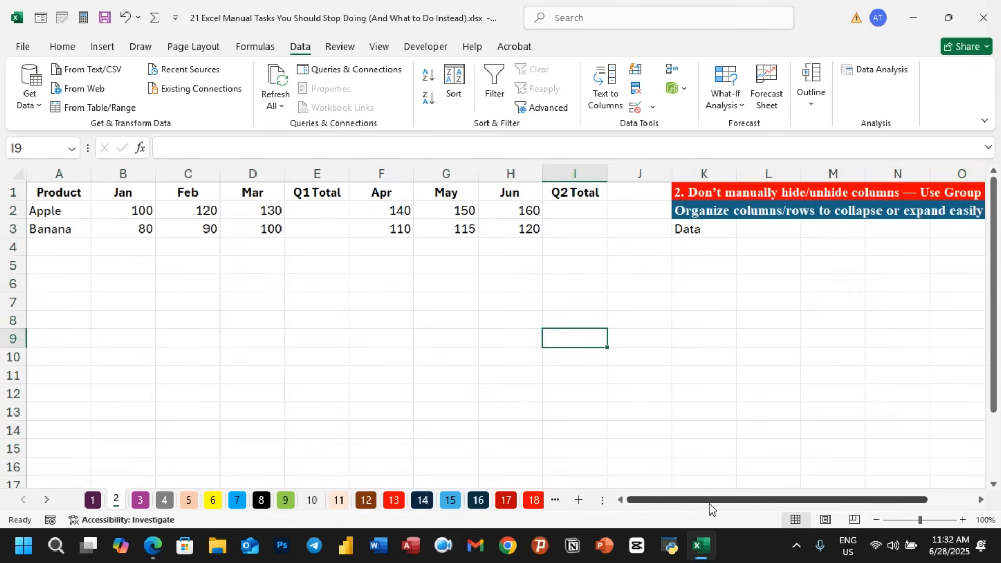
- Switch to sheet 3 and examine the Name list for repeated names
{"action": "left_click_drag", "start_coordinate": [711, 500], "coordinate": [741, 500]}
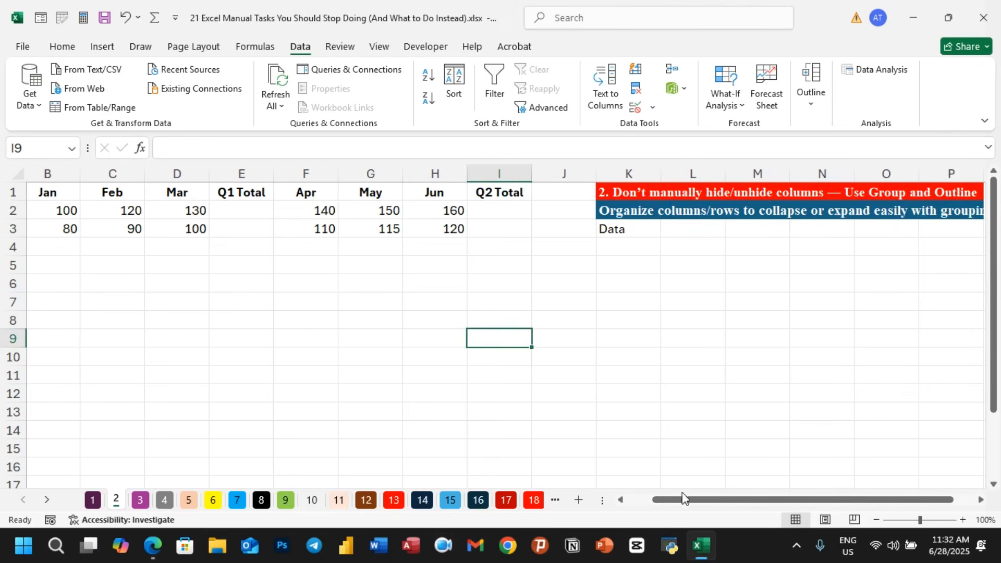
{"action": "left_click_drag", "start_coordinate": [680, 500], "coordinate": [656, 499]}
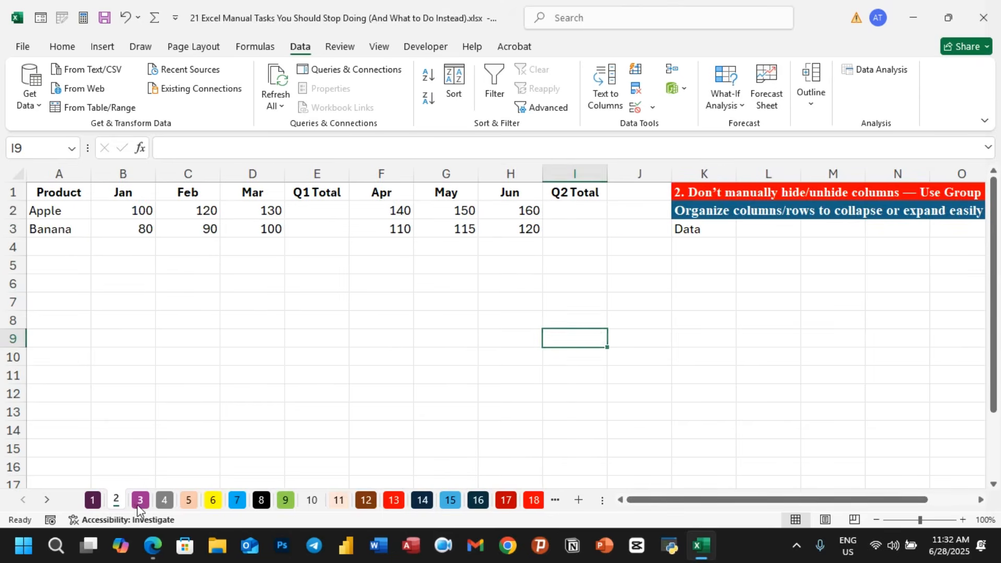
{"action": "left_click", "coordinate": [135, 504]}
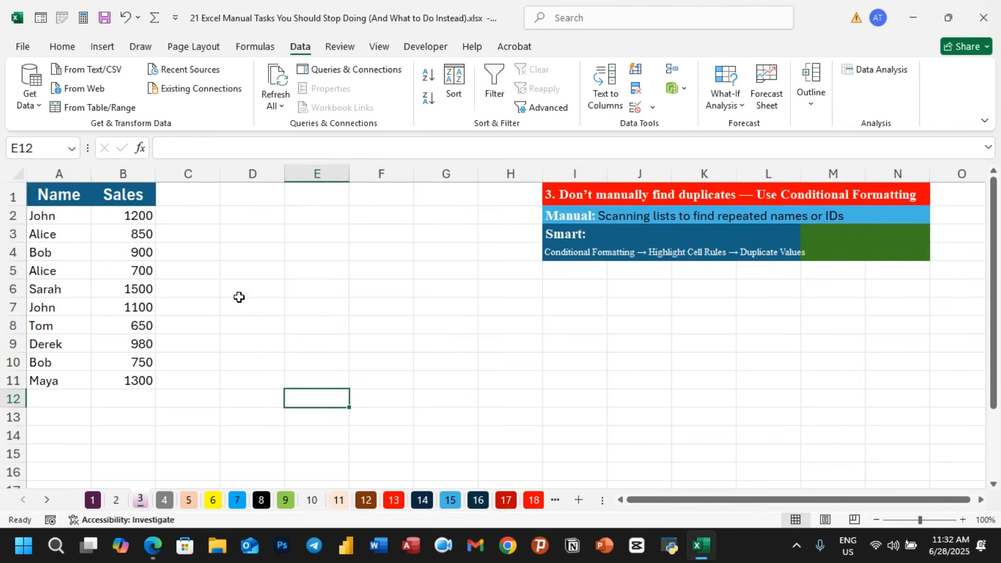
{"action": "left_click", "coordinate": [66, 215]}
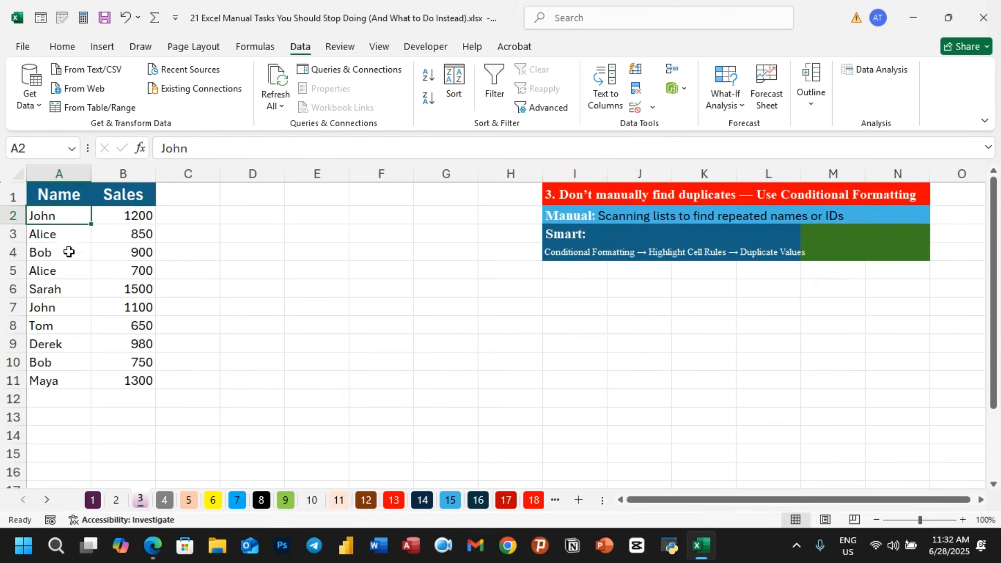
{"action": "left_click", "coordinate": [48, 319]}
{"action": "left_click", "coordinate": [48, 311]}
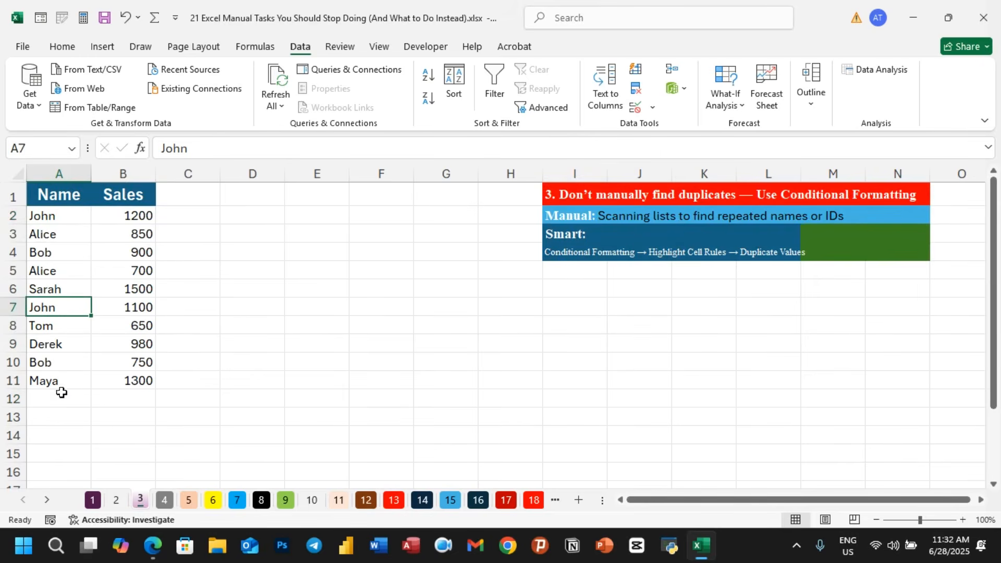
{"action": "left_click", "coordinate": [95, 503]}
{"action": "left_click", "coordinate": [115, 502]}
{"action": "left_click", "coordinate": [139, 501]}
{"action": "left_click", "coordinate": [67, 252]}
{"action": "left_click", "coordinate": [54, 364]}
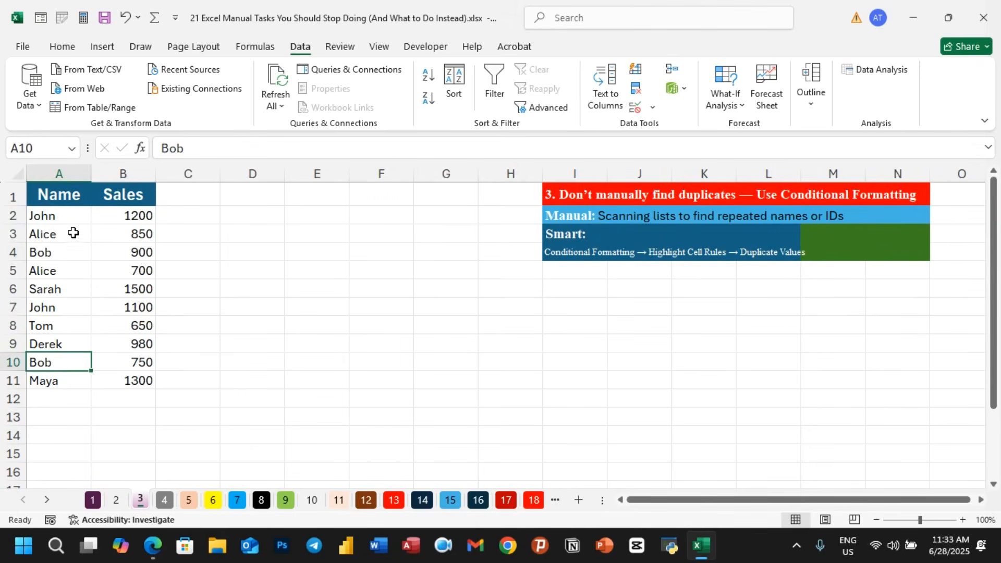
- Highlight duplicate values in names A2:A11 with conditional formatting using Green Fill with Dark Green Text
{"action": "left_click_drag", "start_coordinate": [78, 217], "coordinate": [77, 384]}
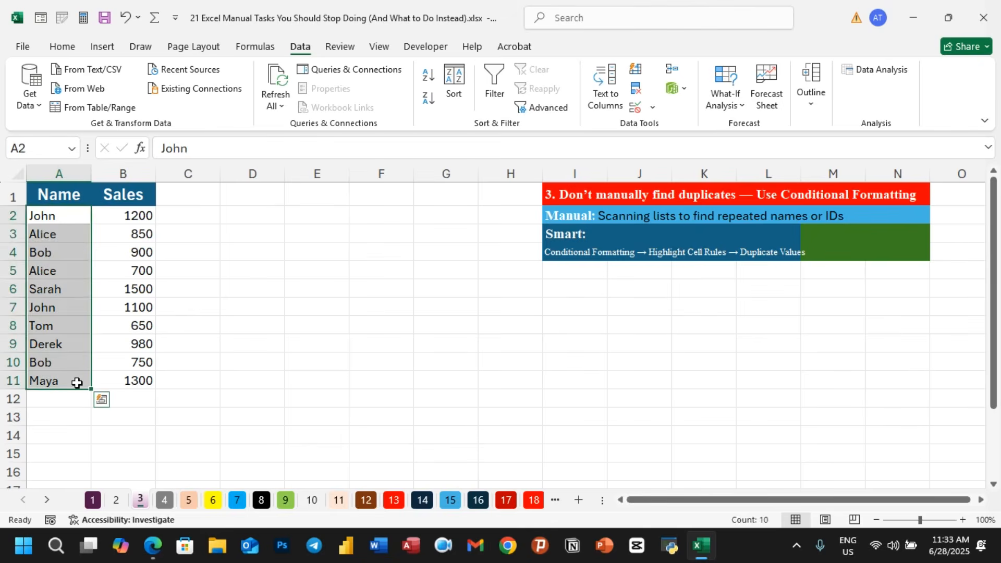
{"action": "left_click", "coordinate": [63, 46]}
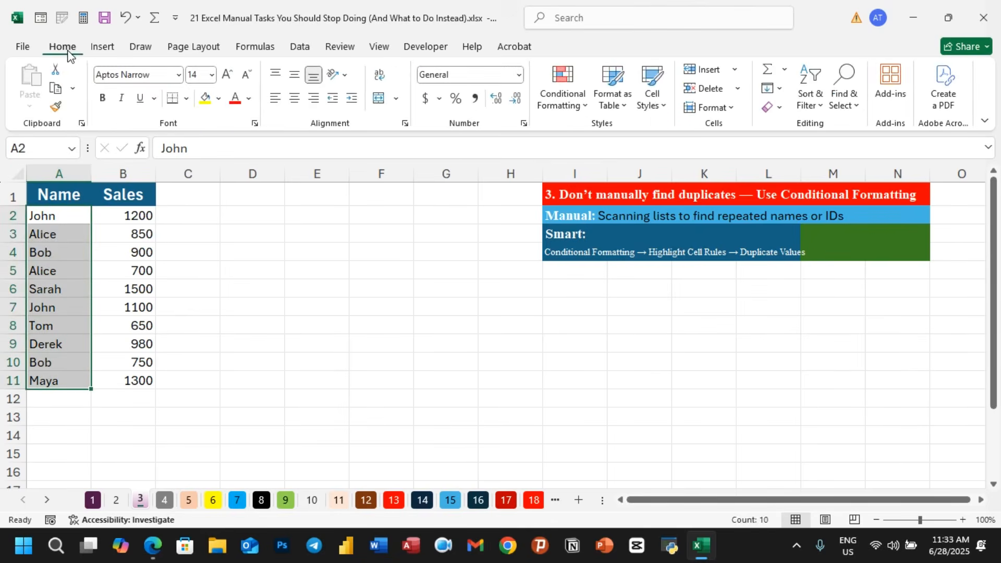
{"action": "left_click", "coordinate": [586, 108]}
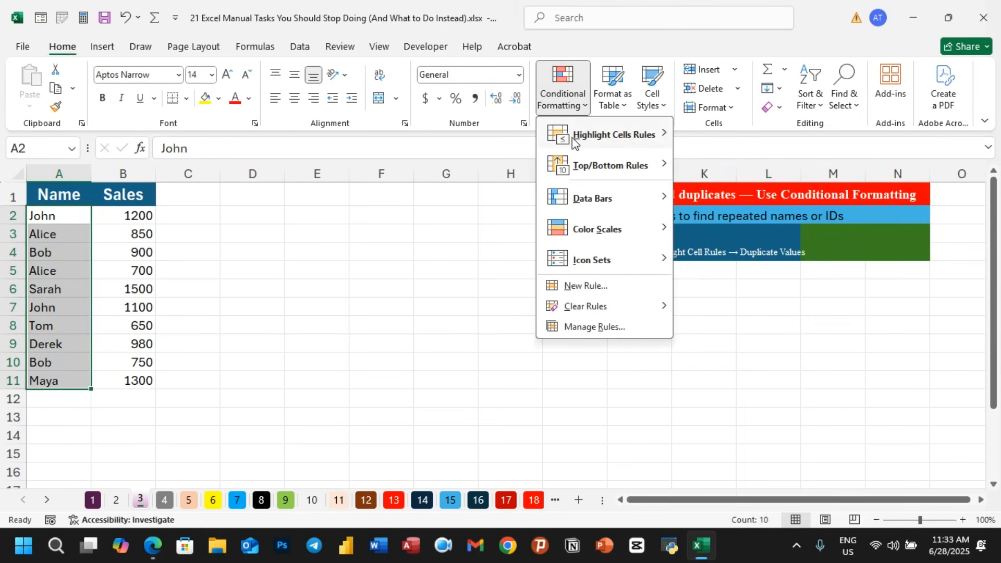
{"action": "mouse_move", "coordinate": [578, 143]}
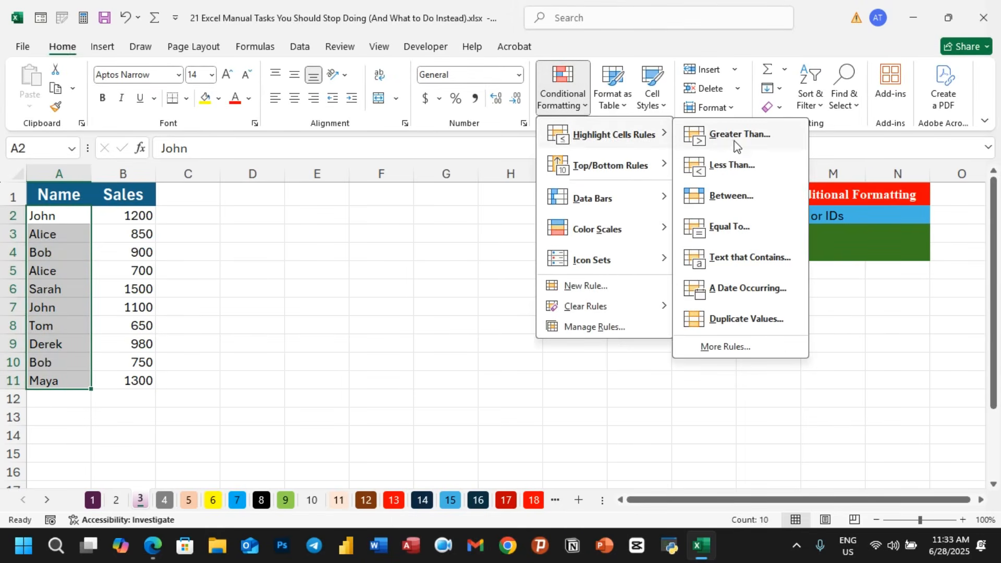
{"action": "left_click", "coordinate": [746, 320]}
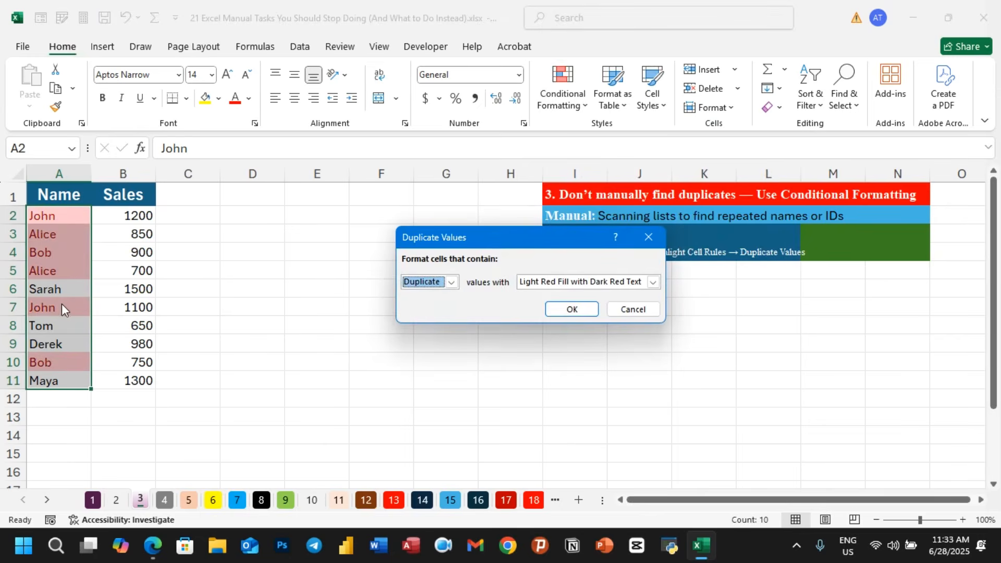
{"action": "left_click", "coordinate": [653, 282]}
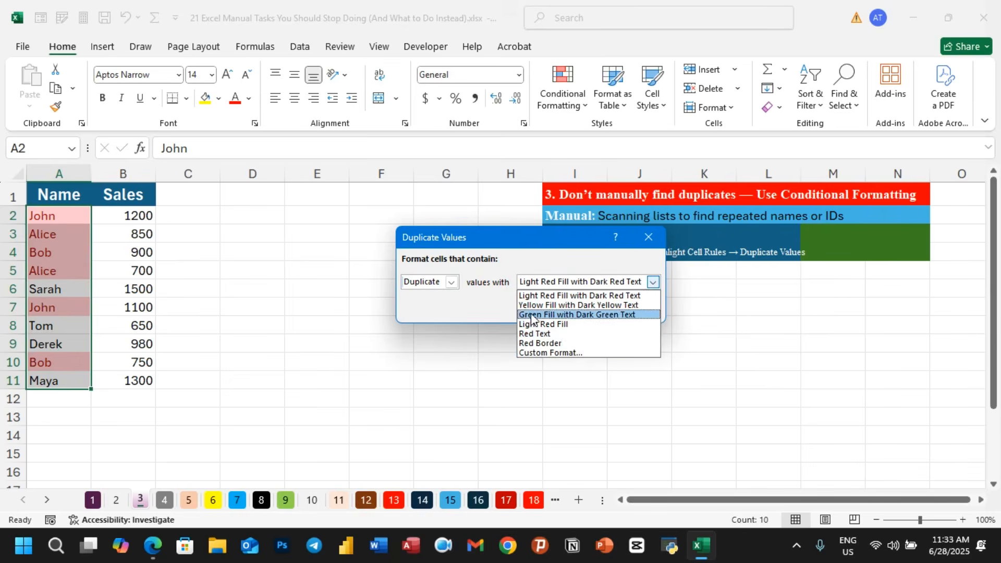
{"action": "left_click", "coordinate": [533, 315]}
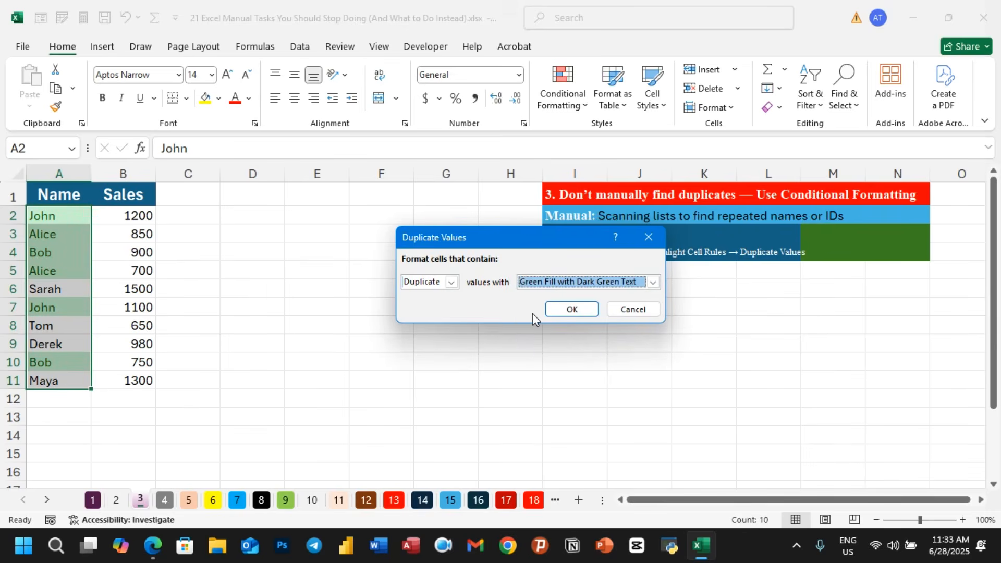
{"action": "left_click", "coordinate": [572, 310]}
{"action": "left_click", "coordinate": [383, 308]}
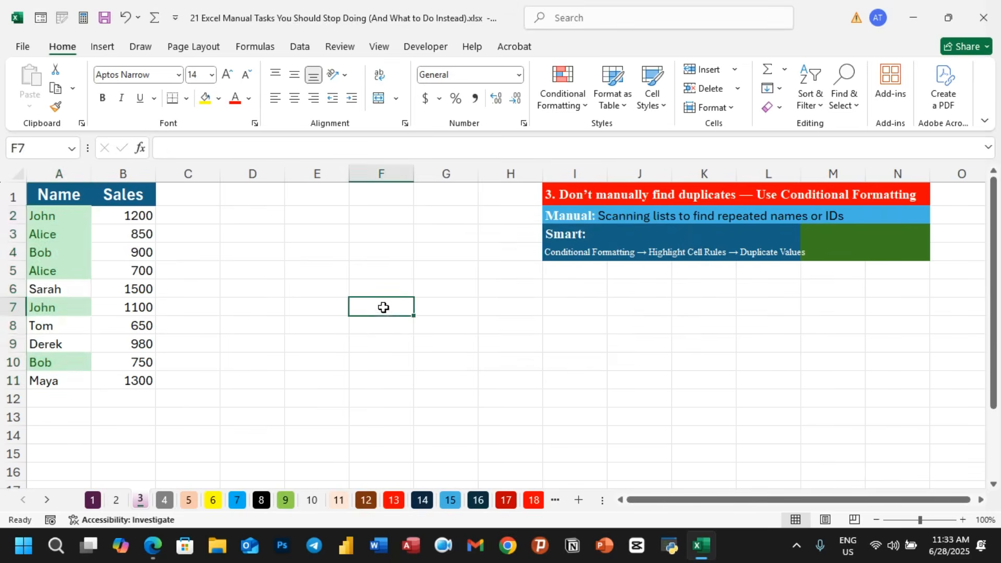
- Inspect the highlighted and unhighlighted names one by one in the Name column
{"action": "left_click", "coordinate": [43, 221]}
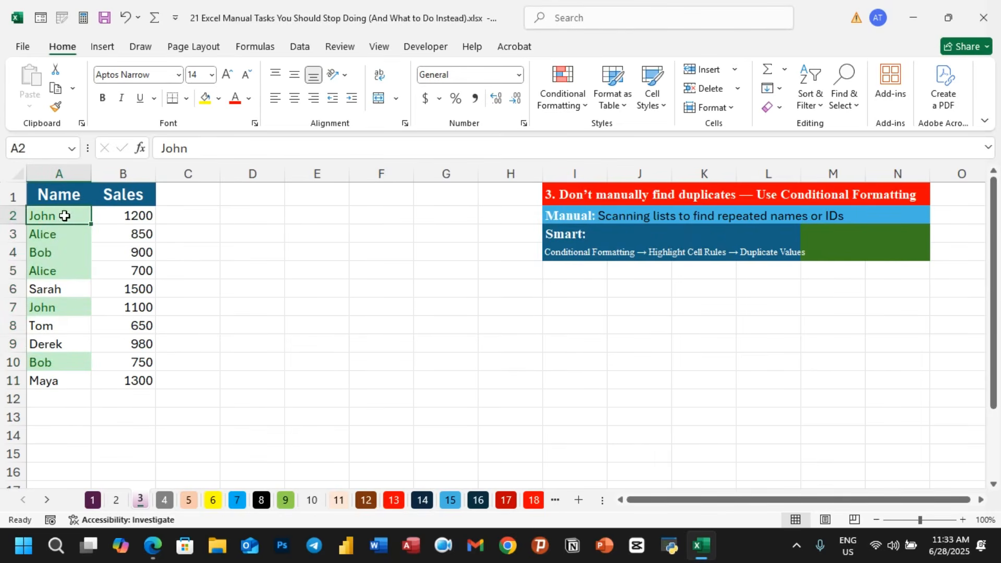
{"action": "left_click", "coordinate": [59, 232]}
{"action": "left_click", "coordinate": [55, 253]}
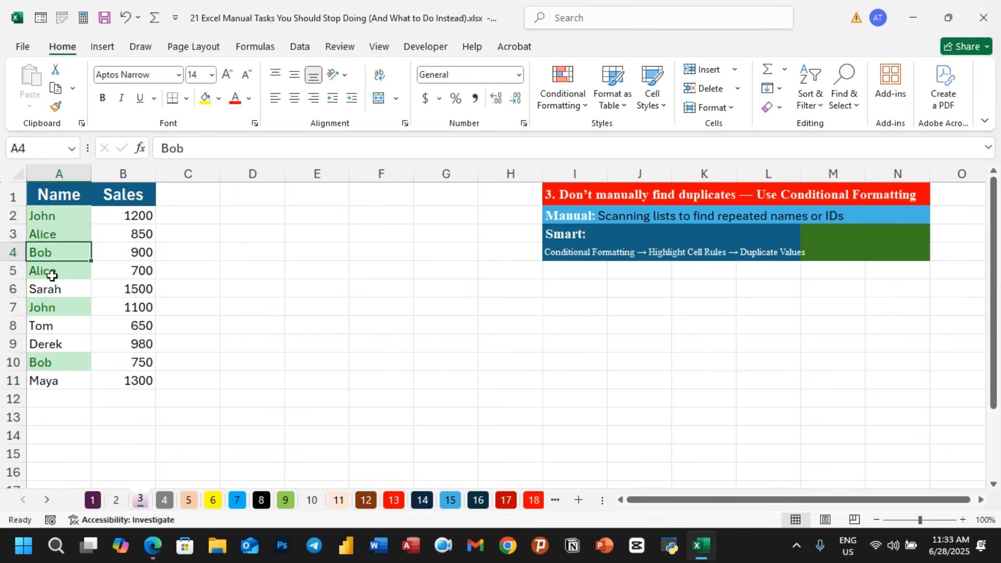
{"action": "left_click", "coordinate": [62, 289]}
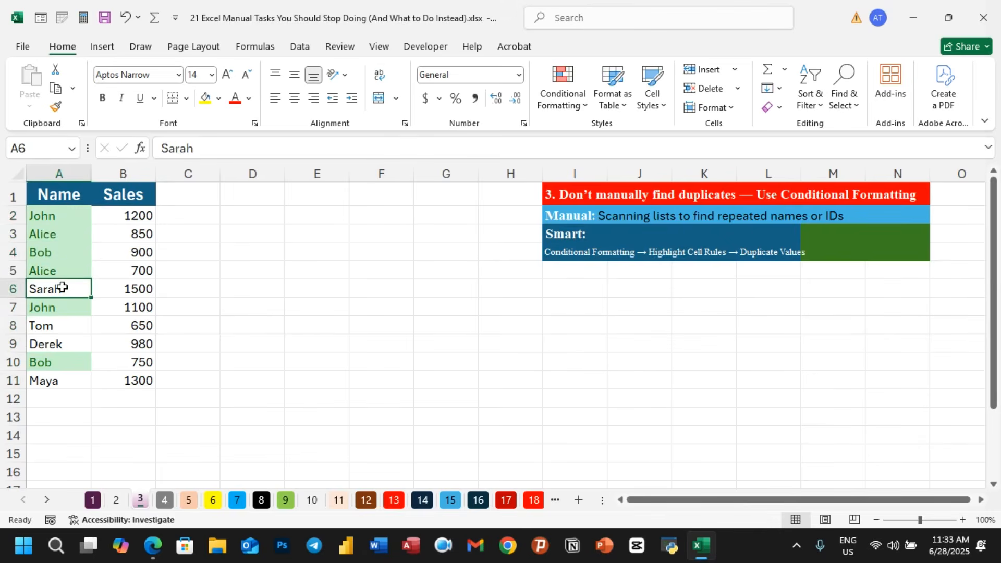
{"action": "left_click", "coordinate": [55, 324]}
{"action": "left_click", "coordinate": [56, 346]}
{"action": "left_click", "coordinate": [298, 336]}
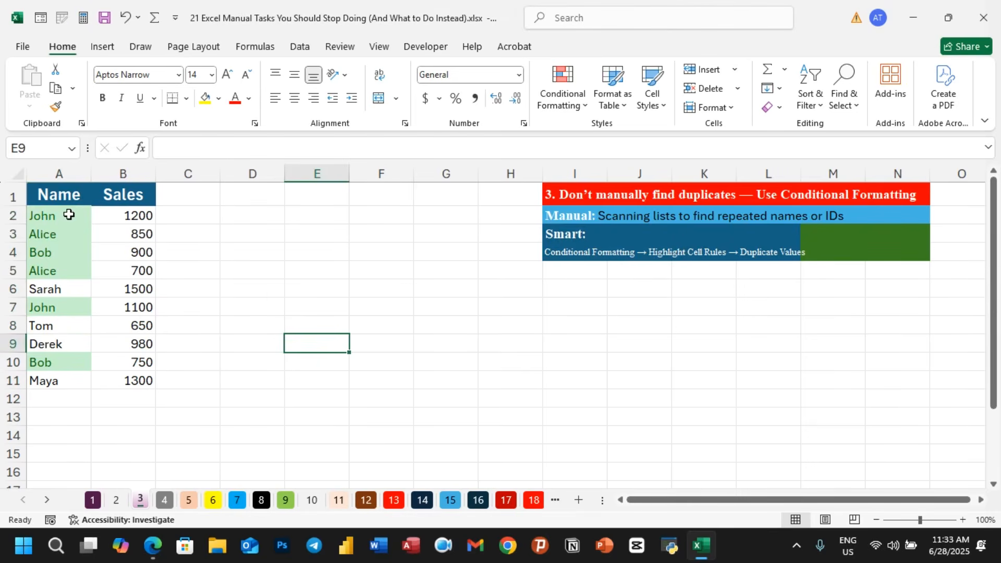
- Turn on AutoFilter for the Name and Sales table
{"action": "left_click", "coordinate": [68, 215]}
{"action": "left_click_drag", "start_coordinate": [70, 216], "coordinate": [82, 364]}
{"action": "left_click", "coordinate": [81, 221]}
{"action": "left_click", "coordinate": [77, 199]}
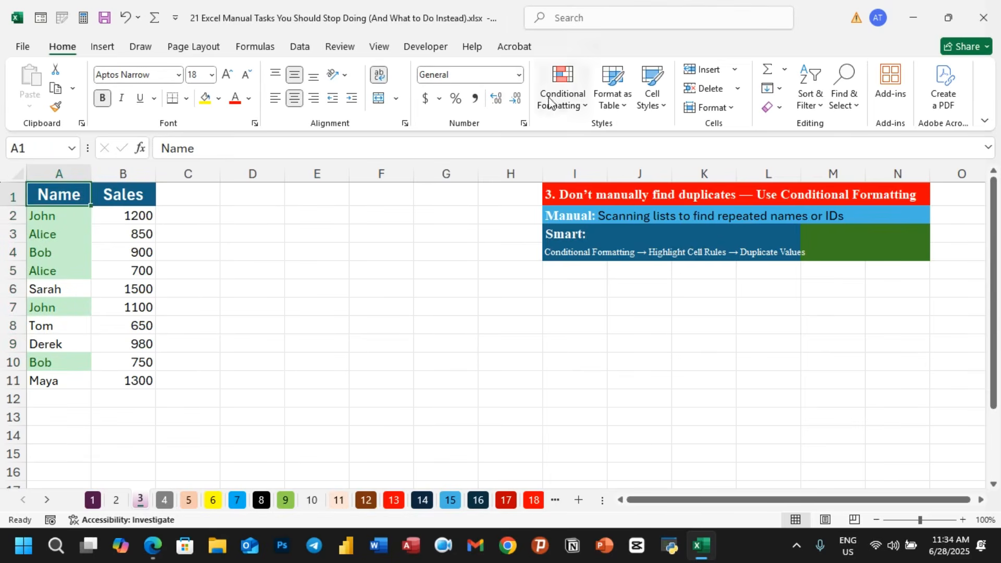
{"action": "left_click", "coordinate": [296, 52]}
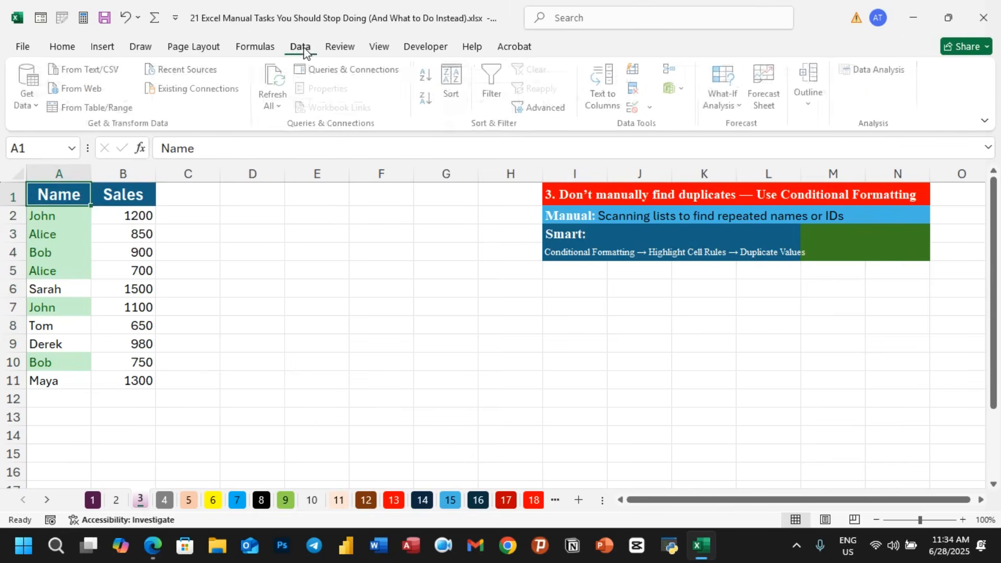
{"action": "left_click", "coordinate": [496, 90]}
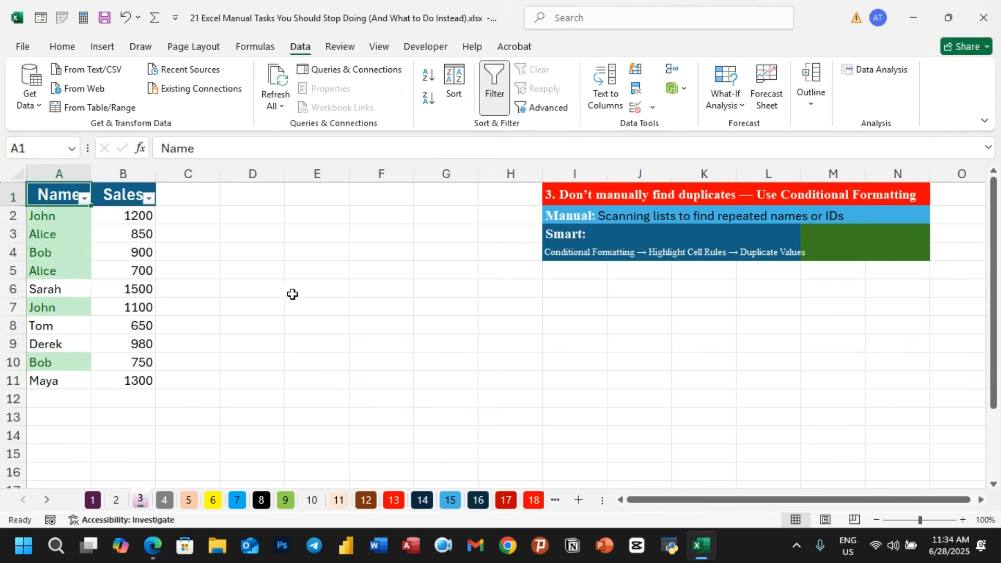
{"action": "left_click", "coordinate": [290, 291]}
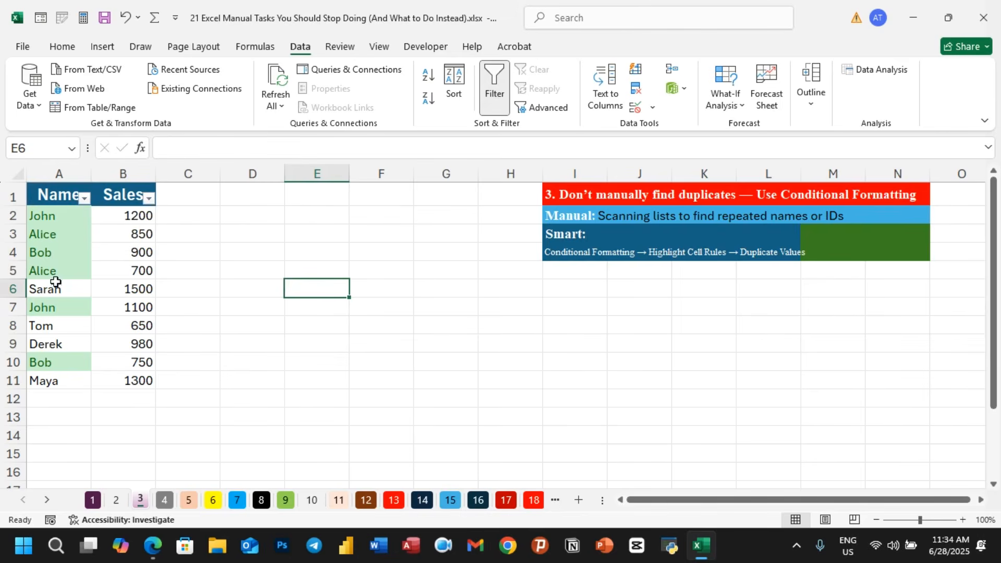
- Filter the Name column by the dark green font colour to show only duplicate names
{"action": "left_click", "coordinate": [47, 326]}
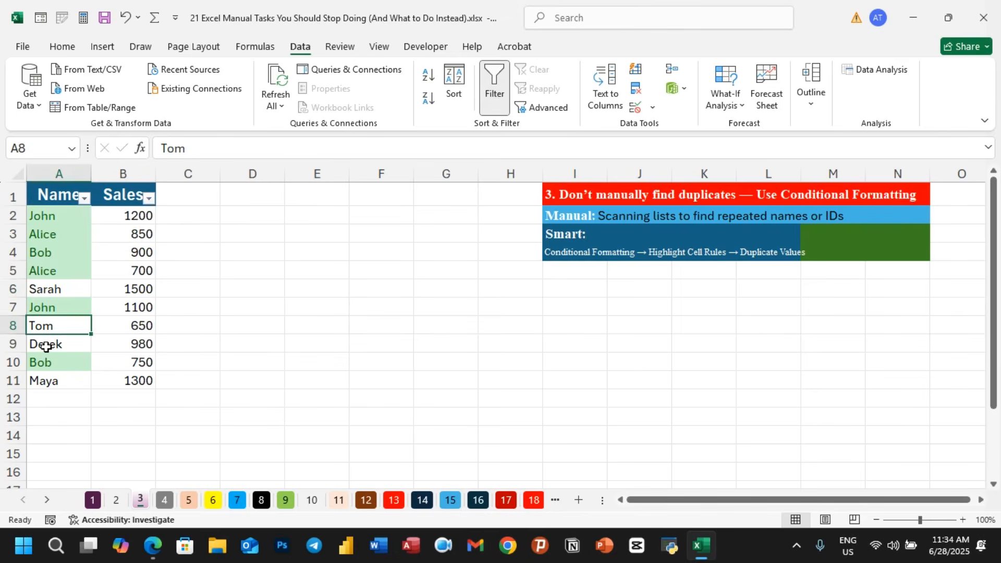
{"action": "left_click", "coordinate": [84, 198]}
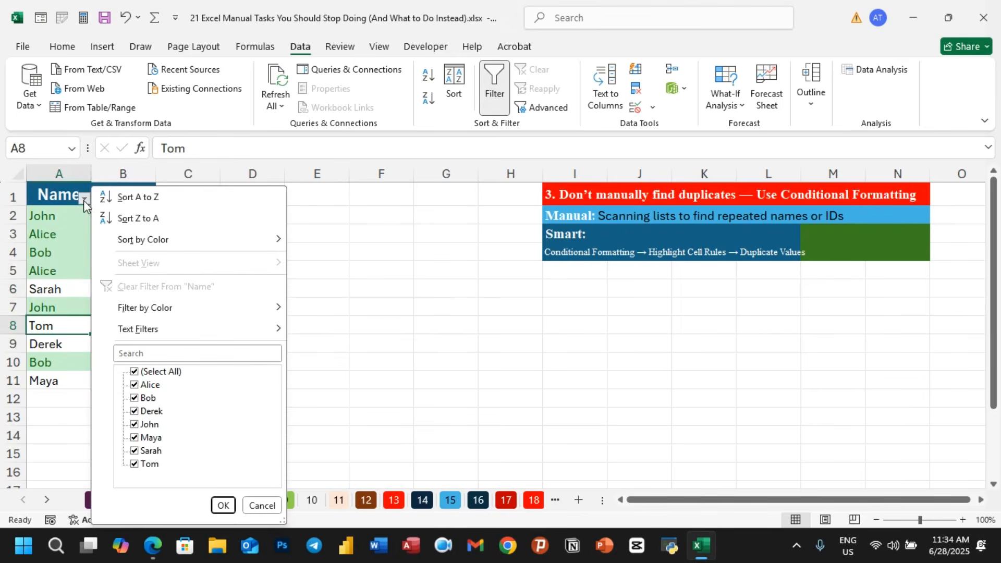
{"action": "mouse_move", "coordinate": [139, 313]}
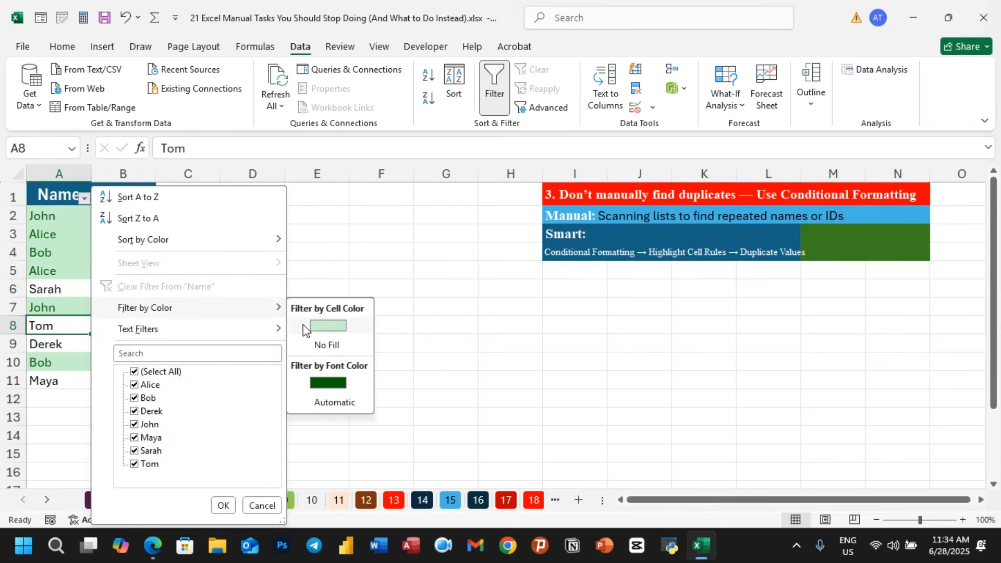
{"action": "left_click", "coordinate": [329, 383]}
{"action": "left_click", "coordinate": [320, 362]}
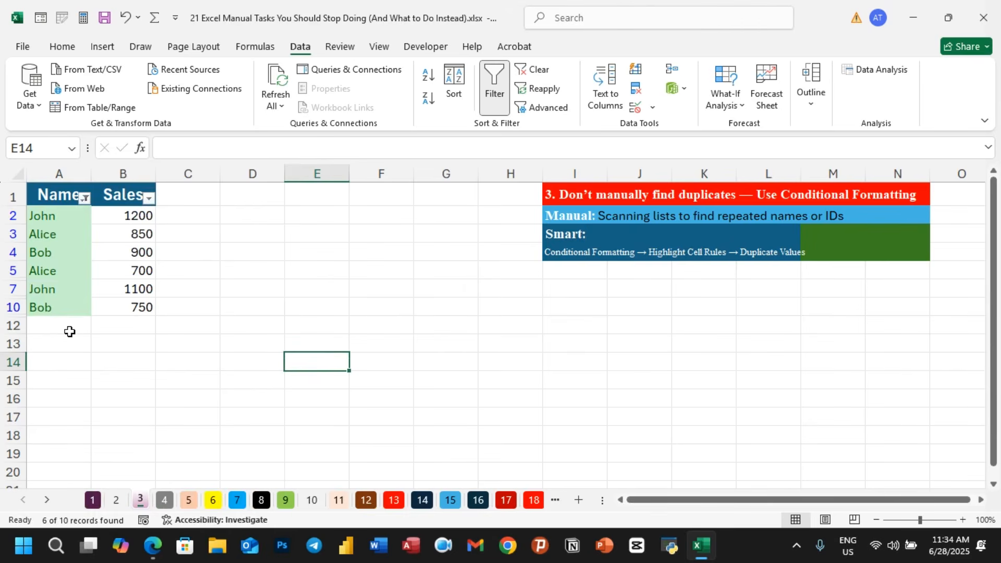
- Undo the colour filter, the AutoFilter and the duplicate highlighting
{"action": "key", "text": "ctrl+z"}
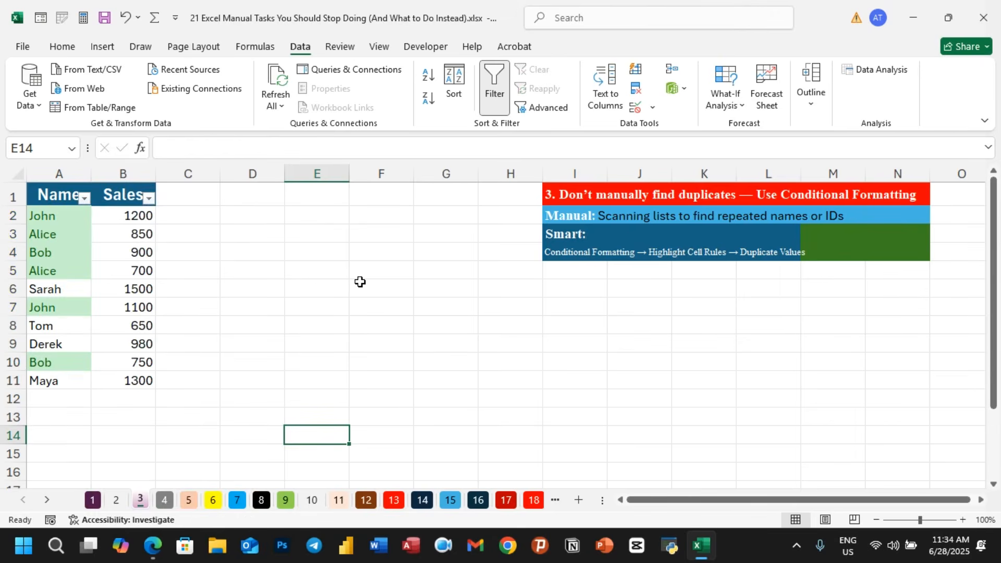
{"action": "key", "text": "ctrl+z"}
{"action": "key", "text": "ctrl+z"}
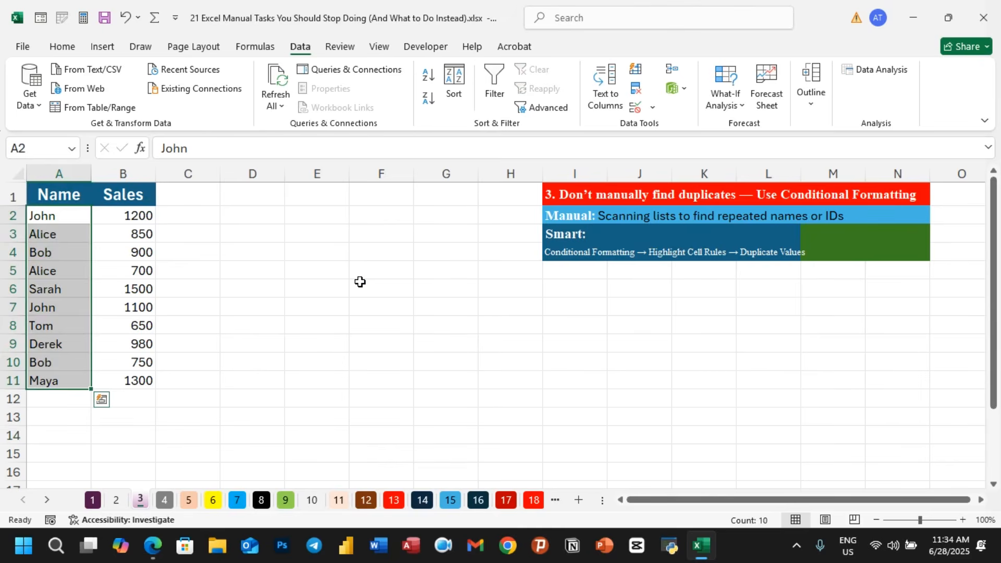
{"action": "left_click", "coordinate": [359, 283]}
{"action": "left_click", "coordinate": [353, 361]}
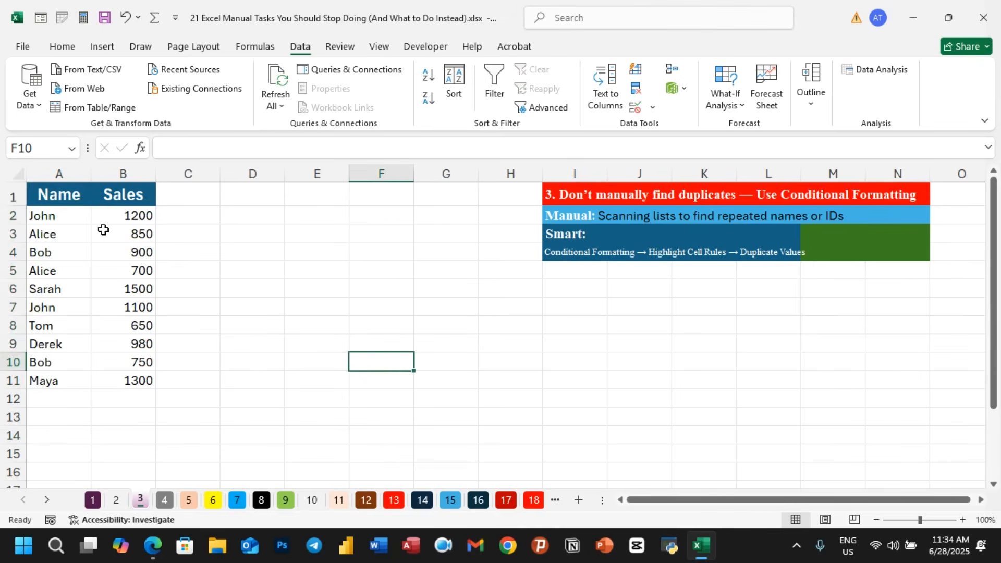
{"action": "left_click_drag", "start_coordinate": [74, 222], "coordinate": [66, 380]}
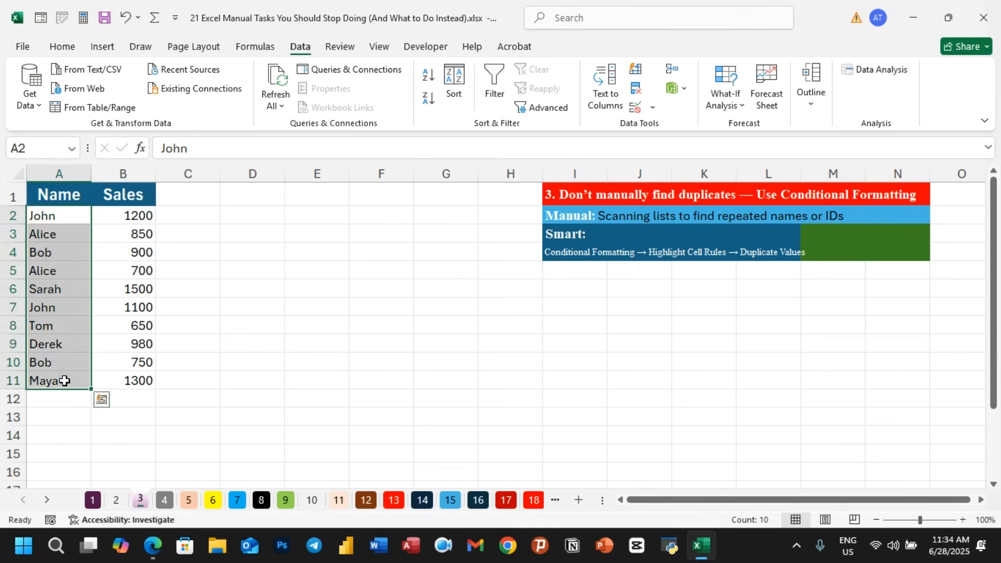
{"action": "left_click", "coordinate": [291, 291]}
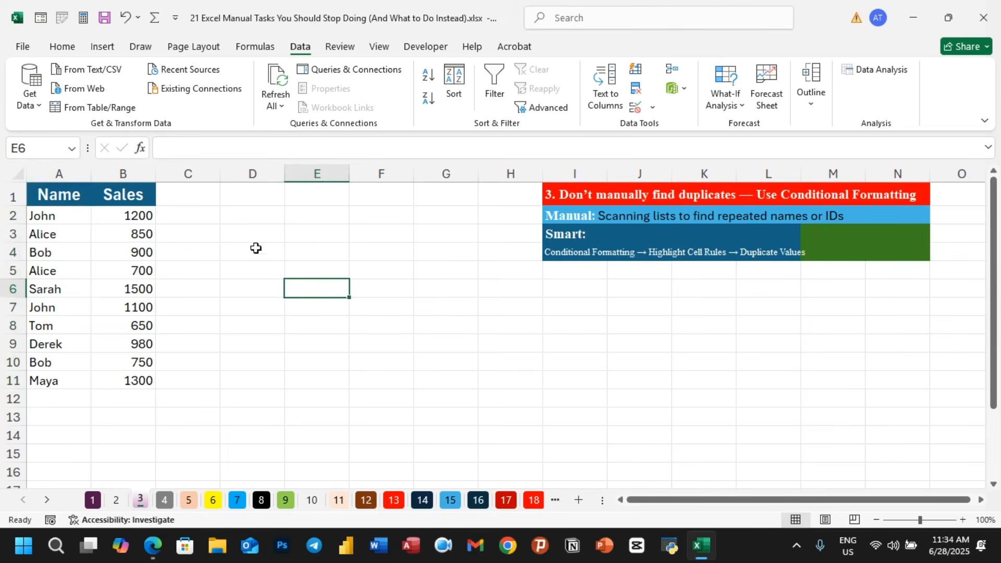
- Enter =UNIQUE(A2:A11) in cell E3 to list each name only once
{"action": "left_click", "coordinate": [309, 237]}
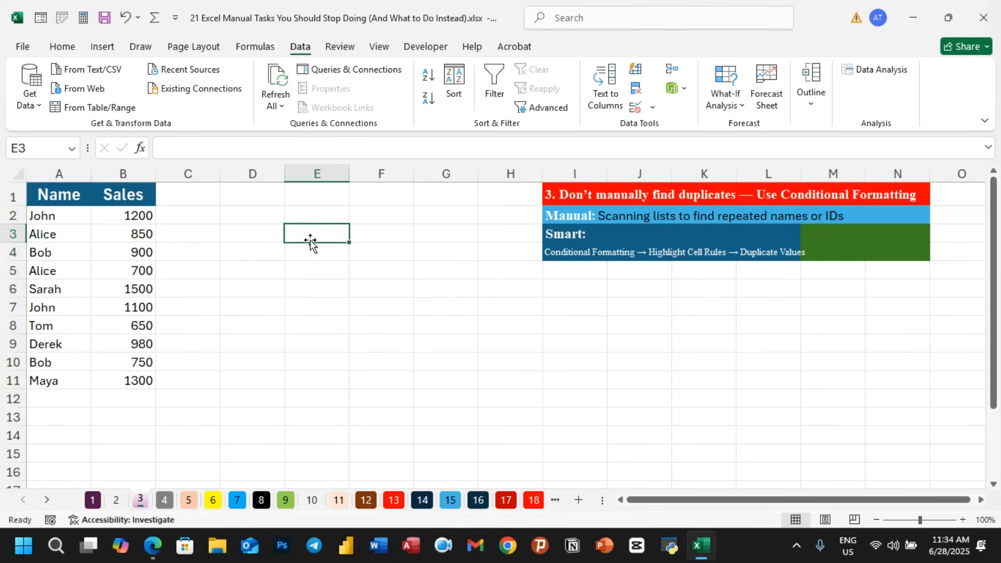
{"action": "type", "text": "="}
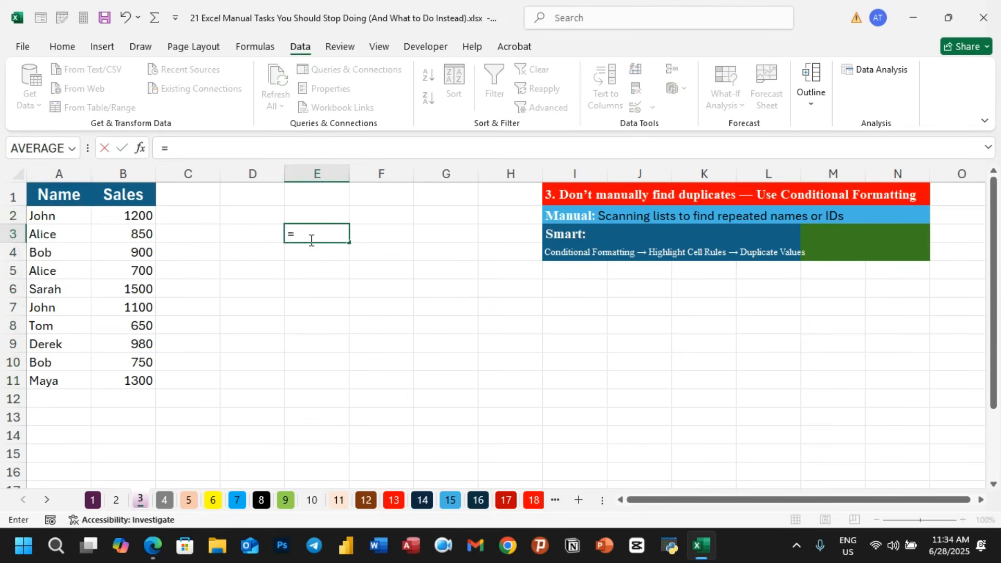
{"action": "type", "text": "uni"}
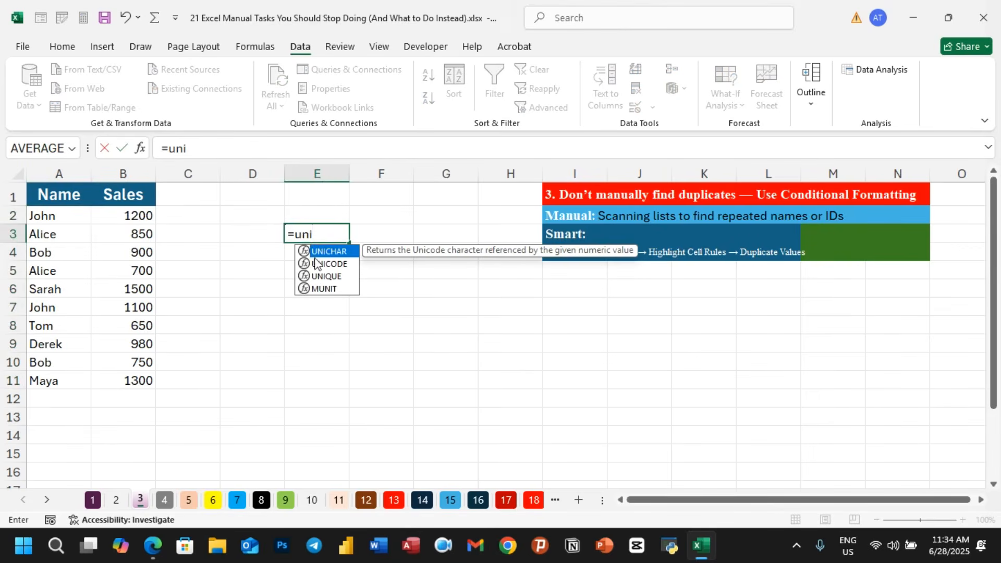
{"action": "double_click", "coordinate": [317, 276]}
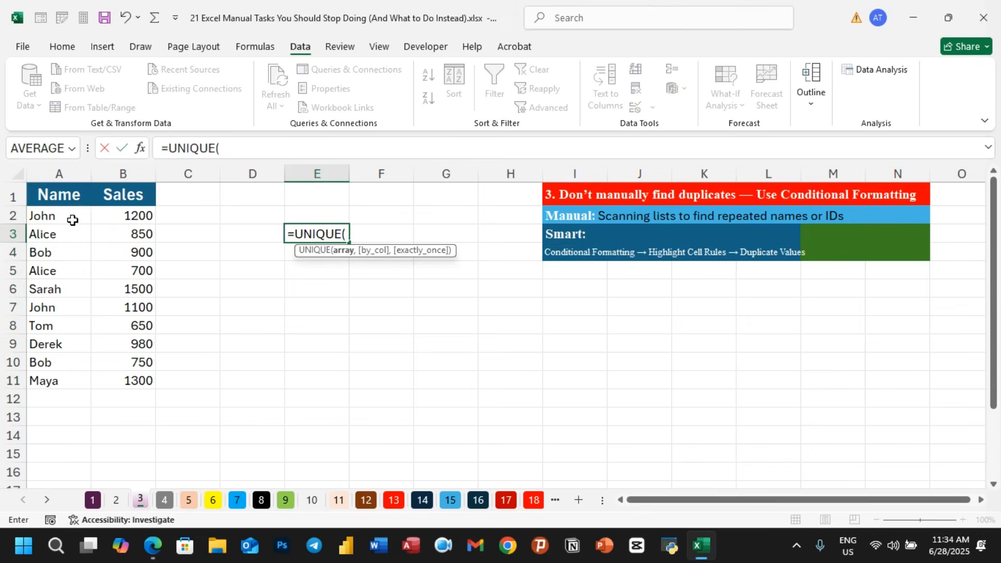
{"action": "left_click_drag", "start_coordinate": [72, 219], "coordinate": [64, 381]}
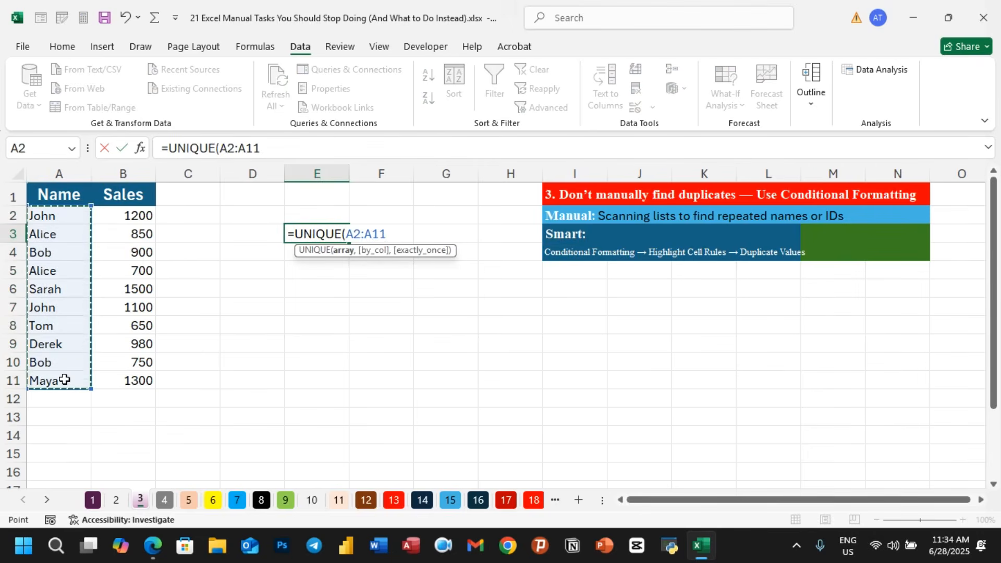
{"action": "type", "text": ")"}
{"action": "key", "text": "Return"}
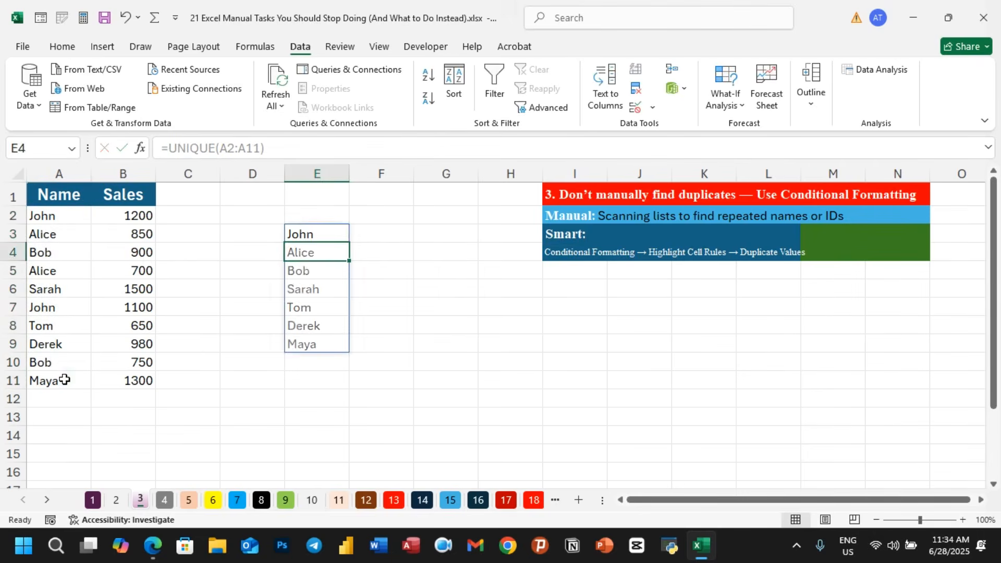
- Delete the UNIQUE formula results from cells E3 to E9
{"action": "left_click", "coordinate": [381, 306]}
{"action": "left_click", "coordinate": [320, 235]}
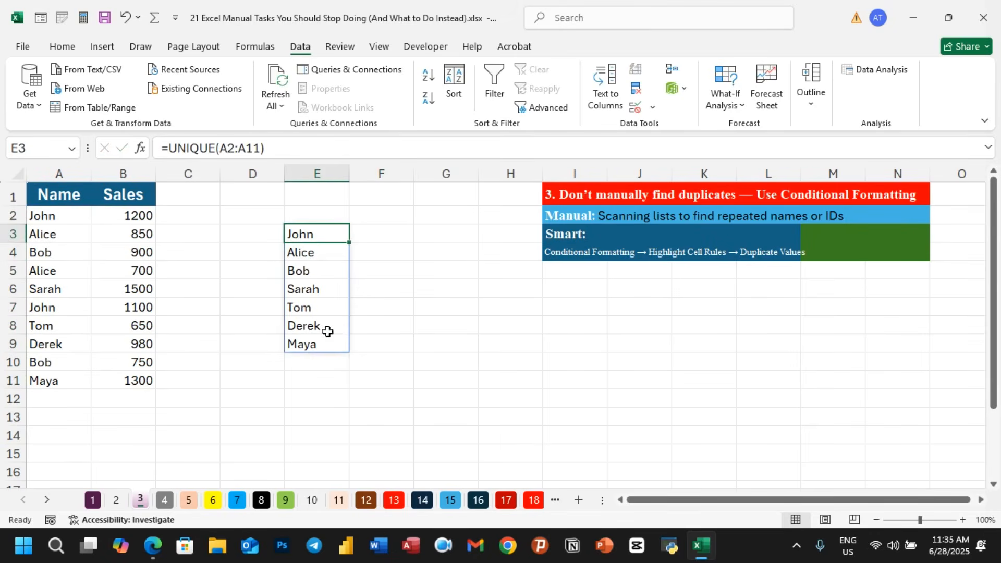
{"action": "left_click", "coordinate": [308, 368]}
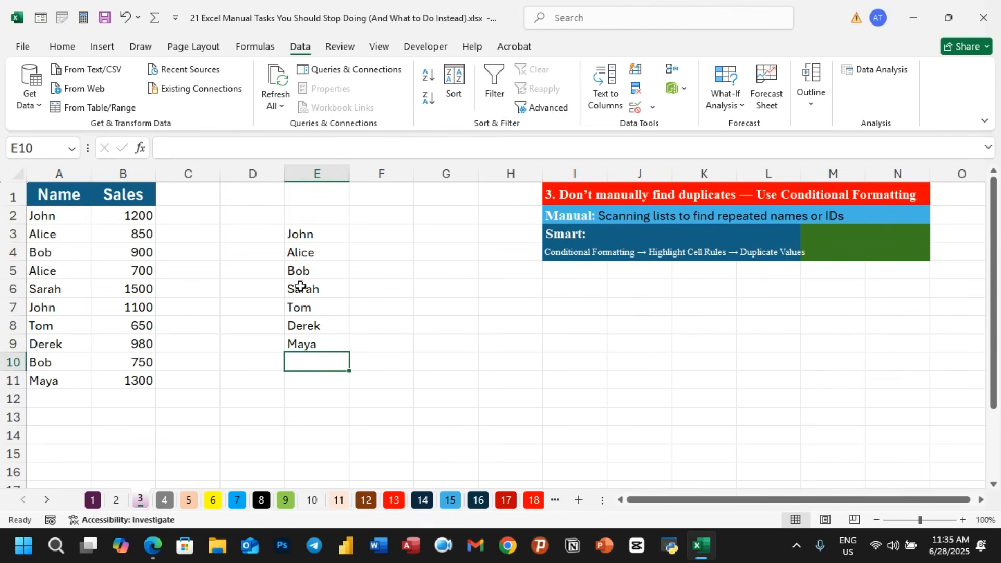
{"action": "left_click_drag", "start_coordinate": [315, 237], "coordinate": [316, 343]}
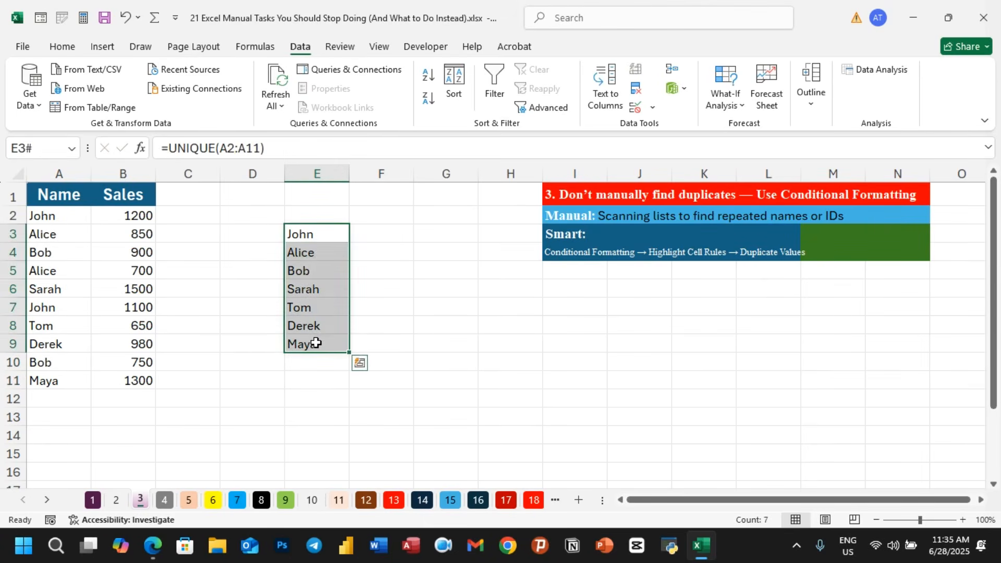
{"action": "key", "text": "Delete"}
{"action": "left_click", "coordinate": [420, 343]}
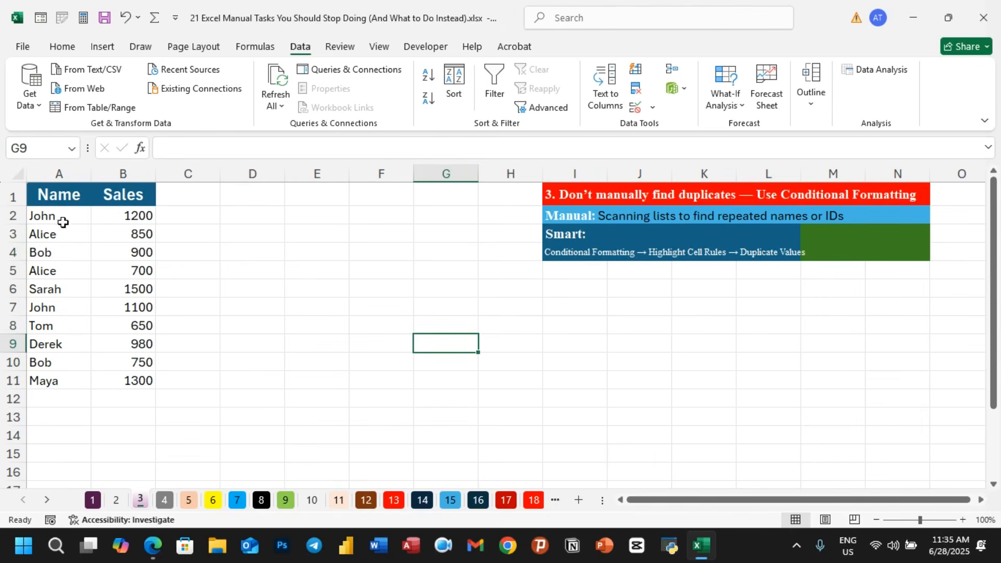
- Remove duplicates from the Name list A2:A11 using only the current selection, then undo the removal
{"action": "left_click_drag", "start_coordinate": [49, 217], "coordinate": [36, 380]}
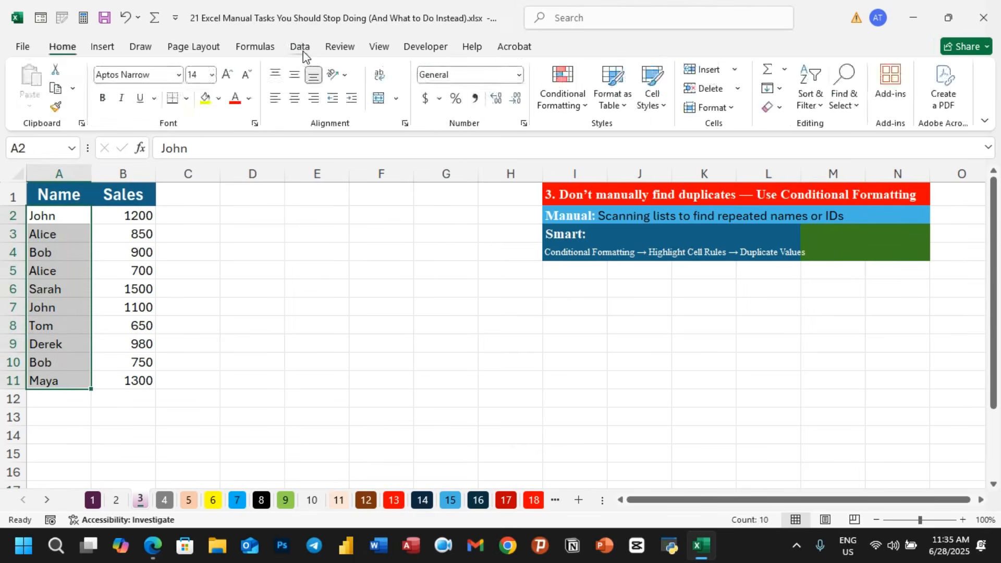
{"action": "left_click", "coordinate": [301, 50]}
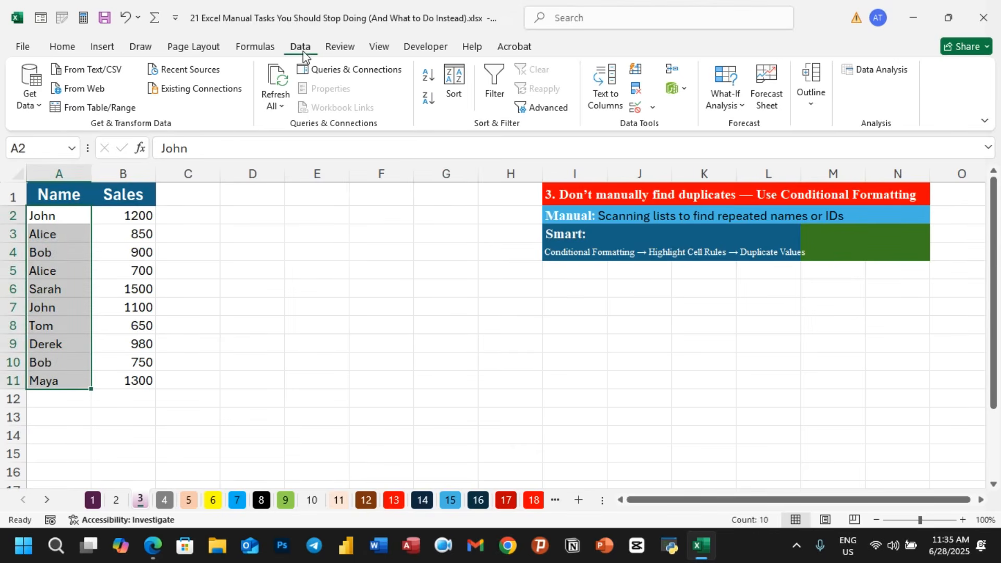
{"action": "left_click", "coordinate": [637, 93]}
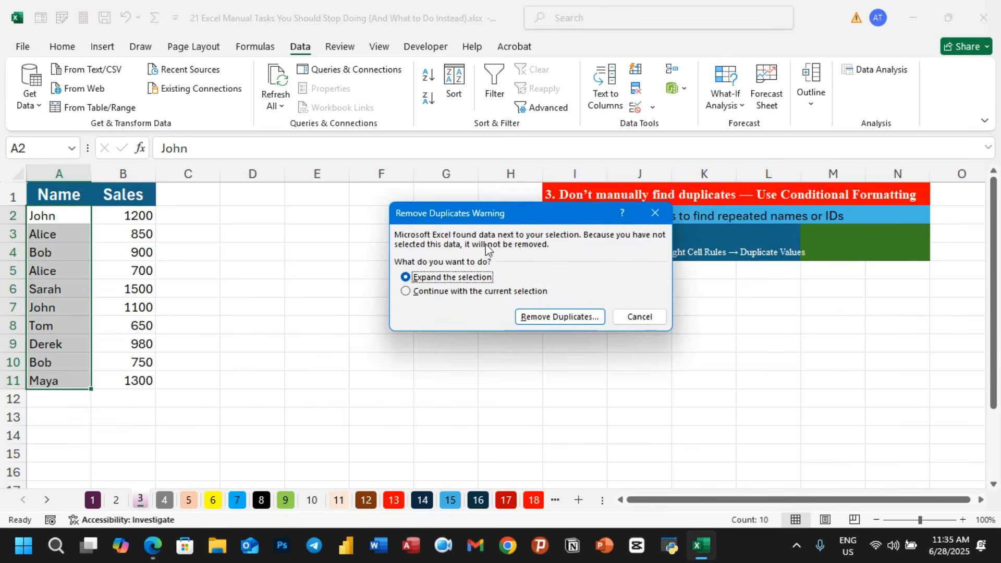
{"action": "left_click", "coordinate": [465, 292]}
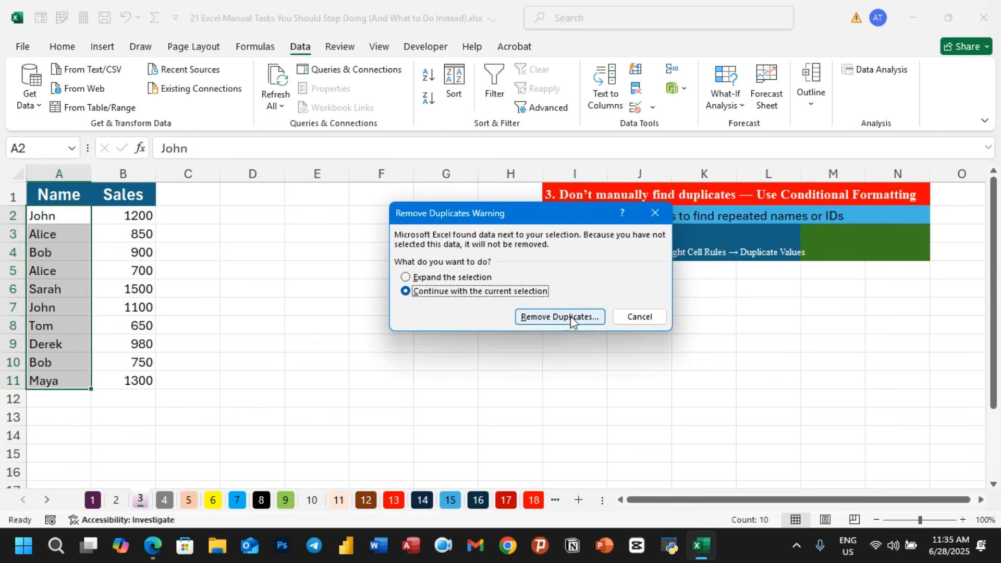
{"action": "left_click", "coordinate": [571, 316]}
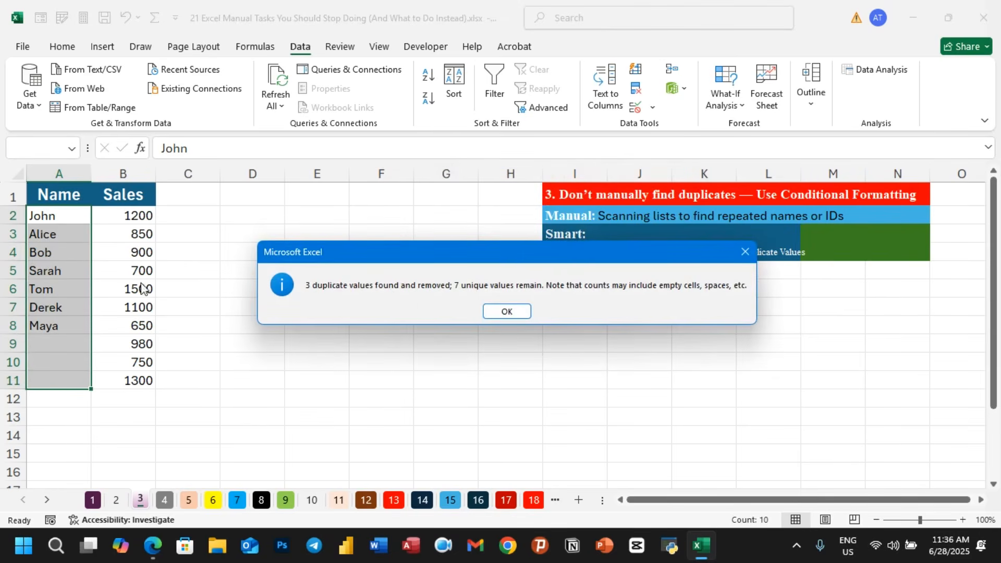
{"action": "left_click", "coordinate": [745, 252]}
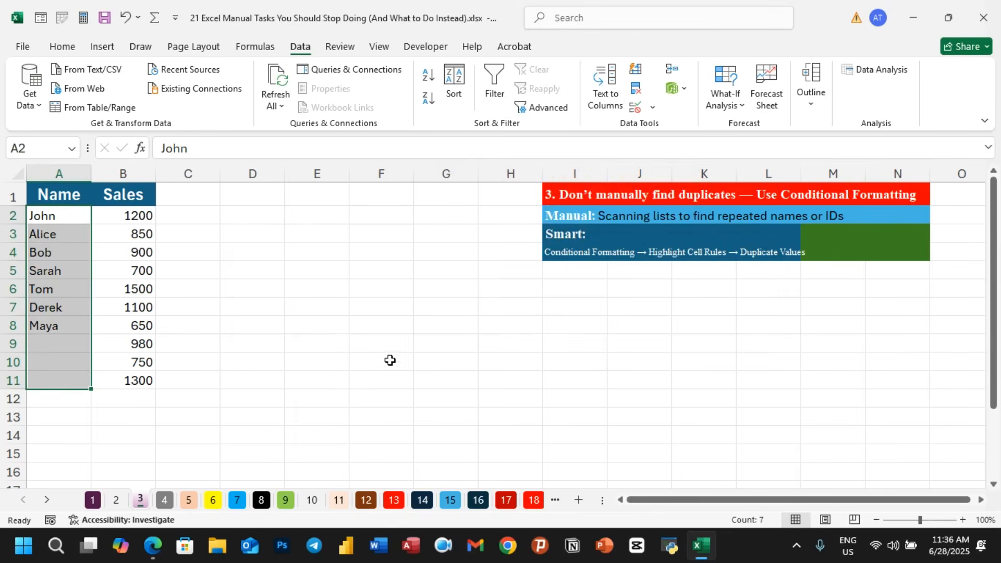
{"action": "key", "text": "ctrl+z"}
{"action": "left_click", "coordinate": [360, 369]}
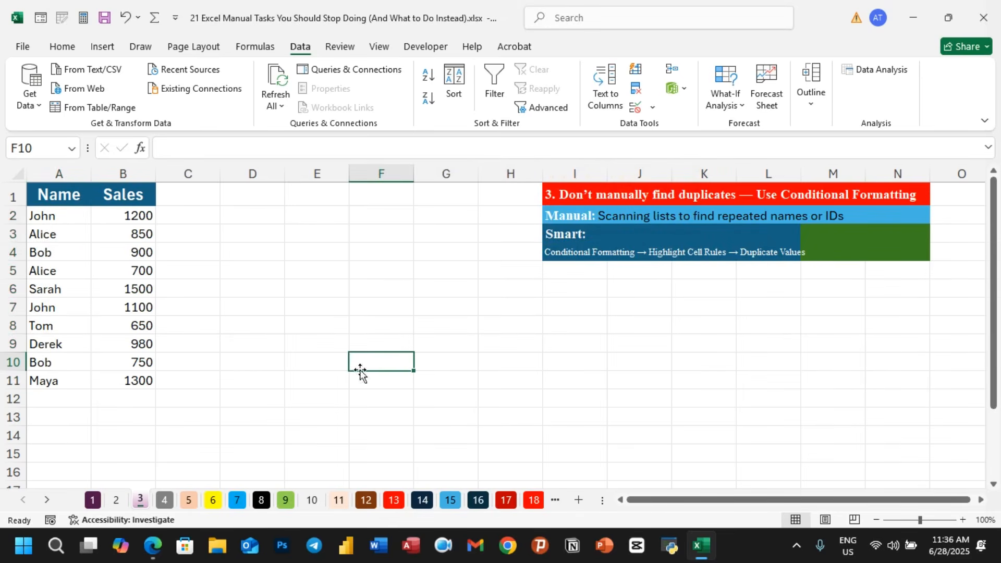
- Open sheet 4 and copy the list of five department names from the ChatGPT conversation in the browser
{"action": "left_click", "coordinate": [165, 500]}
{"action": "left_click", "coordinate": [510, 390]}
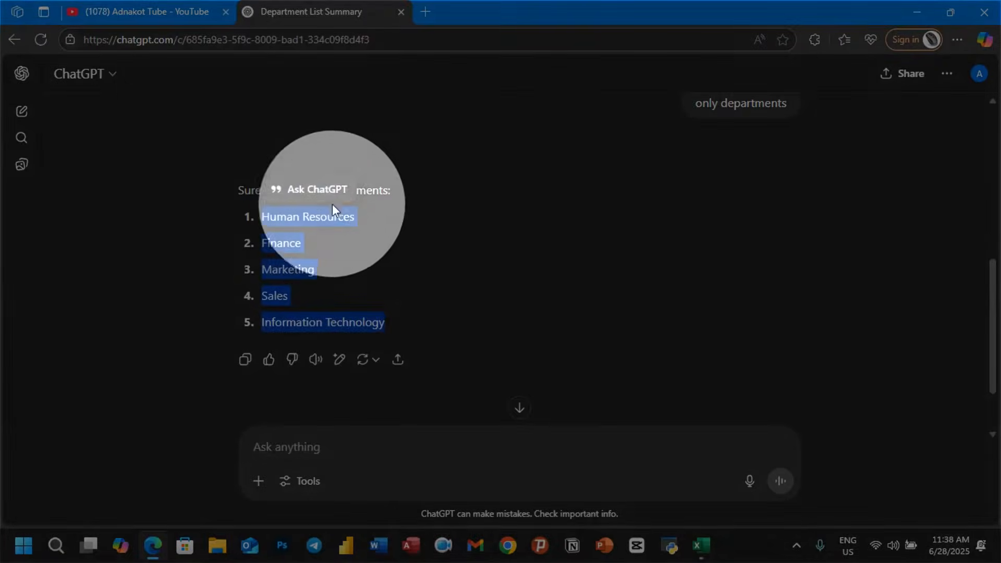
{"action": "left_click", "coordinate": [436, 234]}
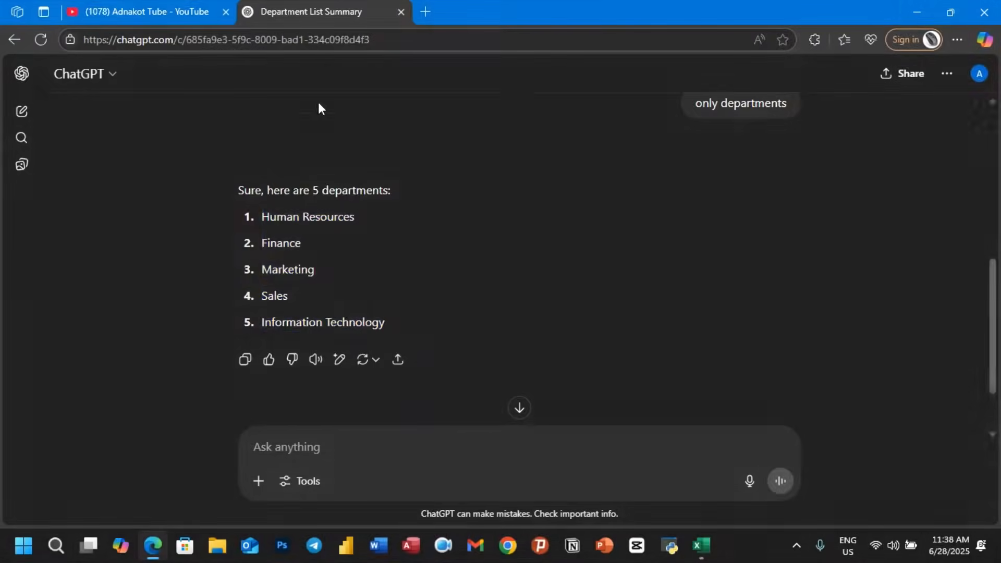
{"action": "left_click", "coordinate": [914, 10]}
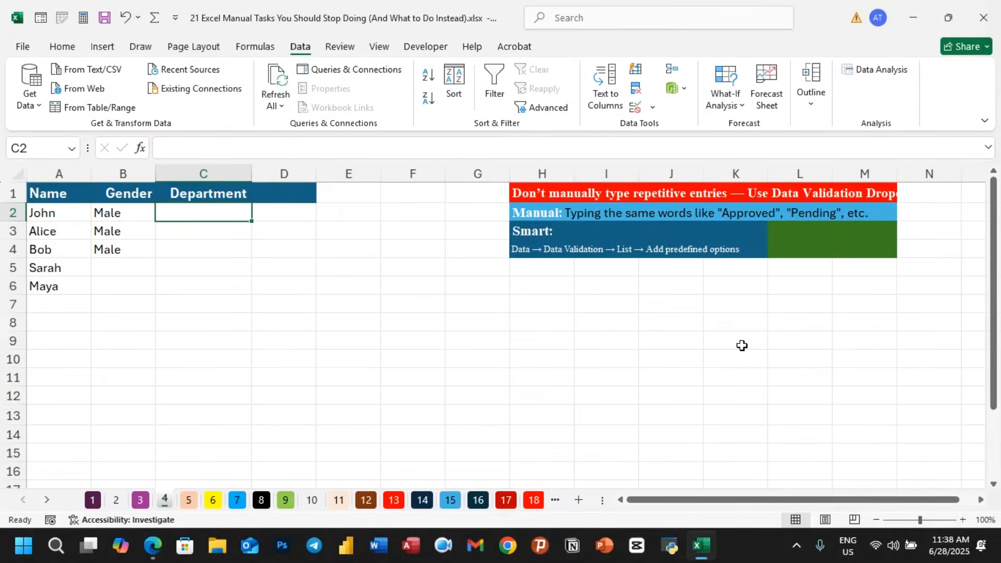
- Paste the department names into cells J8 to J12
{"action": "left_click", "coordinate": [661, 322]}
{"action": "type", "text": "Human Resources Finance Marketing Sales Information Technology"}
{"action": "left_click_drag", "start_coordinate": [661, 321], "coordinate": [744, 397]}
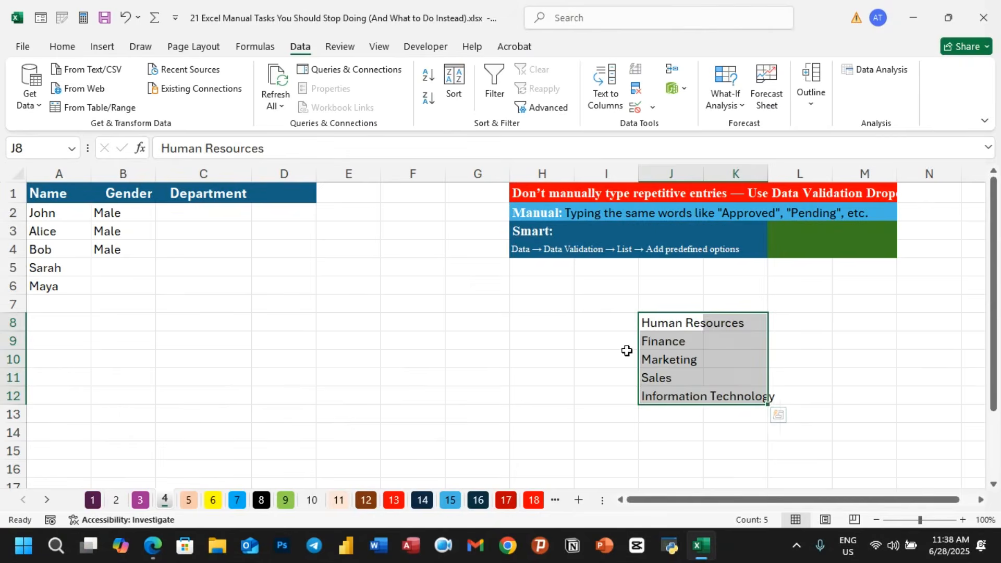
- Add a List data validation with source =$J$8:$J$12 to C2 and fill it down to C6
{"action": "left_click", "coordinate": [210, 215]}
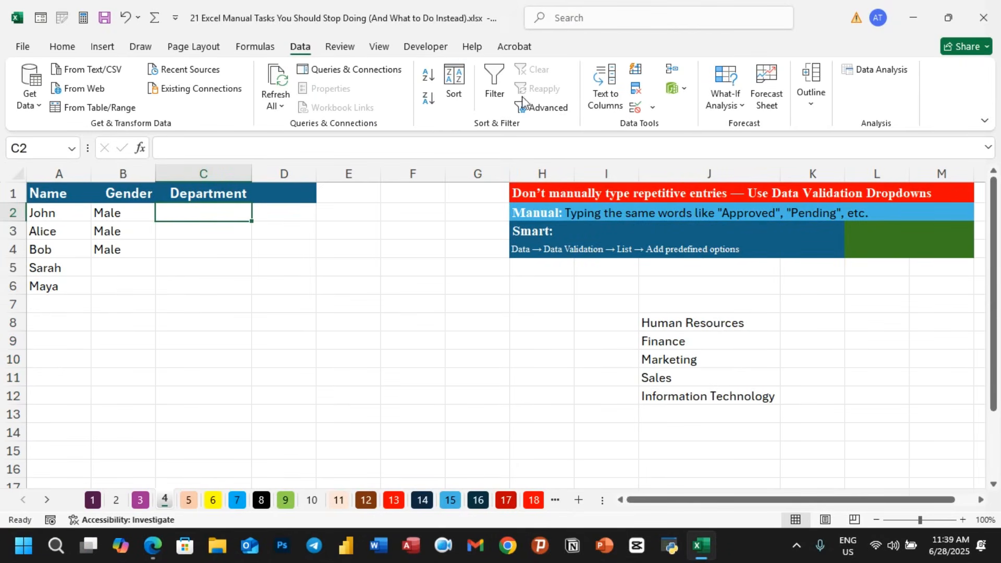
{"action": "left_click", "coordinate": [652, 108]}
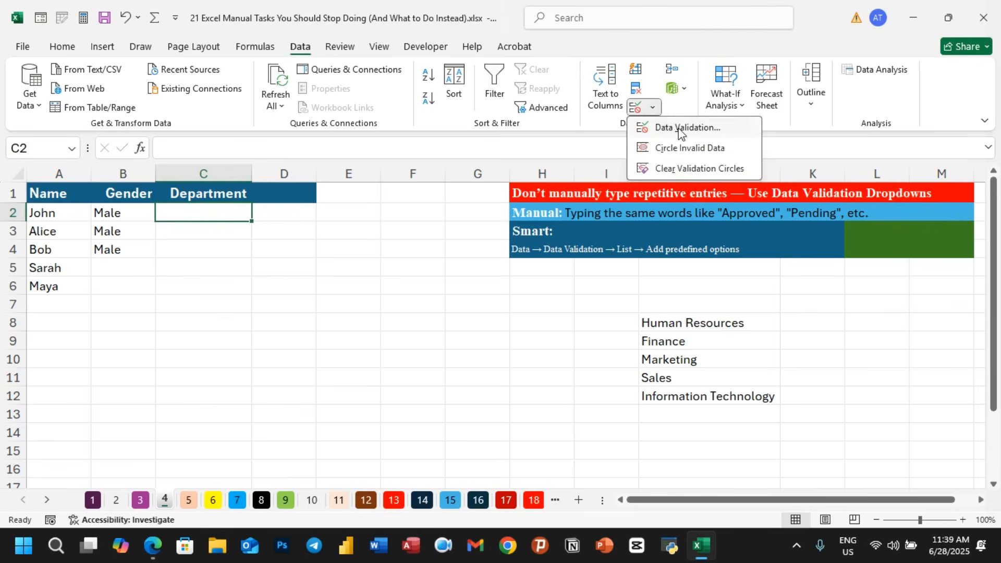
{"action": "left_click", "coordinate": [655, 129]}
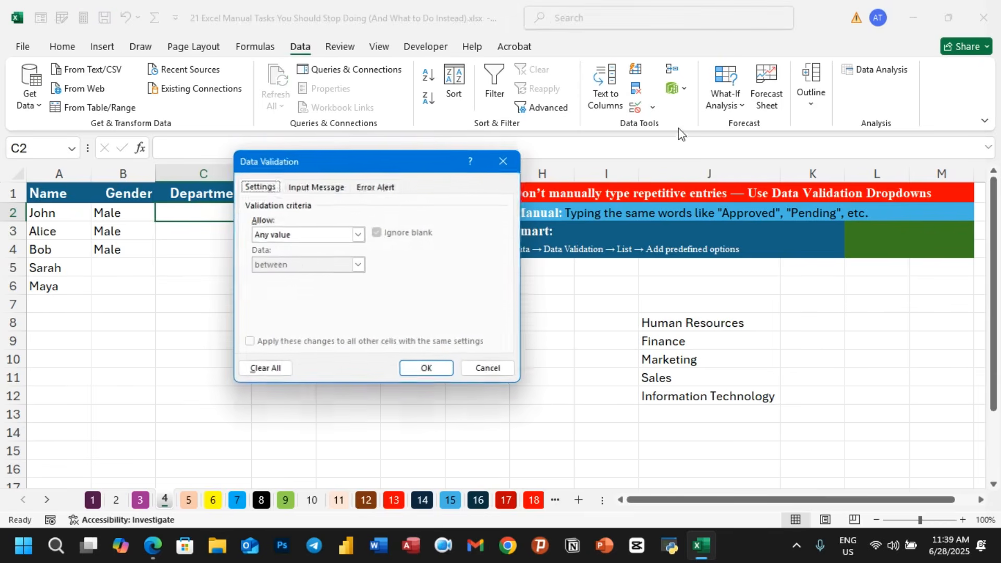
{"action": "left_click", "coordinate": [358, 234]}
{"action": "left_click", "coordinate": [286, 275]}
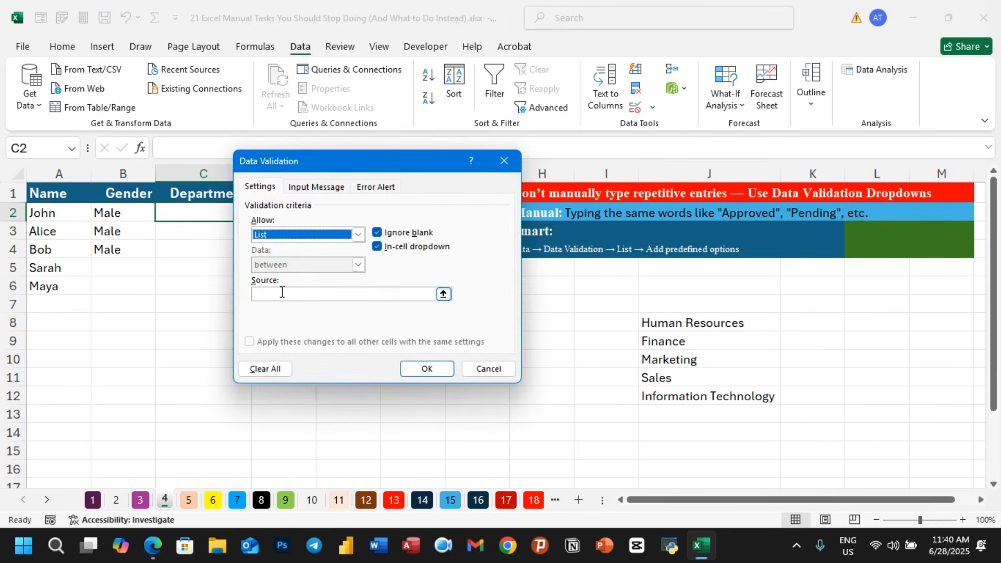
{"action": "left_click", "coordinate": [278, 292]}
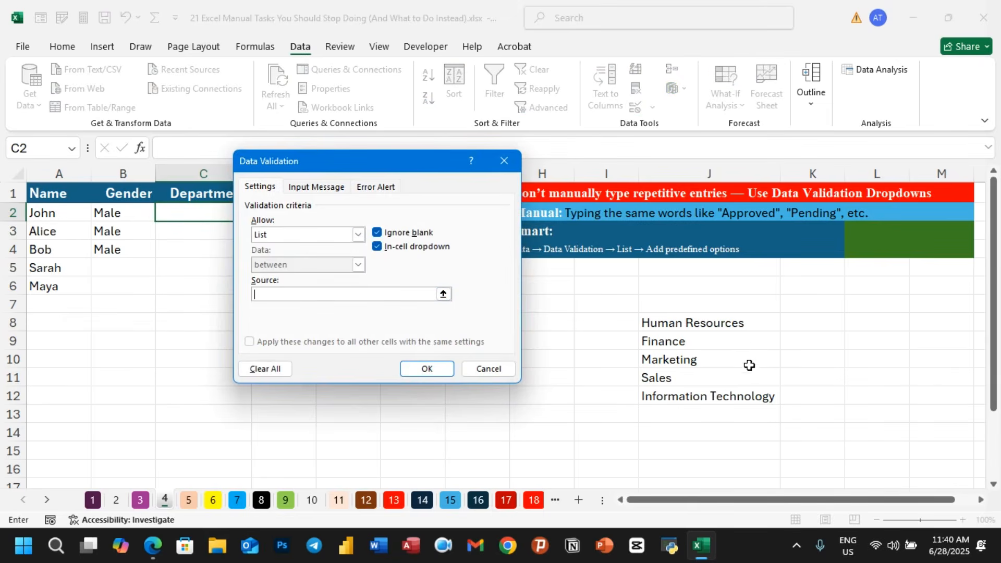
{"action": "left_click", "coordinate": [442, 293]}
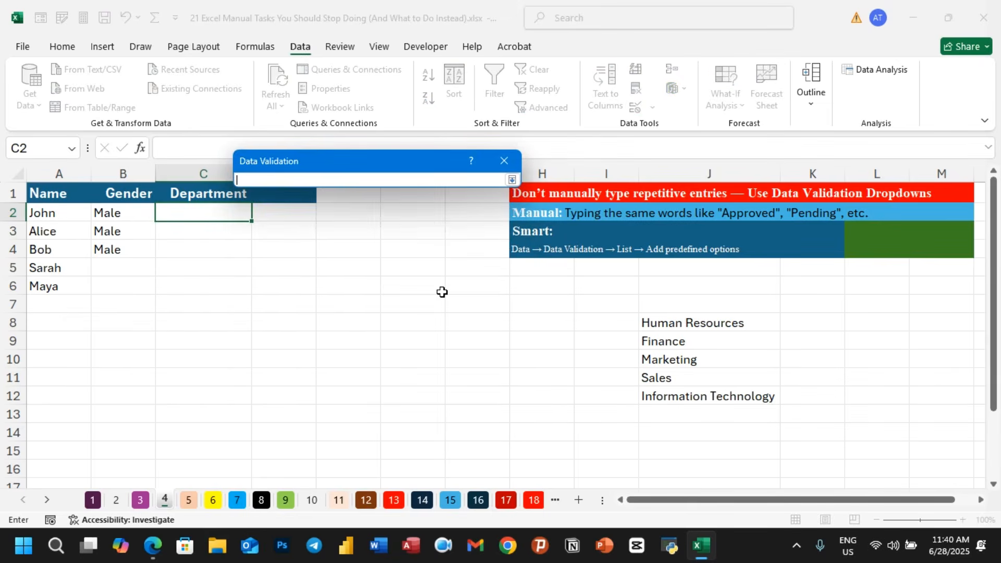
{"action": "left_click_drag", "start_coordinate": [651, 328], "coordinate": [767, 395]}
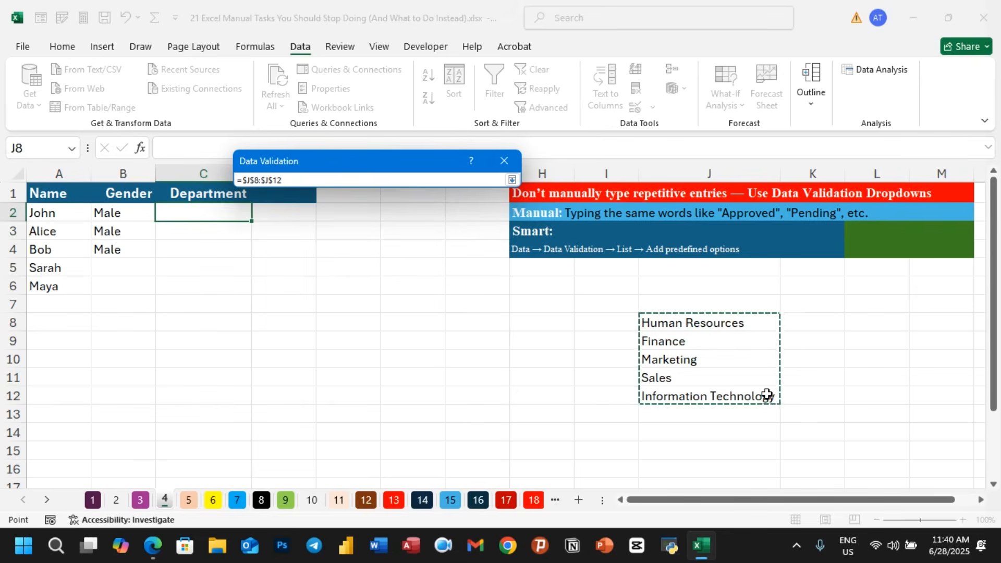
{"action": "left_click", "coordinate": [513, 182]}
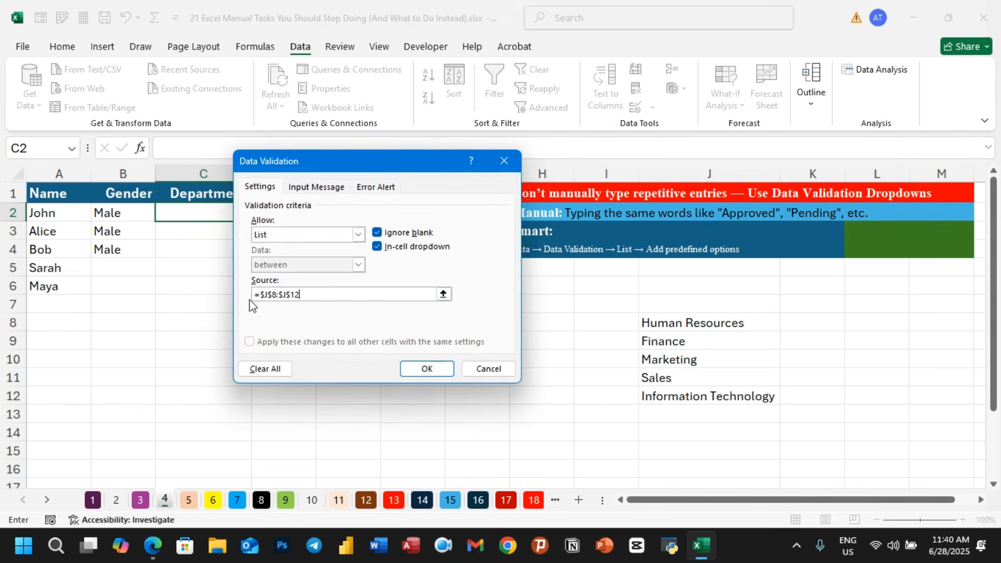
{"action": "left_click", "coordinate": [426, 369]}
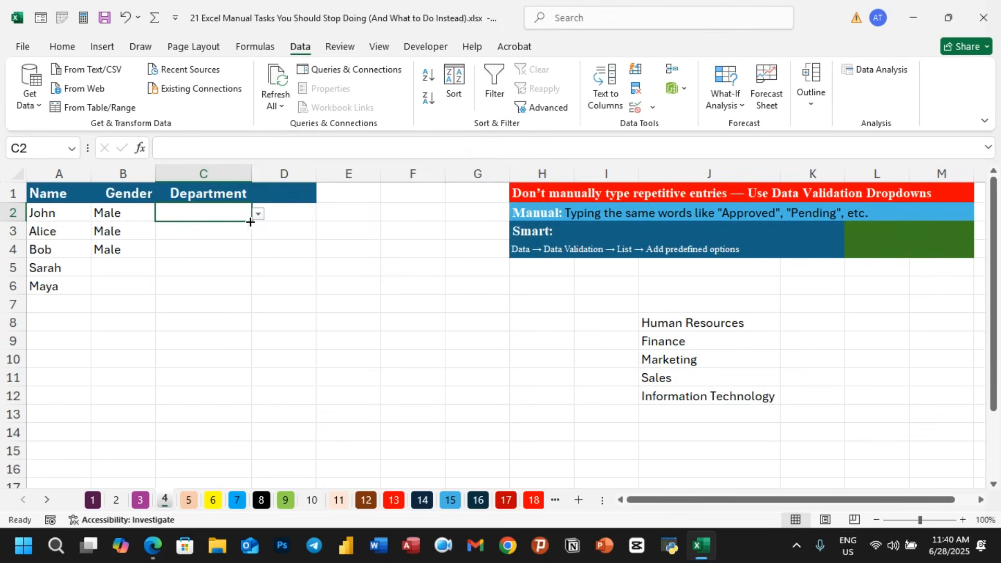
{"action": "left_click_drag", "start_coordinate": [250, 222], "coordinate": [241, 295]}
{"action": "left_click", "coordinate": [274, 265]}
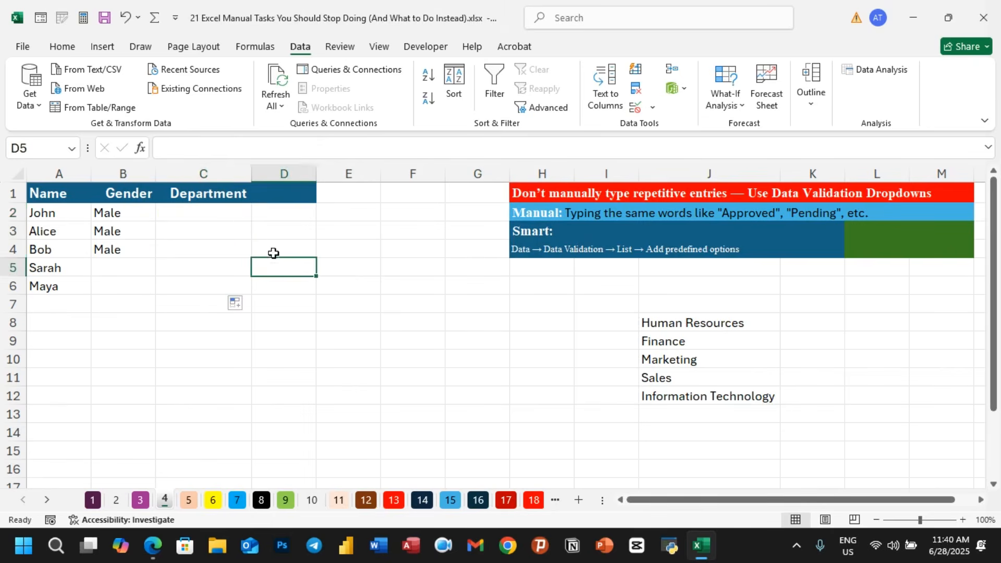
- Choose Marketing for C2 and Finance for C3 from the Department dropdowns
{"action": "left_click", "coordinate": [230, 210]}
{"action": "left_click", "coordinate": [259, 216]}
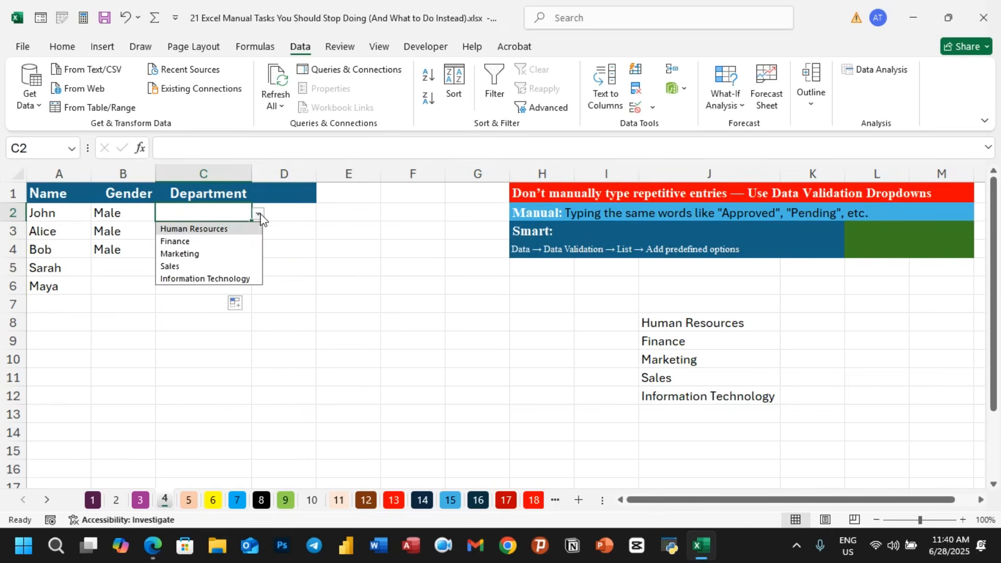
{"action": "left_click", "coordinate": [208, 254]}
{"action": "left_click", "coordinate": [212, 237]}
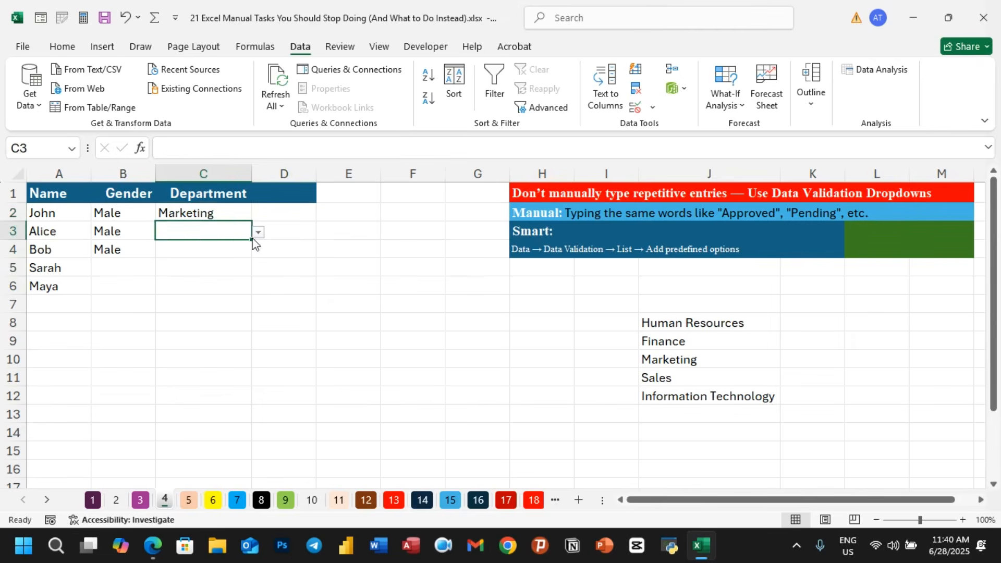
{"action": "left_click", "coordinate": [257, 236]}
{"action": "left_click", "coordinate": [236, 228]}
{"action": "left_click", "coordinate": [258, 233]}
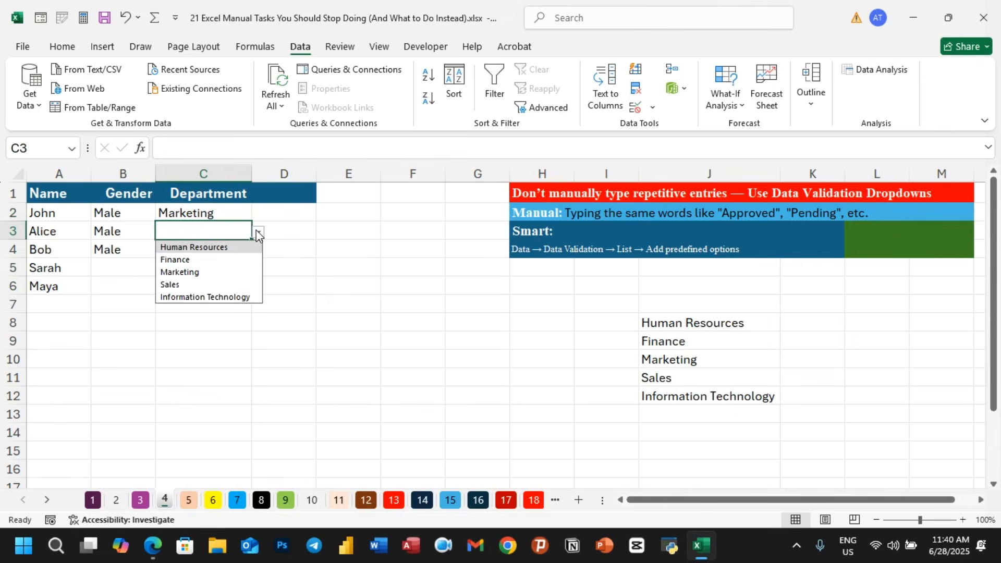
{"action": "left_click", "coordinate": [191, 259]}
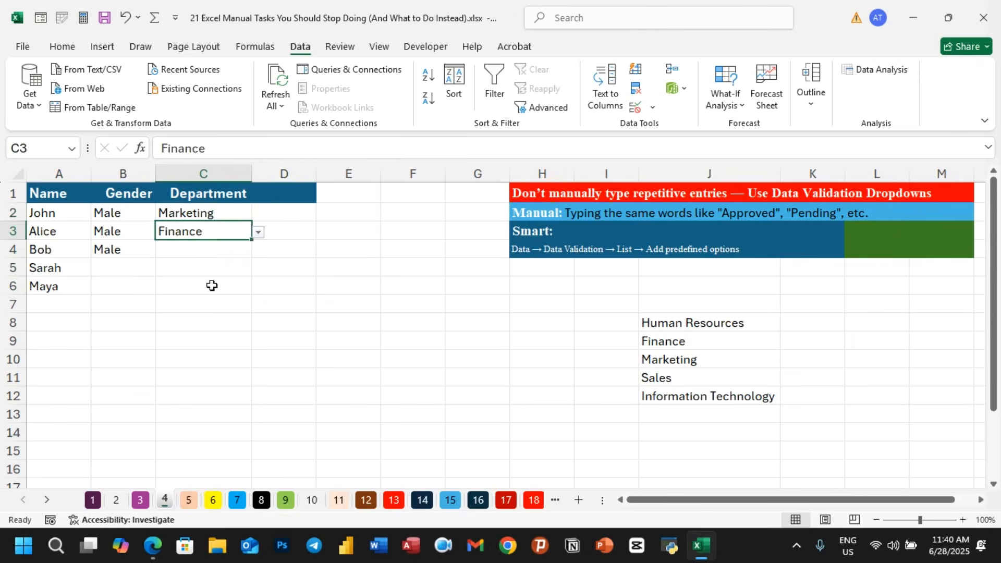
{"action": "left_click", "coordinate": [222, 338]}
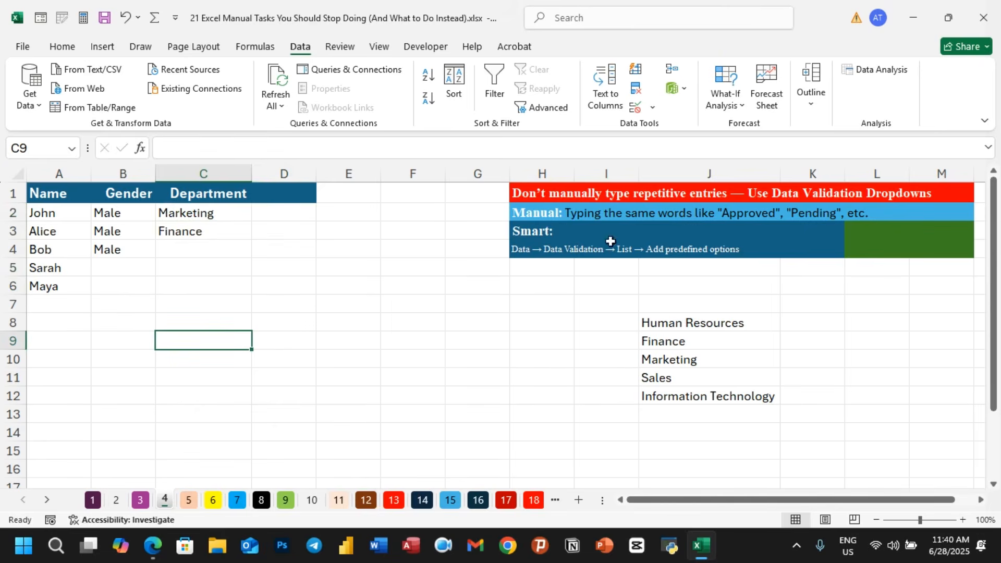
{"action": "left_click", "coordinate": [540, 373]}
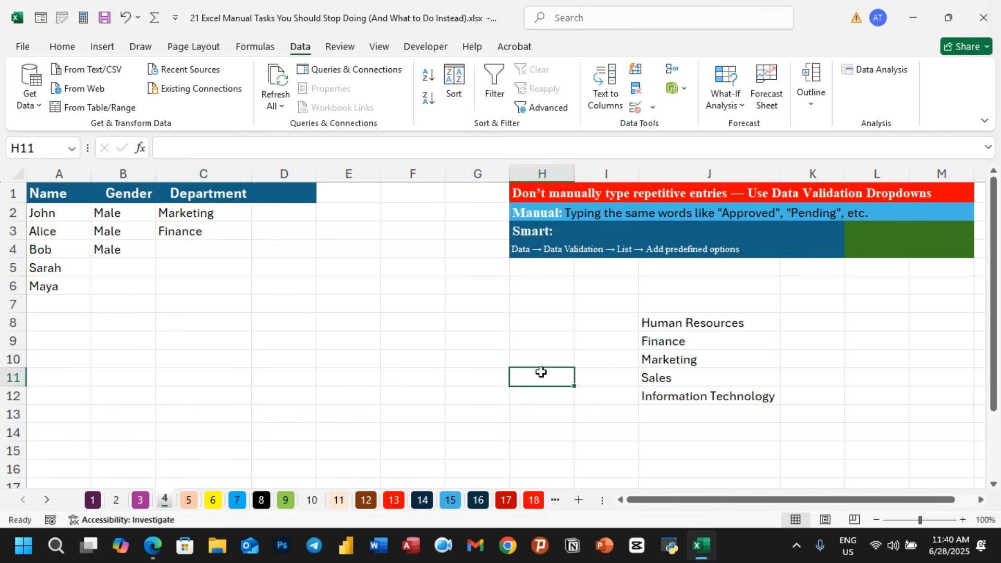
- Open sheet 5 and enter John as the first name in B2 next to John Michael Smith
{"action": "left_click", "coordinate": [182, 502]}
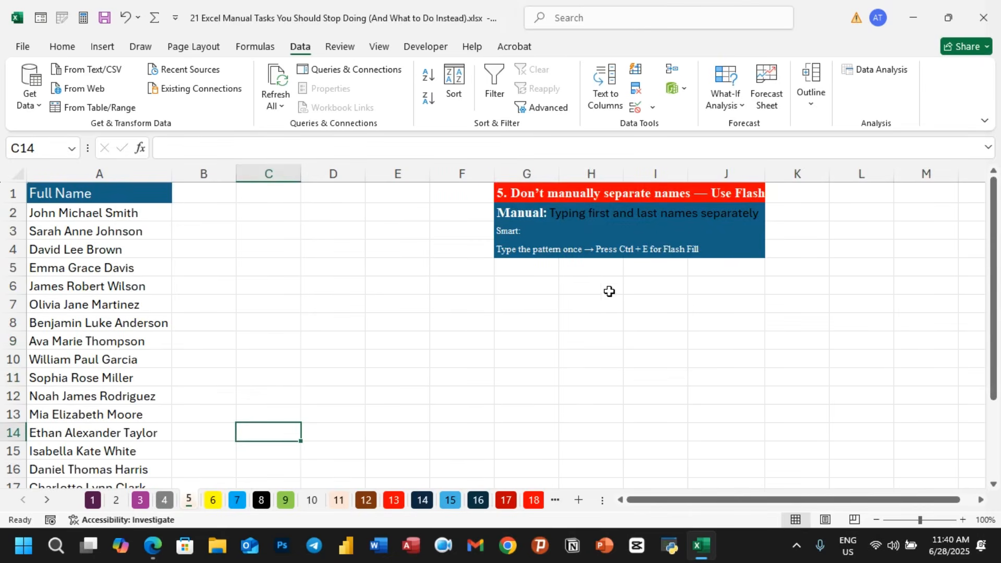
{"action": "left_click", "coordinate": [146, 213]}
{"action": "left_click", "coordinate": [202, 196]}
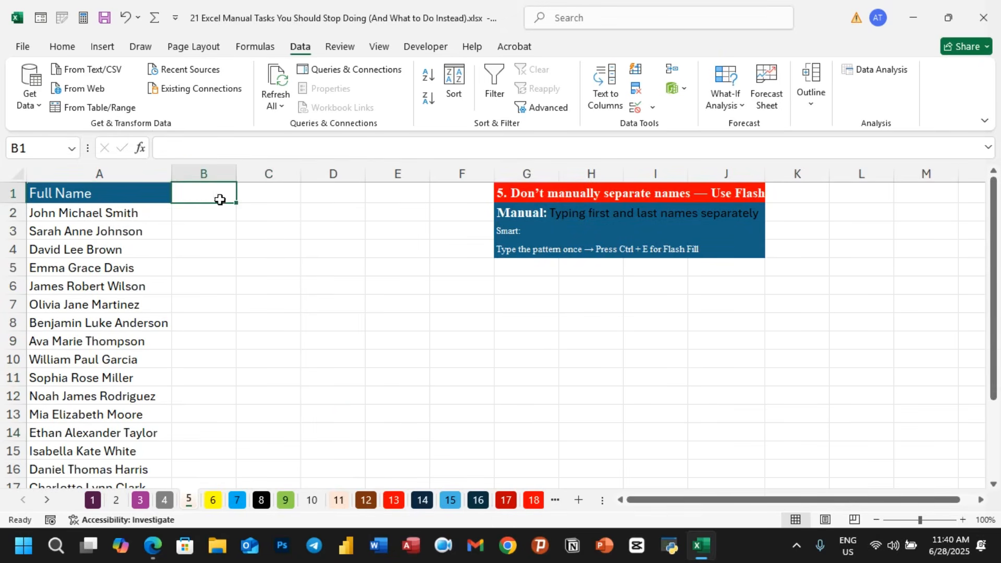
{"action": "left_click", "coordinate": [208, 212]}
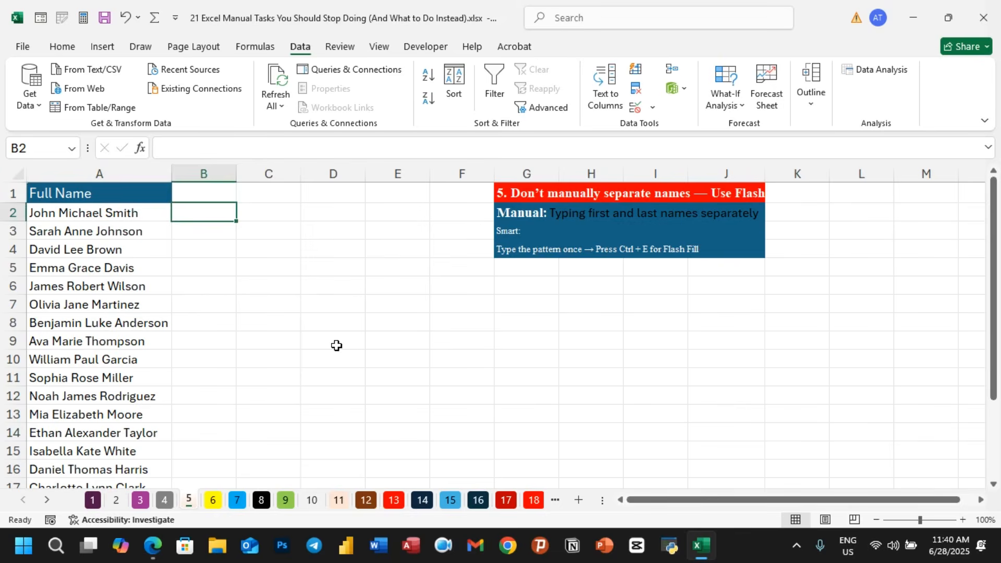
{"action": "left_click", "coordinate": [297, 311]}
{"action": "left_click", "coordinate": [203, 208]}
{"action": "type", "text": "John"}
- Enter Michael in C2 and Smith in D2 to complete the example name split
{"action": "left_click", "coordinate": [240, 206]}
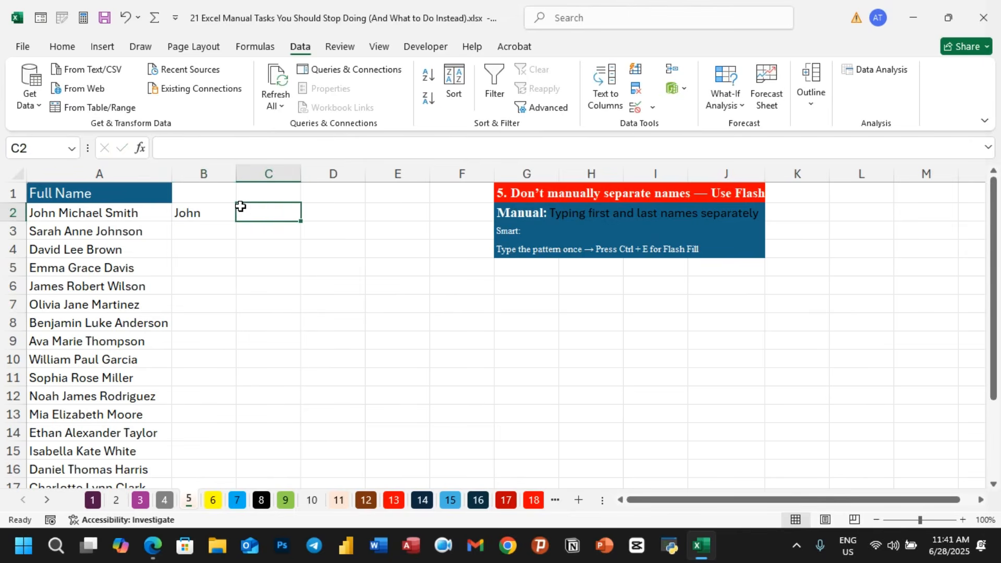
{"action": "type", "text": "Michael"}
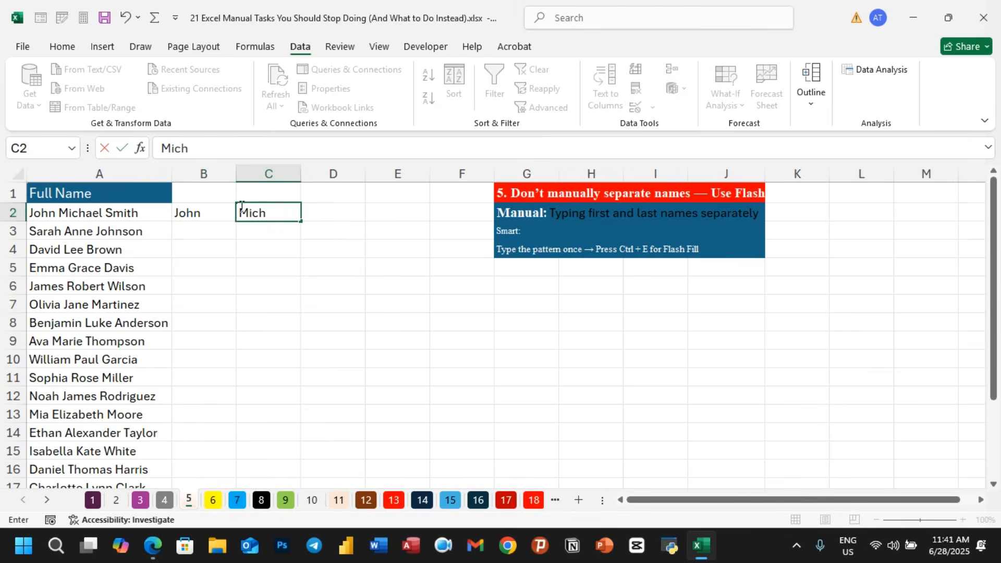
{"action": "left_click", "coordinate": [323, 209]}
{"action": "type", "text": "Smi"}
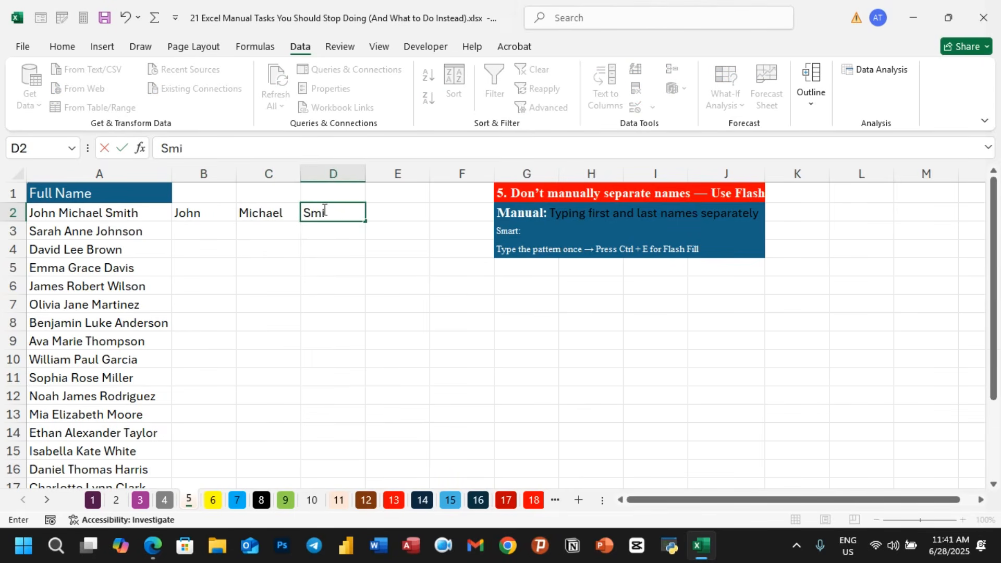
{"action": "type", "text": "th"}
- Flash Fill the first names down column B from the John example
{"action": "left_click", "coordinate": [194, 232]}
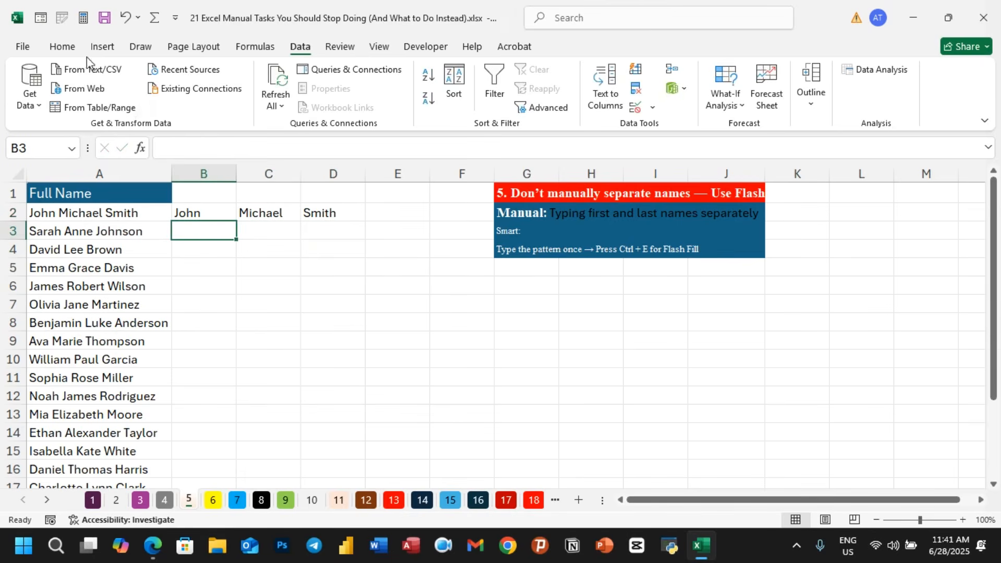
{"action": "left_click", "coordinate": [68, 48]}
{"action": "left_click", "coordinate": [303, 49]}
{"action": "left_click", "coordinate": [636, 70]}
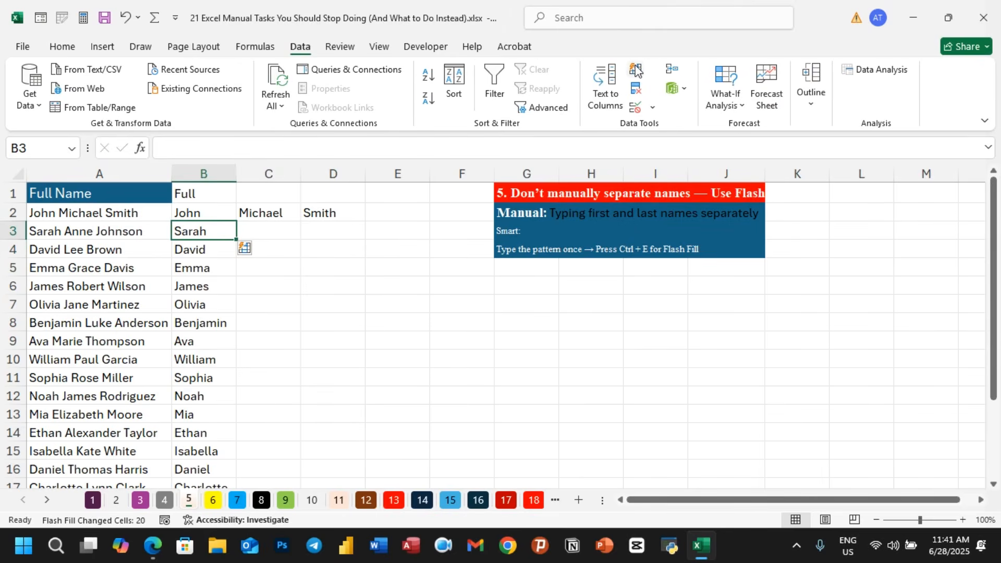
- Flash Fill the middle names down column C from the Michael example
{"action": "left_click", "coordinate": [267, 232]}
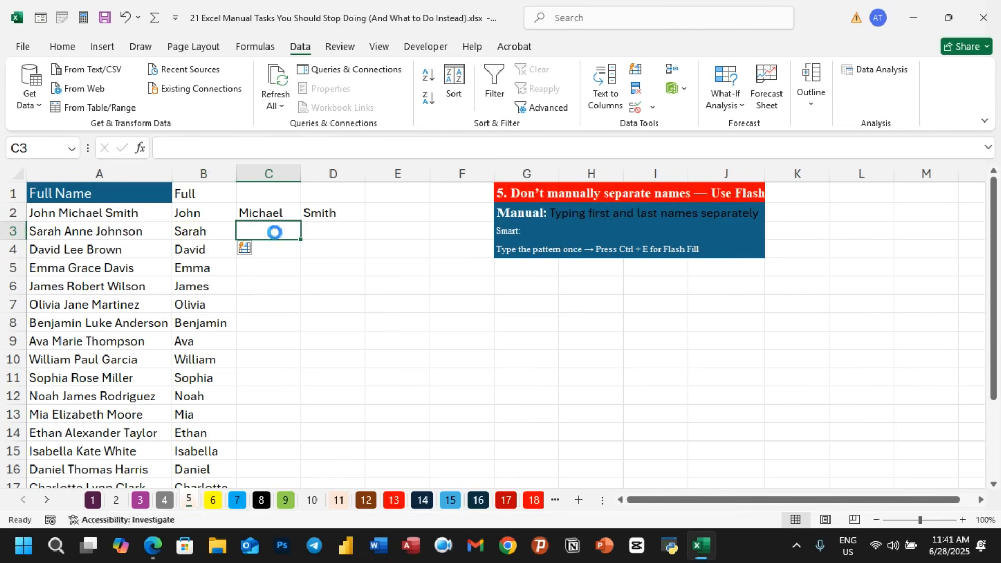
{"action": "key", "text": "ctrl+e"}
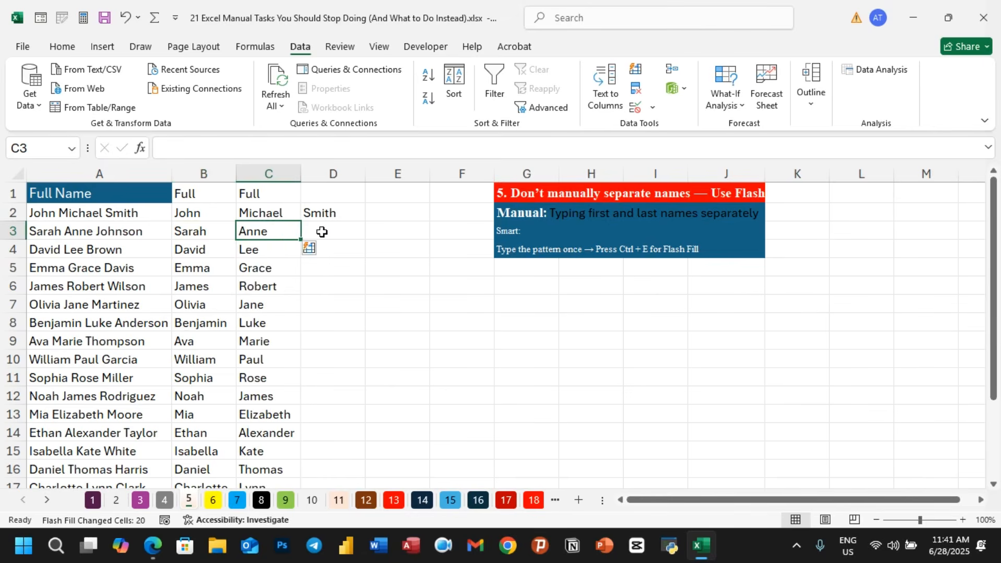
- Clear the split names from B2:D21
{"action": "left_click", "coordinate": [351, 326]}
{"action": "left_click", "coordinate": [225, 217]}
{"action": "left_click_drag", "start_coordinate": [224, 217], "coordinate": [332, 217]}
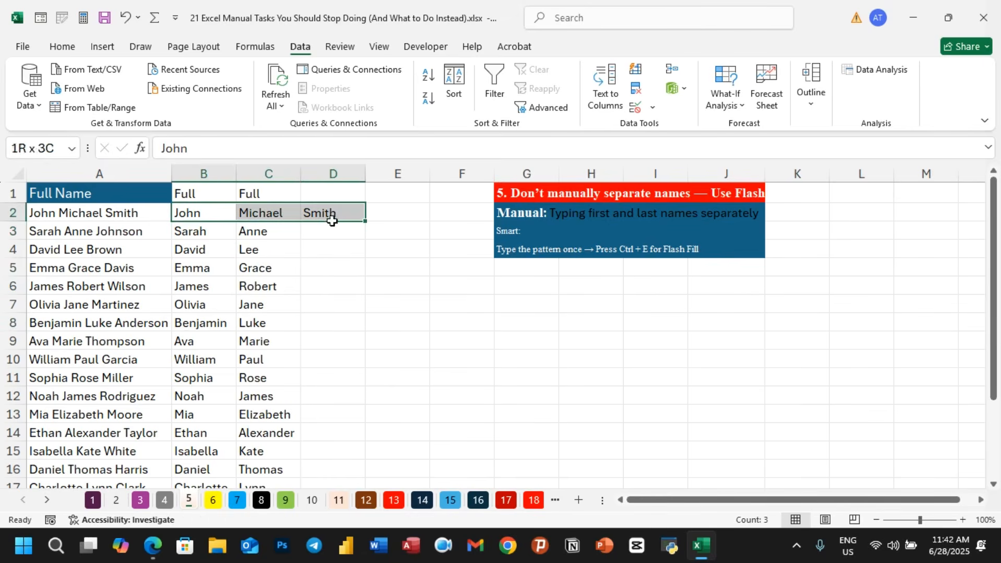
{"action": "key", "text": "ctrl+shift+Down"}
{"action": "scroll", "coordinate": [332, 221], "scroll_direction": "down", "scroll_amount": 1}
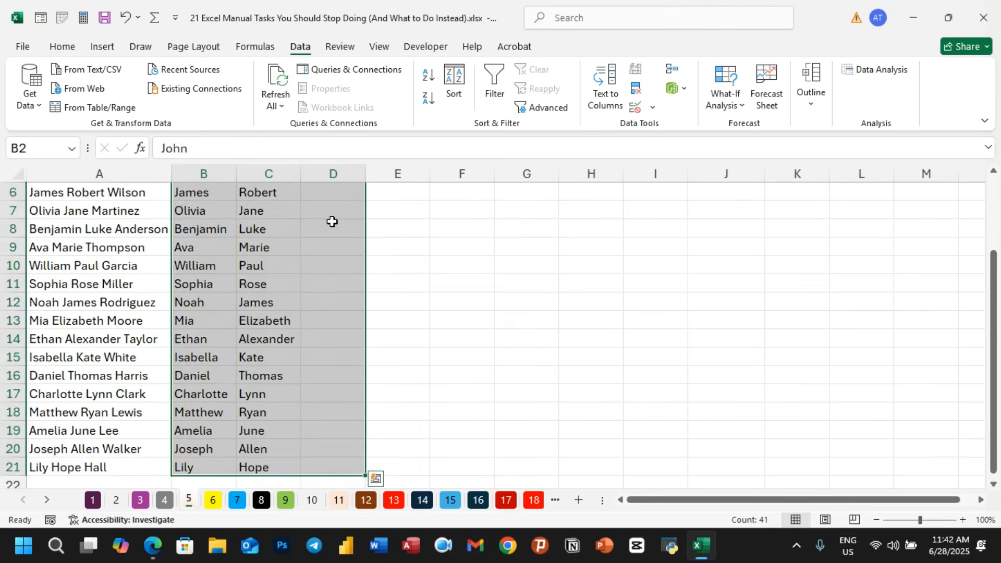
{"action": "scroll", "coordinate": [332, 222], "scroll_direction": "up", "scroll_amount": 2}
{"action": "key", "text": "Delete"}
{"action": "left_click", "coordinate": [314, 227]}
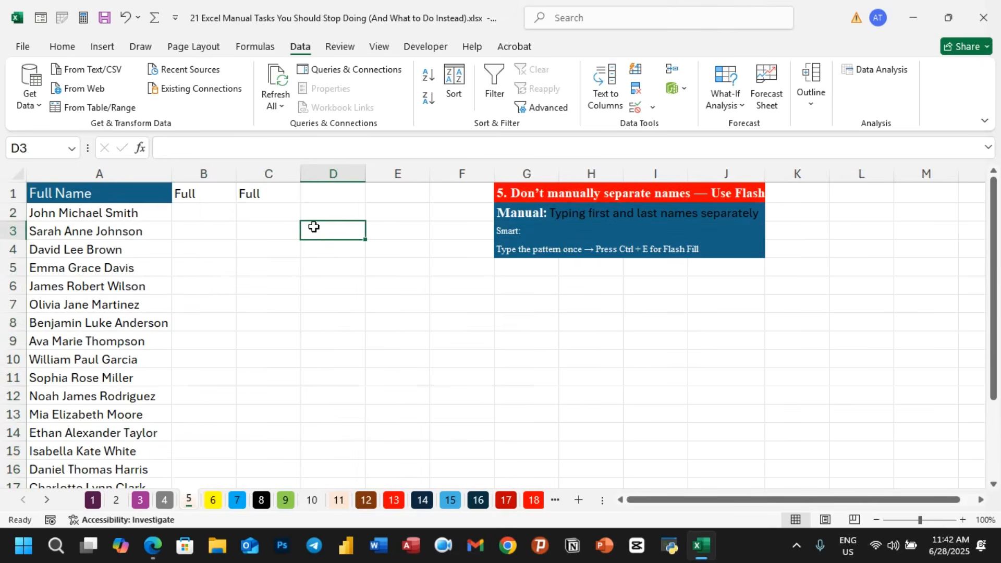
- Enter John in B2 and Sarah in B3, accepting the suggested Flash Fill for the remaining first names
{"action": "left_click", "coordinate": [210, 212]}
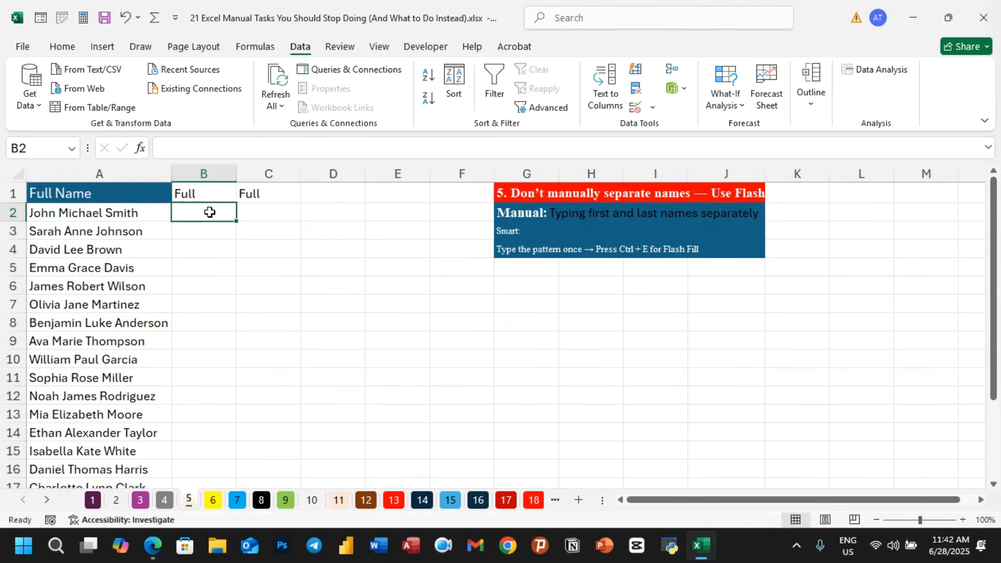
{"action": "type", "text": "Joh"}
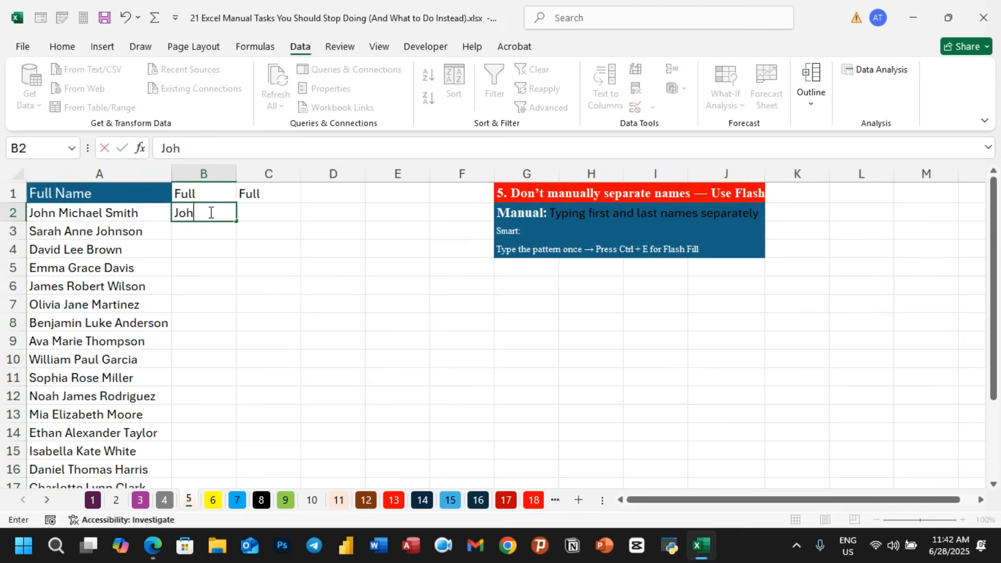
{"action": "type", "text": "m"}
{"action": "left_click", "coordinate": [211, 225]}
{"action": "type", "text": "Sarah"}
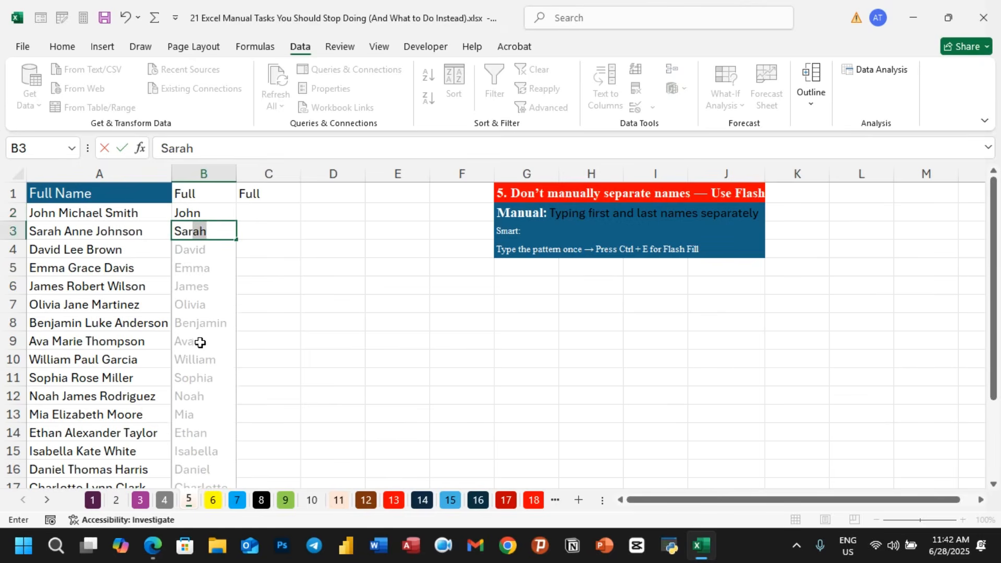
{"action": "key", "text": "Return"}
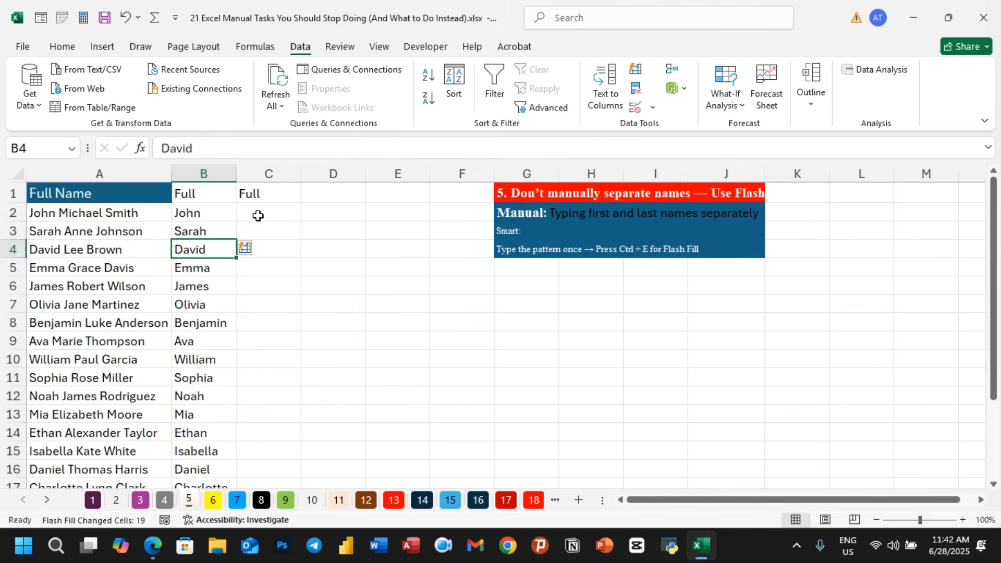
- Clear columns B and C from row 1 down to the end of the data
{"action": "left_click_drag", "start_coordinate": [203, 199], "coordinate": [242, 197]}
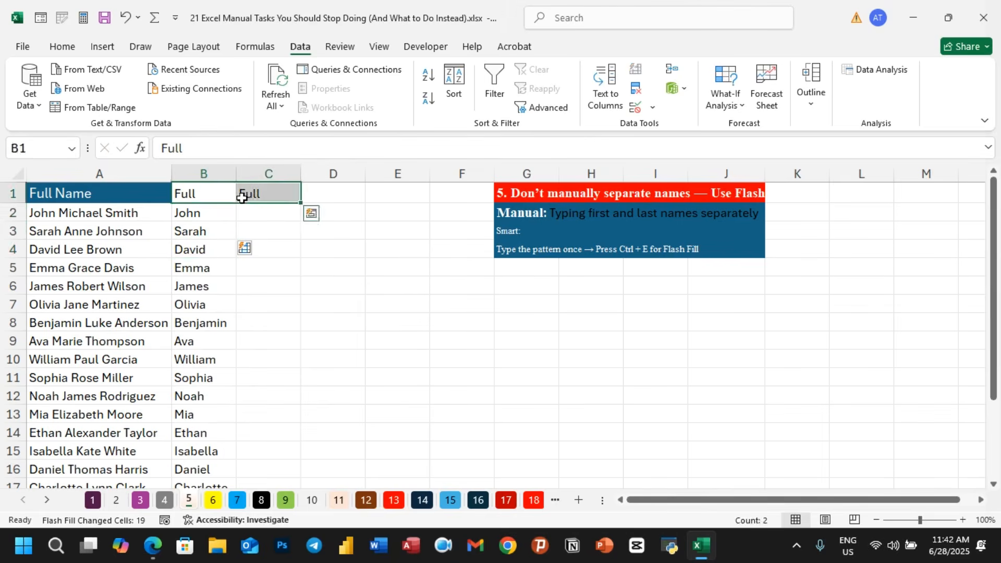
{"action": "key", "text": "ctrl+shift+Down"}
{"action": "key", "text": "Delete"}
{"action": "scroll", "coordinate": [242, 197], "scroll_direction": "up", "scroll_amount": 2}
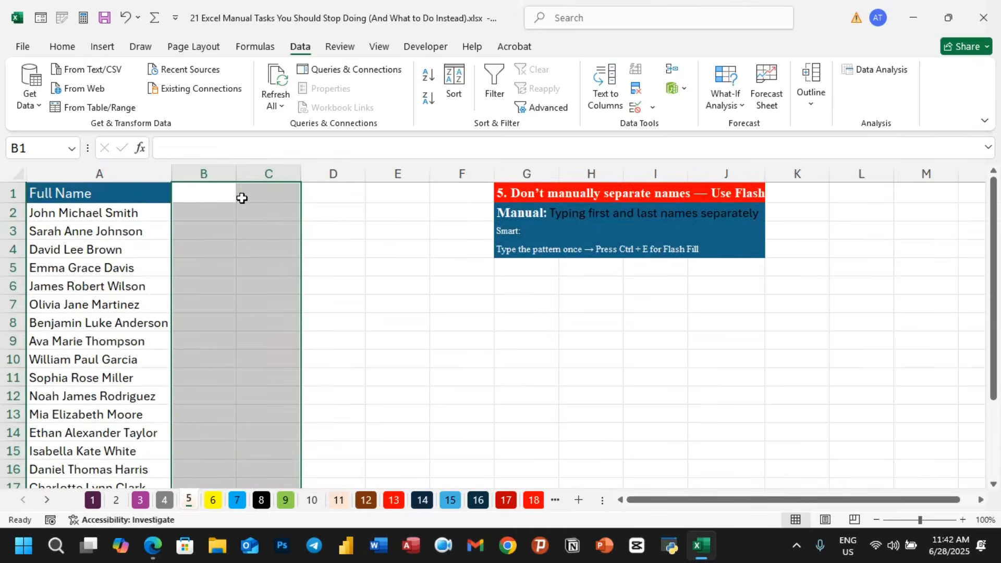
- Split the full names in A1:A21 into separate columns with Text to Columns using the Space delimiter
{"action": "left_click", "coordinate": [319, 268]}
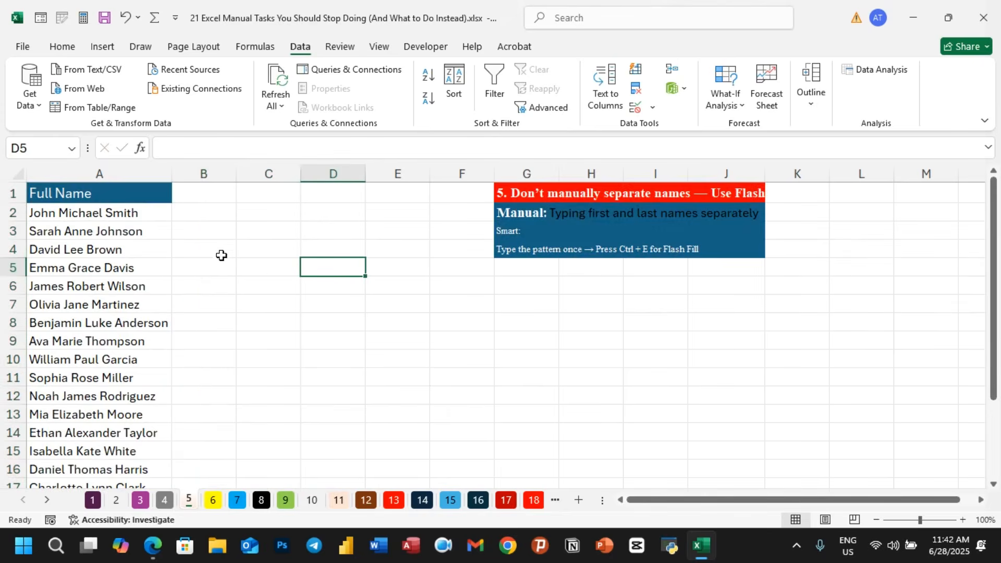
{"action": "left_click", "coordinate": [115, 195]}
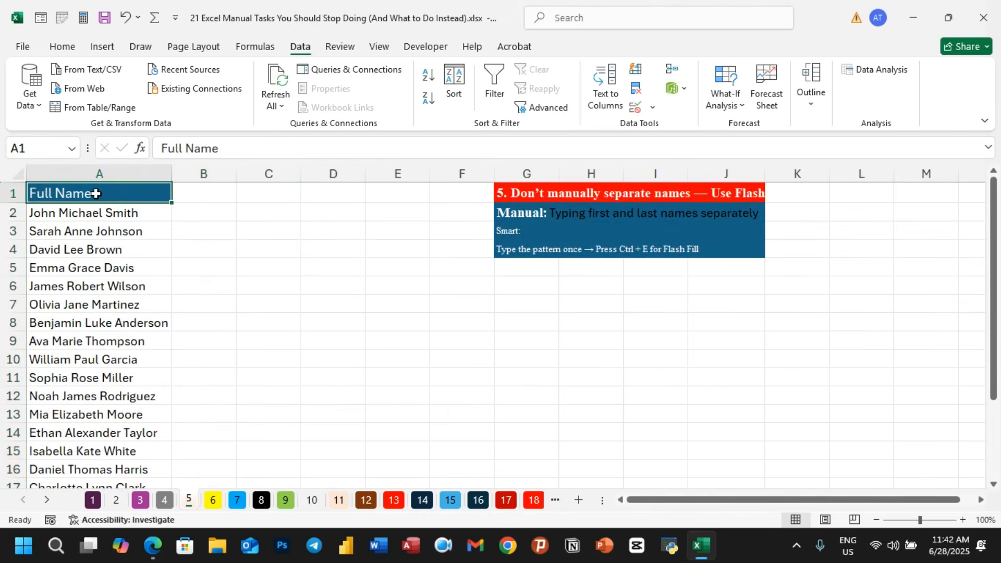
{"action": "key", "text": "ctrl+shift+Down"}
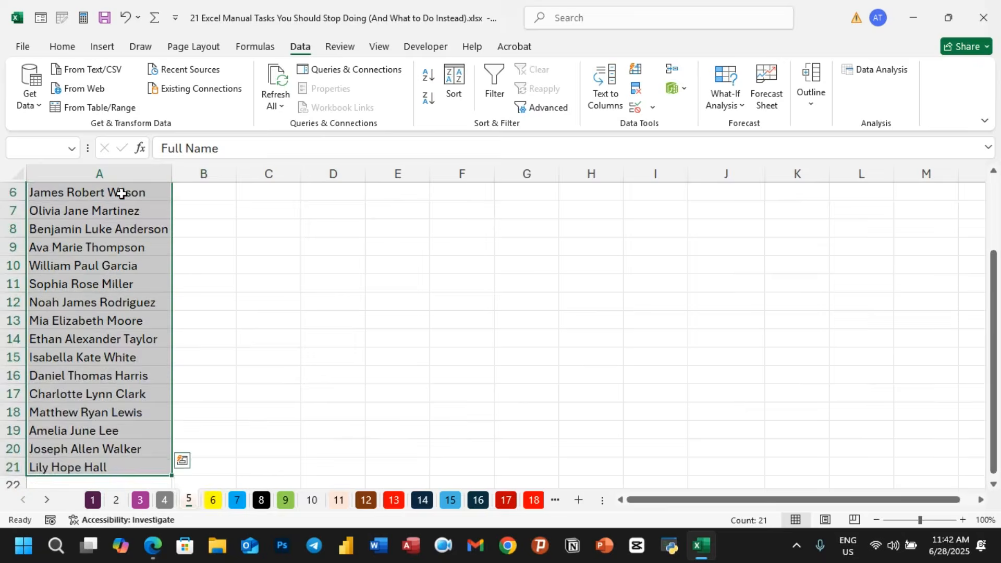
{"action": "scroll", "coordinate": [94, 192], "scroll_direction": "up", "scroll_amount": 2}
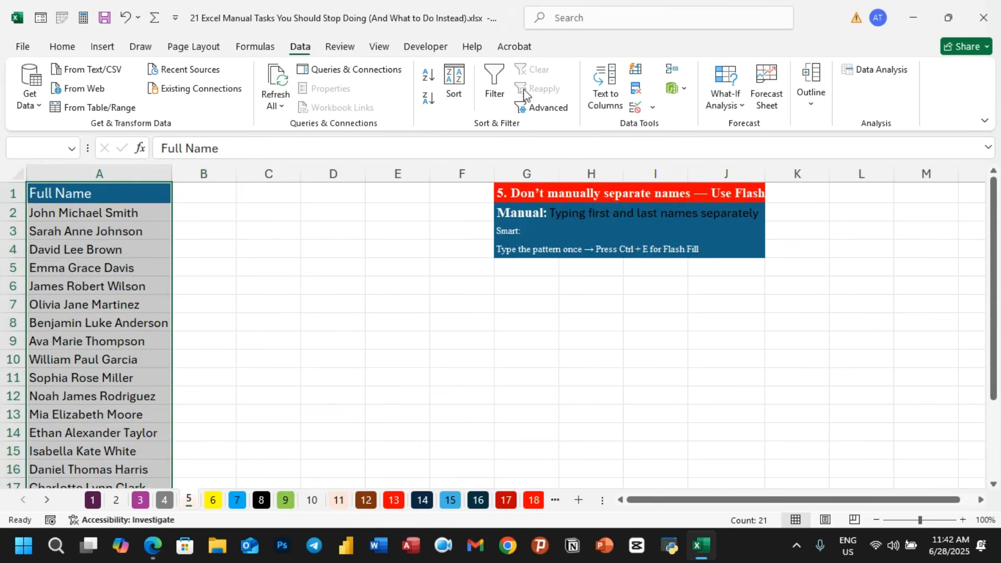
{"action": "left_click", "coordinate": [608, 94]}
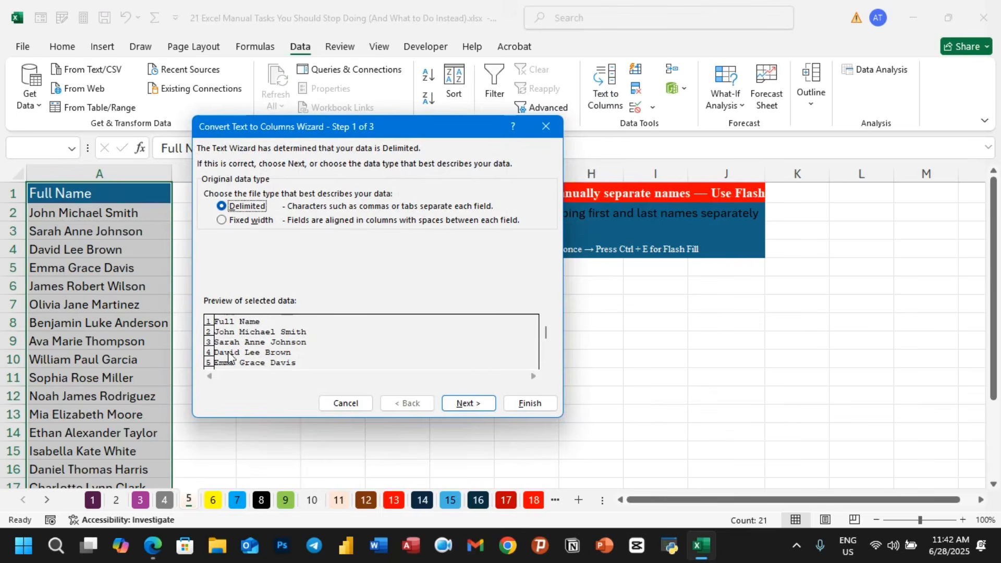
{"action": "left_click", "coordinate": [466, 403]}
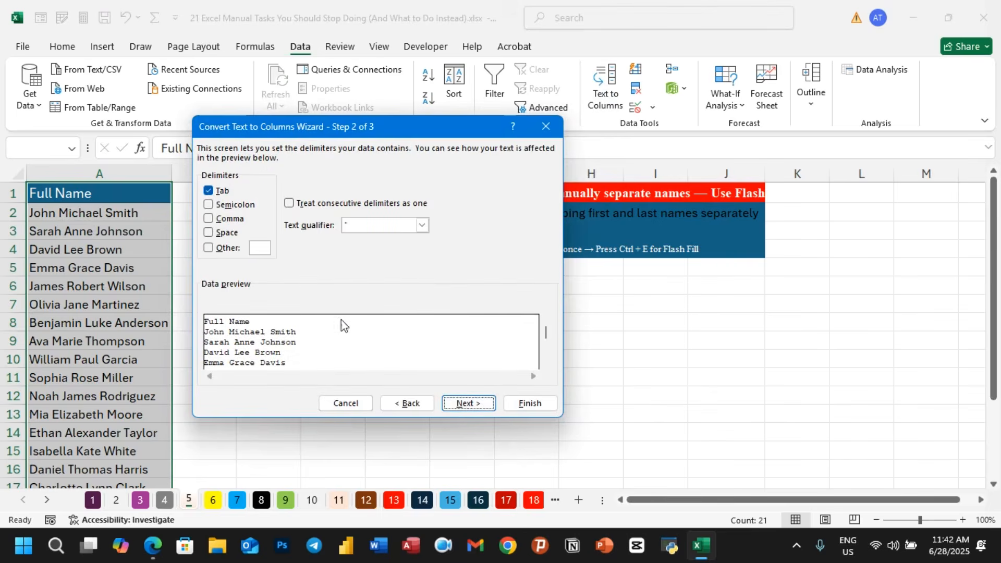
{"action": "left_click", "coordinate": [213, 232]}
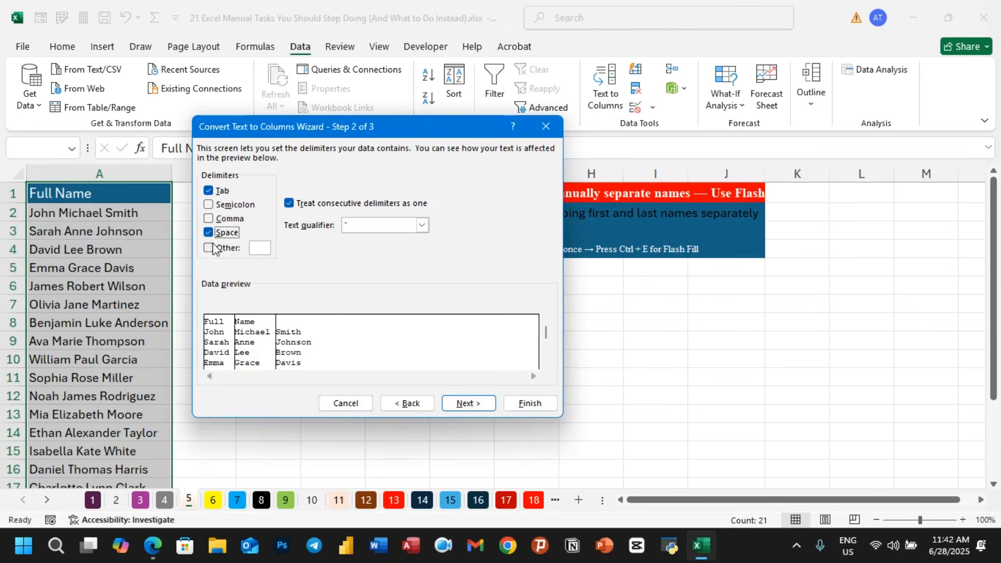
{"action": "left_click", "coordinate": [467, 404]}
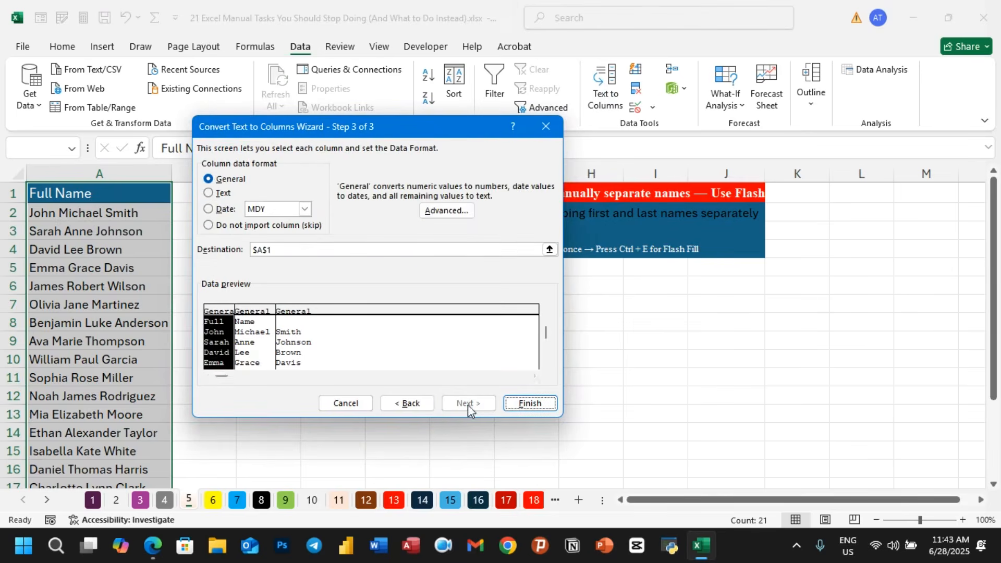
{"action": "left_click", "coordinate": [530, 404]}
- Rename the headers in A1, B1 and C1 as Firs, Mid and Last
{"action": "left_click", "coordinate": [372, 353]}
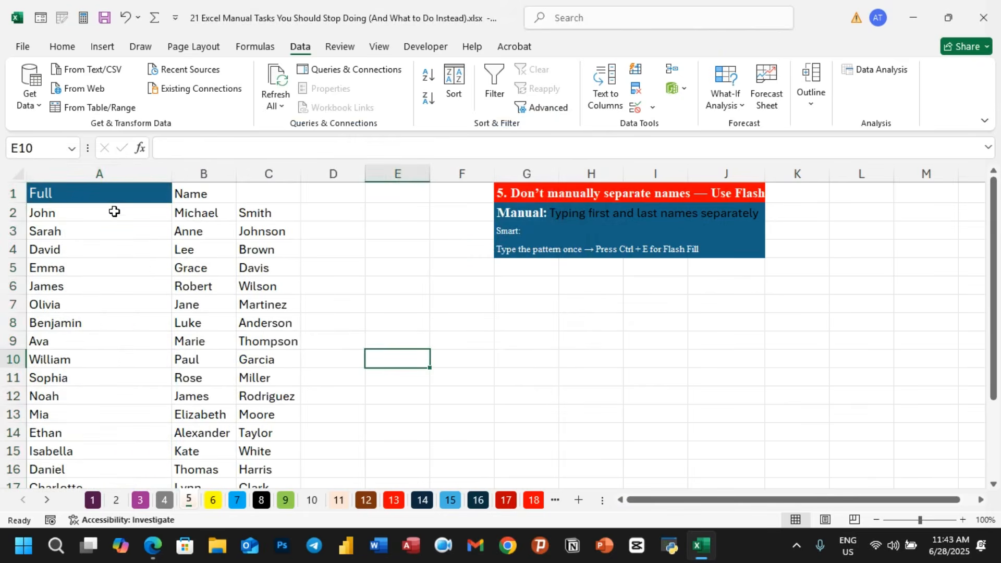
{"action": "left_click", "coordinate": [124, 198]}
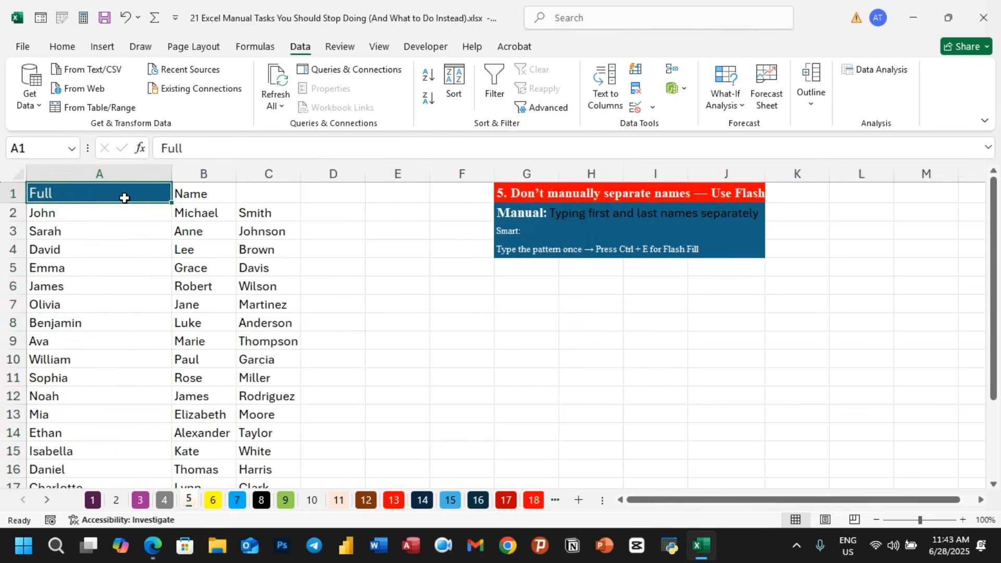
{"action": "type", "text": "Firs"}
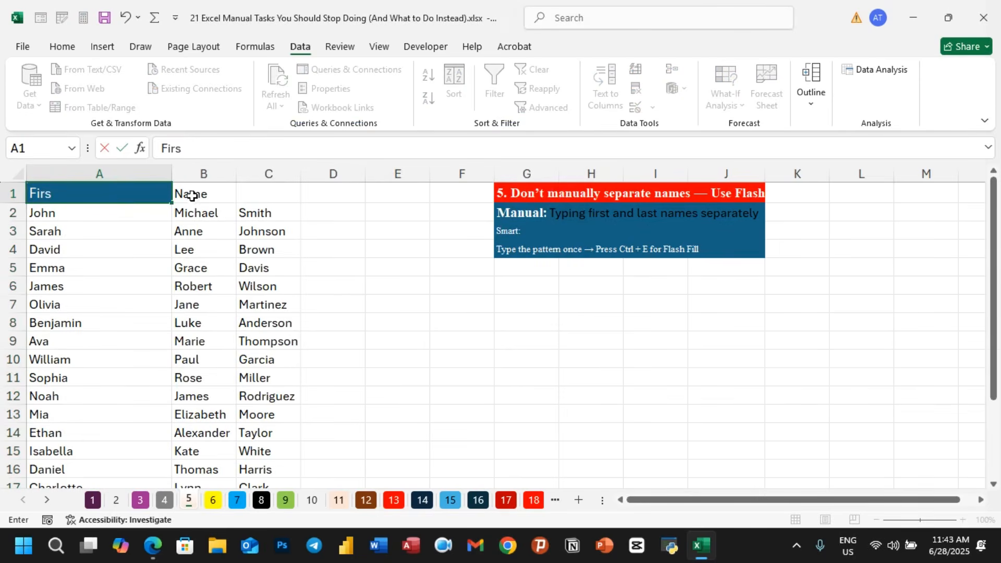
{"action": "left_click", "coordinate": [217, 192]}
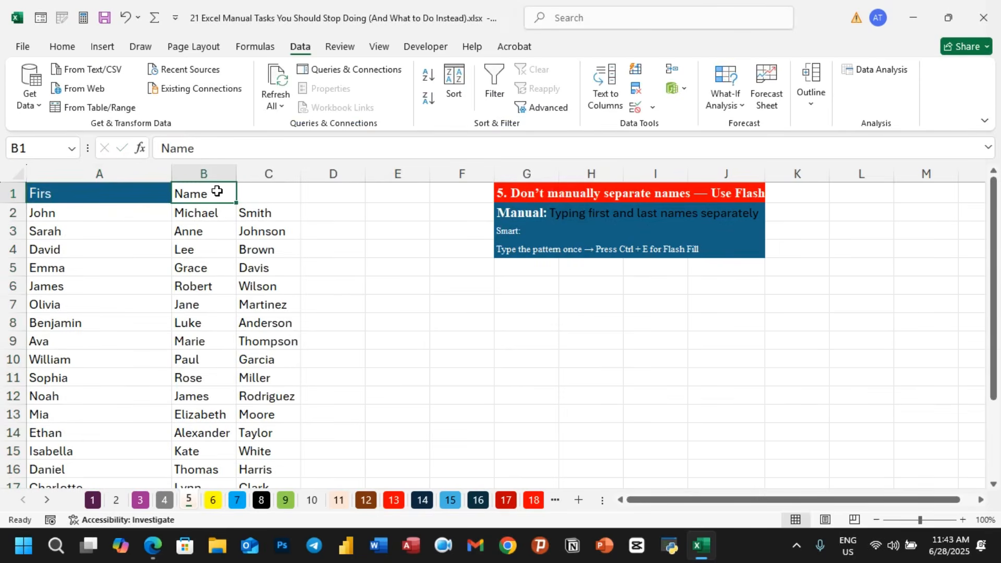
{"action": "type", "text": "Mid"}
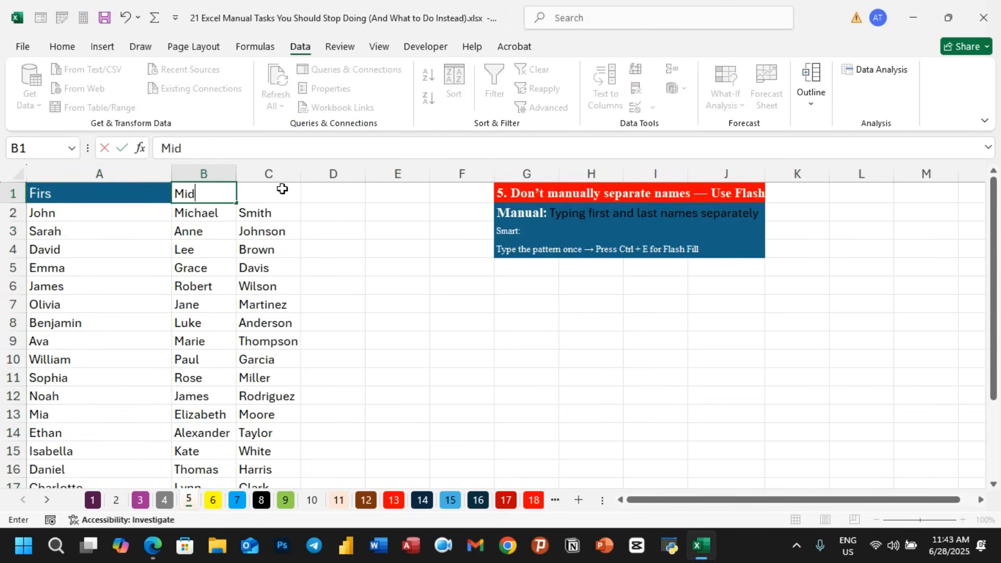
{"action": "left_click", "coordinate": [282, 189]}
{"action": "type", "text": "Las"}
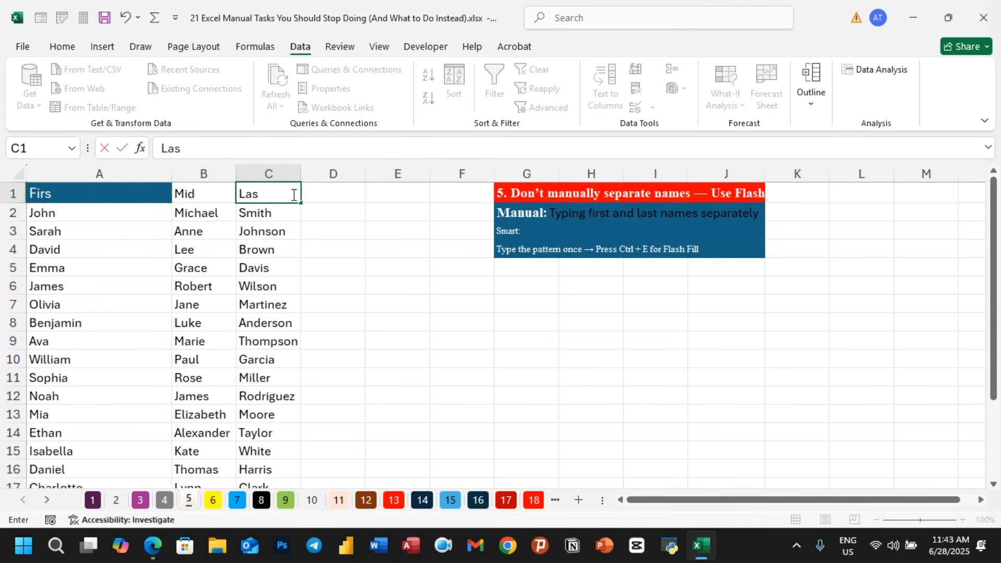
{"action": "type", "text": "t"}
{"action": "left_click", "coordinate": [329, 246]}
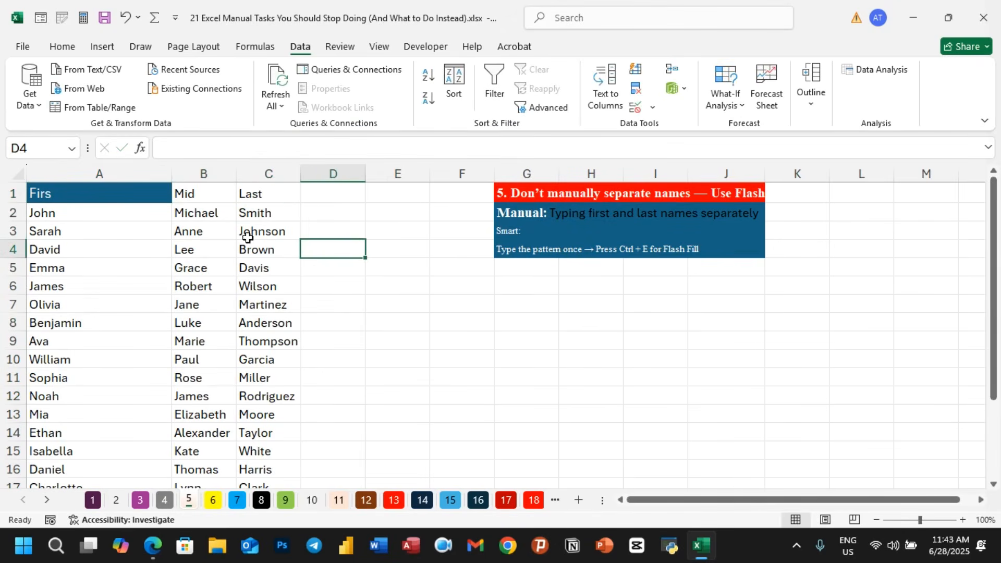
- Switch to sheet 6 for the AutoFit example
{"action": "left_click", "coordinate": [398, 334]}
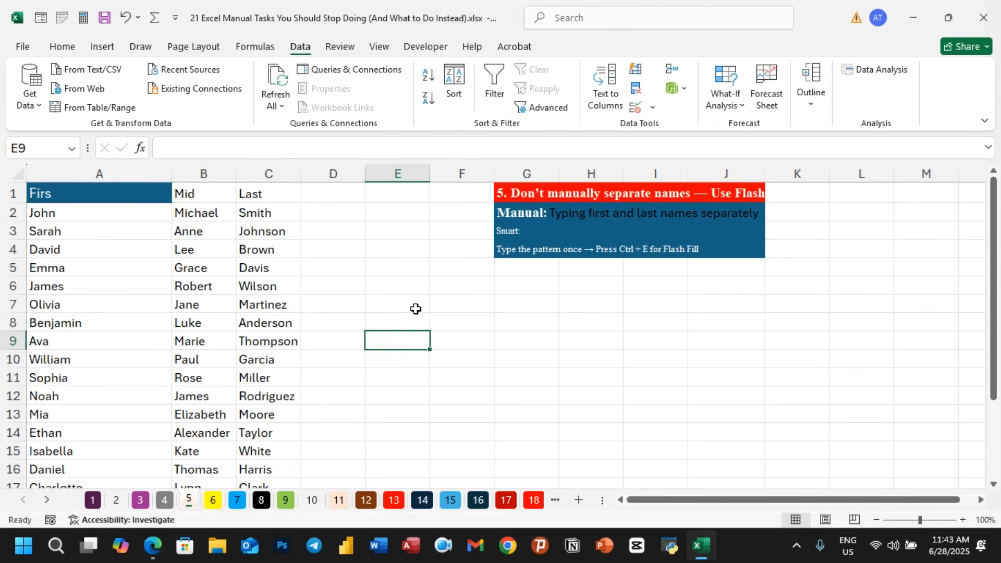
{"action": "key", "text": "ctrl+Page_Down"}
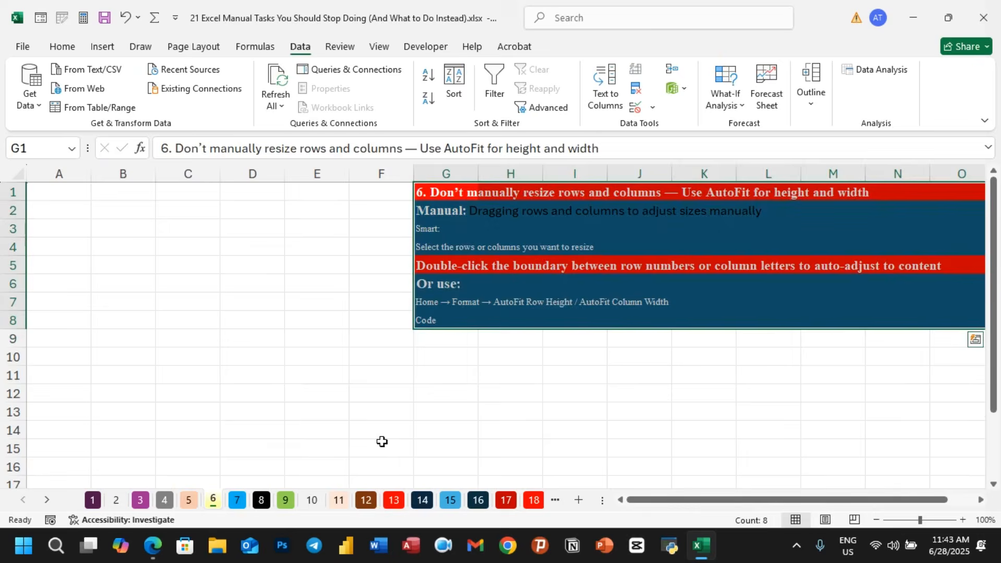
{"action": "left_click", "coordinate": [479, 375]}
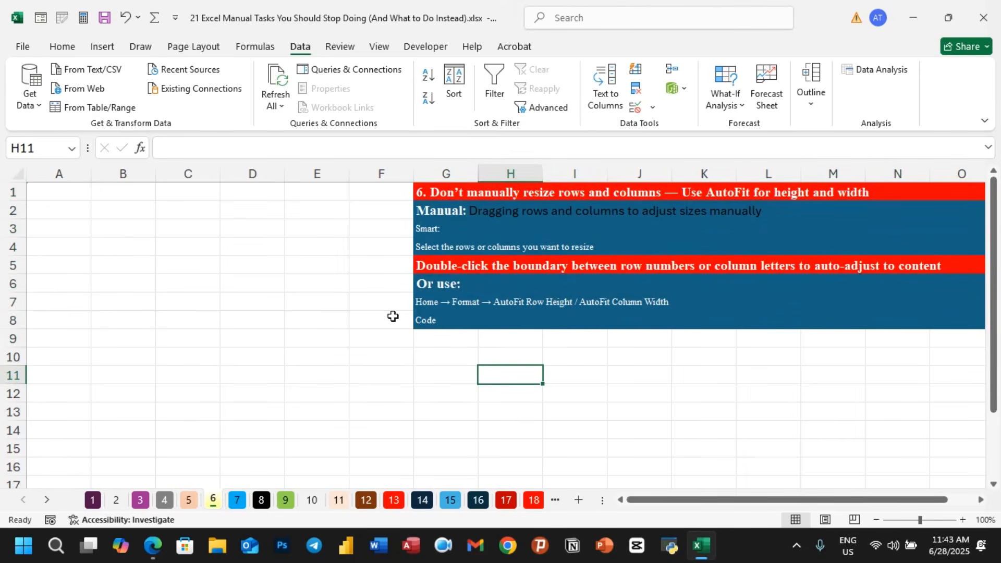
- Enter long sample text strings fsdgsgsdgsdgsdhfhd in A1 and fdhdfhfdhfdhfdhdfh in B1
{"action": "left_click", "coordinate": [76, 194]}
{"action": "type", "text": "fsdgsg"}
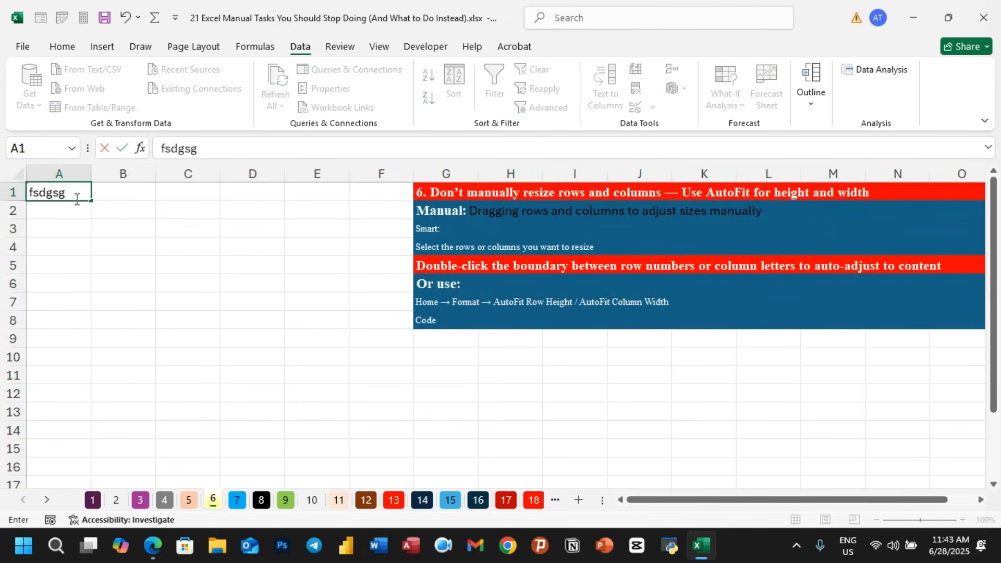
{"action": "type", "text": "sdgsdgsdhfhd"}
{"action": "left_click", "coordinate": [110, 260]}
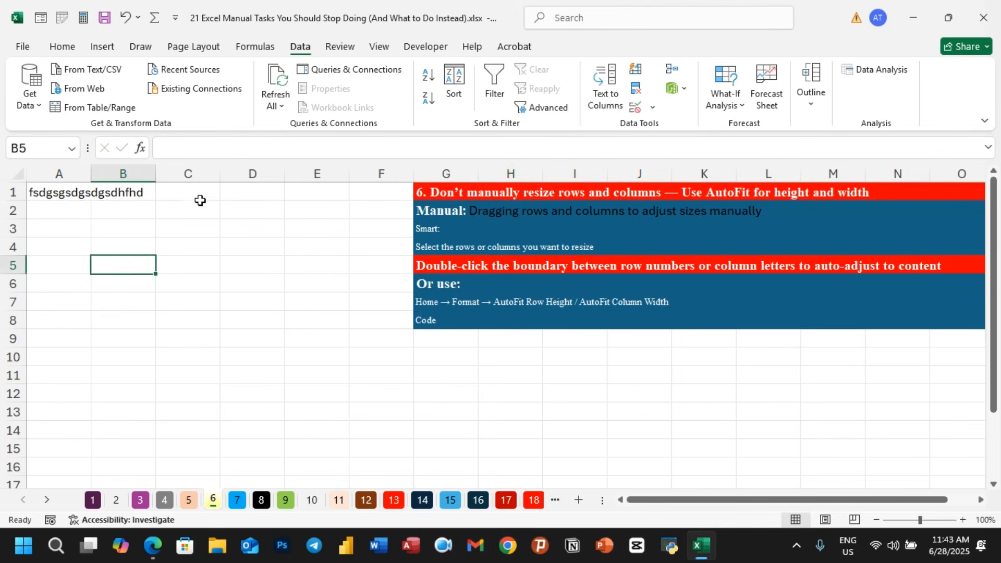
{"action": "left_click", "coordinate": [146, 193]}
{"action": "type", "text": "fdhdfhfdhfdhfdhdfh"}
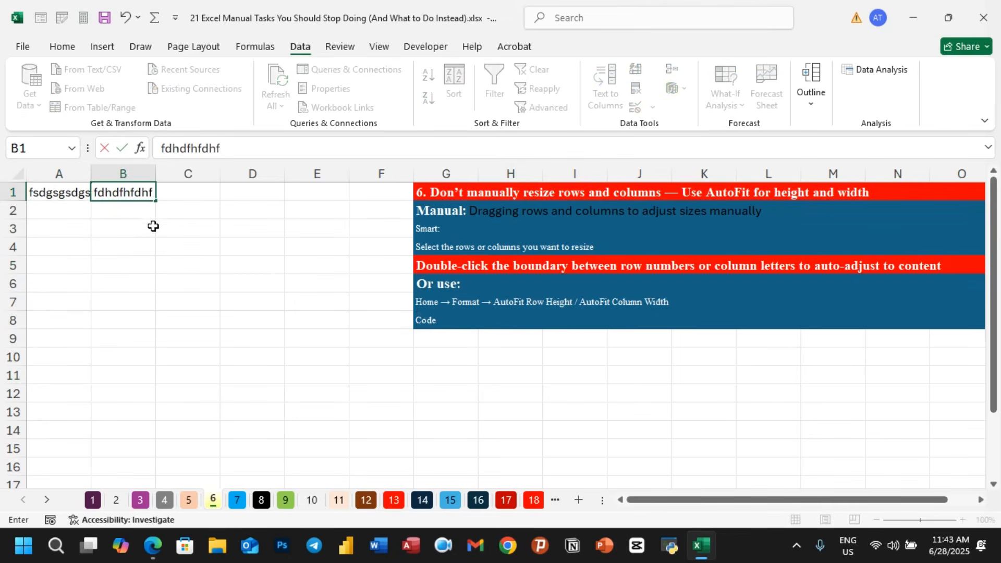
{"action": "left_click", "coordinate": [197, 308]}
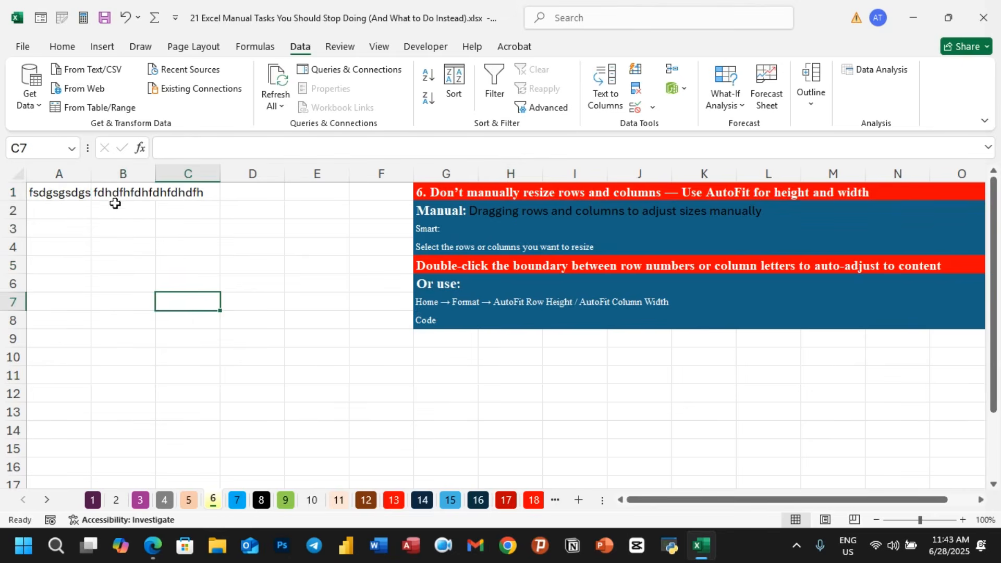
{"action": "left_click", "coordinate": [253, 196]}
{"action": "type", "text": "353236466464"}
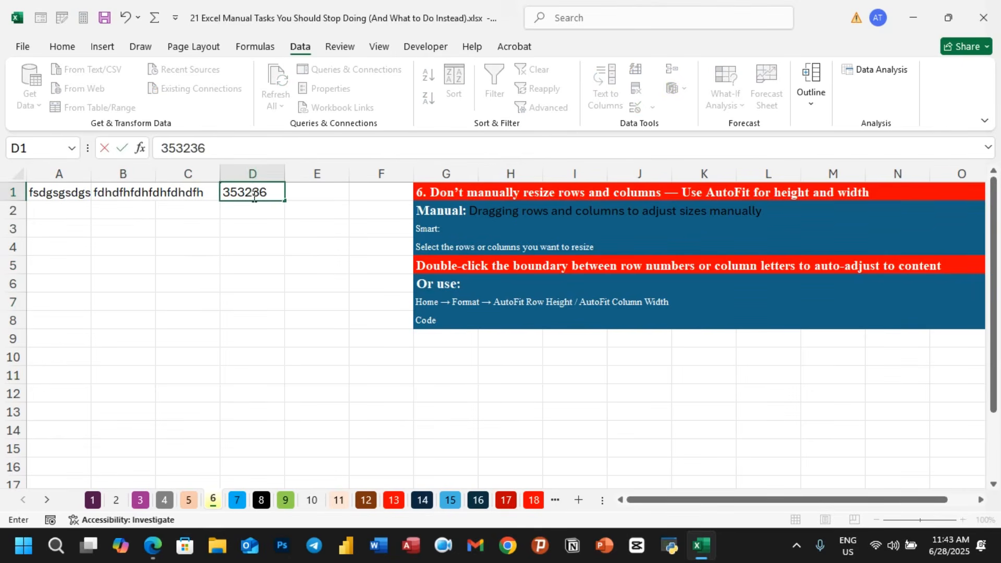
{"action": "left_click", "coordinate": [263, 266]}
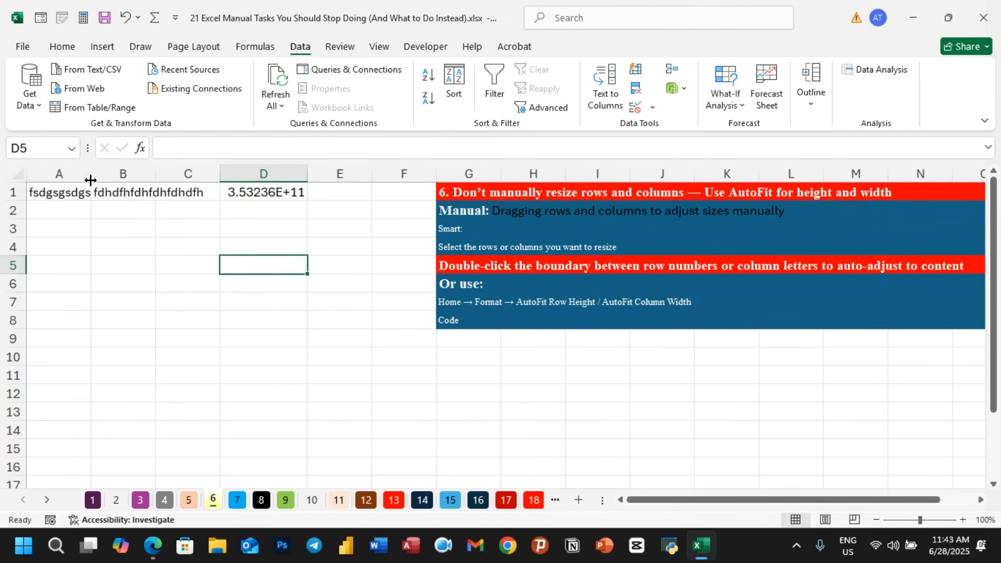
- Widen column A manually by its boundary, then undo the width change
{"action": "left_click_drag", "start_coordinate": [91, 180], "coordinate": [198, 175]}
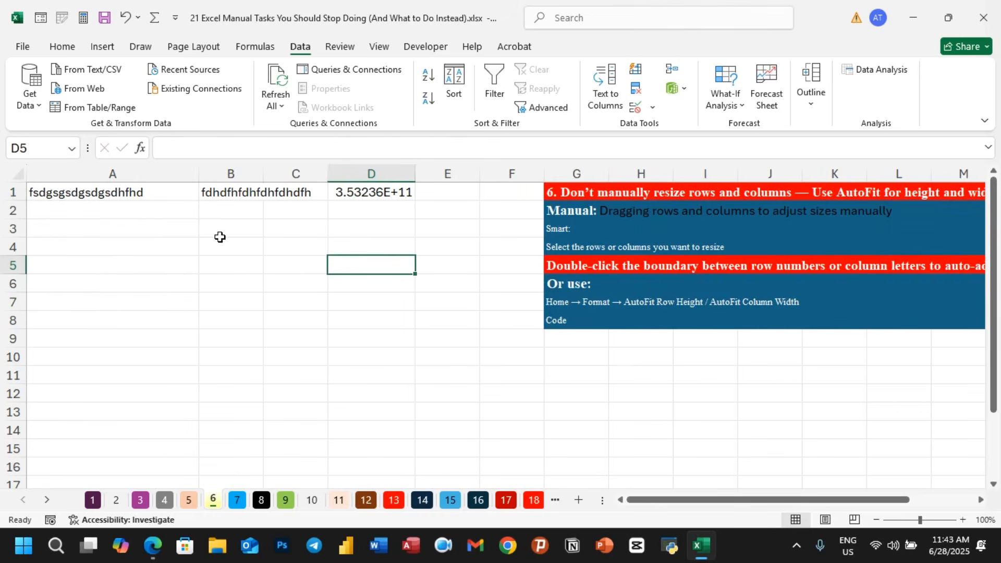
{"action": "key", "text": "ctrl+z"}
{"action": "left_click", "coordinate": [178, 260]}
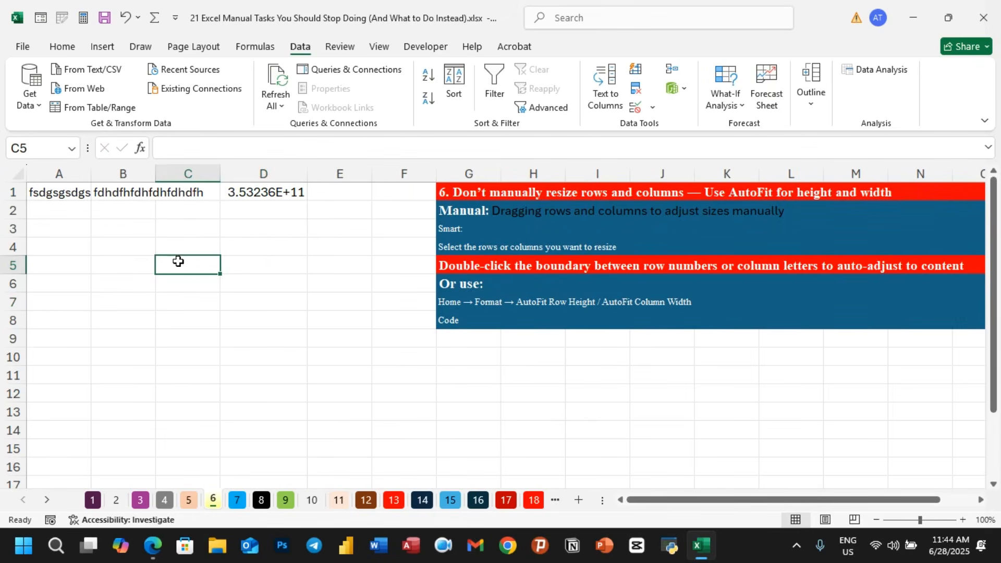
- Select the whole sheet and auto-fit the column widths from a column boundary, then undo it
{"action": "left_click", "coordinate": [20, 175]}
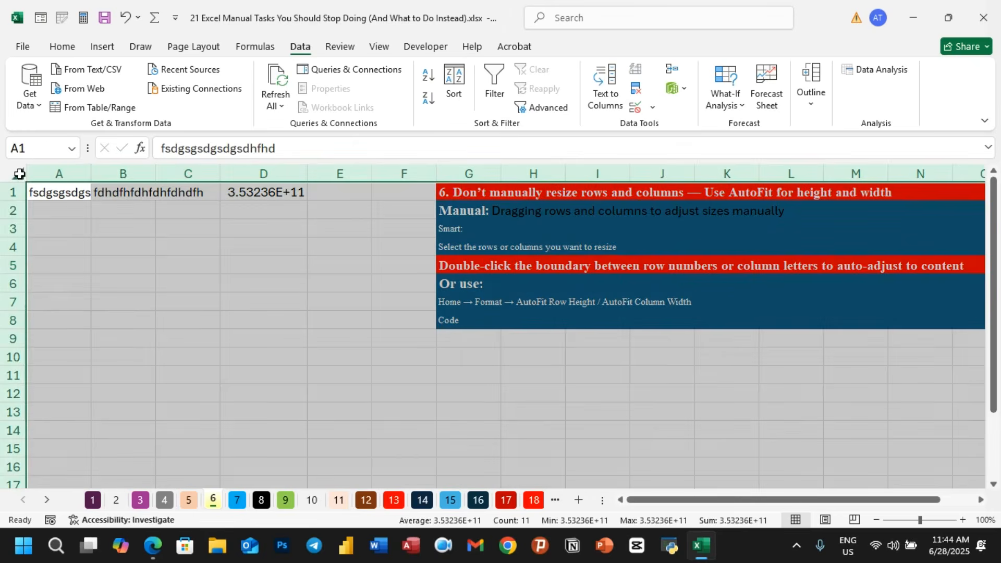
{"action": "double_click", "coordinate": [93, 176]}
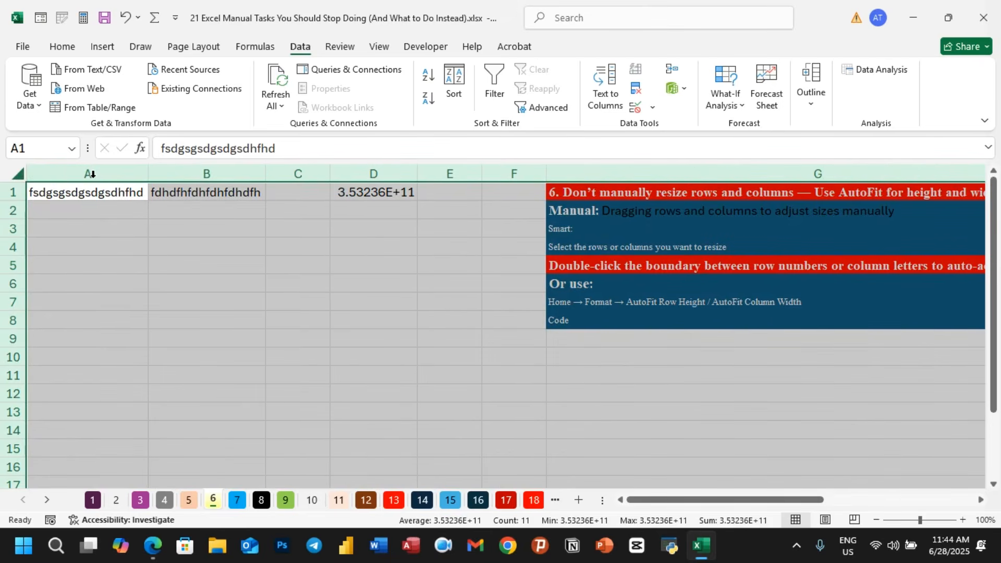
{"action": "key", "text": "ctrl+z"}
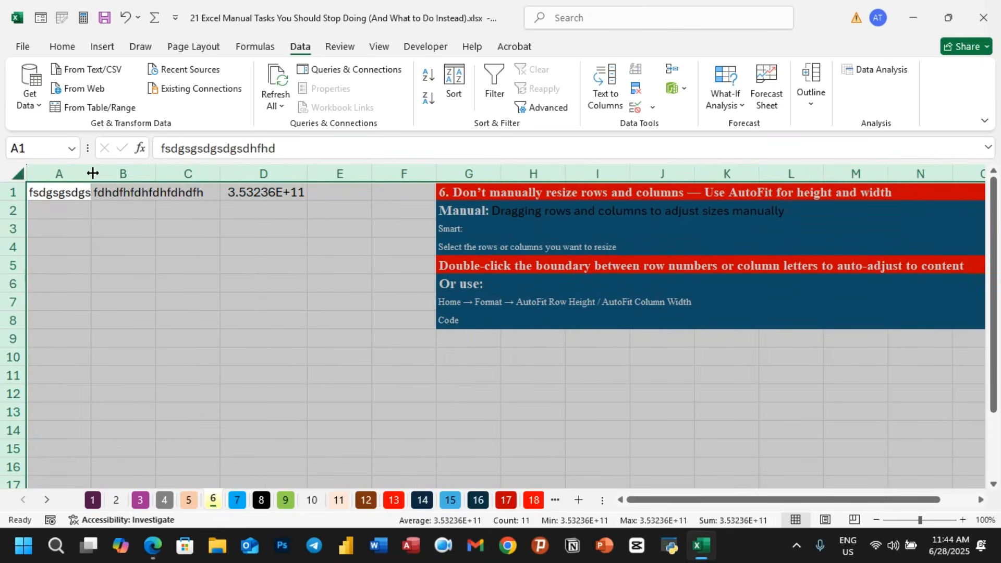
- Widen all columns manually with the whole sheet selected, then undo the width change
{"action": "left_click_drag", "start_coordinate": [92, 172], "coordinate": [163, 172]}
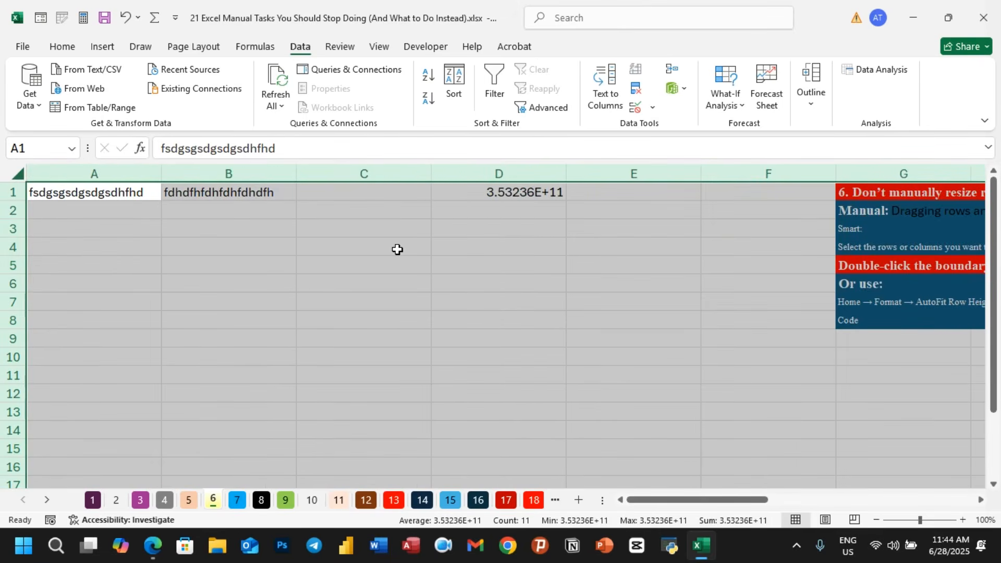
{"action": "key", "text": "ctrl+z"}
{"action": "left_click", "coordinate": [194, 308]}
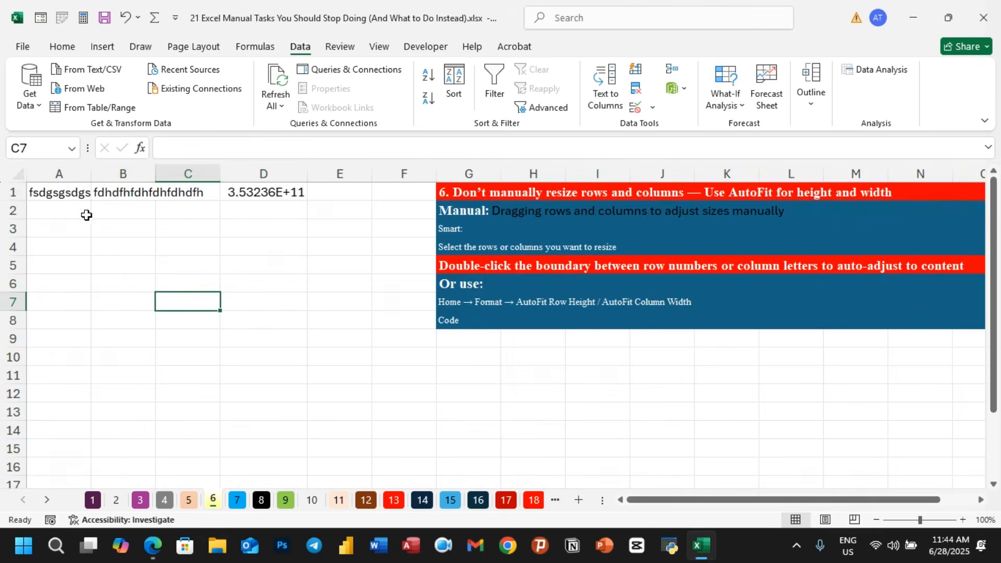
- Select the whole sheet and apply AutoFit Column Width, then undo it
{"action": "left_click", "coordinate": [16, 192]}
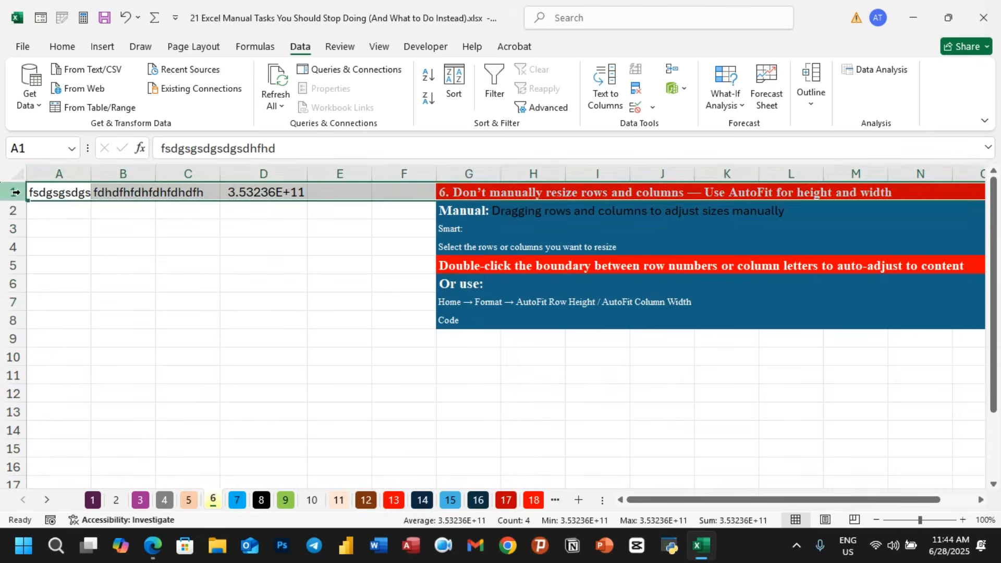
{"action": "left_click", "coordinate": [109, 255]}
{"action": "key", "text": "ctrl+a"}
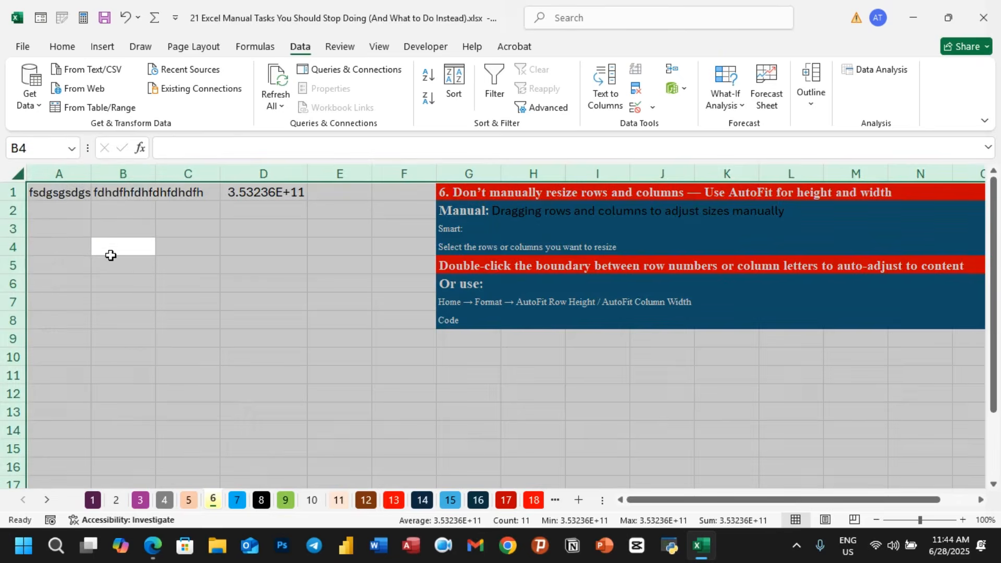
{"action": "left_click", "coordinate": [72, 51]}
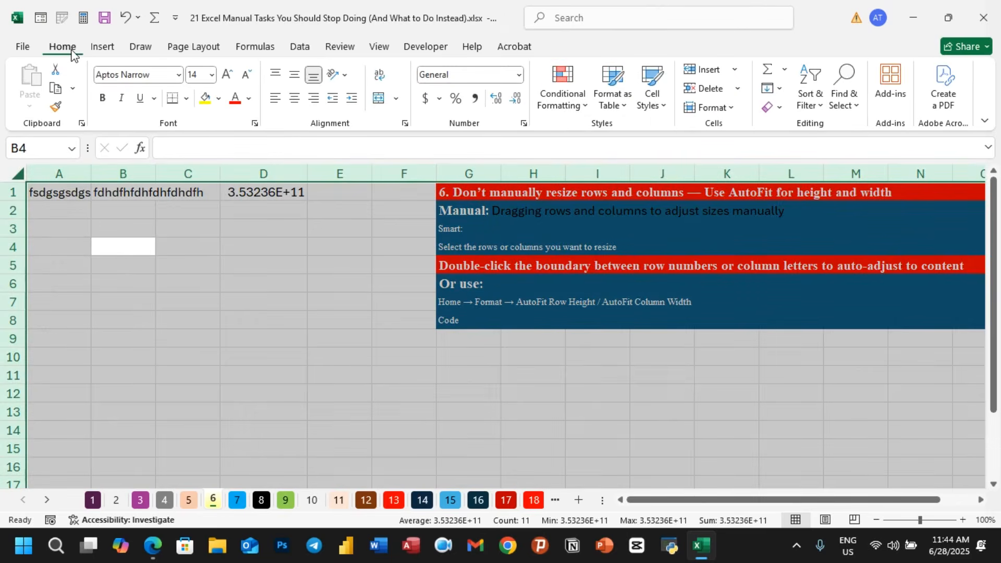
{"action": "left_click", "coordinate": [731, 108]}
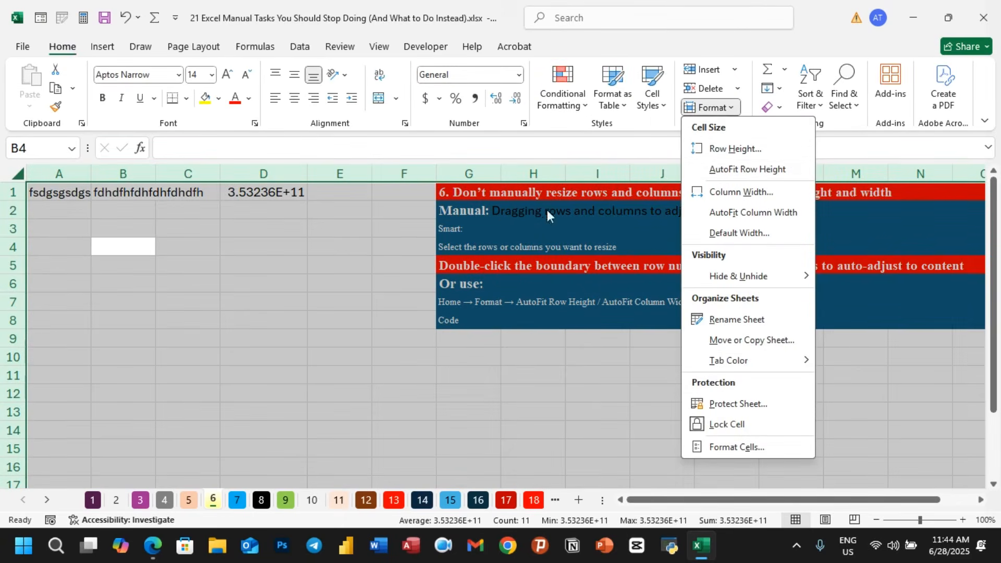
{"action": "left_click", "coordinate": [757, 216]}
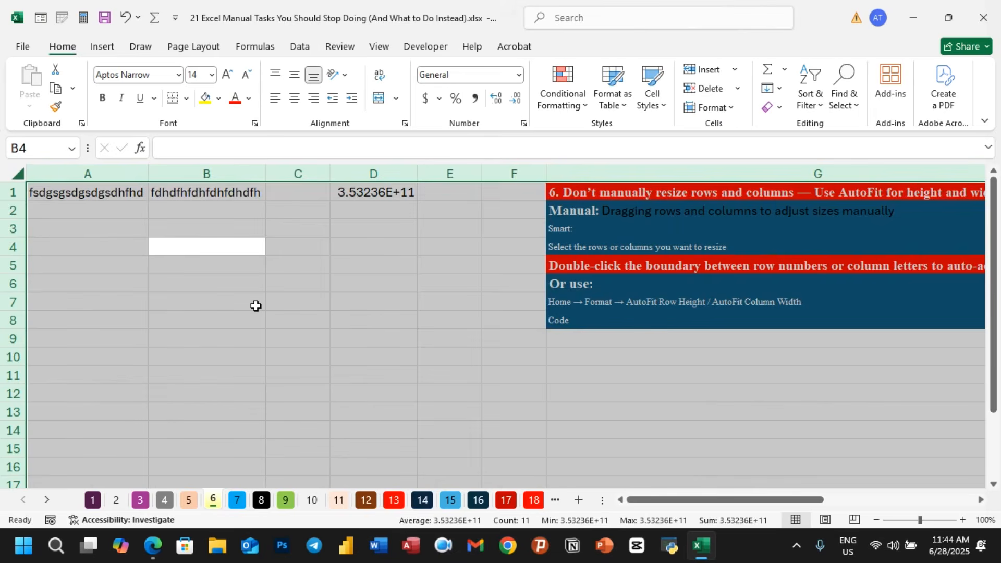
{"action": "key", "text": "ctrl+z"}
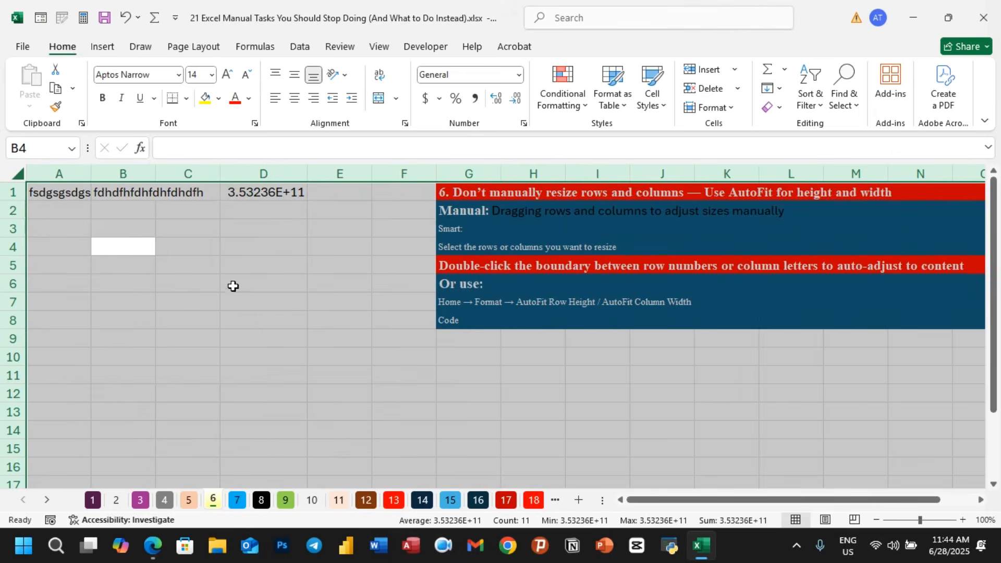
- Clear the contents of columns A to D
{"action": "left_click", "coordinate": [245, 302]}
{"action": "left_click_drag", "start_coordinate": [61, 172], "coordinate": [282, 166]}
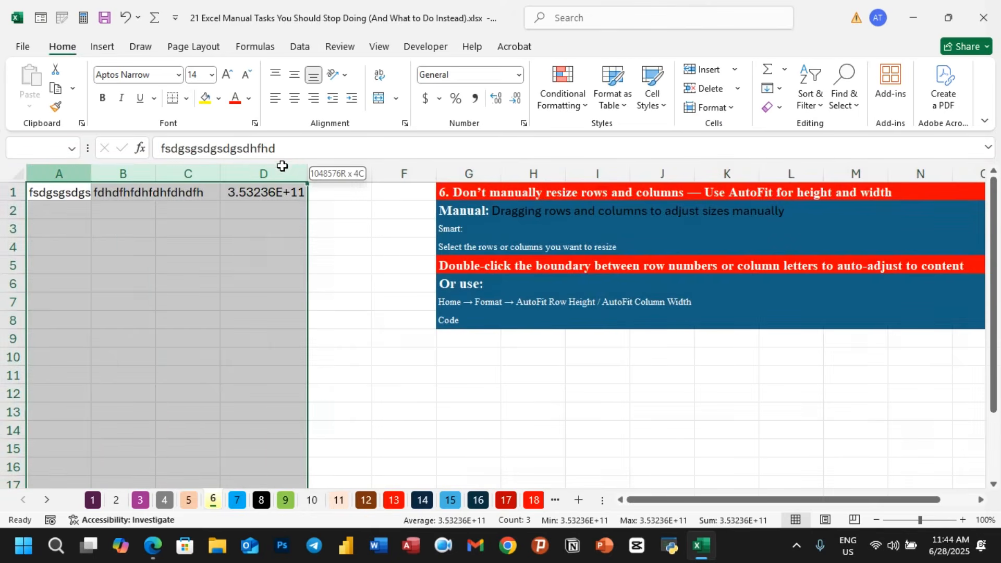
{"action": "key", "text": "Delete"}
{"action": "left_click", "coordinate": [346, 320]}
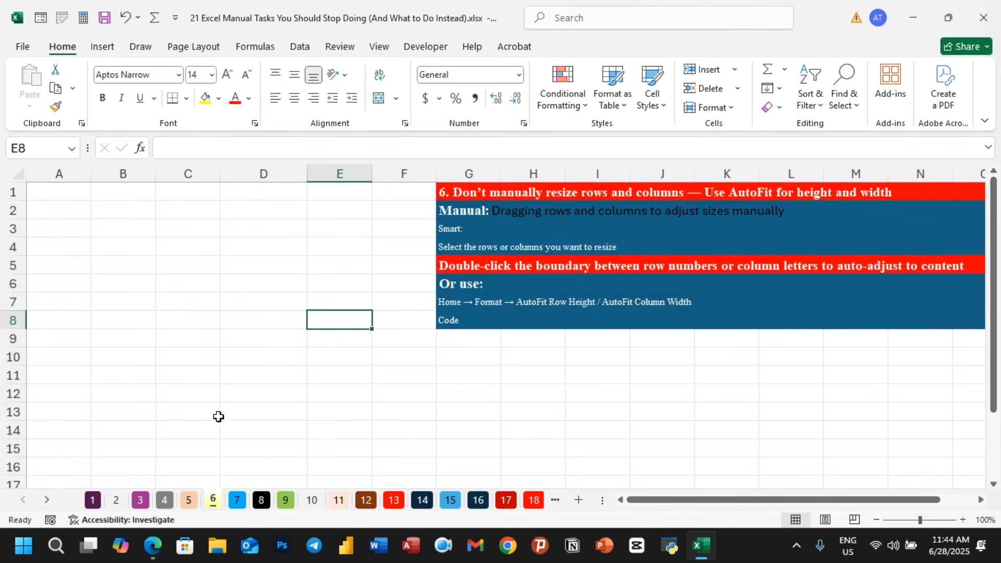
- Open sheet 6's code and create a Worksheet SelectionChange event procedure
{"action": "right_click", "coordinate": [214, 502]}
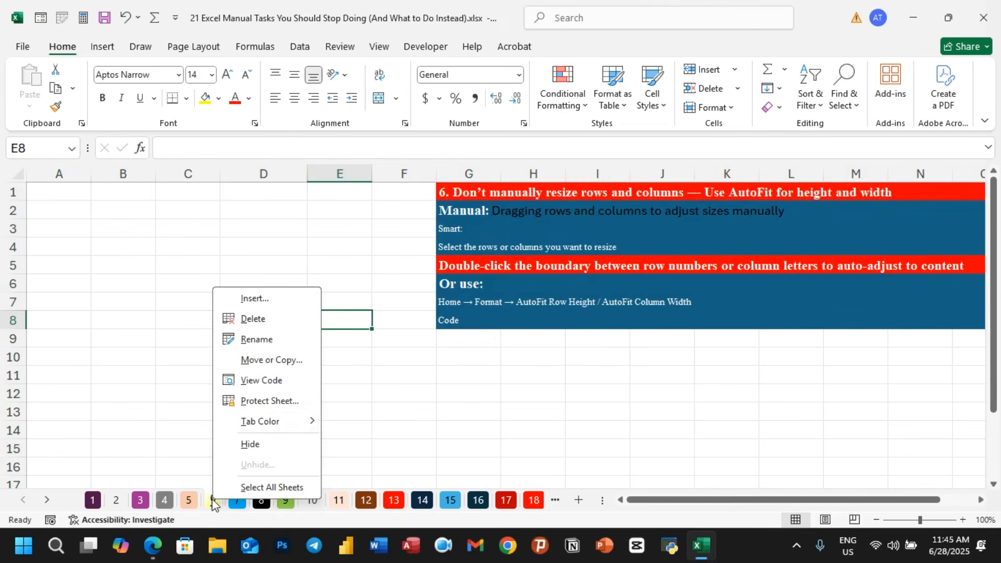
{"action": "left_click", "coordinate": [278, 384]}
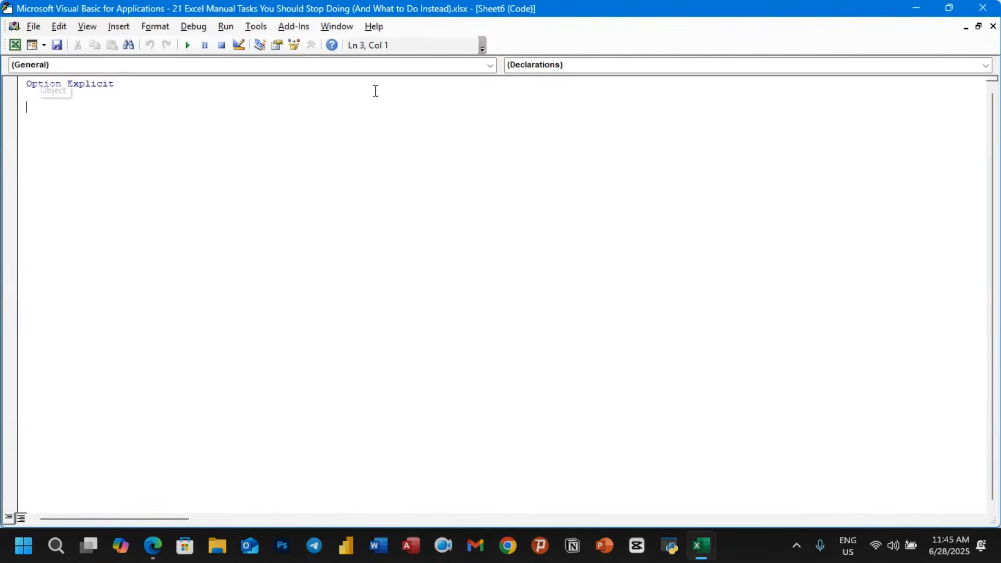
{"action": "left_click", "coordinate": [490, 65]}
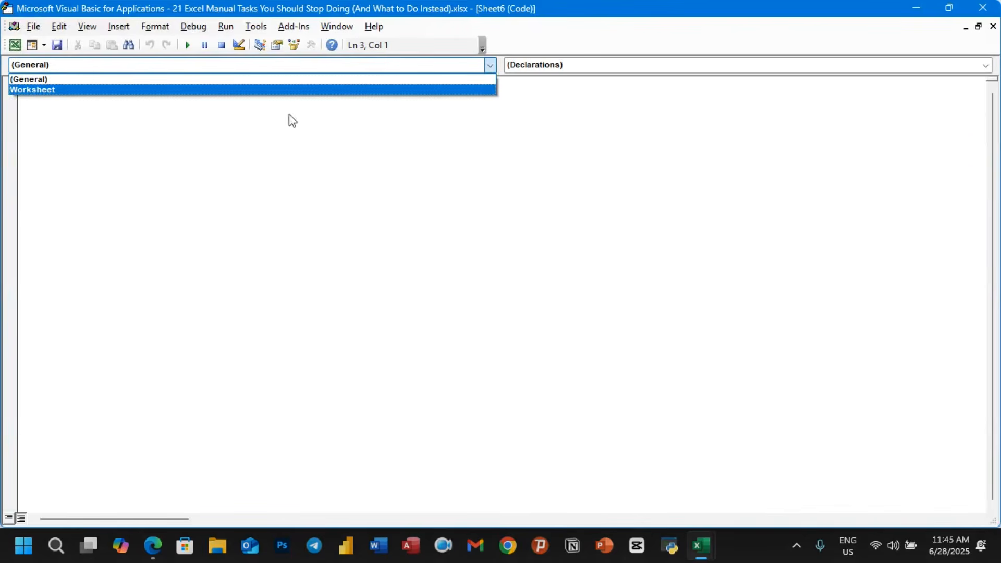
{"action": "left_click", "coordinate": [69, 92]}
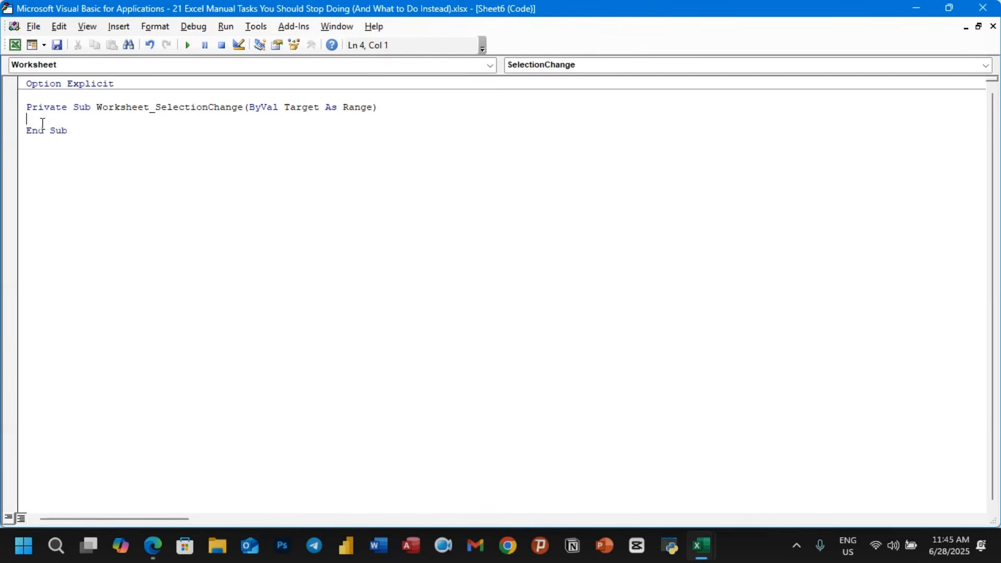
- Write cells.EntireColumn.AutoFit inside the SelectionChange procedure and close the VBA editor
{"action": "type", "text": "ls."}
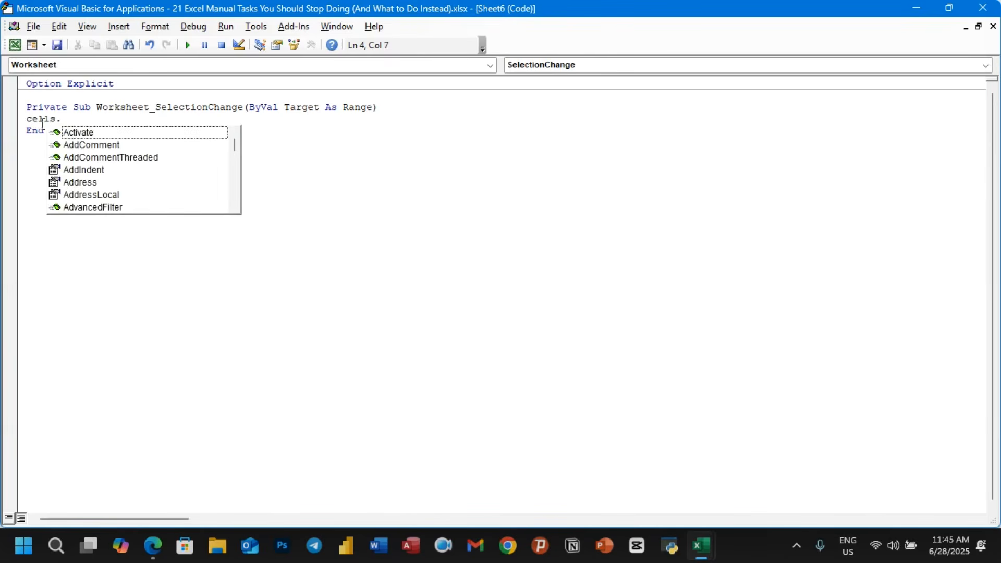
{"action": "type", "text": "enti"}
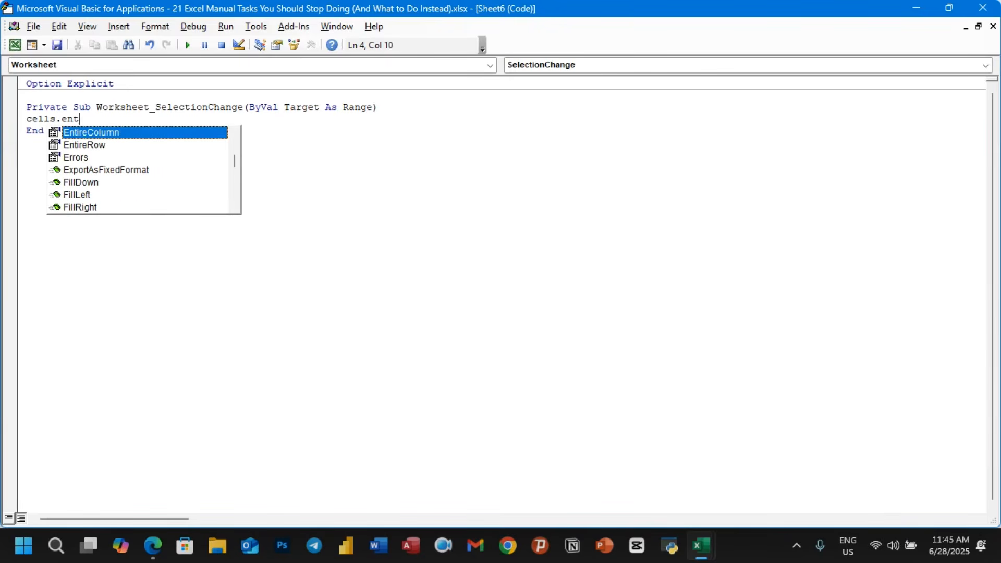
{"action": "double_click", "coordinate": [102, 133]}
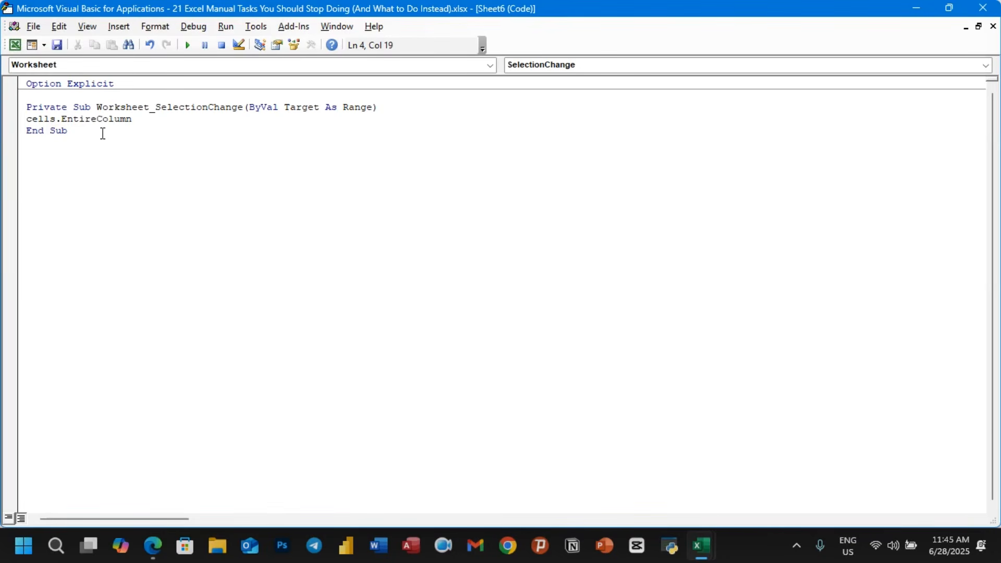
{"action": "type", "text": ".aou"}
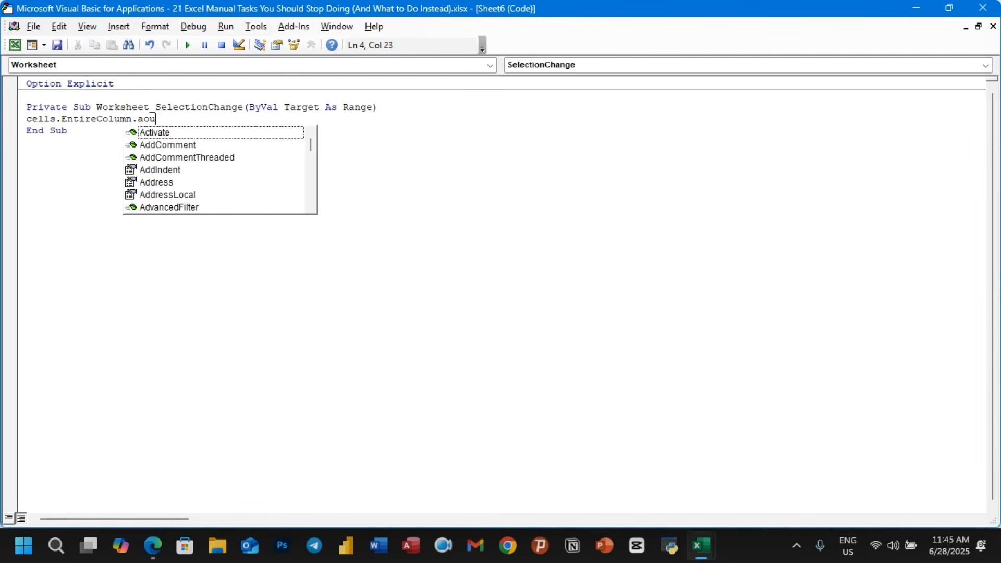
{"action": "key", "text": "BackSpace"}
{"action": "key", "text": "BackSpace"}
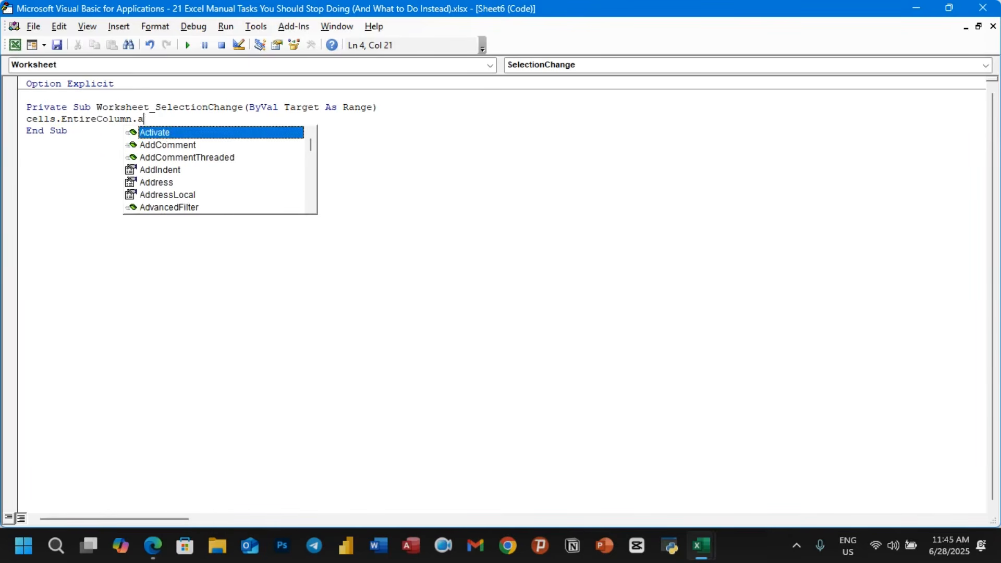
{"action": "type", "text": "ut"}
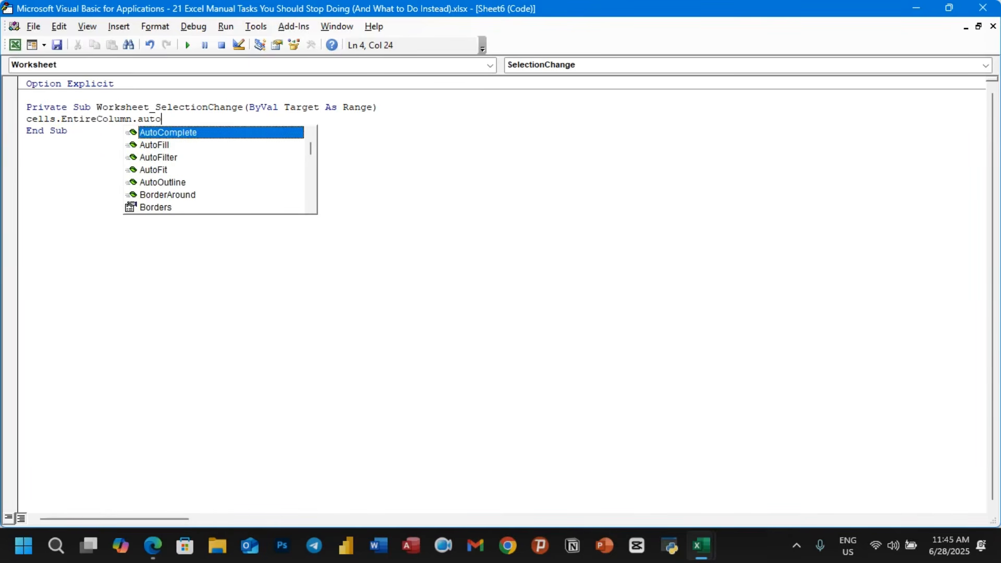
{"action": "type", "text": "ofit"}
{"action": "key", "text": "Tab"}
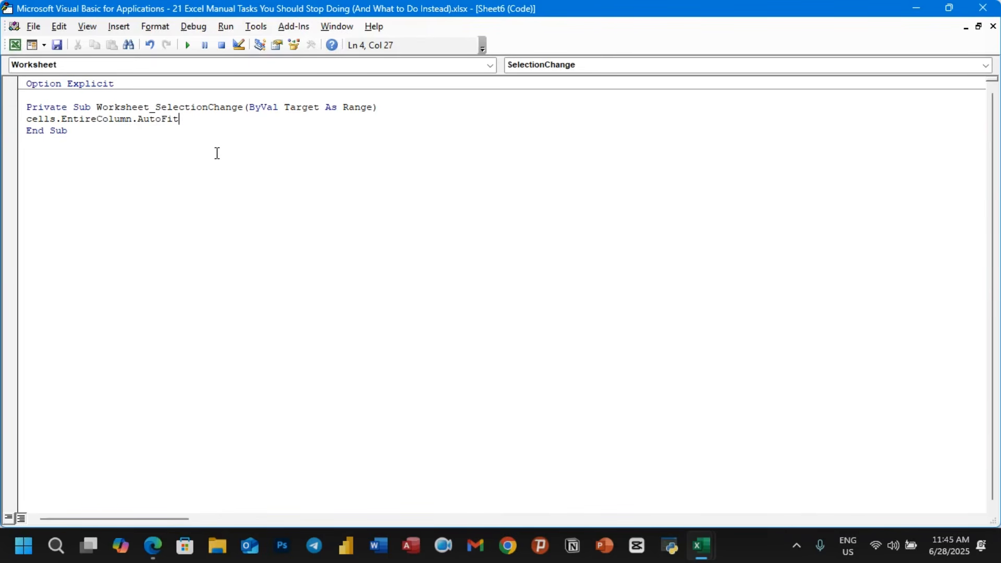
{"action": "left_click", "coordinate": [993, 27]}
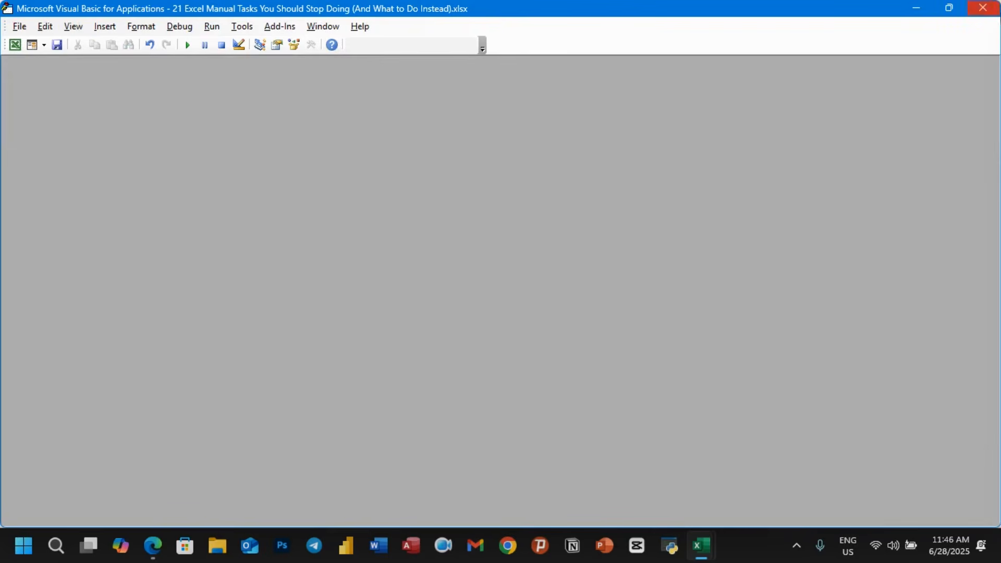
{"action": "left_click", "coordinate": [983, 7]}
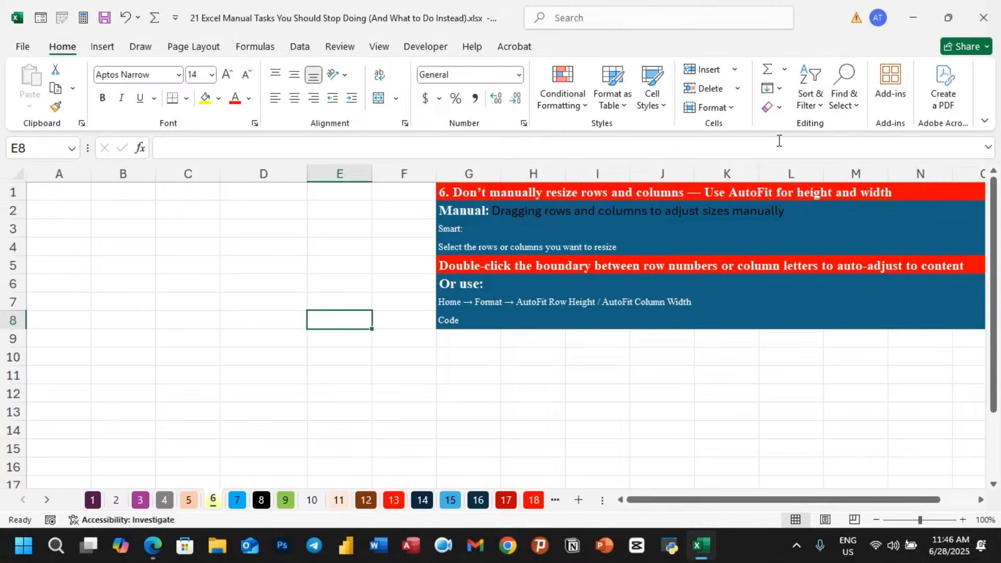
- Enter the test text asffsfsdfdsgsd in A1
{"action": "left_click", "coordinate": [58, 196]}
{"action": "type", "text": "asff"}
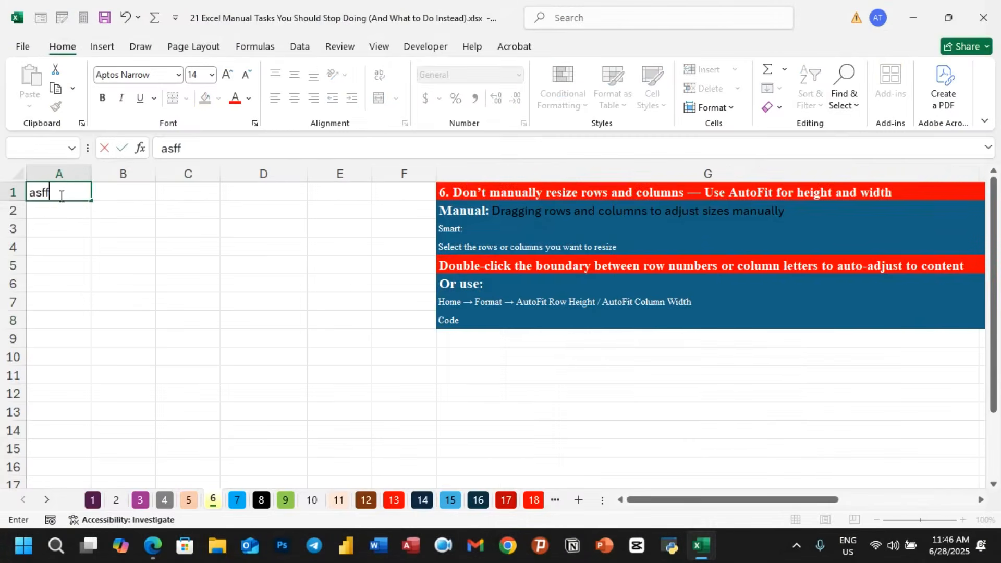
{"action": "type", "text": "sfsdfdsgsdgsgsdgf"}
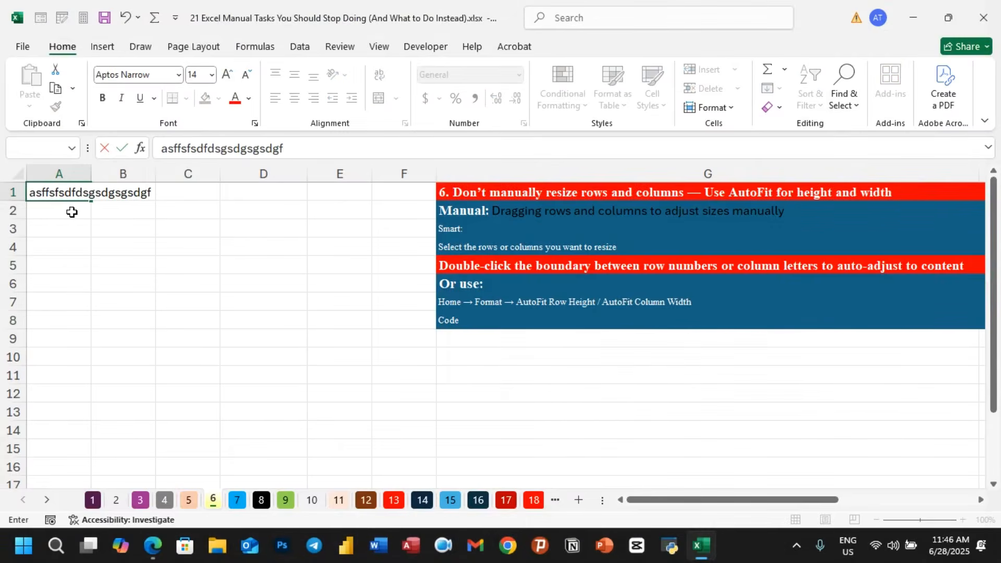
- Complete the long test text asffsfsdfdsgsdgsgsdgf in A1 and enter yuutyitityityityiytiyiyiyiyiyiytifti in A2
{"action": "key", "text": "Return"}
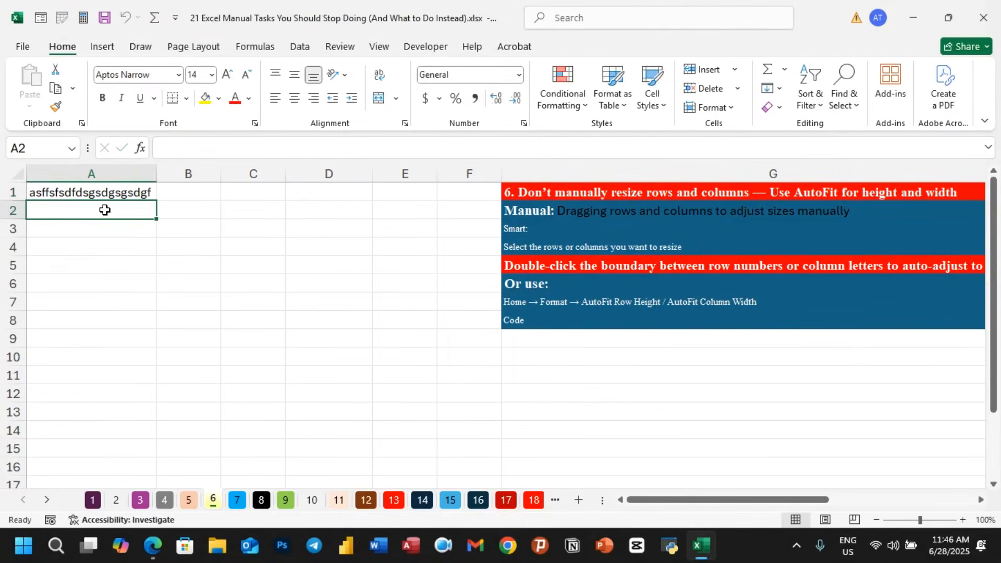
{"action": "type", "text": "yuutyi"}
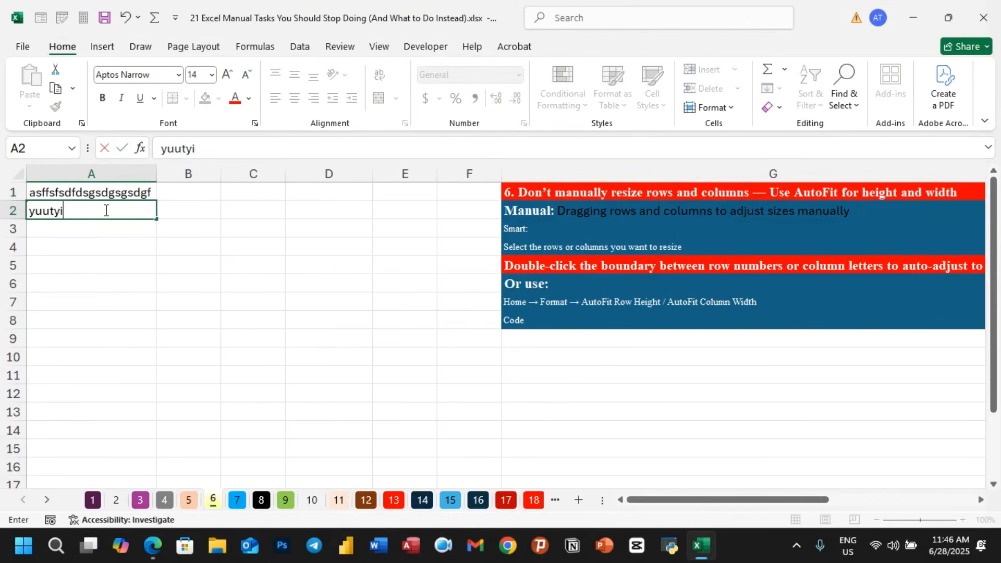
{"action": "type", "text": "tityityiytiyi"}
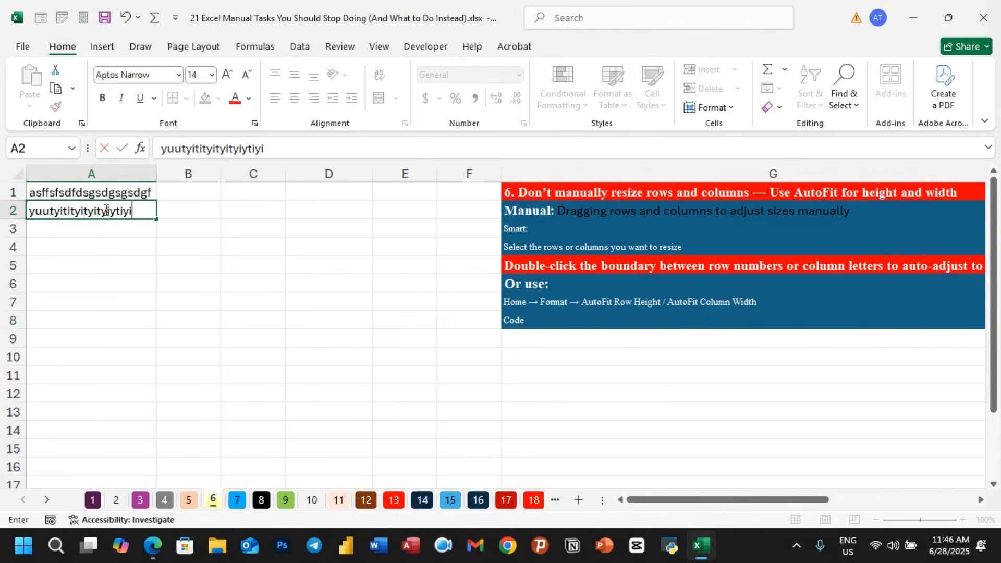
{"action": "type", "text": "yiyiyiyiytifti"}
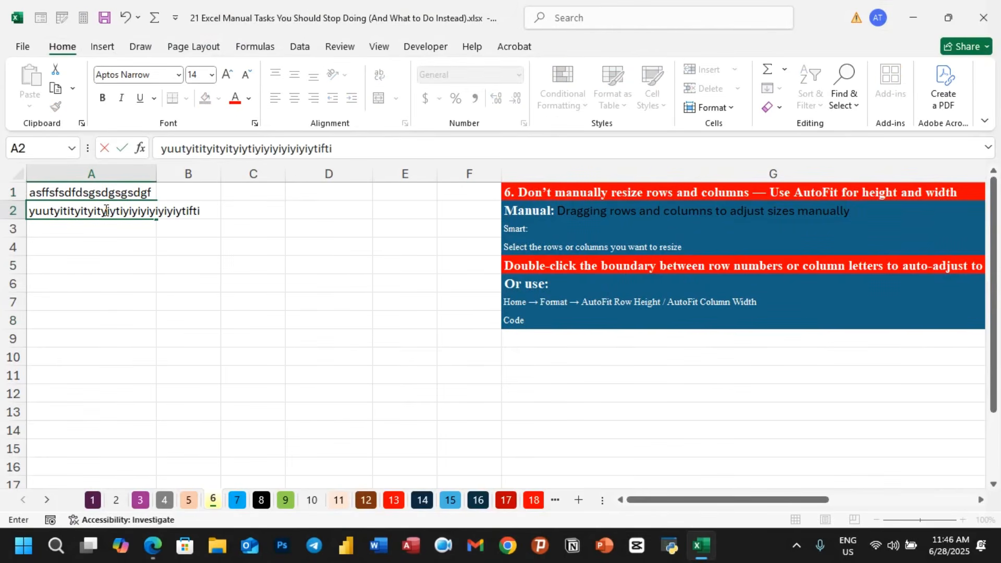
{"action": "key", "text": "Return"}
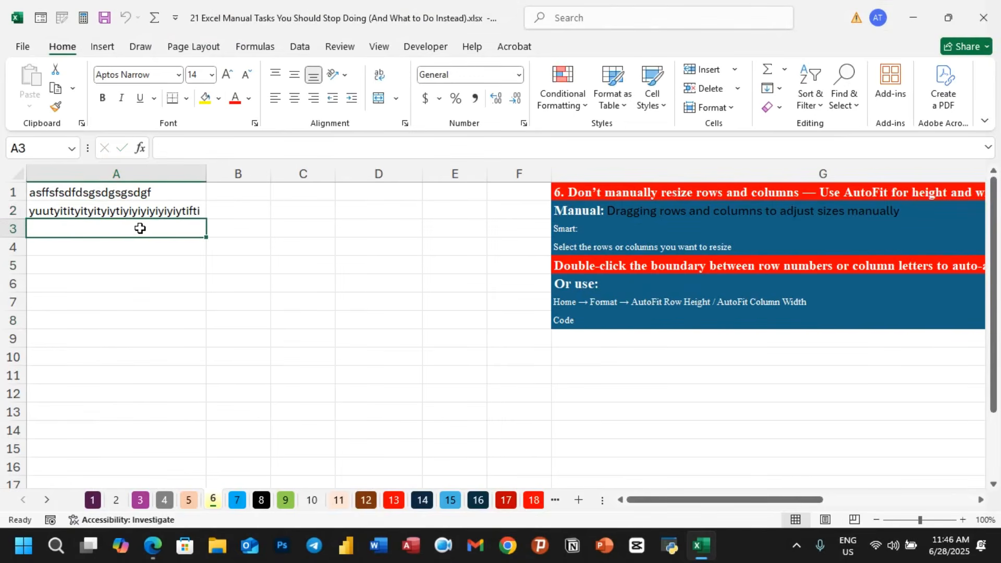
- Enter rtrt in B1 and gfgdfggfgdsgjgjffgj in C1 to test automatic column fitting
{"action": "left_click", "coordinate": [234, 191]}
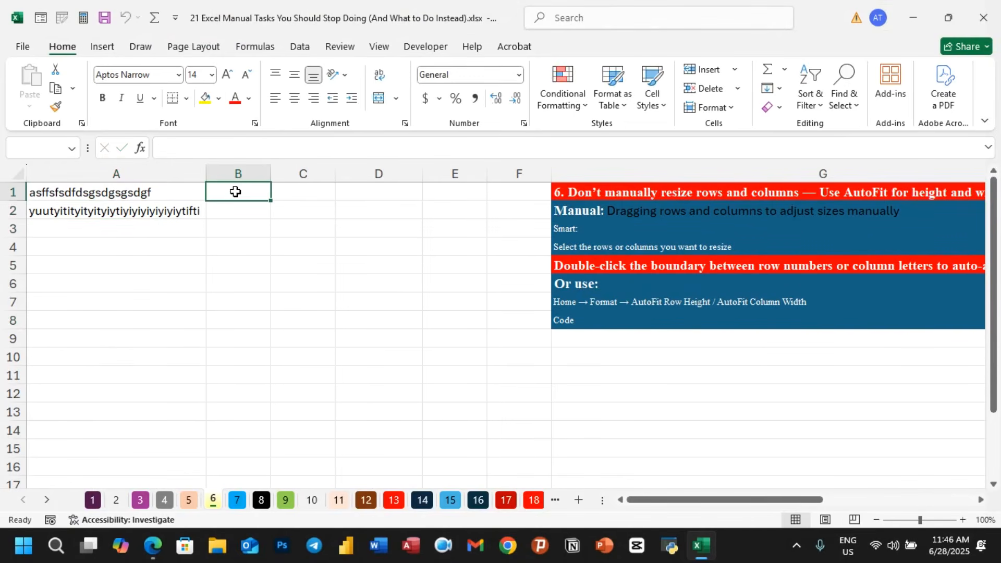
{"action": "type", "text": "rtrt"}
{"action": "key", "text": "Return"}
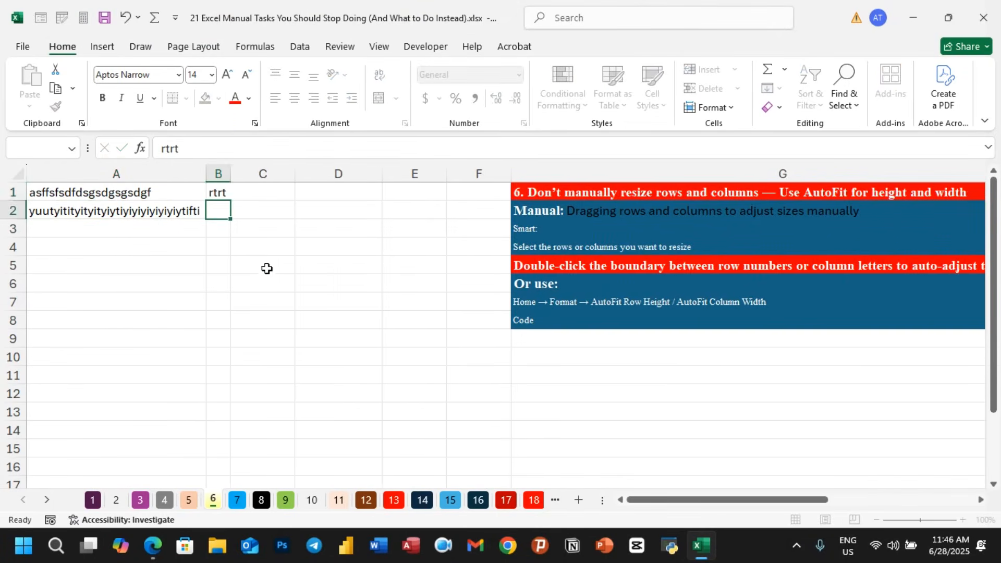
{"action": "left_click", "coordinate": [217, 189]}
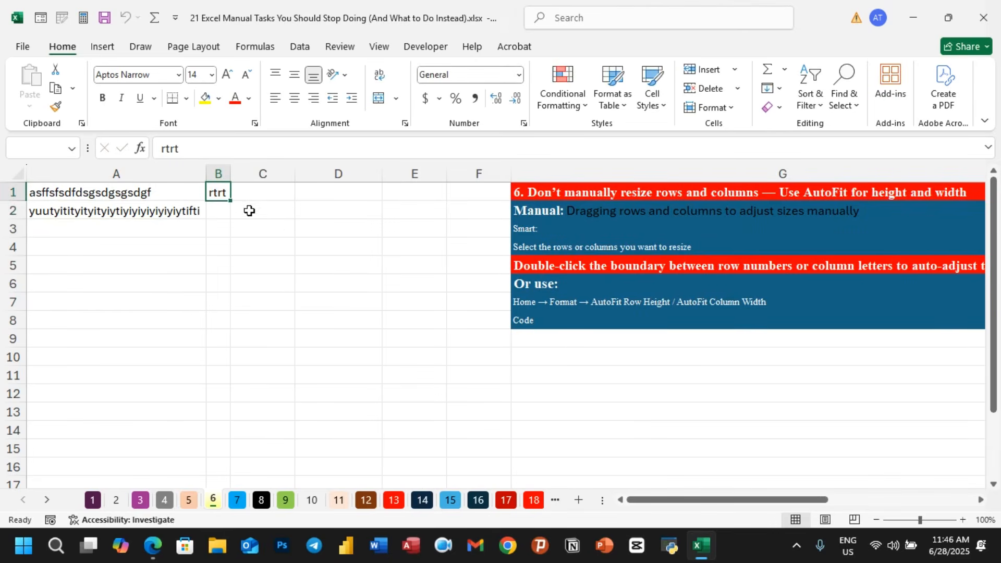
{"action": "left_click", "coordinate": [269, 189]}
{"action": "type", "text": "gfgdfggfgdsgjgjffg"}
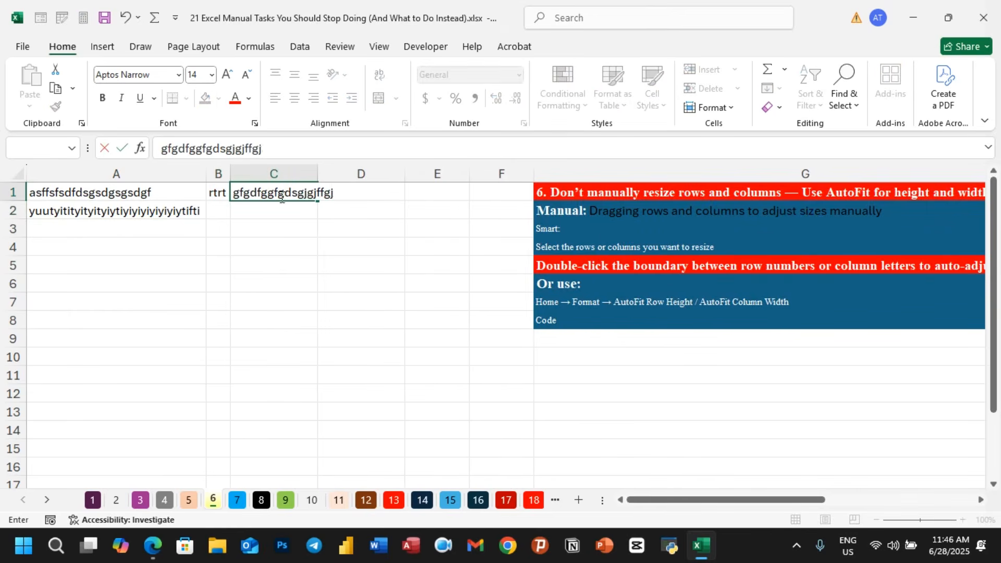
{"action": "type", "text": "j"}
{"action": "key", "text": "Return"}
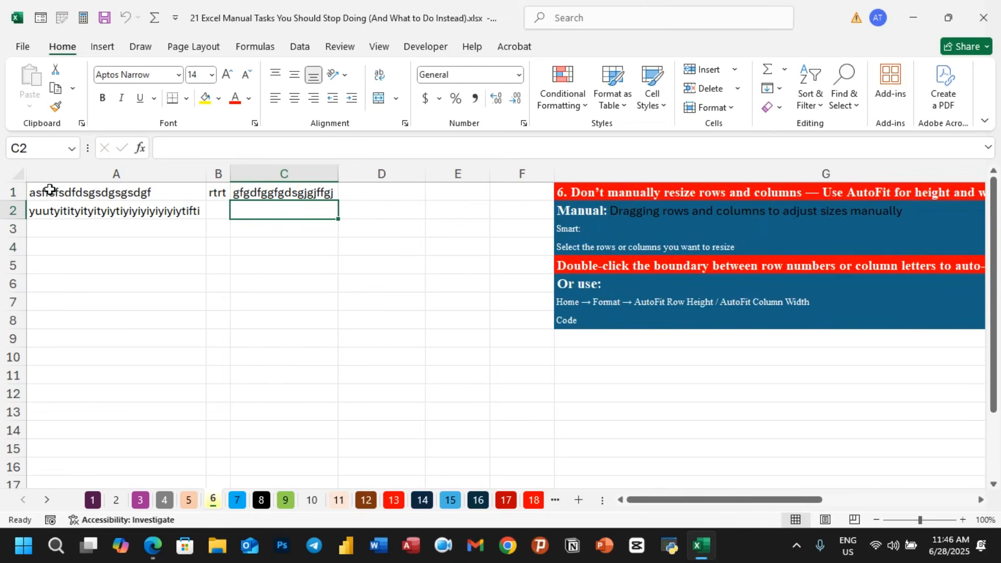
{"action": "left_click", "coordinate": [25, 179]}
{"action": "left_click", "coordinate": [329, 288]}
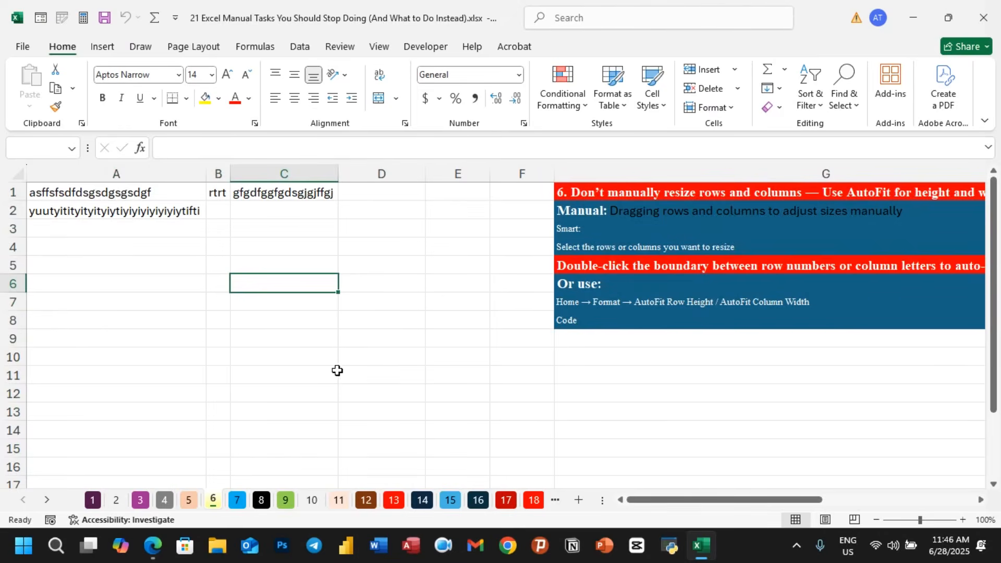
- Switch to sheet 7 and examine the misspelled product names in column A
{"action": "left_click", "coordinate": [238, 500]}
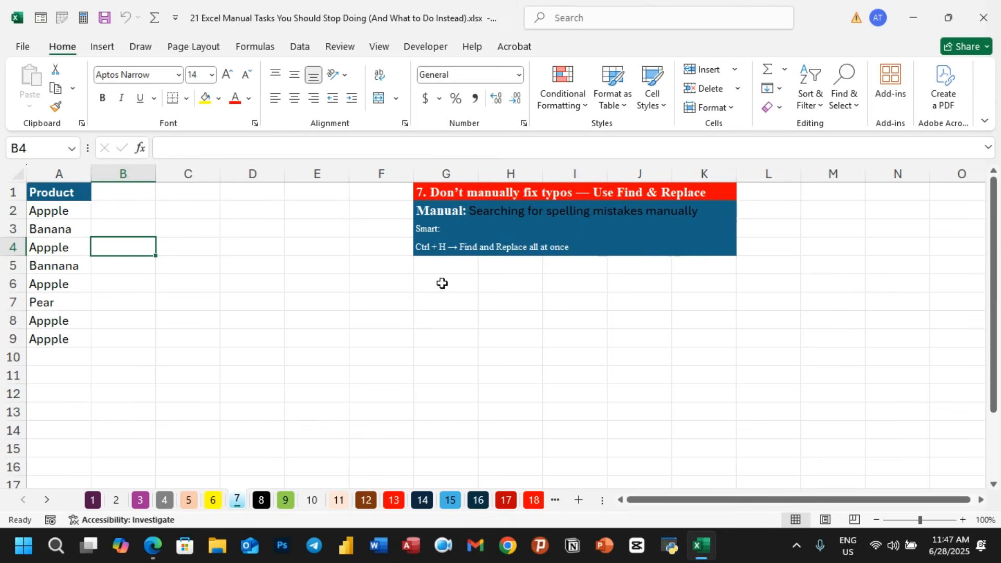
{"action": "left_click", "coordinate": [389, 316]}
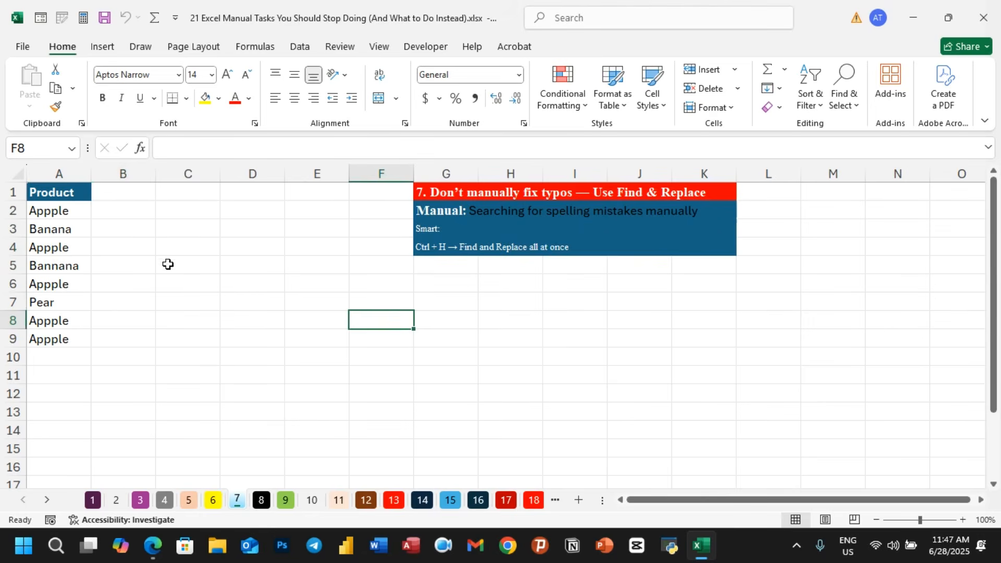
{"action": "left_click", "coordinate": [67, 215]}
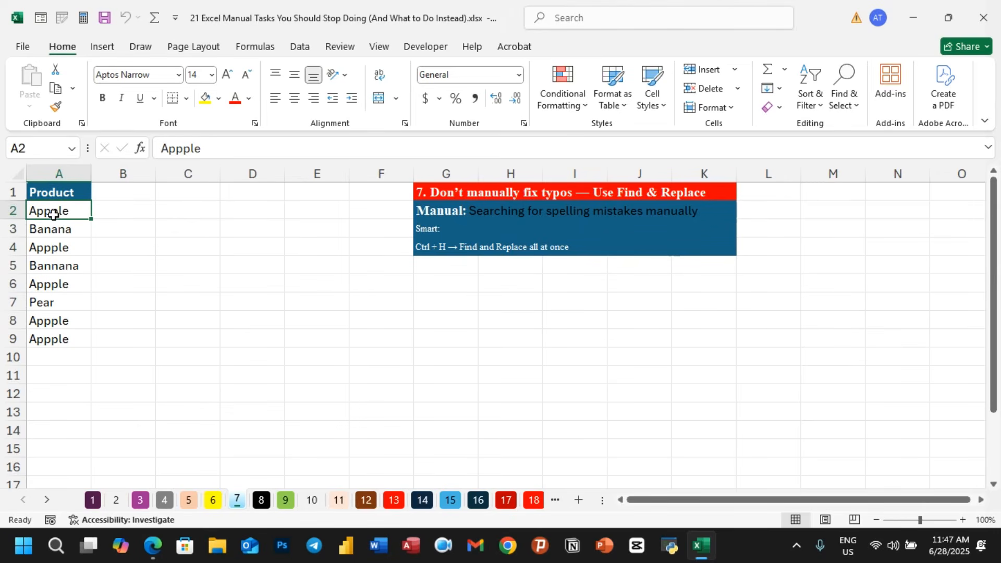
{"action": "left_click", "coordinate": [52, 284]}
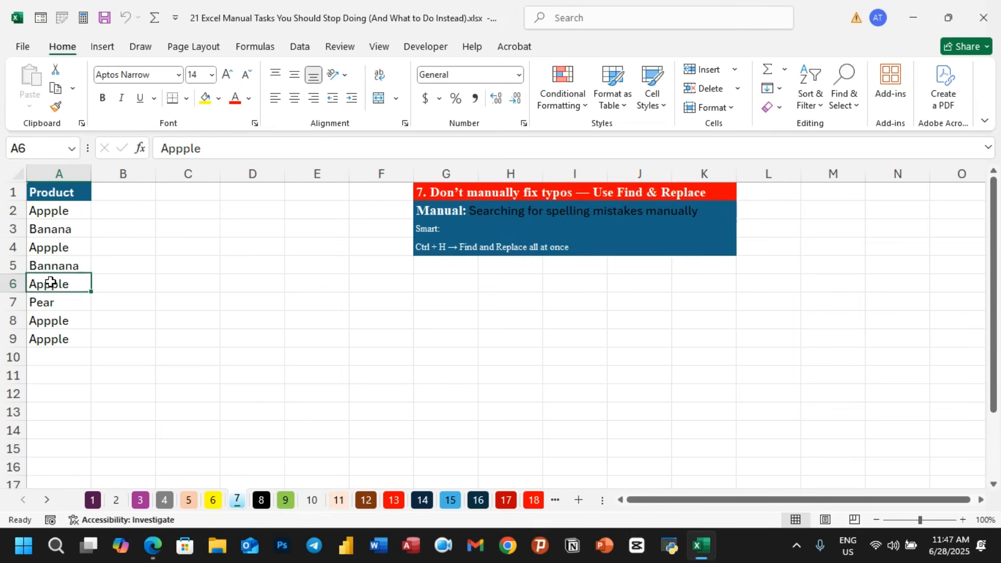
{"action": "left_click", "coordinate": [70, 338]}
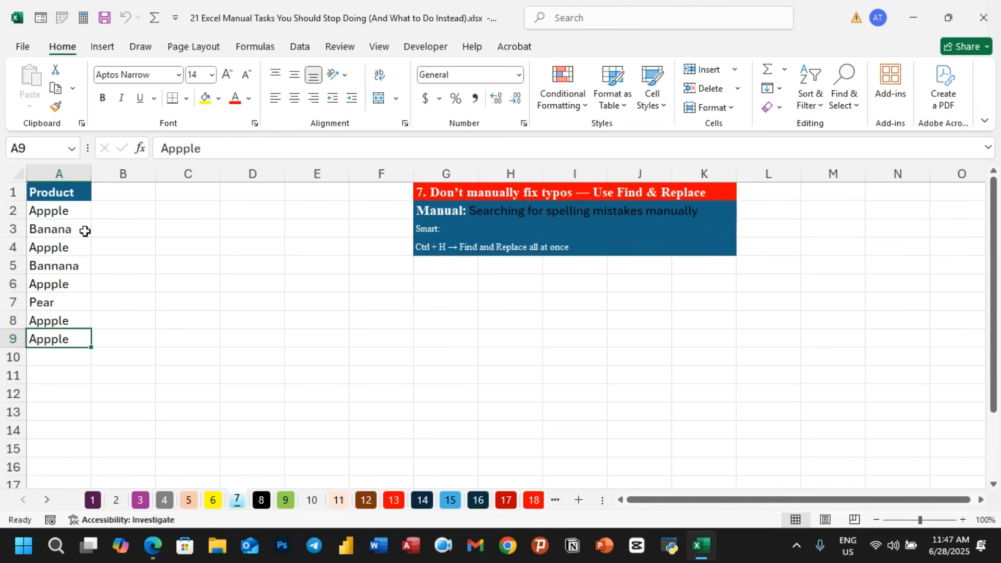
{"action": "left_click", "coordinate": [269, 291]}
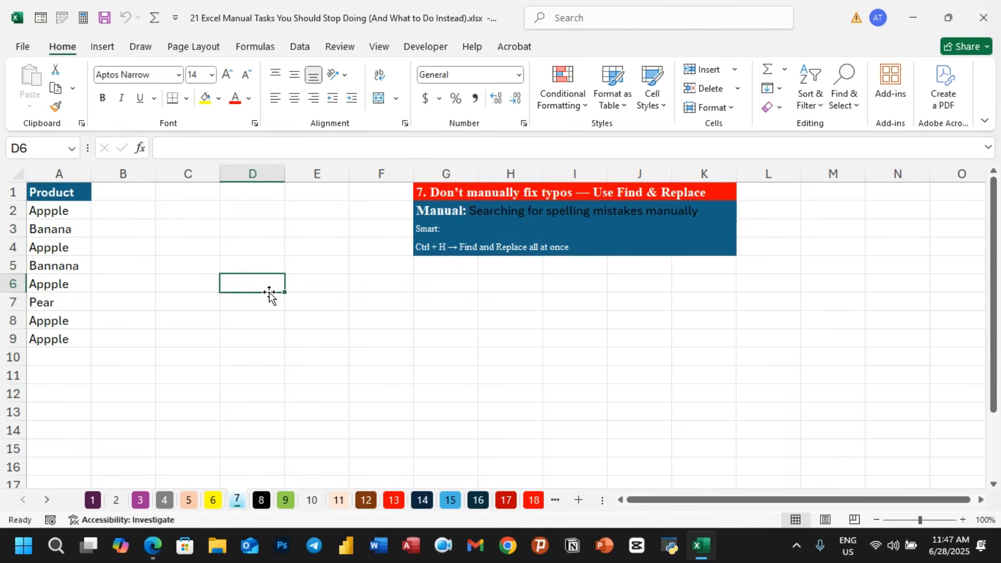
{"action": "left_click", "coordinate": [276, 307]}
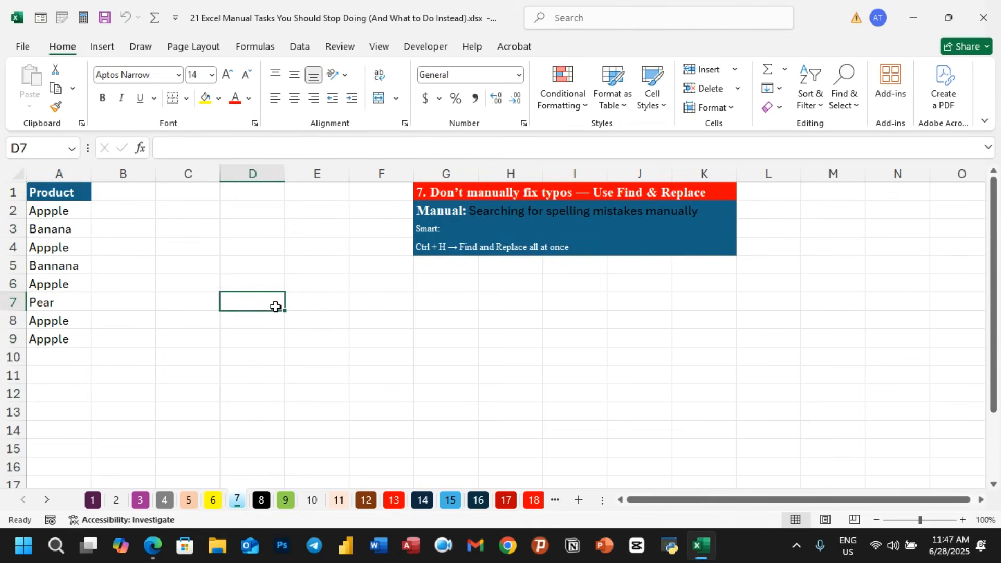
{"action": "key", "text": "ctrl+h"}
{"action": "left_click_drag", "start_coordinate": [329, 235], "coordinate": [355, 236]}
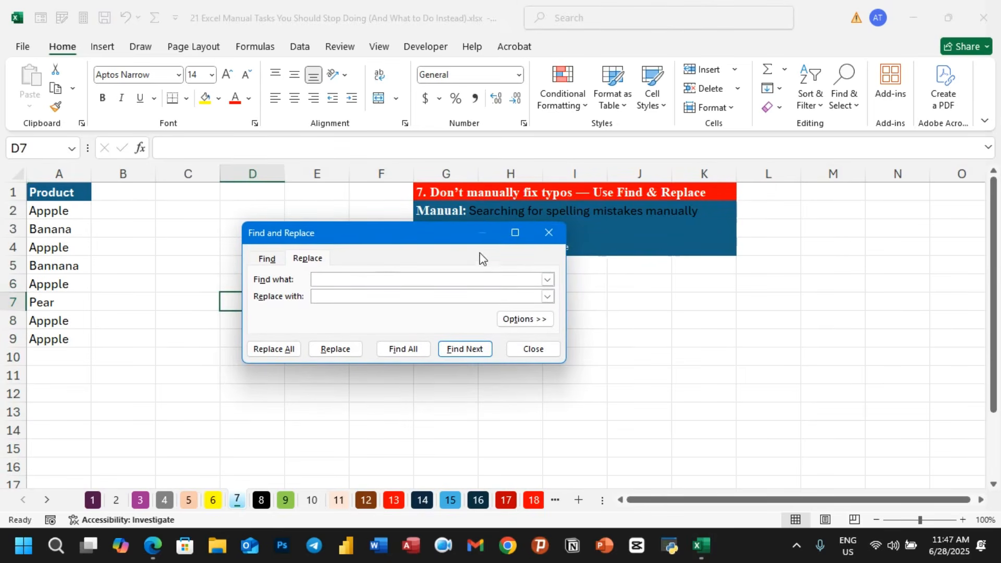
{"action": "left_click", "coordinate": [549, 233]}
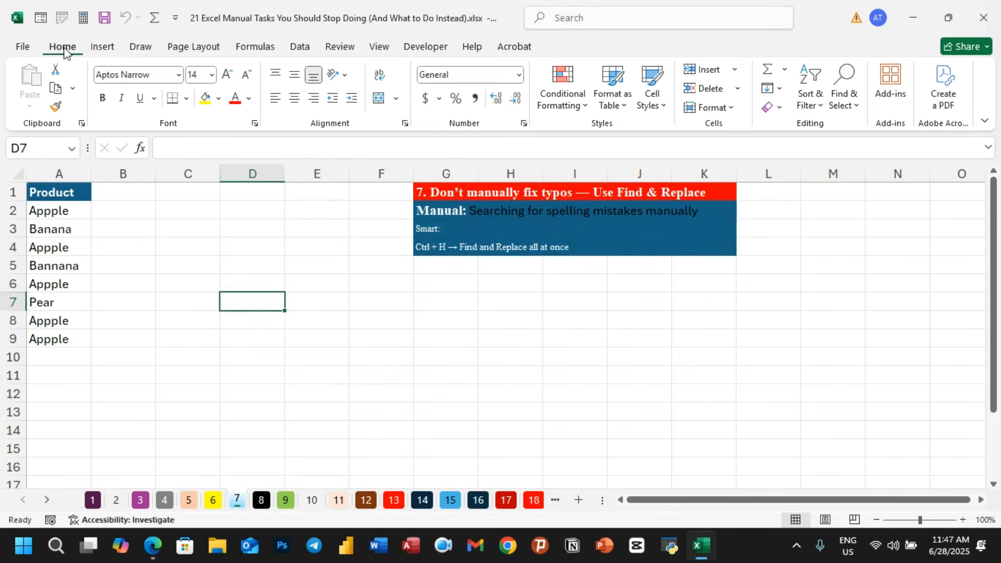
- Open the Replace dialog from Find & Select and move it beside the product list
{"action": "left_click", "coordinate": [855, 109]}
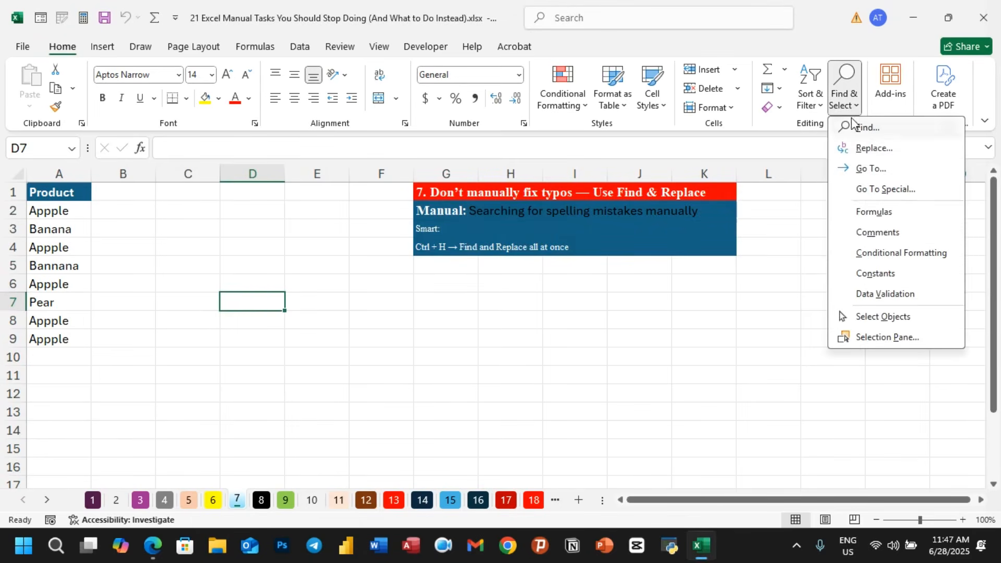
{"action": "left_click", "coordinate": [874, 150]}
{"action": "left_click_drag", "start_coordinate": [421, 243], "coordinate": [323, 258]}
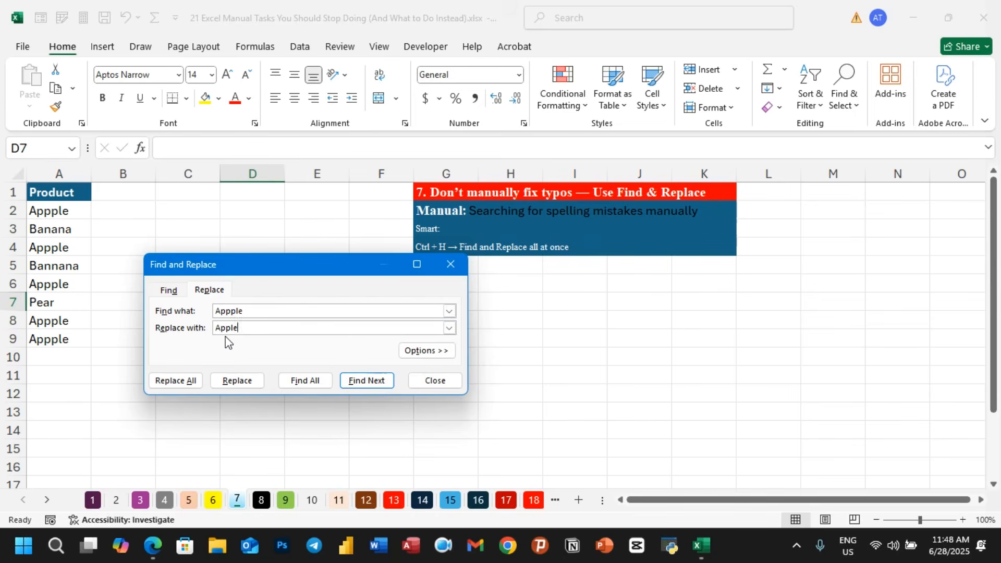
- Replace all occurrences of Appple with Apple and close the Find and Replace dialog
{"action": "left_click", "coordinate": [180, 385]}
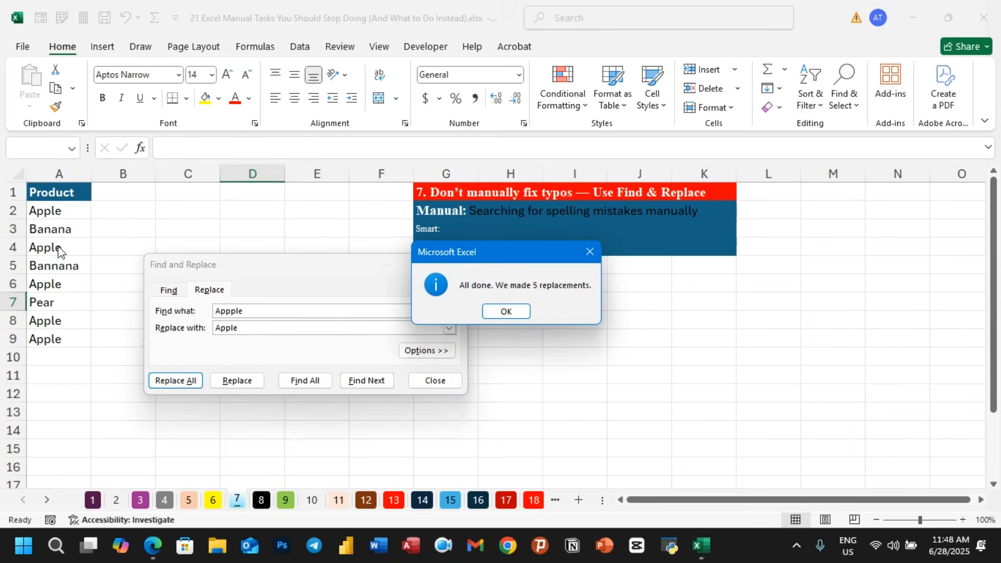
{"action": "left_click", "coordinate": [511, 310]}
{"action": "left_click", "coordinate": [432, 381]}
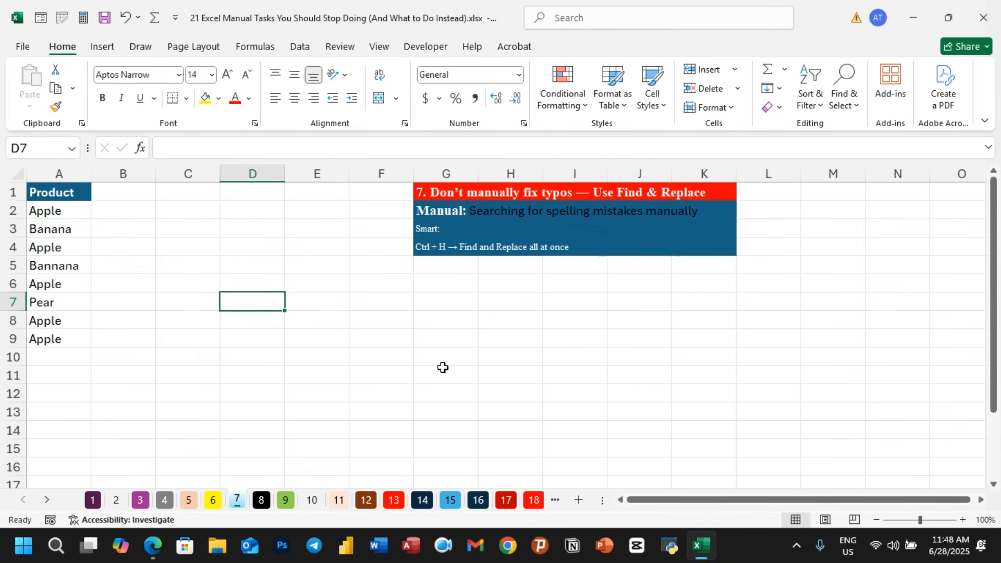
- Enter 4000 in B2, 56 in B3 and 4000 in B6 next to the products
{"action": "left_click", "coordinate": [115, 216]}
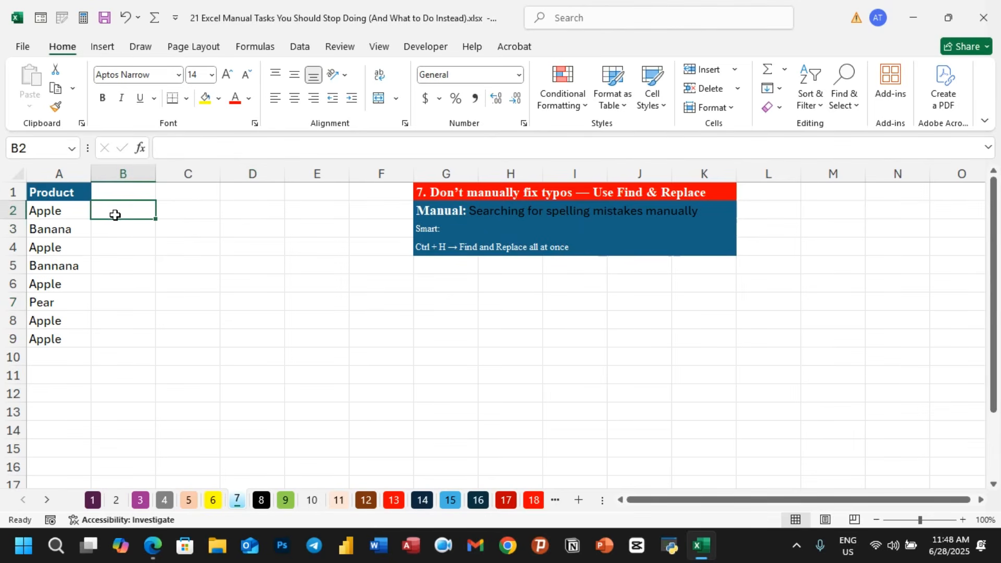
{"action": "type", "text": "400"}
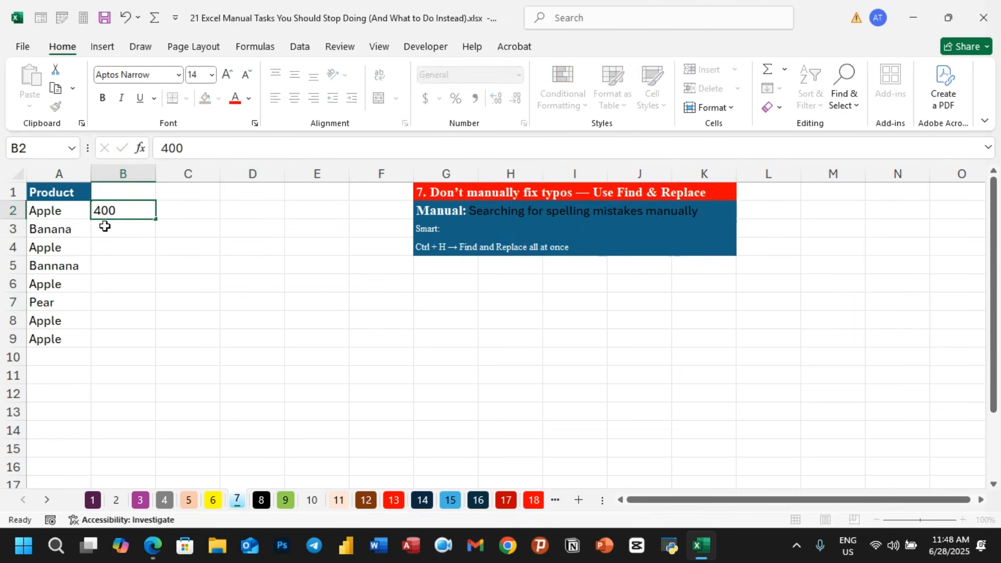
{"action": "left_click", "coordinate": [104, 225]}
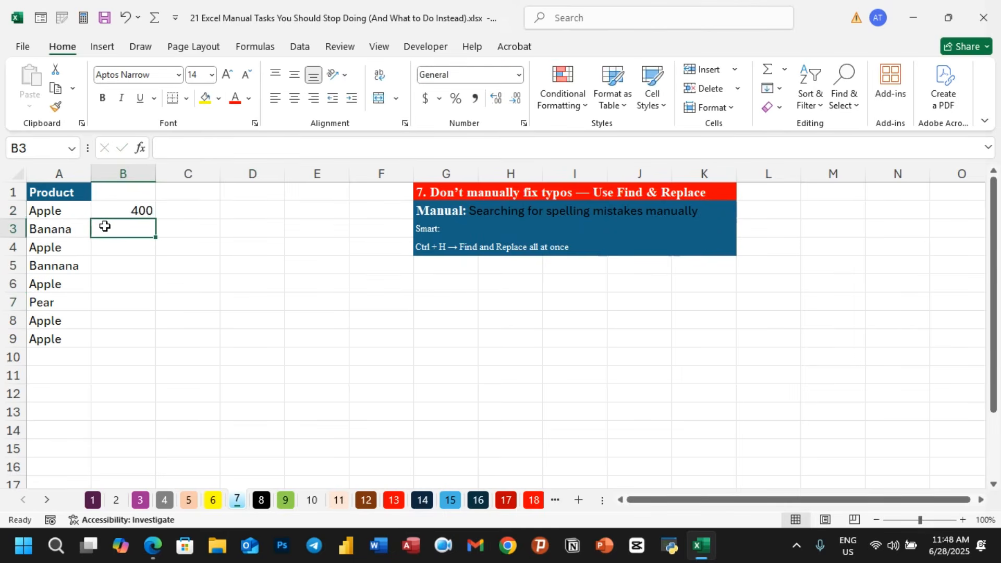
{"action": "type", "text": "56"}
{"action": "left_click", "coordinate": [105, 243]}
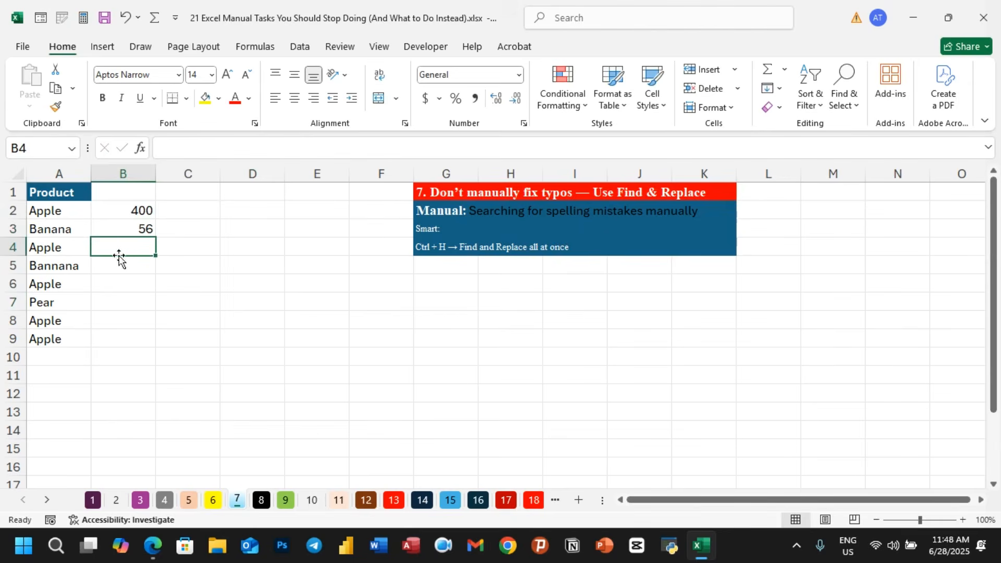
{"action": "left_click", "coordinate": [120, 278]}
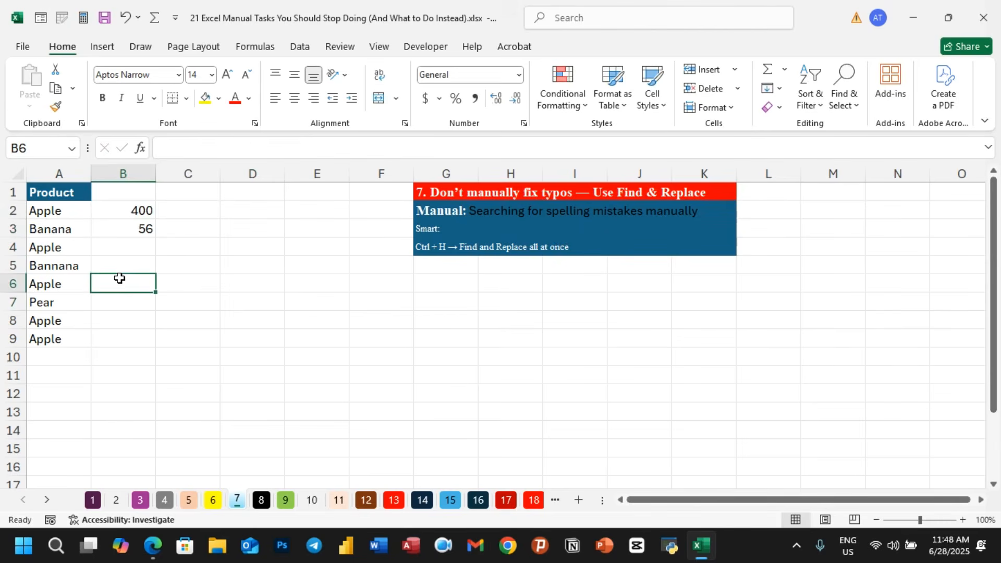
{"action": "type", "text": "4000"}
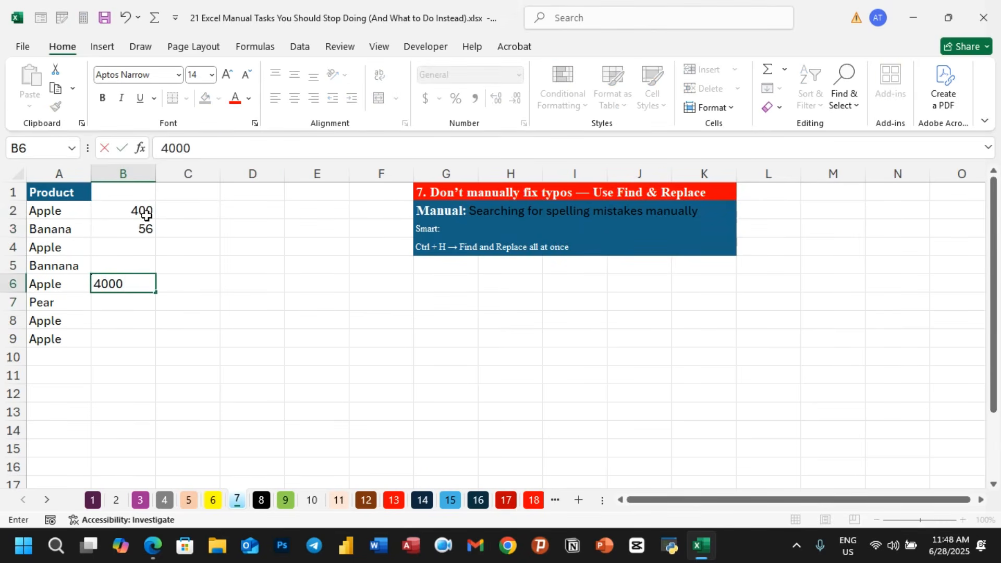
{"action": "left_click", "coordinate": [146, 215]}
{"action": "double_click", "coordinate": [146, 215]}
{"action": "type", "text": "0"}
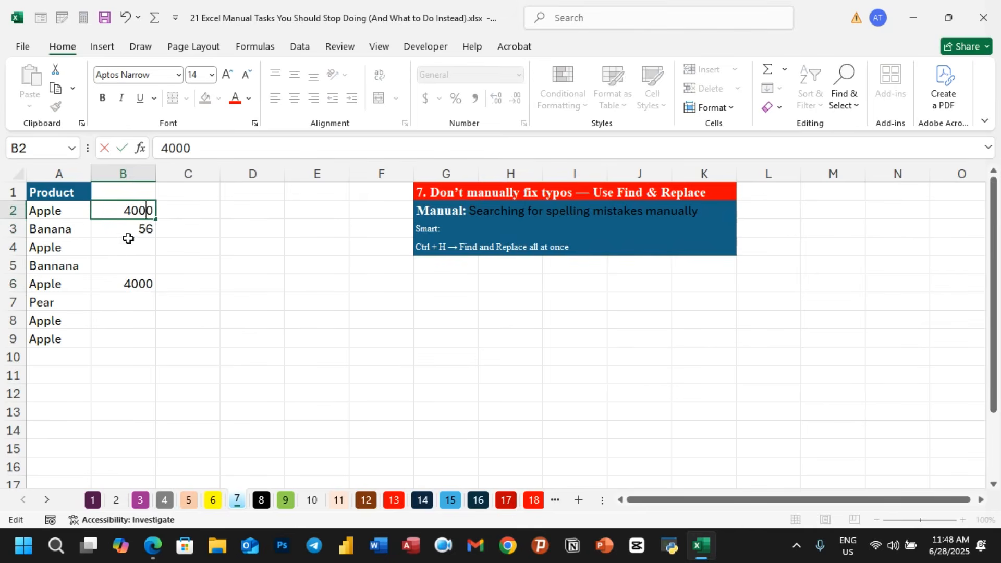
- Enter 987 in B7, and 4000 in B8, B9 and B4
{"action": "left_click", "coordinate": [127, 300]}
{"action": "type", "text": "987"}
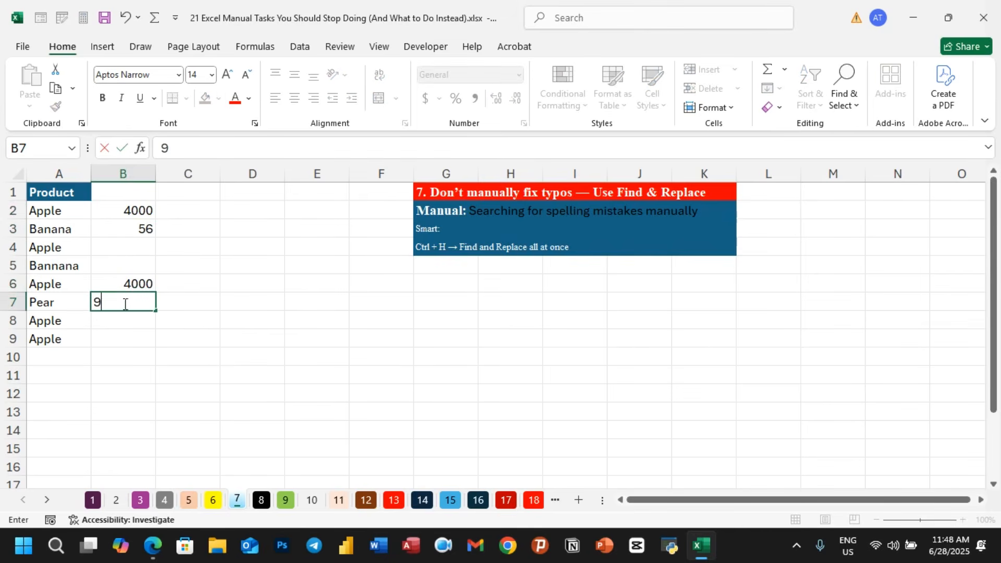
{"action": "left_click", "coordinate": [120, 318]}
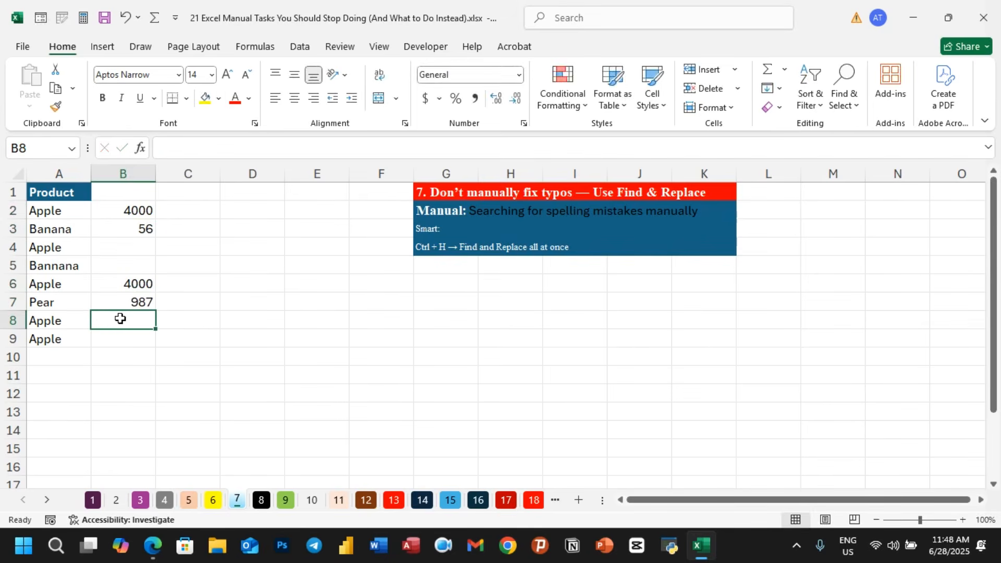
{"action": "type", "text": "4000"}
{"action": "left_click", "coordinate": [112, 338]}
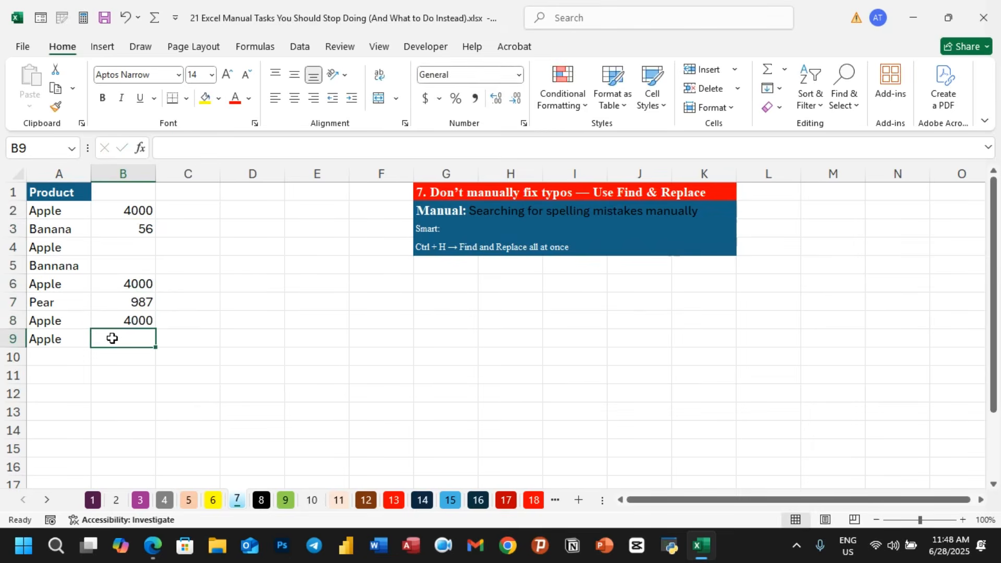
{"action": "type", "text": "4000"}
{"action": "left_click", "coordinate": [151, 358]}
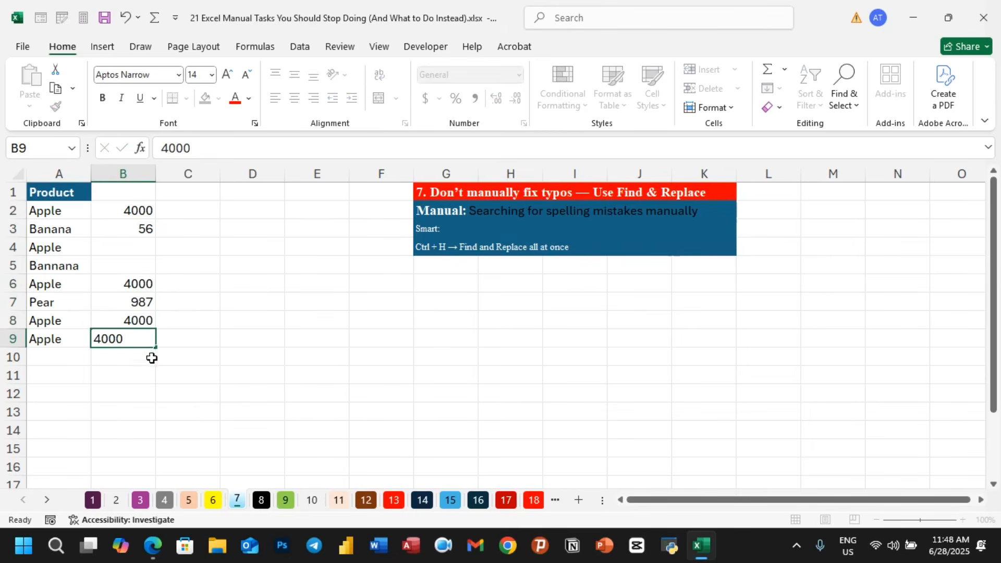
{"action": "left_click", "coordinate": [132, 247]}
{"action": "type", "text": "4000"}
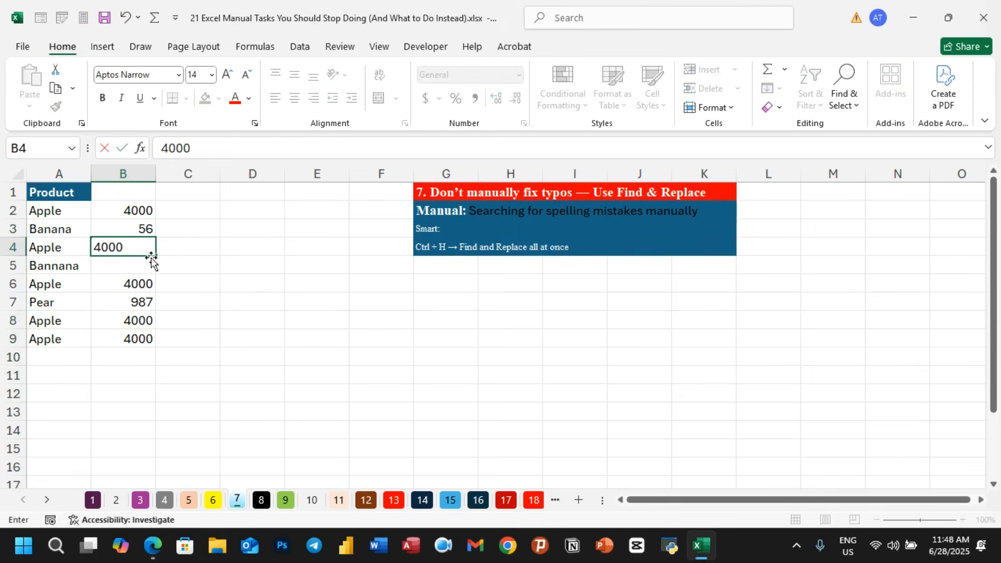
{"action": "left_click", "coordinate": [212, 306]}
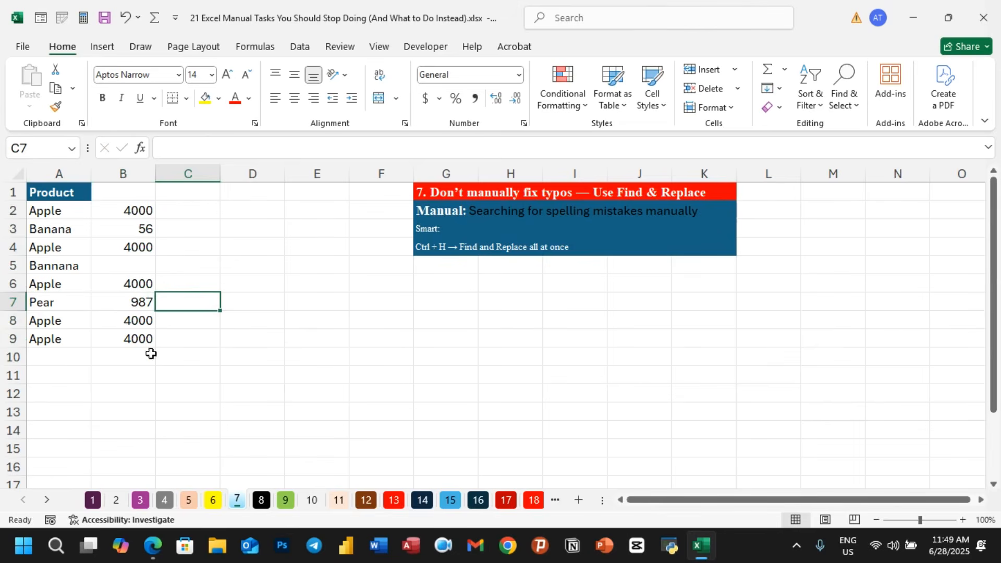
- Open the Find and Replace dialog and move it beside the product data
{"action": "left_click", "coordinate": [313, 337]}
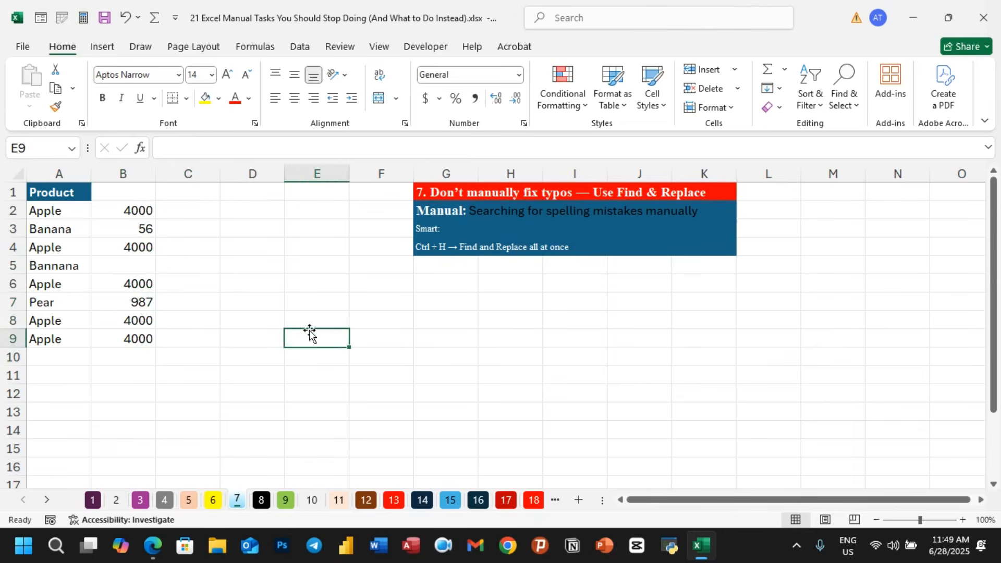
{"action": "left_click", "coordinate": [147, 214]}
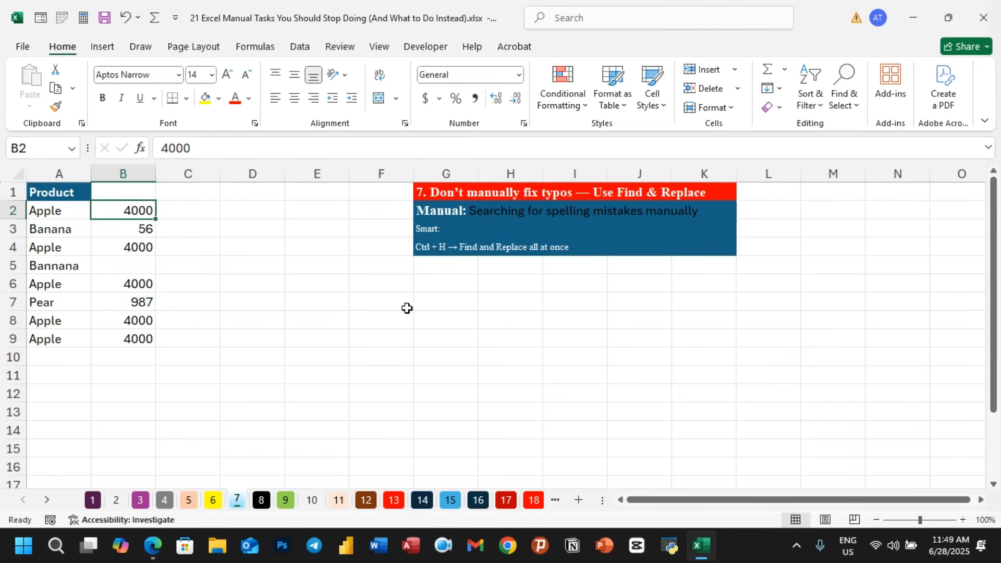
{"action": "left_click", "coordinate": [439, 377]}
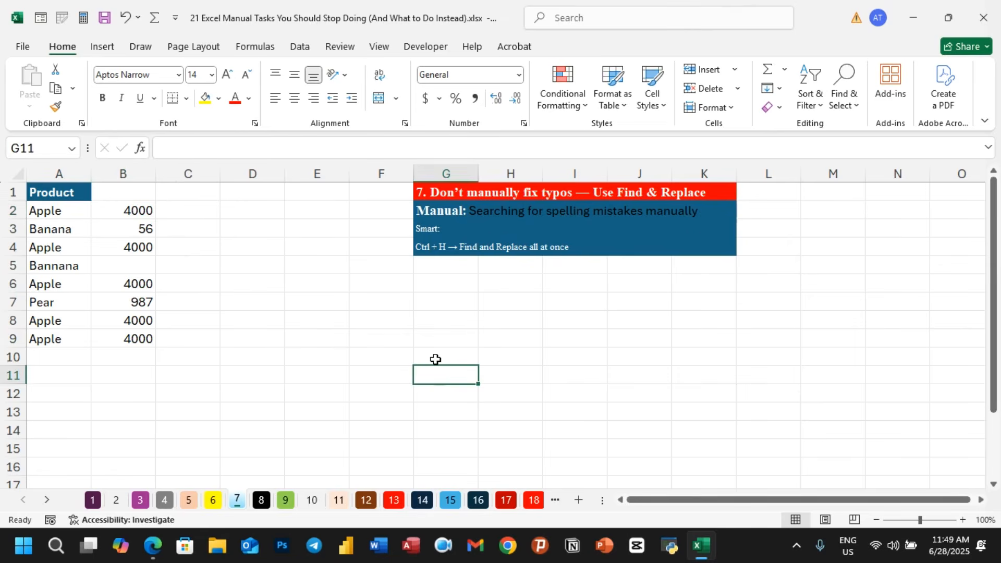
{"action": "key", "text": "ctrl+h"}
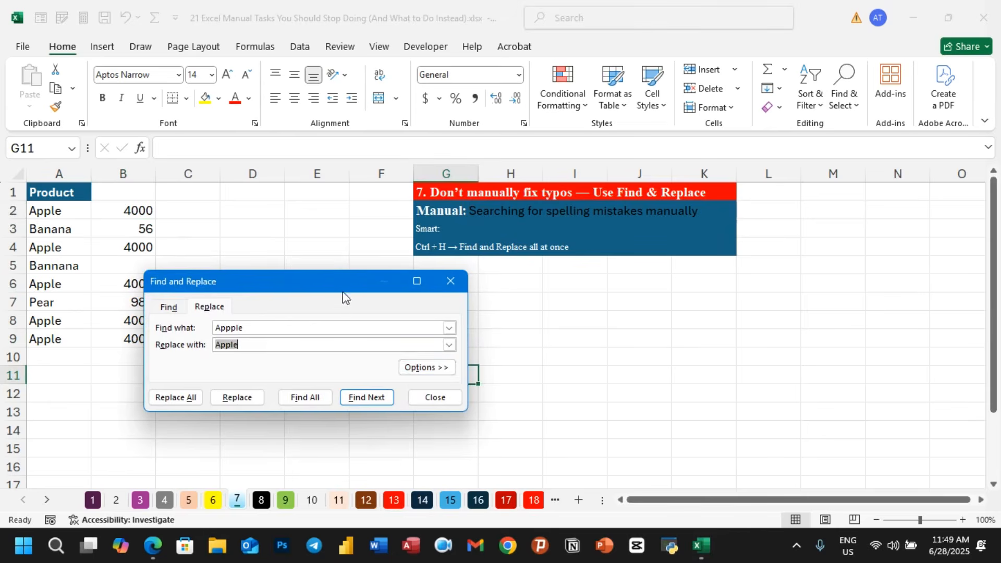
{"action": "left_click_drag", "start_coordinate": [343, 295], "coordinate": [507, 253]}
{"action": "left_click_drag", "start_coordinate": [440, 286], "coordinate": [368, 287]}
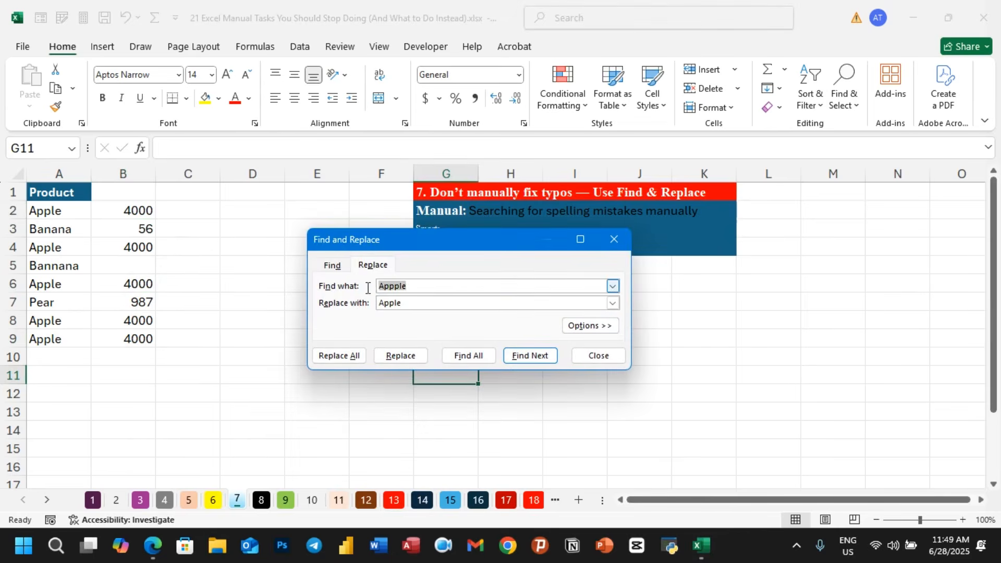
- Replace all 4000 values with 400 and close the dialog
{"action": "type", "text": "4000"}
{"action": "left_click", "coordinate": [409, 303]}
{"action": "left_click_drag", "start_coordinate": [409, 303], "coordinate": [348, 308]}
{"action": "type", "text": "400"}
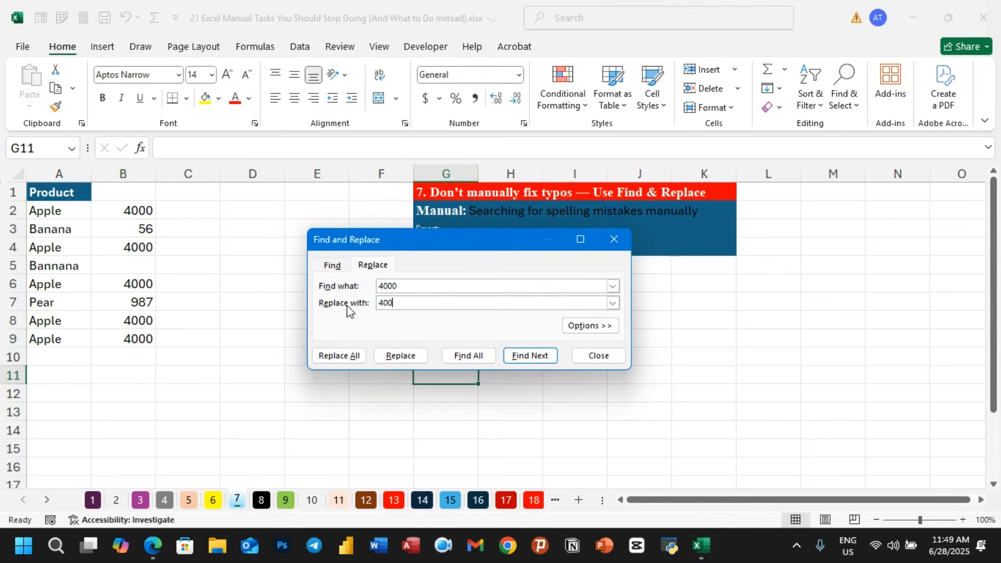
{"action": "left_click", "coordinate": [347, 357]}
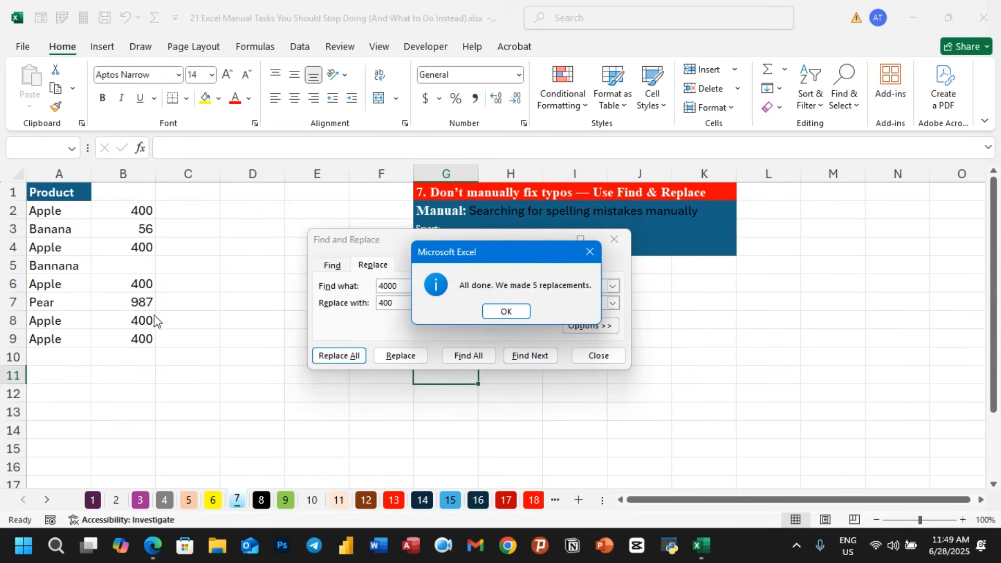
{"action": "left_click", "coordinate": [506, 311]}
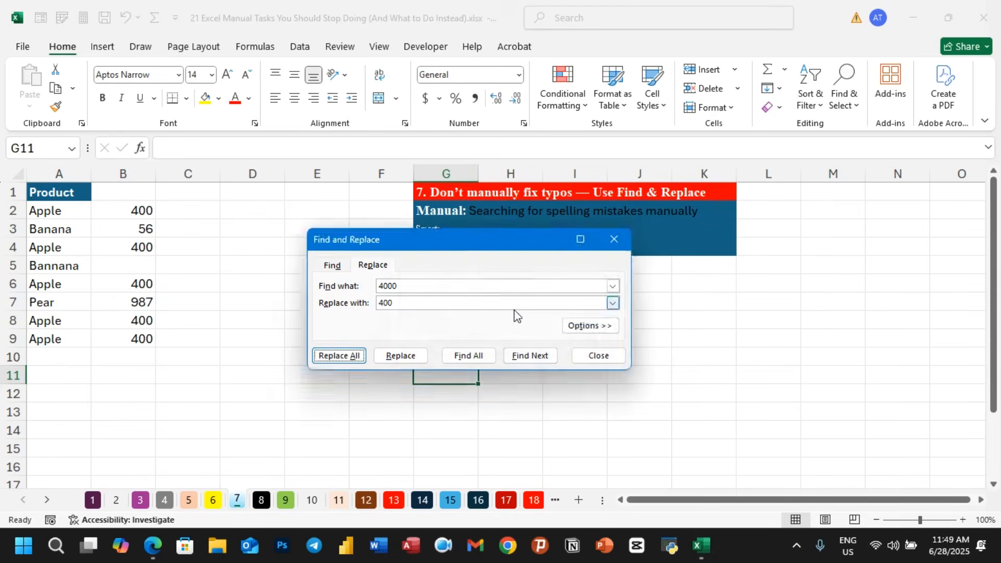
{"action": "left_click", "coordinate": [599, 356]}
{"action": "left_click", "coordinate": [472, 332]}
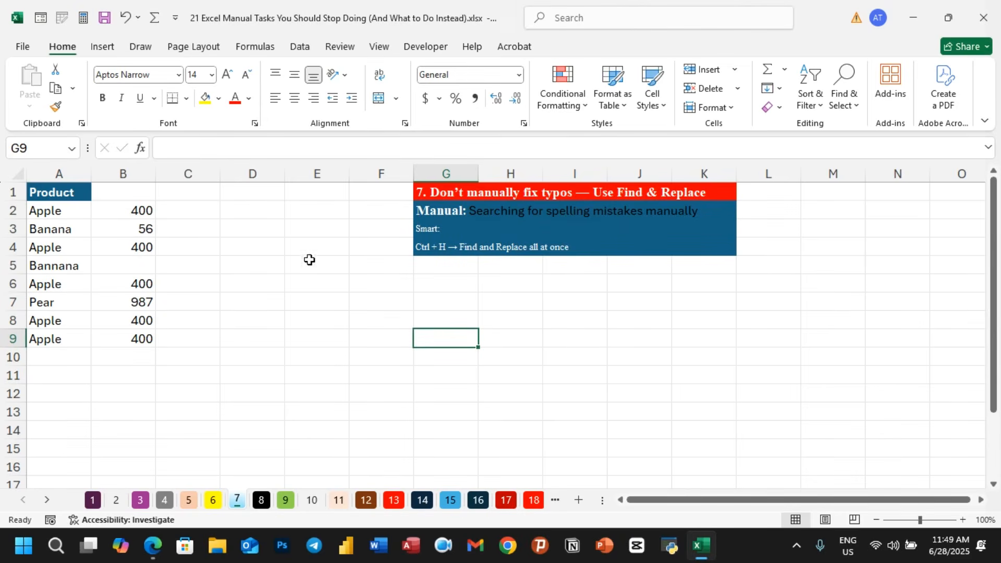
- Switch to sheet 8 and enter the formula =B2*C2 in D2 for Total Cost
{"action": "left_click", "coordinate": [262, 500]}
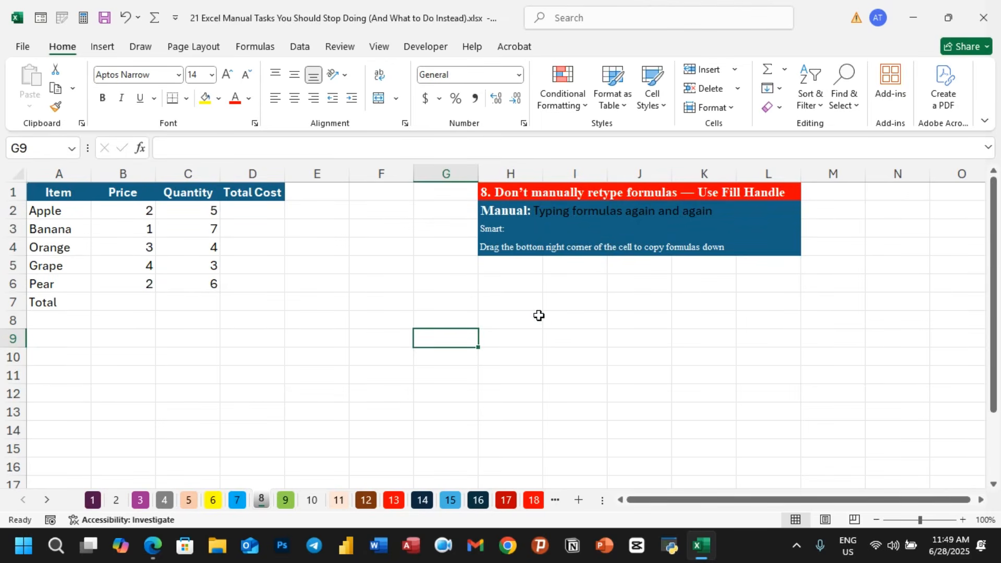
{"action": "left_click", "coordinate": [538, 316]}
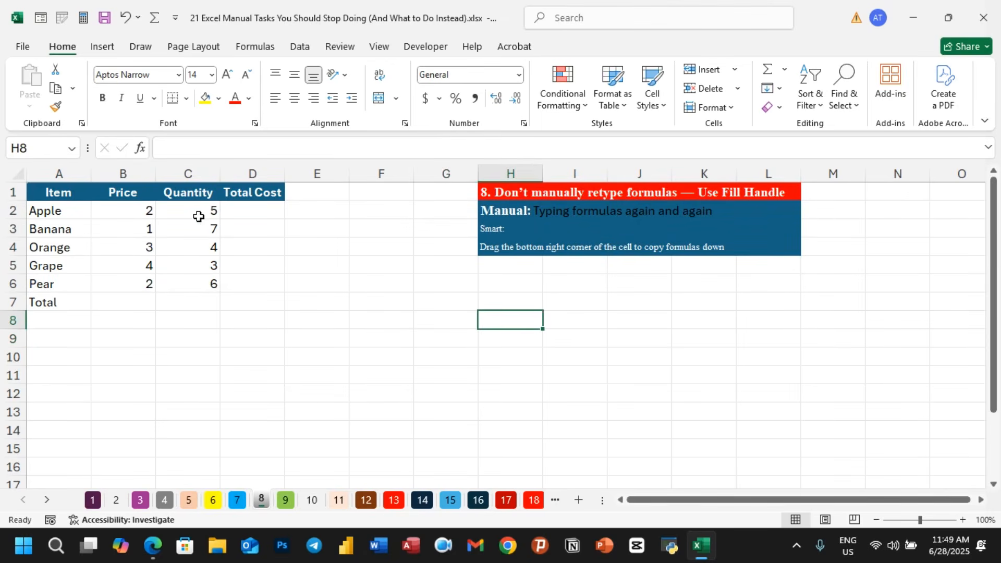
{"action": "left_click", "coordinate": [233, 213]}
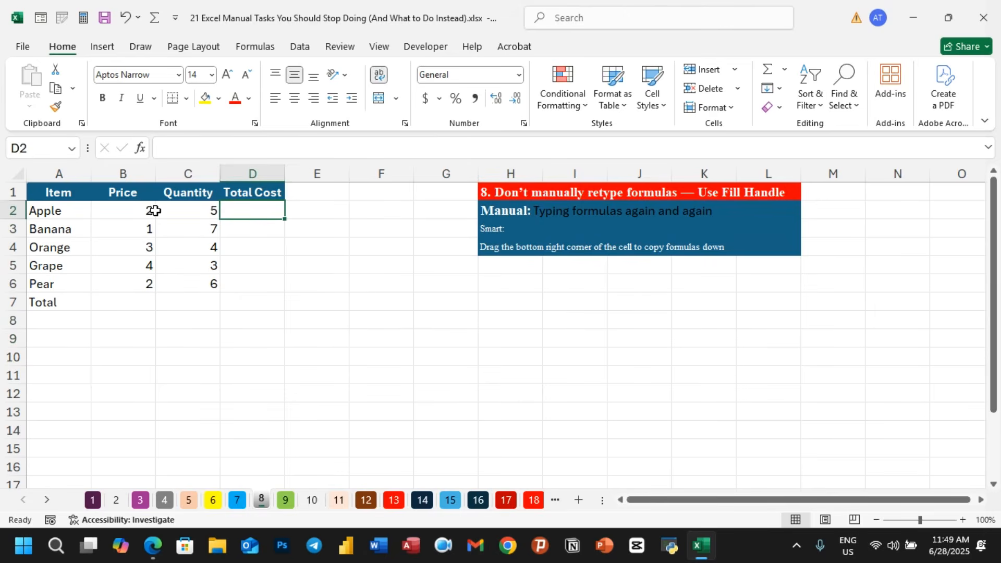
{"action": "left_click", "coordinate": [138, 211]}
{"action": "left_click", "coordinate": [181, 210]}
{"action": "left_click", "coordinate": [245, 210]}
{"action": "type", "text": "="}
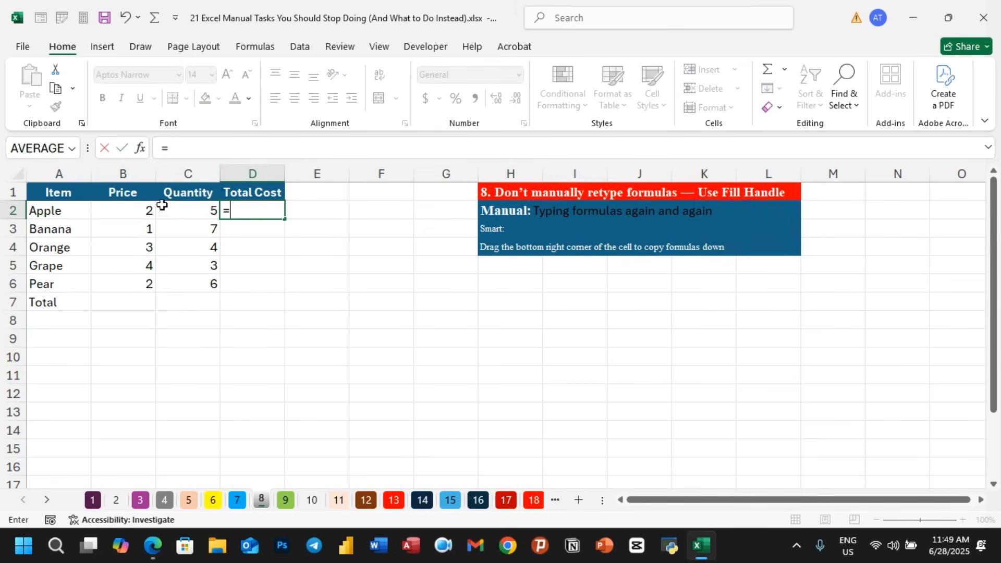
{"action": "left_click", "coordinate": [134, 211]}
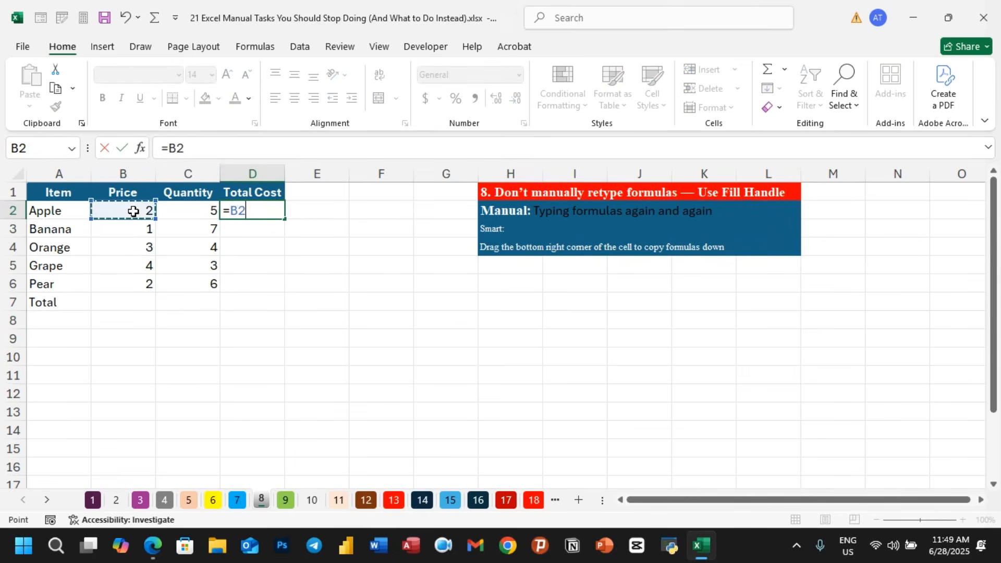
{"action": "type", "text": "*"}
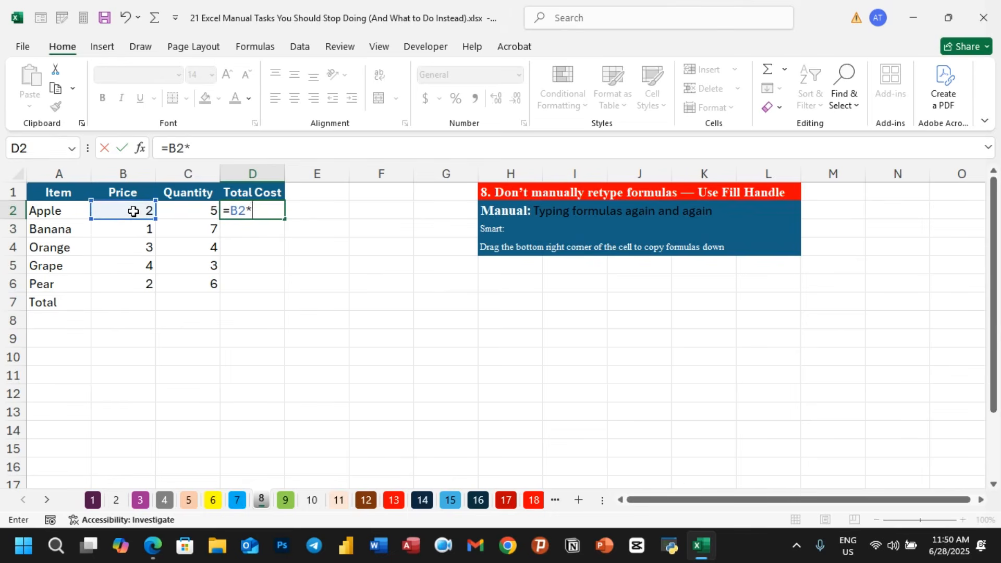
{"action": "left_click", "coordinate": [196, 218]}
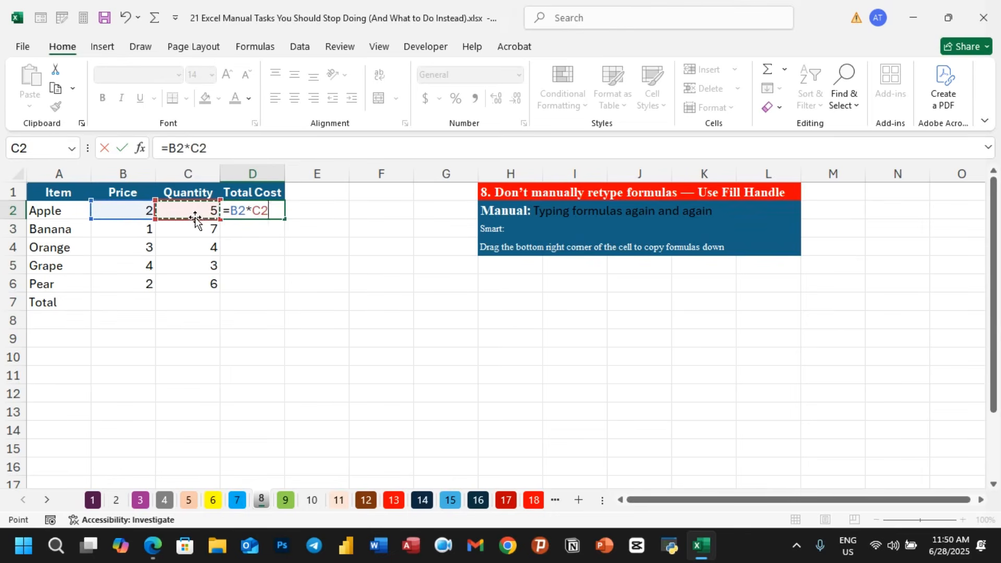
{"action": "key", "text": "Return"}
- Copy the D2 formula down to D6 using the fill handle
{"action": "left_click", "coordinate": [275, 210]}
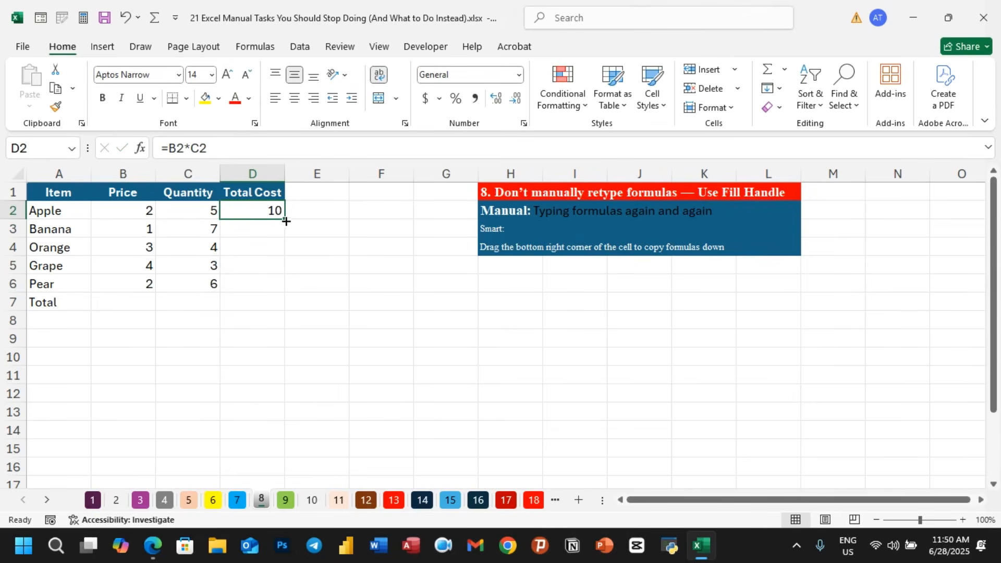
{"action": "left_click_drag", "start_coordinate": [284, 221], "coordinate": [281, 285]}
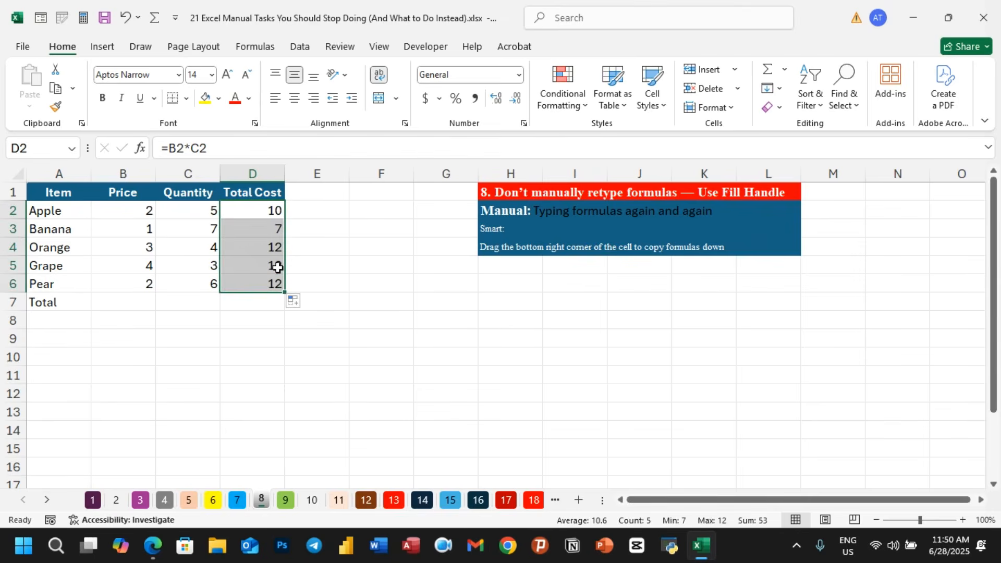
{"action": "left_click", "coordinate": [342, 279]}
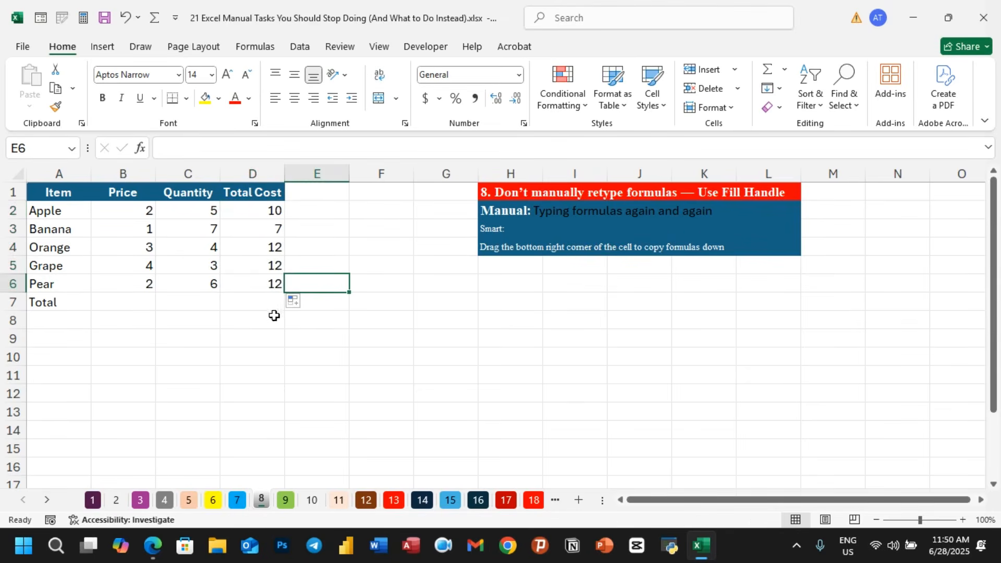
{"action": "left_click", "coordinate": [136, 303]}
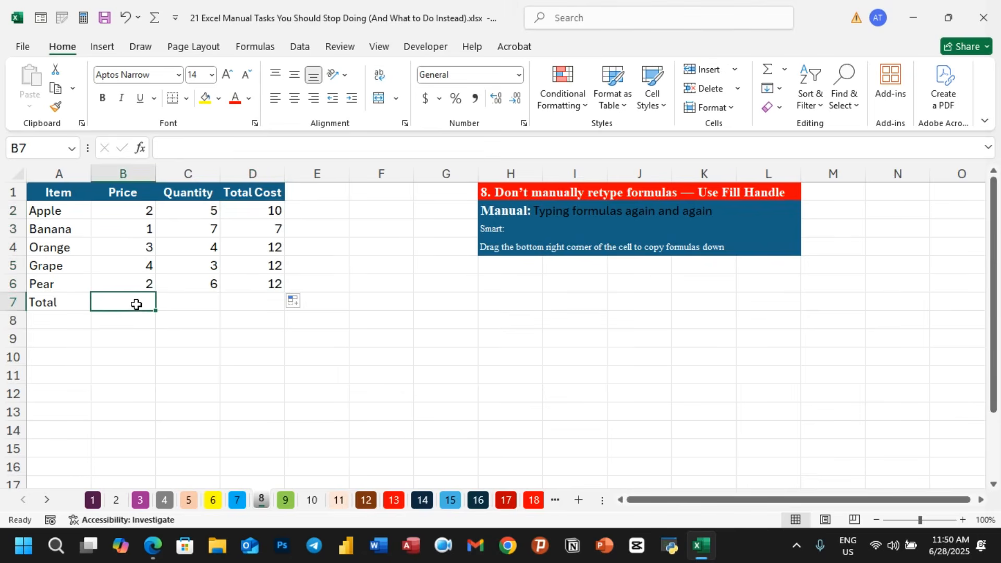
- Enter =SUM(B2:B6) in B7 to total the Price column
{"action": "type", "text": "=sum"}
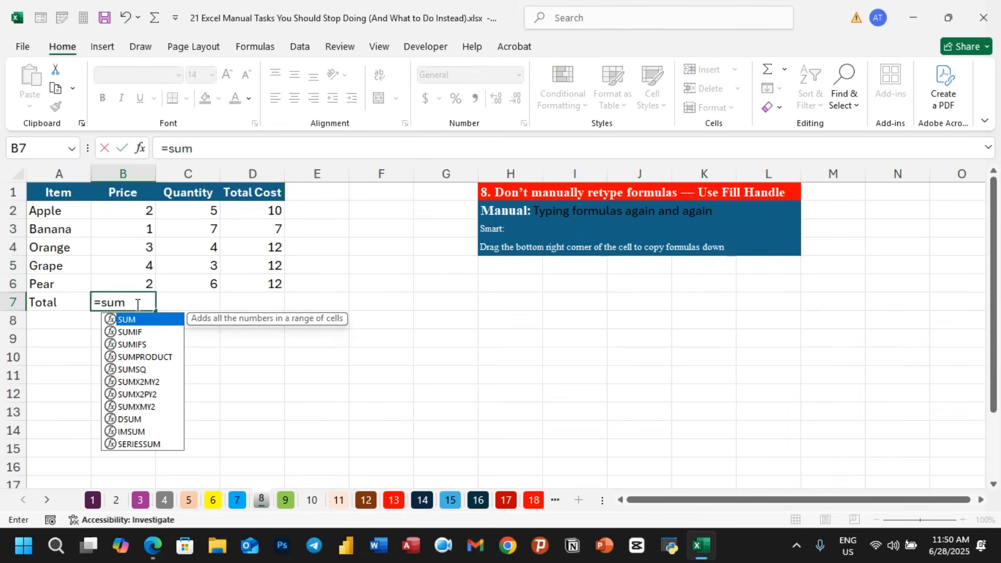
{"action": "type", "text": "("}
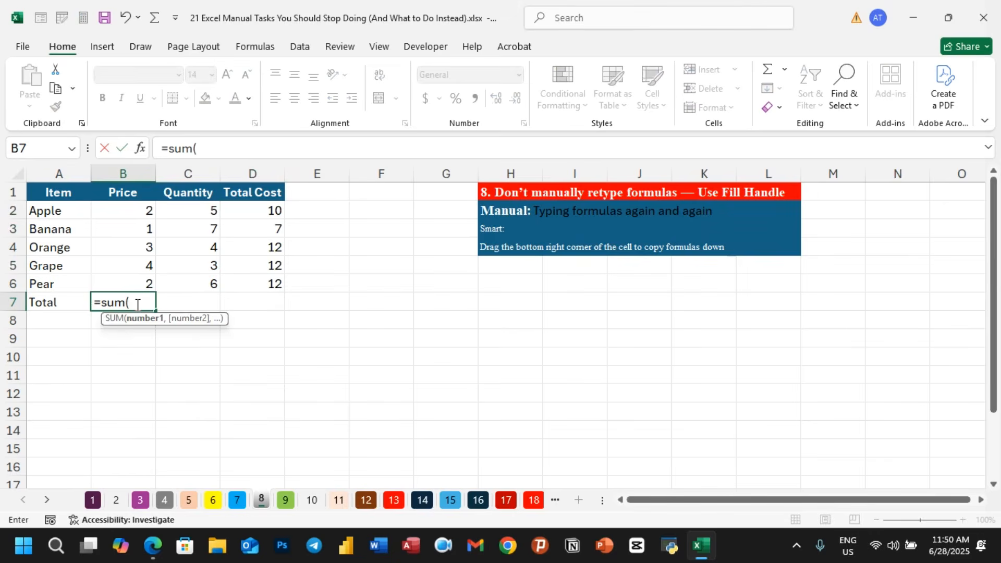
{"action": "left_click_drag", "start_coordinate": [147, 210], "coordinate": [140, 278]}
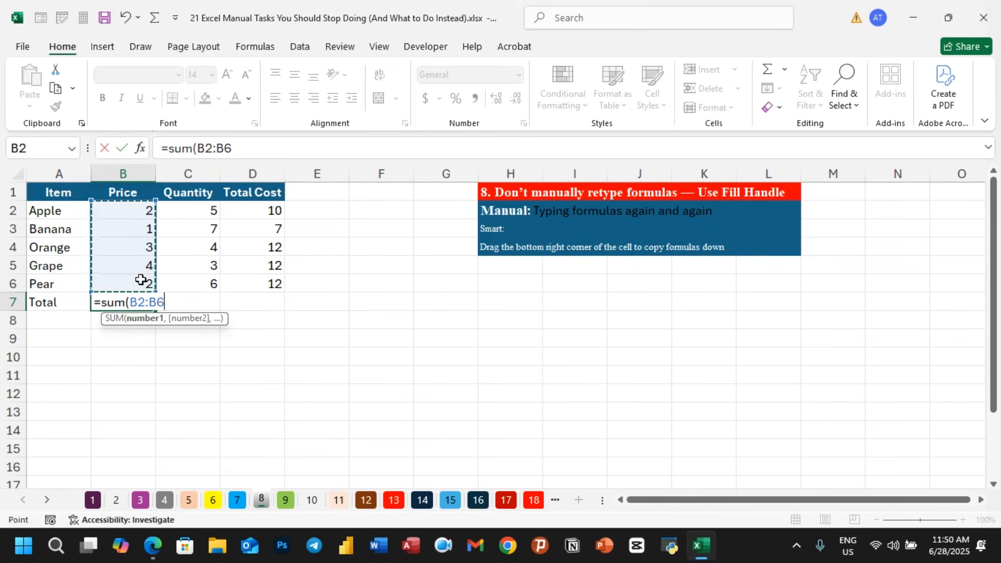
{"action": "type", "text": ")"}
{"action": "key", "text": "Return"}
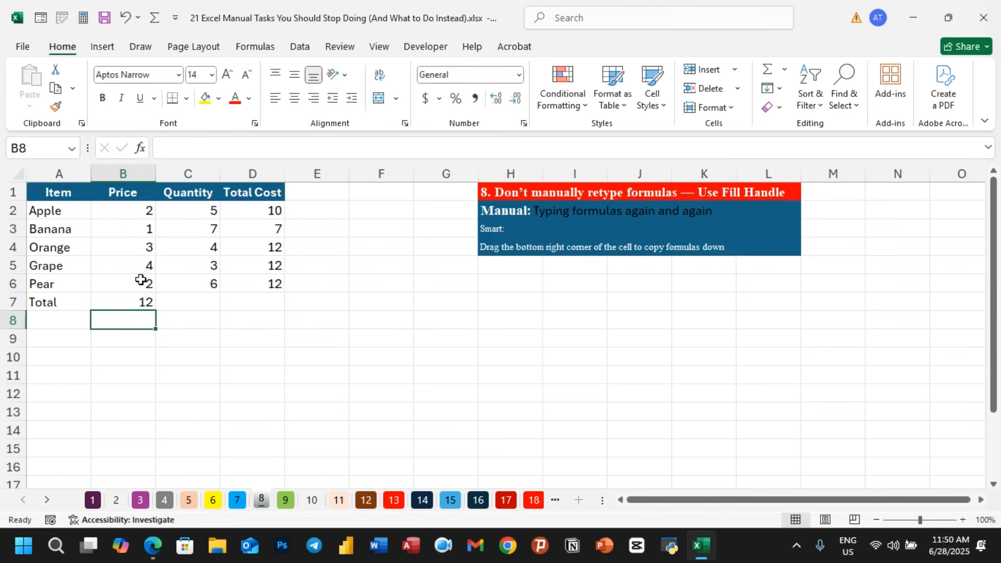
- Copy the B7 total formula across to C7 and D7 with the fill handle and check the copied formulas
{"action": "left_click", "coordinate": [143, 302]}
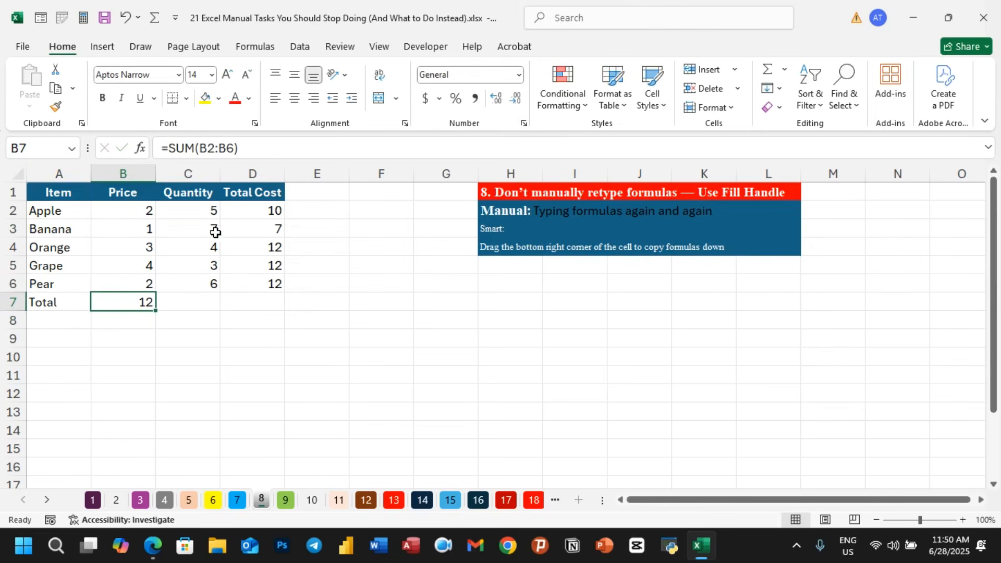
{"action": "left_click_drag", "start_coordinate": [155, 312], "coordinate": [279, 307]}
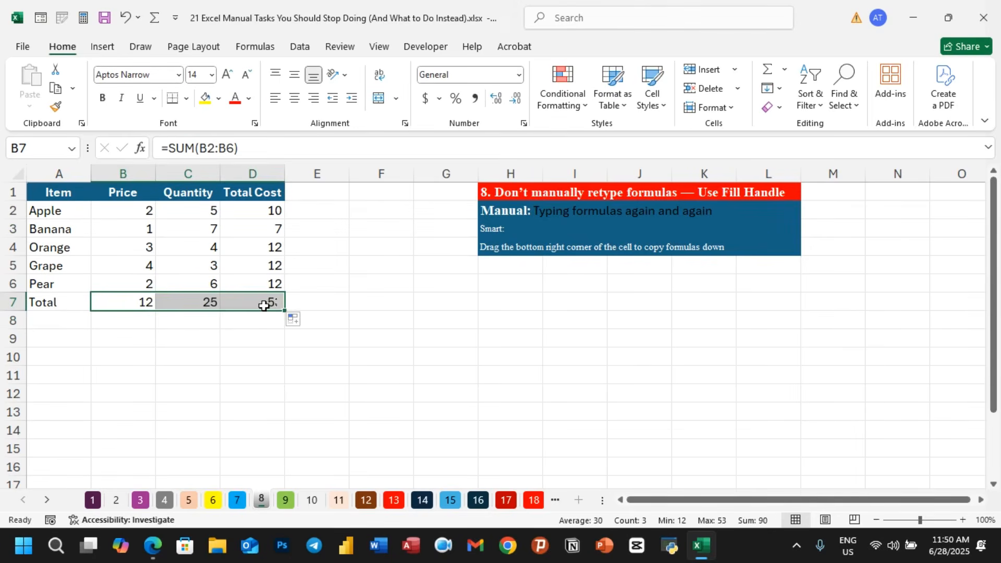
{"action": "left_click", "coordinate": [205, 302]}
{"action": "left_click", "coordinate": [281, 304]}
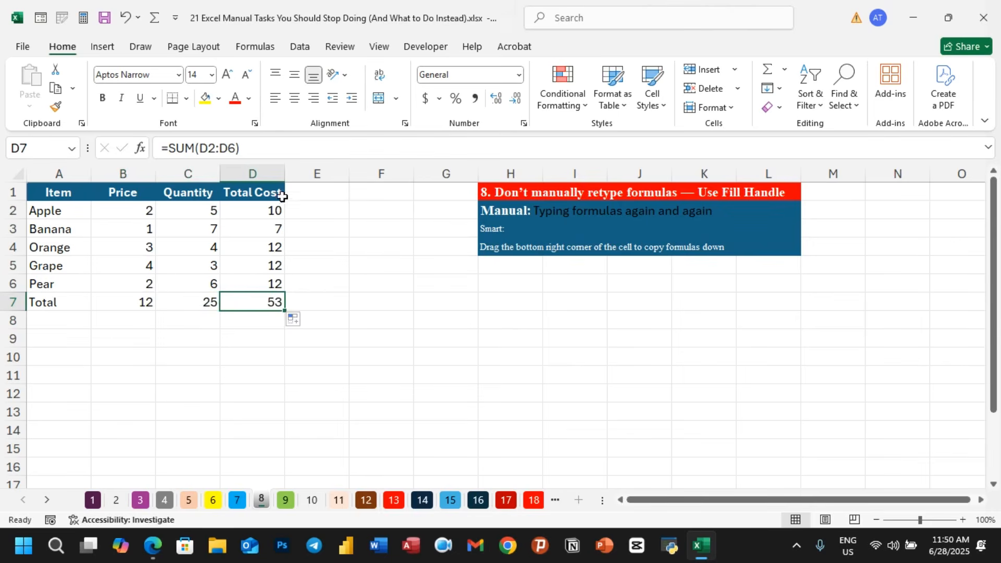
{"action": "left_click", "coordinate": [246, 358]}
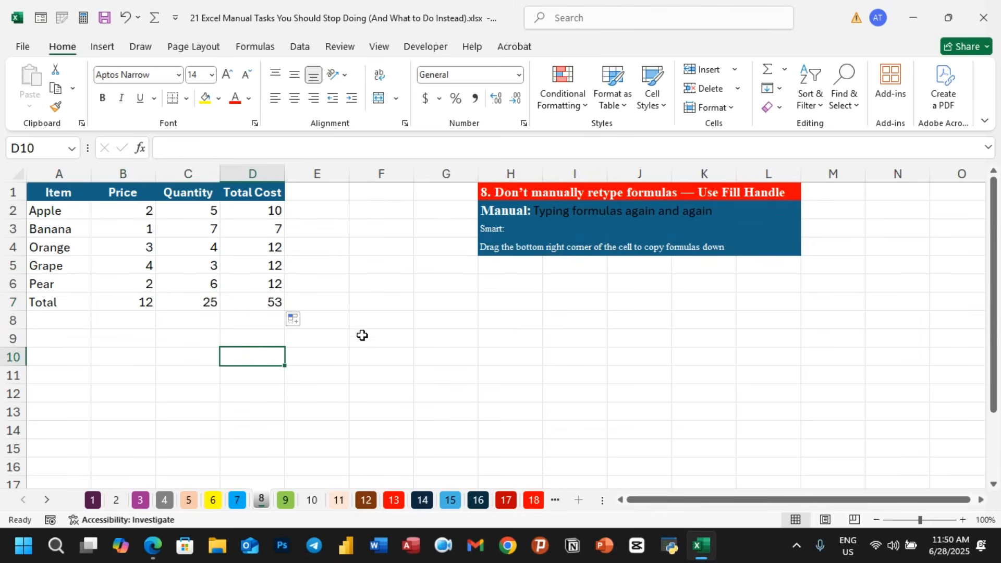
- Switch to sheet 9 and enter =IF(B2>=75,"Pass","Fail") in C2 for the Result column
{"action": "left_click", "coordinate": [286, 501]}
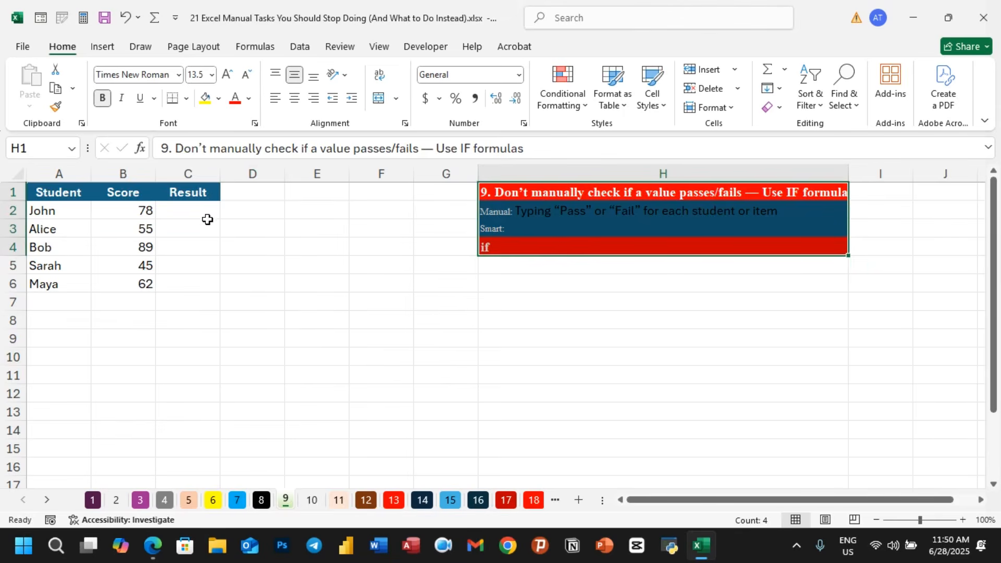
{"action": "left_click", "coordinate": [180, 210]}
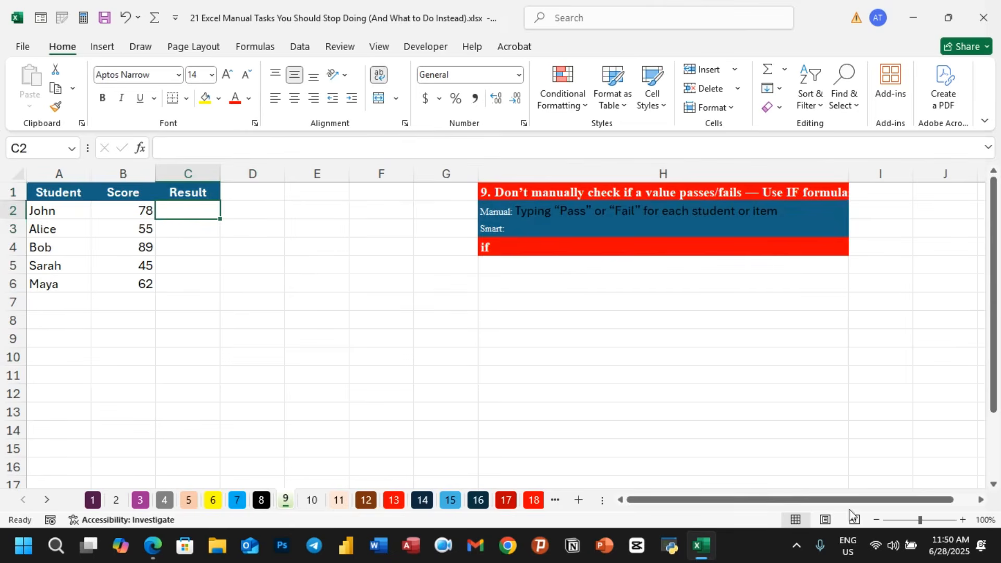
{"action": "left_click", "coordinate": [927, 520]}
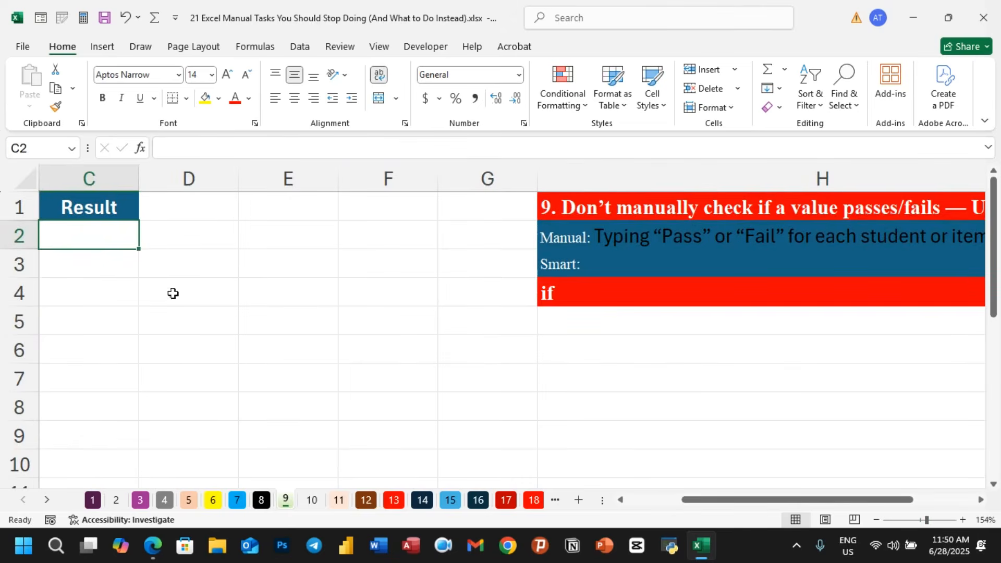
{"action": "left_click_drag", "start_coordinate": [691, 501], "coordinate": [636, 501]}
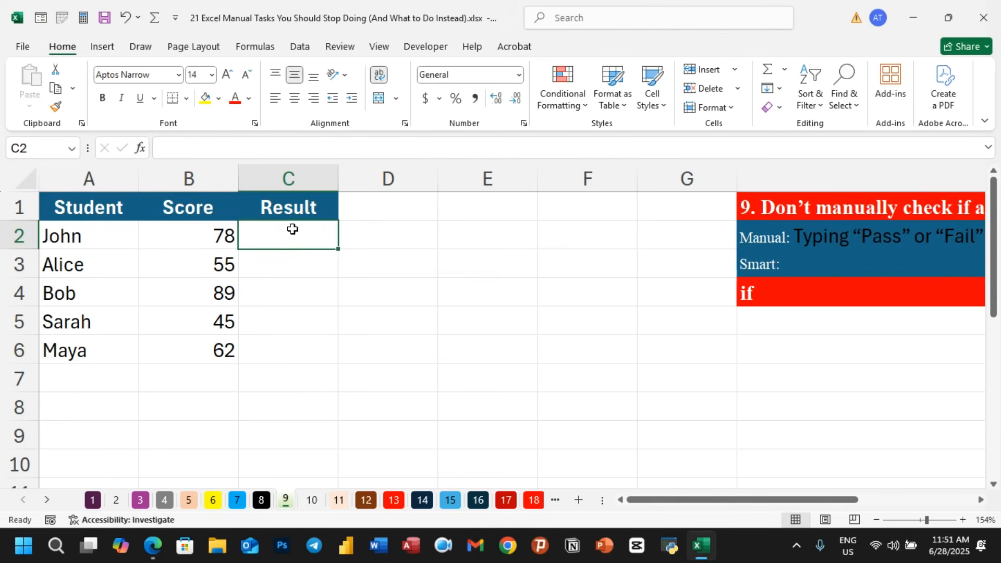
{"action": "type", "text": "=if"}
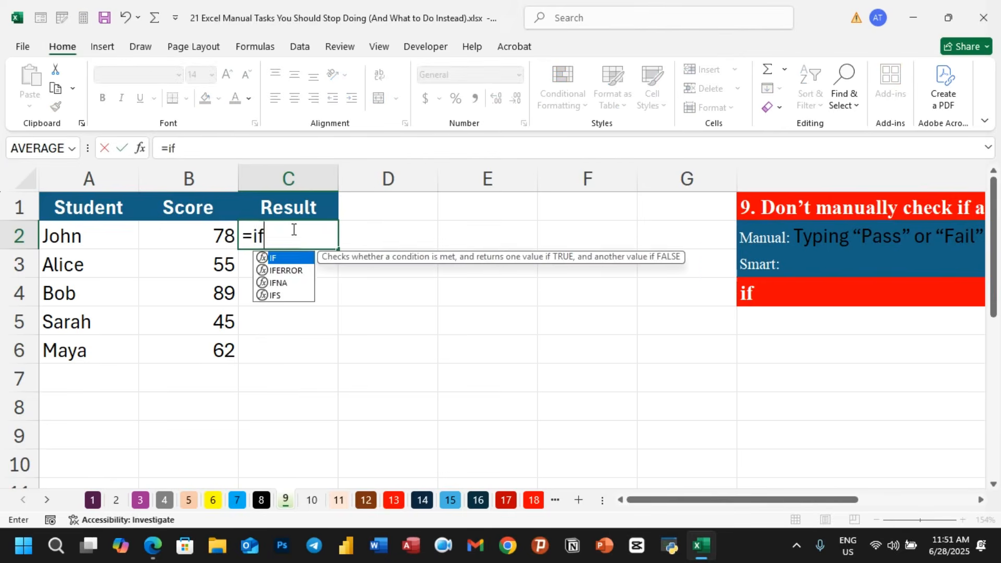
{"action": "type", "text": "("}
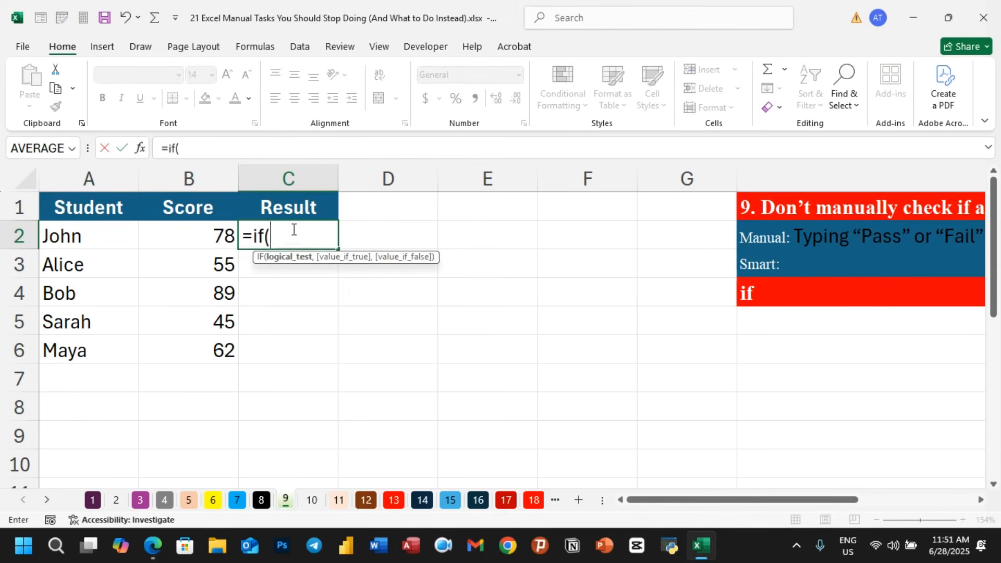
{"action": "left_click", "coordinate": [200, 237]}
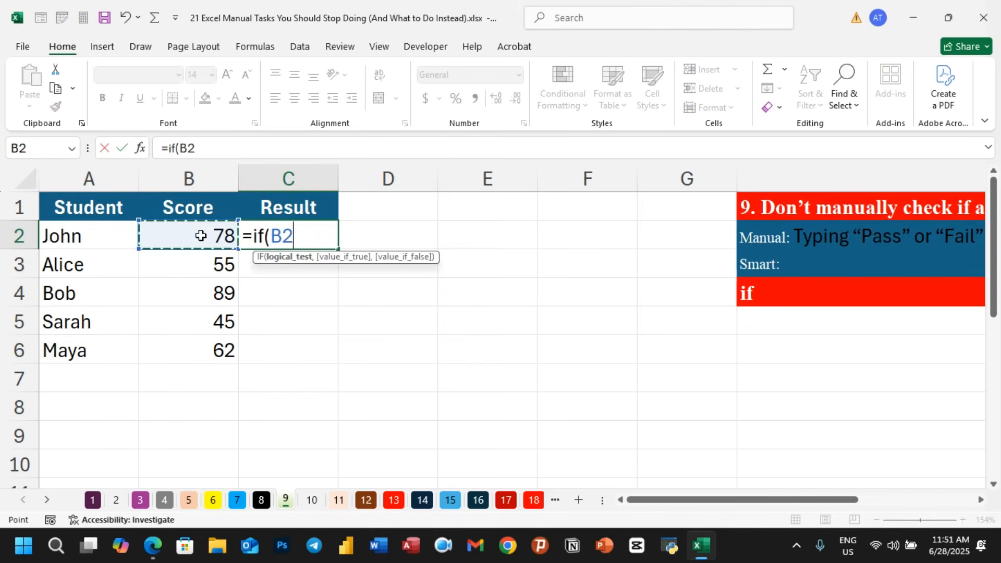
{"action": "type", "text": ">="}
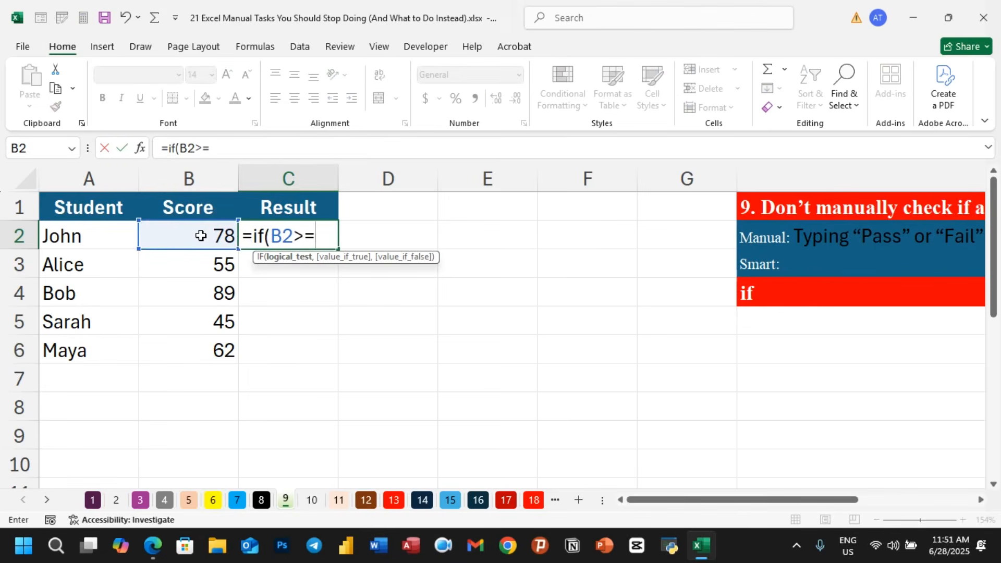
{"action": "type", "text": "75,"}
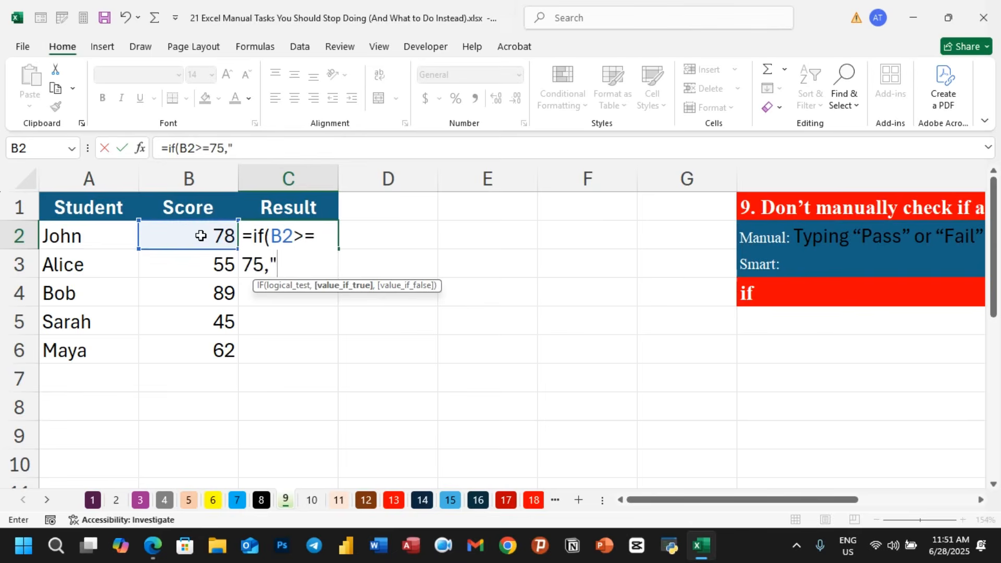
{"action": "type", "text": "Pass\""}
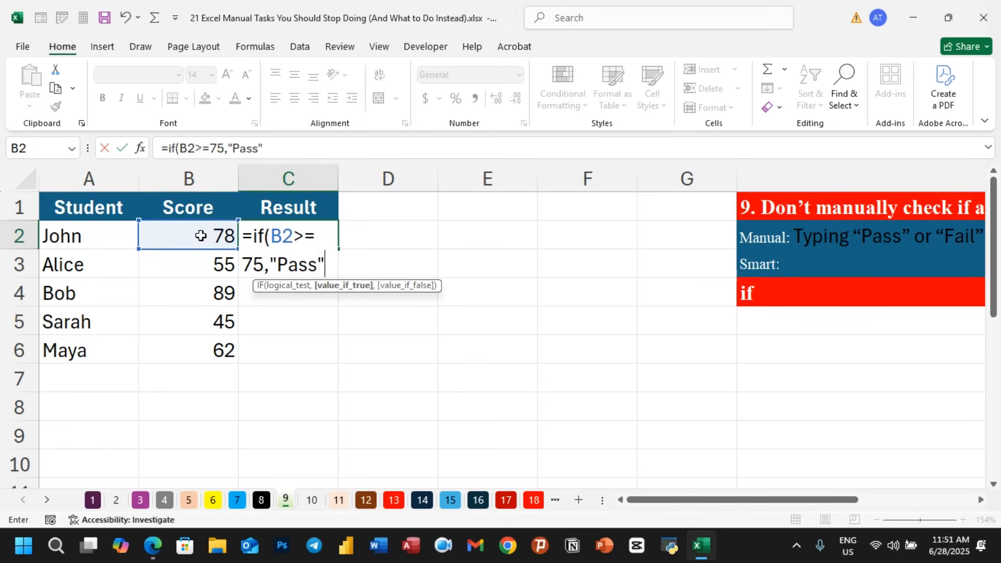
{"action": "type", "text": ","}
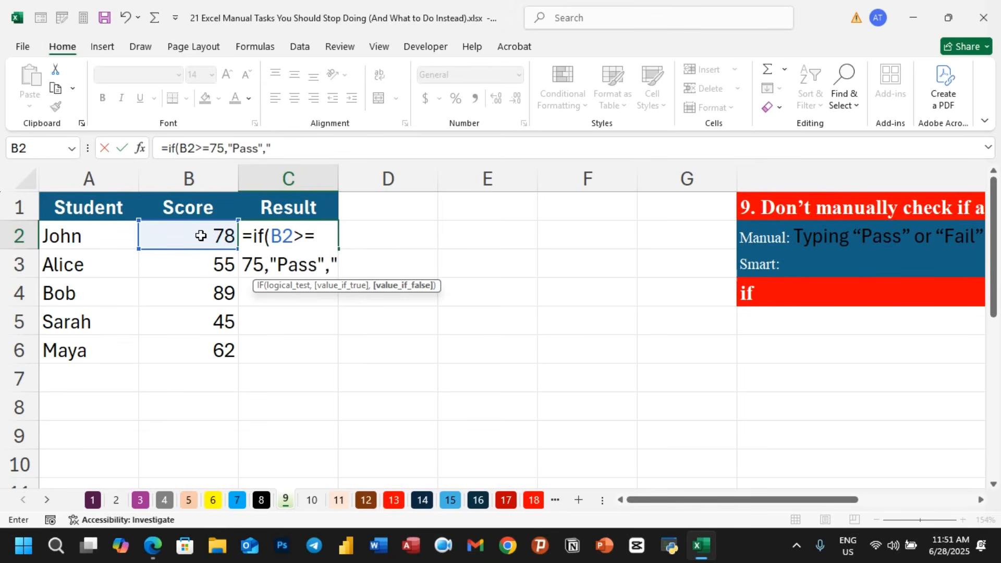
{"action": "type", "text": "\"Fai"}
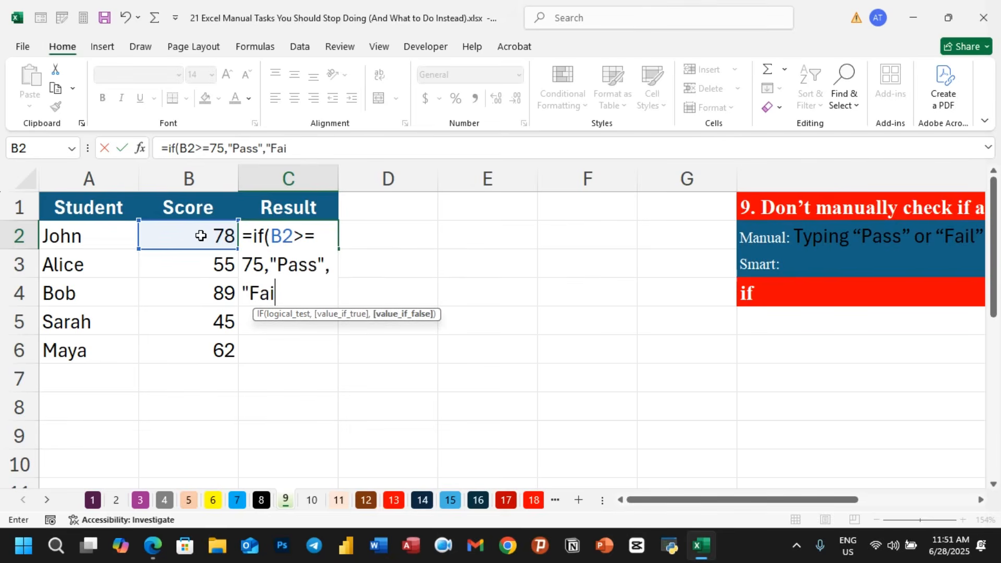
{"action": "type", "text": "l\")"}
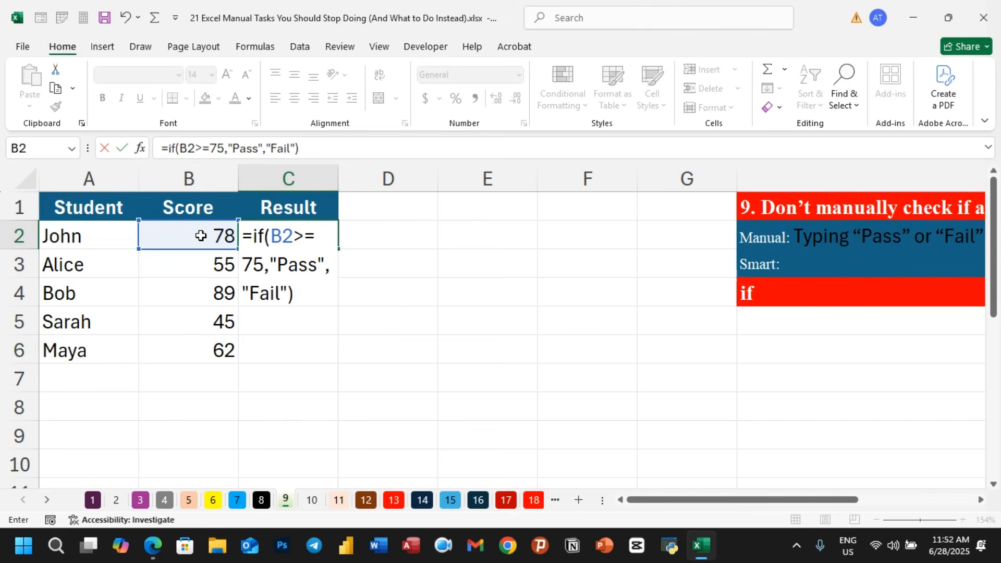
{"action": "key", "text": "Return"}
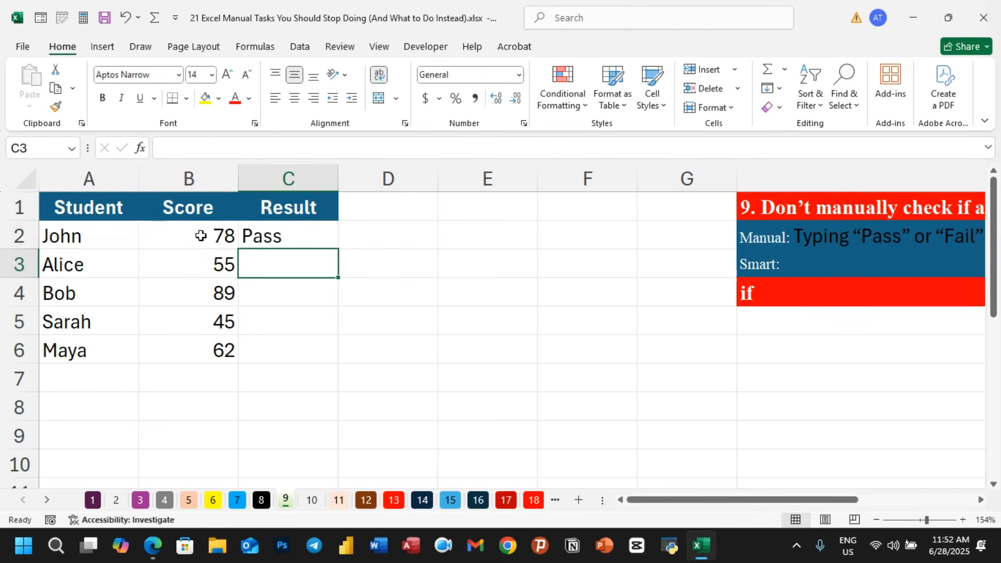
- Fill the IF formula down to C6 with the fill handle, then clear the Result cells C2 to C6
{"action": "left_click", "coordinate": [223, 235]}
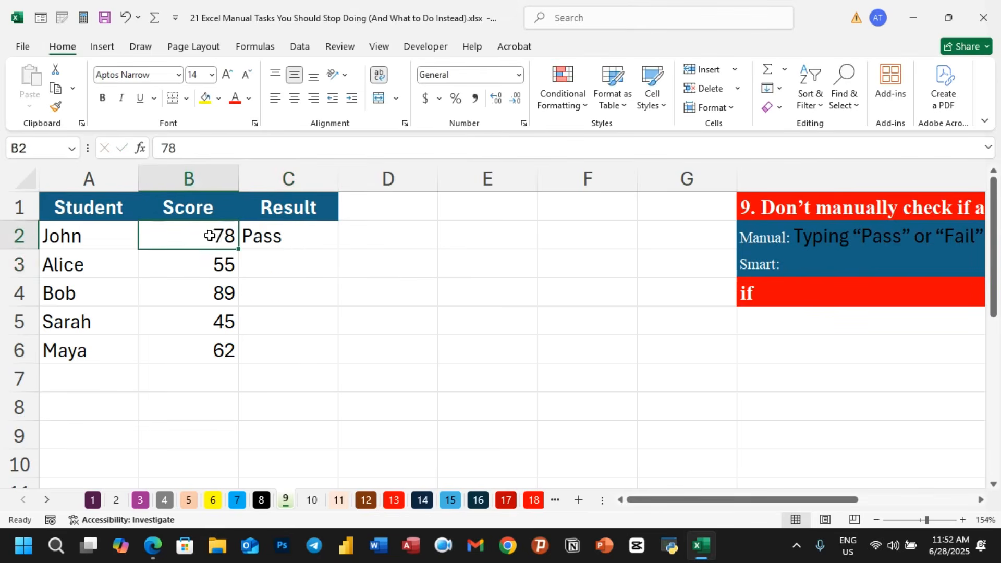
{"action": "left_click", "coordinate": [294, 235]}
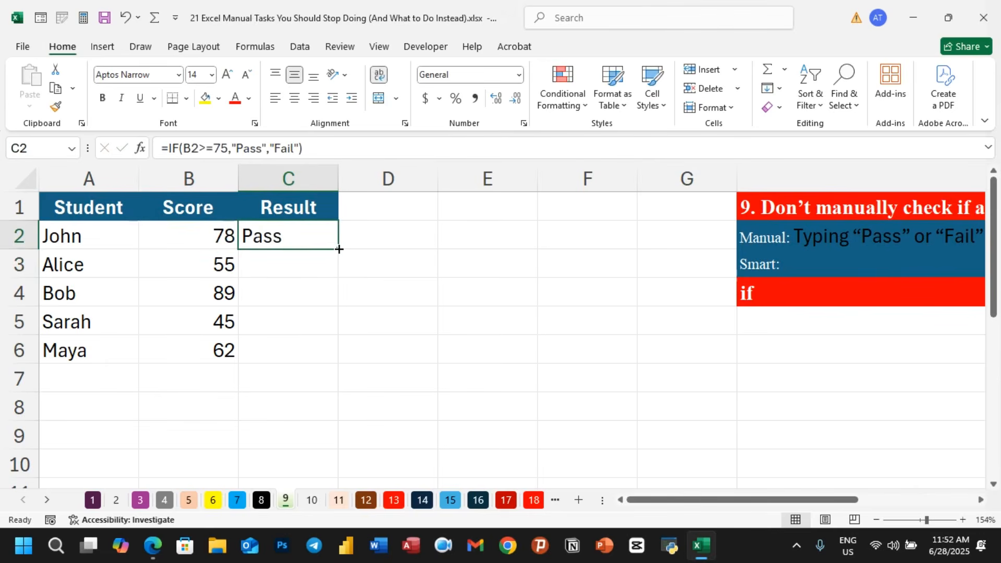
{"action": "double_click", "coordinate": [339, 249]}
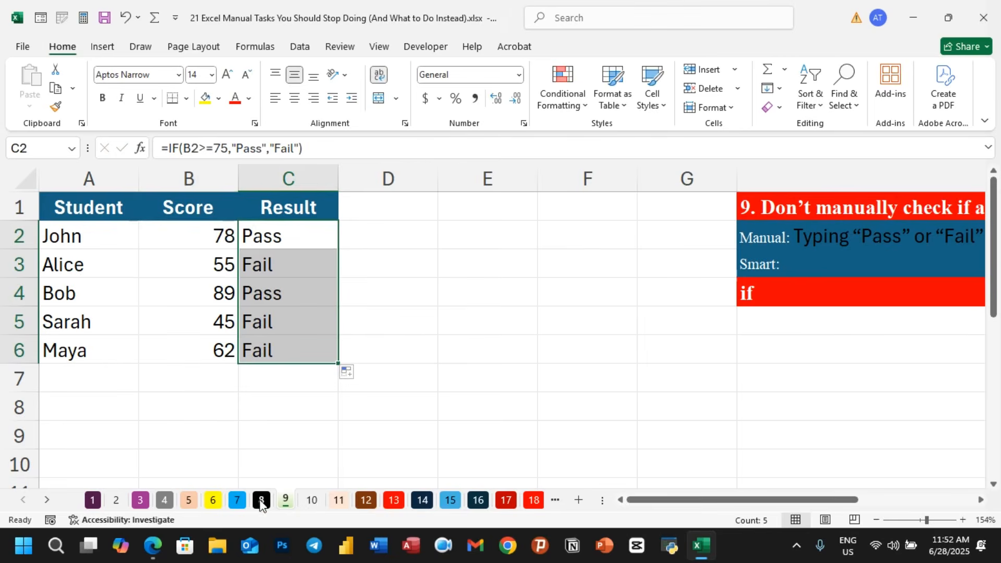
{"action": "left_click", "coordinate": [274, 327]}
{"action": "left_click", "coordinate": [266, 350]}
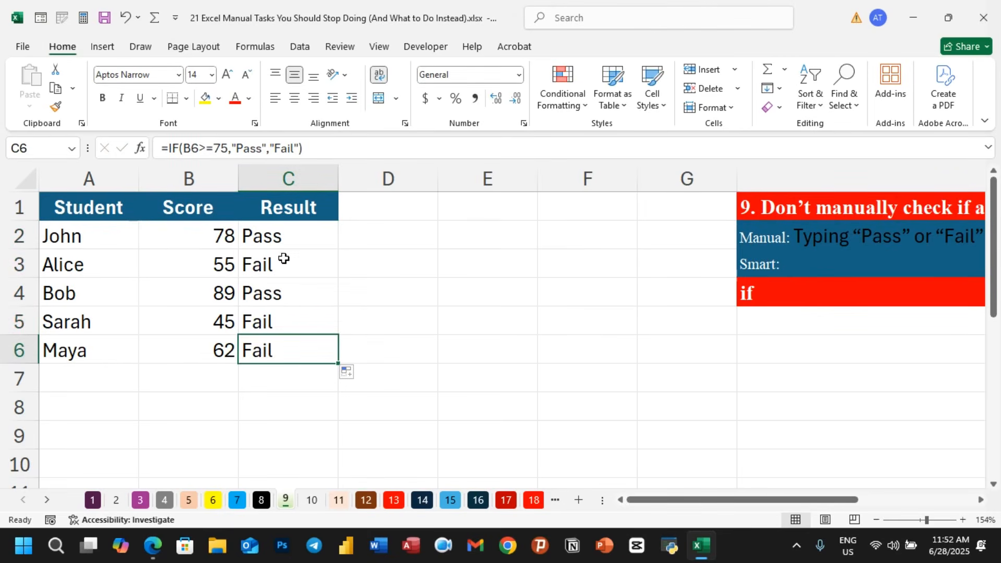
{"action": "left_click_drag", "start_coordinate": [286, 240], "coordinate": [285, 352]}
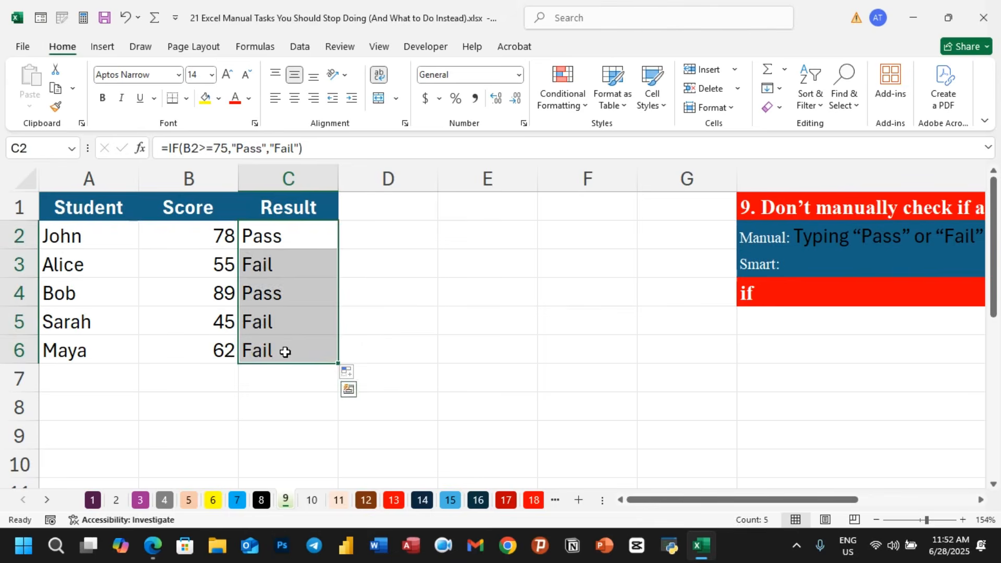
{"action": "key", "text": "Delete"}
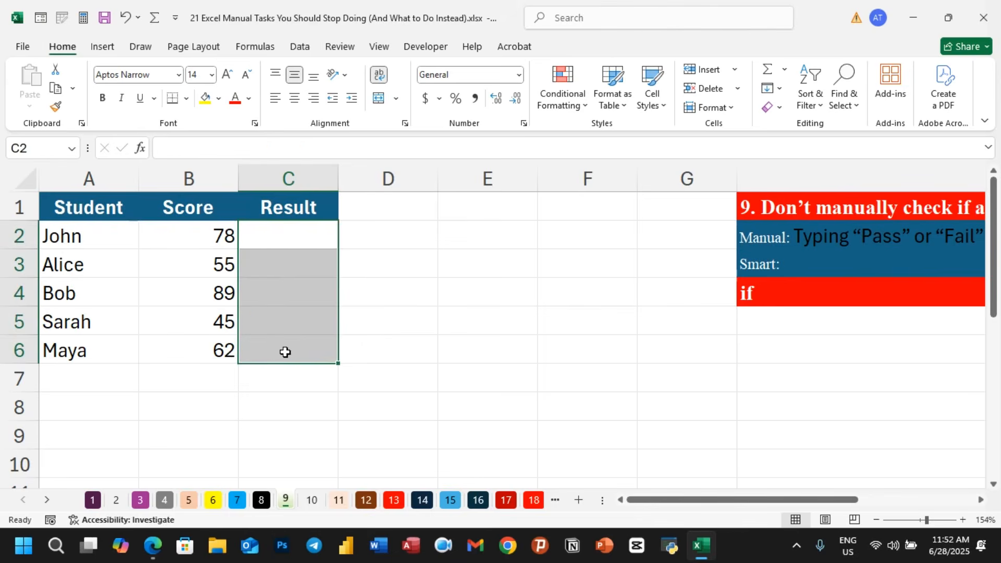
- Enter =IF(B2>=75,100,0) in C2 to return 100 or 0 instead of Pass or Fail
{"action": "left_click", "coordinate": [329, 243]}
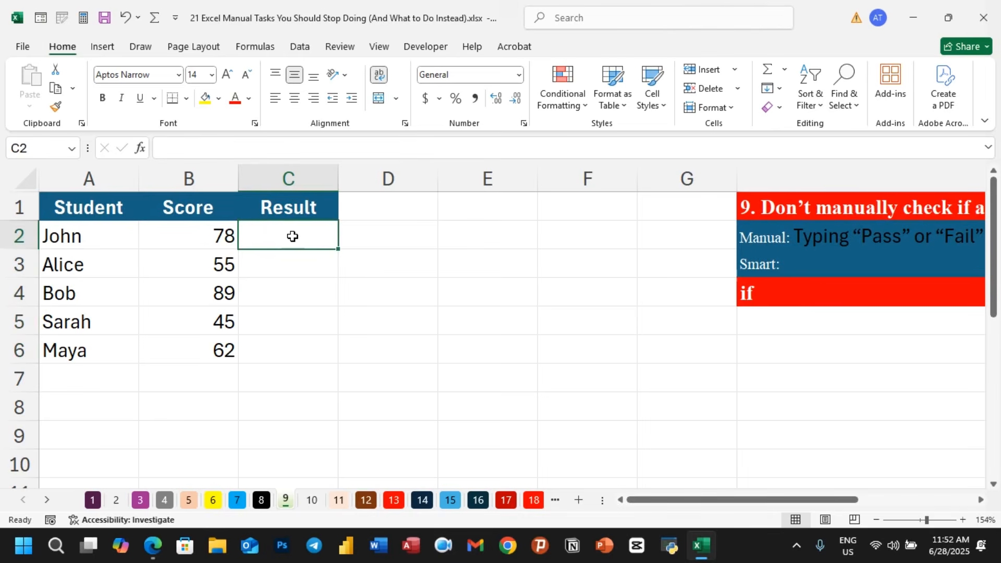
{"action": "type", "text": "="}
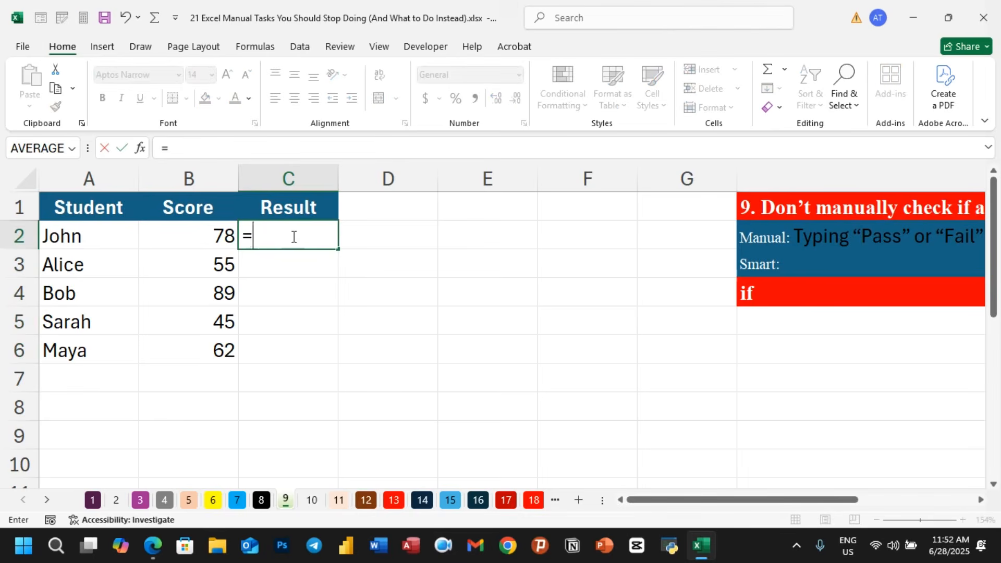
{"action": "type", "text": "if("}
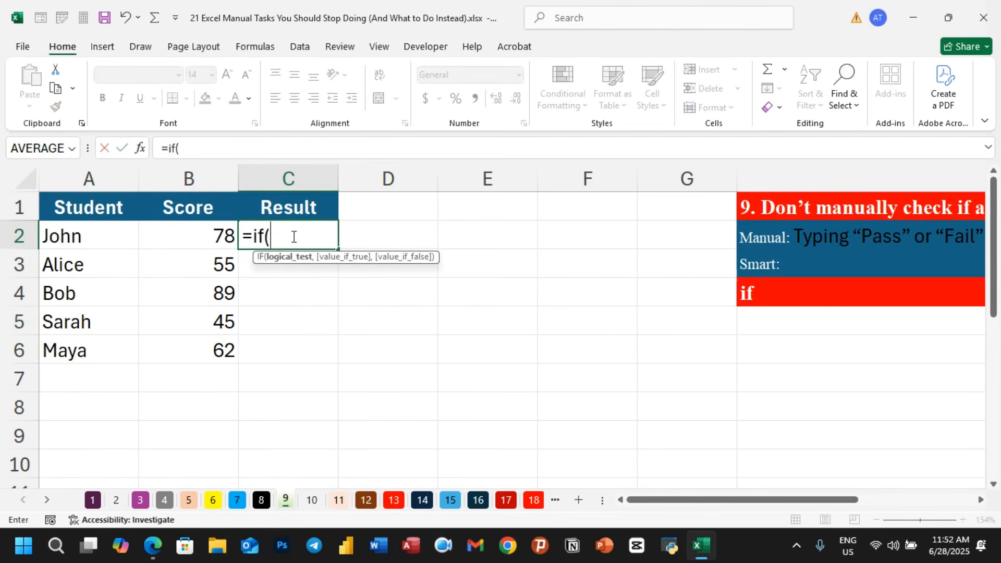
{"action": "left_click", "coordinate": [217, 235]}
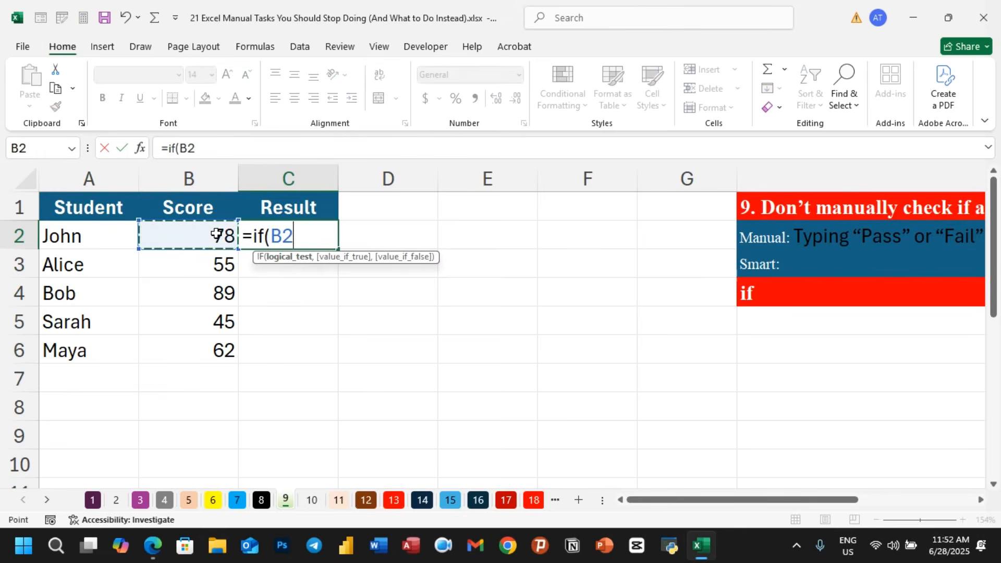
{"action": "type", "text": ">"}
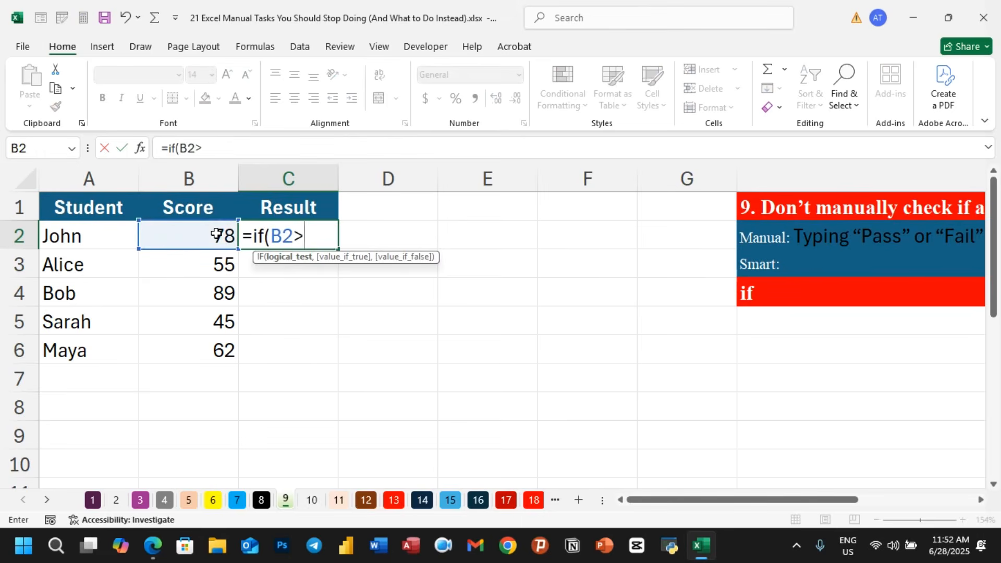
{"action": "type", "text": "=75,"}
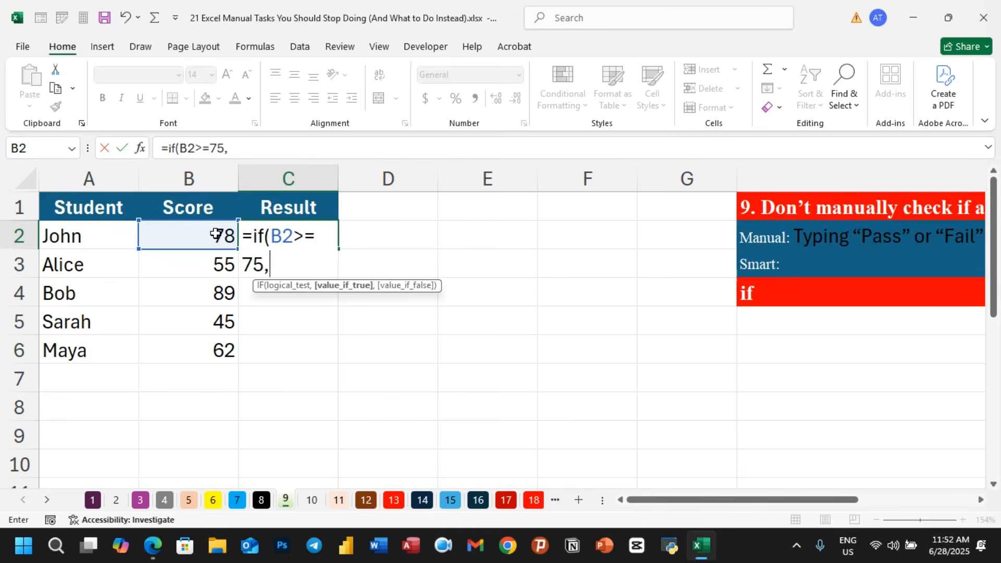
{"action": "type", "text": "100"}
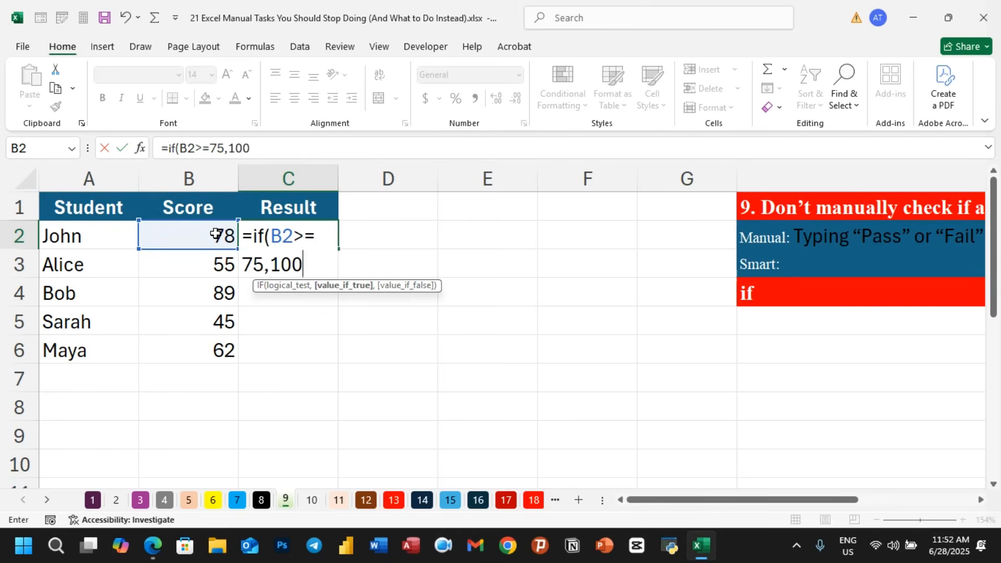
{"action": "type", "text": ","}
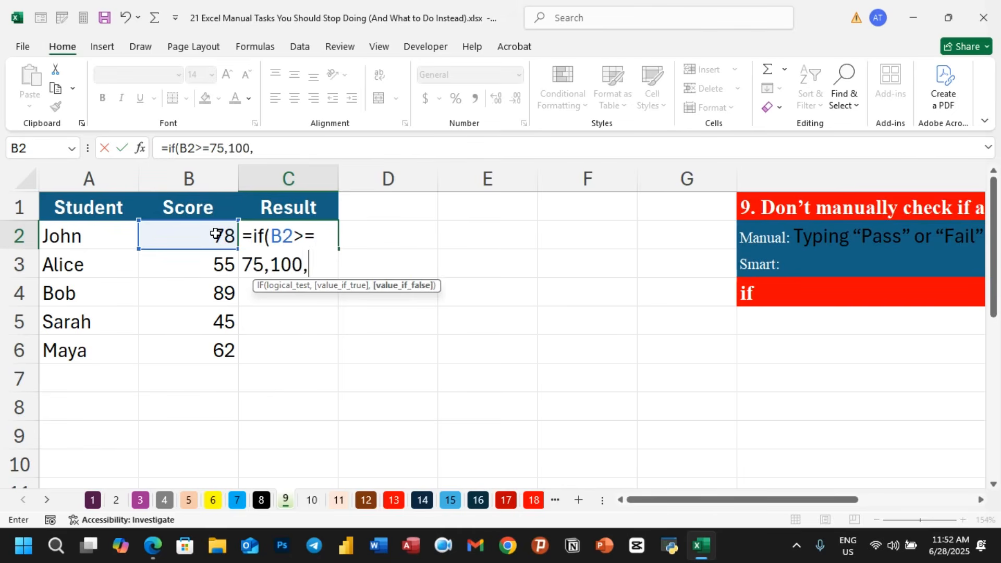
{"action": "type", "text": "0)"}
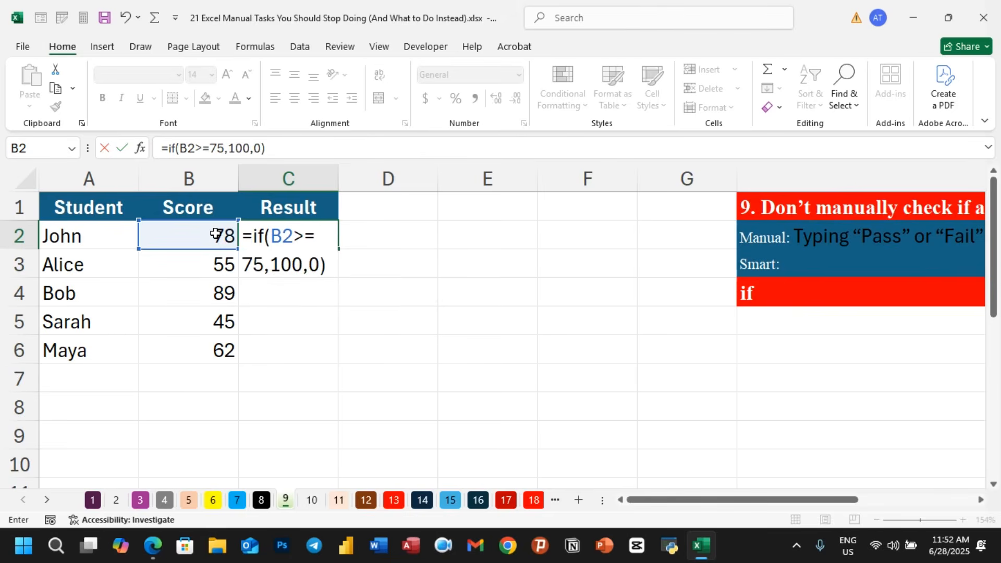
{"action": "key", "text": "Return"}
- Fill the C2 IF formula down to C6 and check the copied formulas in the Result column
{"action": "left_click", "coordinate": [216, 235]}
{"action": "left_click", "coordinate": [297, 236]}
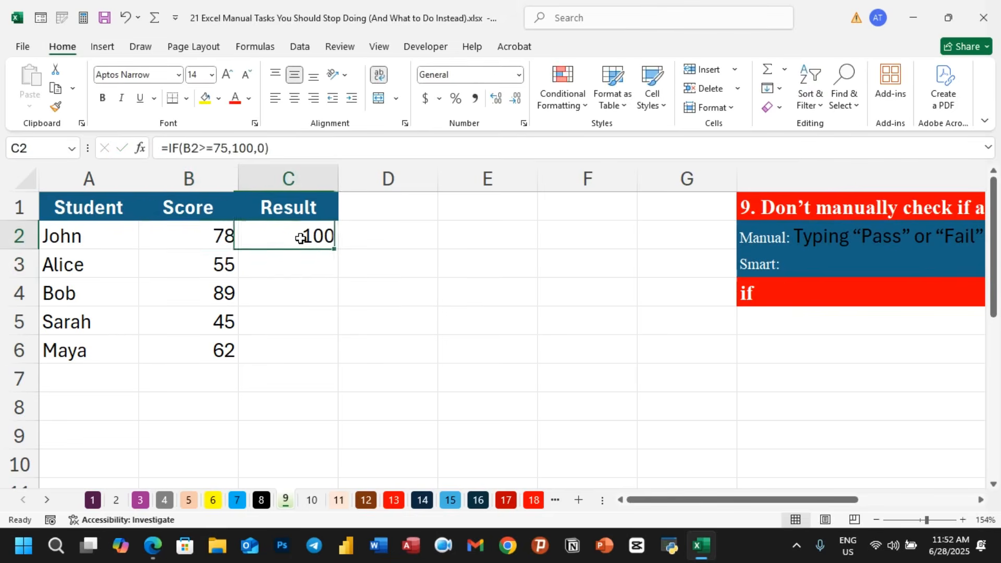
{"action": "left_click_drag", "start_coordinate": [337, 251], "coordinate": [337, 364]}
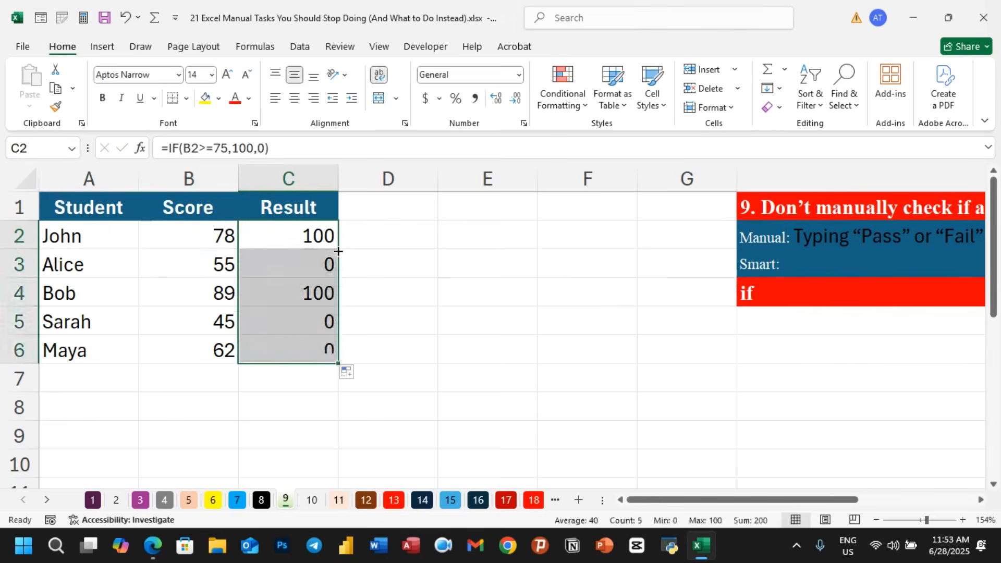
{"action": "left_click", "coordinate": [320, 263]}
{"action": "left_click", "coordinate": [320, 321]}
{"action": "left_click", "coordinate": [314, 348]}
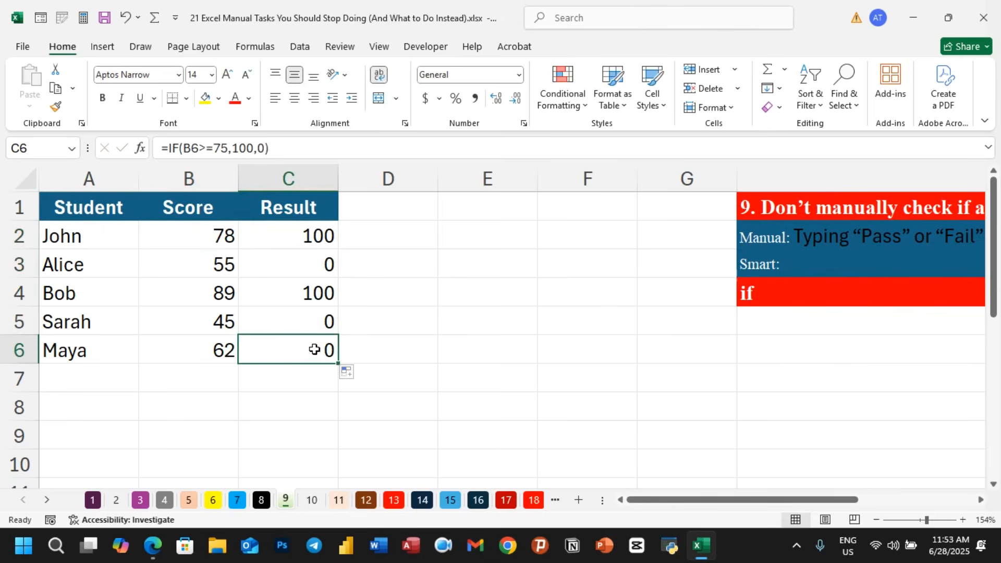
- Change Sarah's score in B5 to 90
{"action": "left_click", "coordinate": [216, 323]}
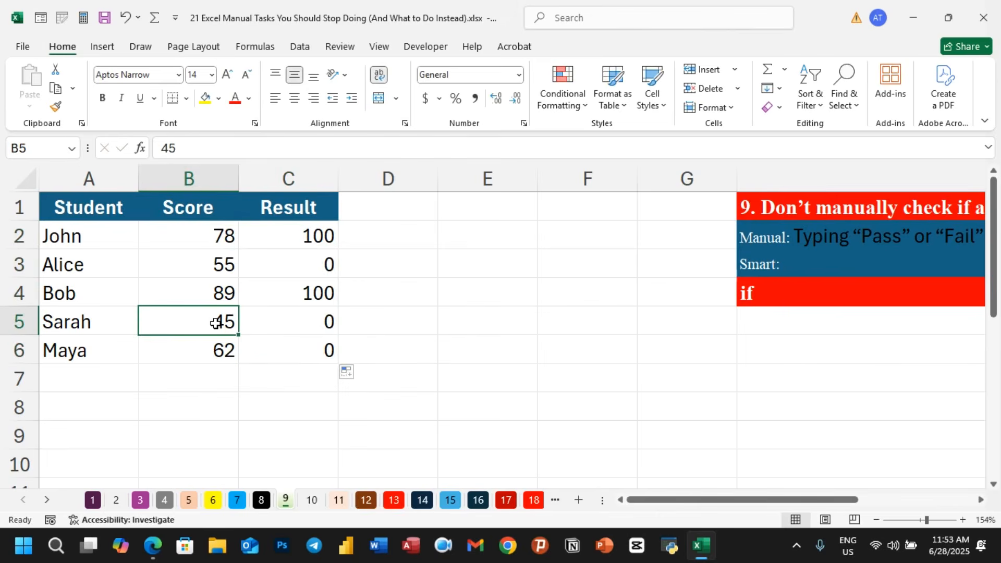
{"action": "type", "text": "90"}
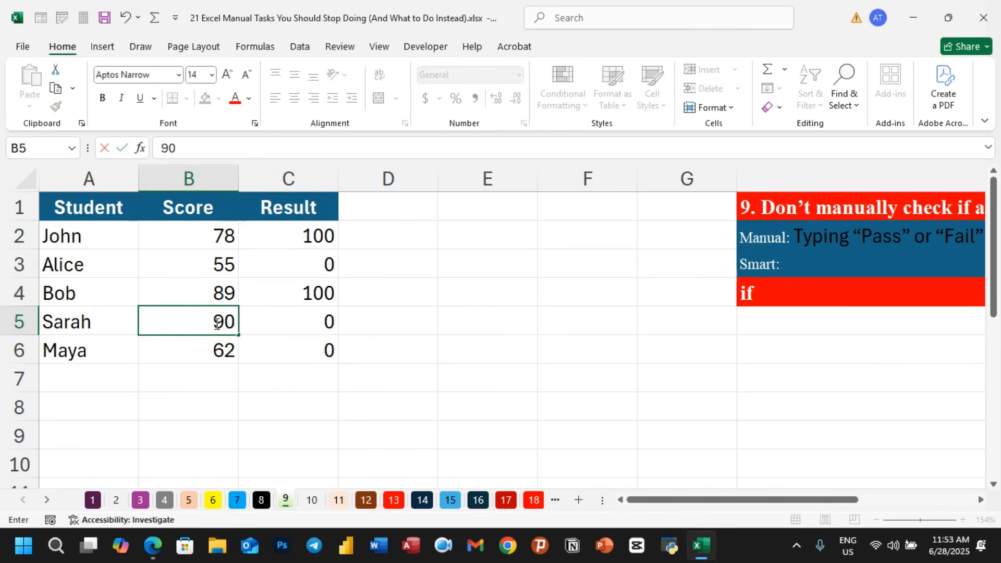
{"action": "key", "text": "Return"}
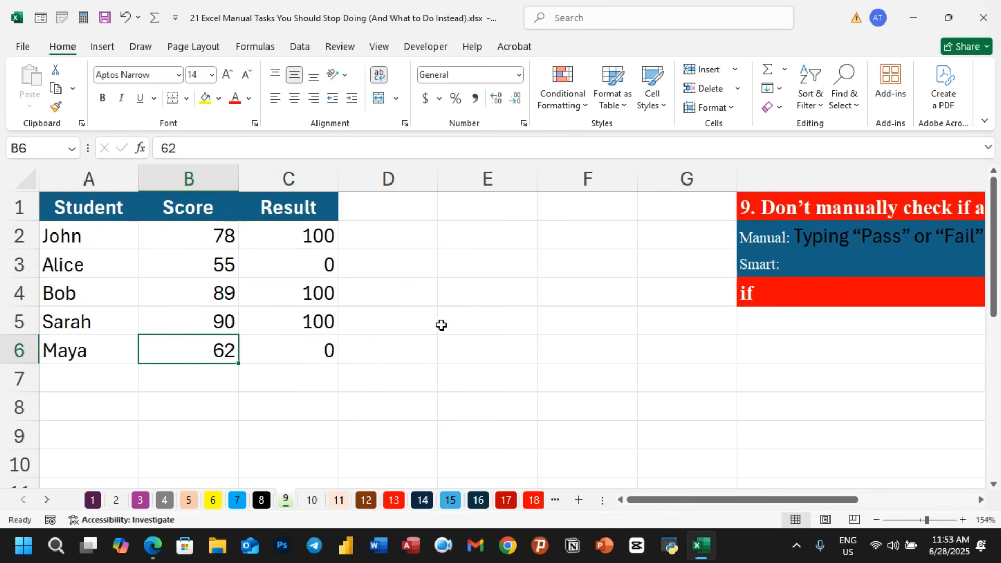
- Switch to sheet 10 with the Product, Category and Sales table
{"action": "left_click", "coordinate": [451, 331]}
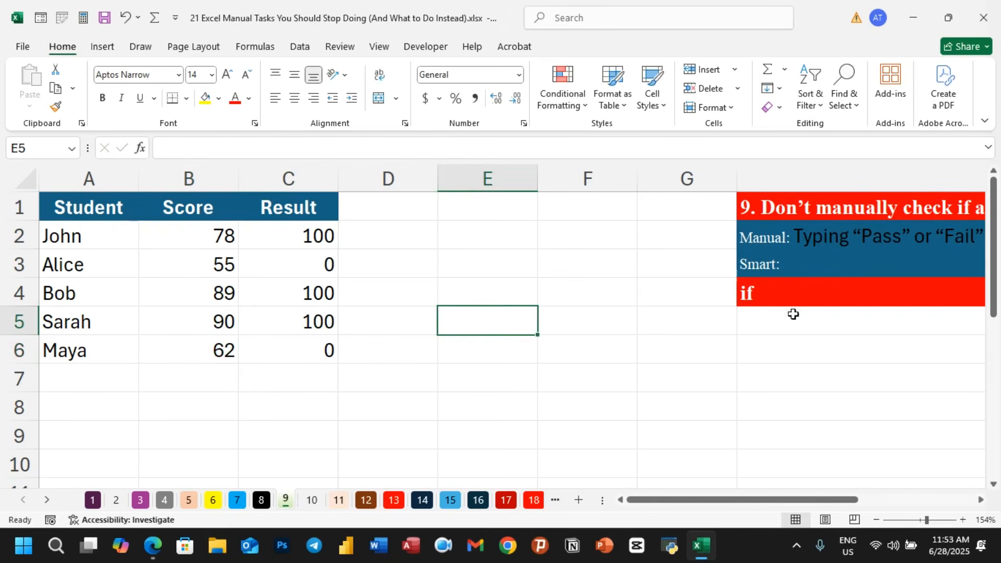
{"action": "left_click_drag", "start_coordinate": [751, 500], "coordinate": [710, 500]}
{"action": "left_click", "coordinate": [313, 502]}
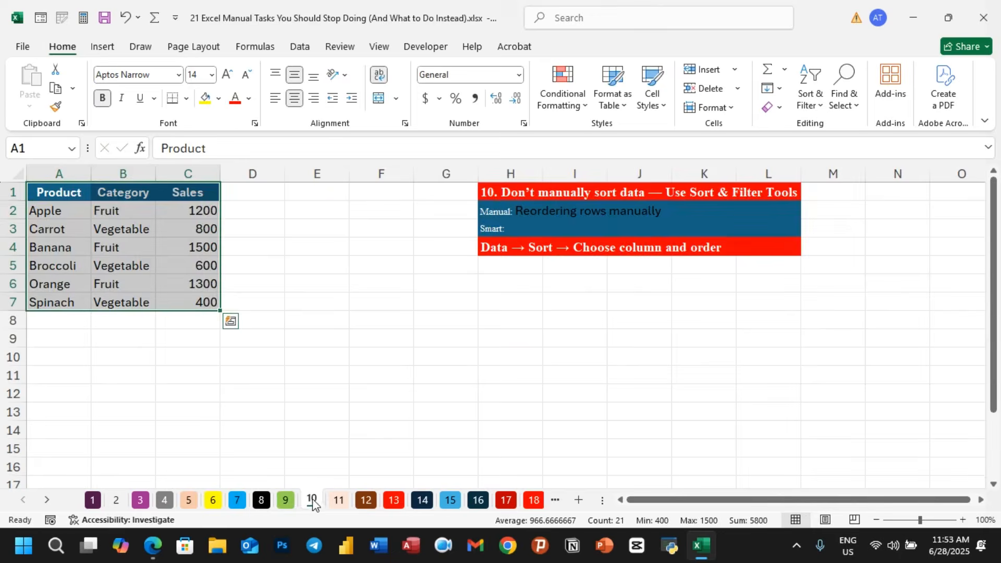
{"action": "left_click", "coordinate": [420, 375]}
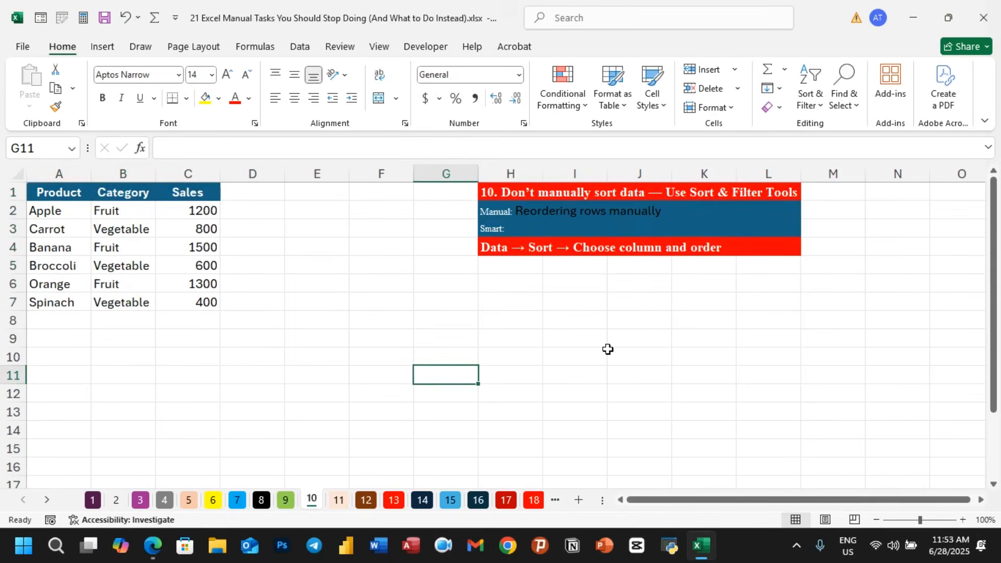
{"action": "left_click", "coordinate": [61, 210]}
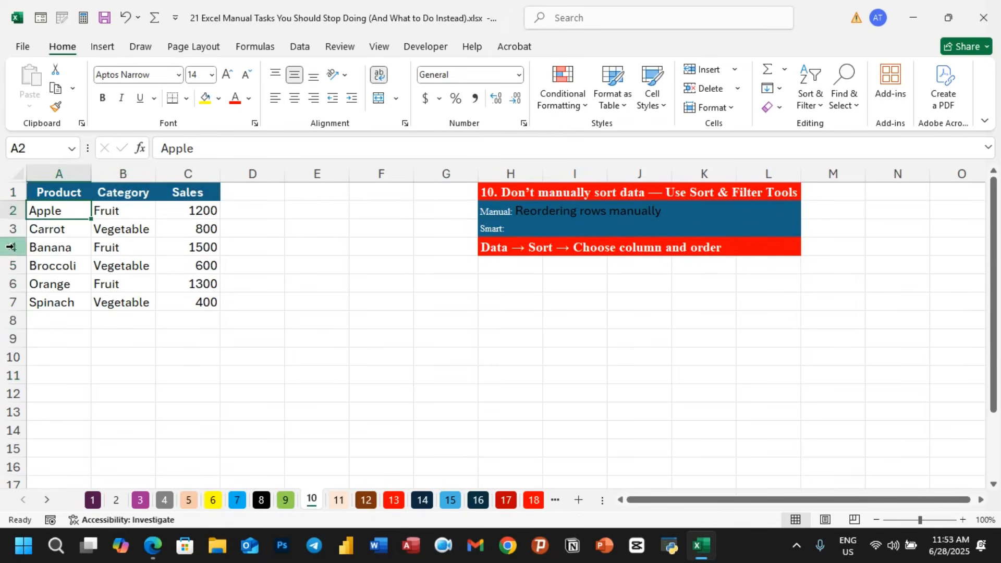
{"action": "left_click", "coordinate": [40, 248]}
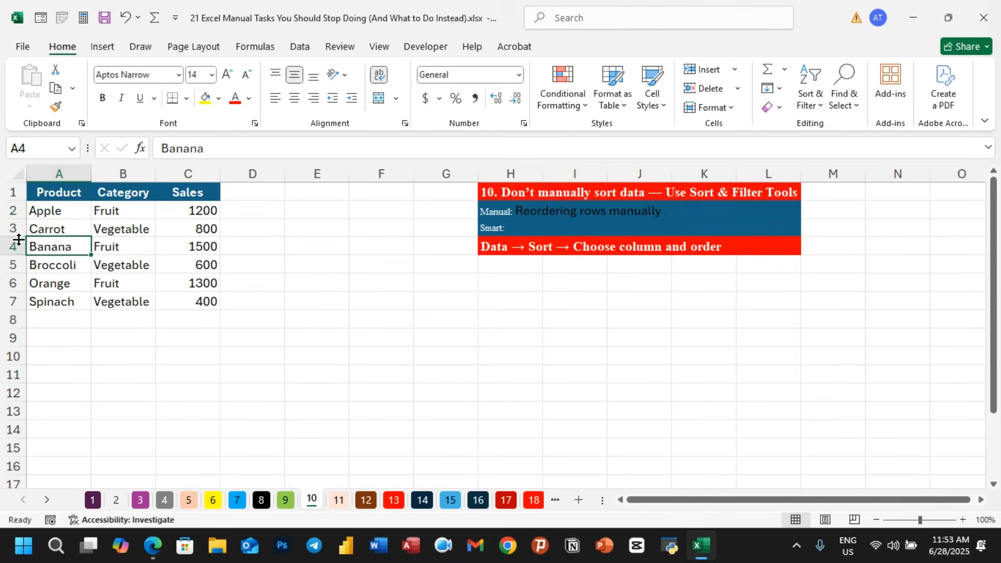
{"action": "left_click", "coordinate": [176, 371]}
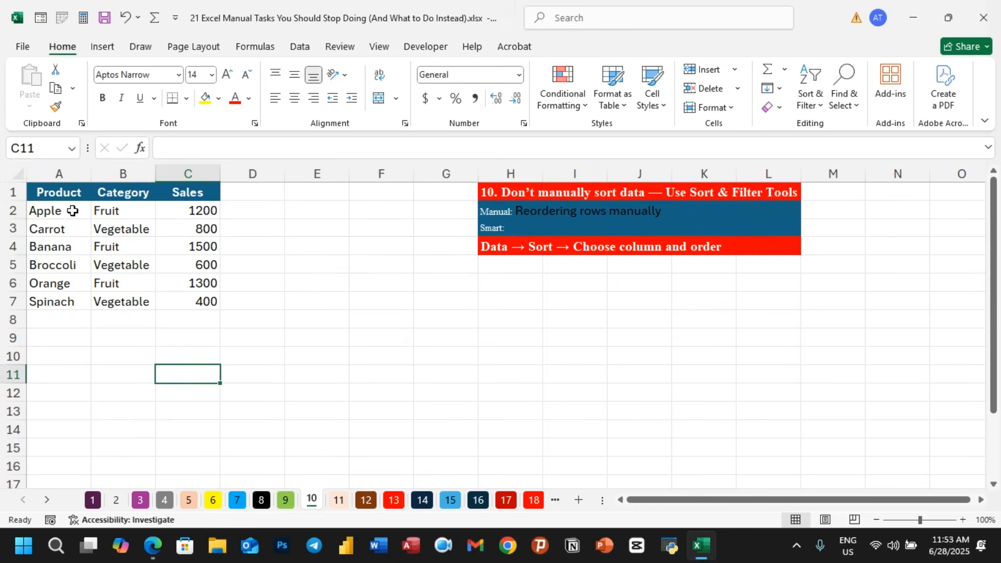
- Sort only the Product cells A2:A7 A to Z, continuing with the current selection, and check the rows
{"action": "left_click_drag", "start_coordinate": [72, 211], "coordinate": [71, 295]}
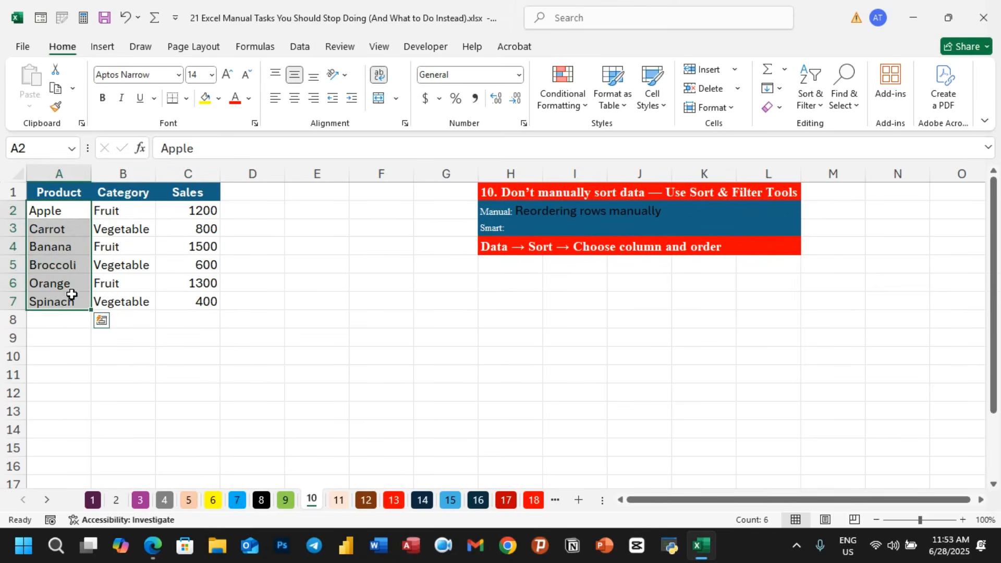
{"action": "left_click", "coordinate": [312, 46]}
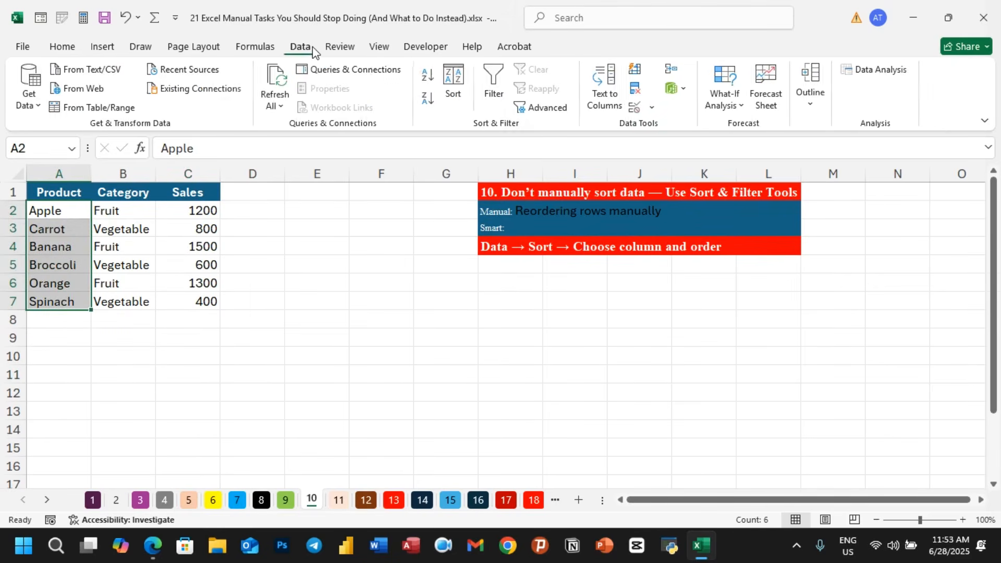
{"action": "left_click", "coordinate": [427, 77]}
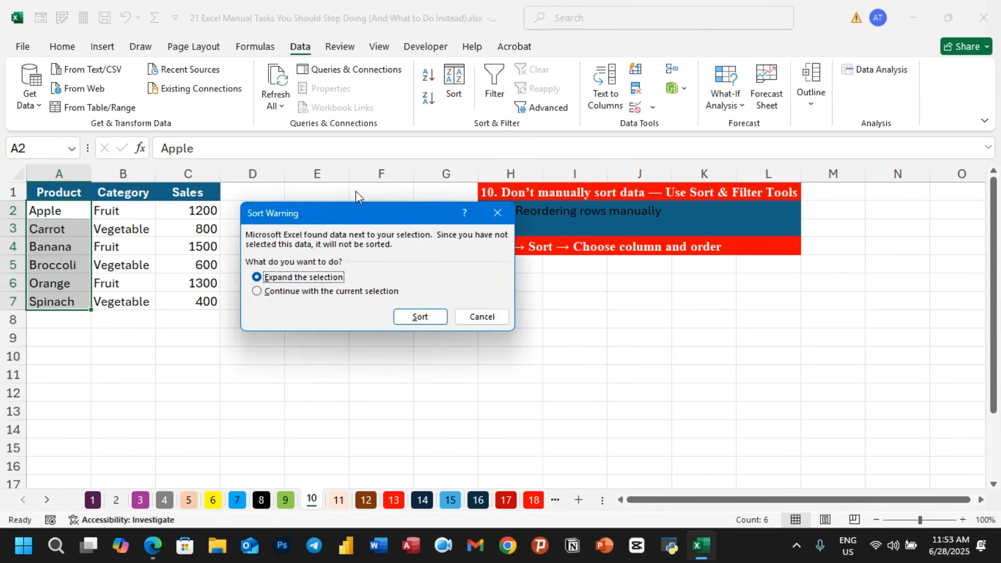
{"action": "left_click", "coordinate": [277, 292]}
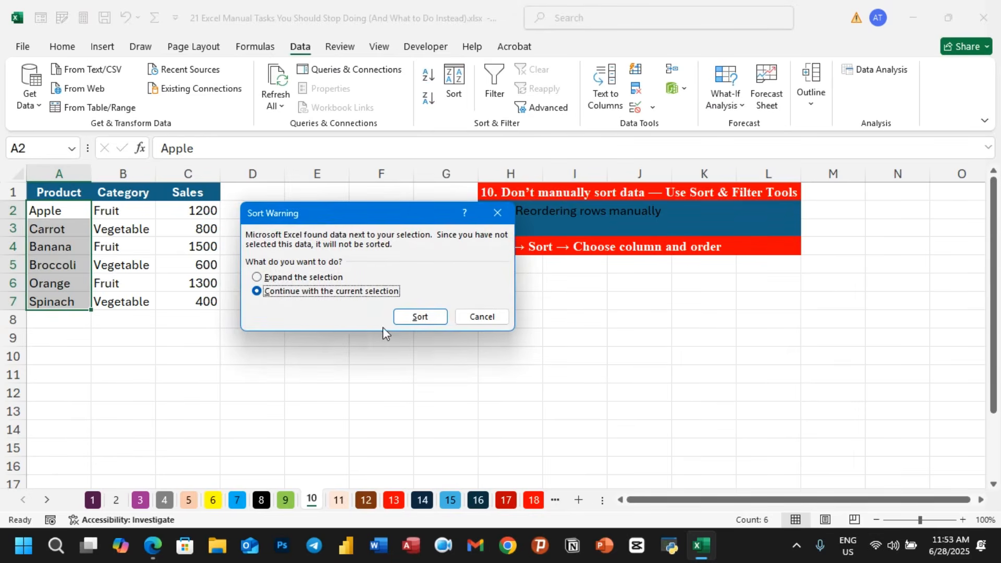
{"action": "left_click", "coordinate": [419, 317]}
{"action": "left_click", "coordinate": [76, 213]}
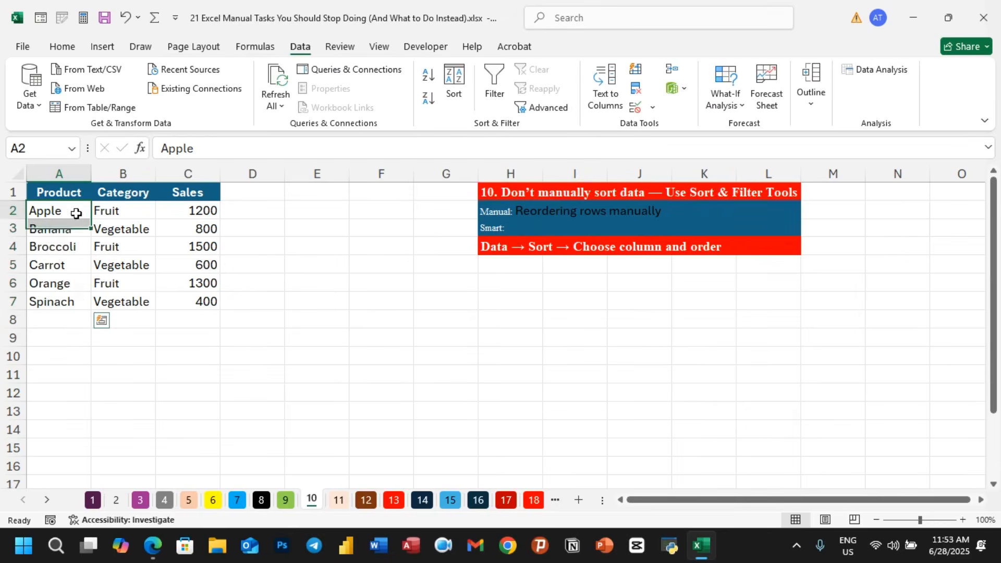
{"action": "left_click", "coordinate": [73, 228]}
{"action": "left_click", "coordinate": [78, 246]}
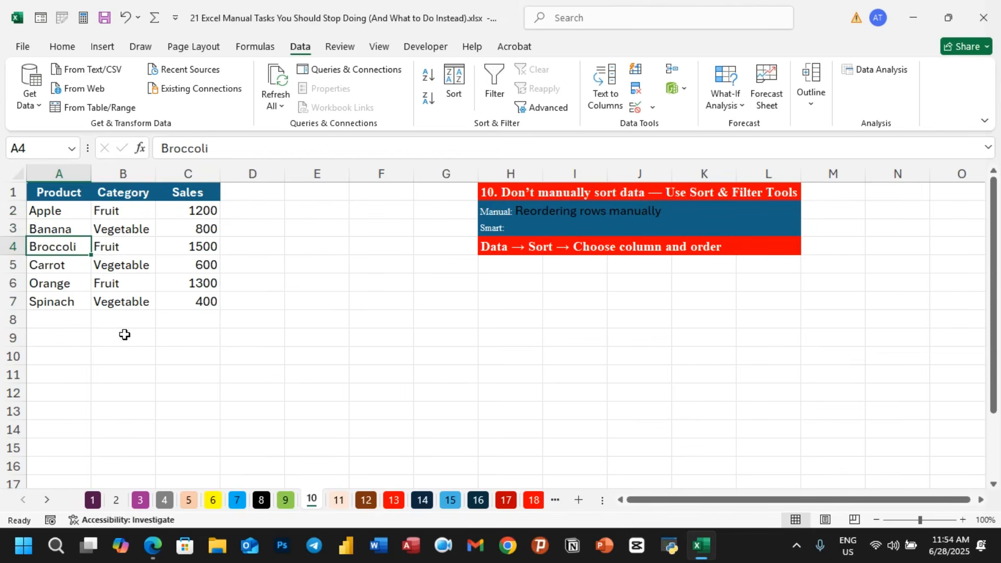
{"action": "left_click", "coordinate": [189, 318]}
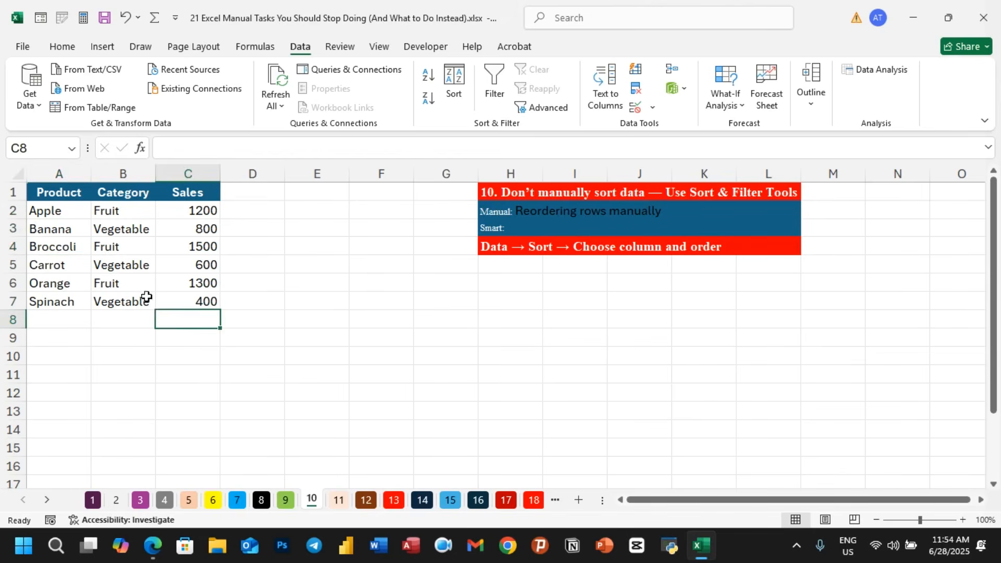
- Sort only the Sales cells C2:C7 largest to smallest, continuing with the current selection
{"action": "left_click_drag", "start_coordinate": [201, 210], "coordinate": [205, 301]}
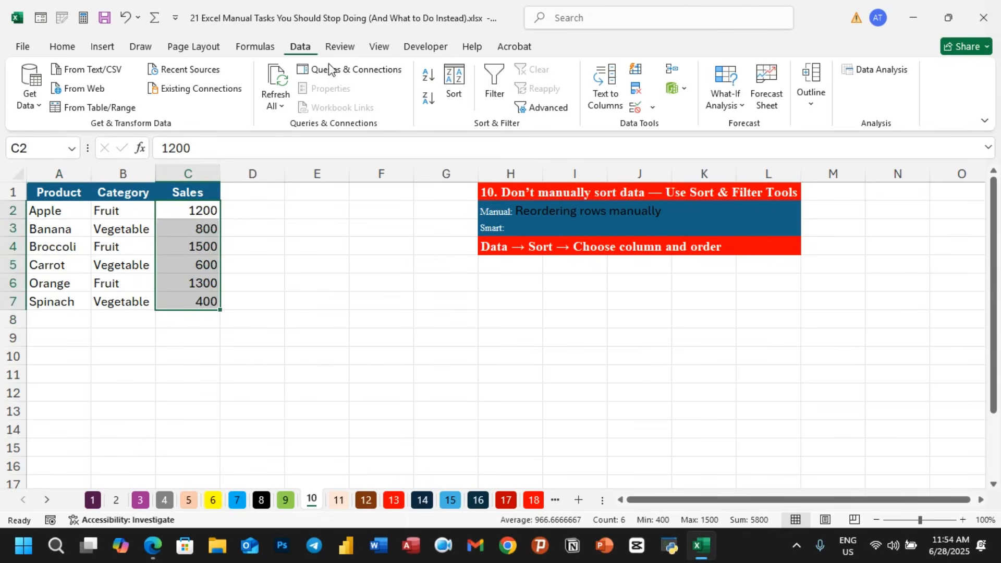
{"action": "left_click", "coordinate": [428, 98]}
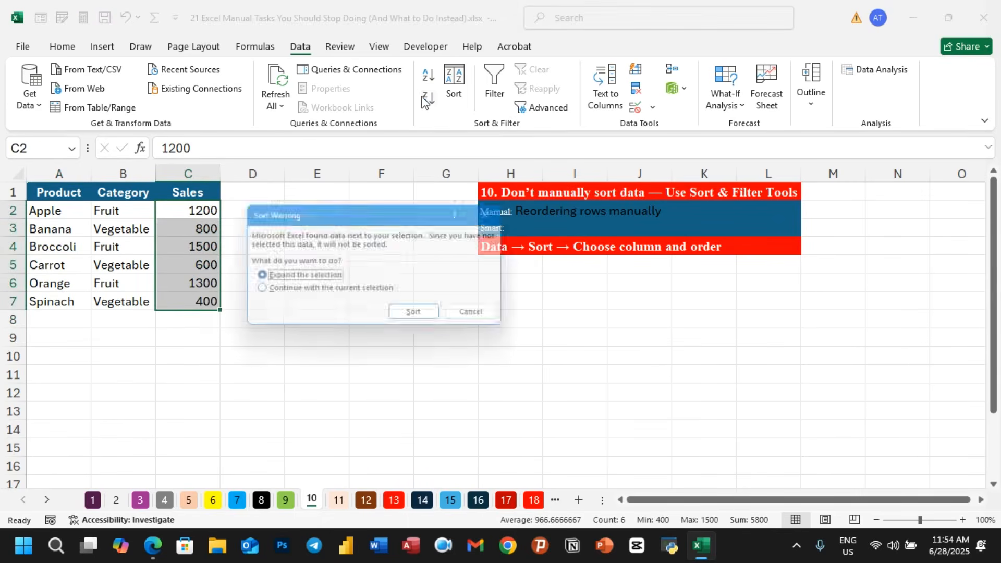
{"action": "left_click", "coordinate": [284, 291]}
{"action": "left_click", "coordinate": [414, 317]}
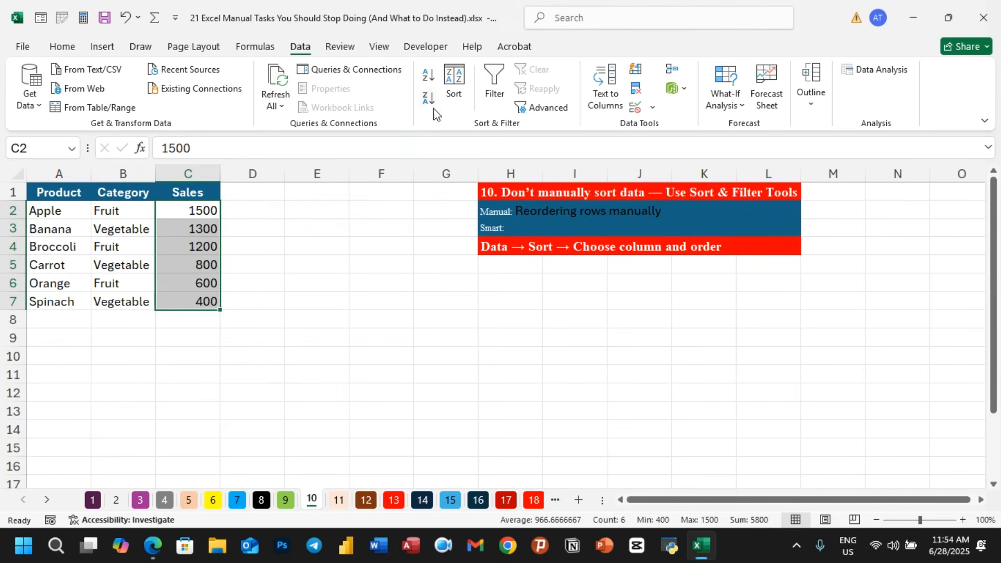
- Sort the Sales cells C2:C7 smallest to largest with the current selection only, and check the values
{"action": "left_click", "coordinate": [429, 78]}
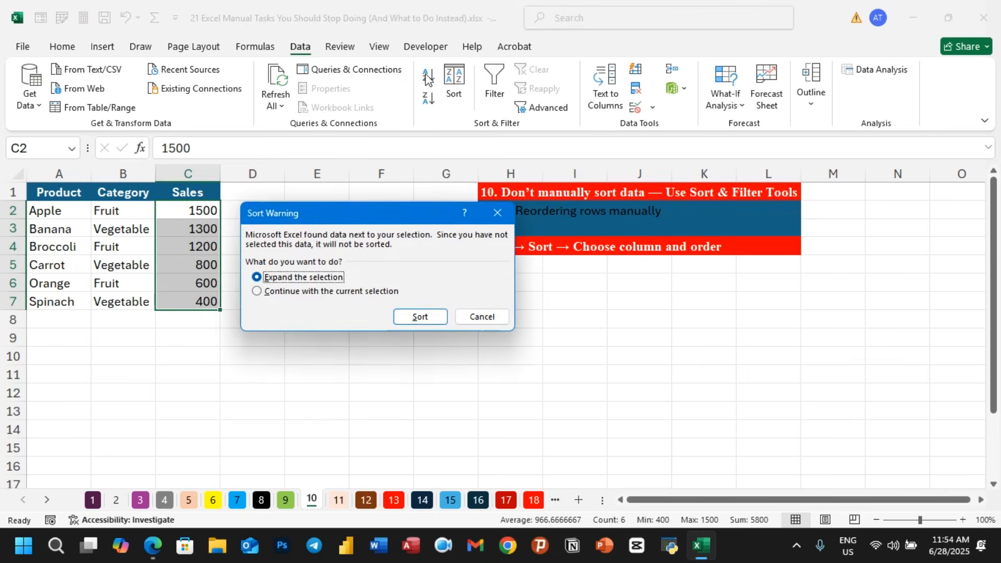
{"action": "left_click", "coordinate": [313, 292]}
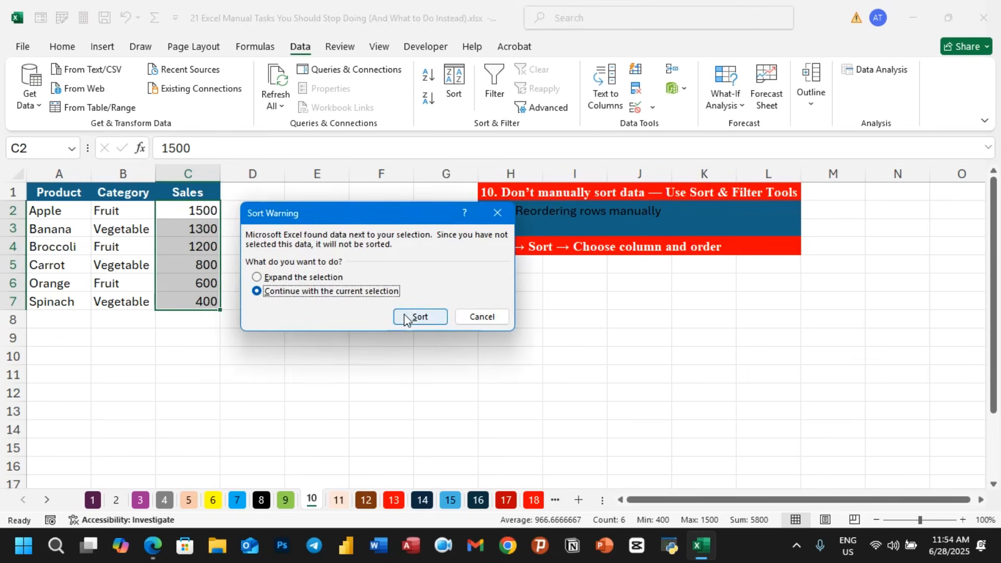
{"action": "left_click", "coordinate": [420, 316]}
{"action": "left_click", "coordinate": [200, 217]}
{"action": "left_click", "coordinate": [201, 229]}
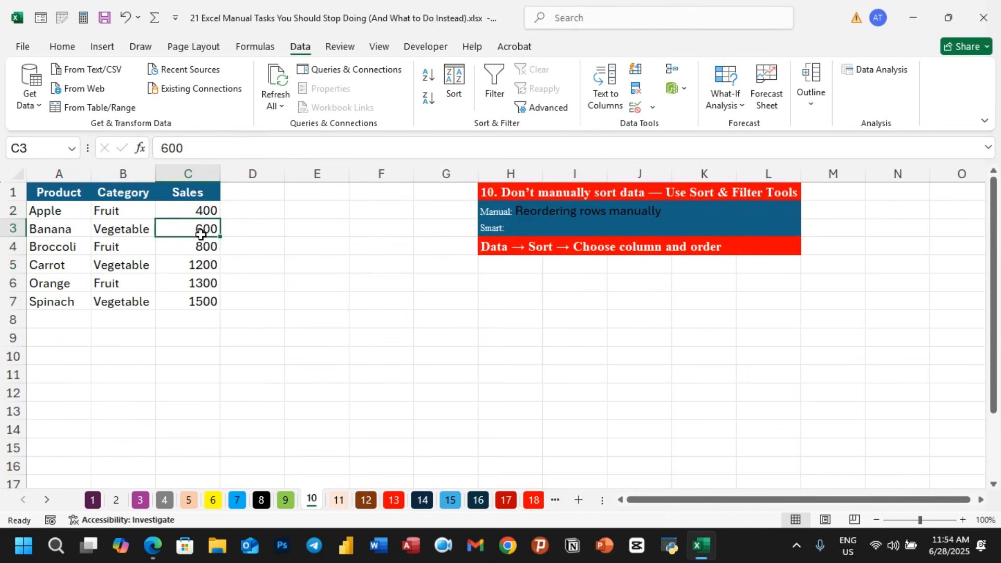
{"action": "left_click", "coordinate": [202, 246]}
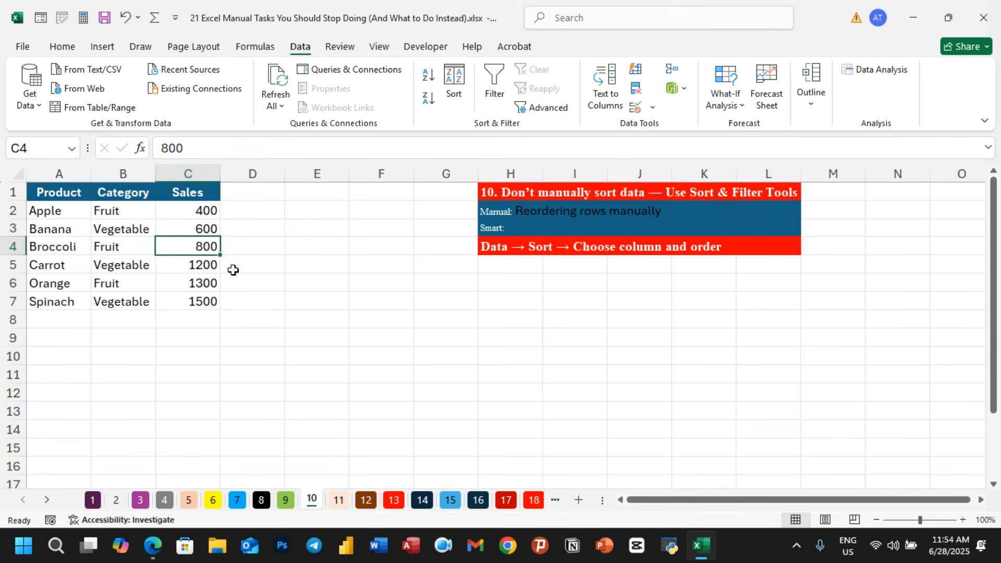
- Switch to sheet 11 with the Go To Special instructions
{"action": "left_click", "coordinate": [277, 342]}
{"action": "left_click", "coordinate": [338, 501]}
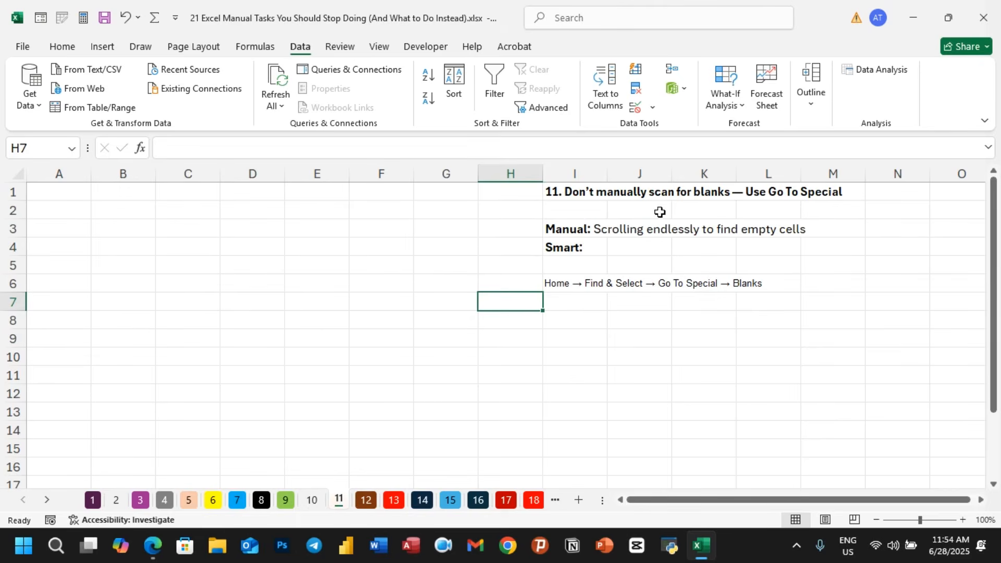
- Look over the empty rows and enter Tip in cell I12 below the instructions
{"action": "left_click", "coordinate": [13, 210]}
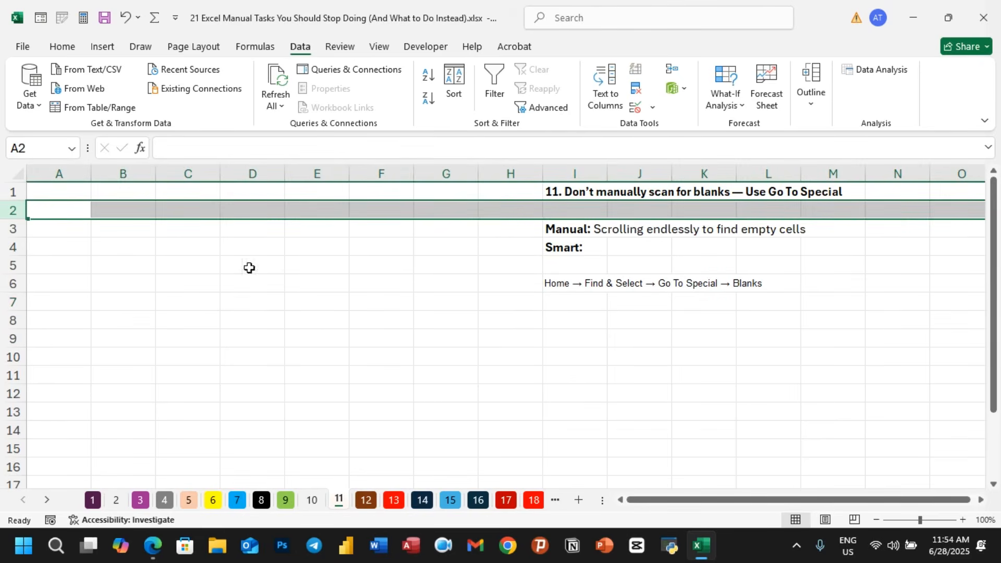
{"action": "left_click", "coordinate": [19, 265]}
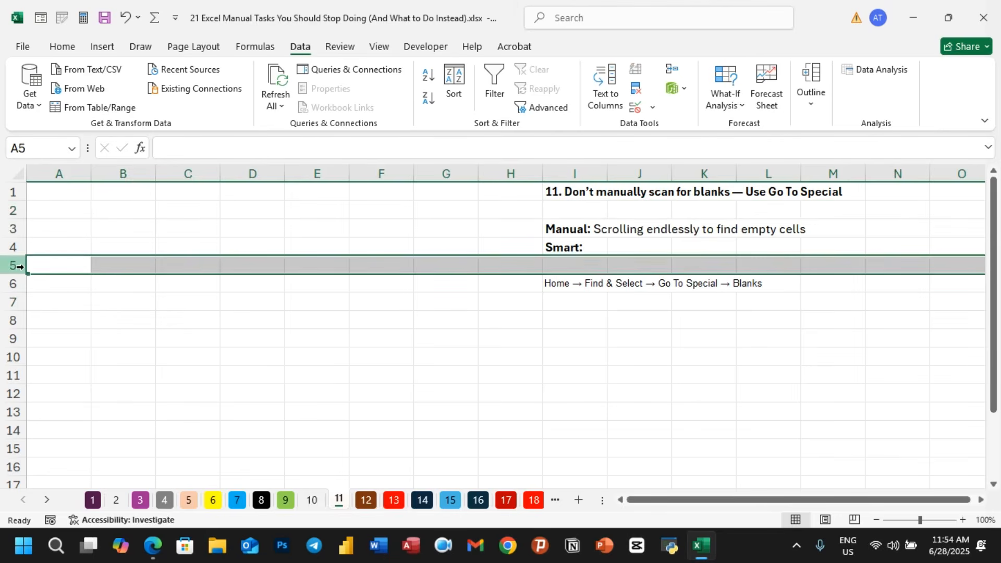
{"action": "left_click", "coordinate": [363, 363]}
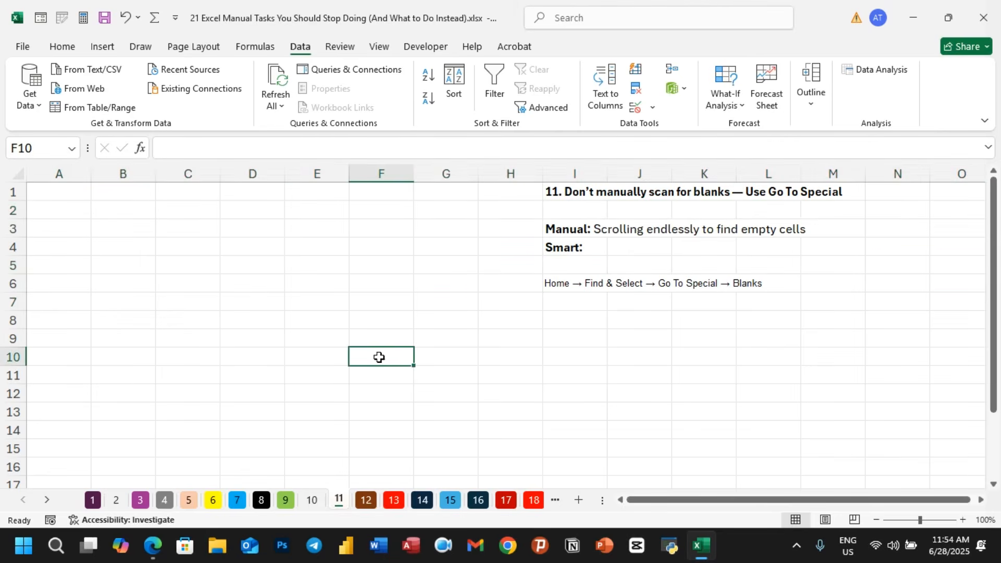
{"action": "left_click", "coordinate": [11, 393]}
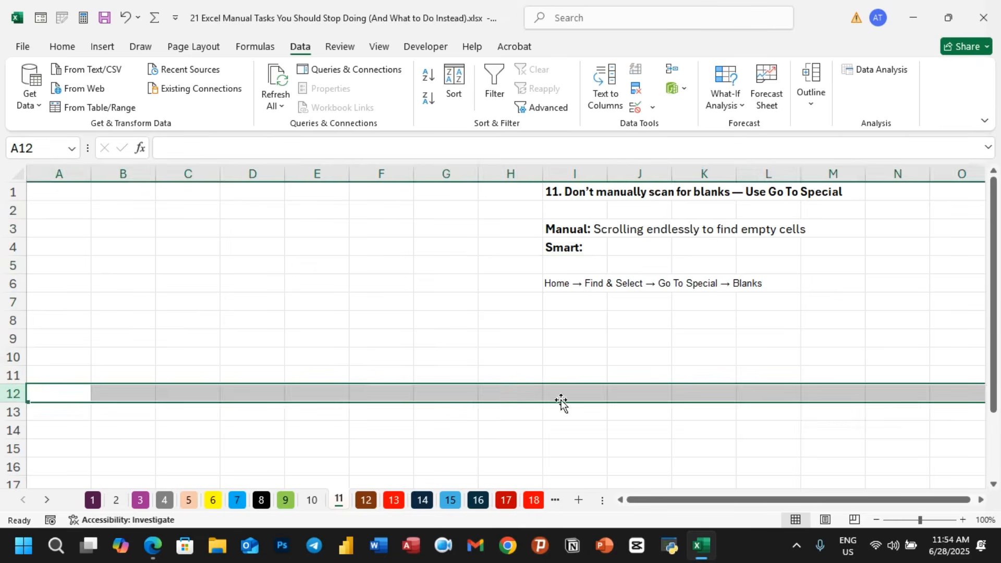
{"action": "left_click", "coordinate": [577, 393]}
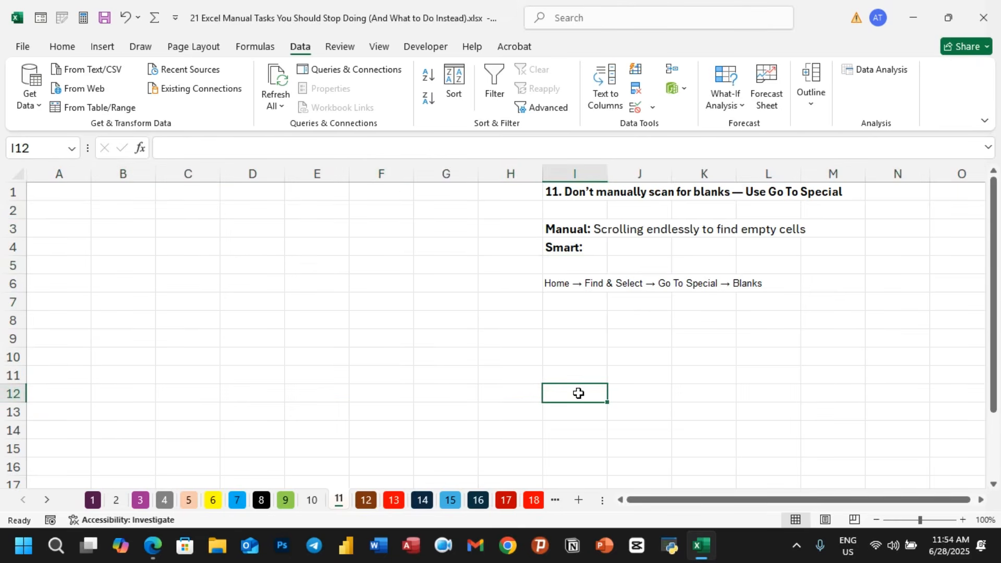
{"action": "type", "text": "Tip"}
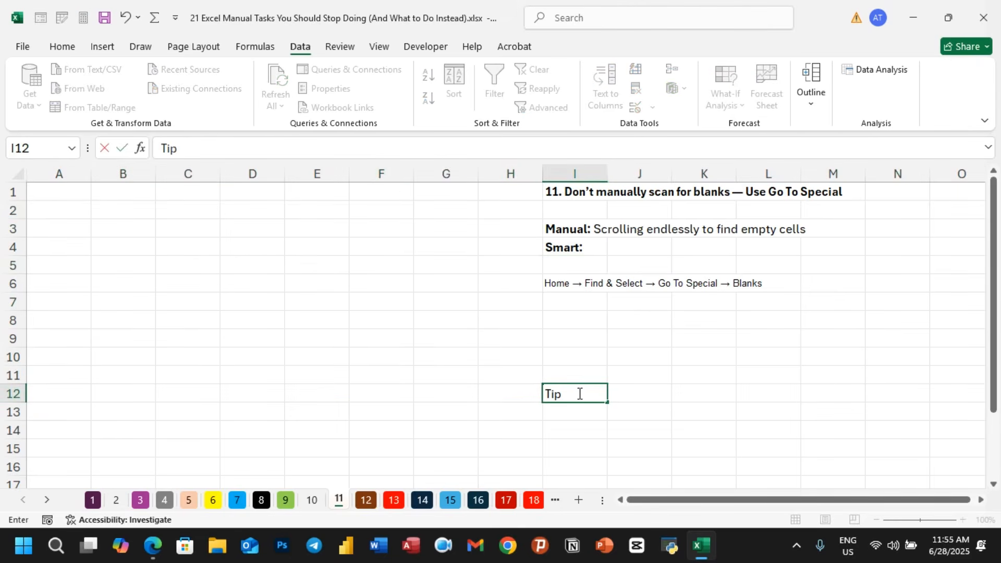
{"action": "left_click", "coordinate": [548, 332]}
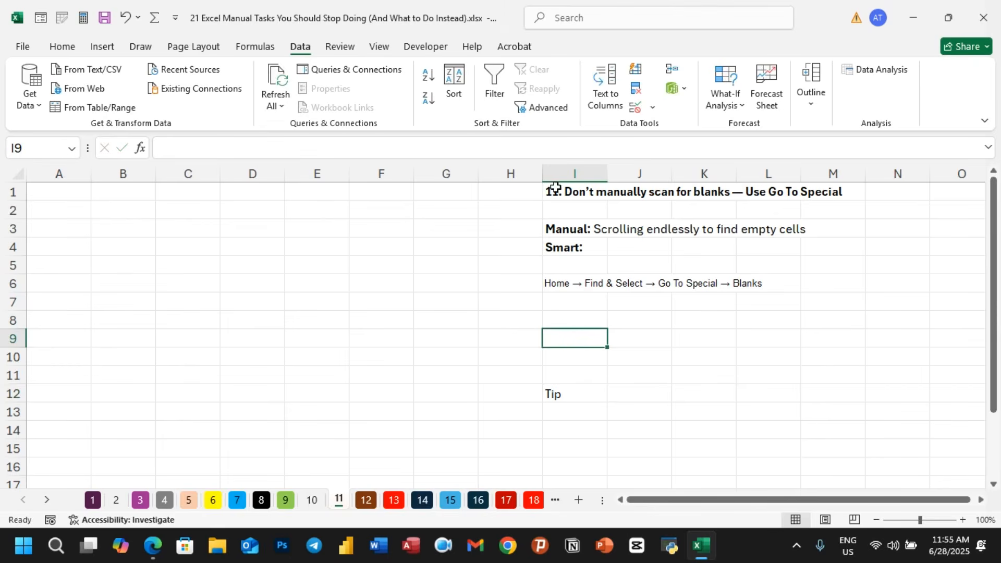
{"action": "left_click", "coordinate": [611, 356]}
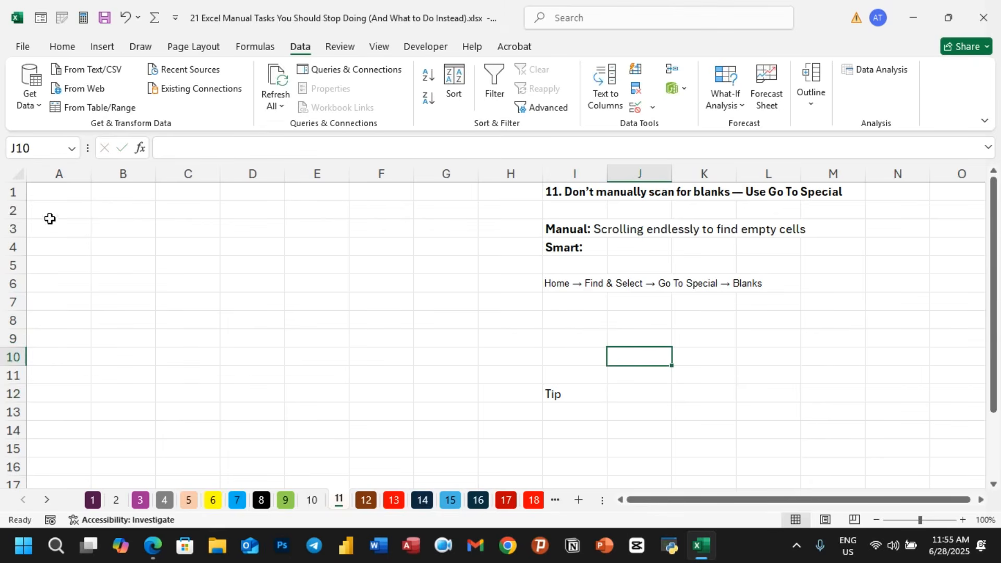
{"action": "left_click", "coordinate": [13, 210]}
{"action": "right_click", "coordinate": [18, 213]}
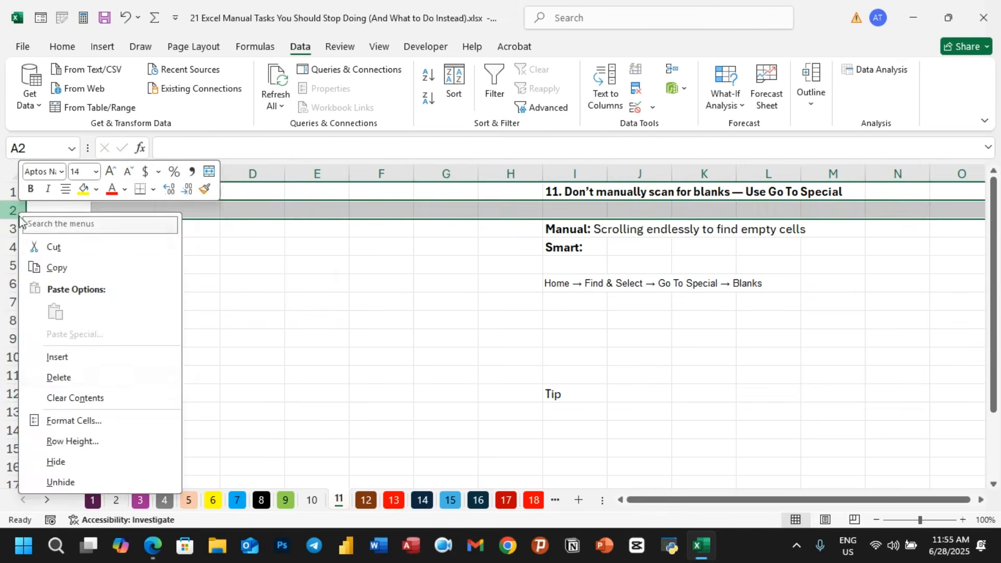
{"action": "left_click", "coordinate": [312, 351]}
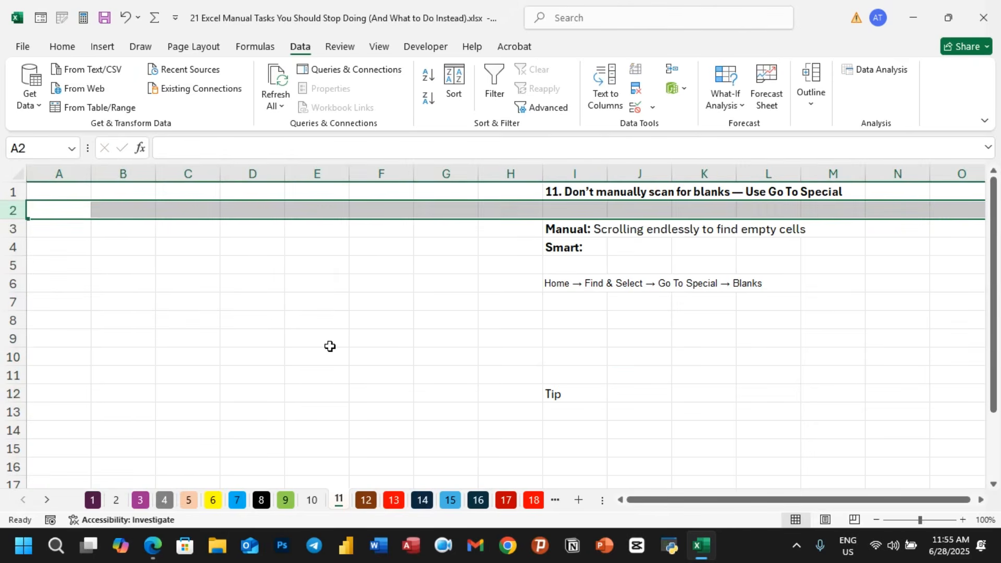
- Select the whole sheet and use Go To Special to select only the blank cells
{"action": "left_click", "coordinate": [330, 344]}
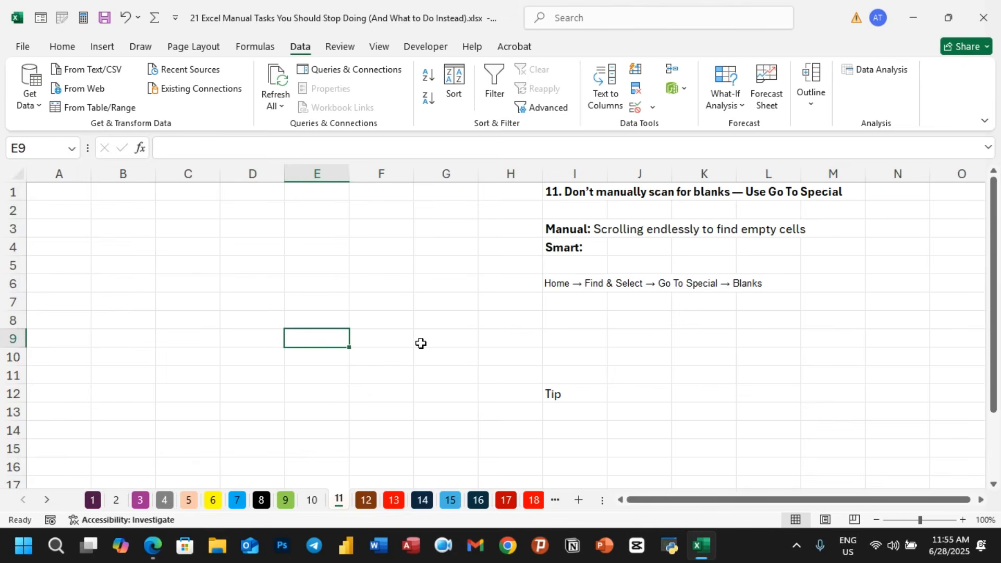
{"action": "key", "text": "ctrl+a"}
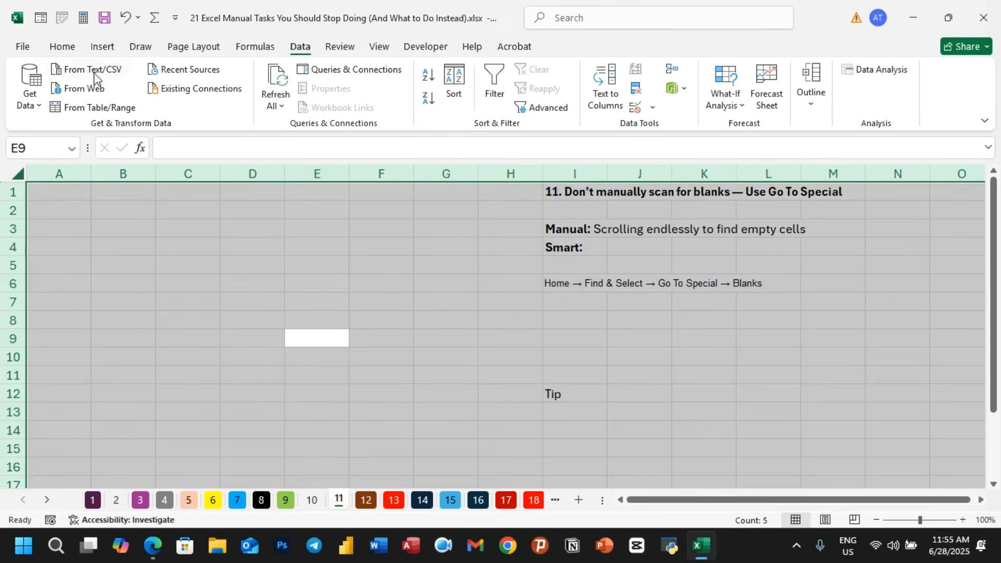
{"action": "left_click", "coordinate": [61, 48]}
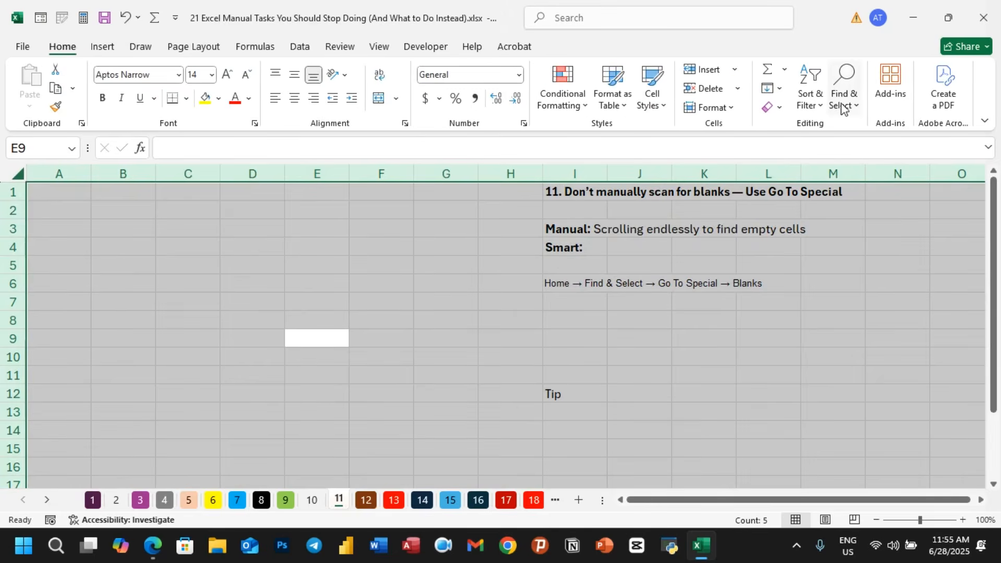
{"action": "left_click", "coordinate": [857, 106]}
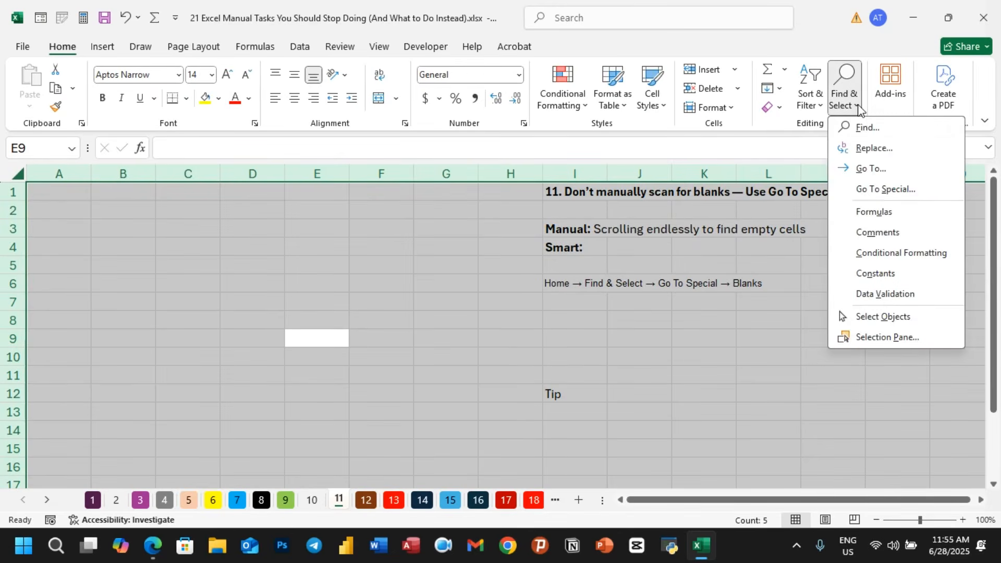
{"action": "left_click", "coordinate": [897, 192]}
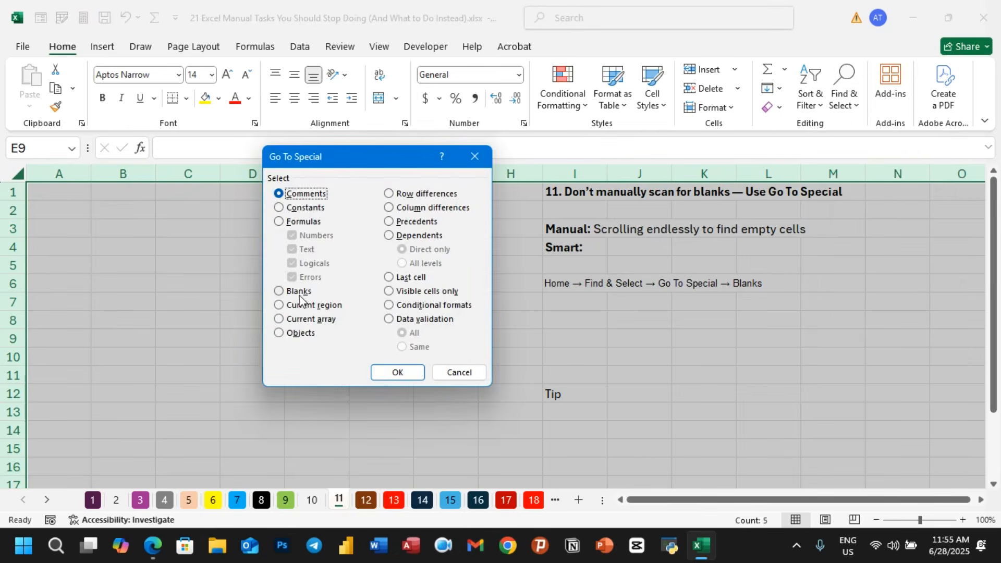
{"action": "left_click", "coordinate": [280, 294]}
{"action": "left_click", "coordinate": [396, 372]}
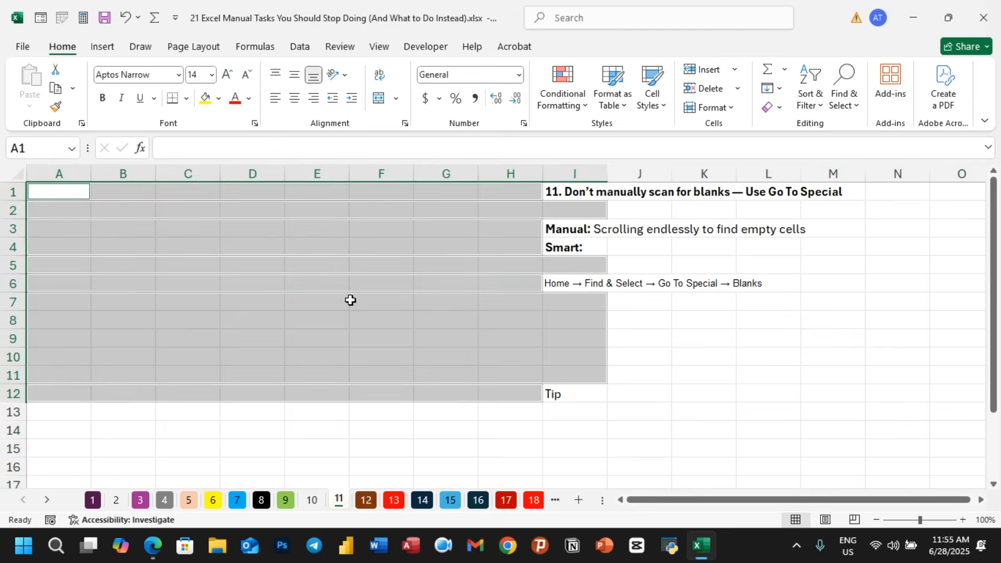
- Delete the selected blank cells shifting cells left, then undo the deletion
{"action": "key", "text": "ctrl+minus"}
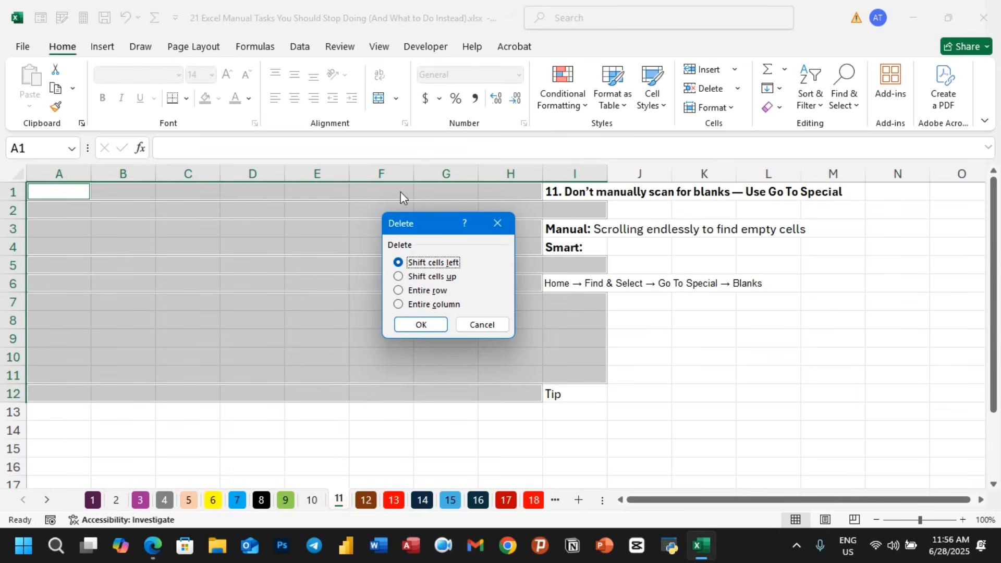
{"action": "left_click", "coordinate": [422, 326]}
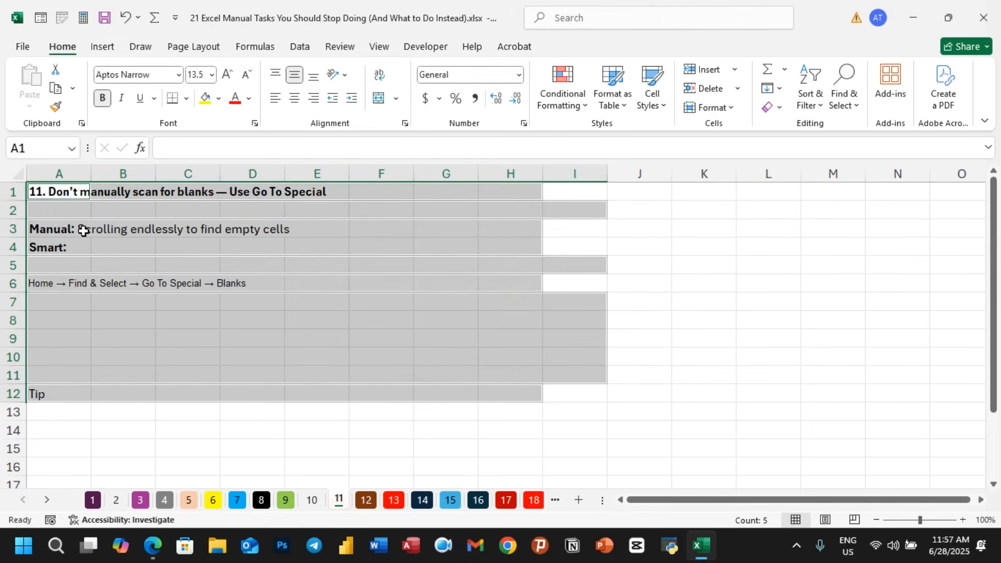
{"action": "key", "text": "ctrl+z"}
- Delete the selected blank cells with Shift cells up so the text rows close up
{"action": "key", "text": "ctrl+minus"}
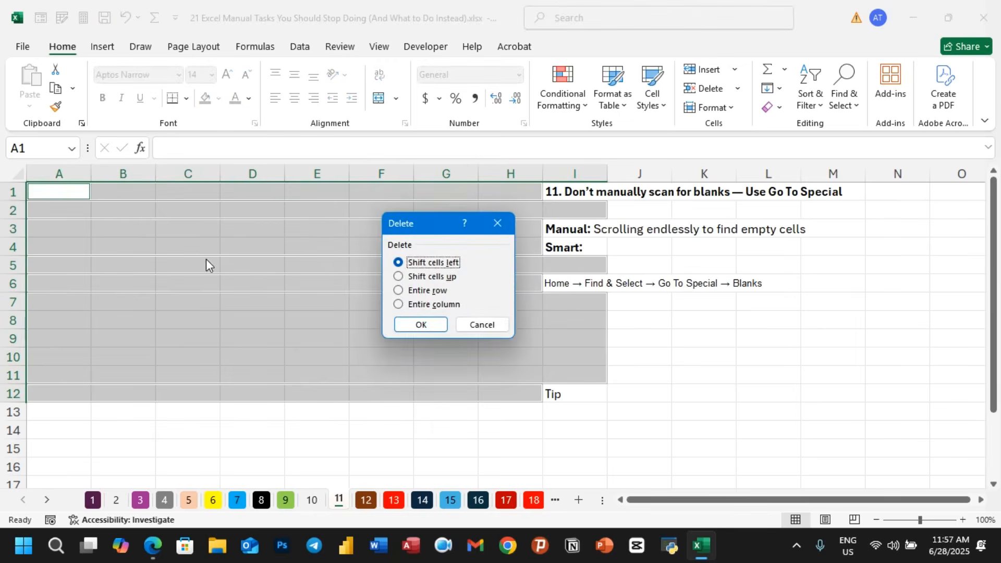
{"action": "left_click", "coordinate": [400, 281]}
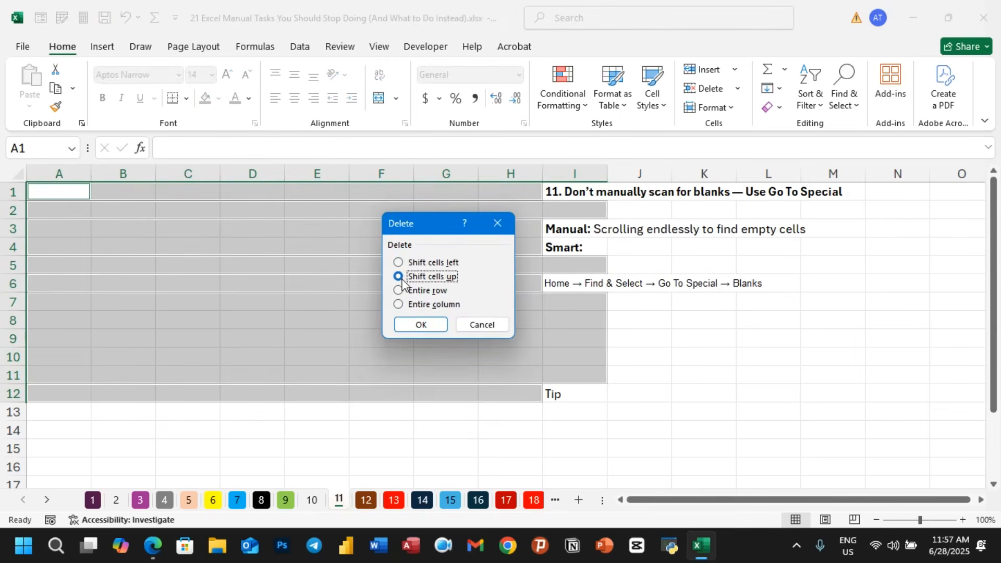
{"action": "left_click", "coordinate": [418, 325]}
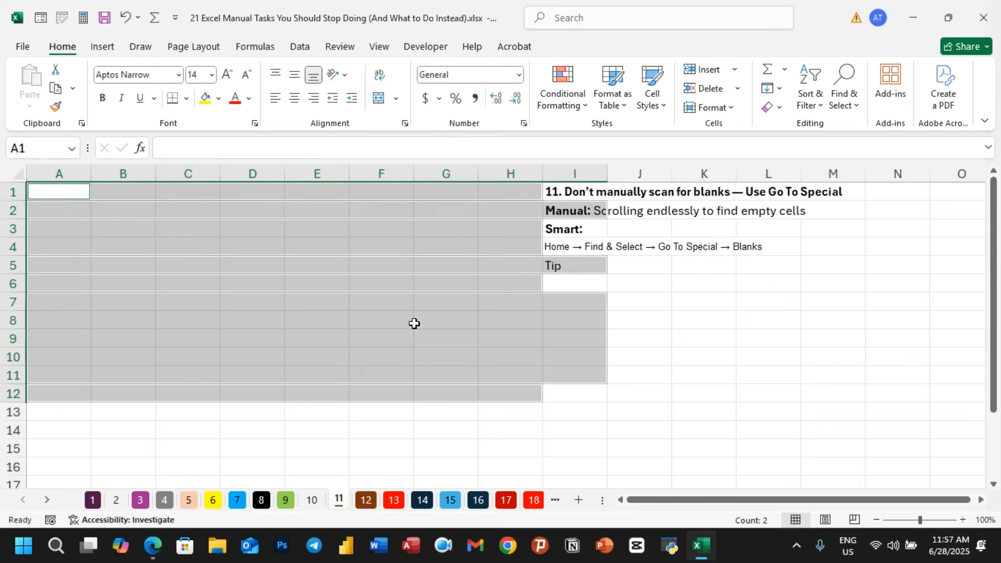
{"action": "left_click", "coordinate": [692, 387]}
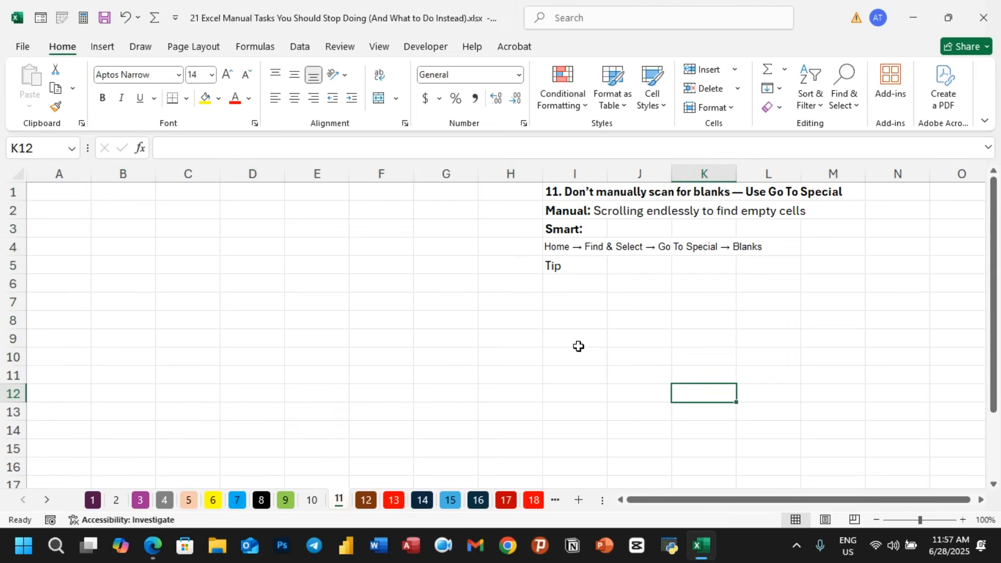
{"action": "key", "text": "ctrl+super+o"}
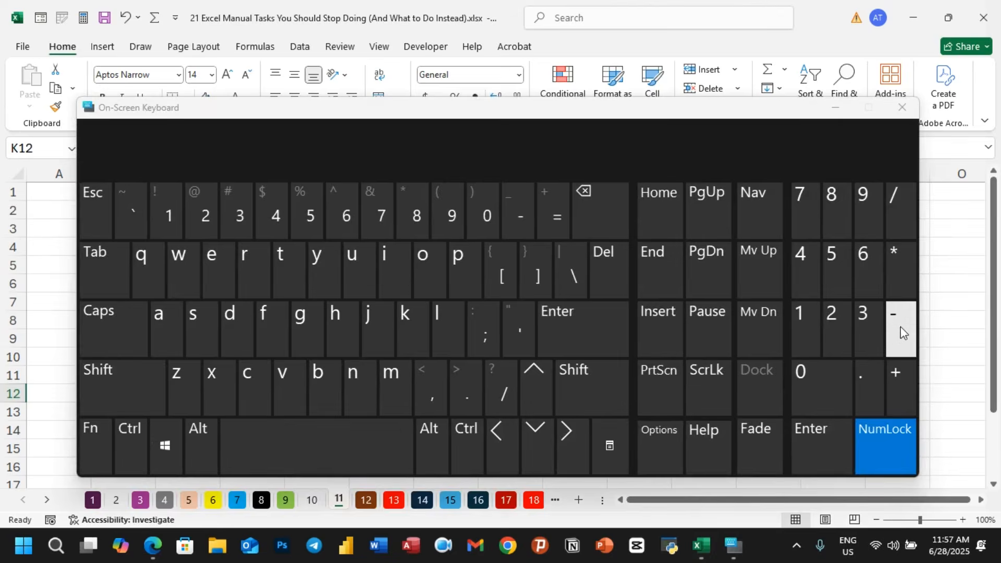
{"action": "left_click", "coordinate": [949, 282]}
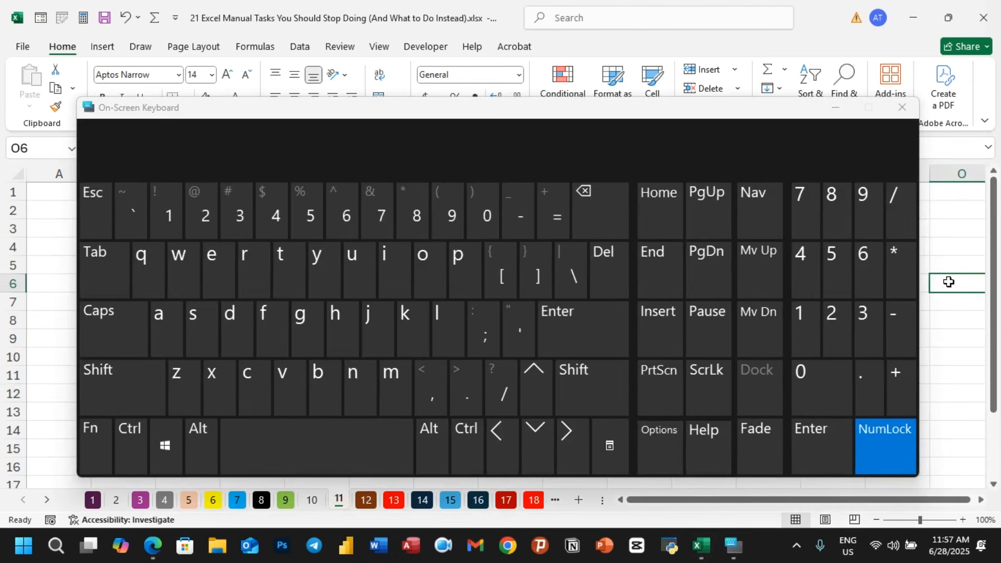
{"action": "left_click", "coordinate": [924, 362]}
{"action": "left_click", "coordinate": [937, 360]}
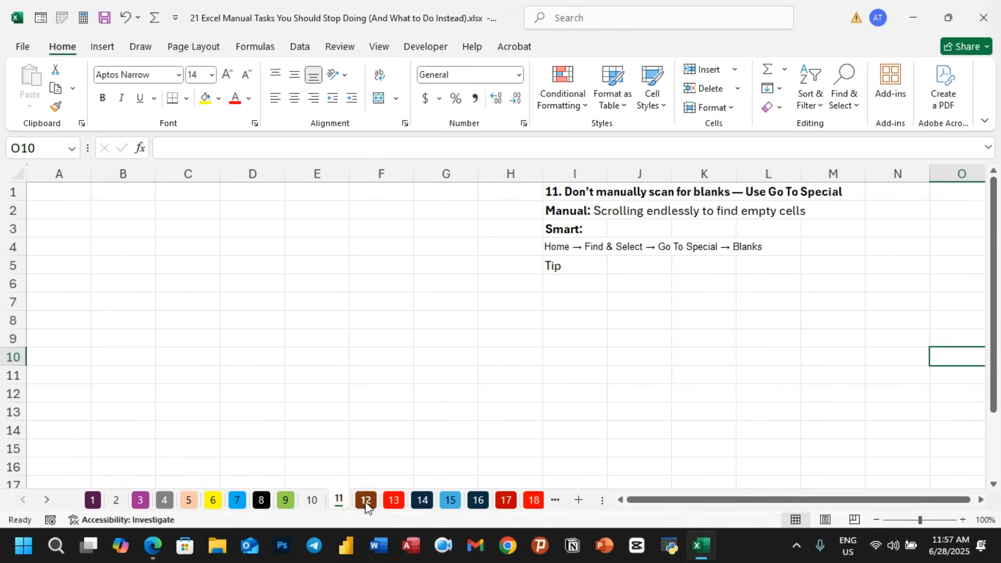
- Switch to sheet 12, autofit the Announcement column B, then narrow it again
{"action": "left_click", "coordinate": [366, 502]}
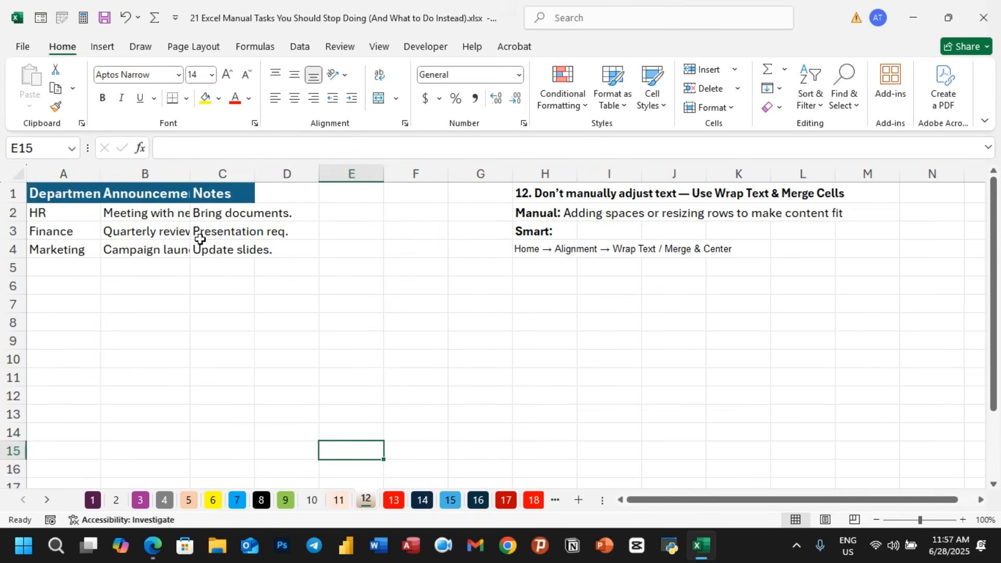
{"action": "double_click", "coordinate": [189, 181]}
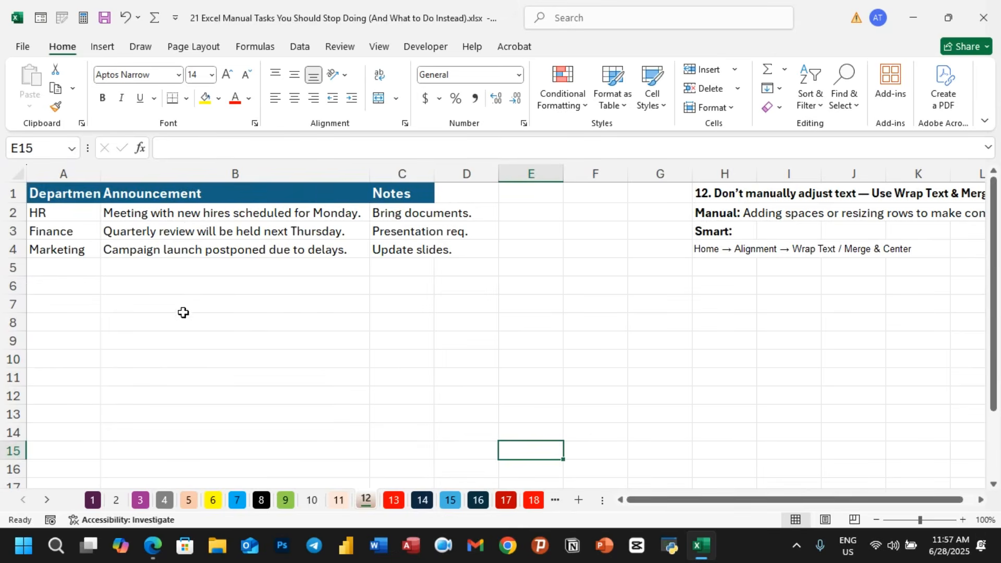
{"action": "left_click_drag", "start_coordinate": [370, 181], "coordinate": [232, 185]}
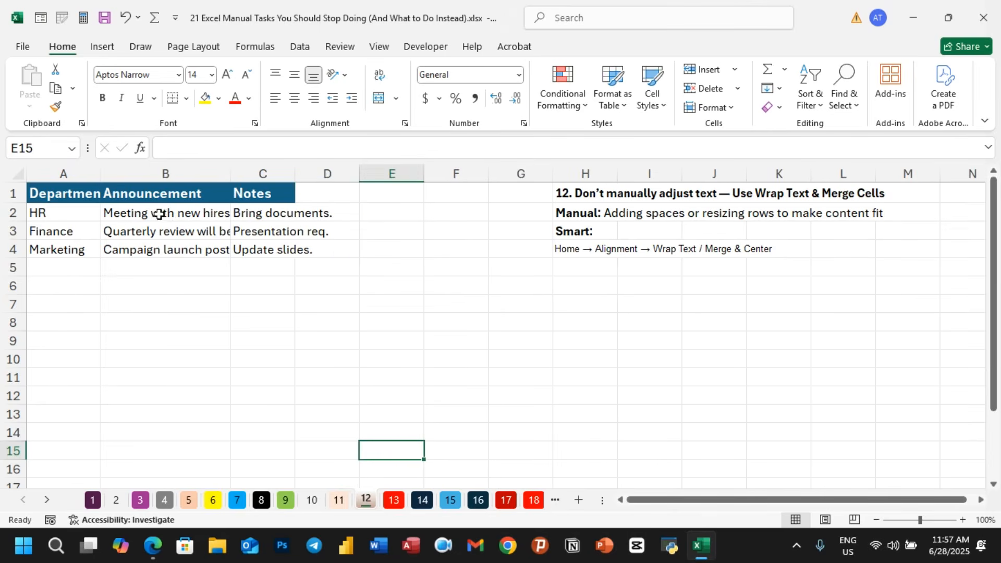
- Apply Wrap Text to the announcement cells B2:B4
{"action": "left_click", "coordinate": [197, 214]}
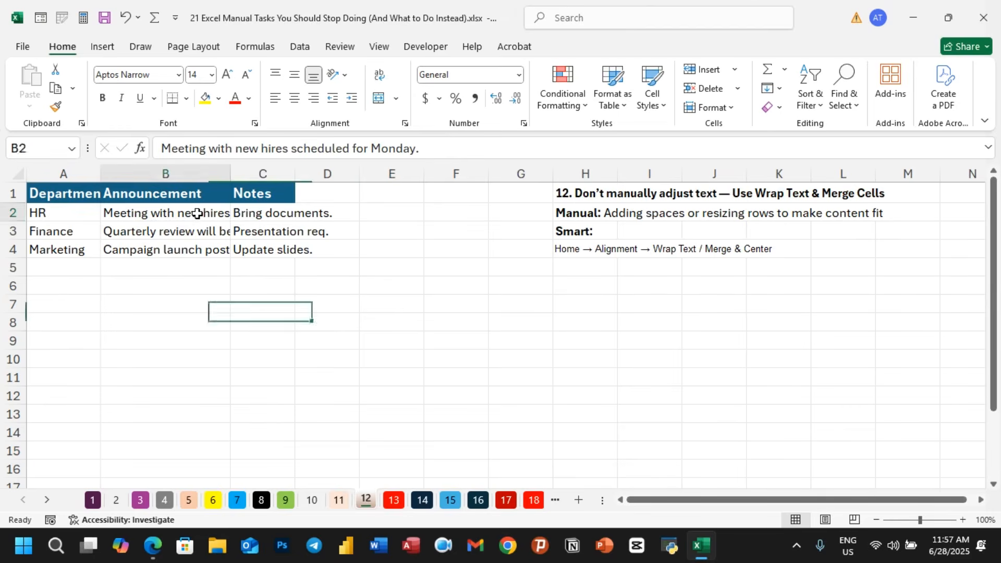
{"action": "left_click_drag", "start_coordinate": [197, 214], "coordinate": [198, 242]}
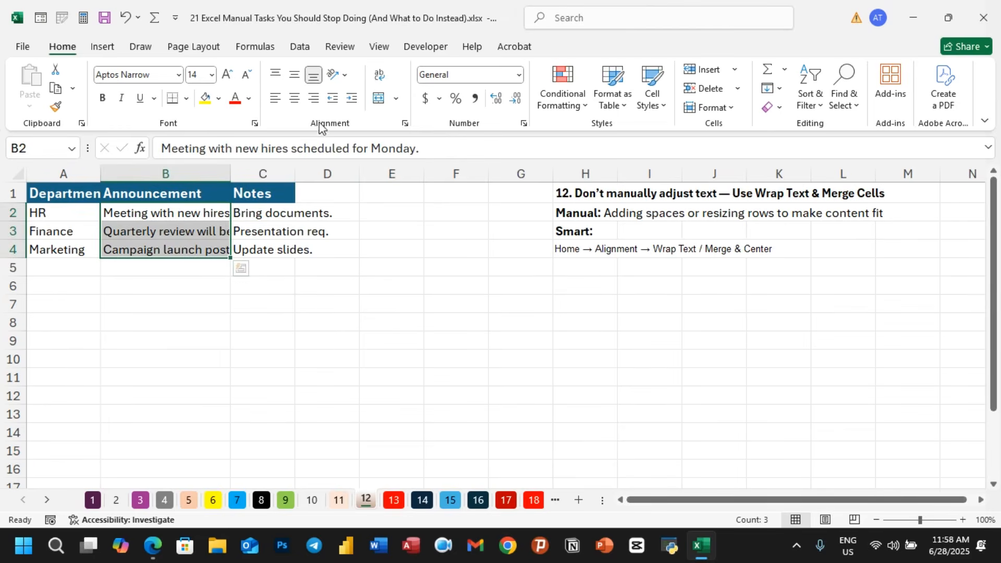
{"action": "left_click", "coordinate": [380, 76]}
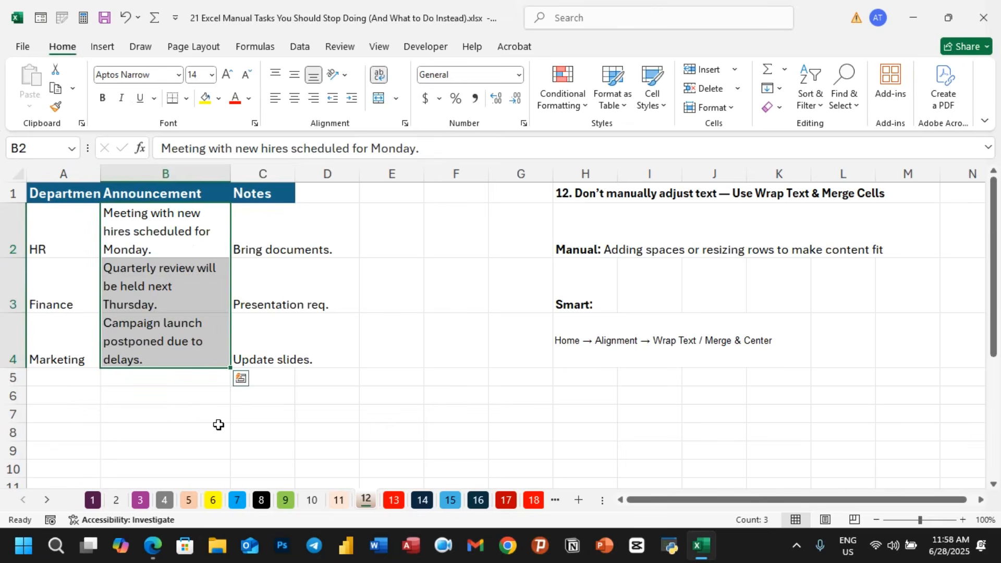
{"action": "left_click", "coordinate": [197, 428]}
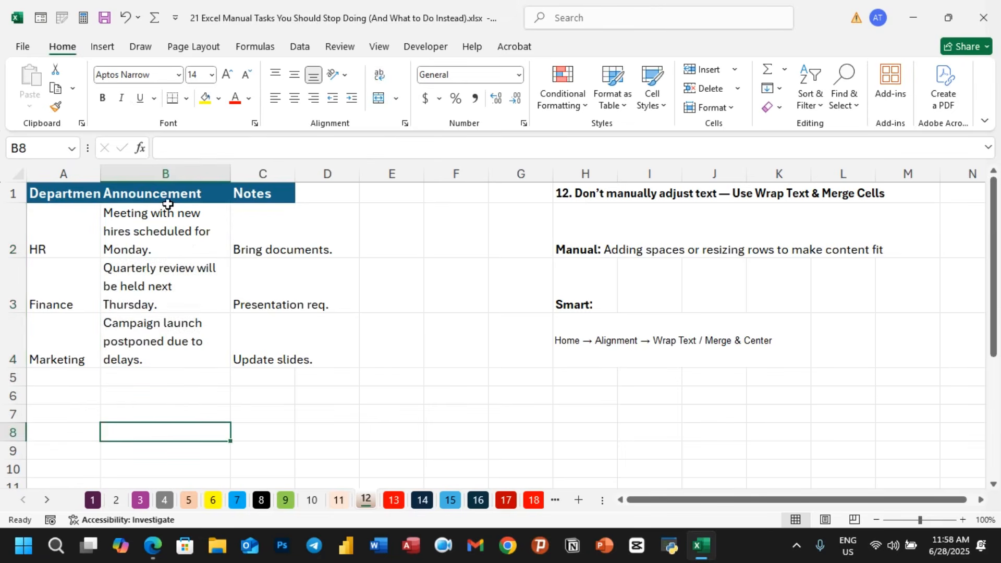
- Append extra sample text to the HR announcement in B2 so the wrapped cell grows taller
{"action": "double_click", "coordinate": [161, 251]}
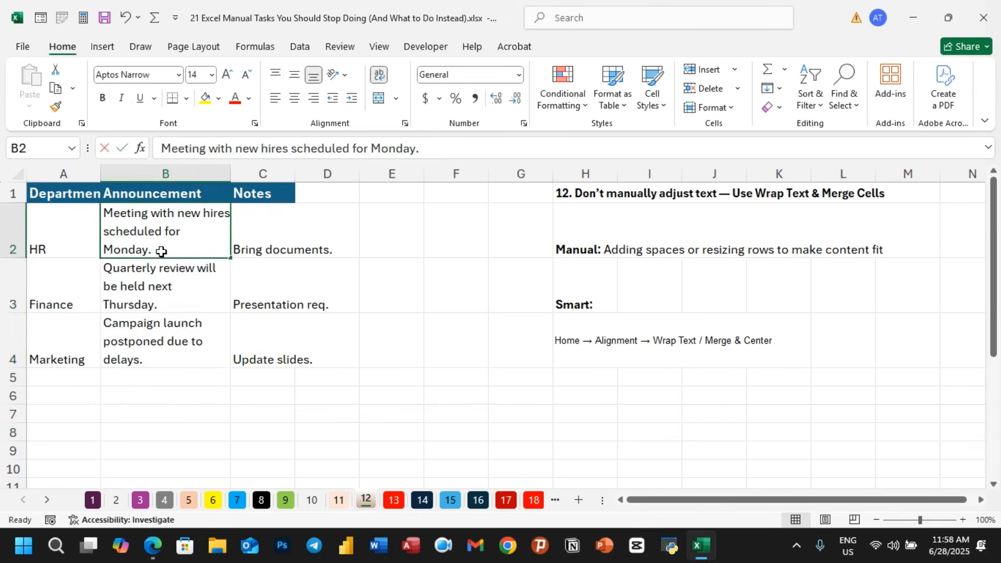
{"action": "double_click", "coordinate": [161, 252]}
{"action": "type", "text": "fdfdfdg"}
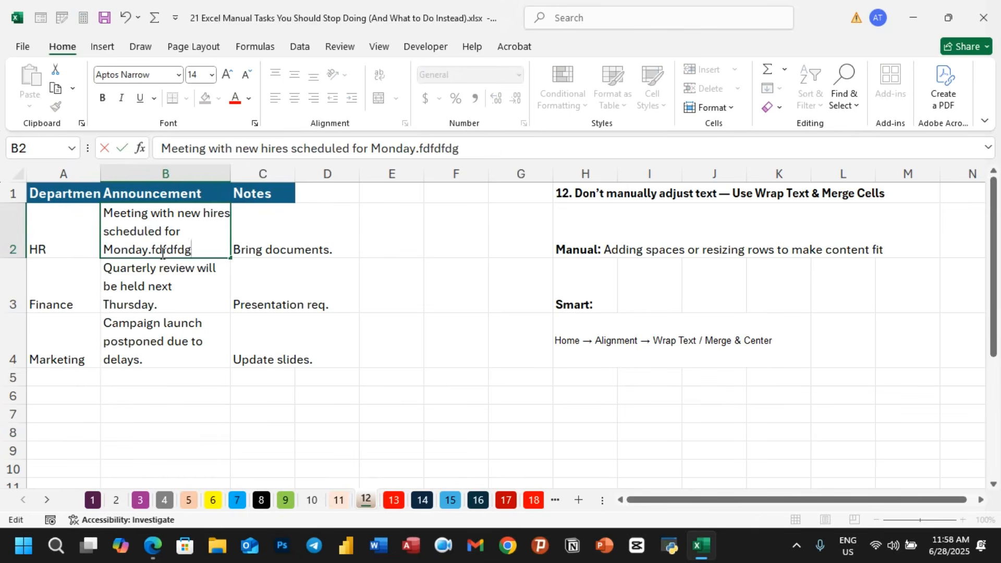
{"action": "type", "text": "dgdgdgdgdgdgdgdgdgd"}
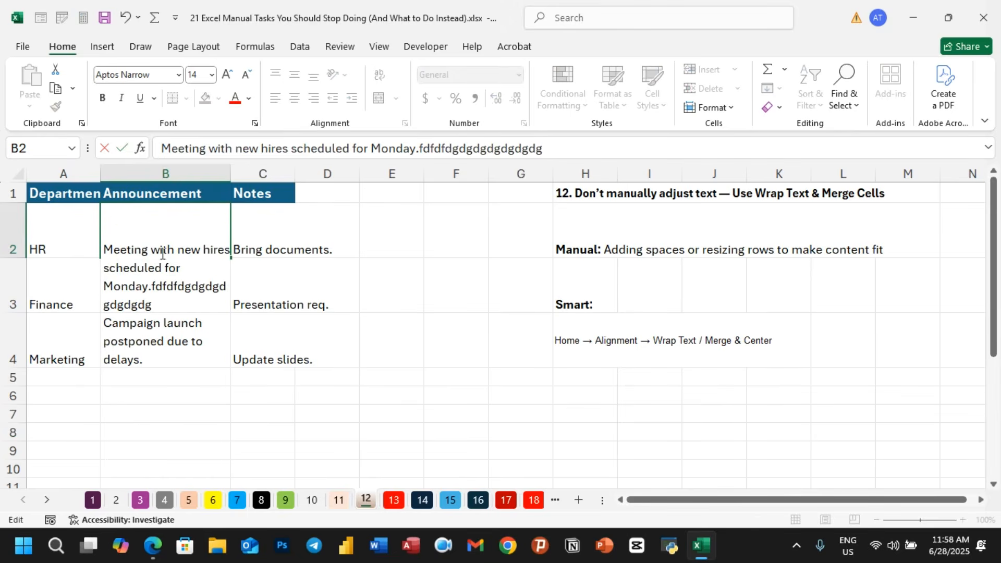
{"action": "left_click", "coordinate": [288, 448]}
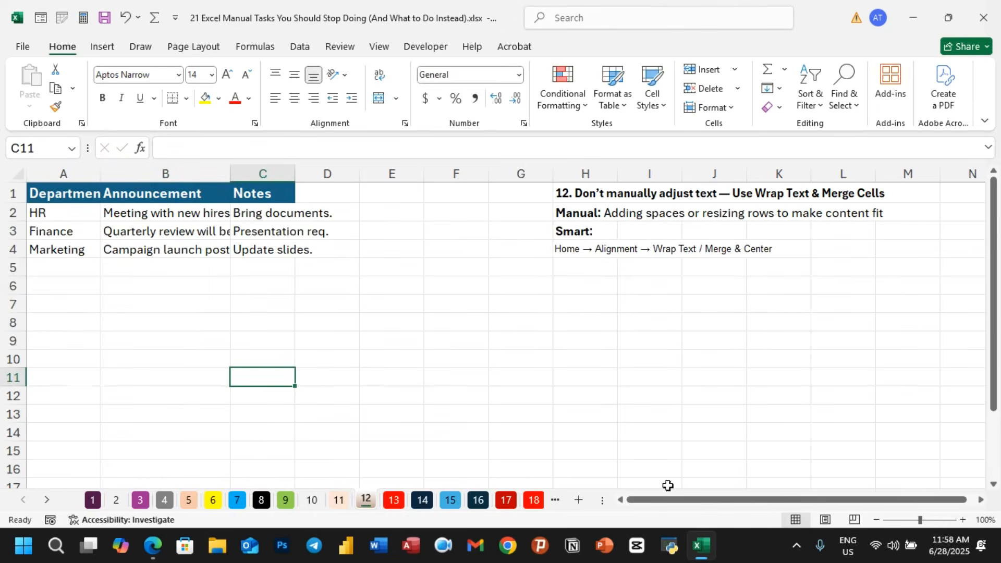
{"action": "left_click_drag", "start_coordinate": [743, 499], "coordinate": [993, 507]}
{"action": "left_click", "coordinate": [983, 500]}
{"action": "left_click", "coordinate": [984, 502]}
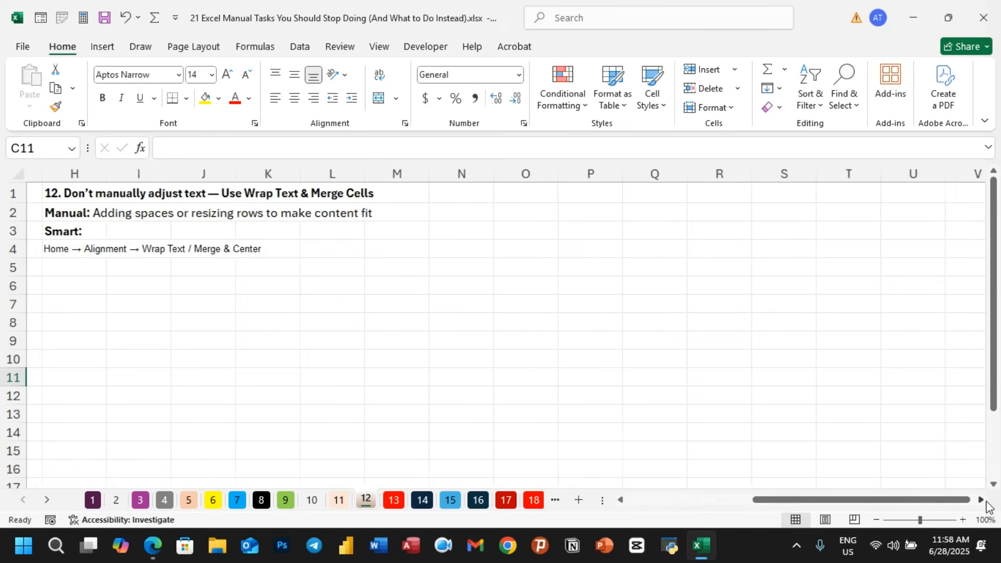
{"action": "left_click", "coordinate": [502, 216]}
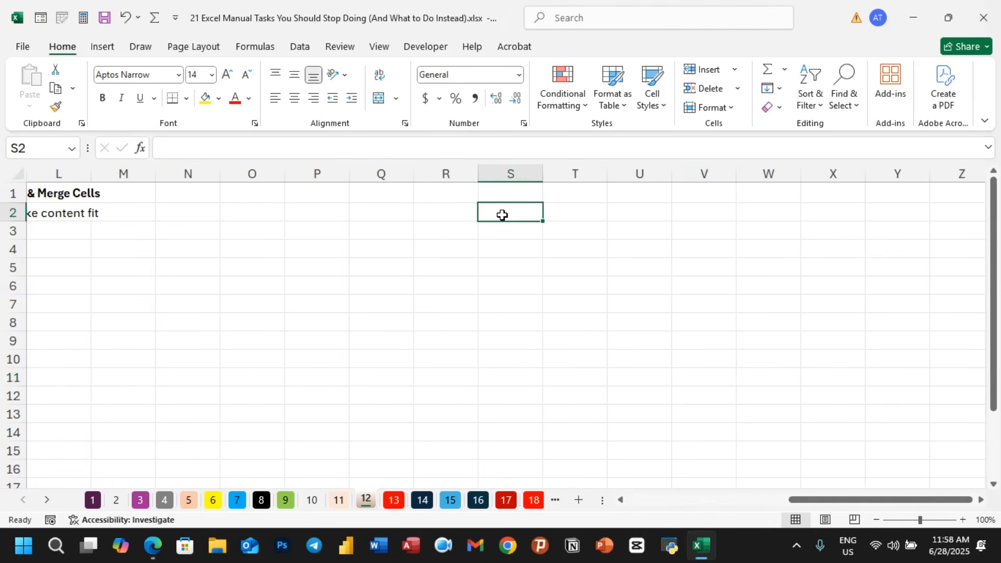
{"action": "type", "text": "ghgfhghdgfhgdf"}
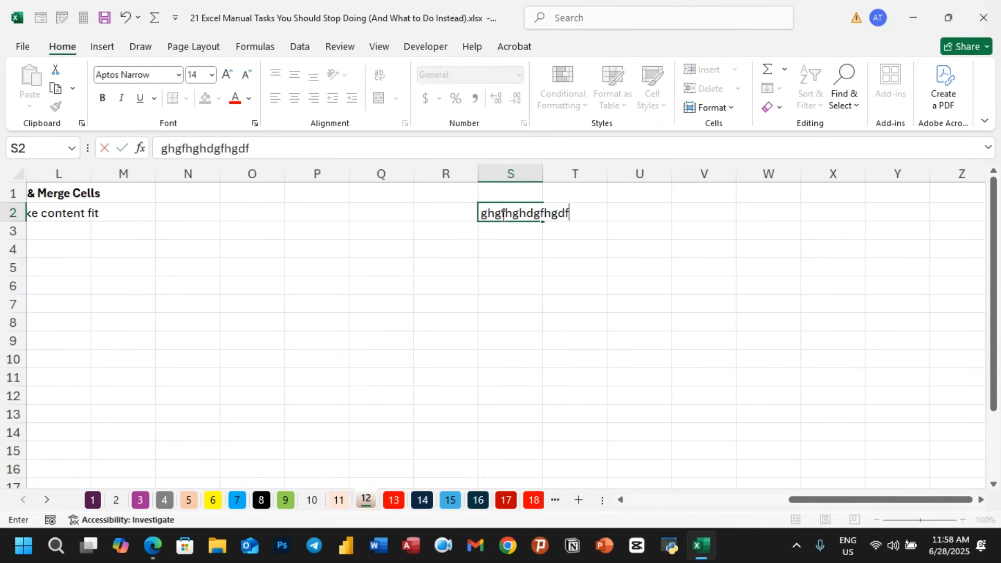
{"action": "key", "text": "BackSpace"}
{"action": "key", "text": "BackSpace"}
{"action": "key", "text": "BackSpace"}
{"action": "key", "text": "BackSpace"}
{"action": "key", "text": "BackSpace"}
{"action": "key", "text": "BackSpace"}
{"action": "key", "text": "BackSpace"}
{"action": "key", "text": "BackSpace"}
{"action": "key", "text": "BackSpace"}
{"action": "key", "text": "BackSpace"}
{"action": "key", "text": "BackSpace"}
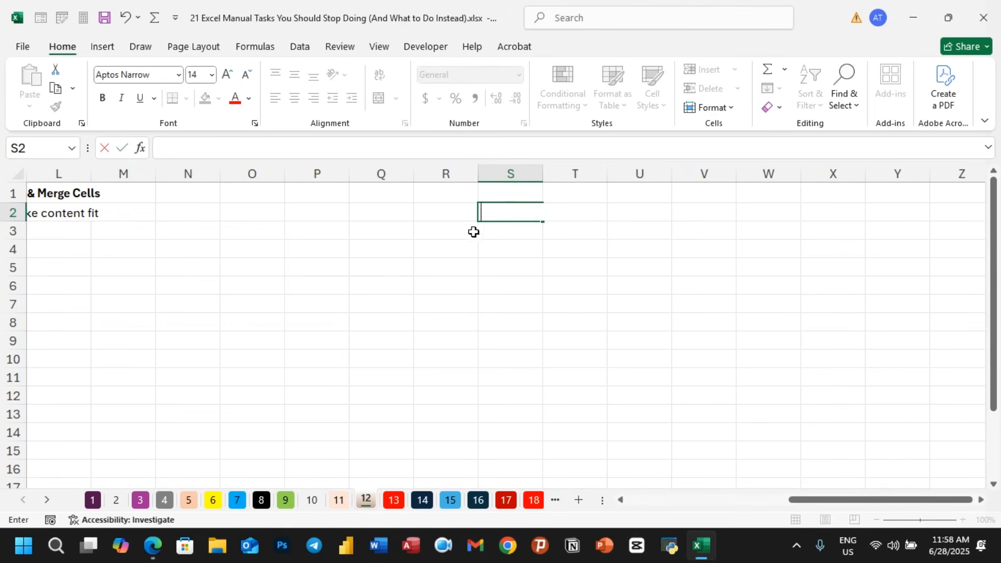
{"action": "key", "text": "Return"}
- Apply Wrap Text to empty cell S2 and enter long sample text so it wraps within the cell
{"action": "left_click", "coordinate": [496, 211]}
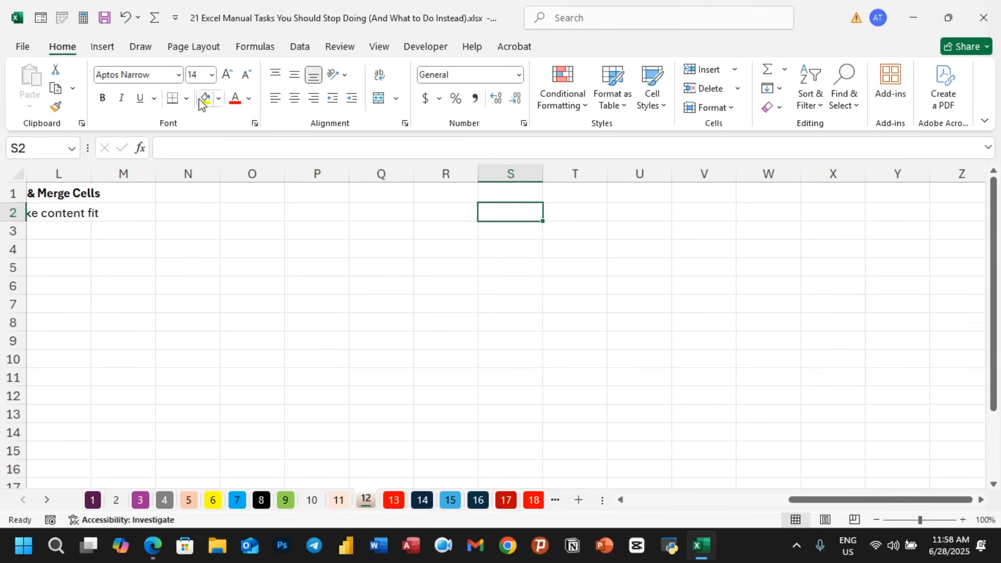
{"action": "left_click", "coordinate": [380, 75]}
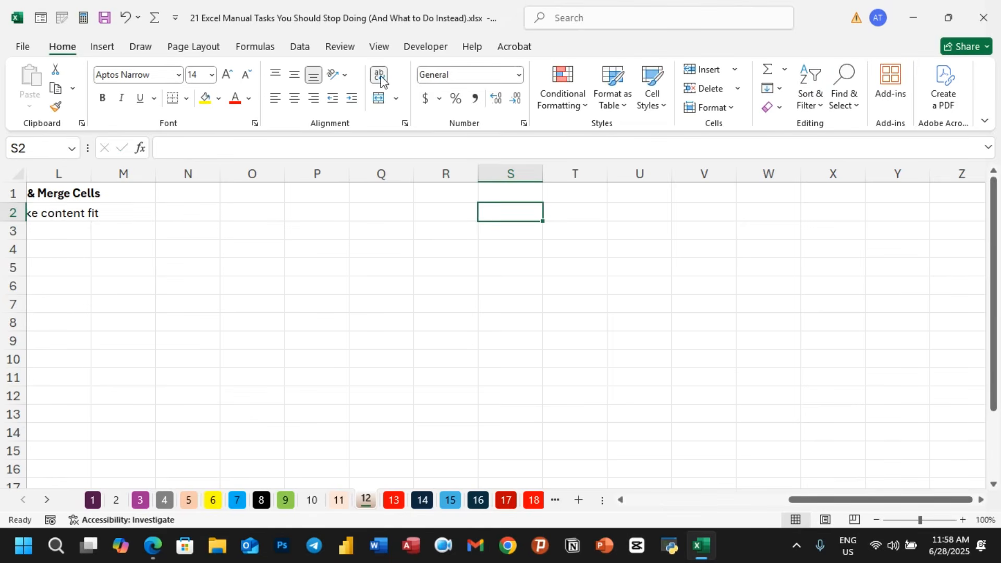
{"action": "type", "text": "fdsgsdg"}
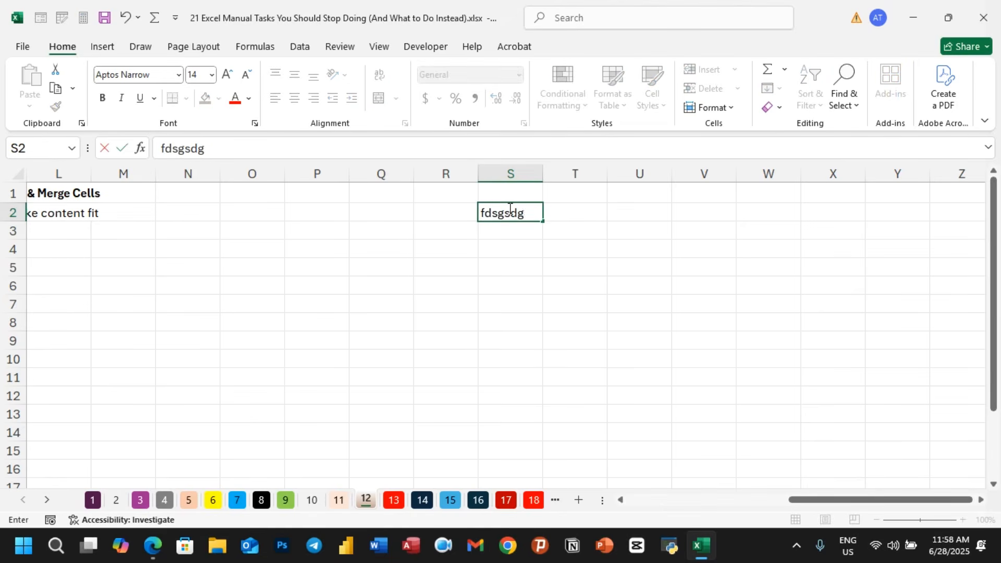
{"action": "type", "text": "sdgsdhdfhdfhsghusdhgjdh"}
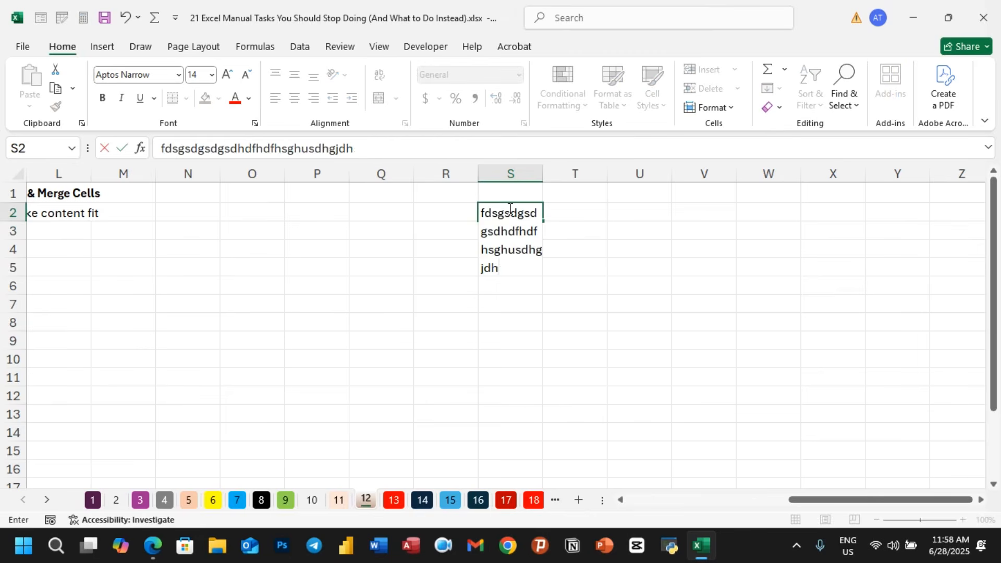
{"action": "type", "text": "sgdsgsdhghdsgsdhhdshdshdhsghds"}
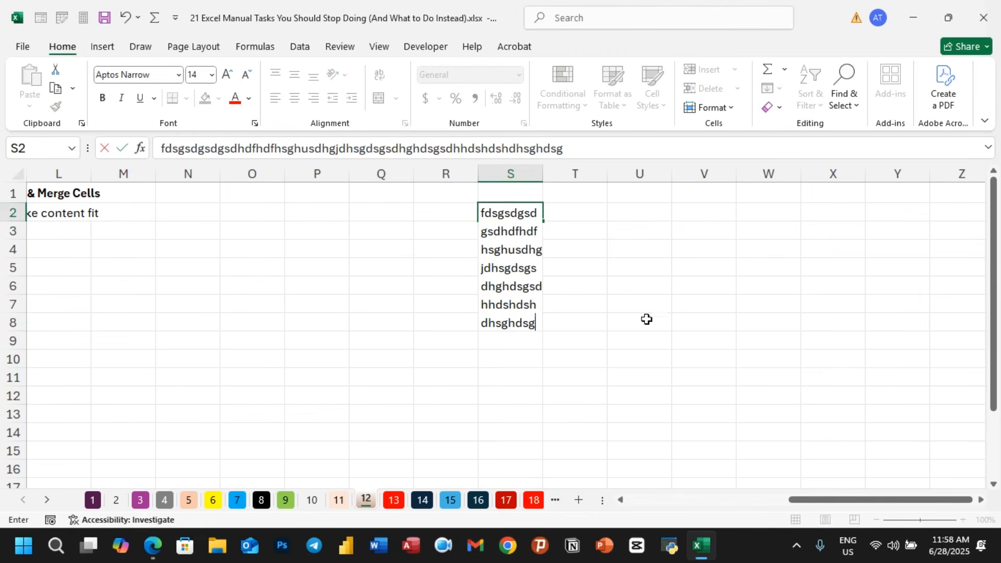
{"action": "type", "text": "g"}
{"action": "left_click", "coordinate": [664, 397]}
{"action": "left_click", "coordinate": [513, 259]}
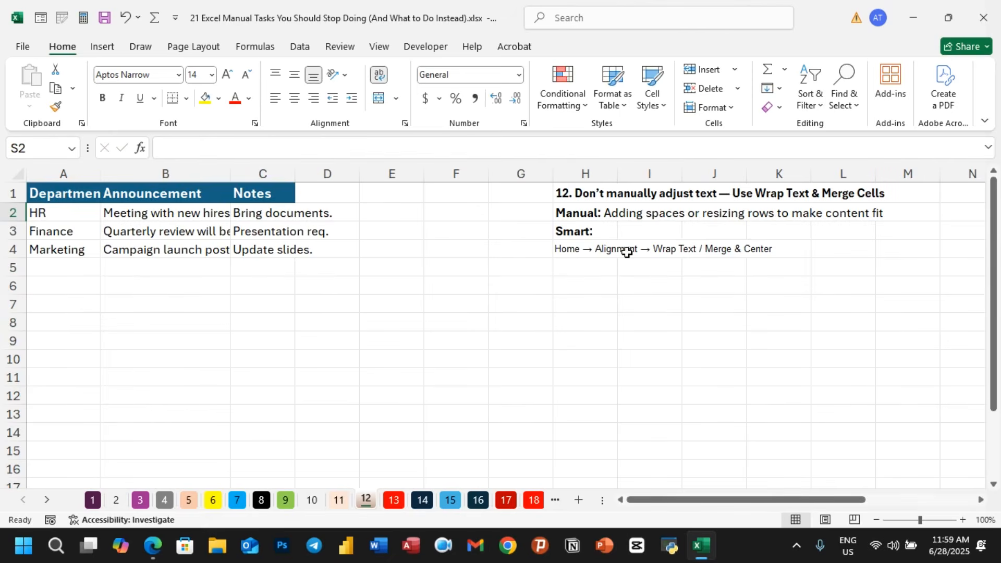
- Switch to sheet 13 and enter the formula =B2+bonus in Bonus cell C2
{"action": "left_click", "coordinate": [394, 500]}
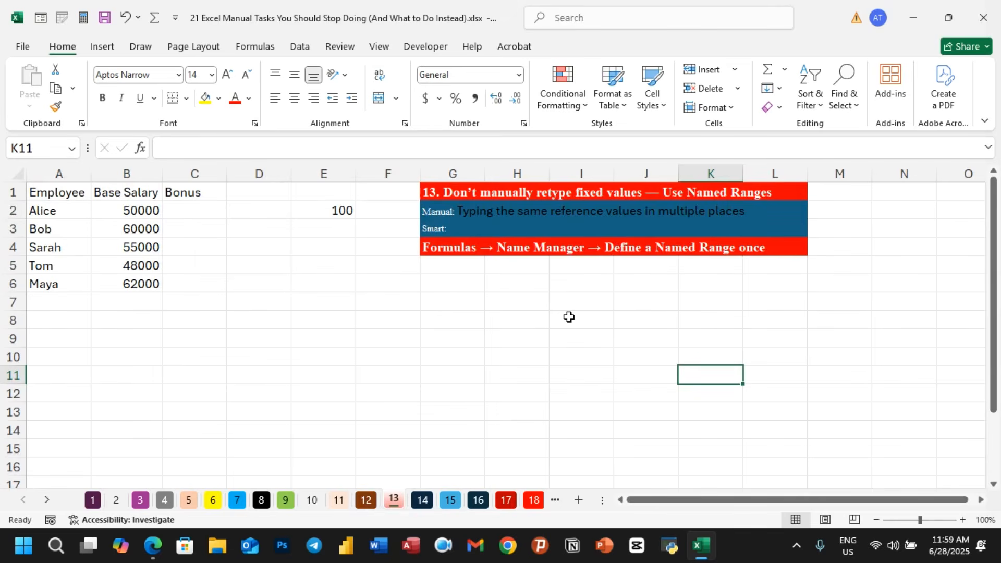
{"action": "left_click", "coordinate": [182, 210]}
{"action": "type", "text": "="}
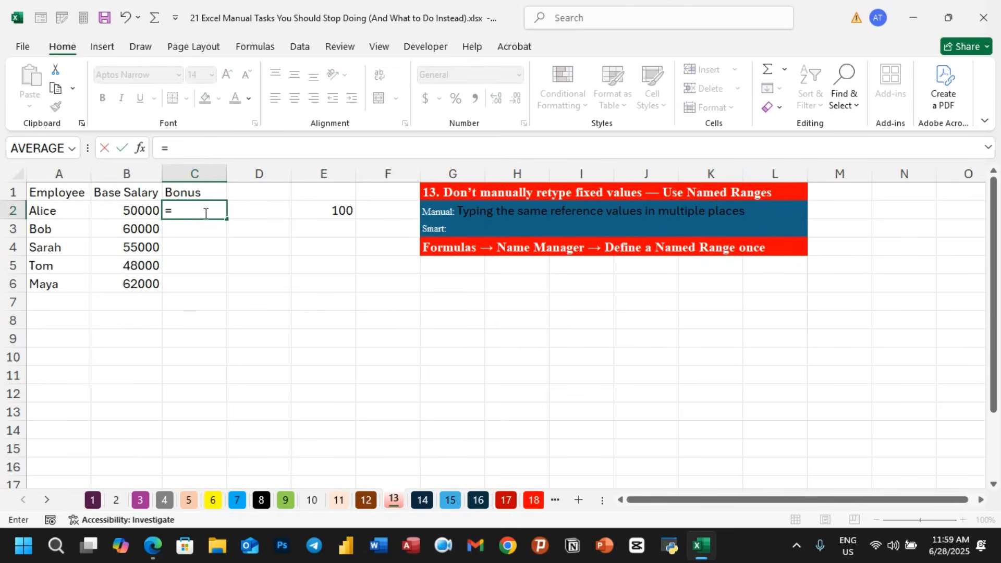
{"action": "left_click", "coordinate": [138, 209]}
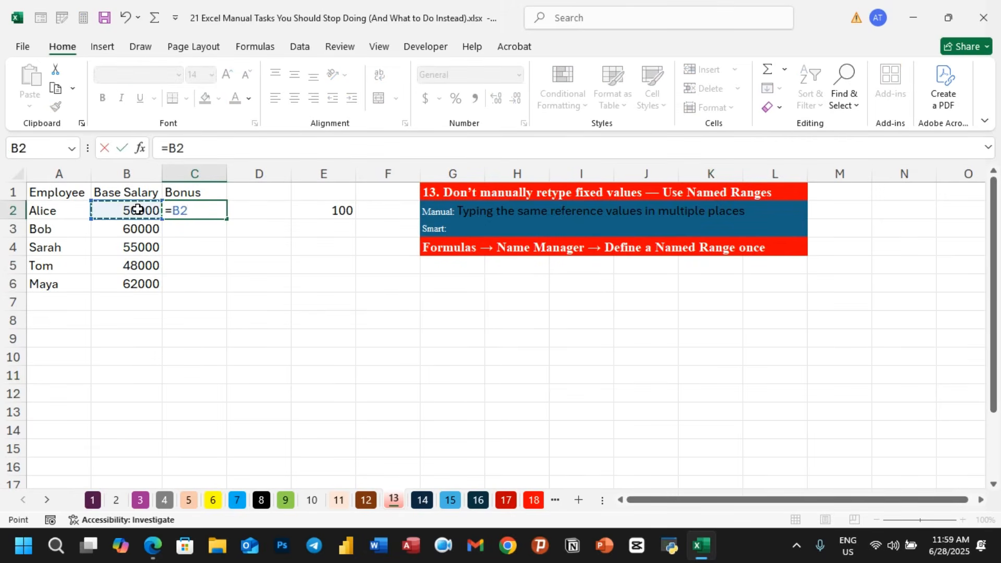
{"action": "type", "text": "+"}
{"action": "left_click", "coordinate": [318, 210]}
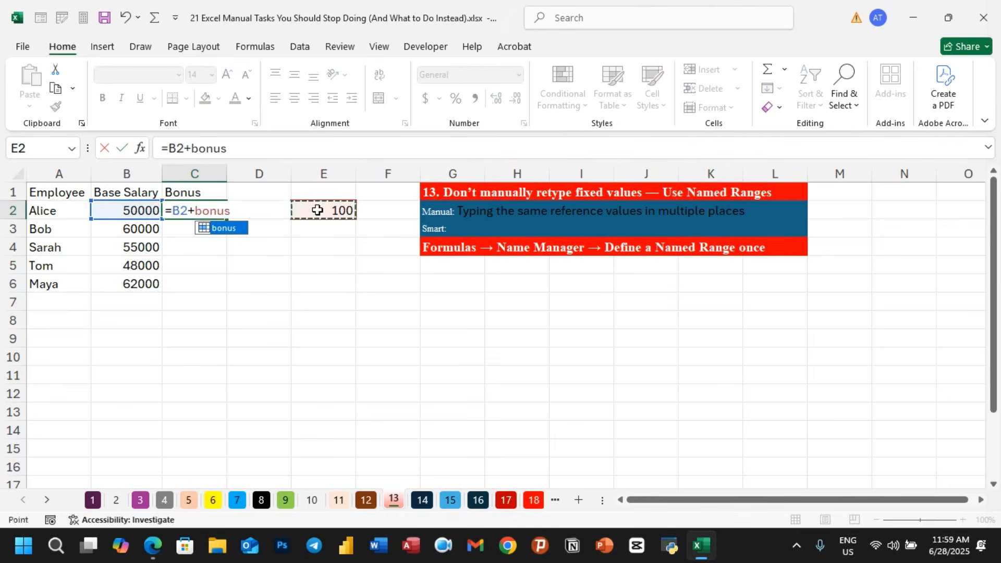
{"action": "key", "text": "Return"}
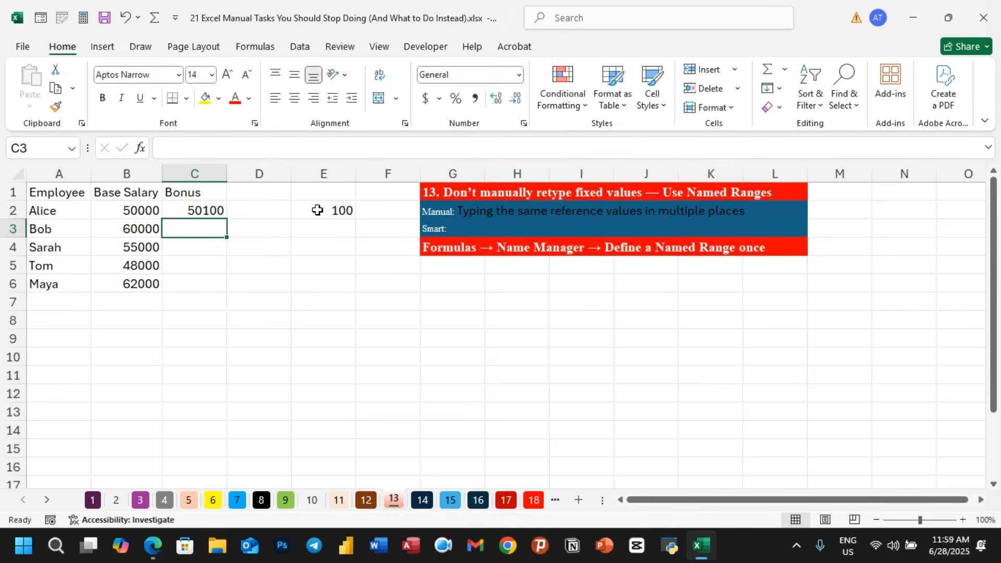
- Fill the C2 formula down through C6 for the remaining employees
{"action": "left_click", "coordinate": [214, 216]}
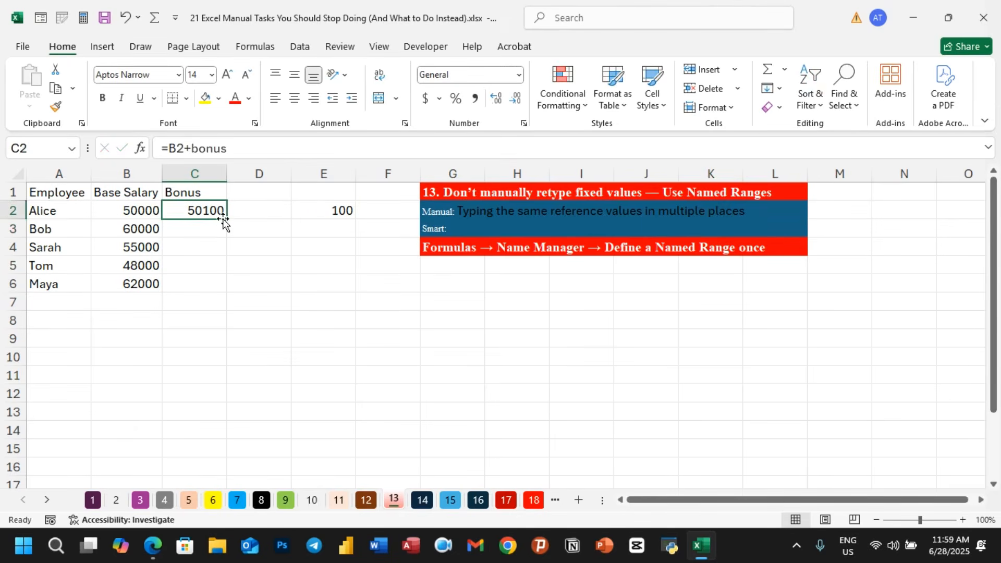
{"action": "left_click_drag", "start_coordinate": [225, 220], "coordinate": [221, 288]}
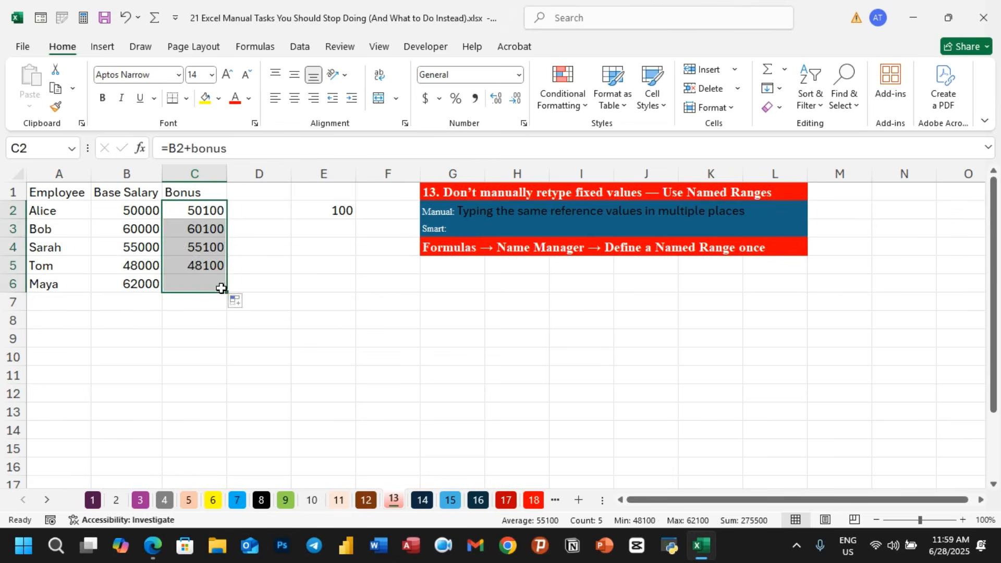
{"action": "left_click", "coordinate": [264, 283]}
- Enter the formula =7000+bonus in cell E39 below the table
{"action": "scroll", "coordinate": [349, 295], "scroll_direction": "down", "scroll_amount": 10}
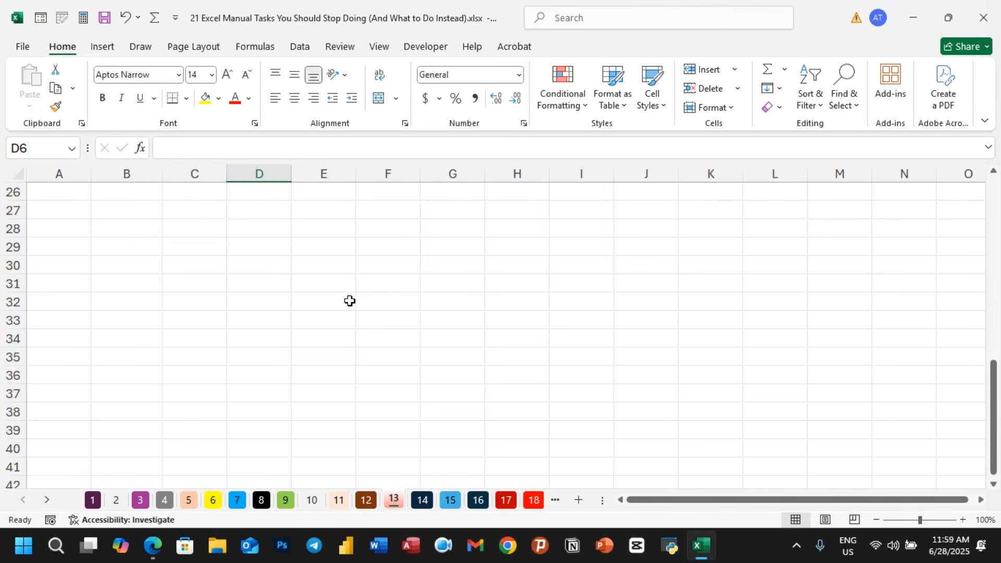
{"action": "left_click", "coordinate": [338, 339]}
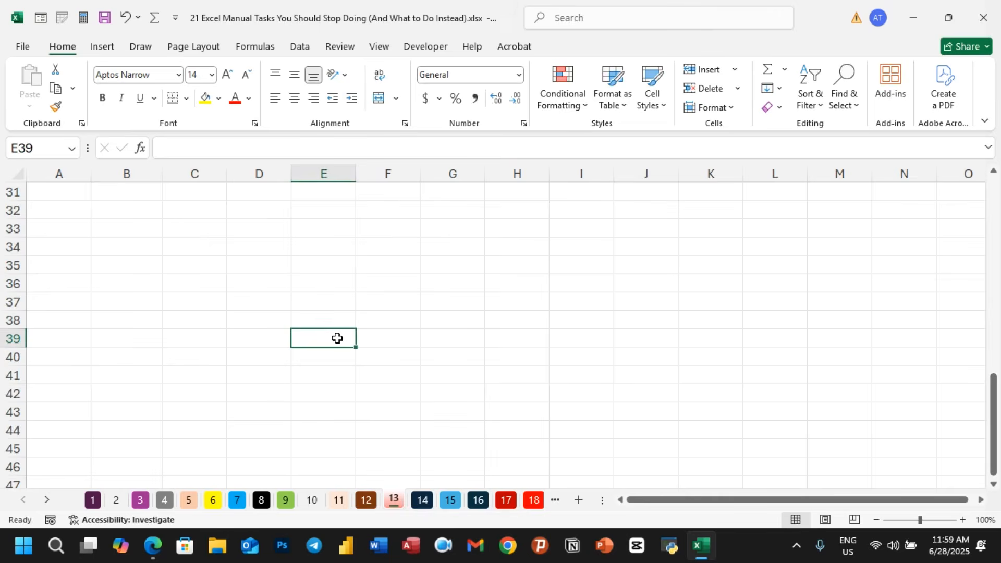
{"action": "type", "text": "="}
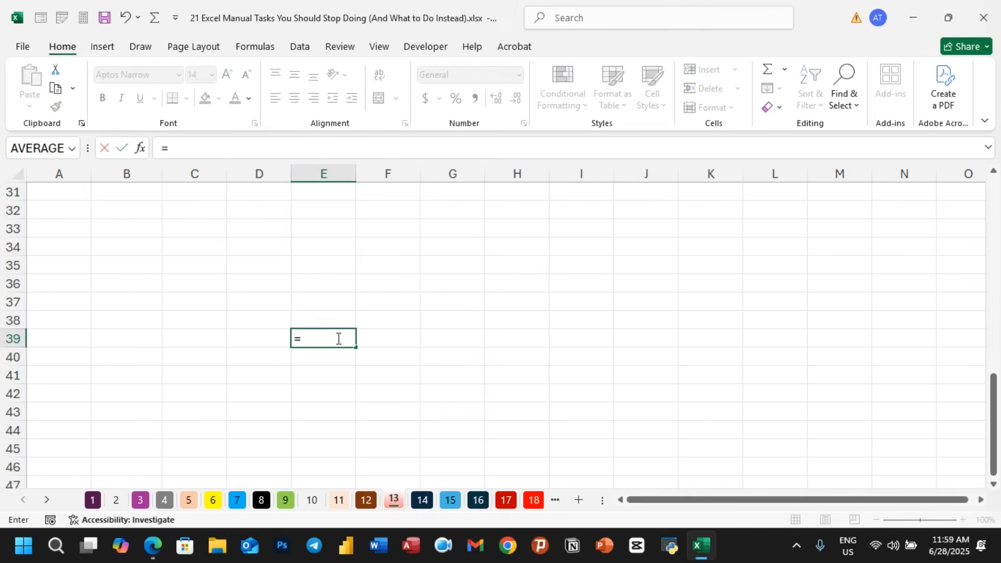
{"action": "type", "text": "7000+"}
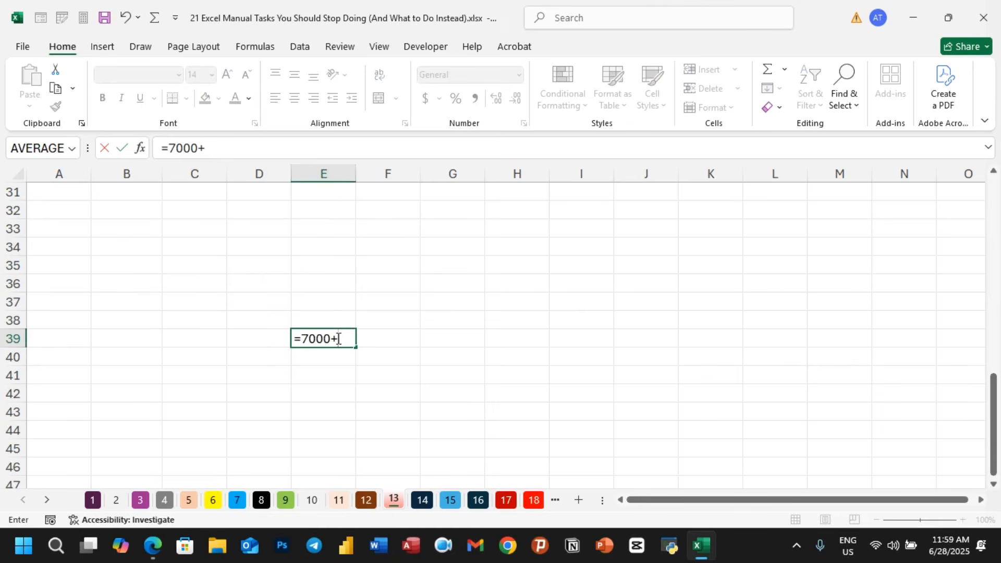
{"action": "scroll", "coordinate": [342, 323], "scroll_direction": "up", "scroll_amount": 10}
{"action": "left_click", "coordinate": [342, 210]}
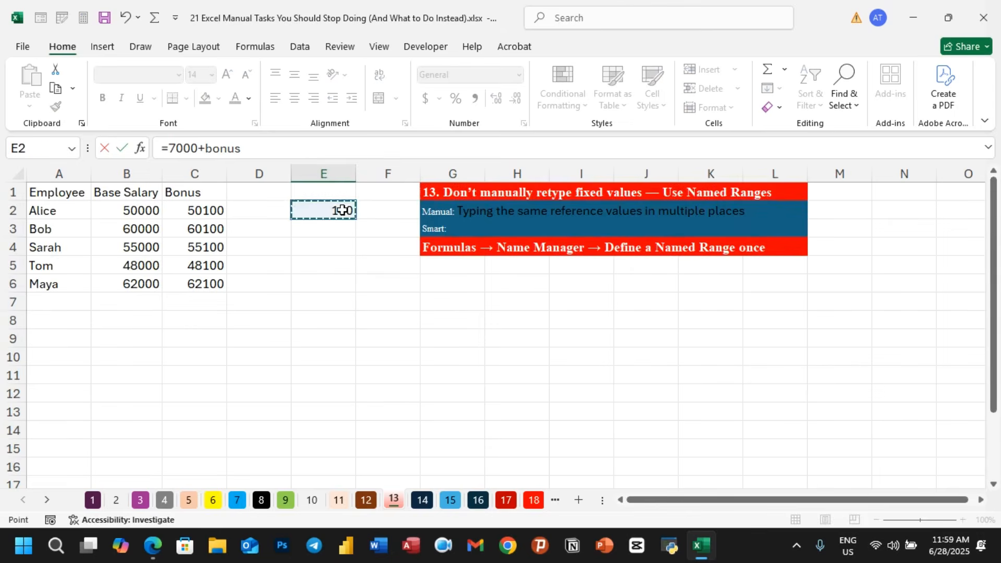
{"action": "scroll", "coordinate": [272, 371], "scroll_direction": "down", "scroll_amount": 10}
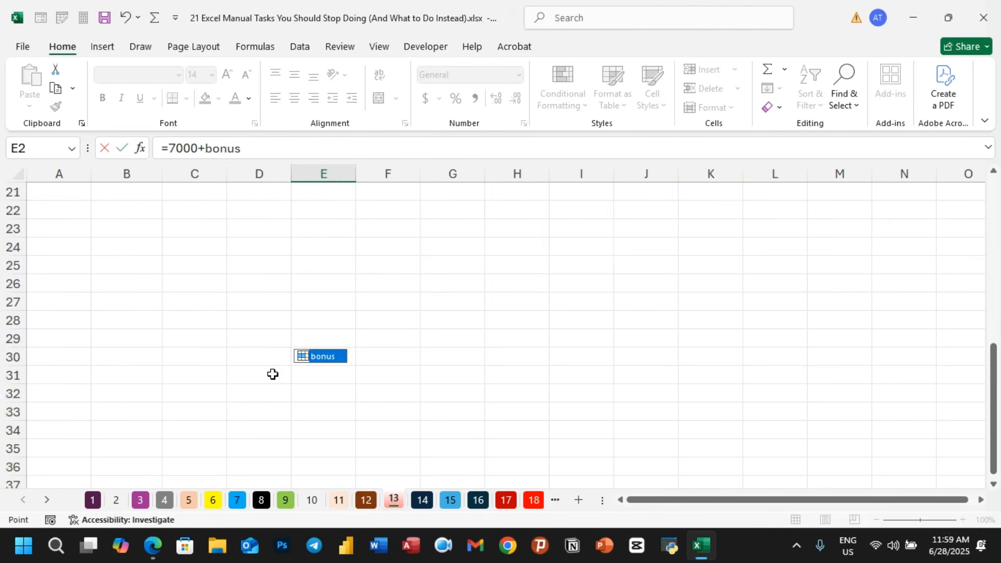
{"action": "key", "text": "Return"}
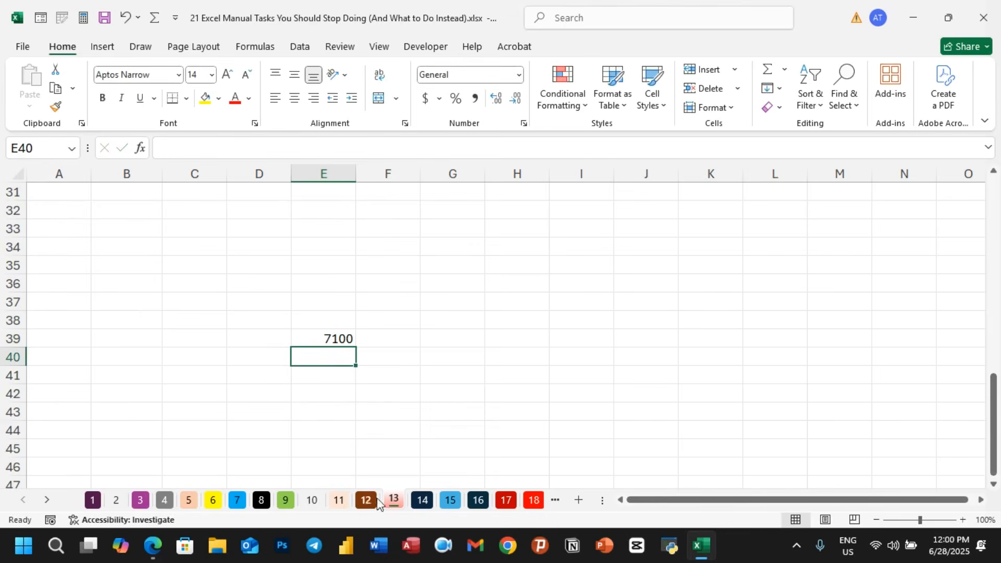
- Clear the formula from cell E39
{"action": "left_click", "coordinate": [422, 502]}
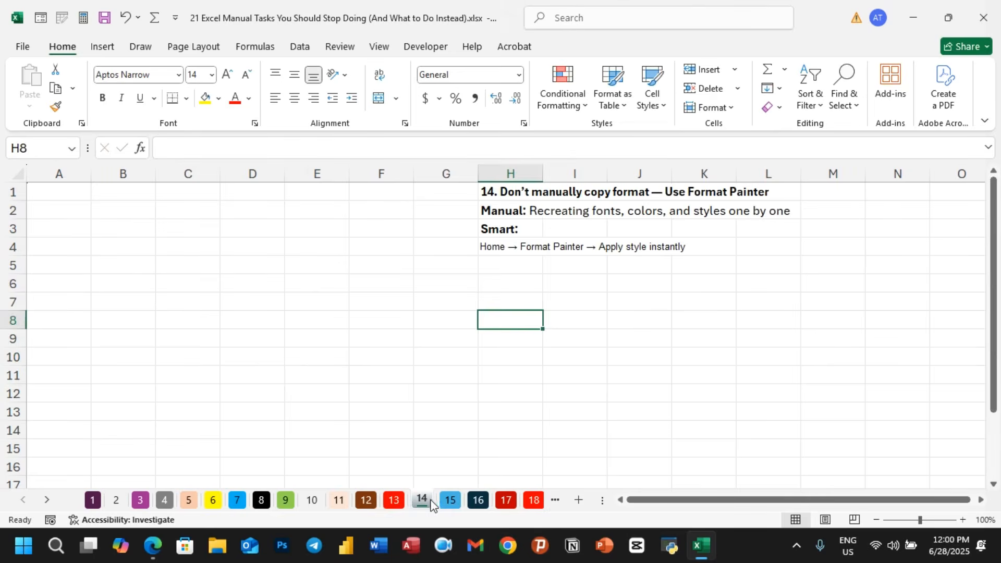
{"action": "left_click", "coordinate": [394, 506]}
{"action": "scroll", "coordinate": [346, 346], "scroll_direction": "up", "scroll_amount": 5}
{"action": "scroll", "coordinate": [350, 391], "scroll_direction": "down", "scroll_amount": 5}
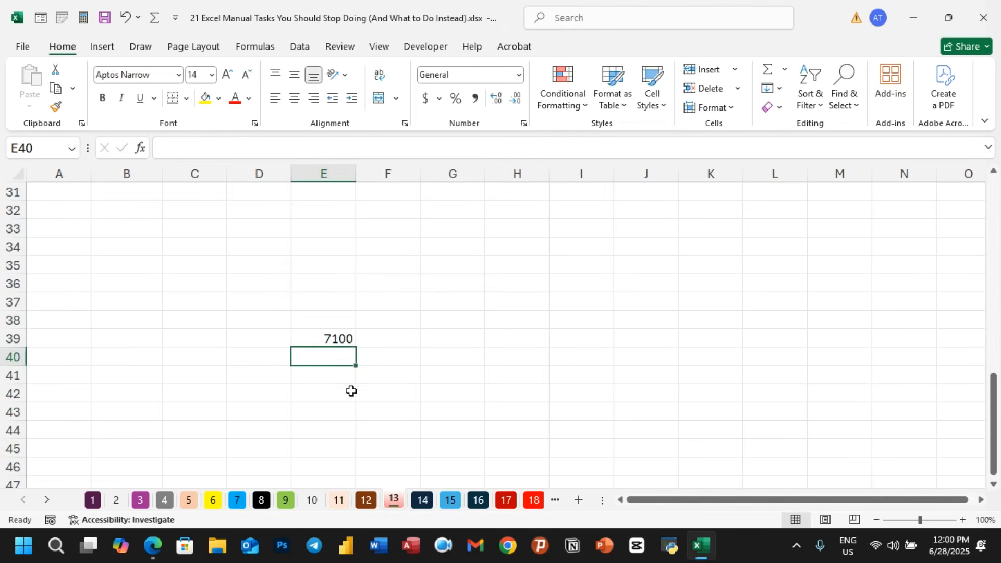
{"action": "left_click", "coordinate": [347, 340]}
{"action": "key", "text": "Delete"}
- Enter 100 in cell E2 as the fixed bonus value
{"action": "scroll", "coordinate": [459, 366], "scroll_direction": "up", "scroll_amount": 10}
{"action": "left_click", "coordinate": [323, 210]}
{"action": "type", "text": "10"}
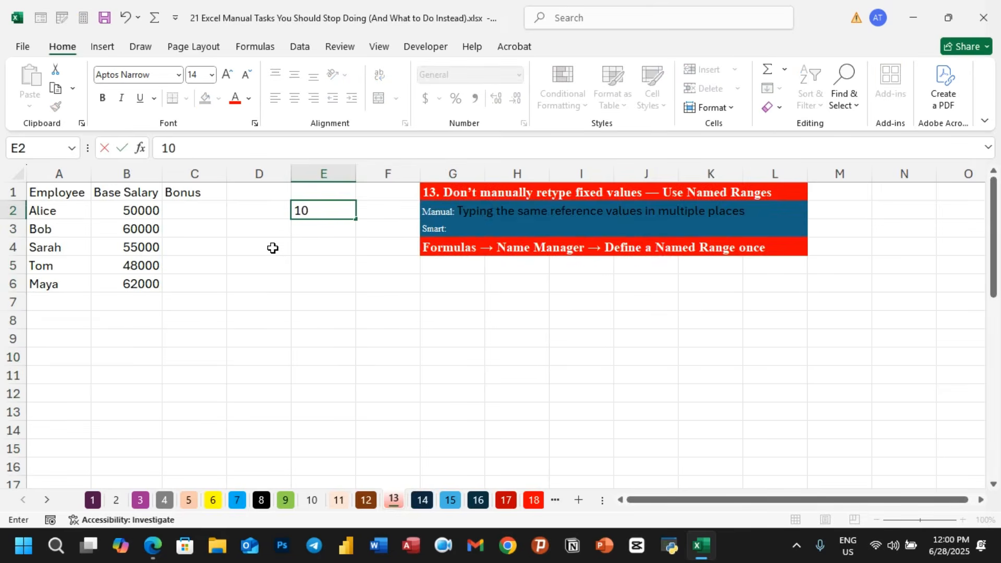
{"action": "type", "text": "0"}
{"action": "left_click", "coordinate": [323, 230]}
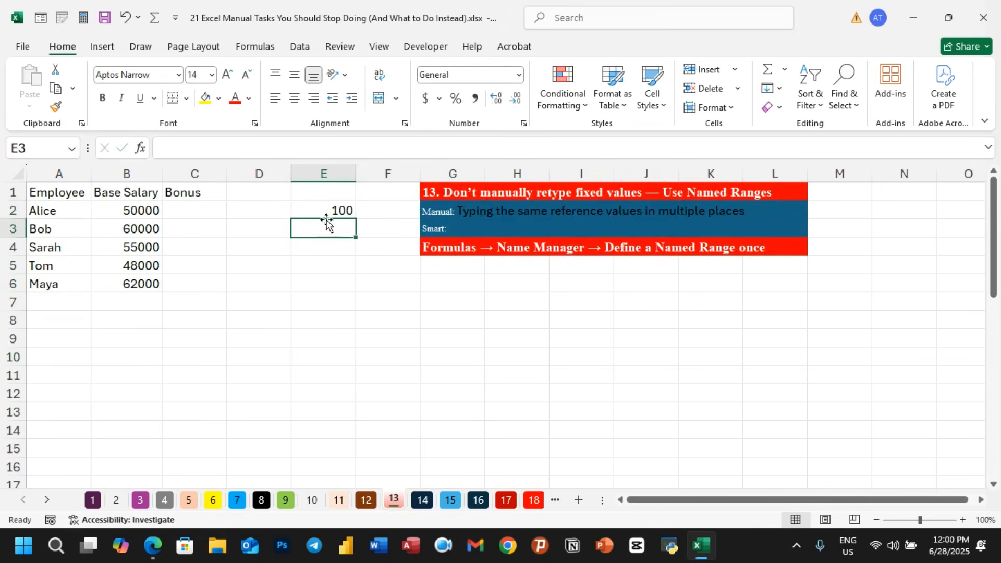
- Define the name Bonus for cell E2 through the Name Box
{"action": "left_click", "coordinate": [329, 209]}
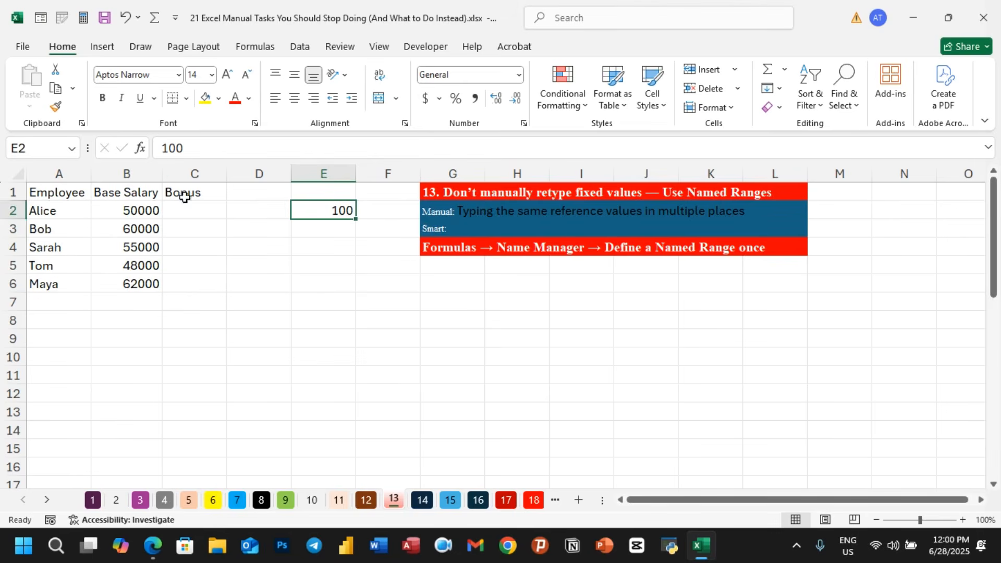
{"action": "left_click", "coordinate": [36, 153]}
{"action": "type", "text": "Bonus"}
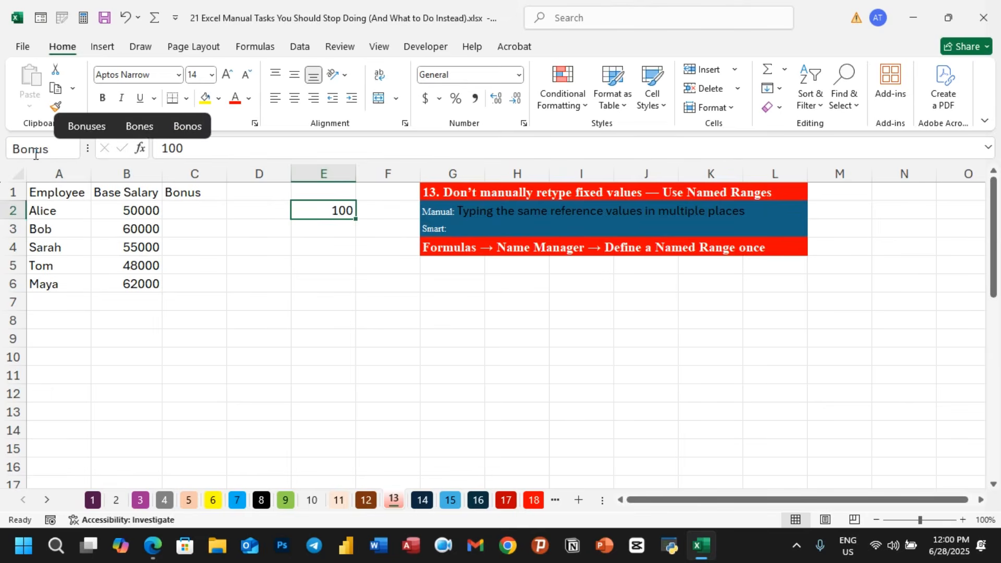
{"action": "key", "text": "Return"}
{"action": "left_click", "coordinate": [304, 264]}
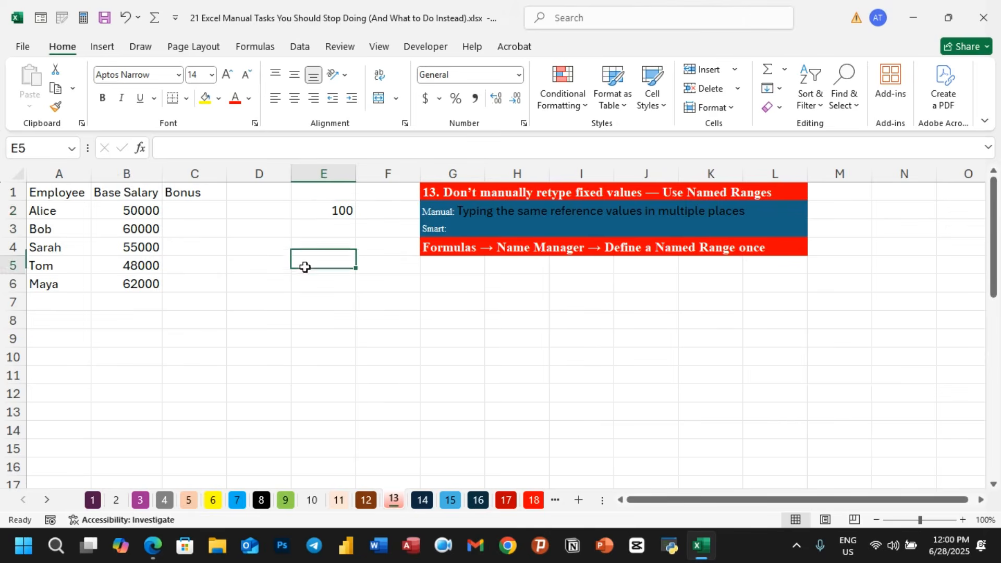
{"action": "left_click", "coordinate": [323, 227]}
{"action": "left_click", "coordinate": [324, 260]}
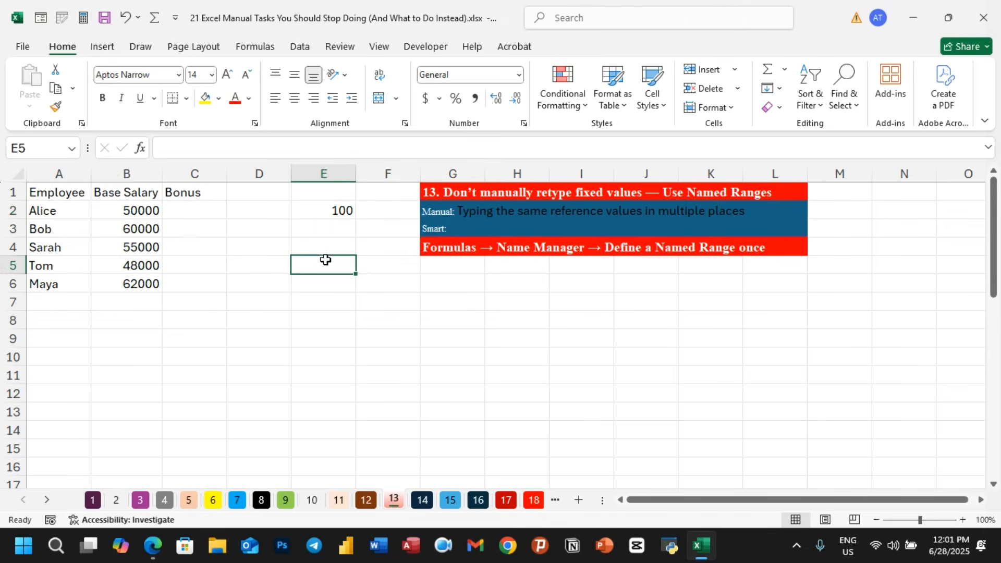
{"action": "left_click", "coordinate": [326, 208]}
{"action": "left_click", "coordinate": [361, 302]}
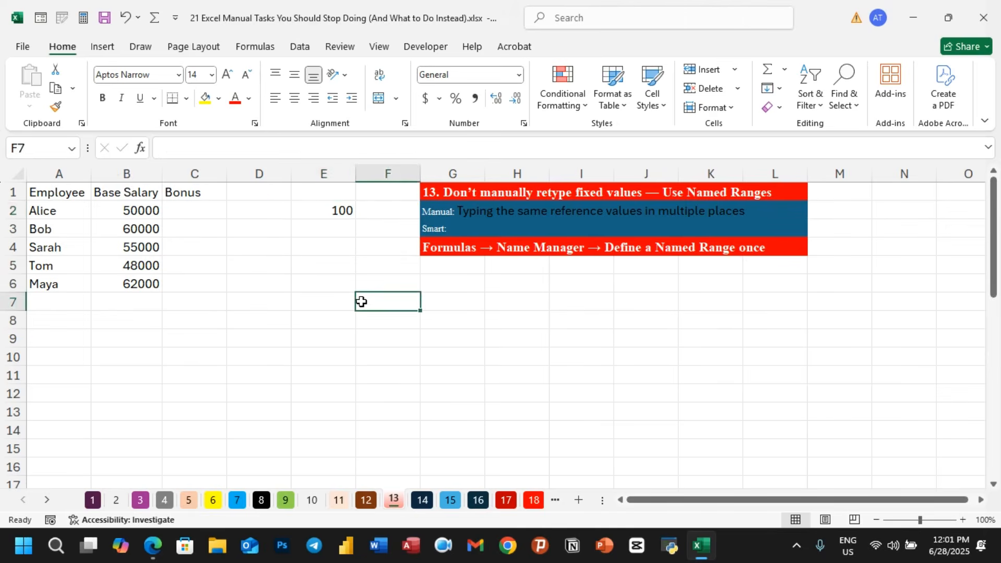
- Enter the formula =B2+Bonus in cell C2 using the Bonus named range
{"action": "left_click", "coordinate": [193, 213]}
{"action": "type", "text": "="}
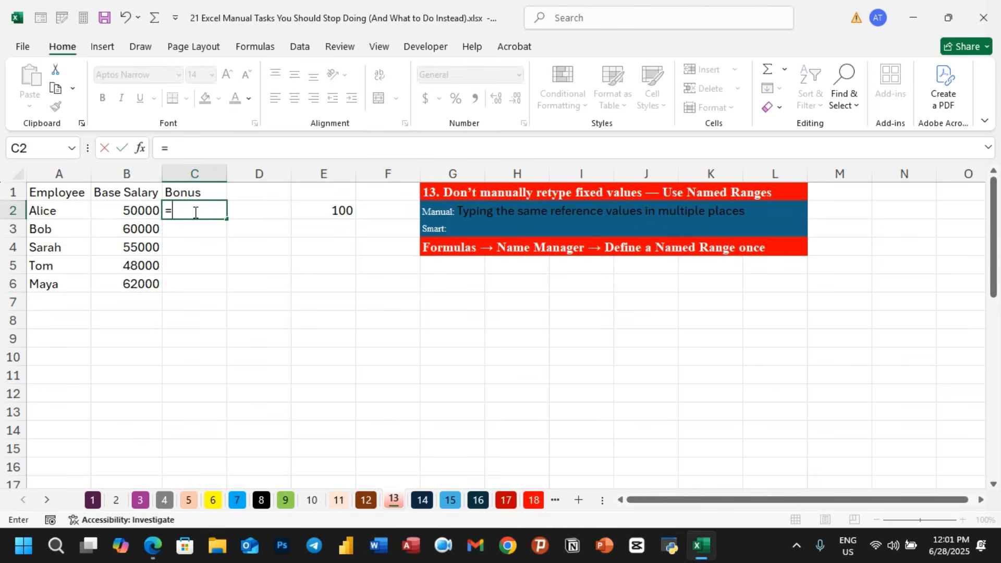
{"action": "left_click", "coordinate": [123, 207]}
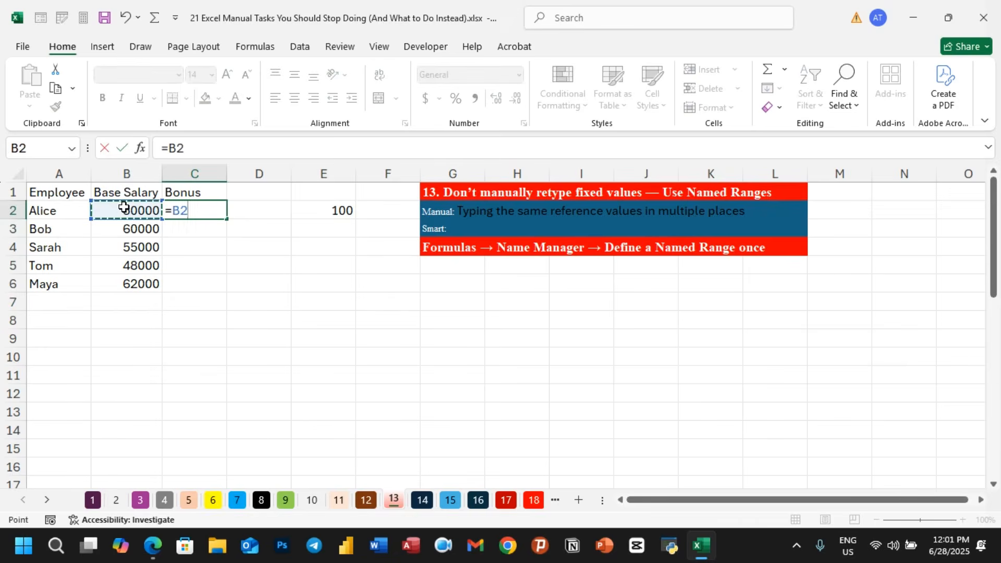
{"action": "type", "text": "+bo"}
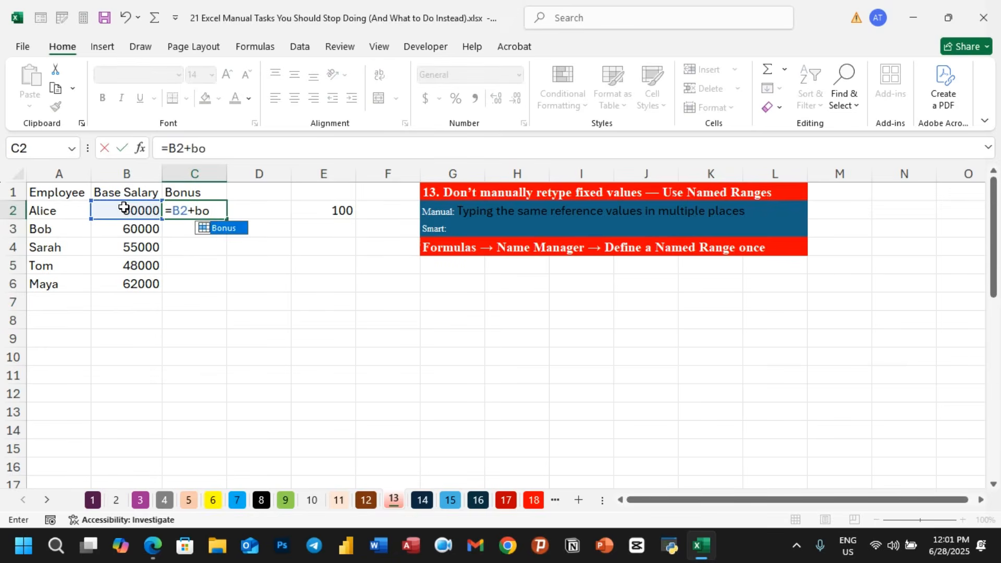
{"action": "double_click", "coordinate": [218, 230]}
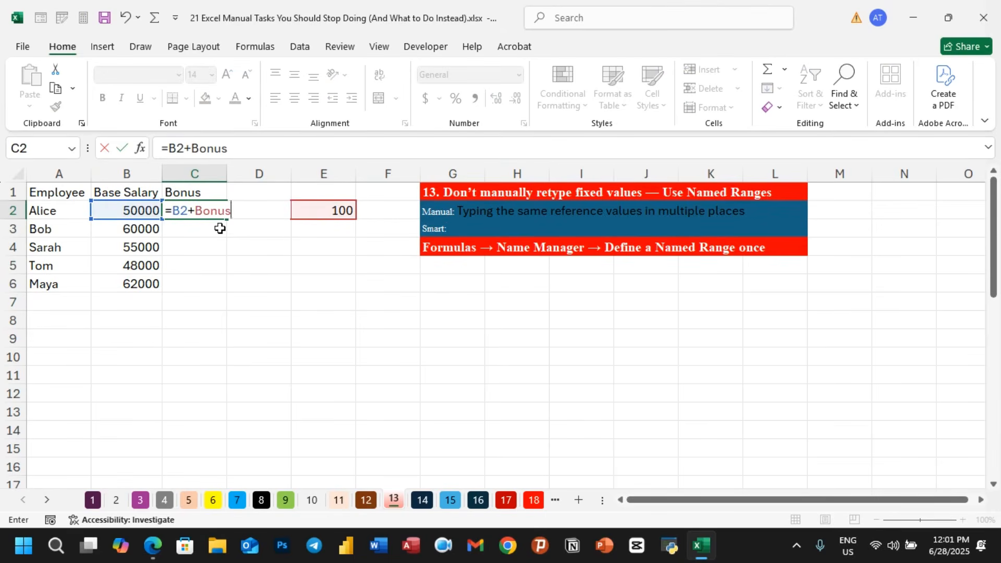
{"action": "key", "text": "Return"}
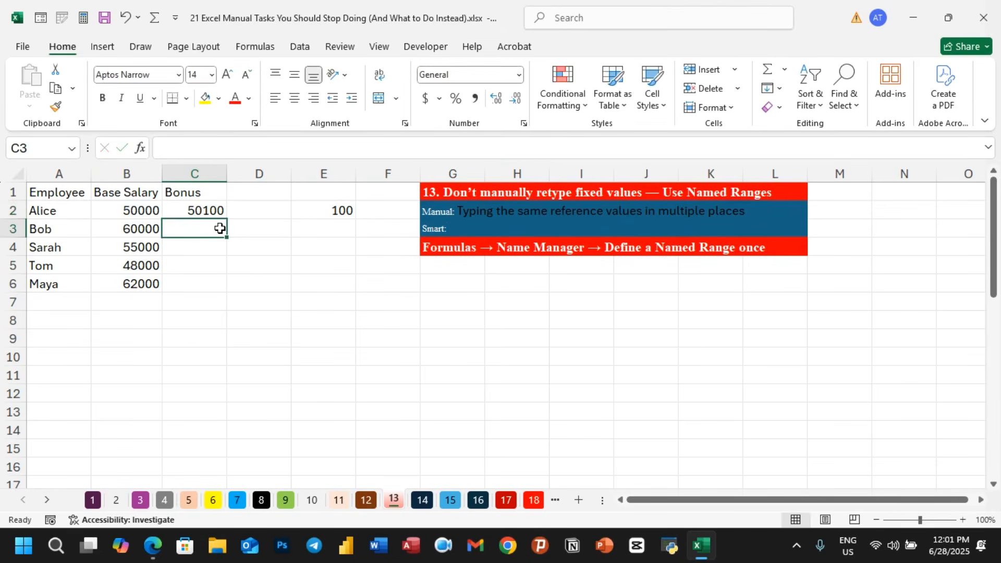
- Fill the C2 formula down through C6 for the remaining employees
{"action": "left_click", "coordinate": [206, 211]}
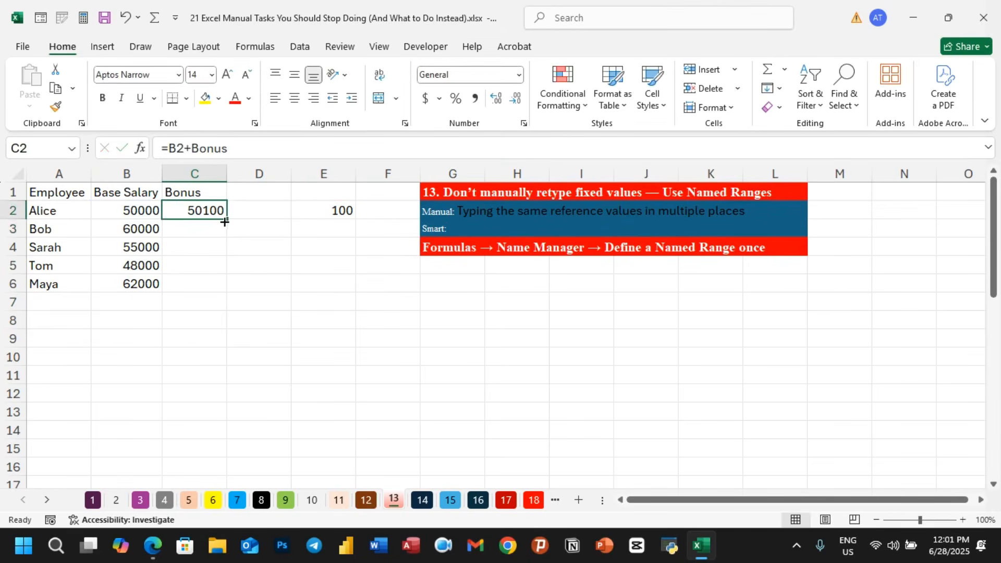
{"action": "left_click_drag", "start_coordinate": [225, 221], "coordinate": [218, 293]}
{"action": "left_click", "coordinate": [316, 338]}
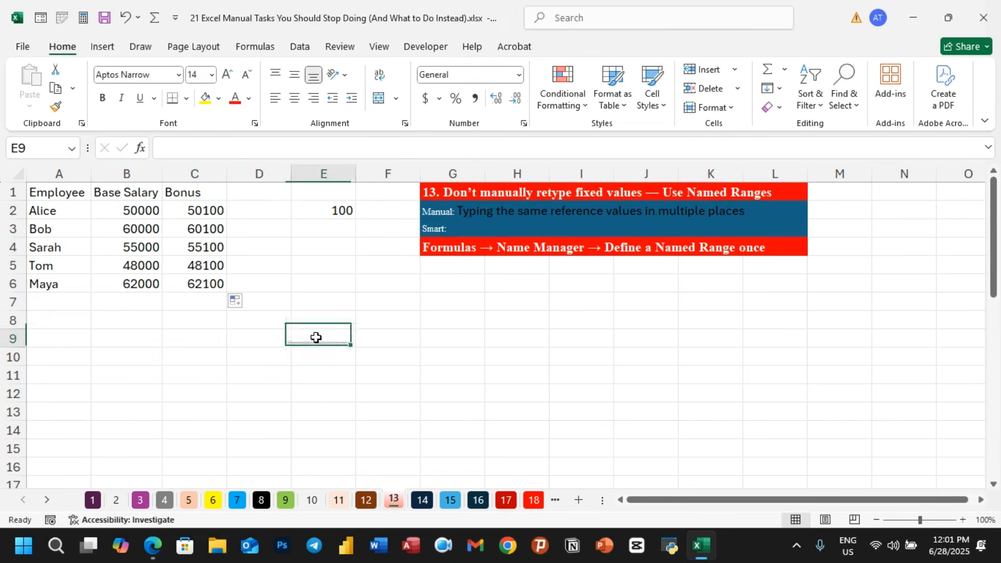
- Enter the formula =8000+Bonus in cell E89 further down the sheet
{"action": "scroll", "coordinate": [316, 337], "scroll_direction": "down", "scroll_amount": 20}
{"action": "left_click", "coordinate": [335, 334]}
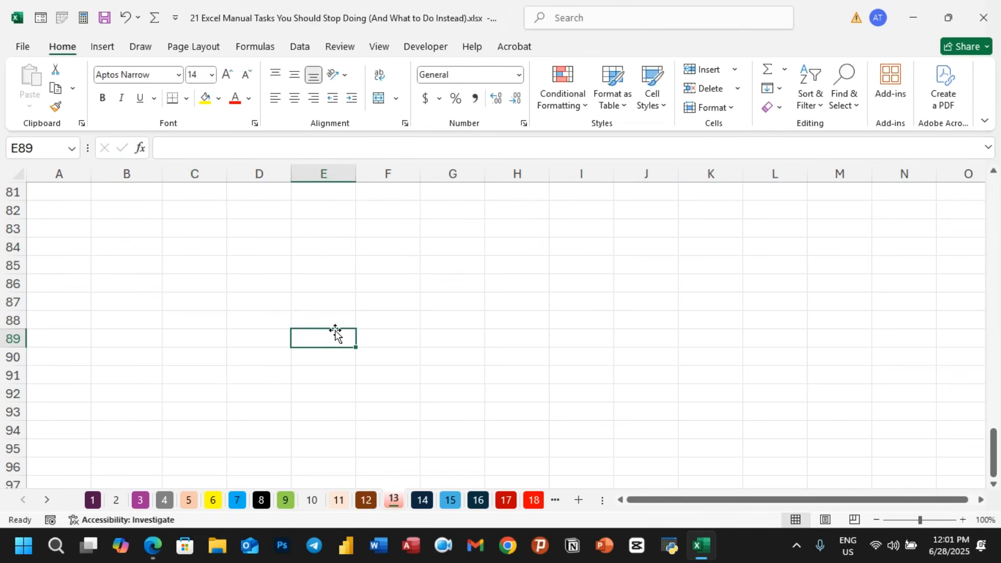
{"action": "type", "text": "="}
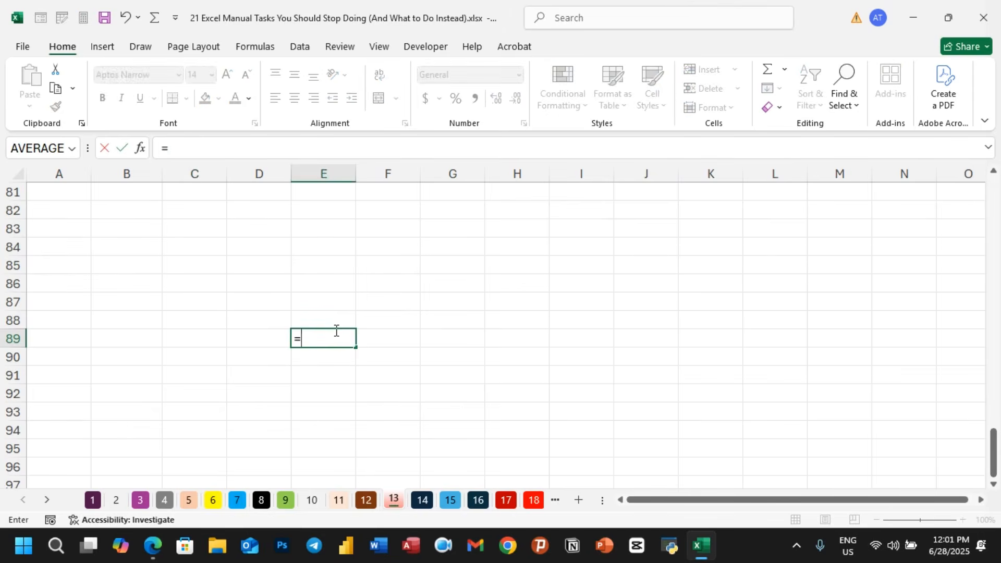
{"action": "type", "text": "8000"}
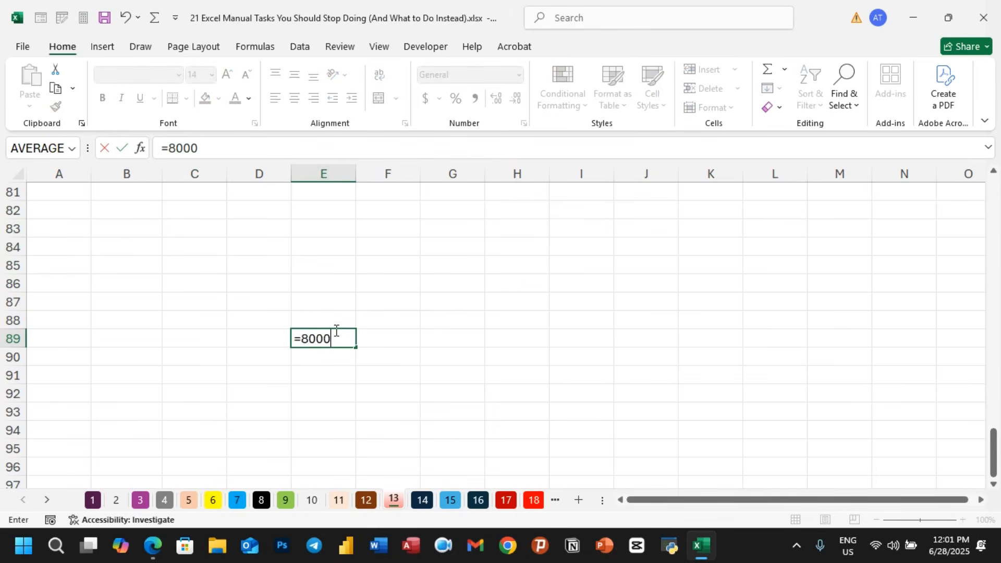
{"action": "type", "text": "+bon"}
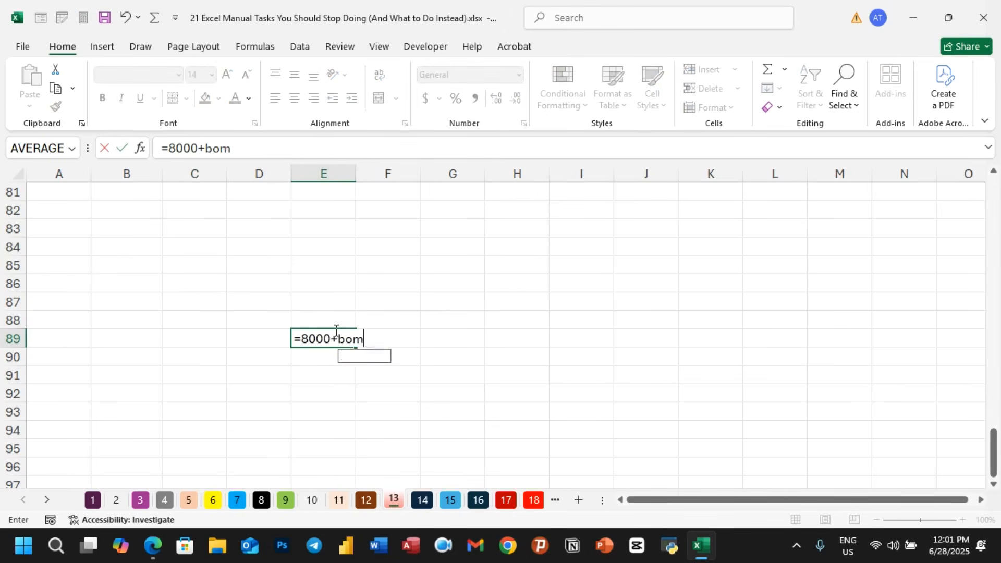
{"action": "double_click", "coordinate": [359, 360]}
{"action": "key", "text": "Return"}
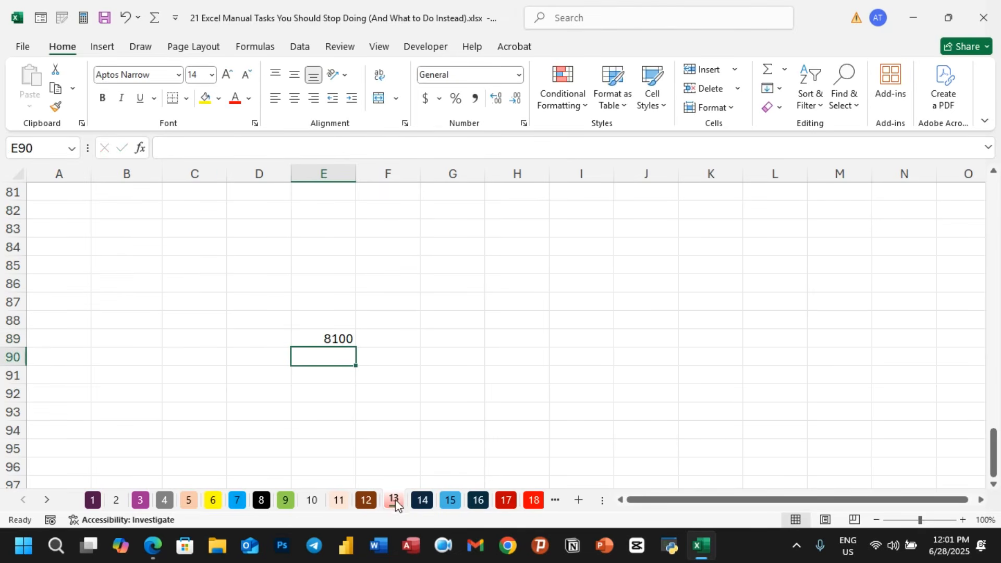
- Enter the formula =6000+Bonus in cell H10 on sheet 14
{"action": "left_click", "coordinate": [421, 501]}
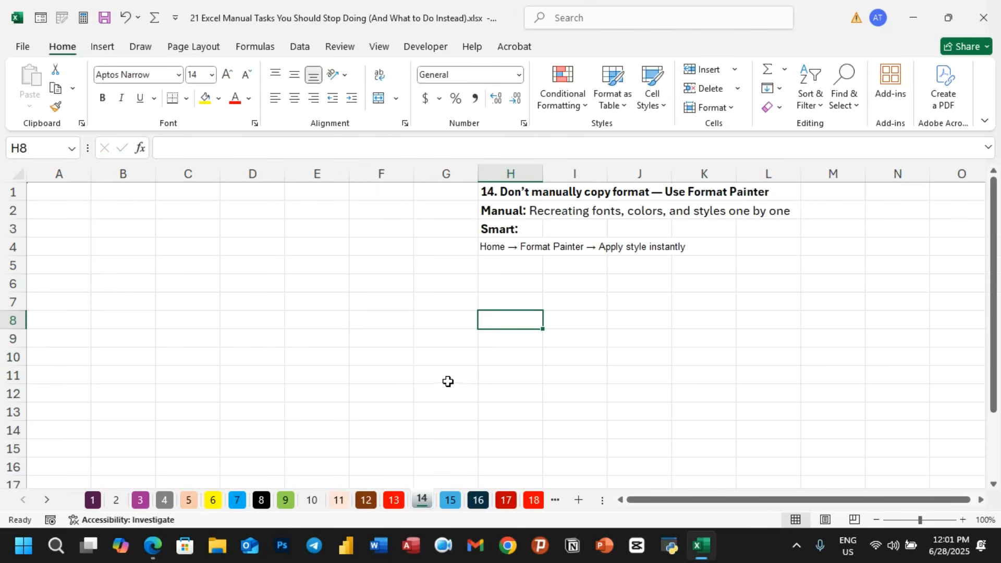
{"action": "left_click", "coordinate": [524, 353]}
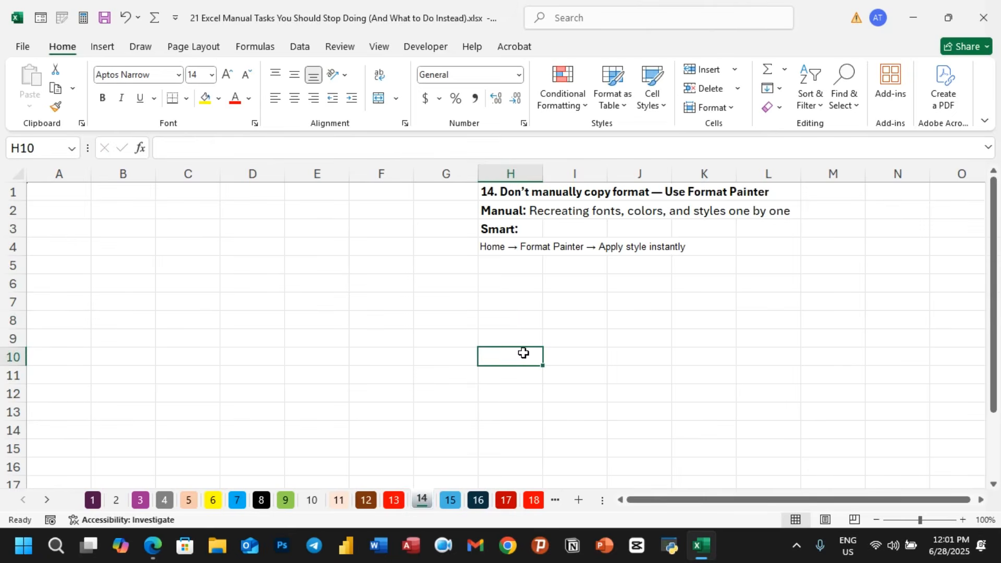
{"action": "type", "text": "=6000+"}
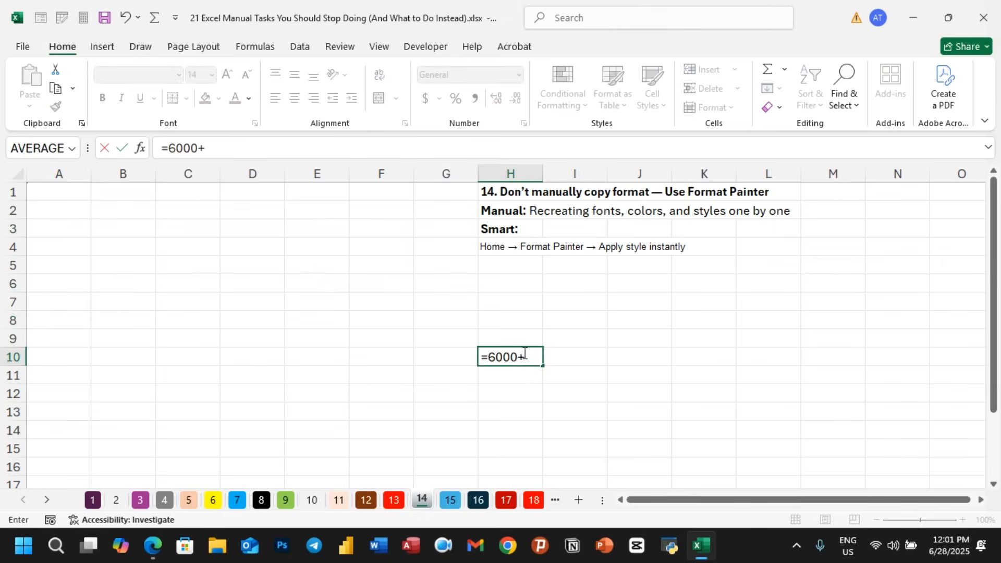
{"action": "type", "text": "bom"}
{"action": "key", "text": "BackSpace"}
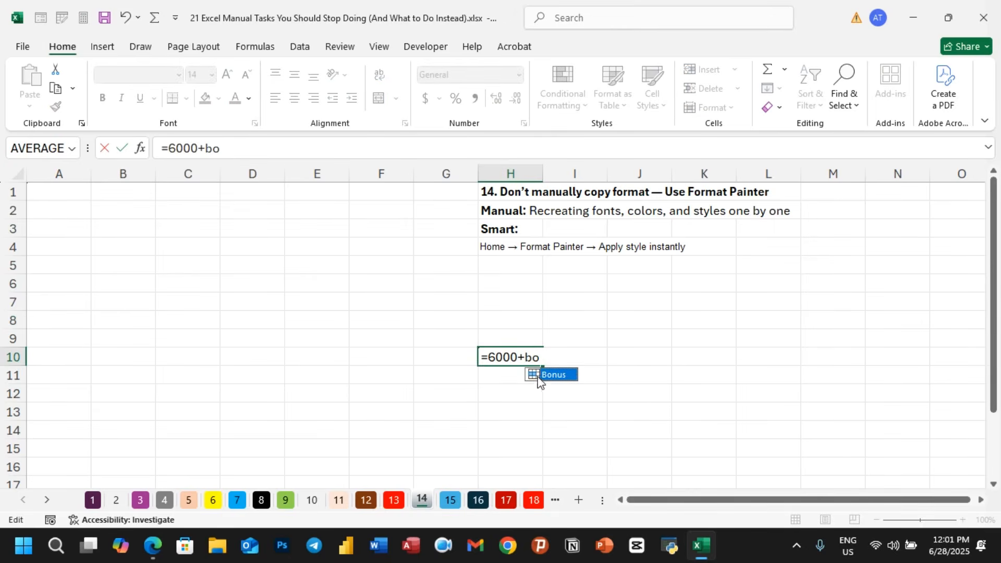
{"action": "double_click", "coordinate": [553, 375]}
{"action": "key", "text": "Return"}
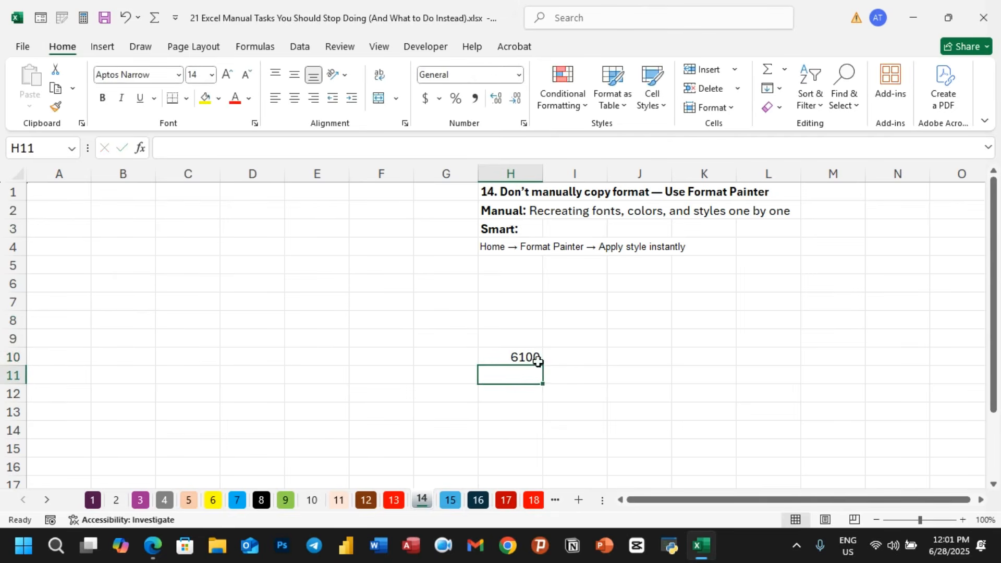
- Clear cell H10 on sheet 14 and the formula in E89 on sheet 13
{"action": "left_click", "coordinate": [530, 359]}
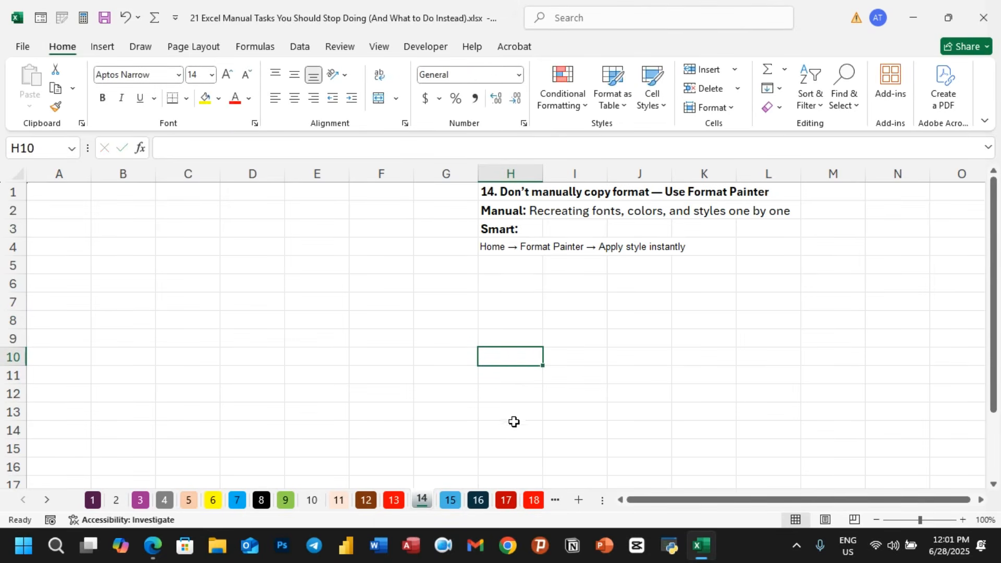
{"action": "left_click", "coordinate": [400, 504]}
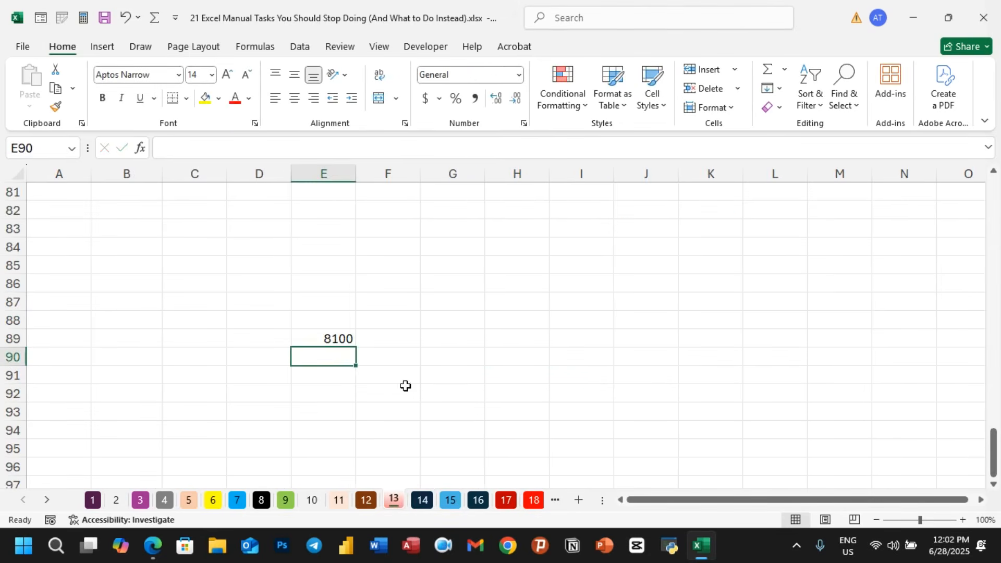
{"action": "left_click", "coordinate": [336, 340]}
{"action": "key", "text": "Delete"}
{"action": "scroll", "coordinate": [459, 312], "scroll_direction": "up", "scroll_amount": 8}
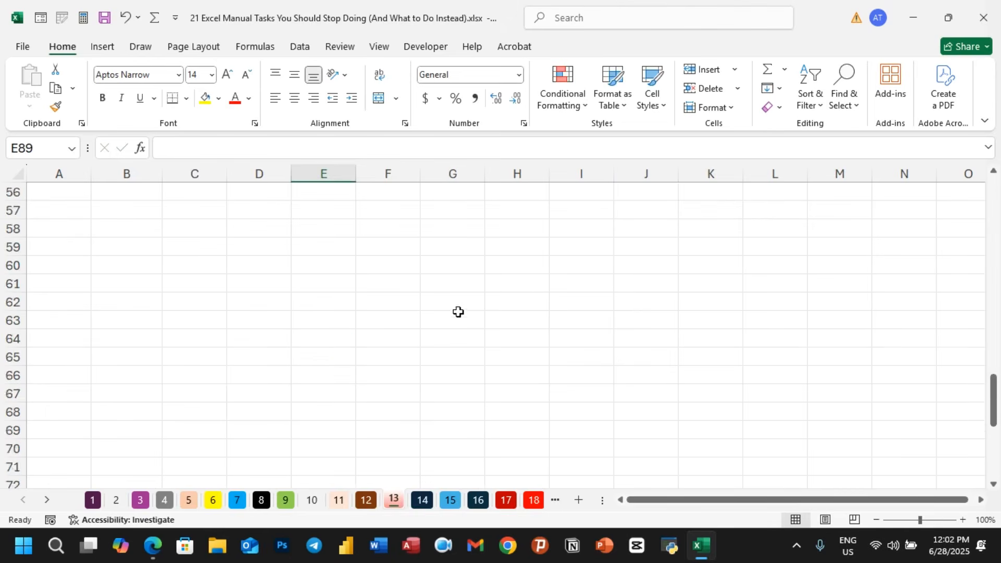
{"action": "scroll", "coordinate": [459, 312], "scroll_direction": "up", "scroll_amount": 18}
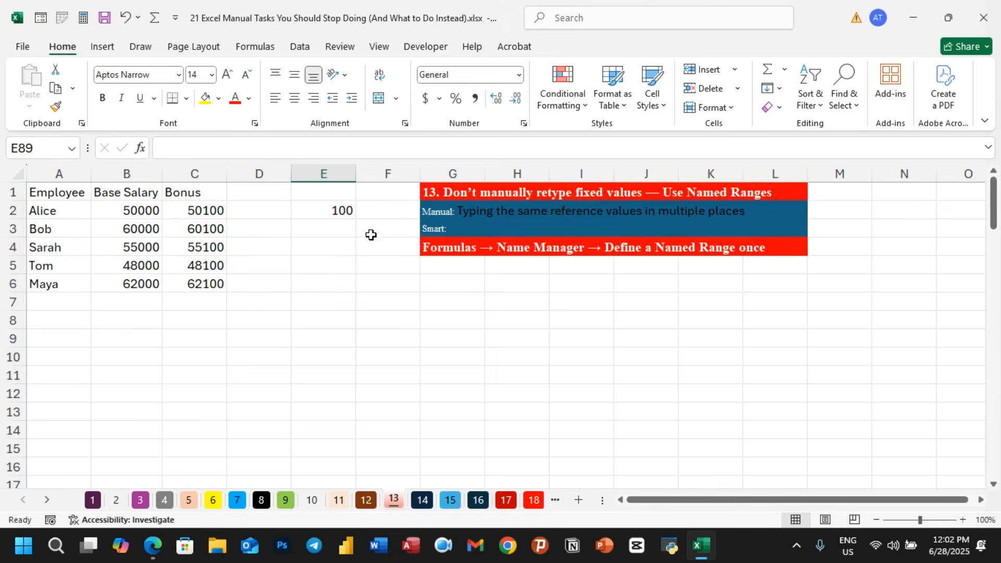
- Open the Name Manager to review the defined names Bonus and Table1
{"action": "left_click", "coordinate": [245, 46]}
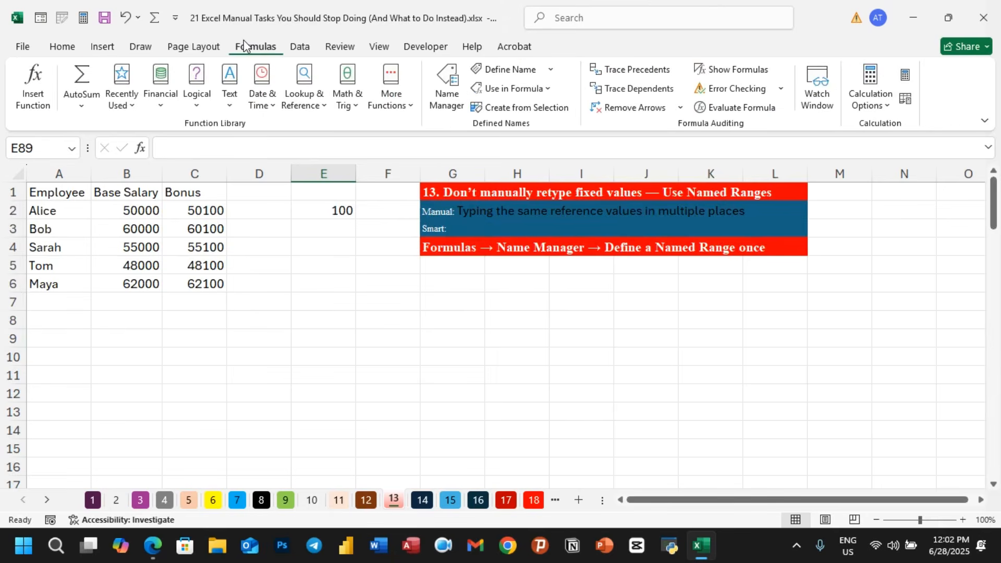
{"action": "left_click", "coordinate": [455, 88]}
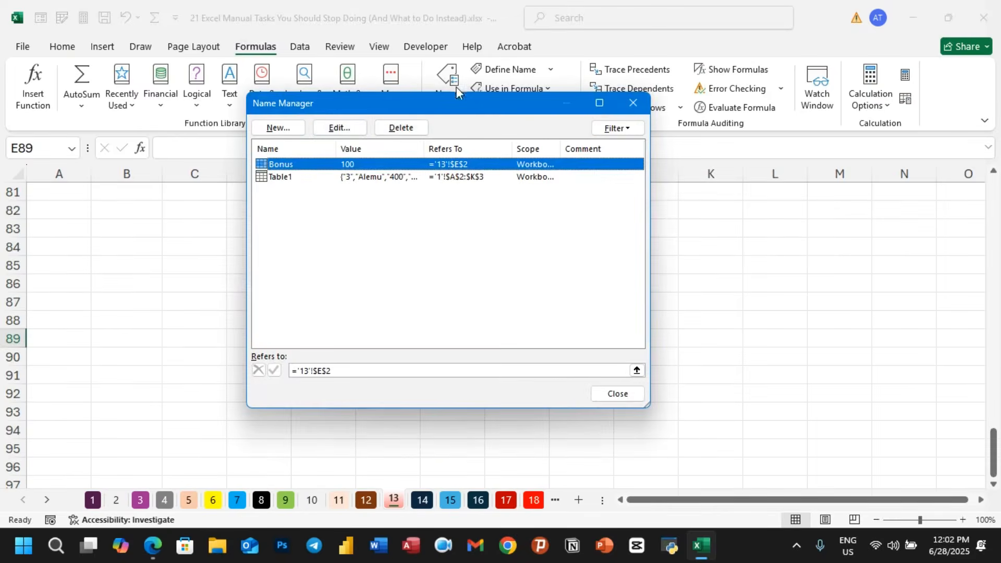
{"action": "left_click", "coordinate": [281, 177]}
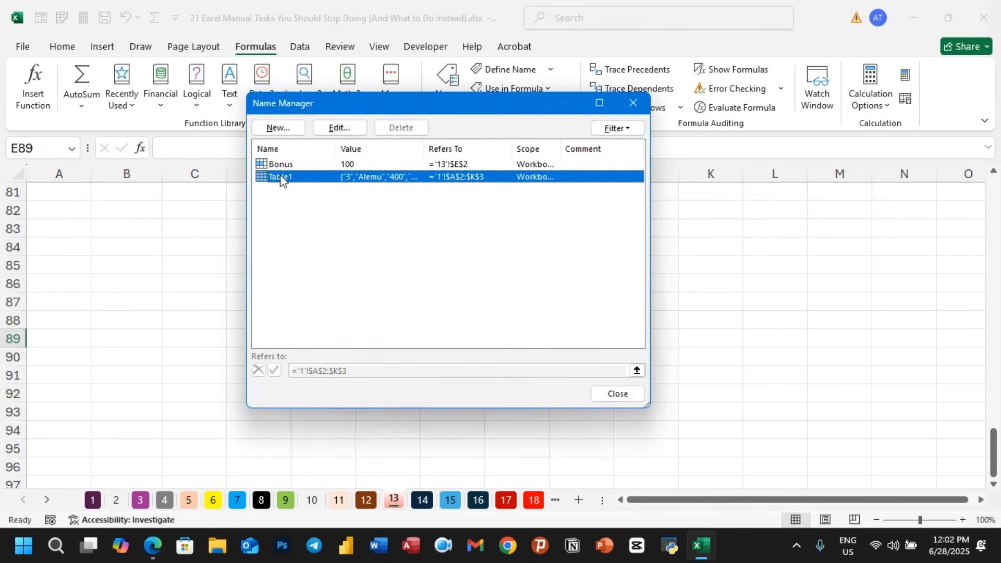
{"action": "left_click", "coordinate": [292, 164]}
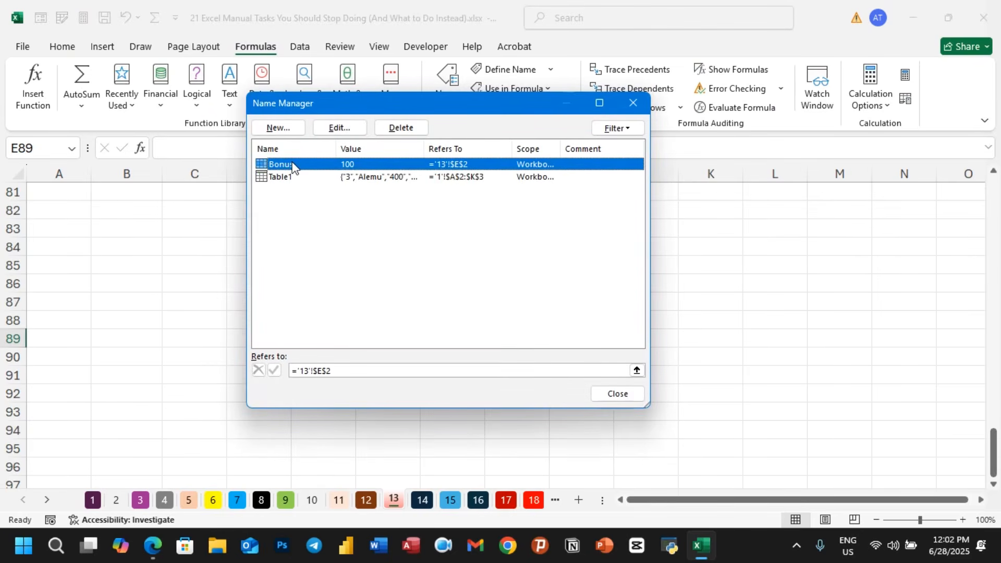
{"action": "left_click", "coordinate": [283, 130]}
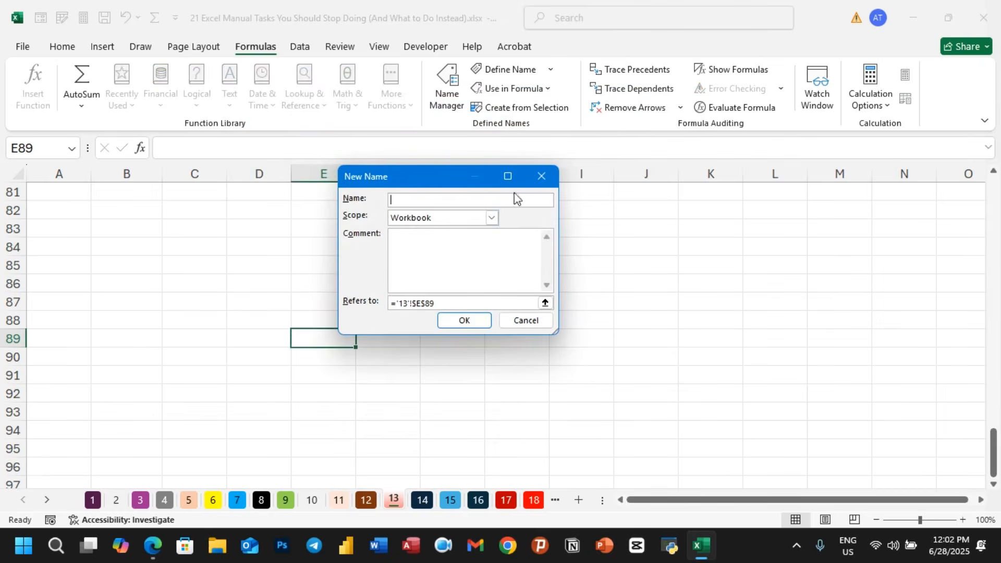
{"action": "left_click", "coordinate": [541, 177]}
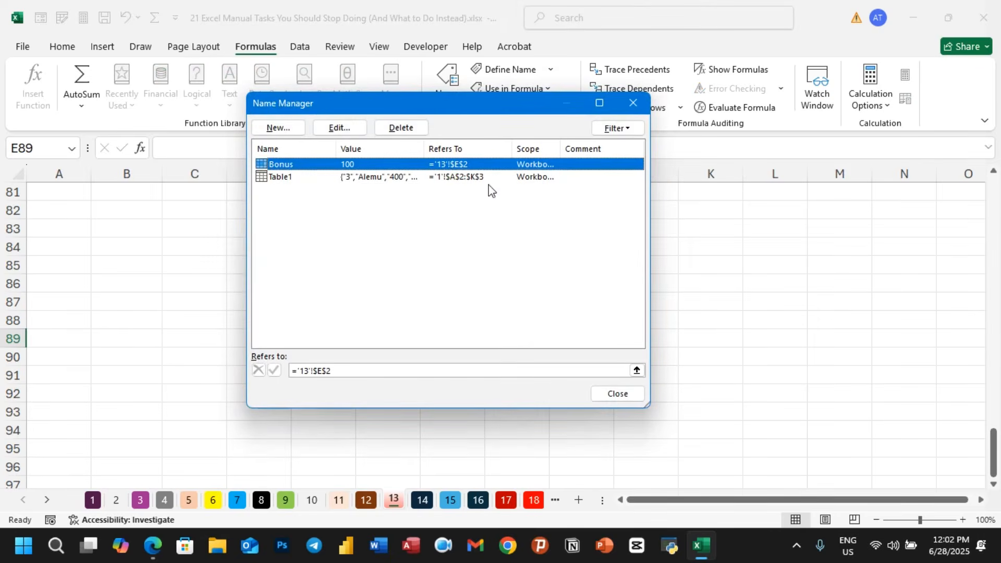
- Delete the Bonus name in the Name Manager and close it
{"action": "left_click", "coordinate": [266, 176]}
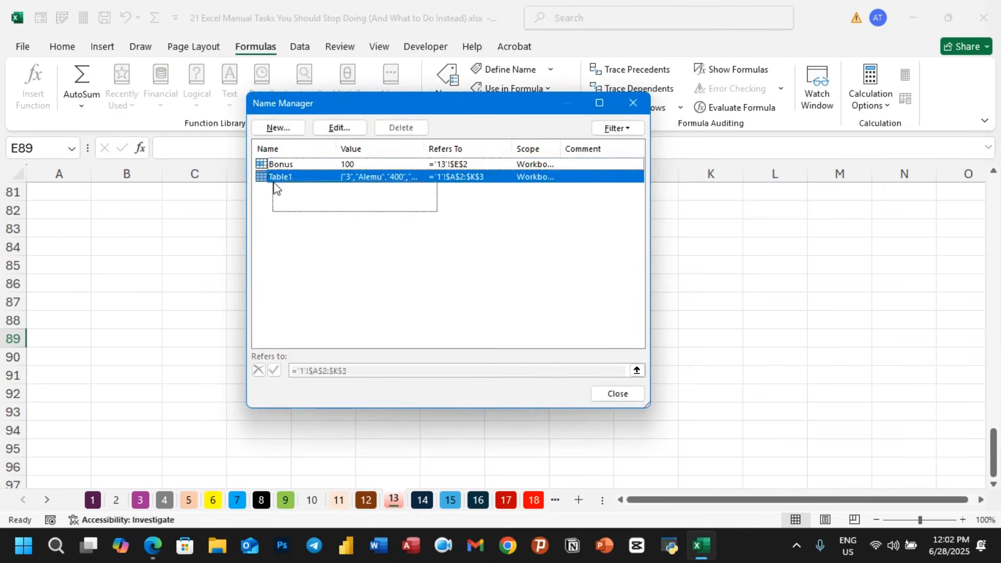
{"action": "left_click", "coordinate": [263, 161], "text": "shift"}
{"action": "left_click", "coordinate": [401, 127]}
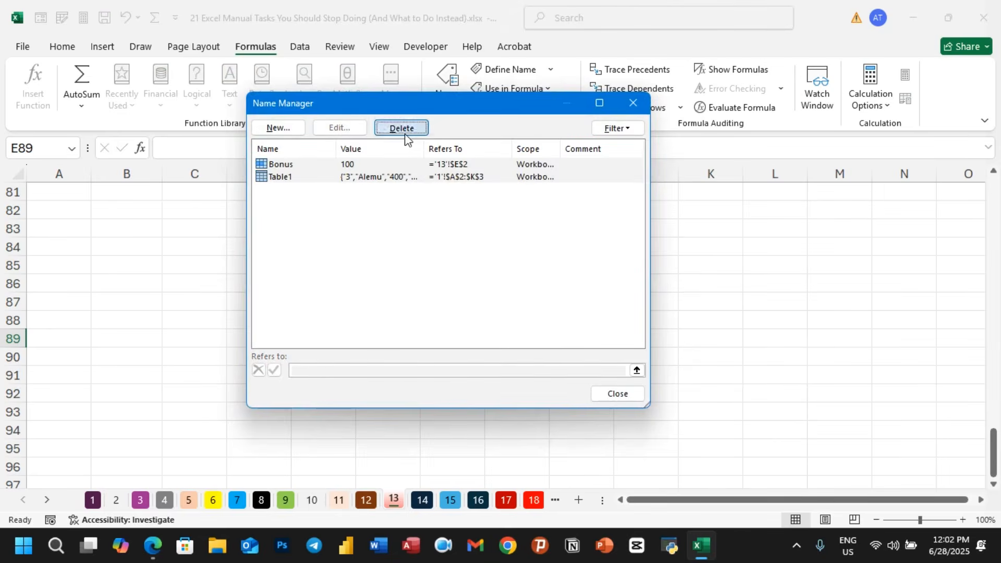
{"action": "left_click", "coordinate": [459, 312]}
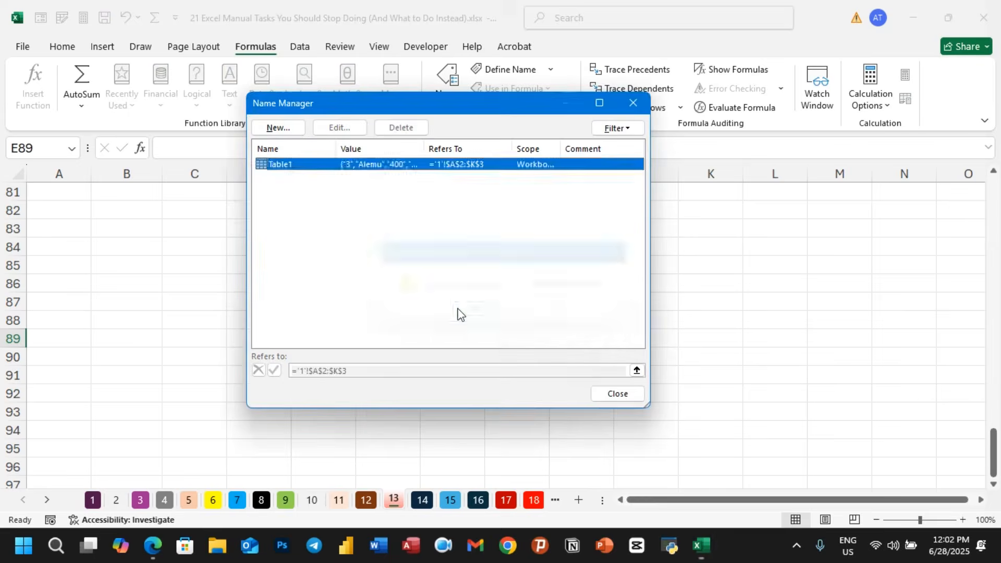
{"action": "left_click", "coordinate": [637, 395]}
- Clear the Bonus formulas from cells C2:C6 and switch to sheet 14
{"action": "left_click_drag", "start_coordinate": [650, 500], "coordinate": [615, 504]}
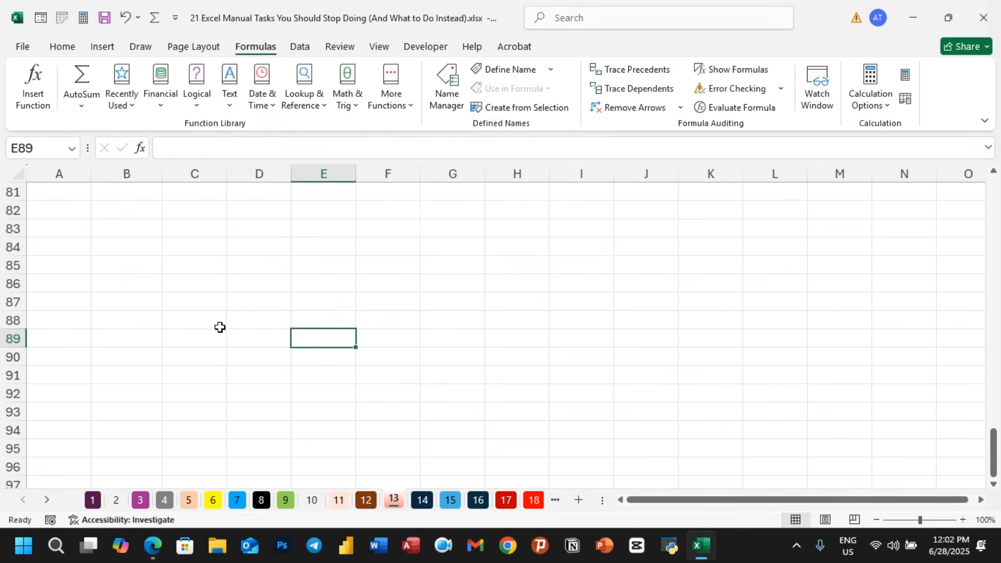
{"action": "scroll", "coordinate": [219, 326], "scroll_direction": "up", "scroll_amount": 20}
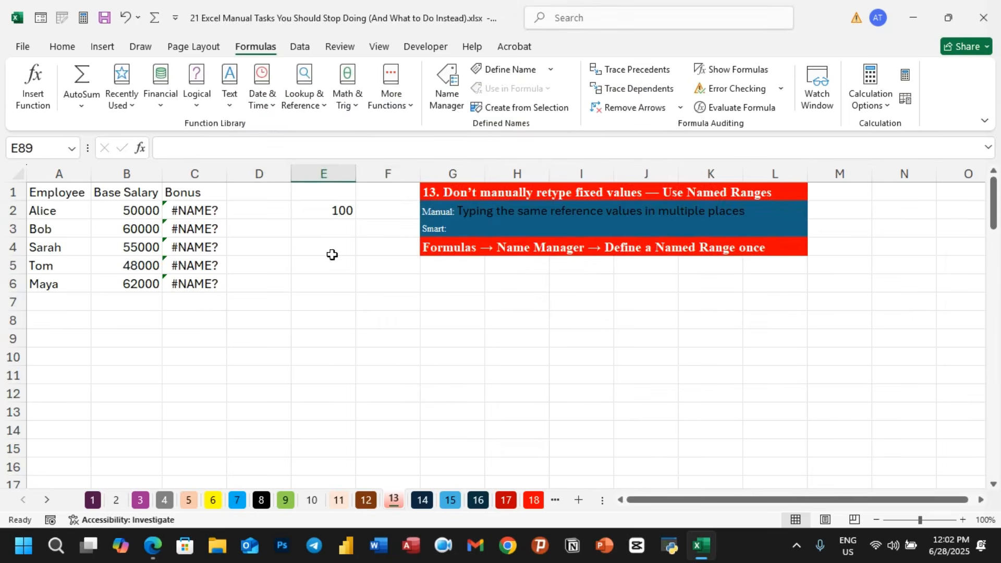
{"action": "left_click", "coordinate": [331, 215]}
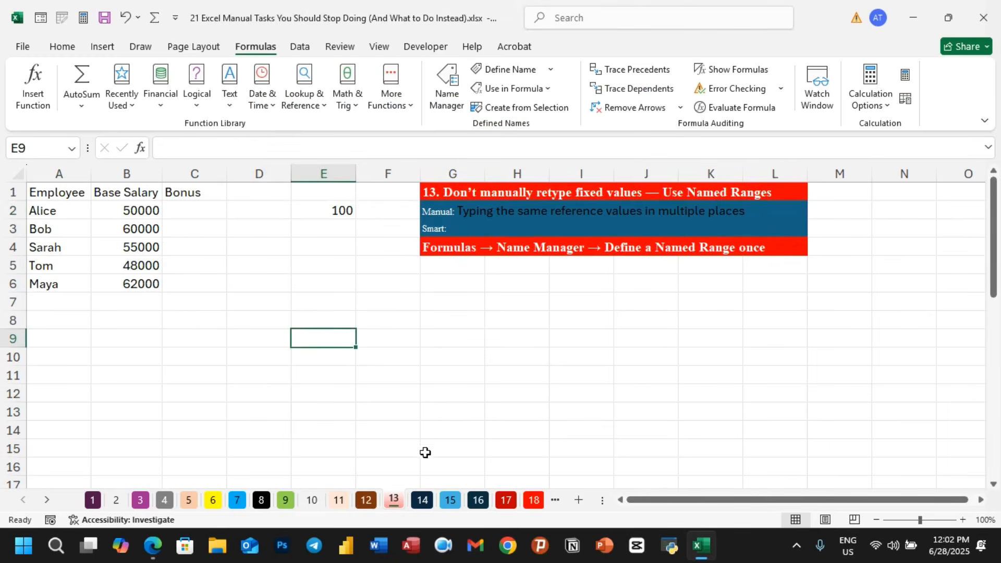
{"action": "left_click", "coordinate": [426, 500]}
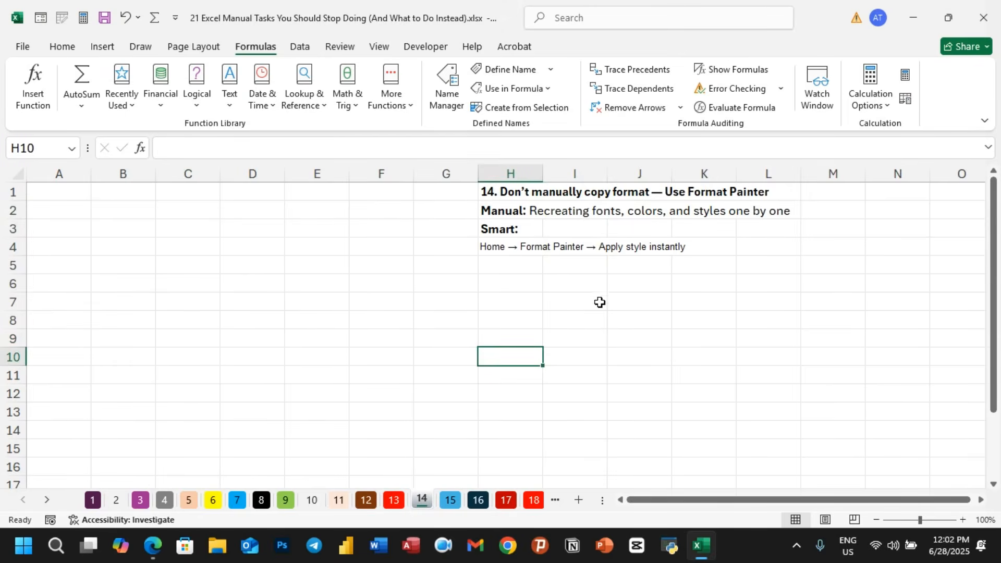
- Select the heading block G1:L4 on sheet 13 and switch on Format Painter for repeated use
{"action": "left_click", "coordinate": [397, 504]}
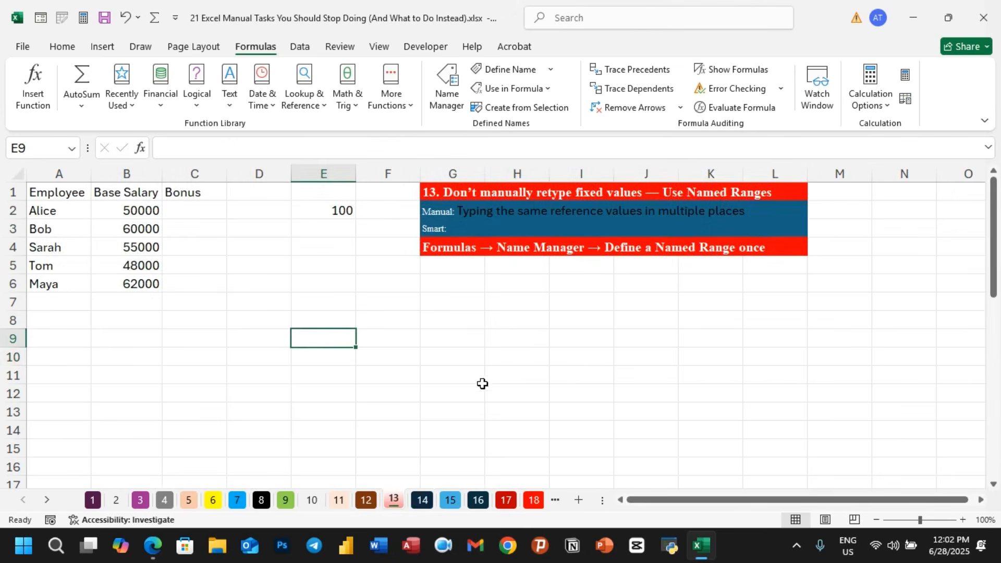
{"action": "left_click", "coordinate": [500, 338]}
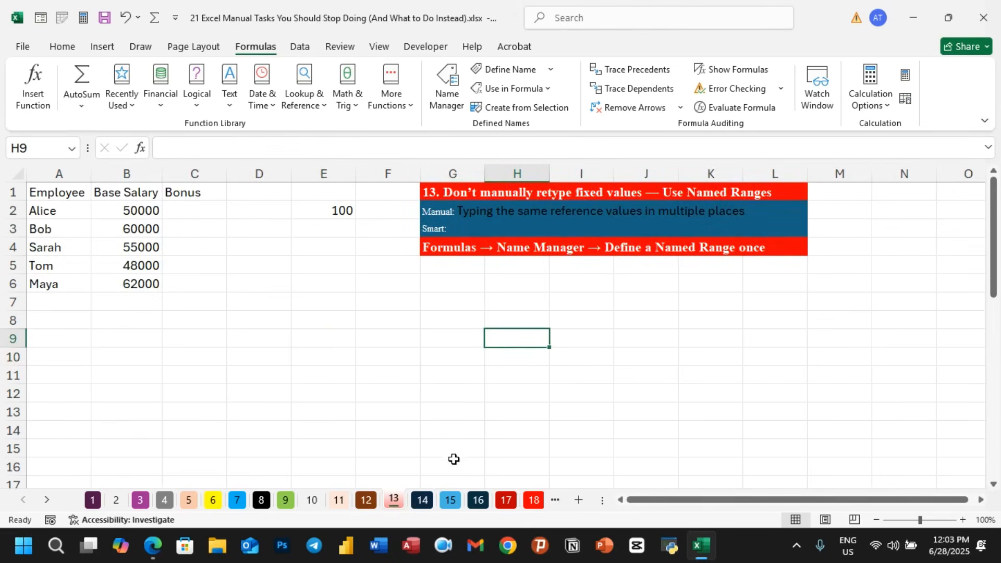
{"action": "left_click", "coordinate": [432, 502]}
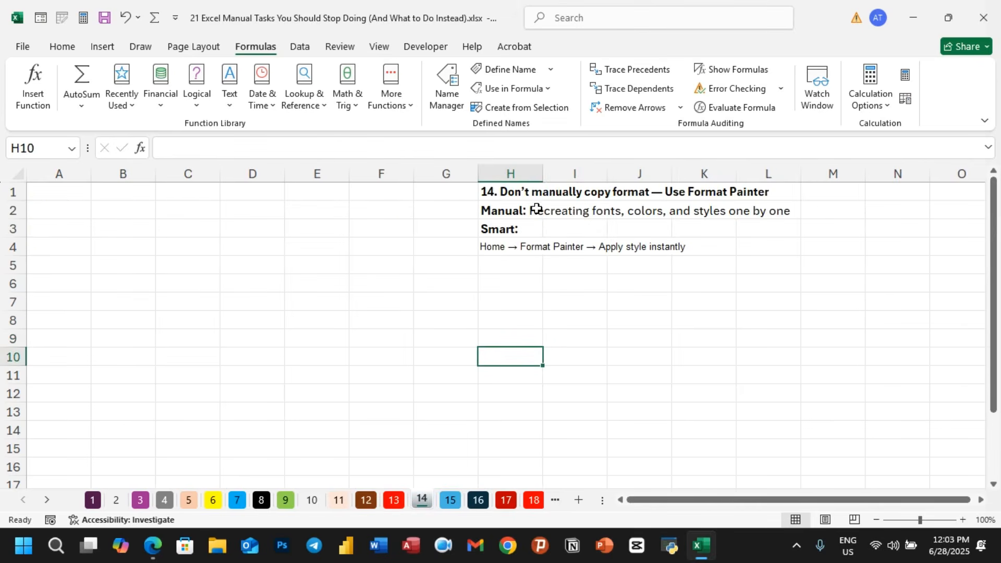
{"action": "left_click", "coordinate": [506, 194]}
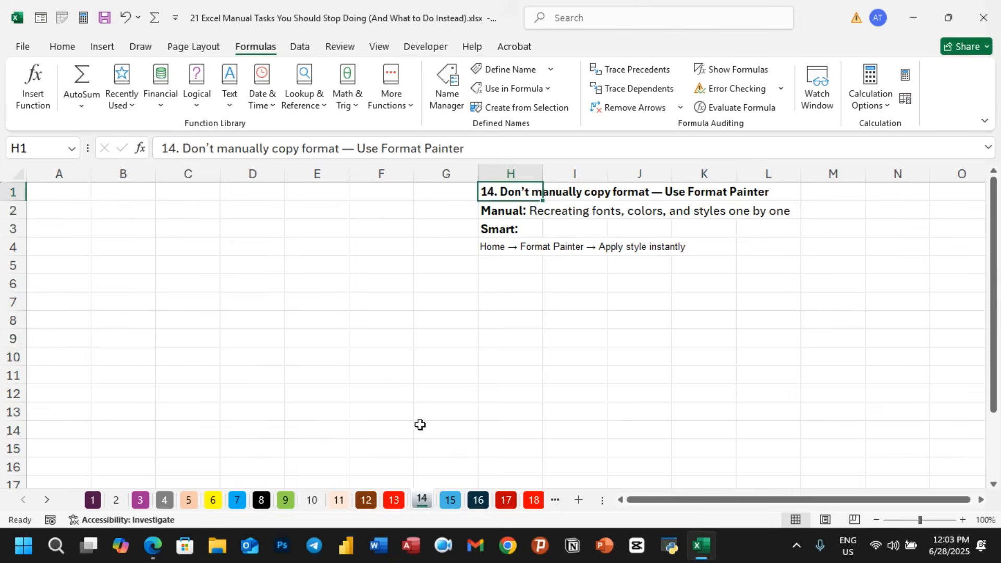
{"action": "left_click", "coordinate": [394, 502]}
{"action": "left_click", "coordinate": [478, 378]}
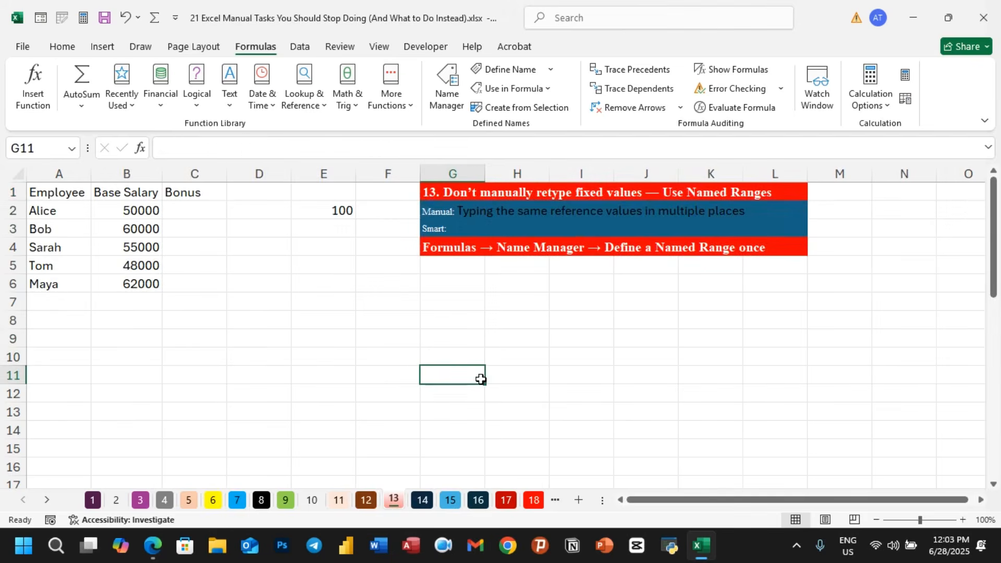
{"action": "left_click_drag", "start_coordinate": [429, 197], "coordinate": [776, 251]}
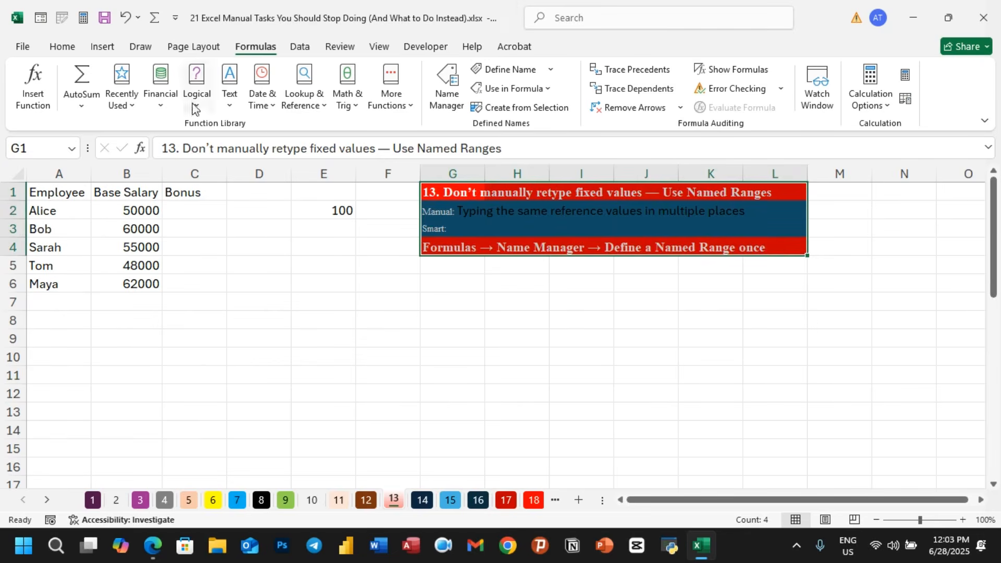
{"action": "left_click", "coordinate": [72, 52]}
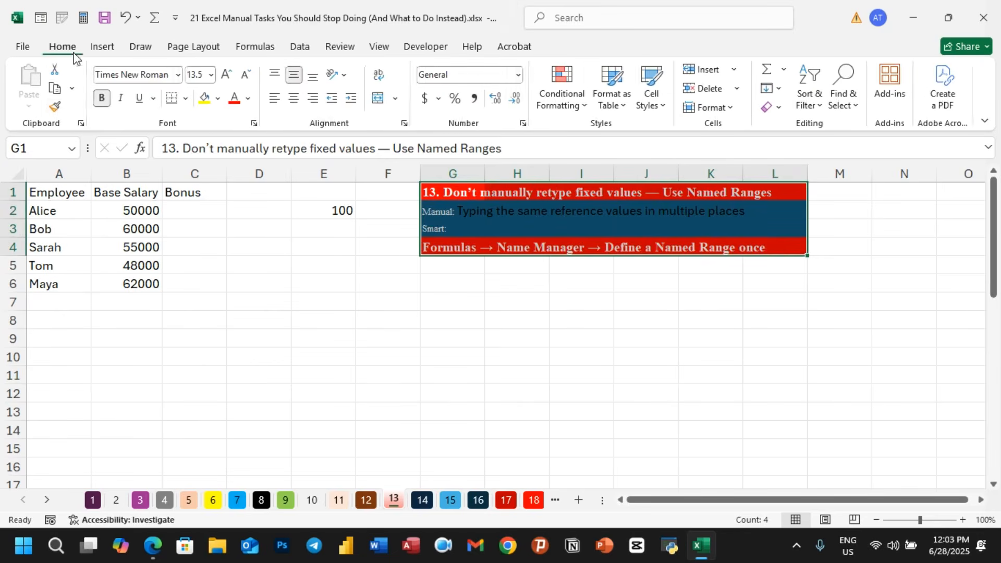
{"action": "left_click", "coordinate": [56, 107]}
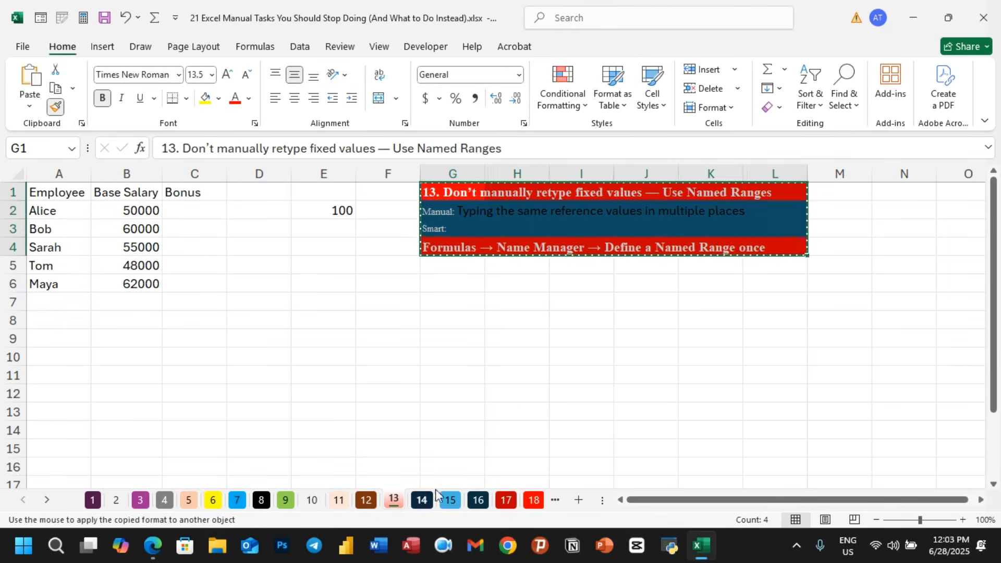
- Paint the copied heading format onto H1:L4 on sheet 14 and H1:M4 on sheet 12
{"action": "left_click", "coordinate": [420, 500]}
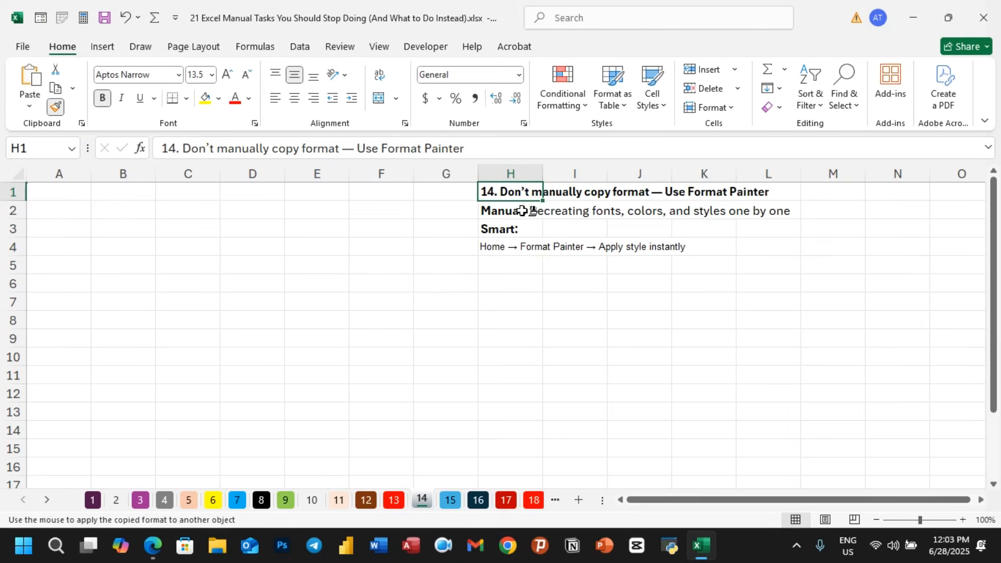
{"action": "left_click_drag", "start_coordinate": [508, 192], "coordinate": [781, 252]}
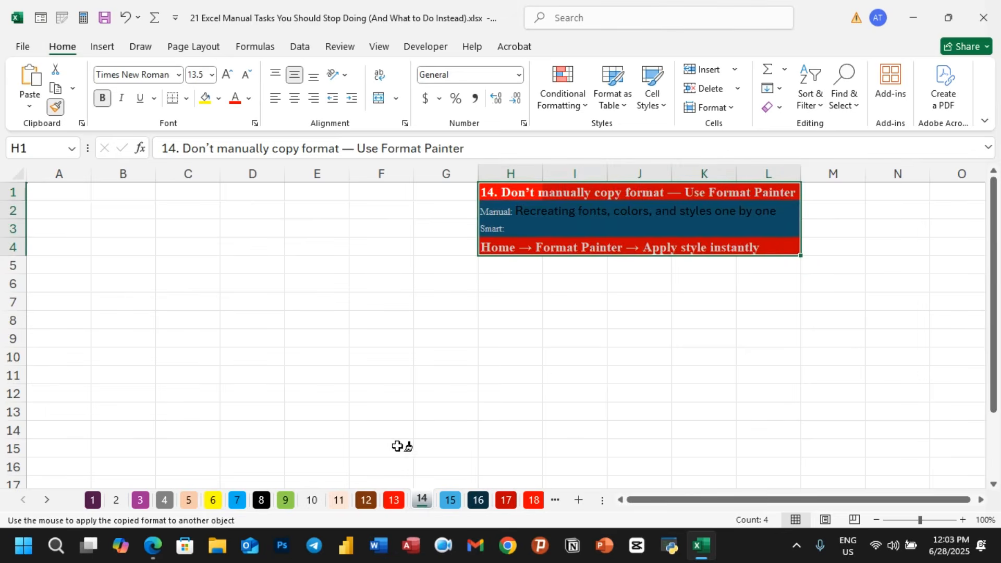
{"action": "left_click", "coordinate": [366, 501]}
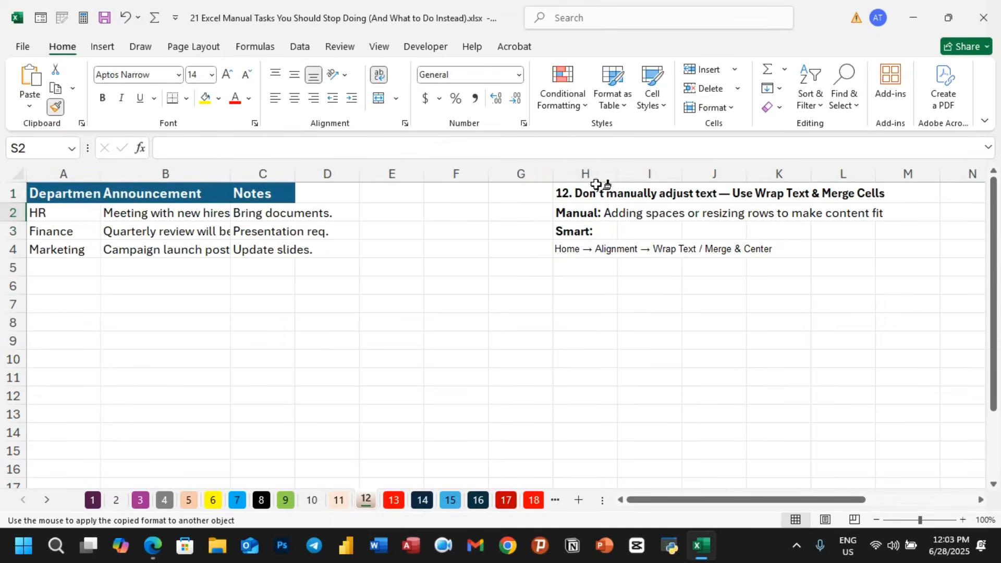
{"action": "left_click", "coordinate": [606, 196]}
{"action": "left_click_drag", "start_coordinate": [779, 240], "coordinate": [878, 248]}
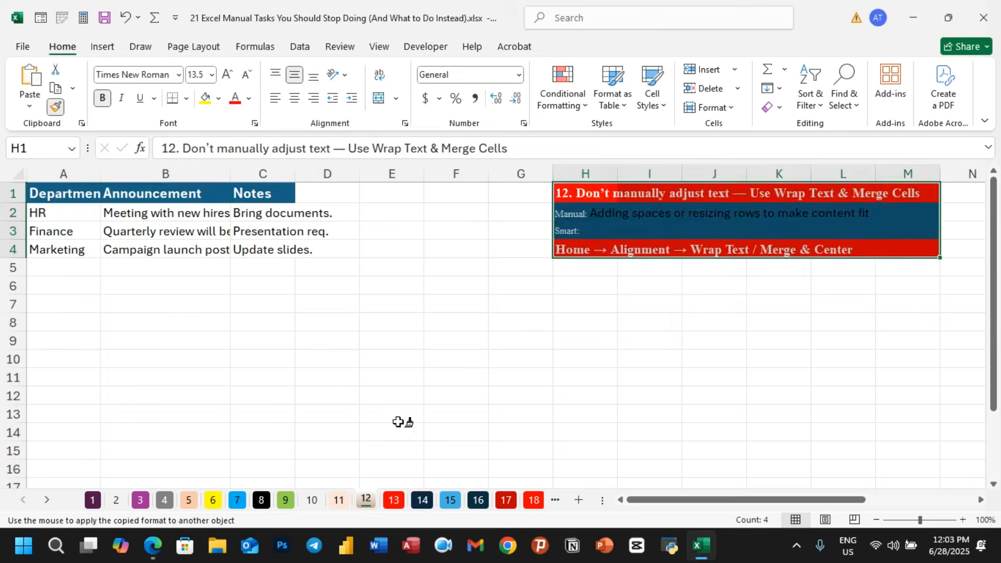
- Paint the heading format onto I1:M5 on sheet 11, then switch Format Painter off on sheet 14
{"action": "left_click", "coordinate": [339, 500]}
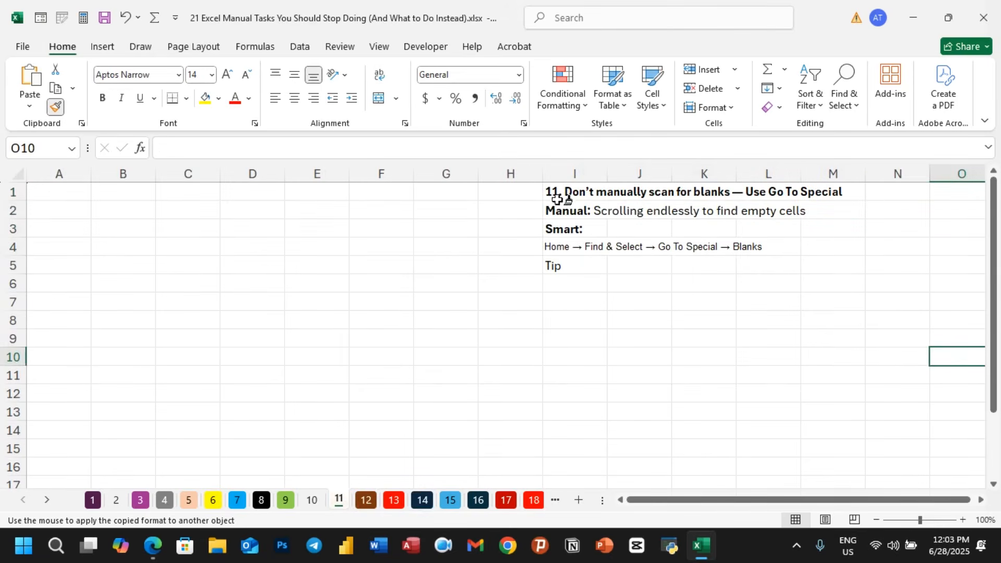
{"action": "mouse_move", "coordinate": [565, 188]}
{"action": "left_mouse_down"}
{"action": "mouse_move", "coordinate": [794, 259]}
{"action": "mouse_move", "coordinate": [834, 260]}
{"action": "left_mouse_up"}
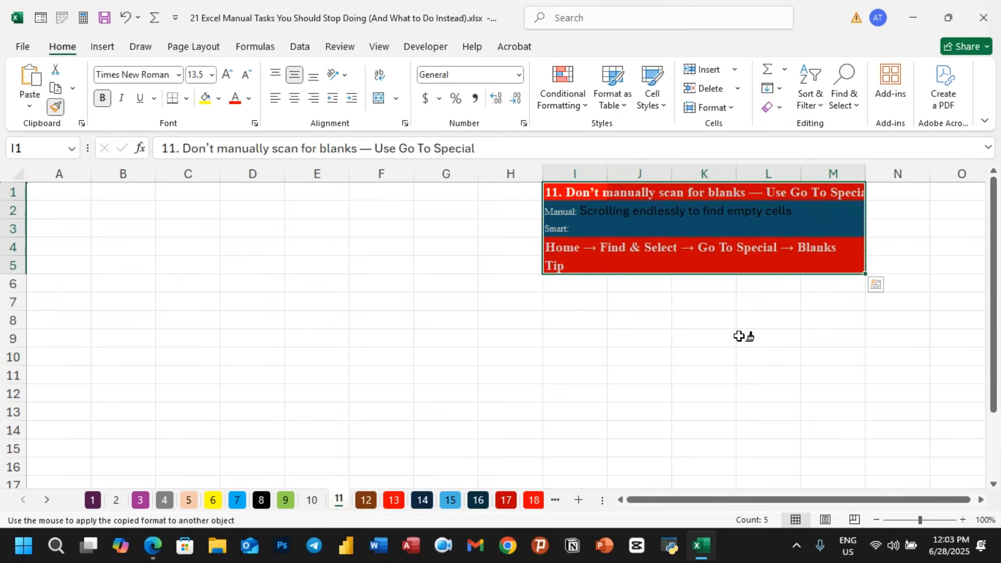
{"action": "left_click", "coordinate": [423, 502]}
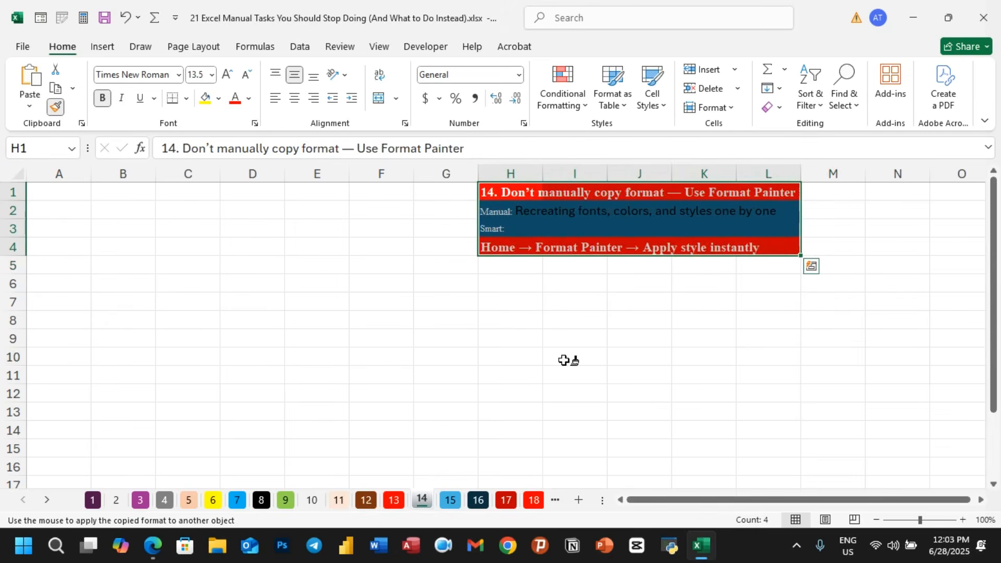
{"action": "key", "text": "Escape"}
{"action": "left_click", "coordinate": [543, 355]}
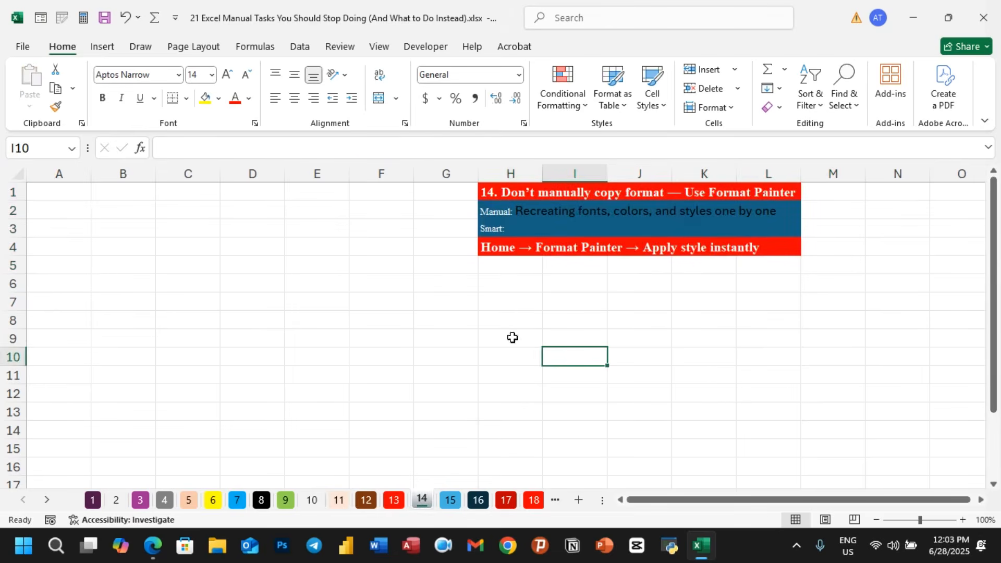
- Enter Age, 34 and 35 in cells C5 to C7
{"action": "left_click", "coordinate": [176, 268]}
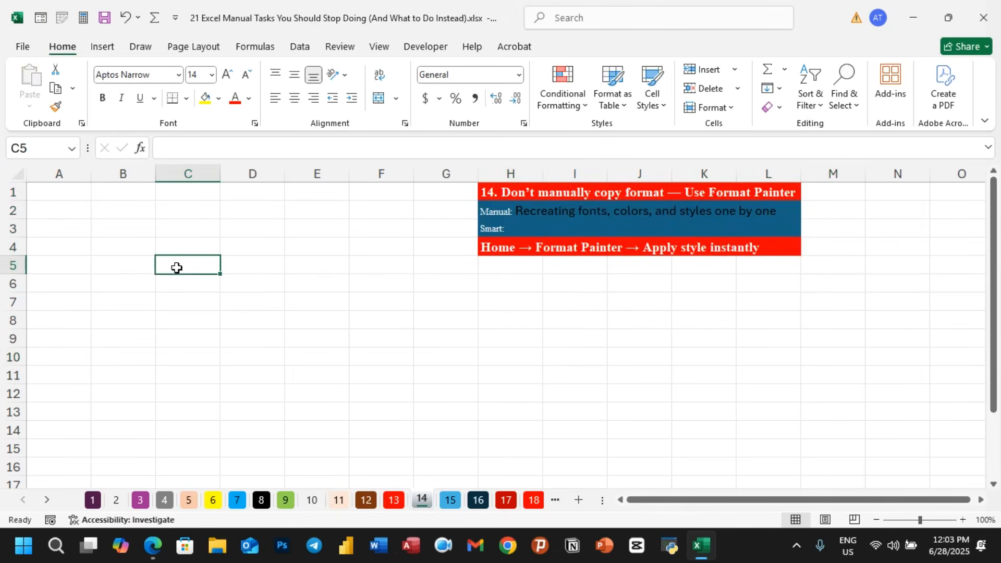
{"action": "type", "text": "A"}
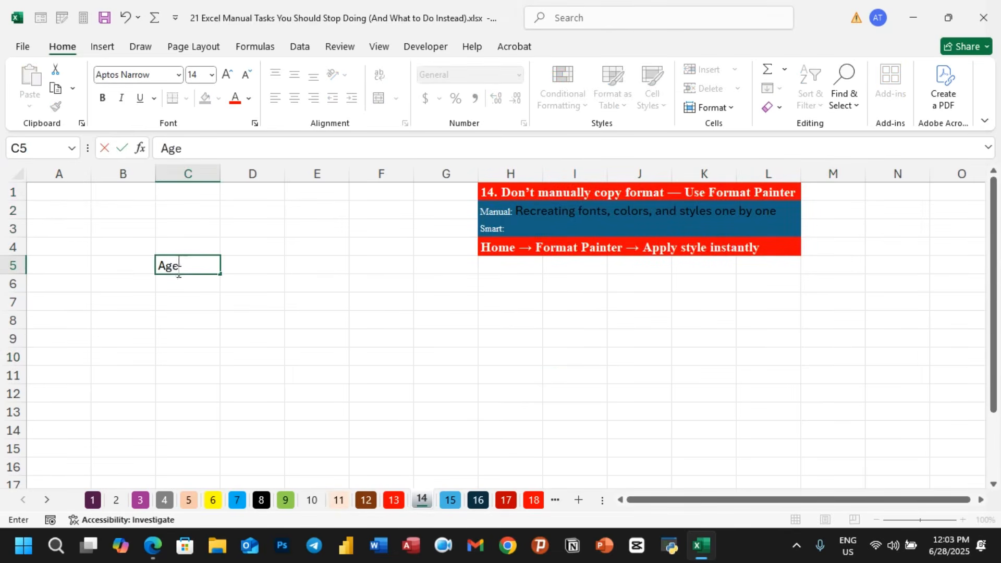
{"action": "type", "text": "ge"}
{"action": "left_click", "coordinate": [181, 284]}
{"action": "type", "text": "34"}
{"action": "key", "text": "Return"}
{"action": "type", "text": "353"}
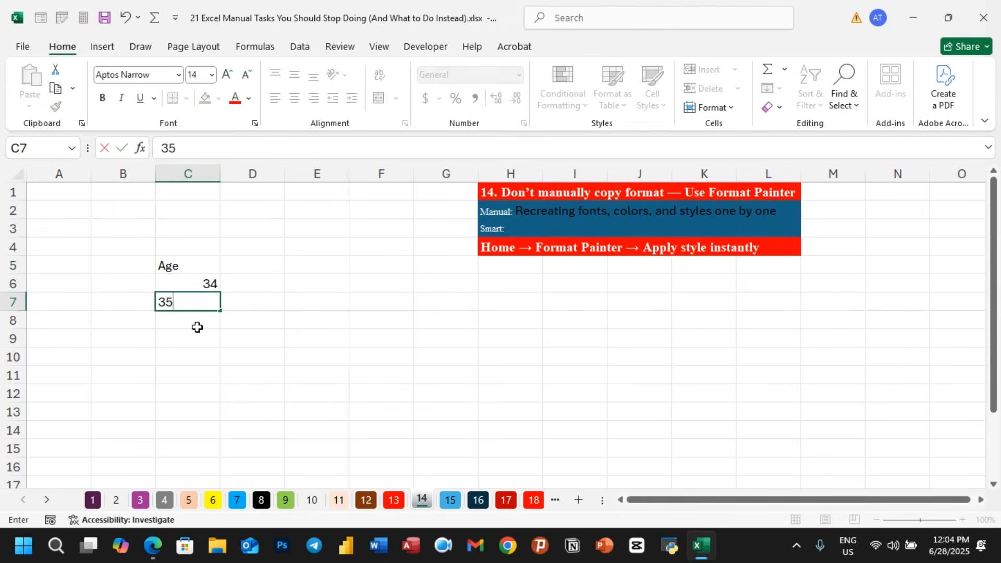
{"action": "left_click", "coordinate": [197, 327]}
- Enter Name, aa and fgf in cells E5 to E7
{"action": "left_click", "coordinate": [298, 264]}
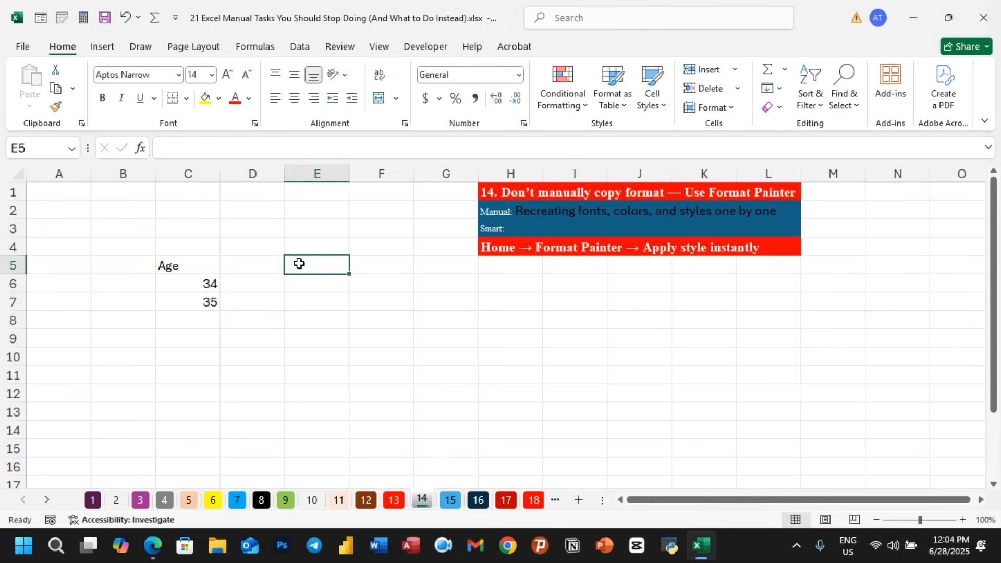
{"action": "type", "text": "Na"}
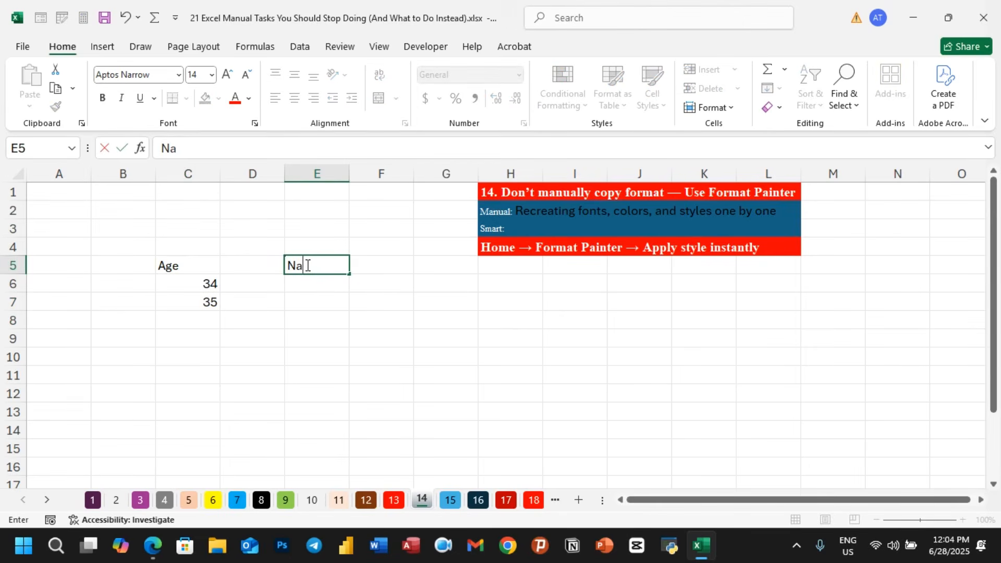
{"action": "type", "text": "me"}
{"action": "left_click", "coordinate": [323, 286]}
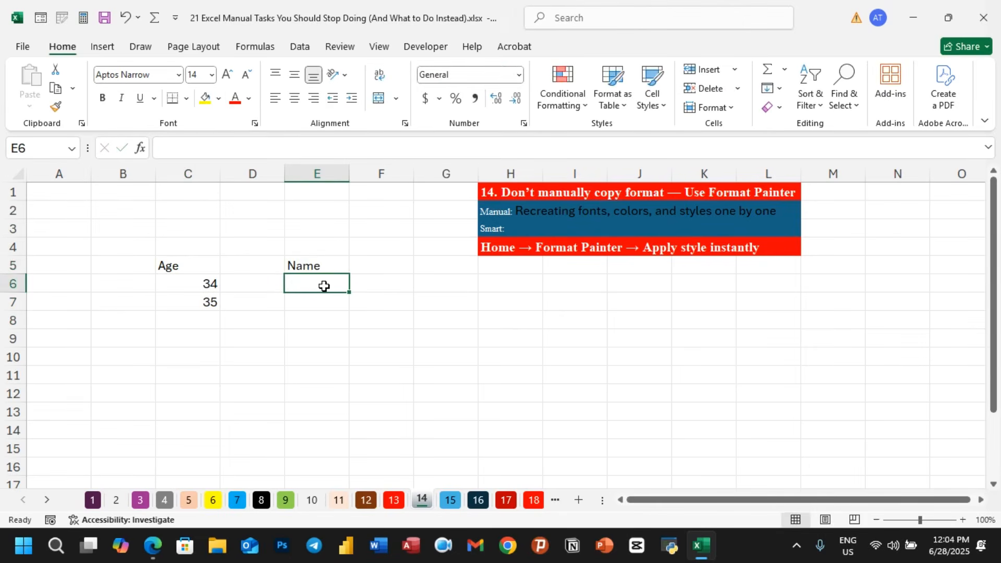
{"action": "type", "text": "aa"}
{"action": "left_click", "coordinate": [315, 298]}
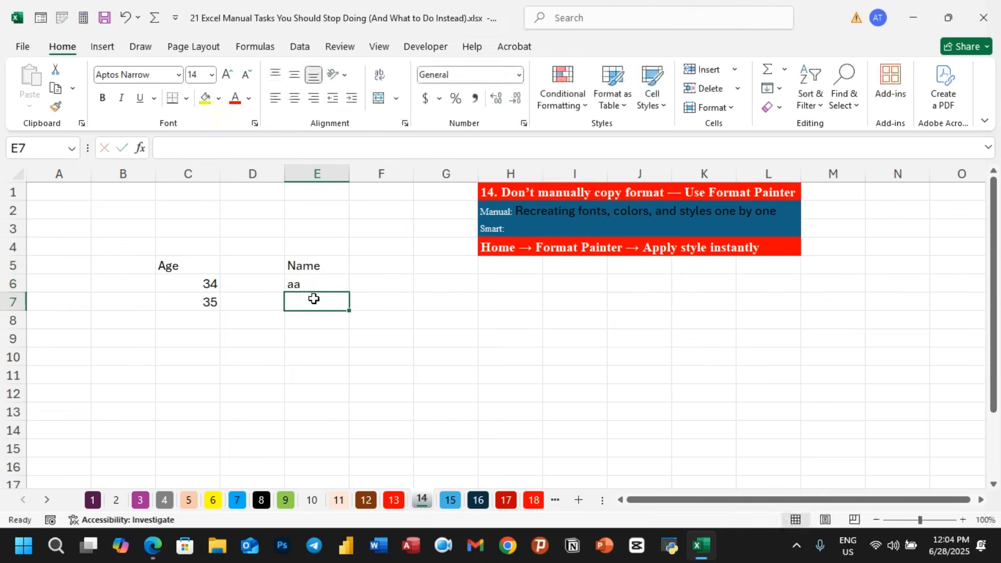
{"action": "type", "text": "ass"}
{"action": "left_click", "coordinate": [315, 337]}
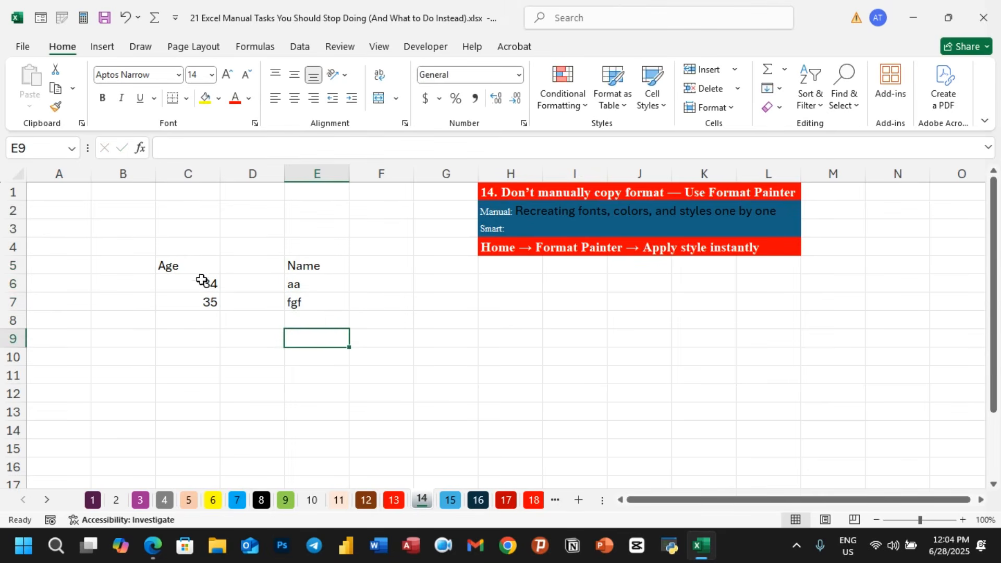
- Make cells C5:C7 bold and set their font to Arial Black
{"action": "left_click_drag", "start_coordinate": [187, 269], "coordinate": [185, 298]}
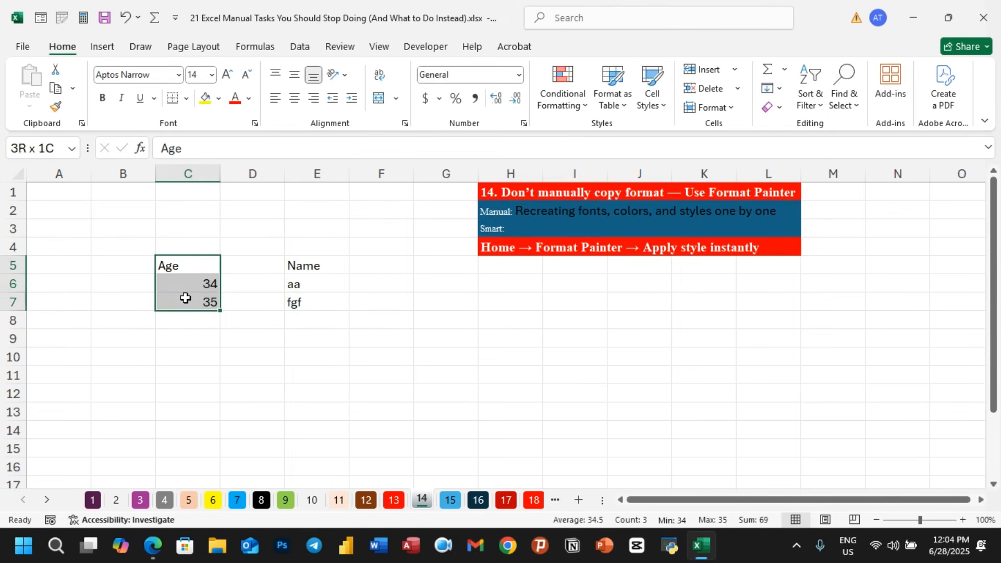
{"action": "left_click", "coordinate": [103, 98]}
{"action": "left_click", "coordinate": [178, 75]}
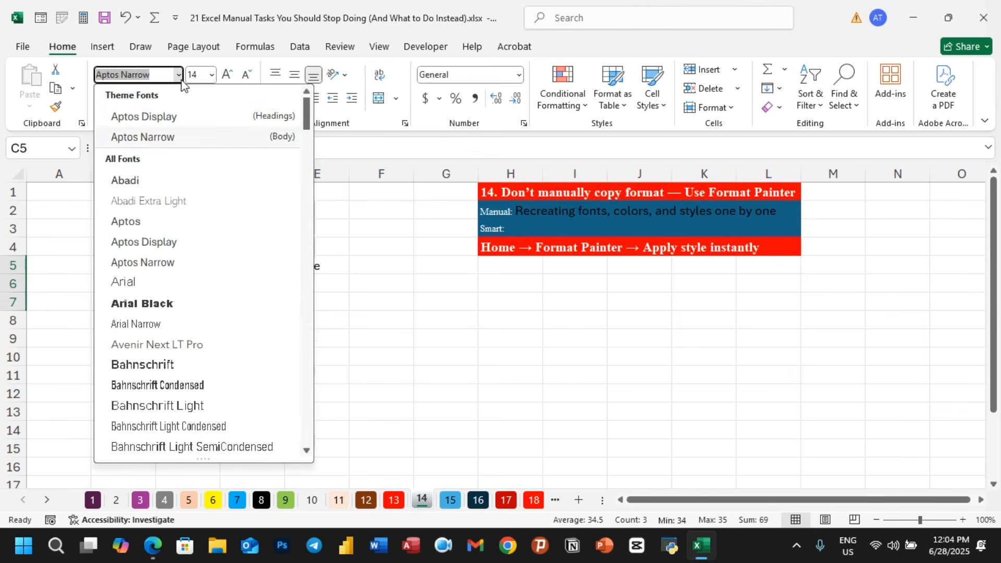
{"action": "left_click", "coordinate": [146, 303]}
- Give C5:C7 a black fill and a white font colour
{"action": "left_click", "coordinate": [219, 98]}
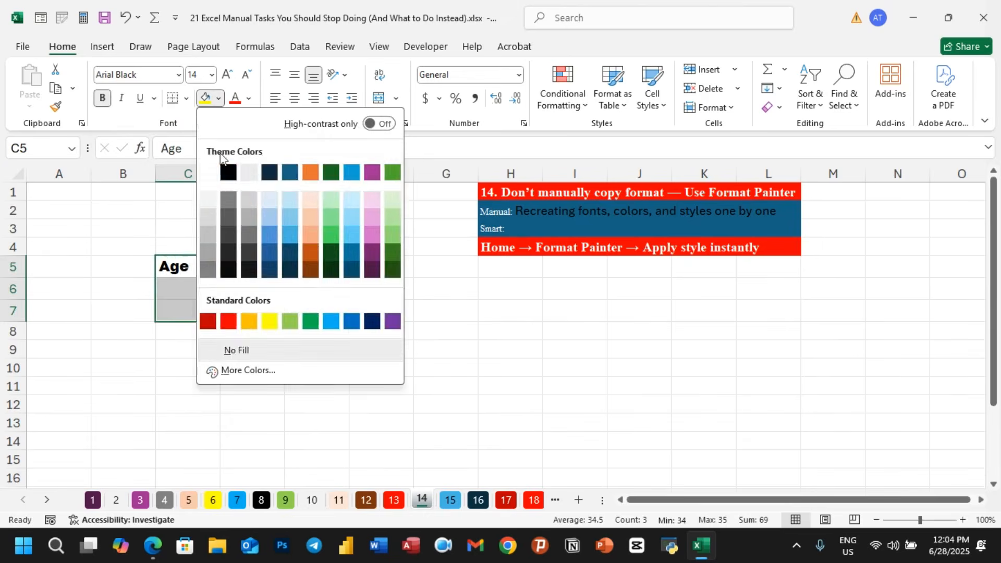
{"action": "left_click", "coordinate": [228, 172]}
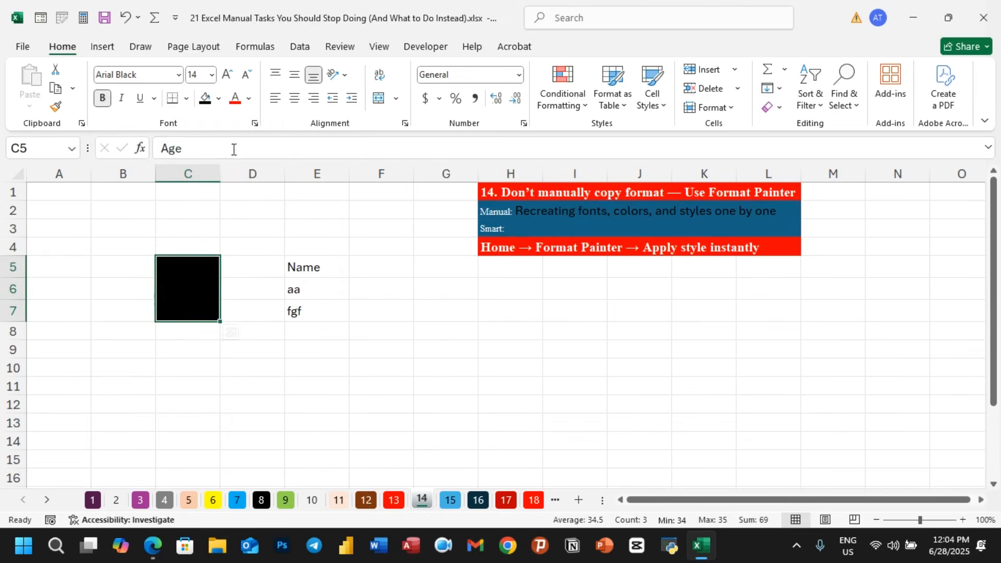
{"action": "left_click", "coordinate": [250, 98]}
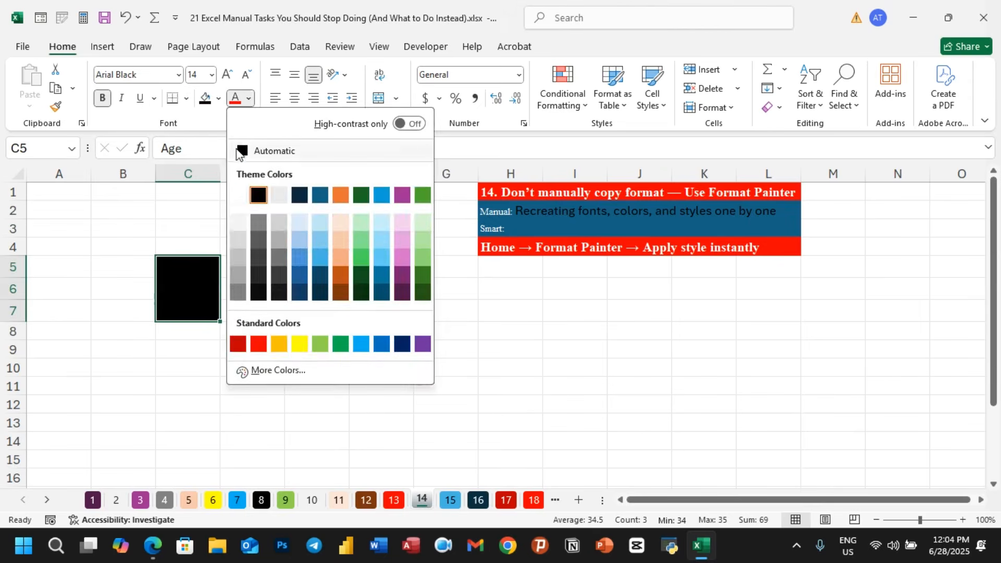
{"action": "left_click", "coordinate": [244, 195]}
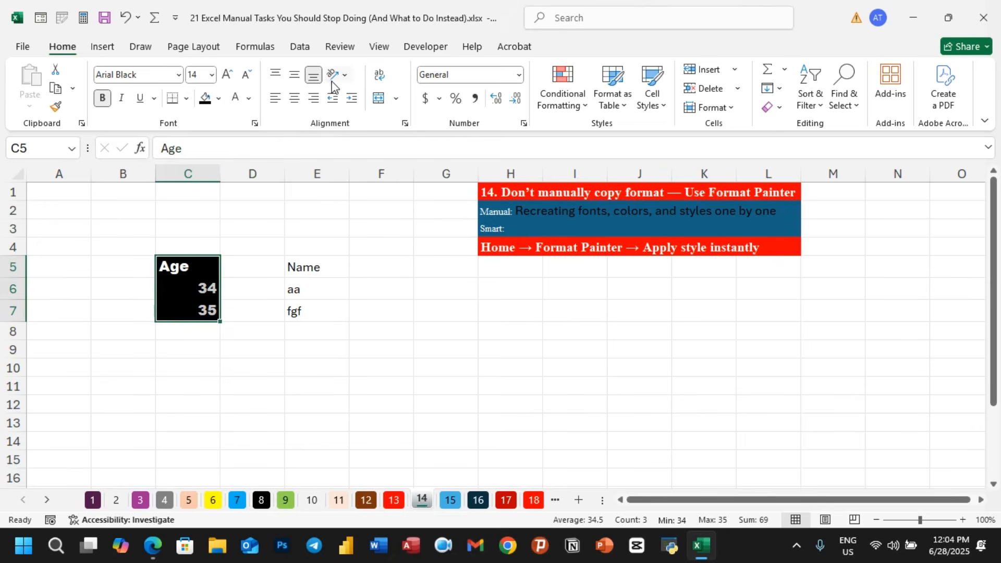
- Angle the text in C5:C7 counterclockwise
{"action": "left_click", "coordinate": [344, 76]}
{"action": "left_click", "coordinate": [355, 94]}
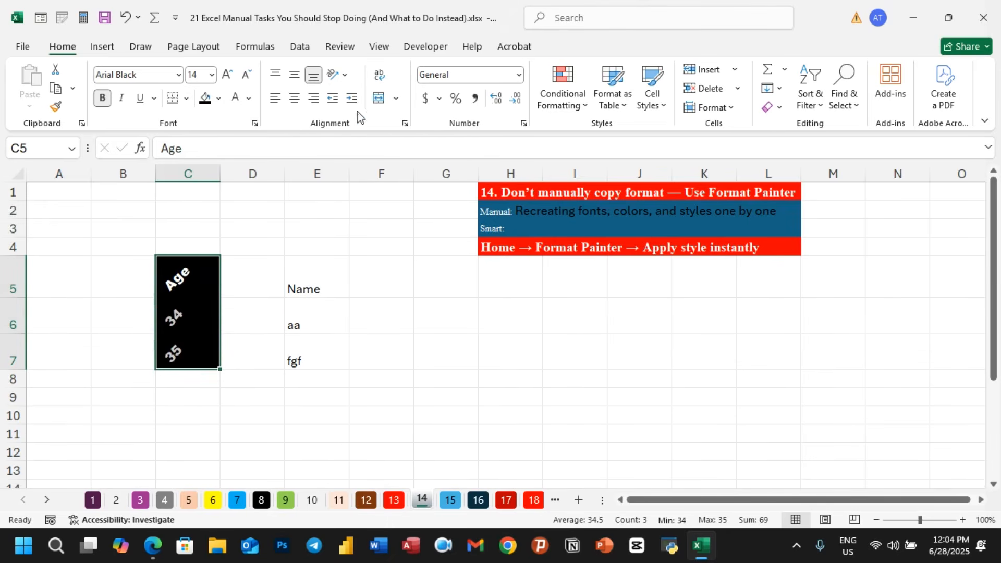
{"action": "left_click", "coordinate": [181, 419]}
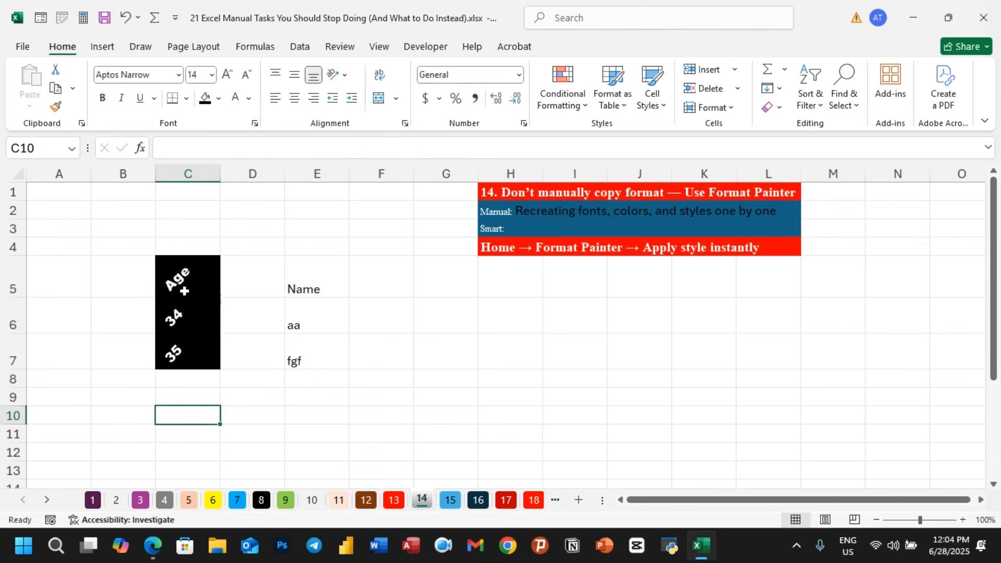
{"action": "left_click", "coordinate": [273, 401]}
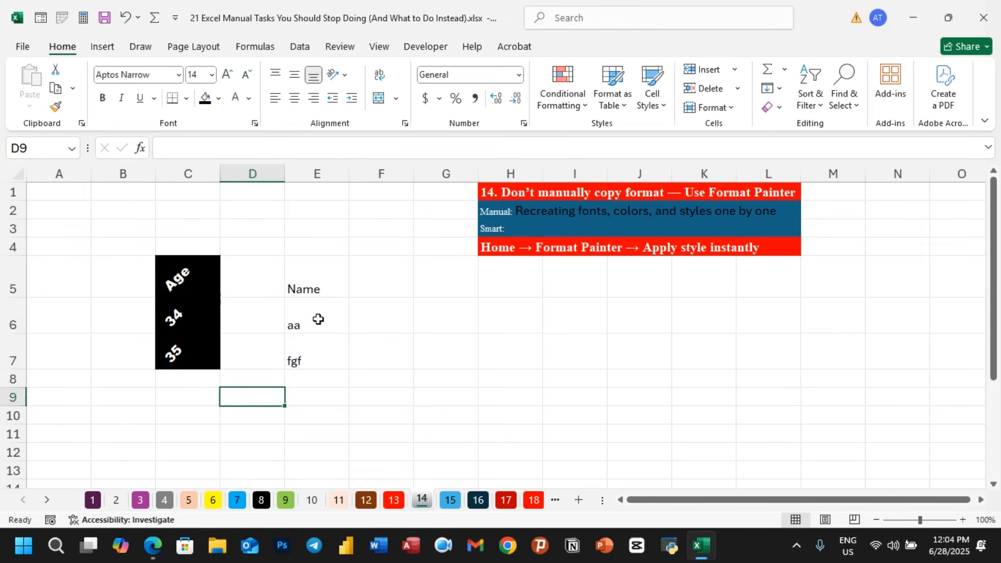
{"action": "left_click", "coordinate": [313, 415]}
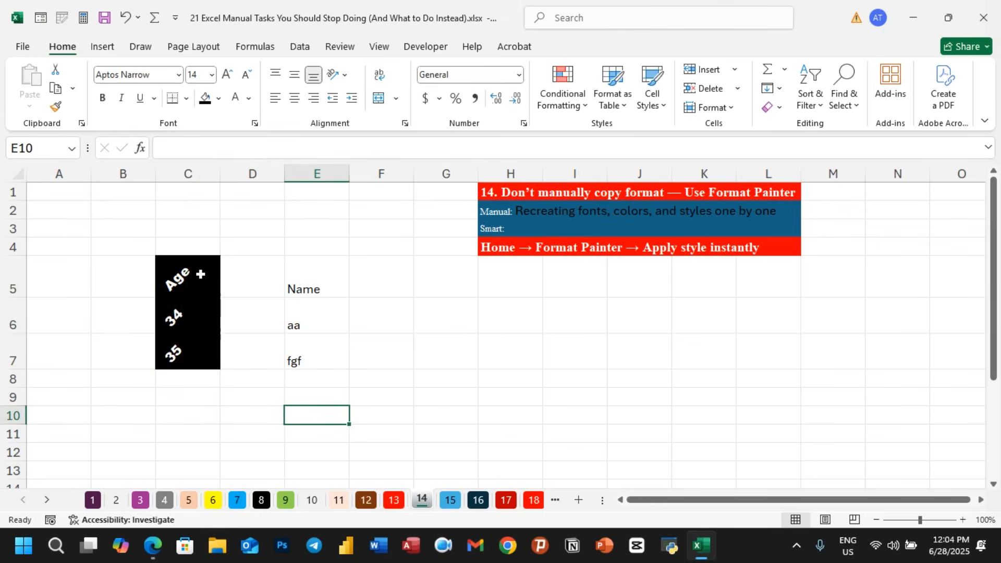
- Copy the formatting of C5:C7 onto E5:E7 with Format Painter
{"action": "left_click_drag", "start_coordinate": [201, 274], "coordinate": [198, 340]}
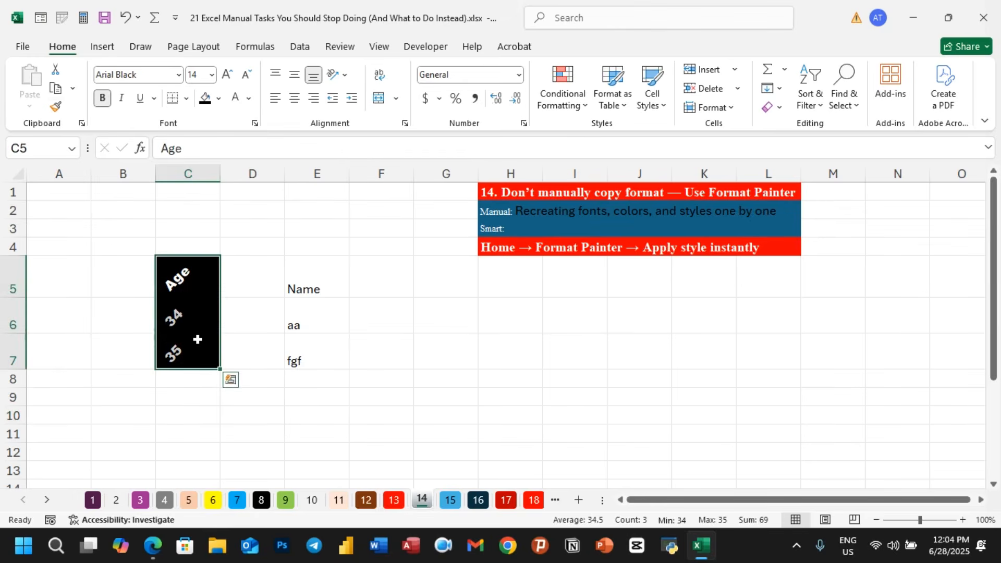
{"action": "left_click", "coordinate": [56, 106]}
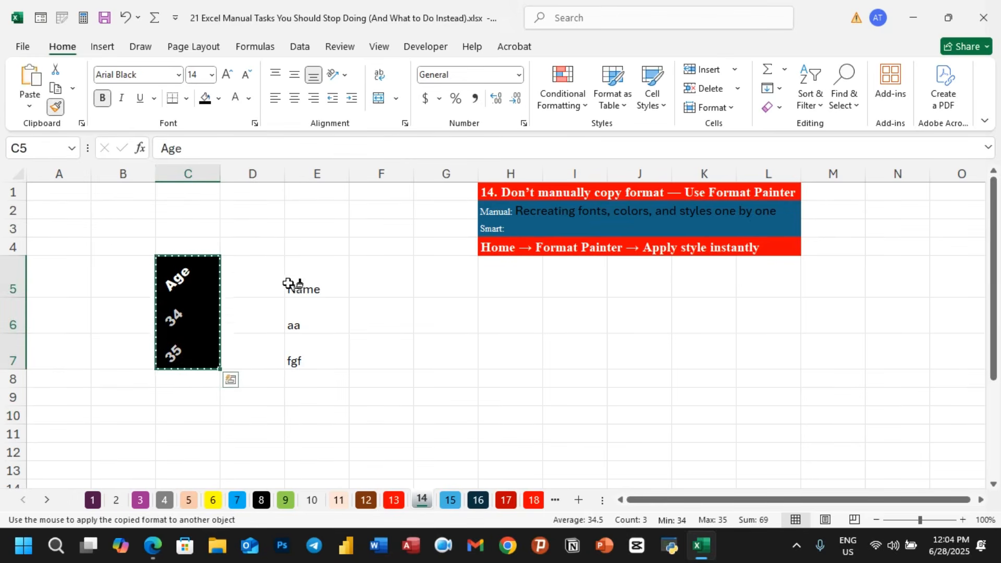
{"action": "mouse_move", "coordinate": [288, 283]}
{"action": "left_mouse_down"}
{"action": "mouse_move", "coordinate": [293, 358]}
{"action": "mouse_move", "coordinate": [302, 352]}
{"action": "left_mouse_up"}
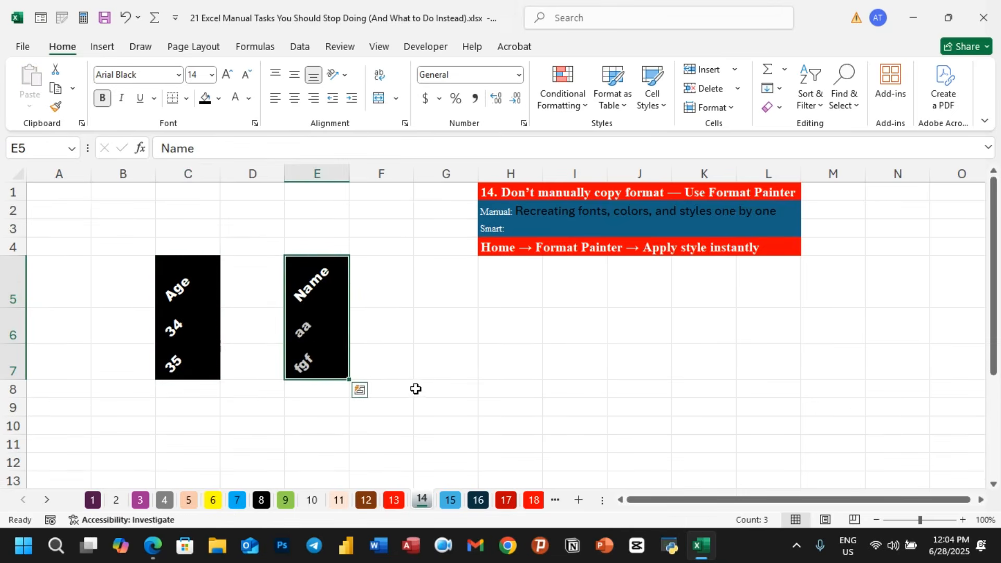
{"action": "left_click", "coordinate": [413, 373]}
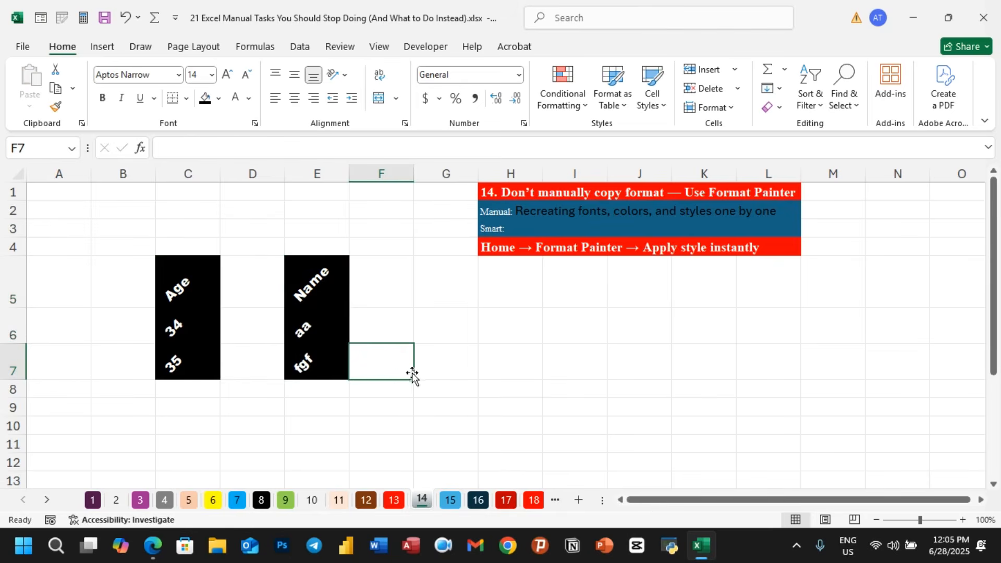
- Enter the formula =TODAY() in cell E15
{"action": "scroll", "coordinate": [457, 360], "scroll_direction": "down", "scroll_amount": 4}
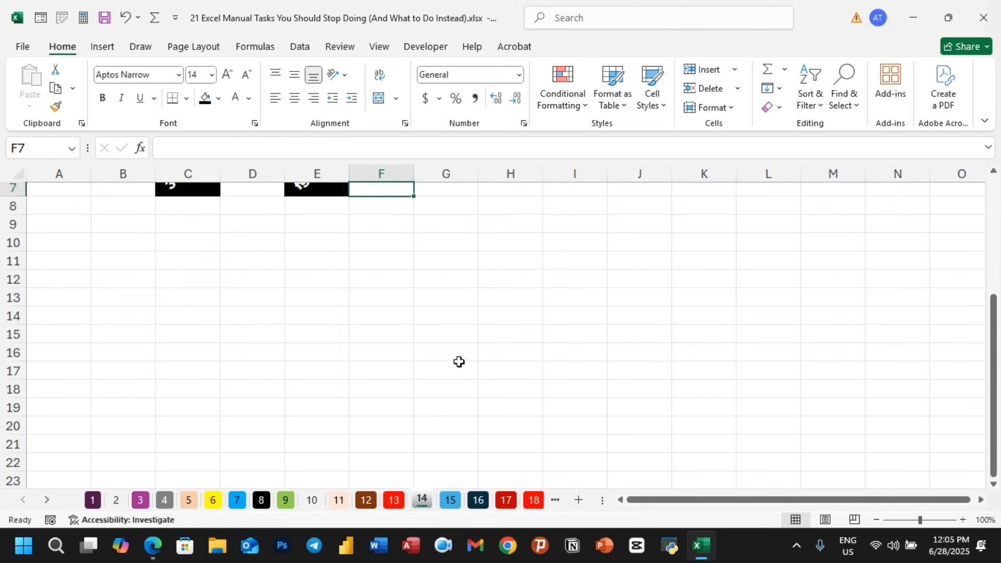
{"action": "left_click", "coordinate": [322, 252]}
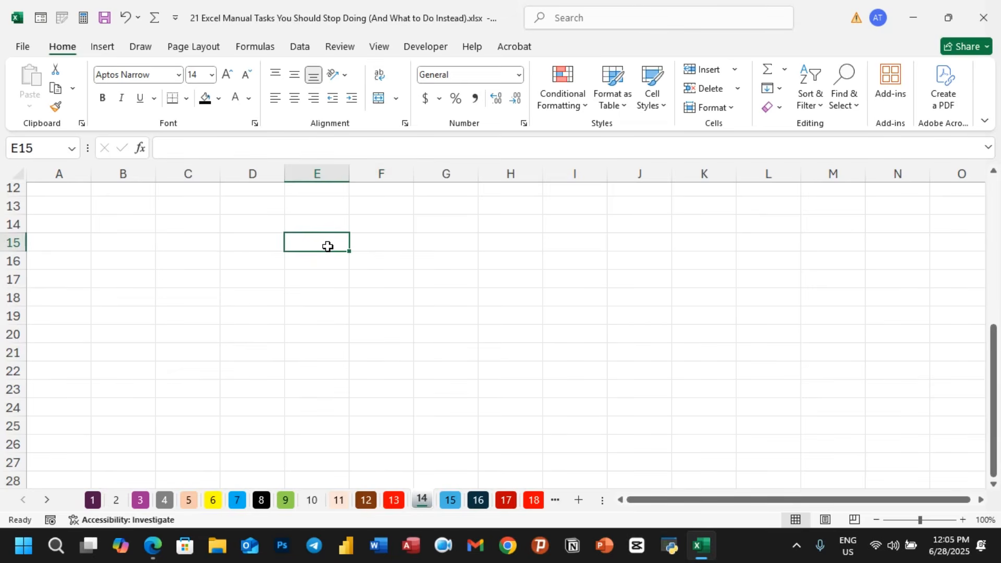
{"action": "type", "text": "=to"}
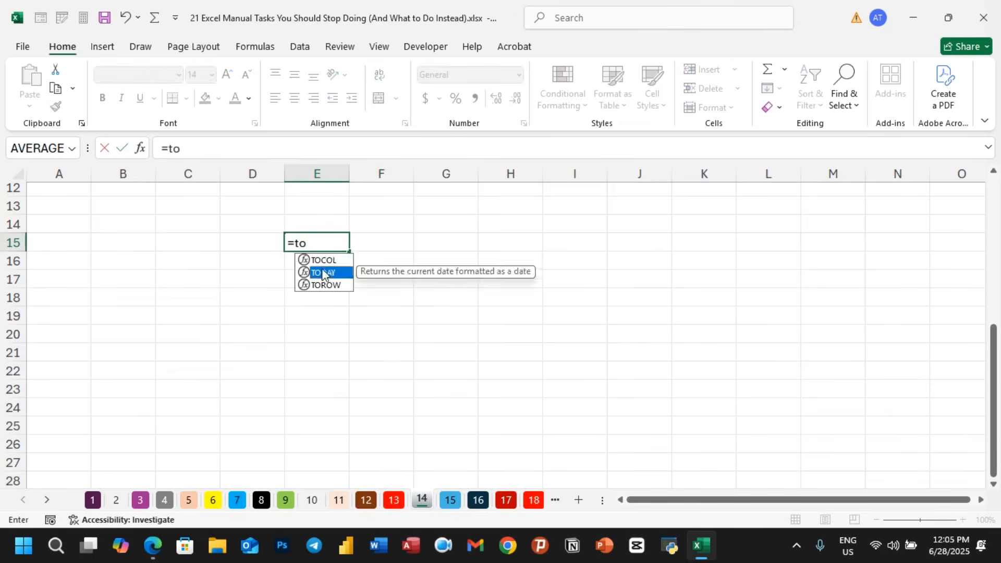
{"action": "double_click", "coordinate": [323, 273]}
{"action": "key", "text": "Return"}
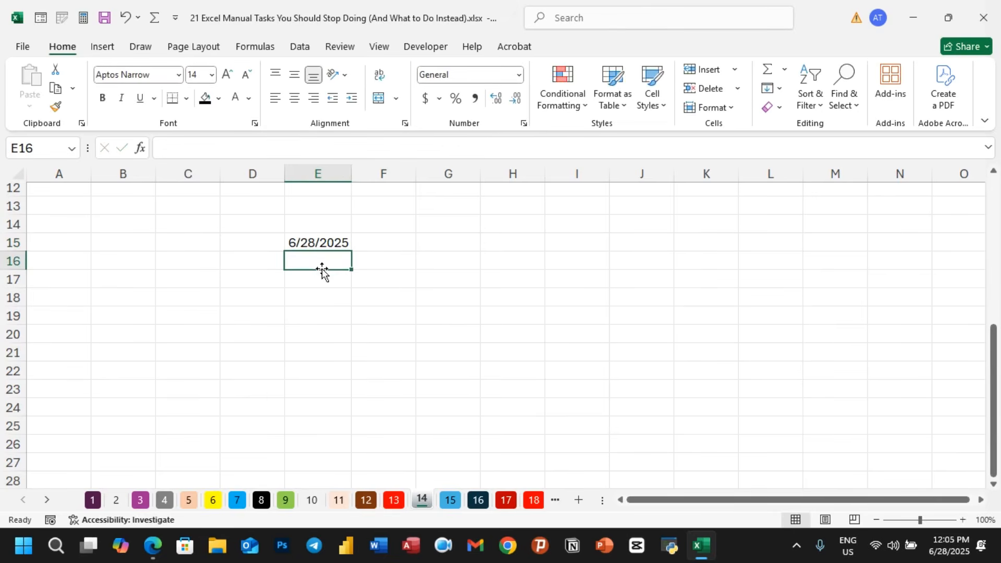
- Enter the number 665756 in cell G15
{"action": "left_click", "coordinate": [331, 244]}
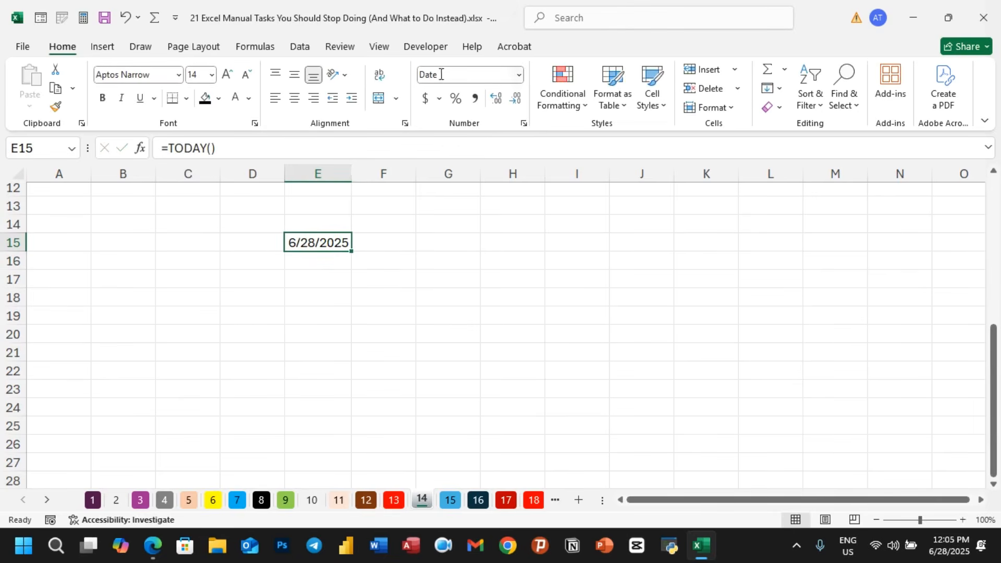
{"action": "left_click", "coordinate": [436, 240]}
{"action": "type", "text": "665756"}
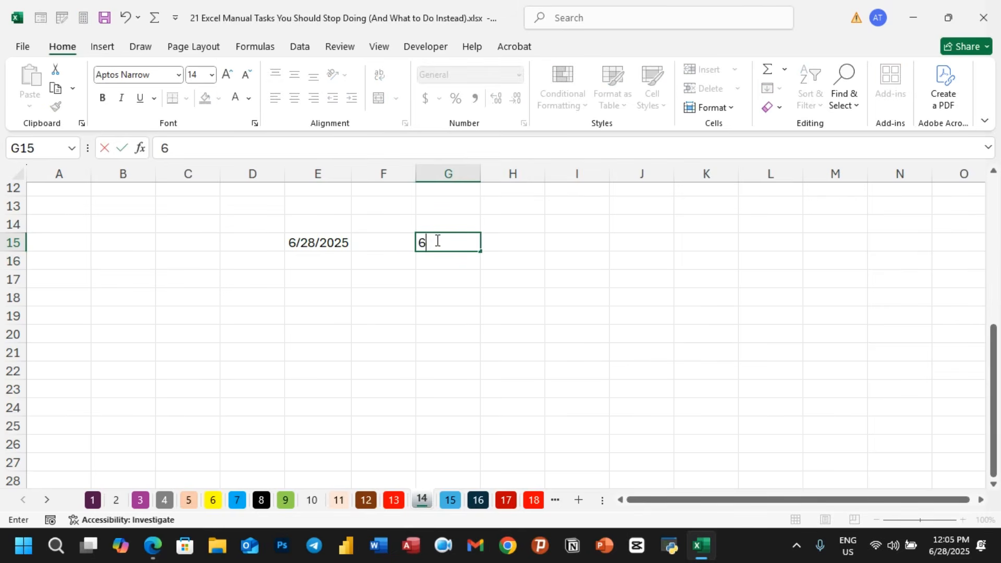
{"action": "left_click", "coordinate": [437, 273]}
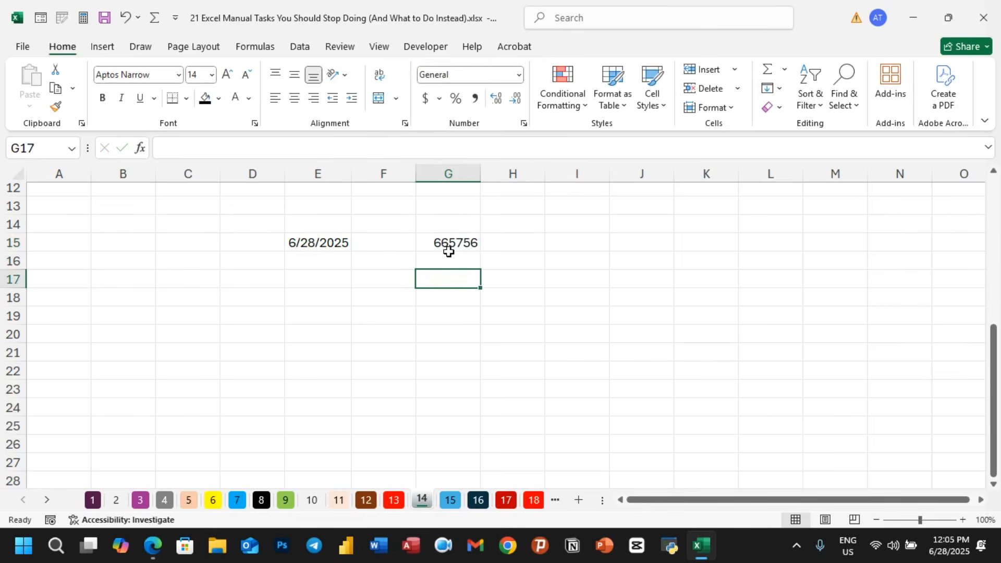
- Apply E15's date format to G15 with Format Painter and widen column G to fit the date
{"action": "left_click", "coordinate": [457, 241]}
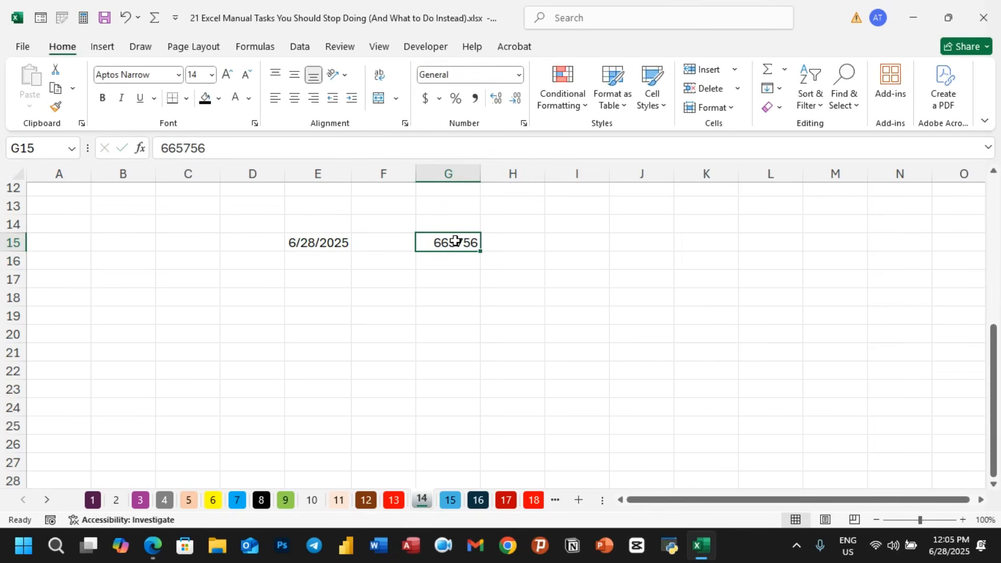
{"action": "left_click", "coordinate": [328, 244]}
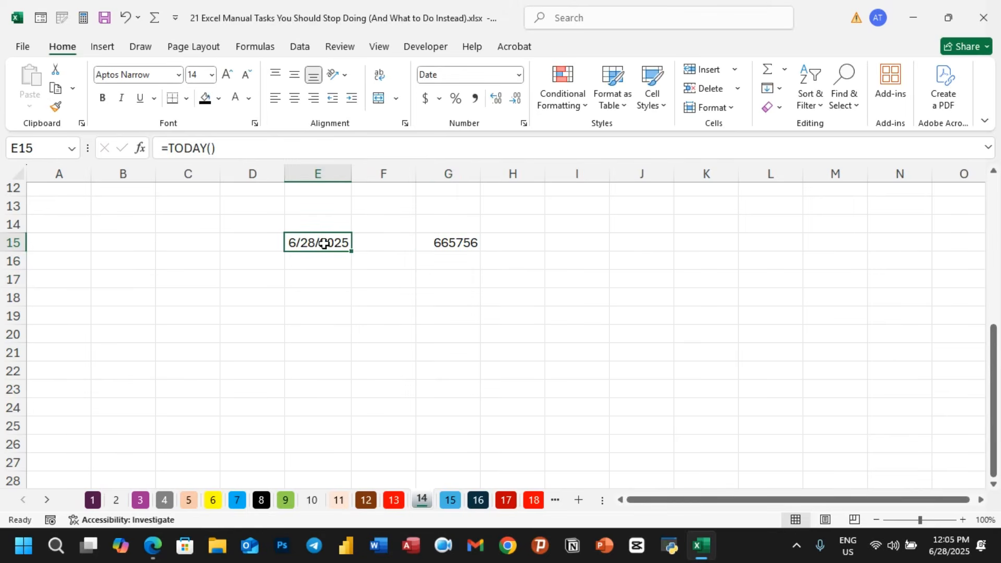
{"action": "left_click", "coordinate": [55, 106]}
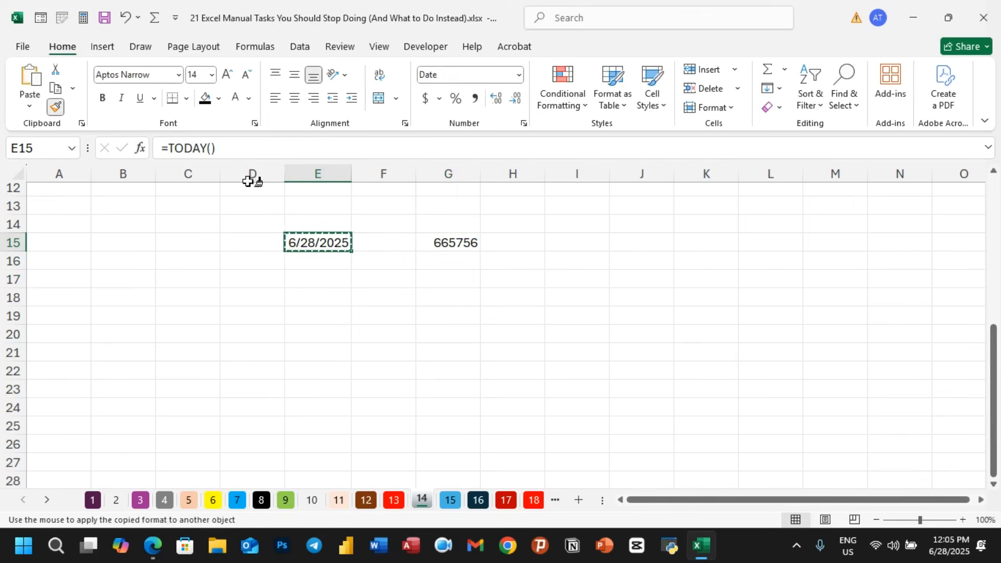
{"action": "left_click", "coordinate": [438, 240]}
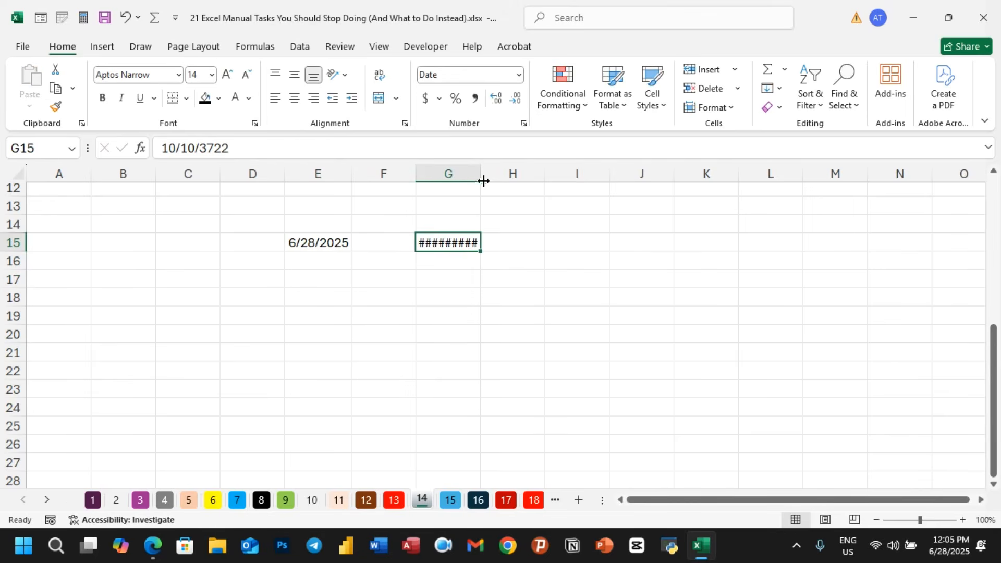
{"action": "left_click_drag", "start_coordinate": [483, 180], "coordinate": [502, 179]}
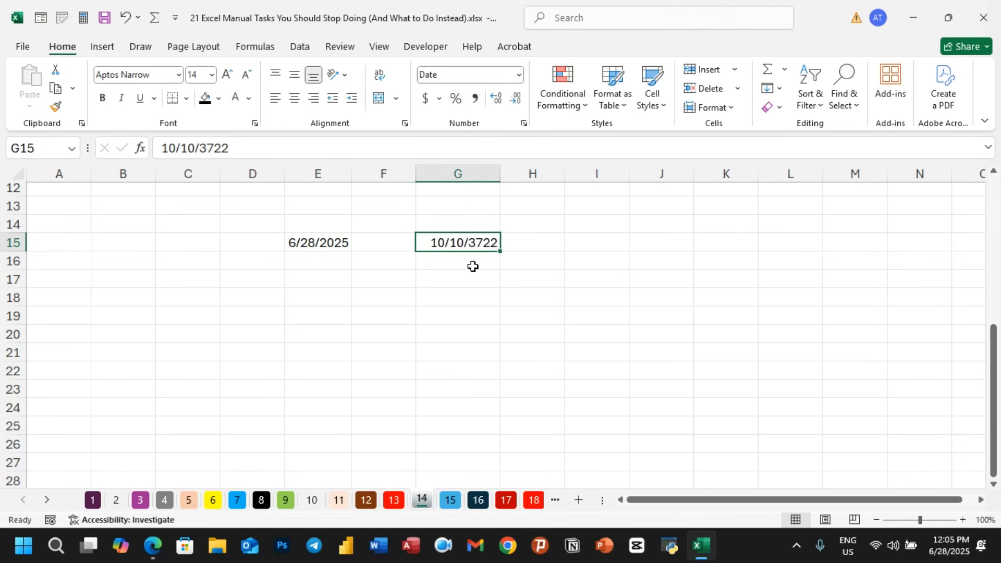
- Switch to sheet 15
{"action": "left_click", "coordinate": [450, 500]}
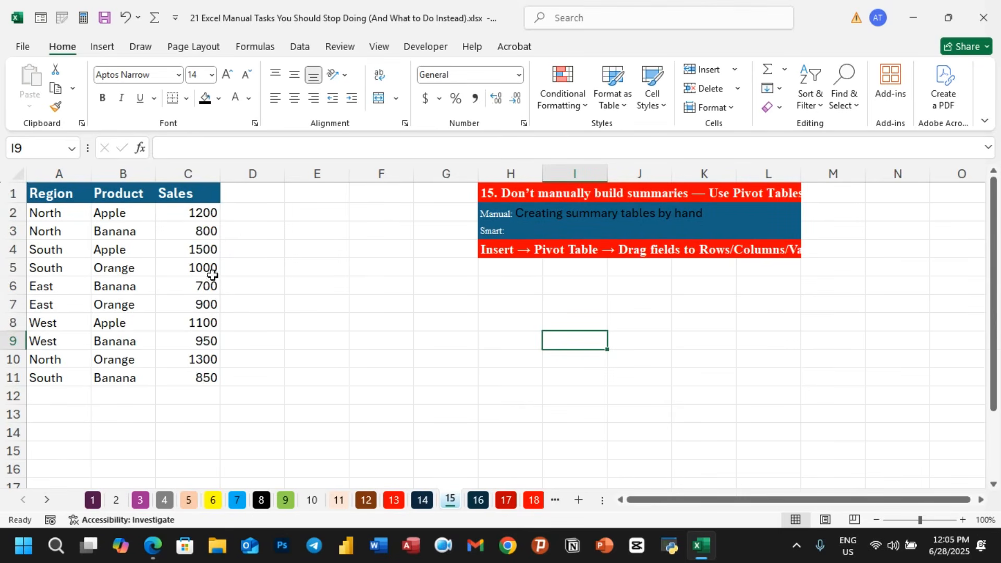
- Convert the Region/Product/Sales data in A1:C11 into an Excel table with headers
{"action": "left_click", "coordinate": [267, 324]}
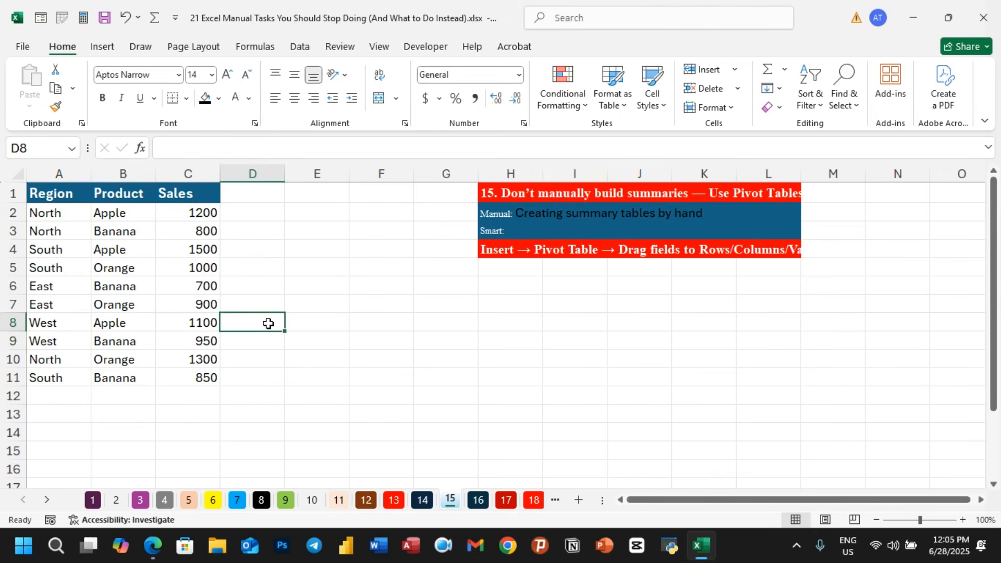
{"action": "left_click_drag", "start_coordinate": [42, 194], "coordinate": [196, 375]}
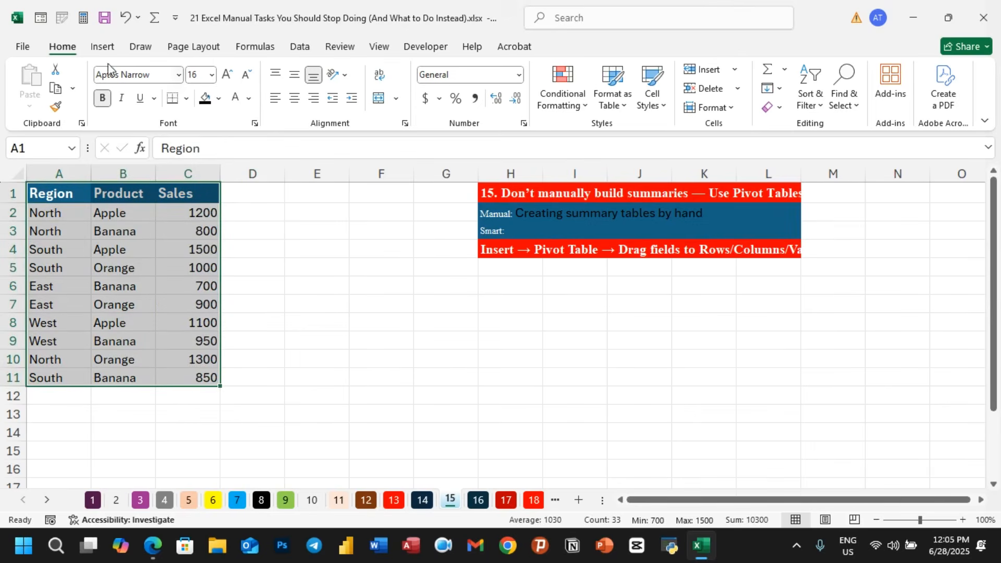
{"action": "left_click", "coordinate": [103, 47]}
{"action": "left_click", "coordinate": [139, 81]}
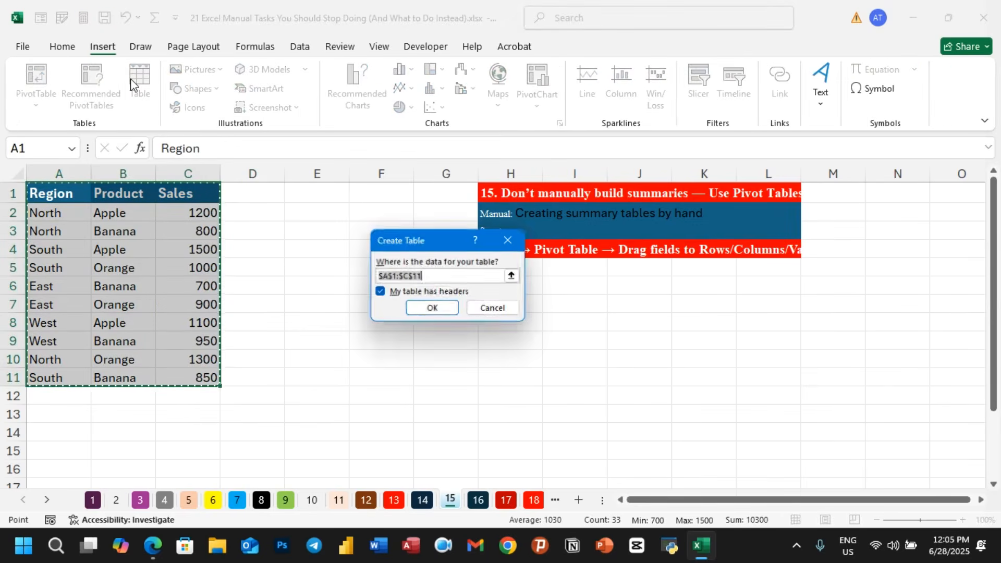
{"action": "left_click", "coordinate": [431, 312]}
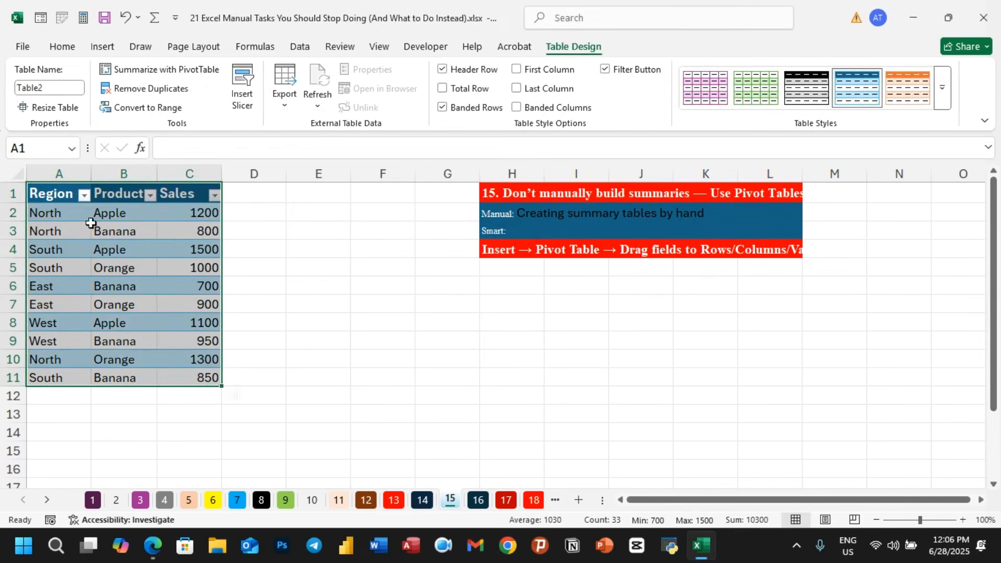
- Create a PivotTable from Table2 on a new worksheet
{"action": "left_click", "coordinate": [103, 48]}
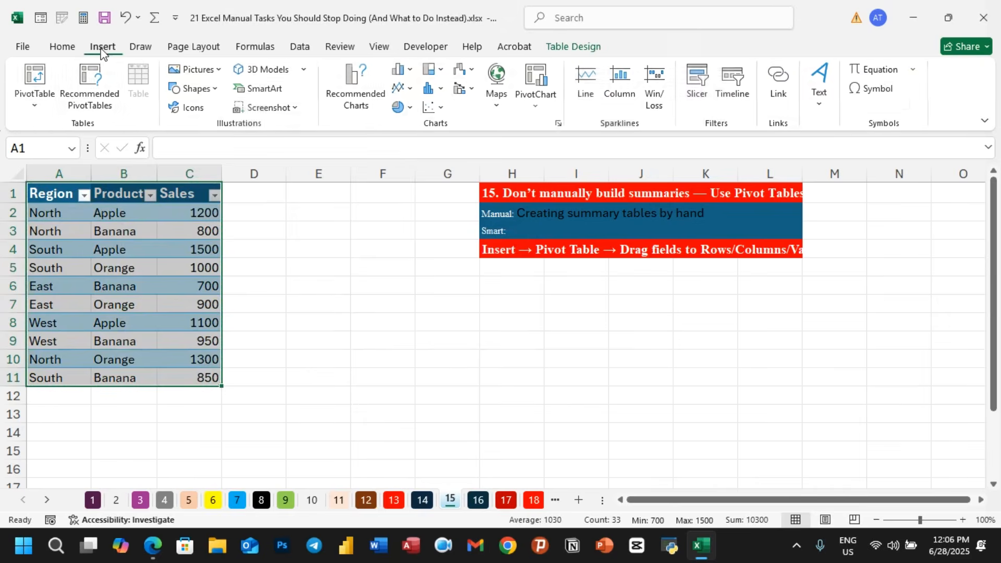
{"action": "left_click", "coordinate": [35, 108]}
{"action": "left_click", "coordinate": [67, 129]}
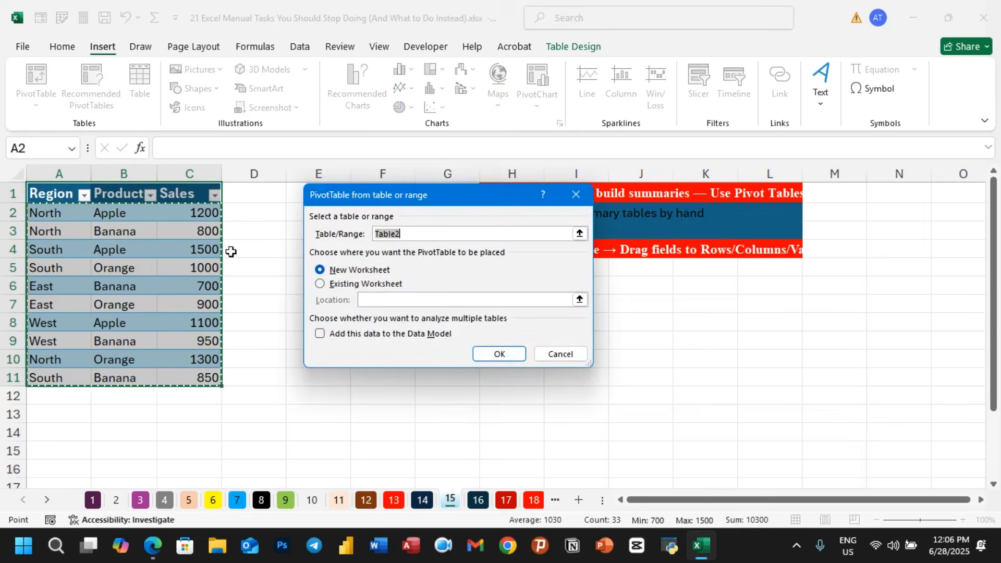
{"action": "left_click", "coordinate": [499, 355]}
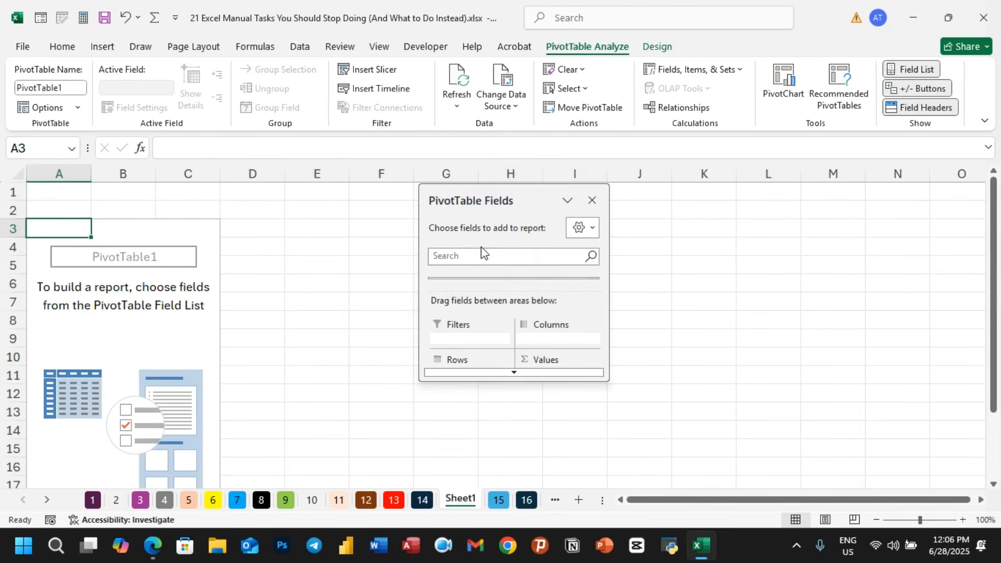
- Dock the PivotTable Fields pane and add Product to rows and Sales to values
{"action": "left_click_drag", "start_coordinate": [546, 191], "coordinate": [944, 167]}
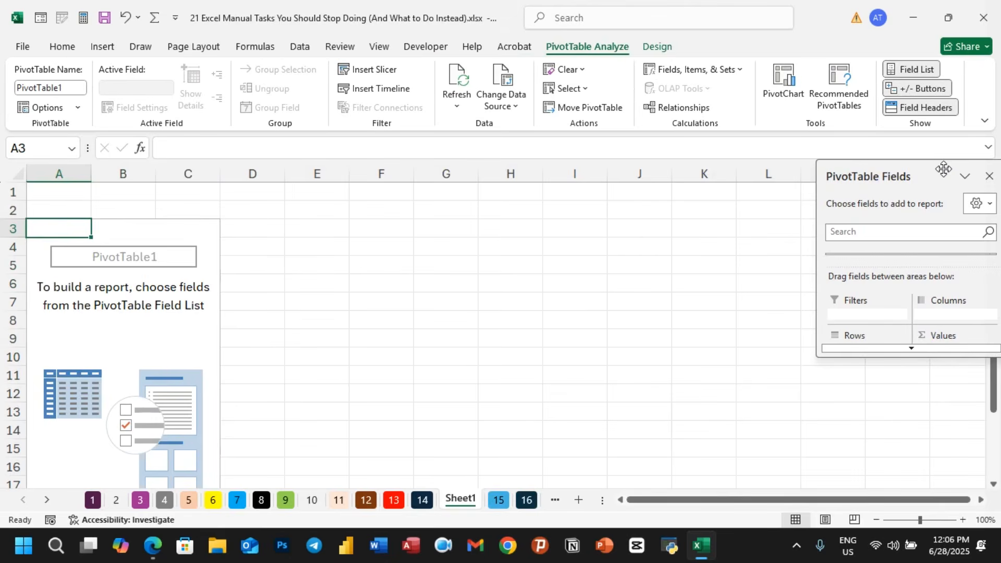
{"action": "left_click_drag", "start_coordinate": [896, 359], "coordinate": [907, 511]}
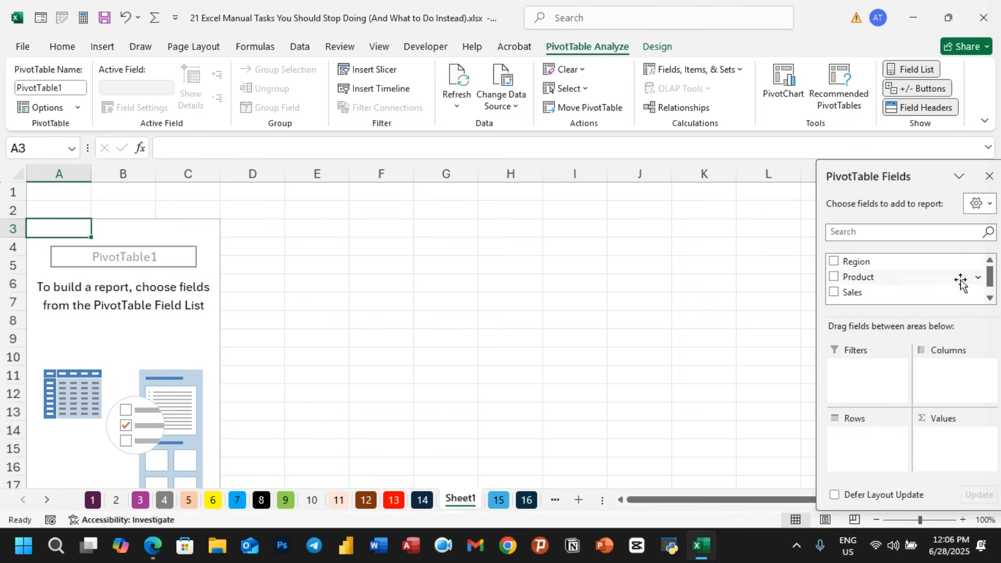
{"action": "left_click", "coordinate": [990, 297]}
{"action": "left_click_drag", "start_coordinate": [991, 293], "coordinate": [992, 281]}
{"action": "left_click", "coordinate": [835, 276]}
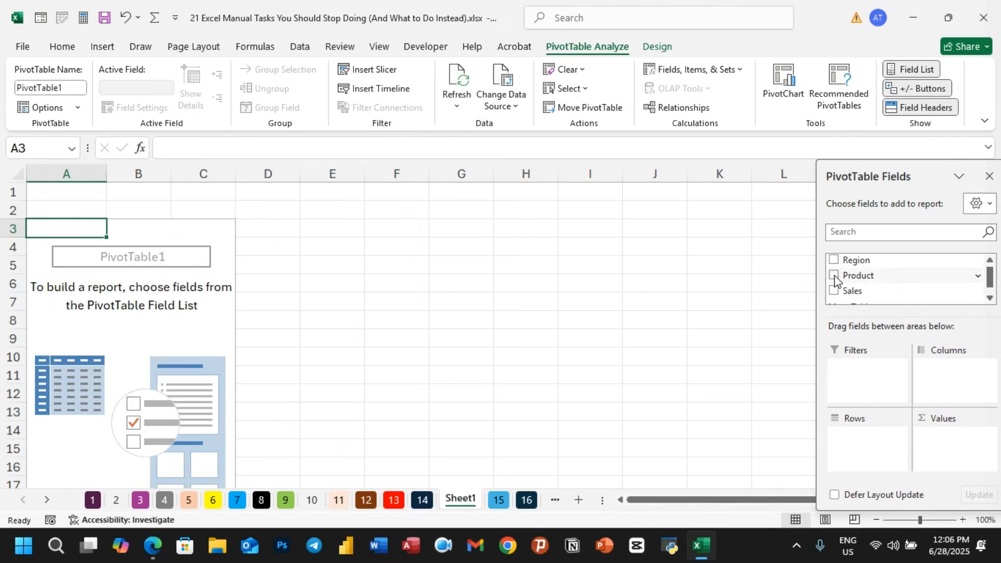
{"action": "left_click", "coordinate": [835, 275]}
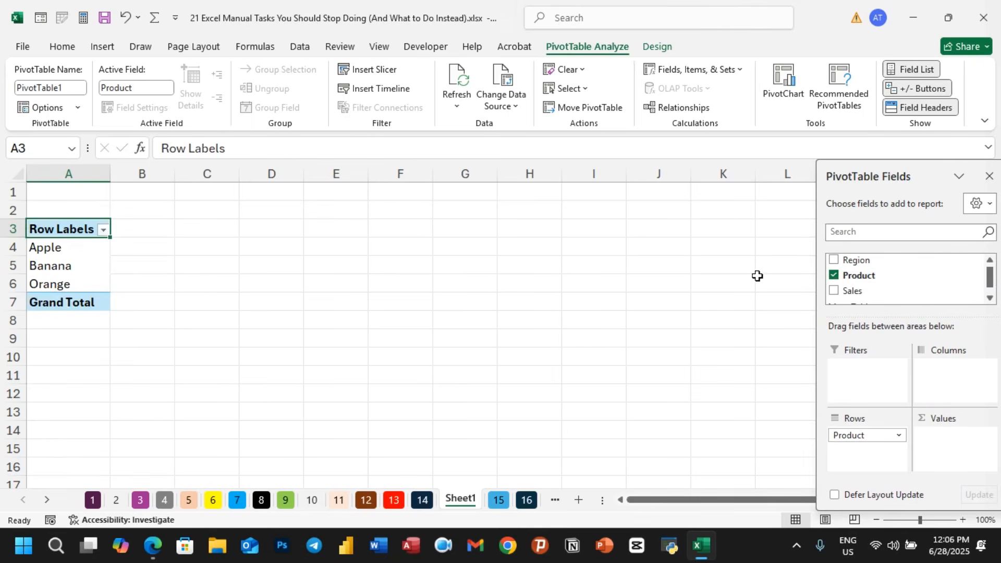
{"action": "left_click", "coordinate": [835, 291]}
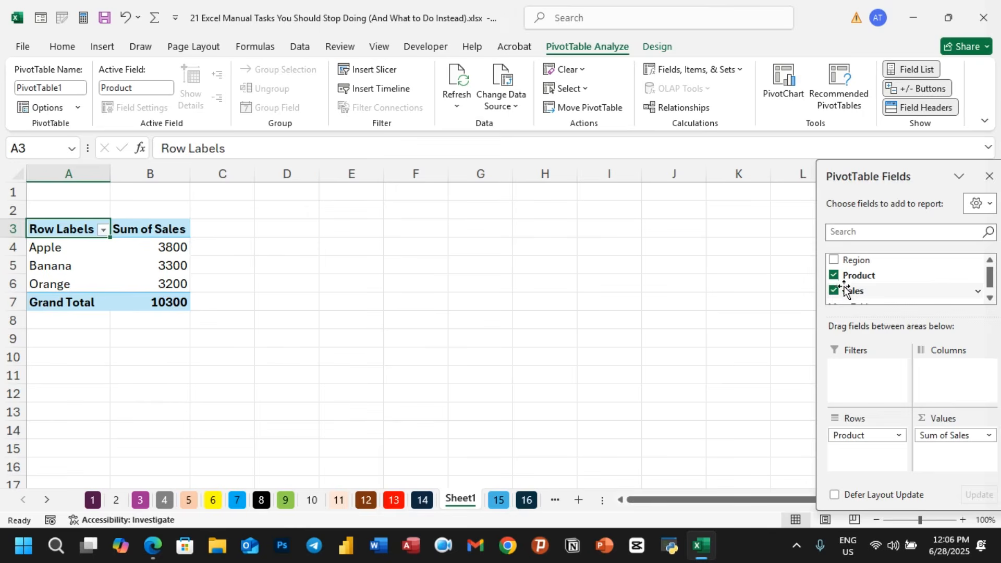
- Close the field pane and insert a clustered column PivotChart from the pivot table
{"action": "left_click", "coordinate": [989, 176]}
{"action": "left_click", "coordinate": [431, 304]}
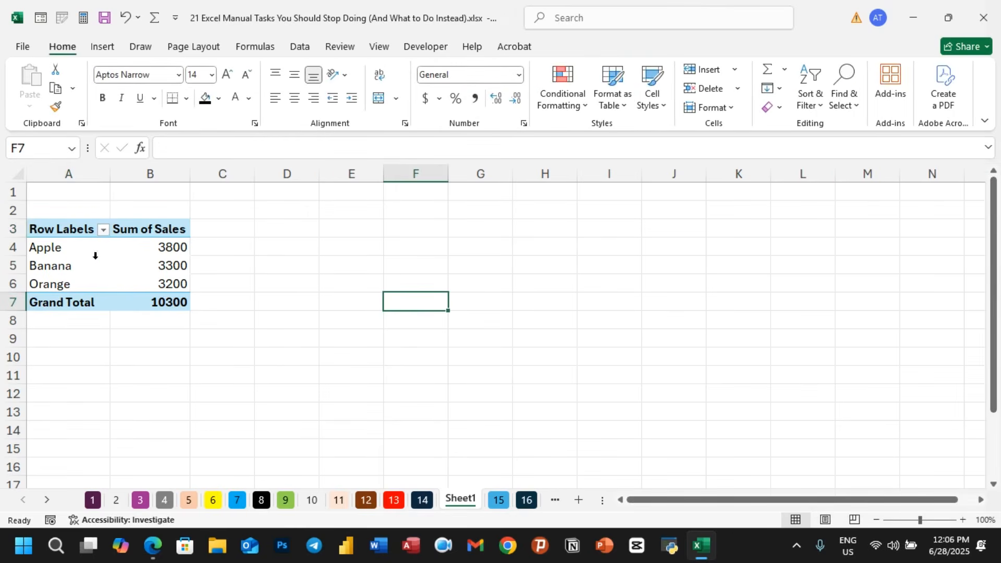
{"action": "left_click", "coordinate": [65, 231]}
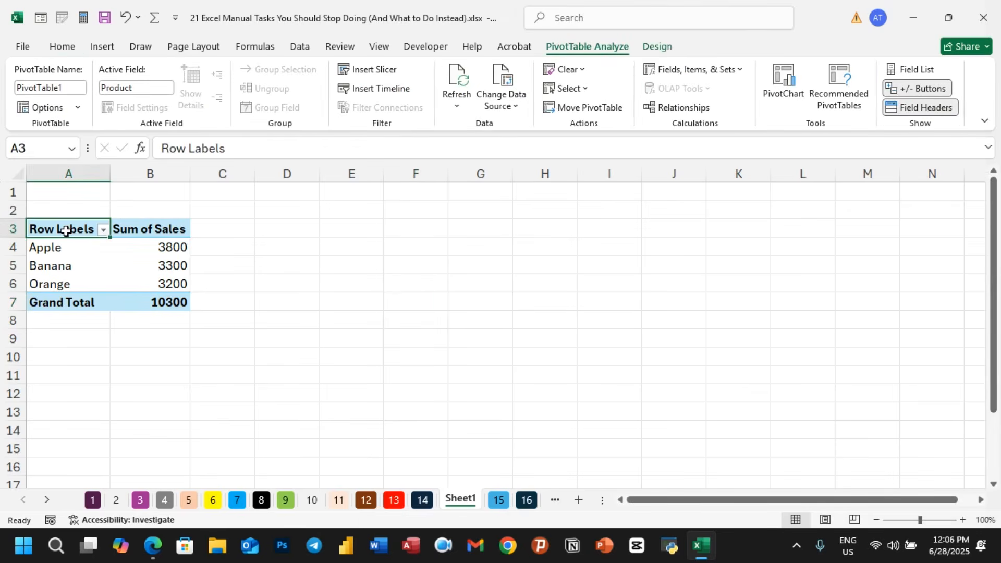
{"action": "left_click", "coordinate": [783, 89]}
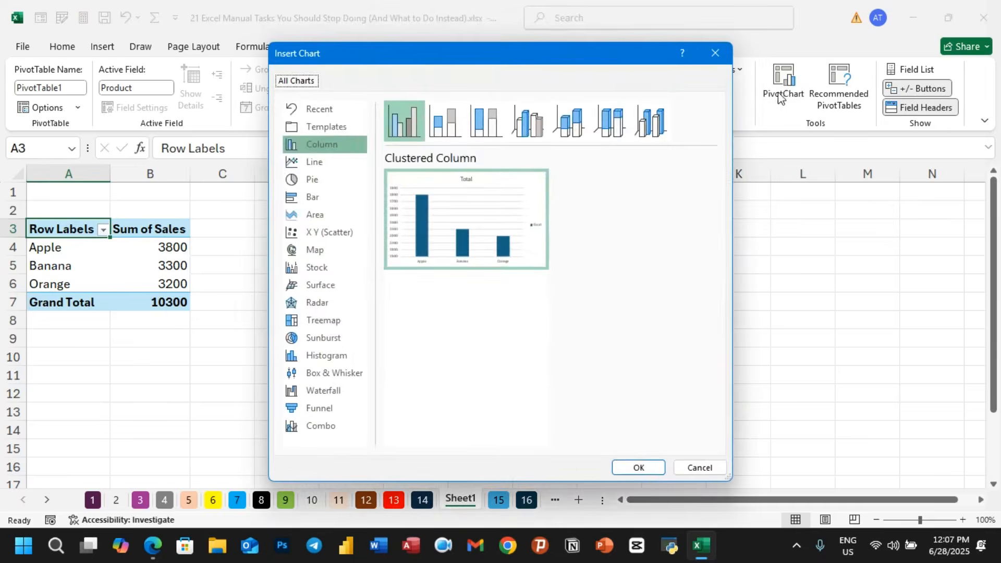
{"action": "left_click", "coordinate": [443, 221]}
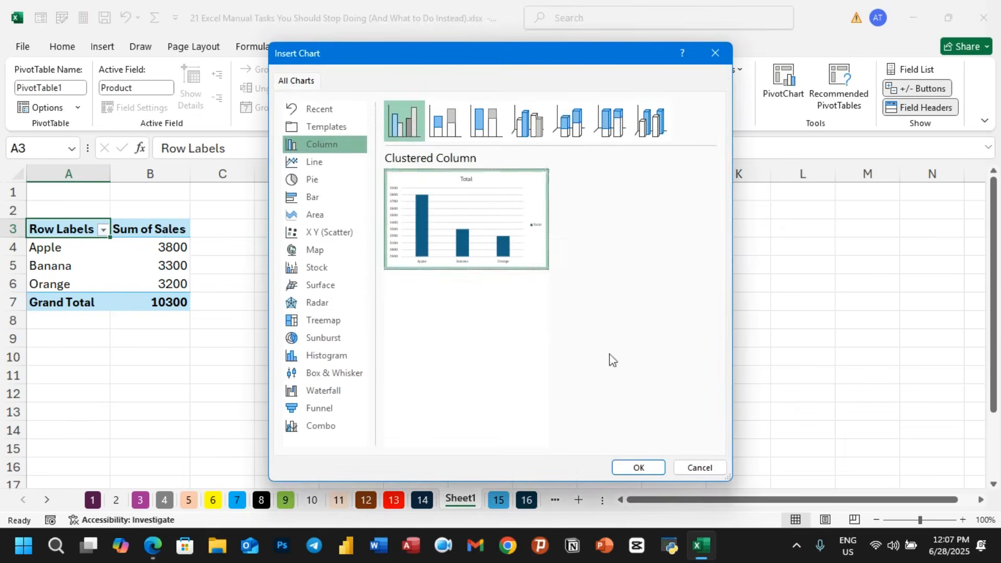
{"action": "left_click", "coordinate": [638, 468]}
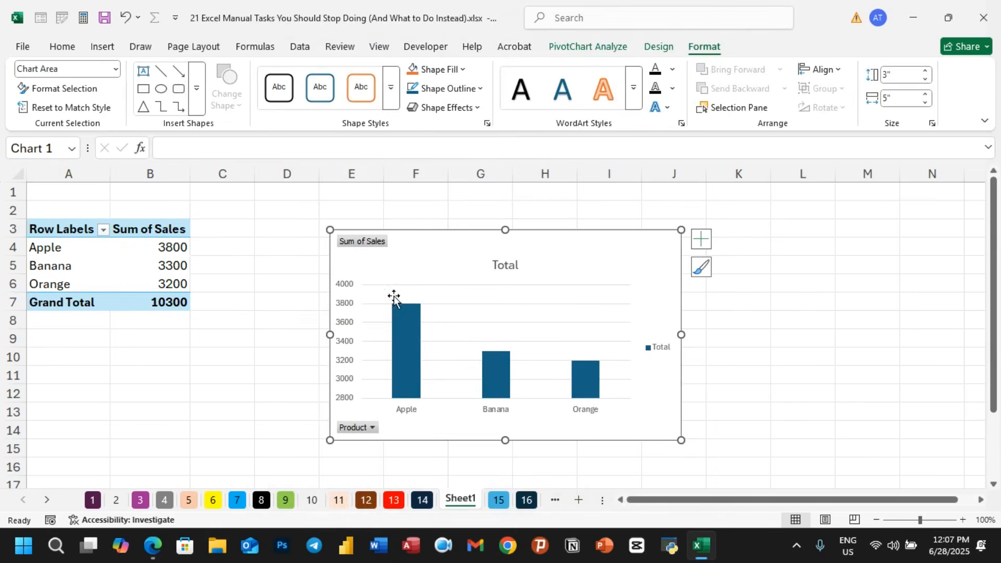
- Shrink the chart to about 2.2 by 3.76 inches and move it beside the pivot table
{"action": "left_click_drag", "start_coordinate": [329, 230], "coordinate": [409, 286]}
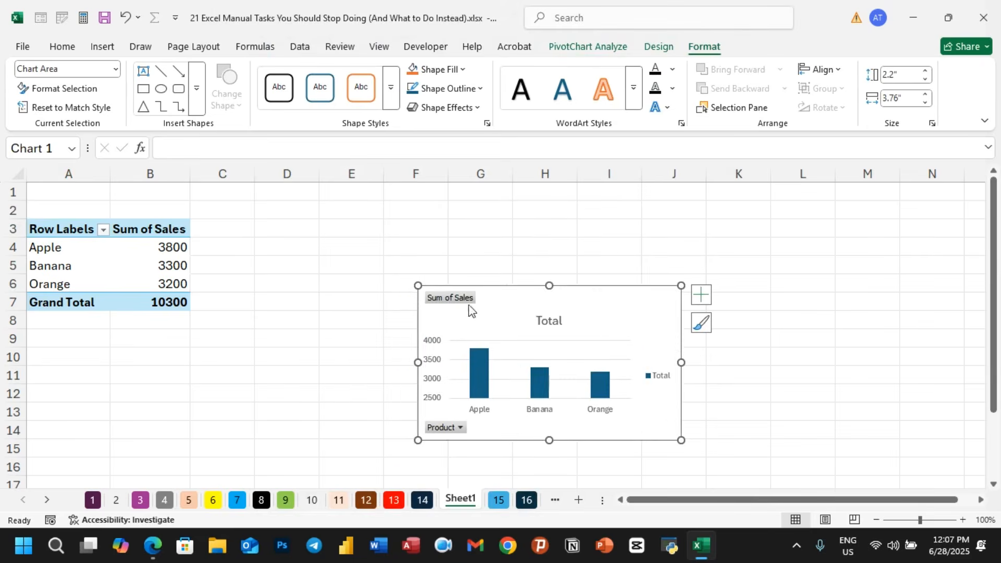
{"action": "left_click_drag", "start_coordinate": [494, 305], "coordinate": [328, 243]}
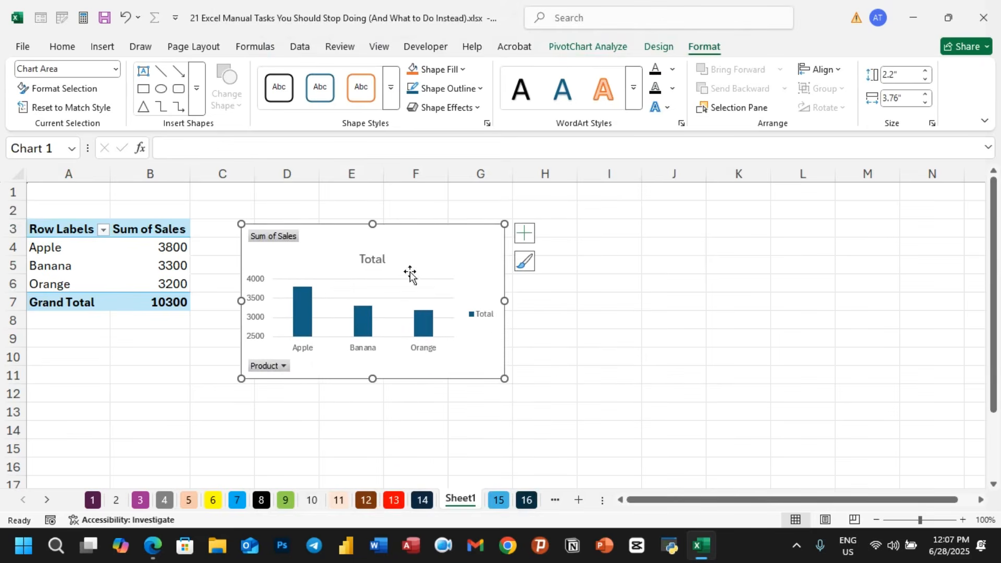
{"action": "left_click", "coordinate": [617, 327]}
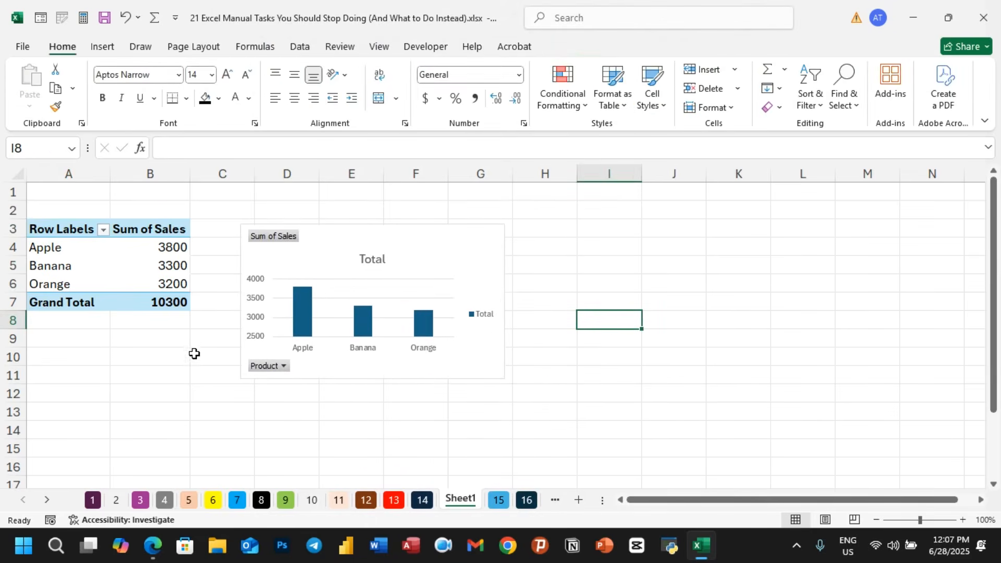
- Reopen the field list, add Region as a second row field under Product, and enlarge the PivotChart
{"action": "left_click", "coordinate": [175, 250]}
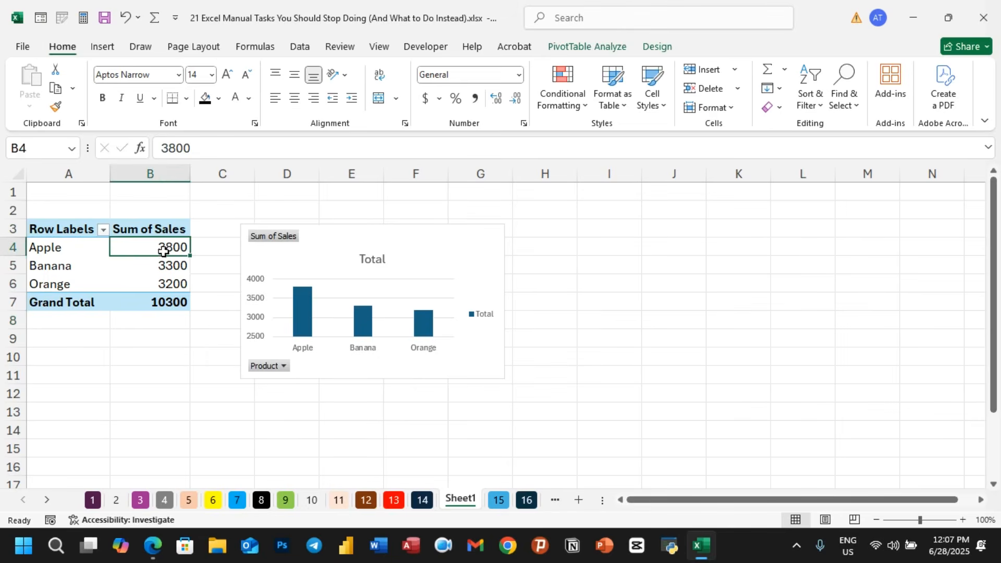
{"action": "left_click", "coordinate": [146, 228]}
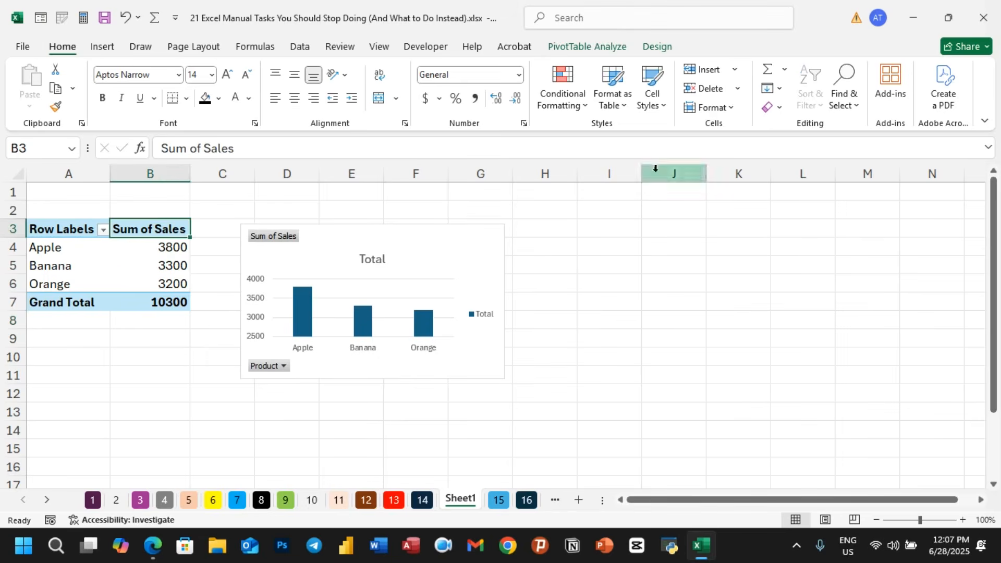
{"action": "left_click", "coordinate": [597, 48]}
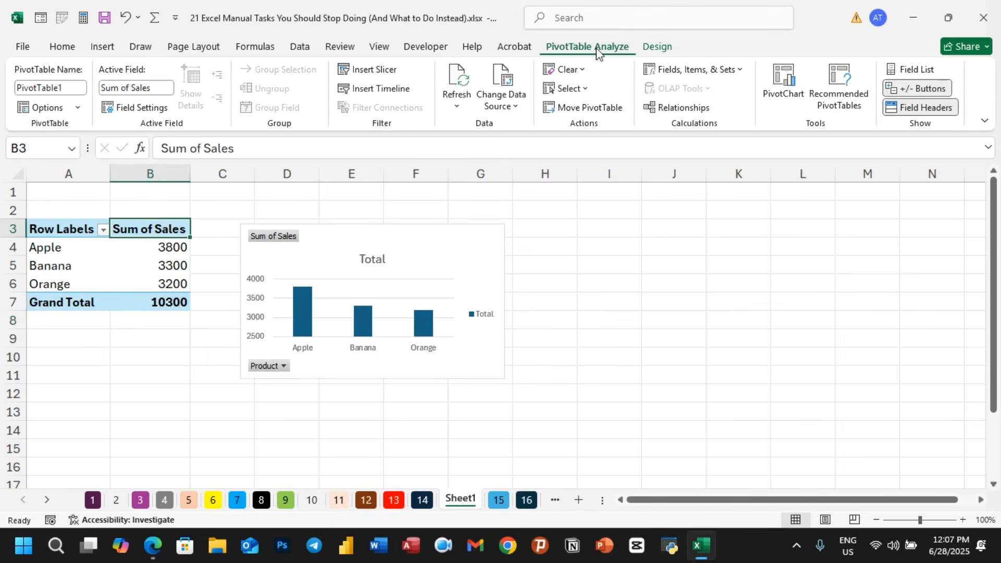
{"action": "left_click", "coordinate": [911, 70]}
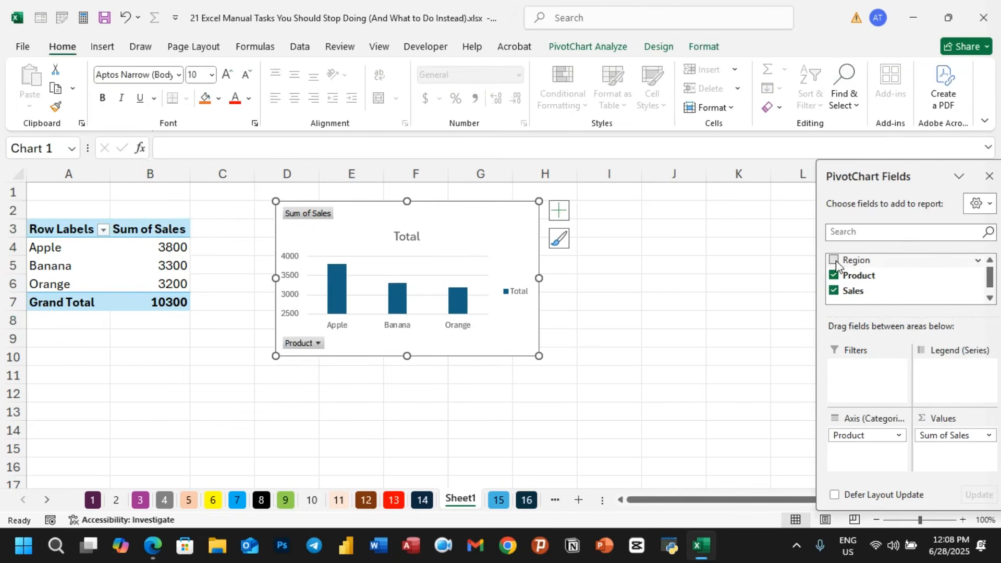
{"action": "left_click", "coordinate": [834, 260]}
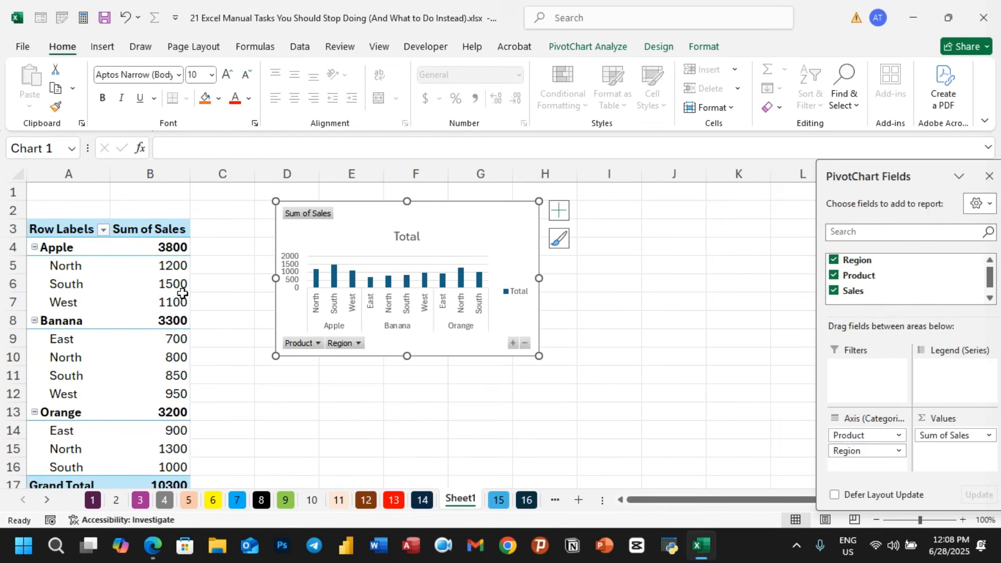
{"action": "left_click_drag", "start_coordinate": [539, 356], "coordinate": [662, 424]}
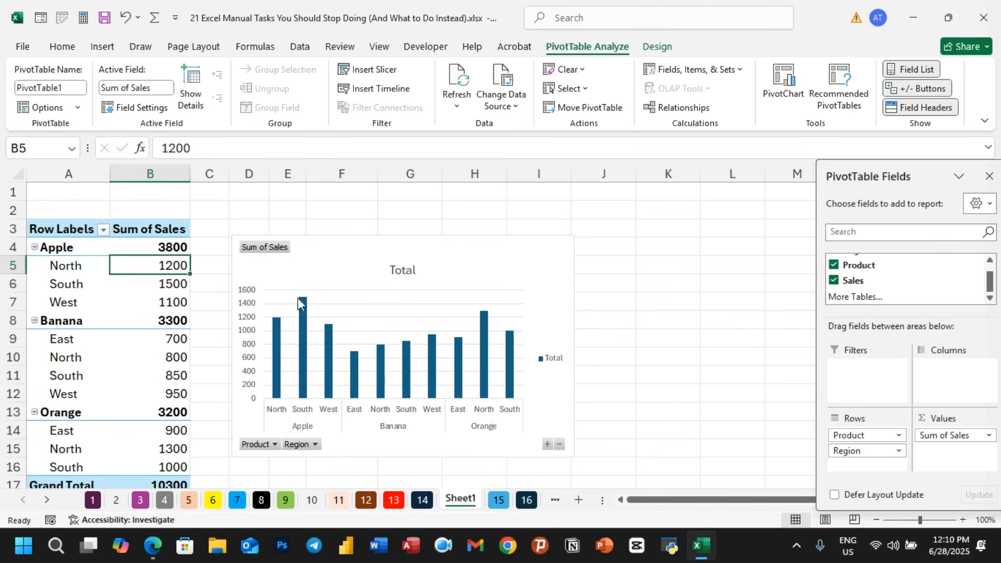
- Move the Region field from the rows into the report filter and shift the chart slightly
{"action": "scroll", "coordinate": [885, 271], "scroll_direction": "up", "scroll_amount": 1}
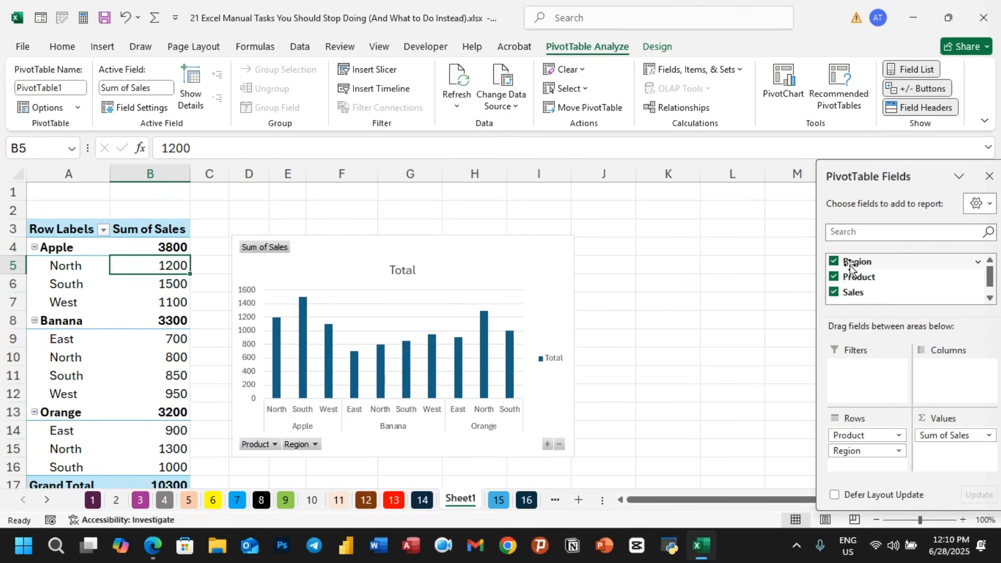
{"action": "left_click", "coordinate": [835, 263]}
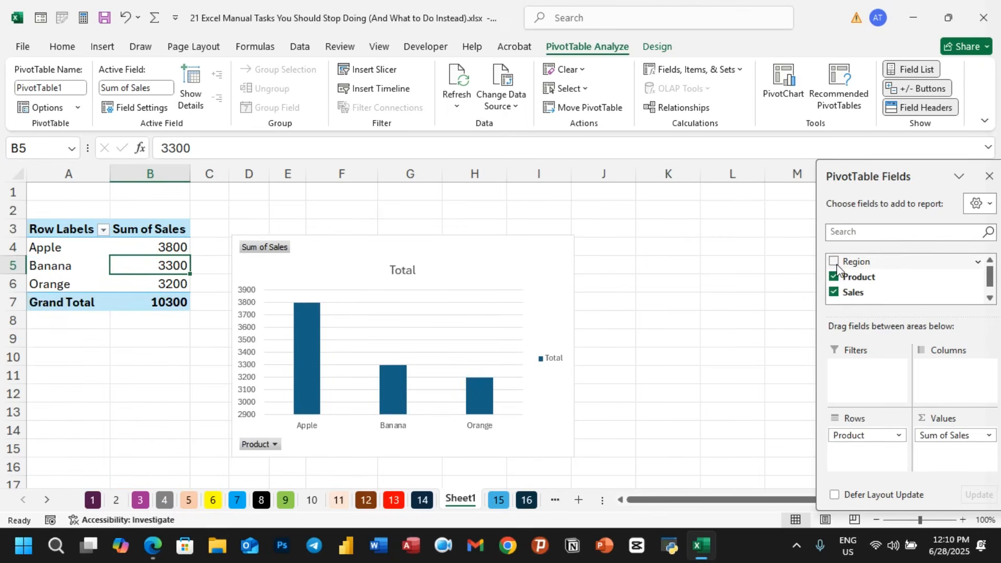
{"action": "left_click_drag", "start_coordinate": [846, 264], "coordinate": [859, 371]}
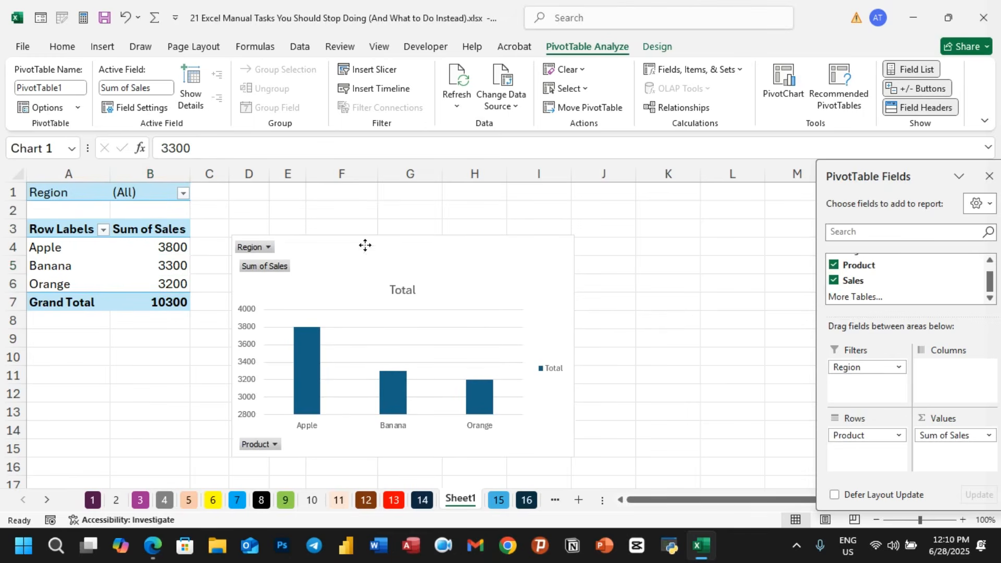
{"action": "left_click_drag", "start_coordinate": [365, 245], "coordinate": [389, 233]}
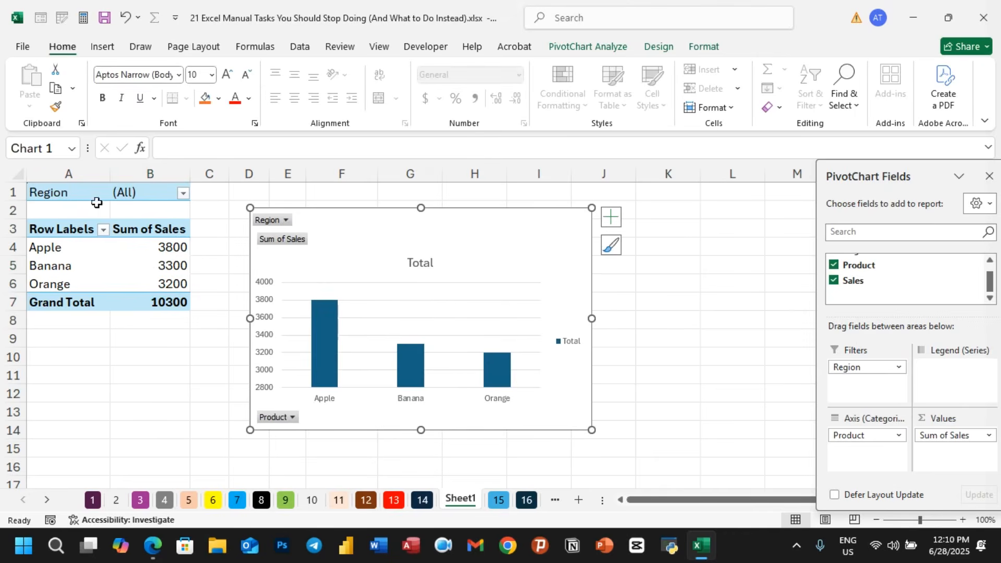
{"action": "left_click", "coordinate": [190, 195]}
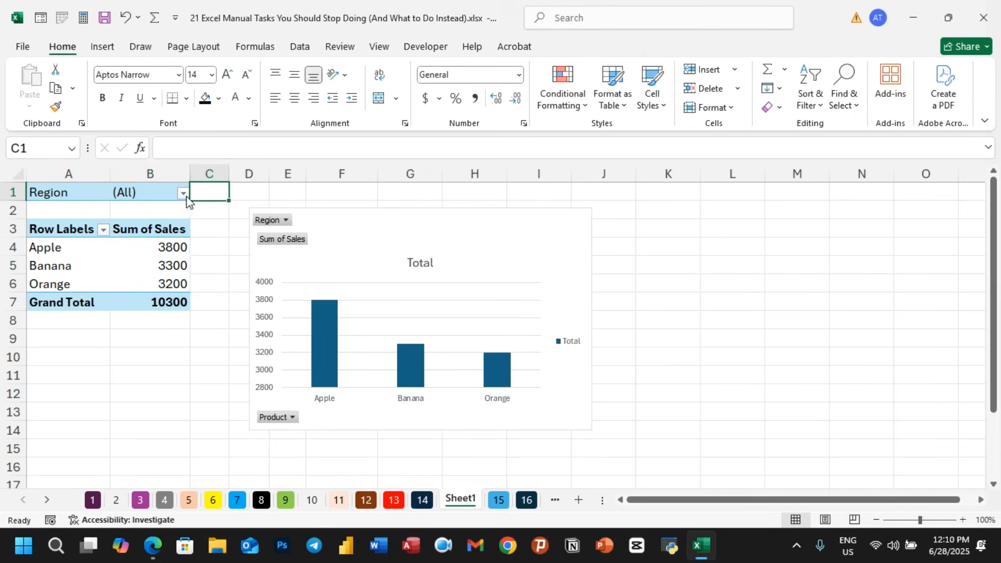
- Filter the pivot table's Region to East
{"action": "left_click", "coordinate": [183, 193]}
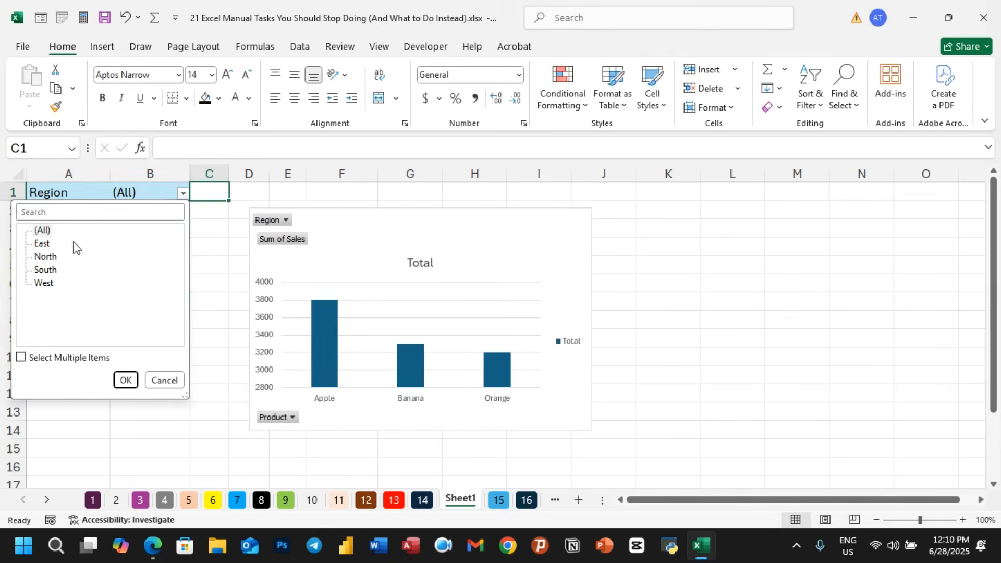
{"action": "left_click", "coordinate": [45, 244]}
{"action": "left_click", "coordinate": [126, 381]}
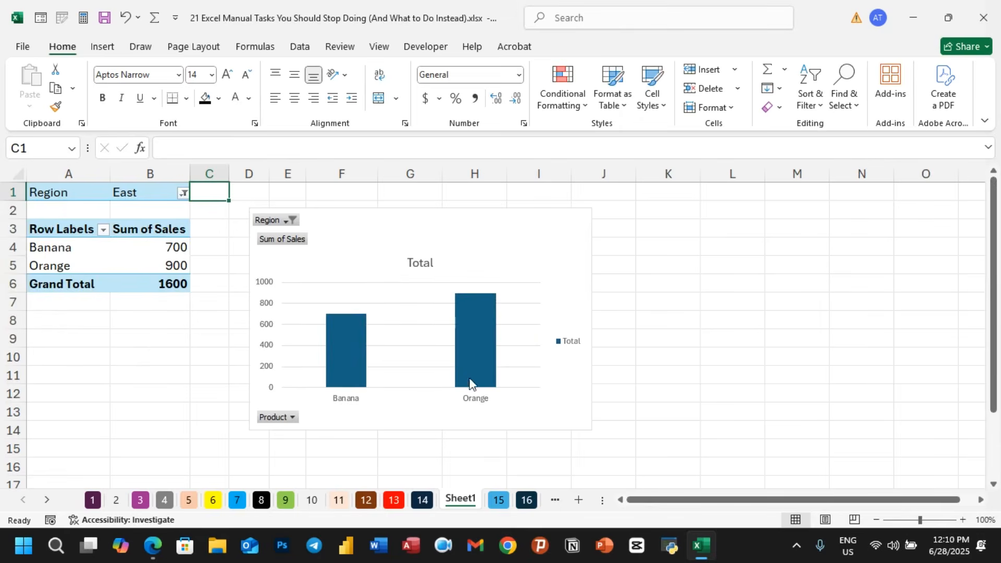
- Change the Region filter to North
{"action": "left_click", "coordinate": [183, 194]}
{"action": "left_click", "coordinate": [45, 257]}
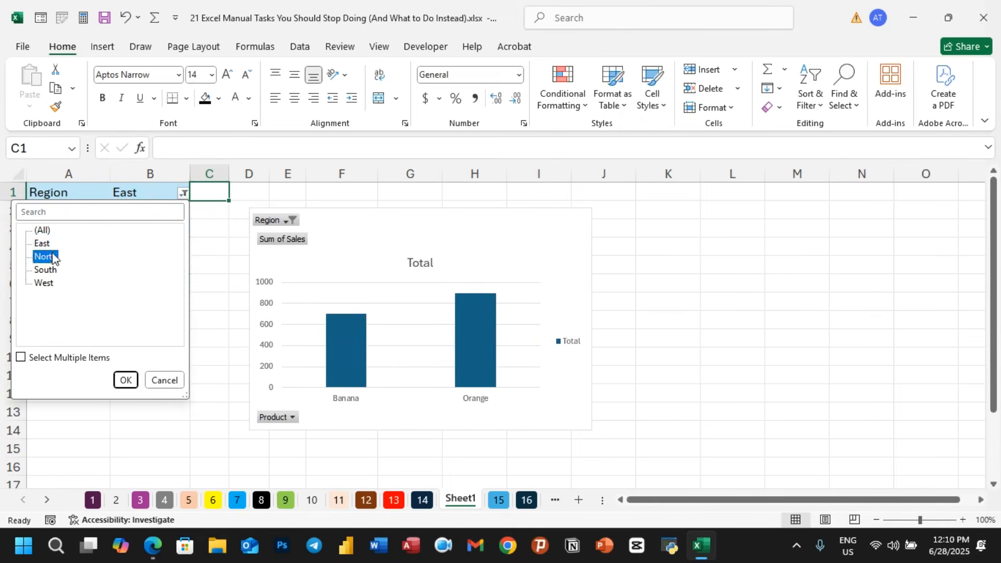
{"action": "left_click", "coordinate": [126, 380]}
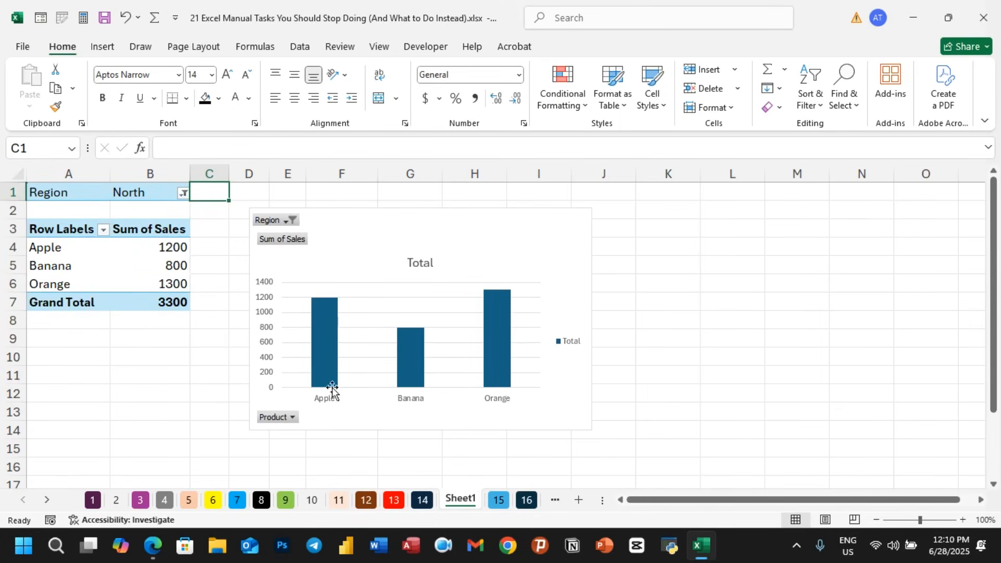
- Change the pivot table's Region filter to West
{"action": "left_click", "coordinate": [183, 195]}
{"action": "left_click", "coordinate": [45, 283]}
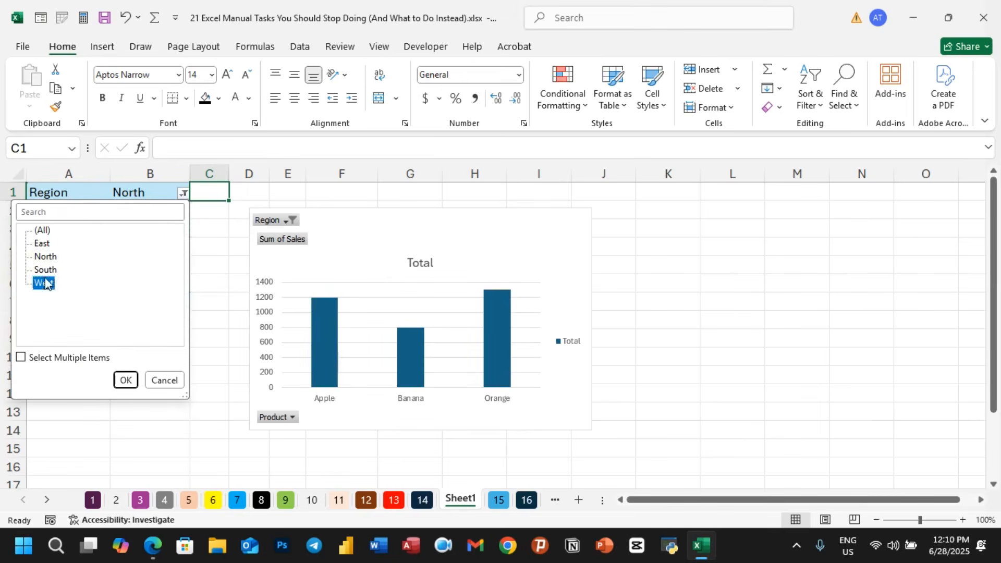
{"action": "left_click", "coordinate": [124, 378]}
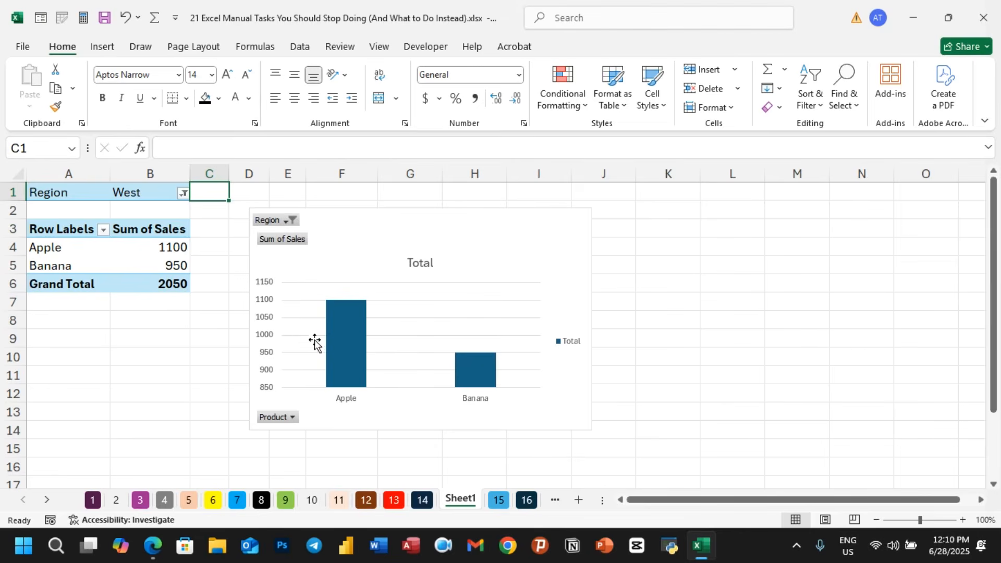
- Delete the Sheet1 worksheet containing the pivot table and chart
{"action": "right_click", "coordinate": [460, 499]}
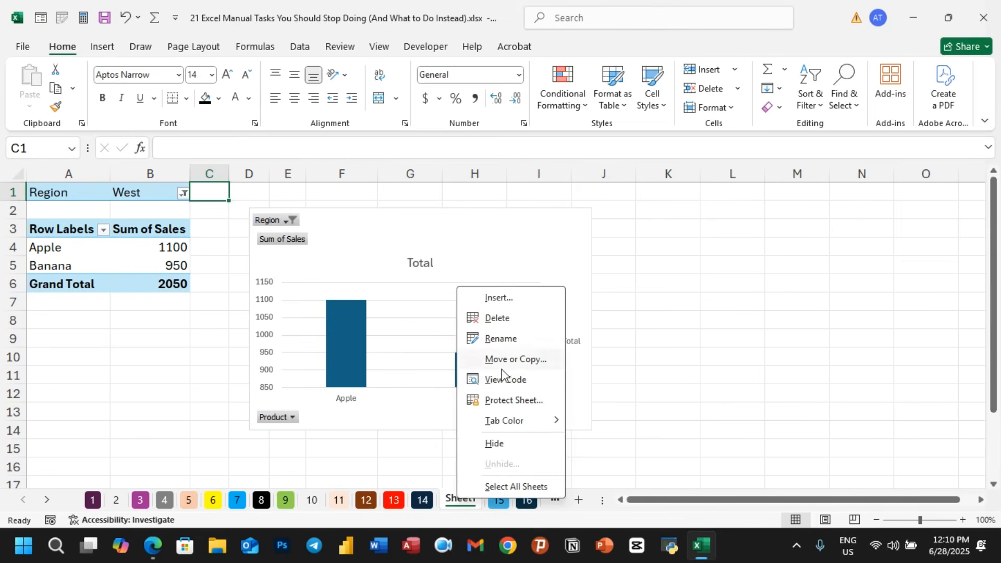
{"action": "left_click", "coordinate": [497, 318]}
{"action": "left_click", "coordinate": [492, 313]}
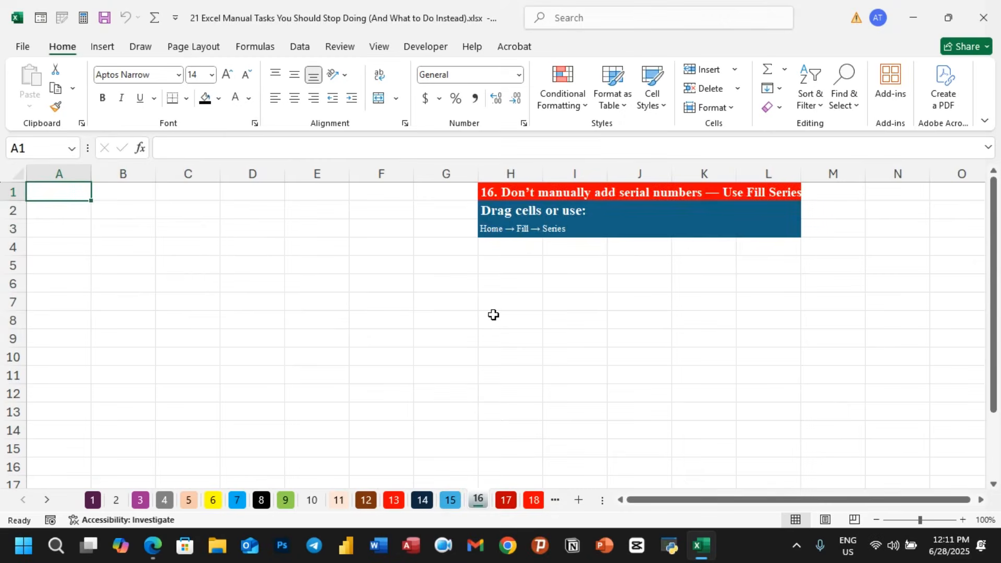
- Enter 1 and 2 in column A, drag-fill the series down to row 9, and clear those cells
{"action": "left_click", "coordinate": [610, 315]}
{"action": "left_click", "coordinate": [72, 192]}
{"action": "type", "text": "1"}
{"action": "key", "text": "Return"}
{"action": "type", "text": "2"}
{"action": "left_click", "coordinate": [81, 244]}
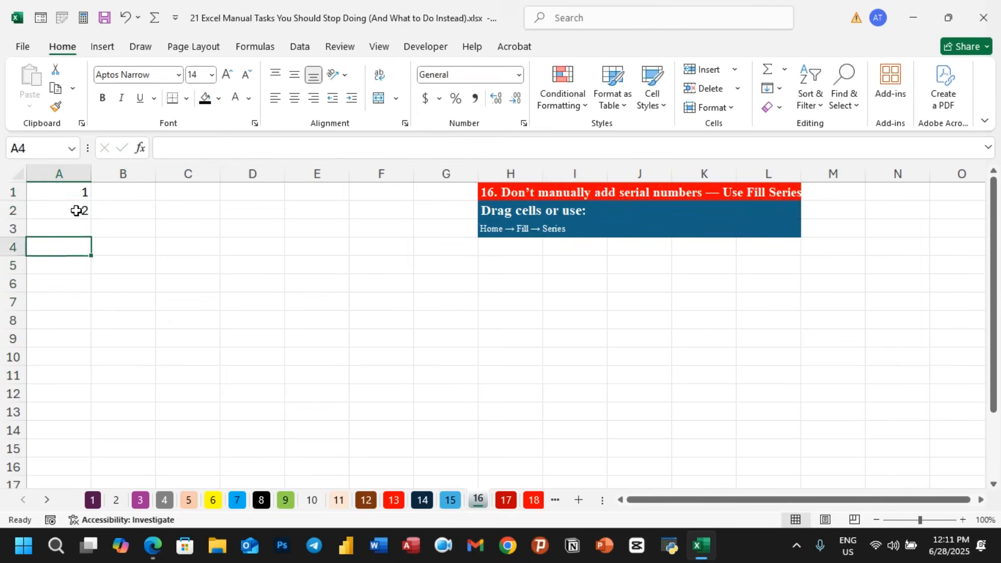
{"action": "left_click_drag", "start_coordinate": [77, 193], "coordinate": [90, 348]}
{"action": "key", "text": "Delete"}
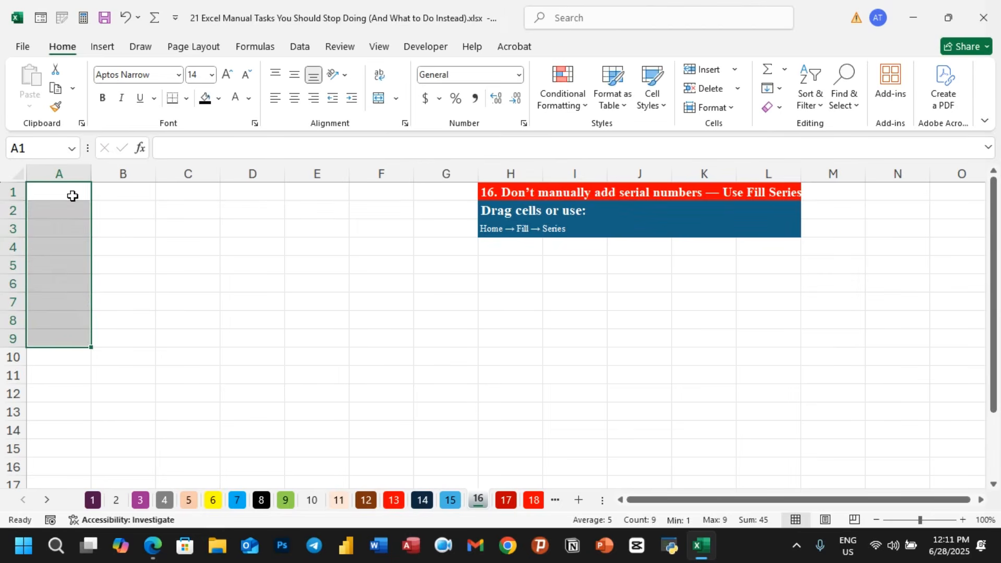
- Enter the starting number 1 in cell B1
{"action": "left_click", "coordinate": [180, 305]}
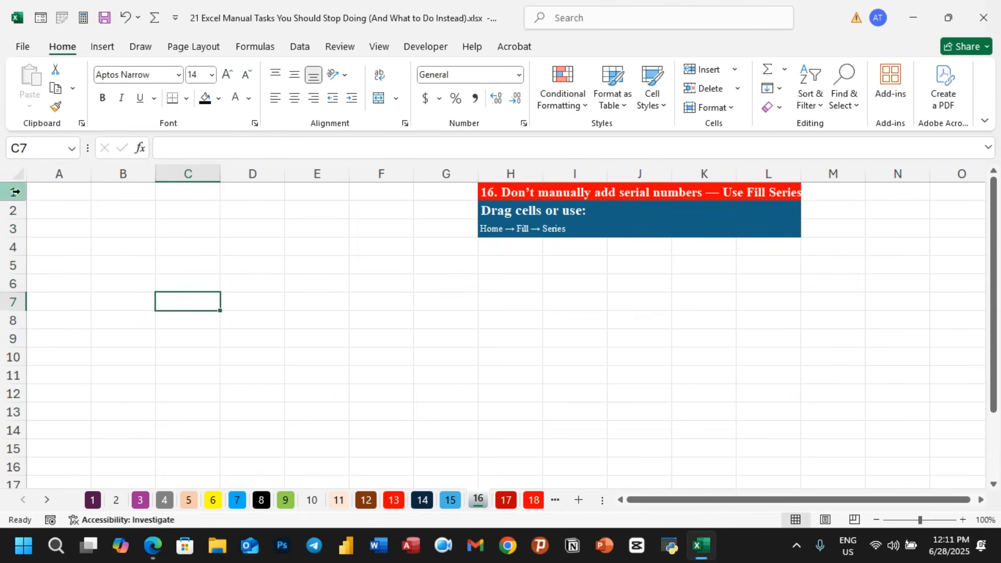
{"action": "left_click", "coordinate": [115, 192]}
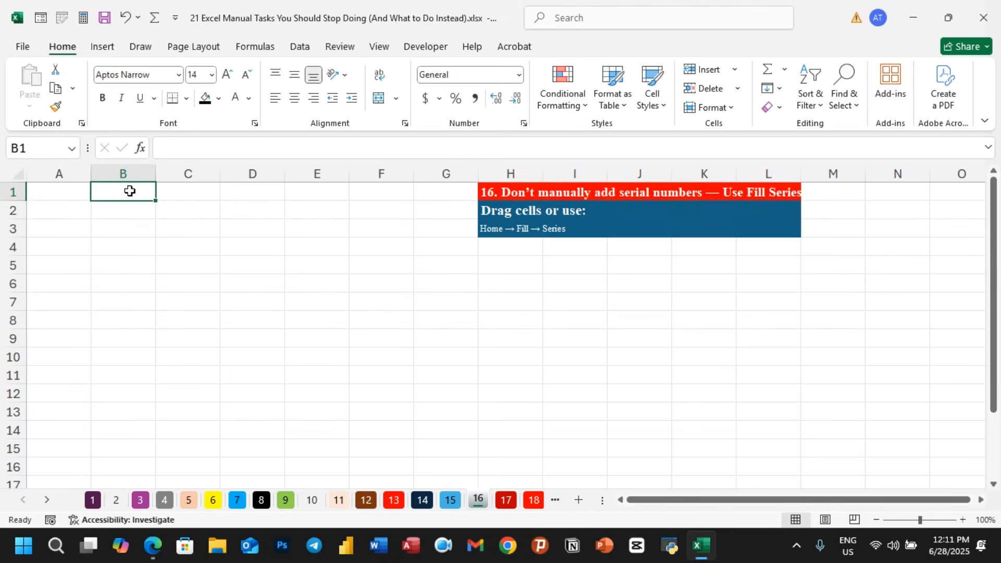
{"action": "type", "text": "1"}
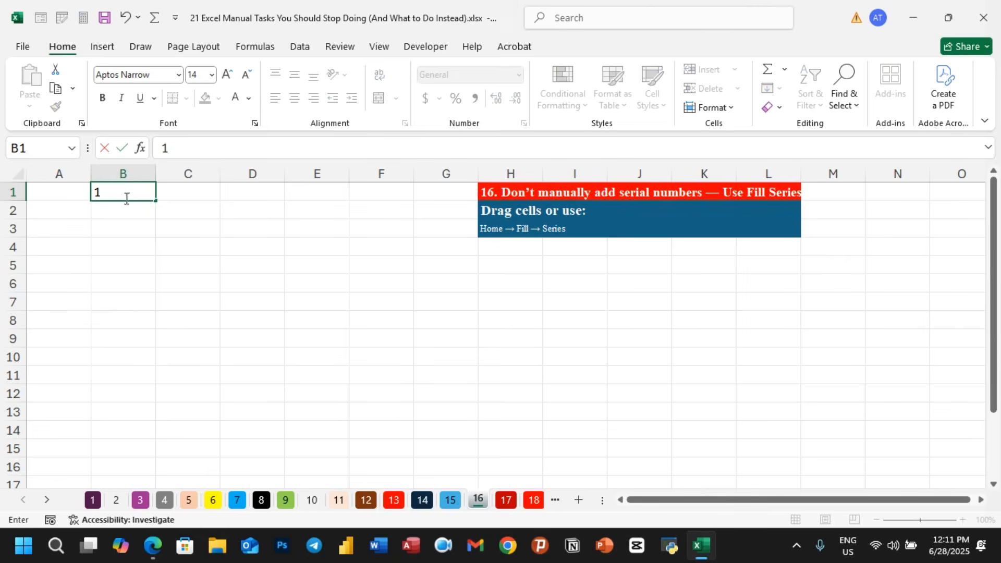
{"action": "key", "text": "Return"}
{"action": "left_click", "coordinate": [104, 194]}
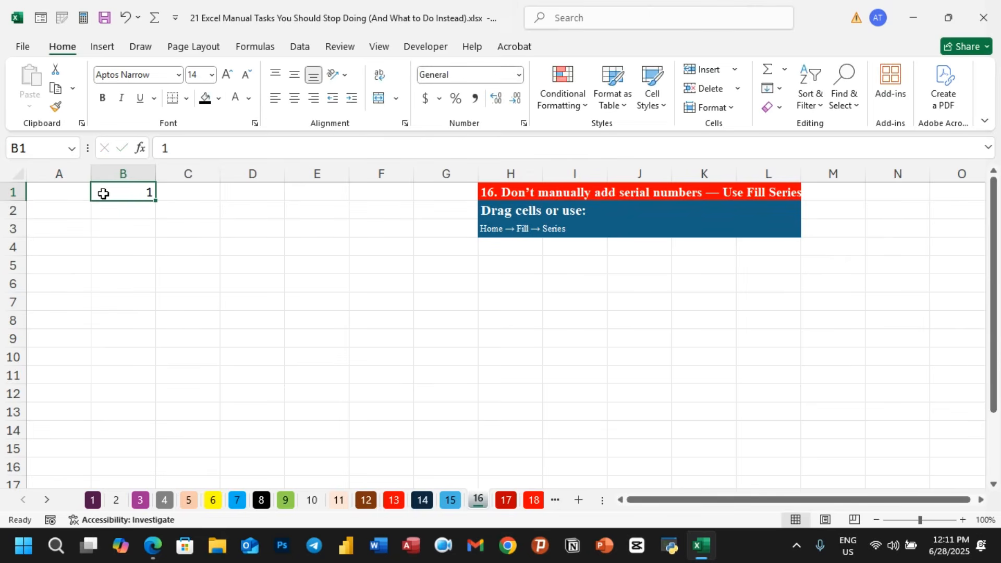
- Use Fill Series to fill a linear series down column B from B1 with step value 1
{"action": "right_click", "coordinate": [139, 197]}
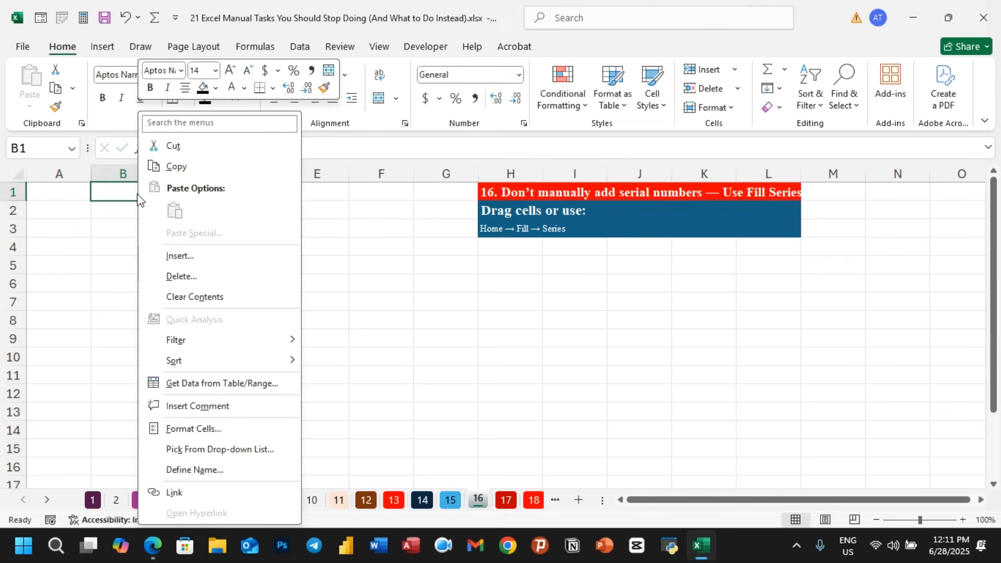
{"action": "left_click", "coordinate": [153, 125]}
{"action": "type", "text": "fill"}
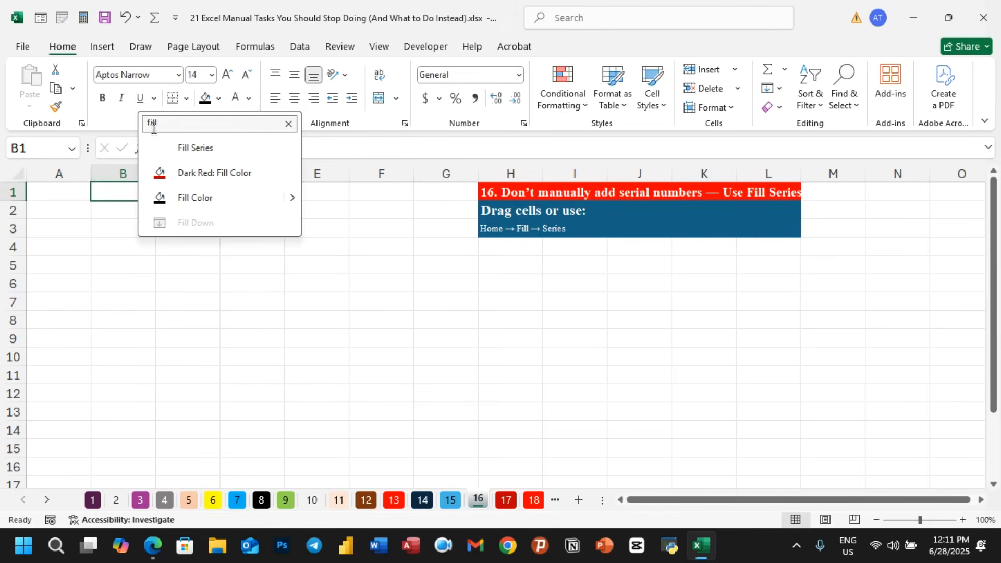
{"action": "left_click", "coordinate": [207, 151]}
{"action": "left_click_drag", "start_coordinate": [408, 182], "coordinate": [352, 178]}
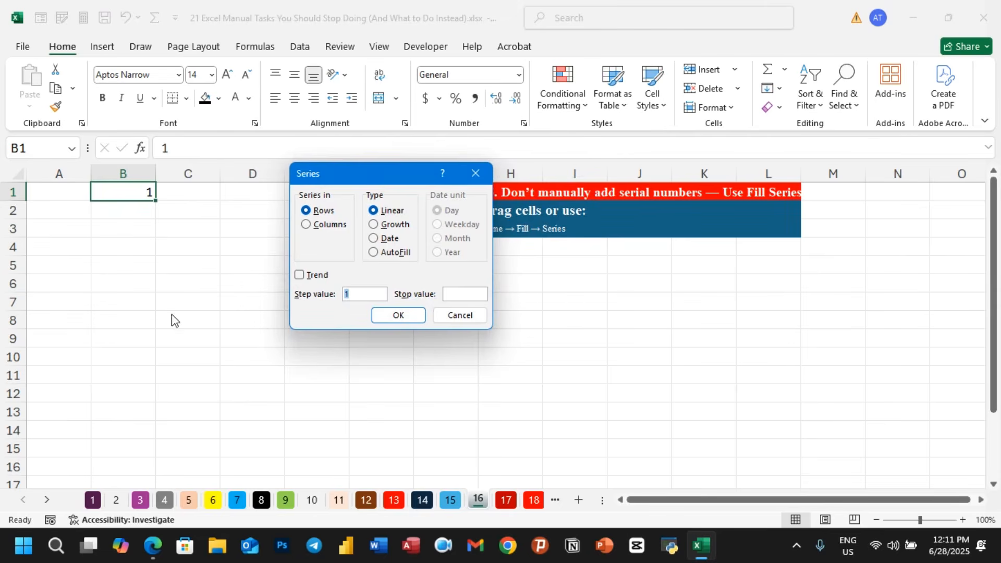
{"action": "left_click", "coordinate": [313, 228]}
{"action": "left_click", "coordinate": [451, 294]}
{"action": "left_click", "coordinate": [405, 321]}
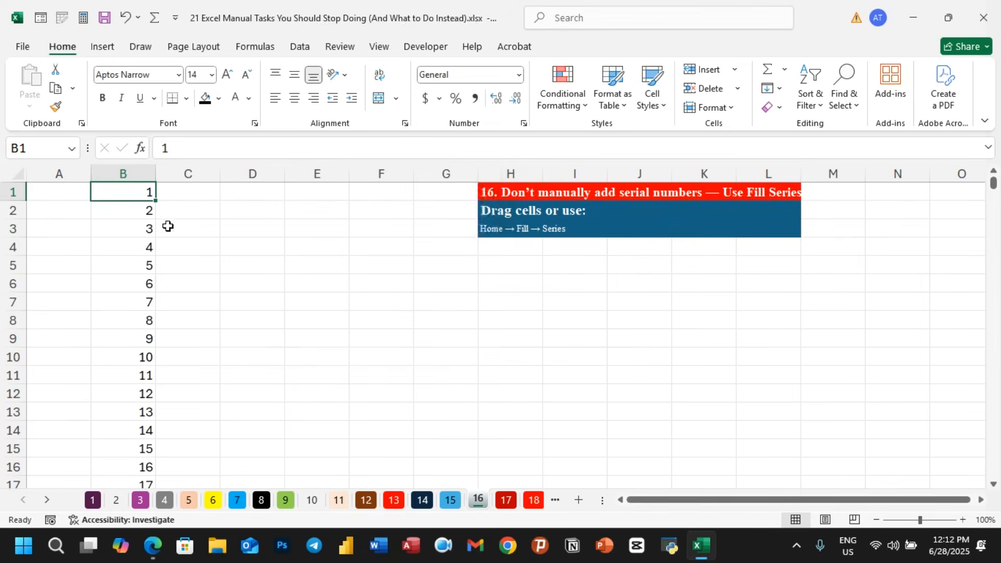
{"action": "scroll", "coordinate": [143, 230], "scroll_direction": "down", "scroll_amount": 18}
{"action": "scroll", "coordinate": [140, 239], "scroll_direction": "down", "scroll_amount": 20}
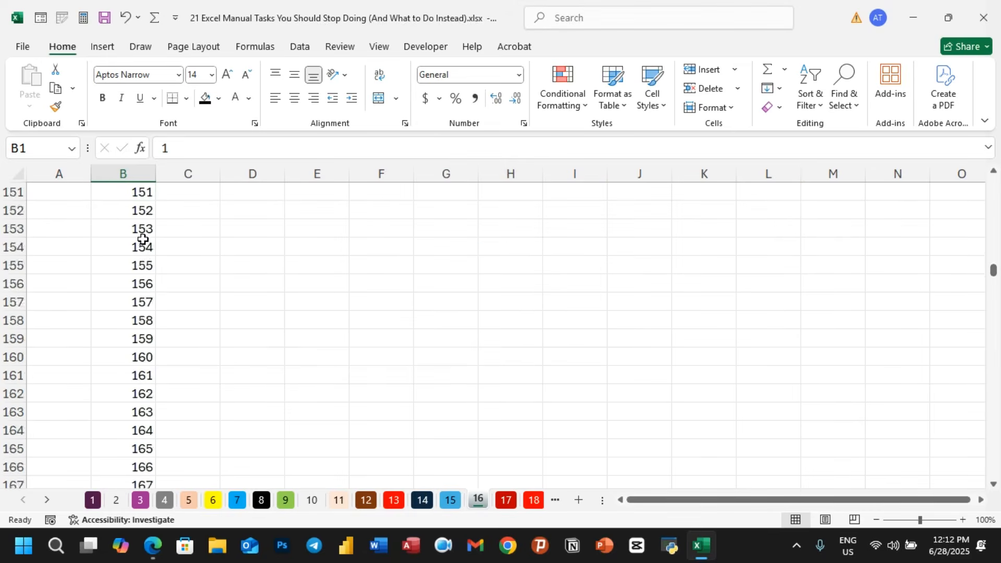
{"action": "scroll", "coordinate": [153, 260], "scroll_direction": "up", "scroll_amount": 20}
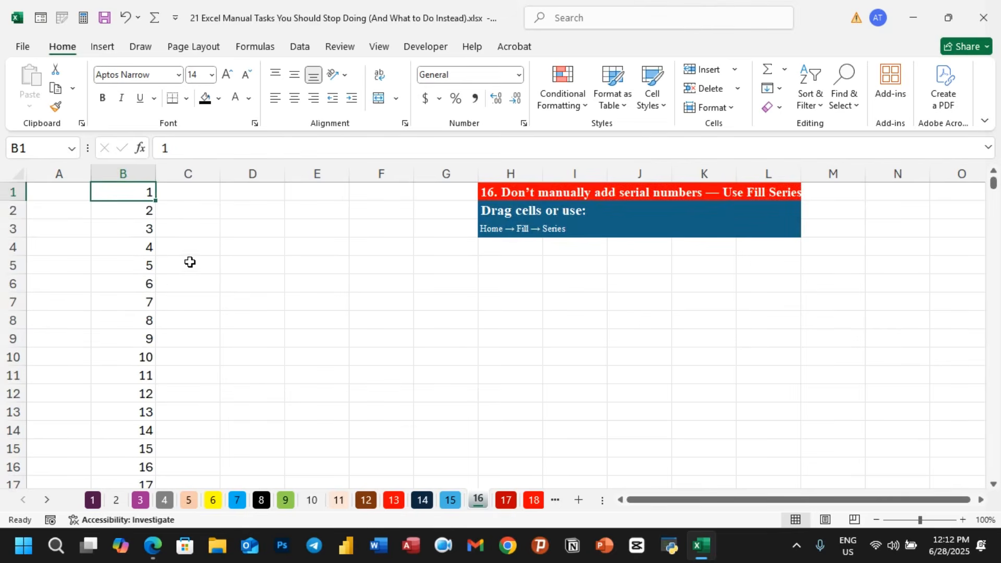
- Enter sample text entries in cells C1 through C6 beside the numbers
{"action": "left_click", "coordinate": [193, 191]}
{"action": "type", "text": "df"}
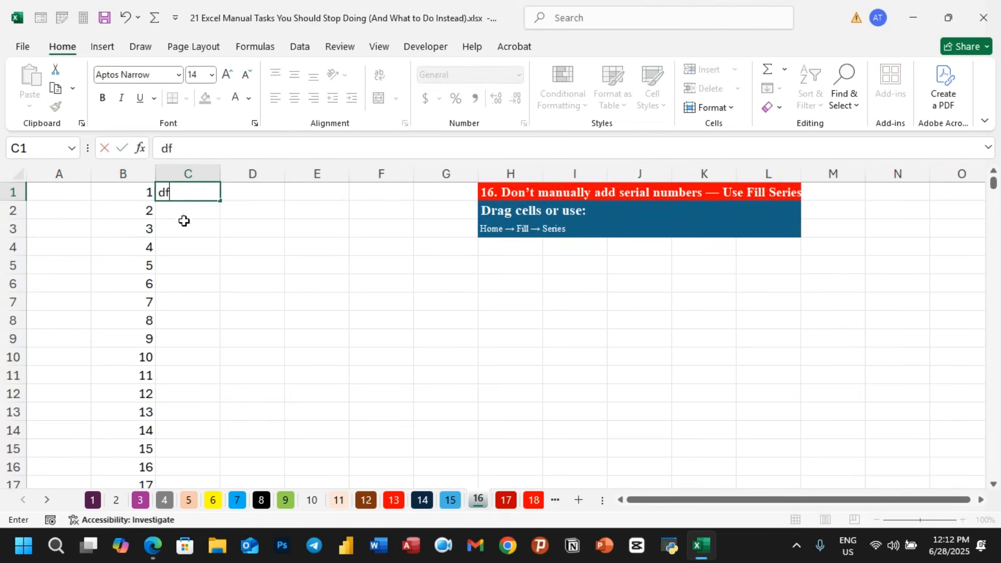
{"action": "type", "text": "df"}
{"action": "key", "text": "Return"}
{"action": "type", "text": "dfdf"}
{"action": "key", "text": "Return"}
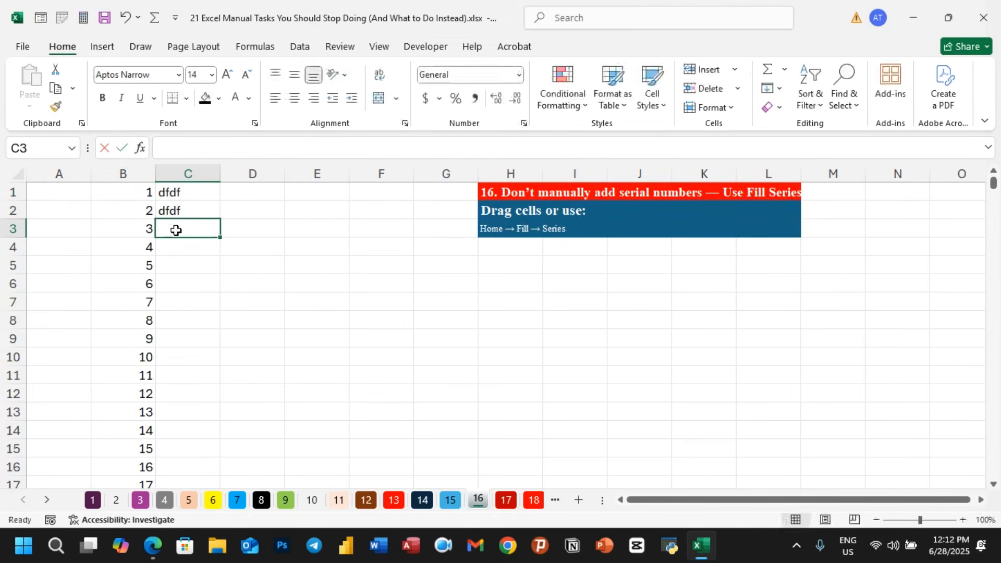
{"action": "type", "text": "dfdfsfs"}
{"action": "key", "text": "Return"}
{"action": "type", "text": "fsdfdgs"}
{"action": "key", "text": "Return"}
{"action": "type", "text": "dgdsgsdg"}
{"action": "key", "text": "Return"}
{"action": "type", "text": "dsggsdgs"}
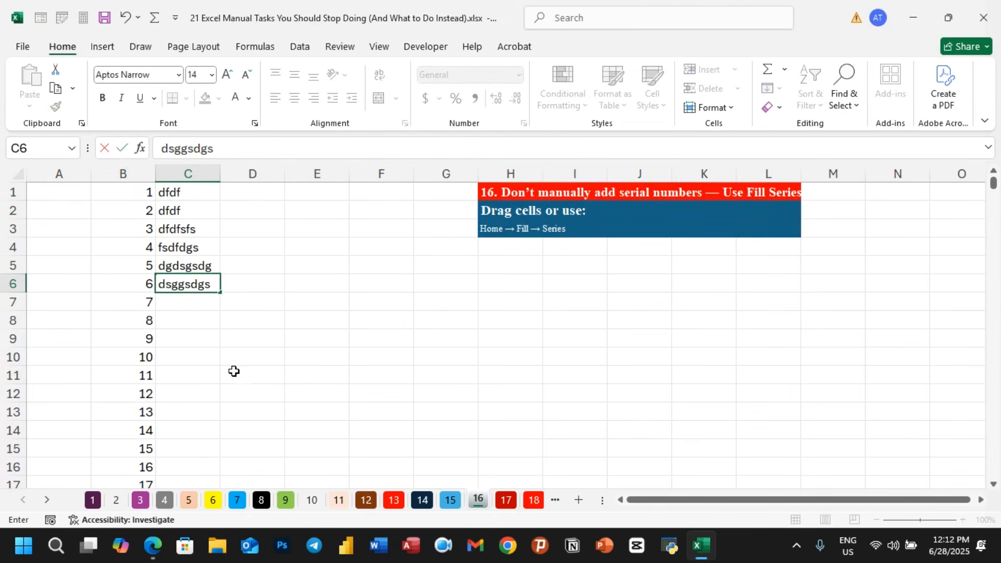
{"action": "left_click", "coordinate": [234, 371]}
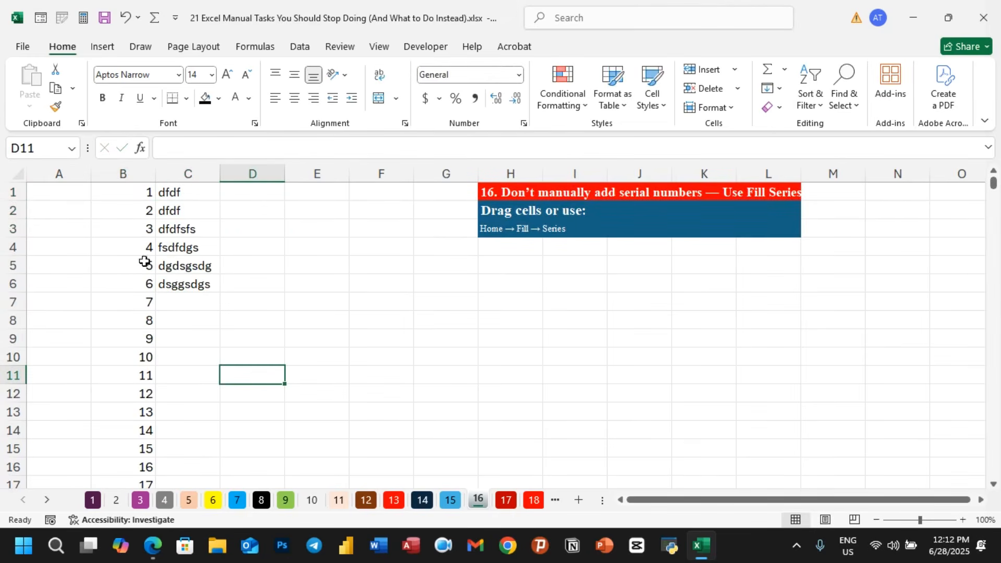
- Delete row 5 from the sheet
{"action": "left_click", "coordinate": [9, 267]}
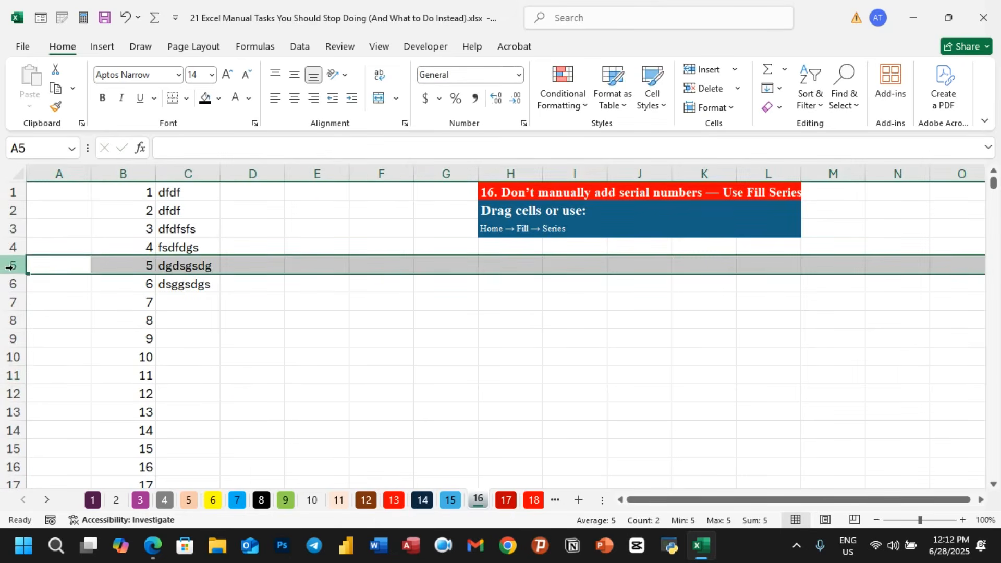
{"action": "right_click", "coordinate": [13, 268]}
{"action": "left_click", "coordinate": [55, 408]}
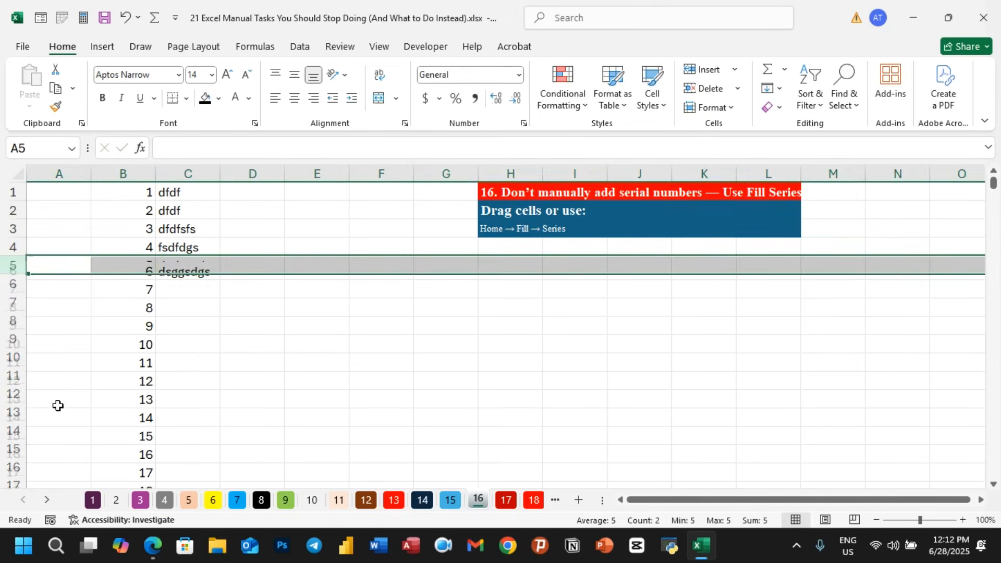
{"action": "left_click", "coordinate": [217, 358]}
- Clear all the serial numbers from column B
{"action": "left_click", "coordinate": [148, 193]}
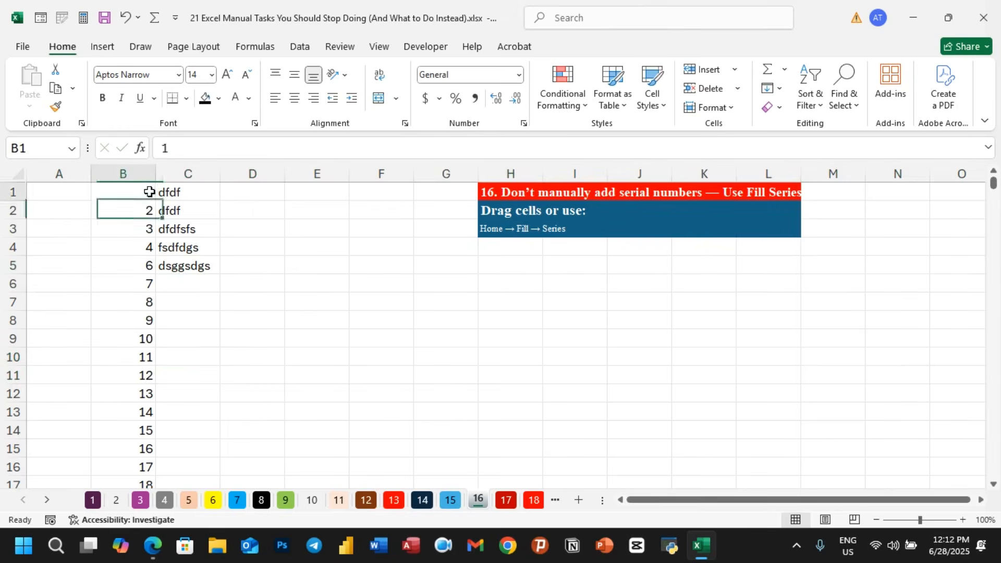
{"action": "left_click", "coordinate": [148, 210]}
{"action": "left_click", "coordinate": [147, 227]}
{"action": "left_click", "coordinate": [147, 246]}
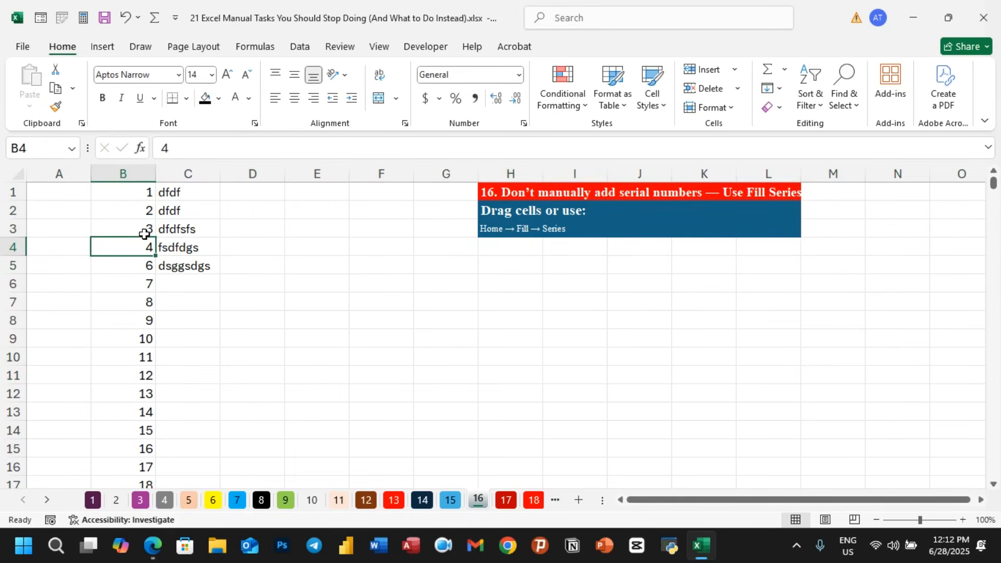
{"action": "left_click", "coordinate": [143, 174]}
{"action": "key", "text": "Delete"}
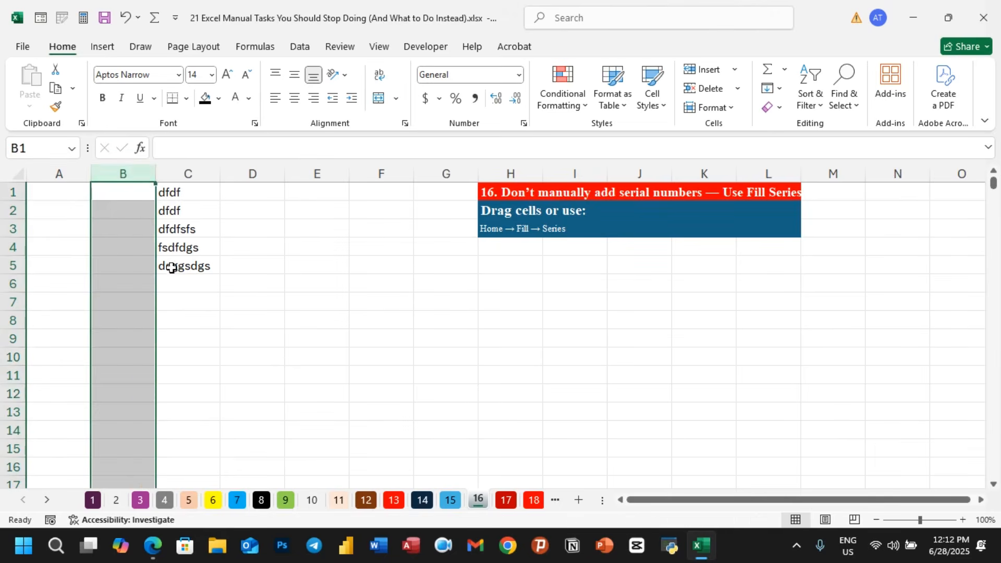
{"action": "left_click", "coordinate": [206, 336]}
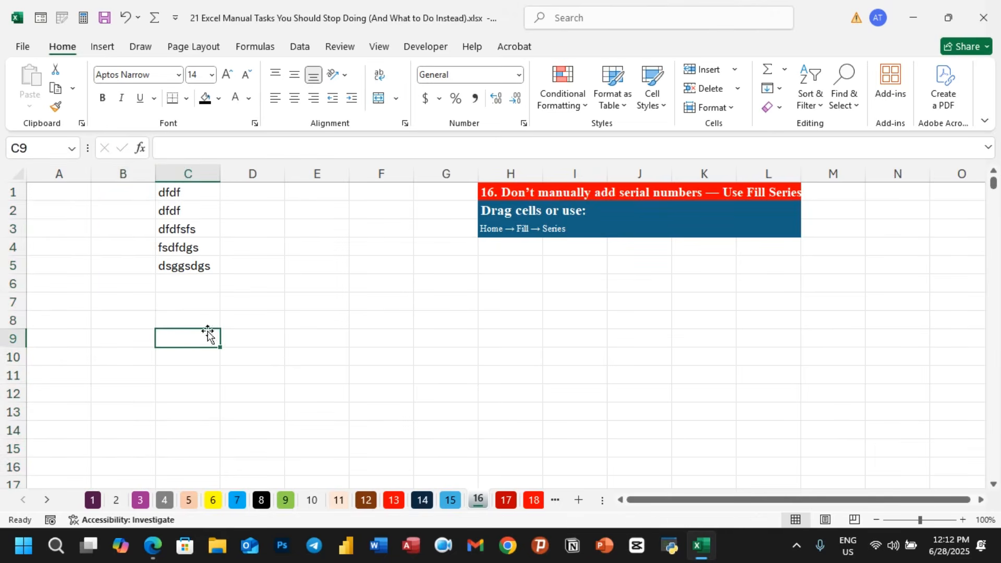
- Enter the formula =ROW() in cell B1
{"action": "left_click", "coordinate": [124, 194]}
{"action": "type", "text": "="}
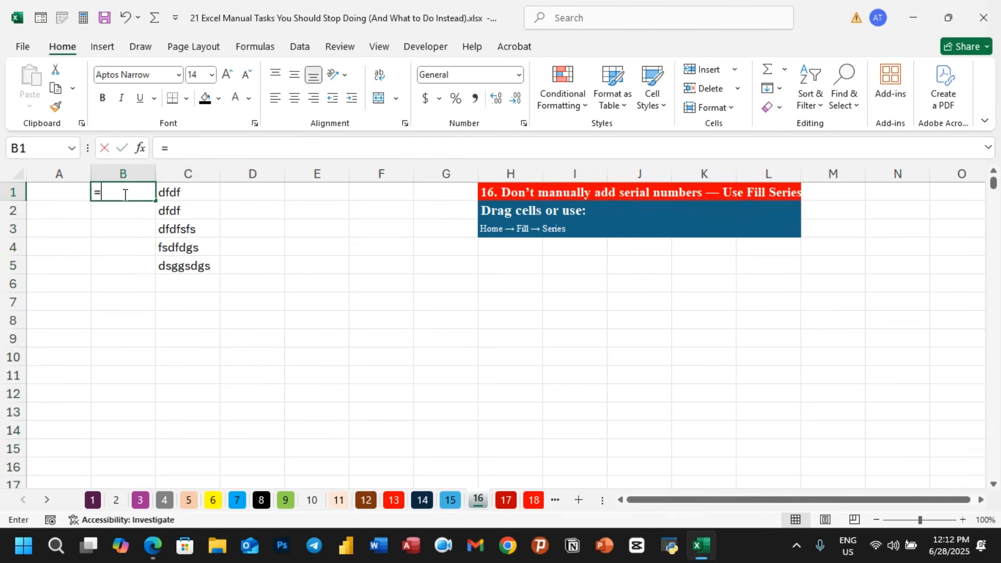
{"action": "type", "text": "row"}
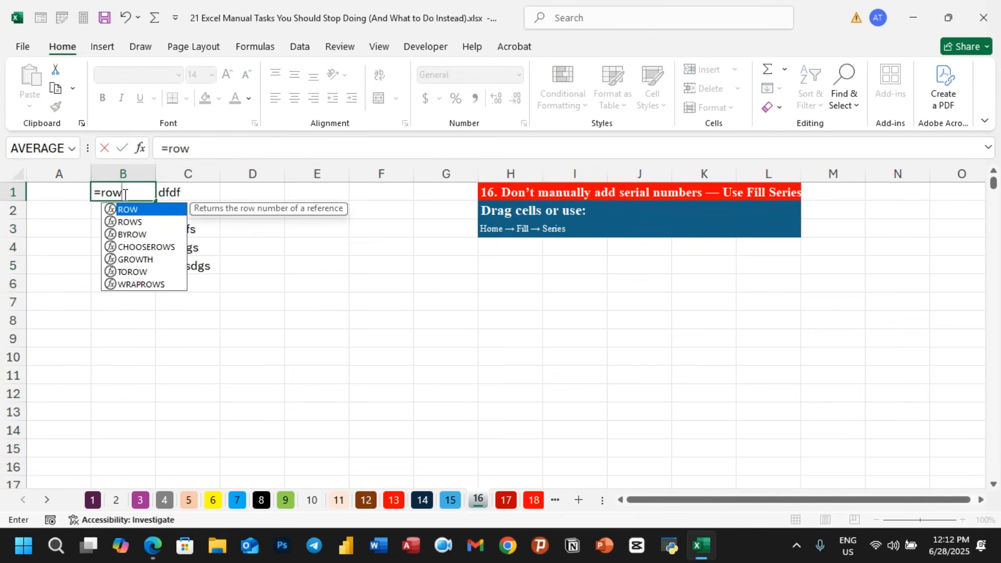
{"action": "type", "text": "("}
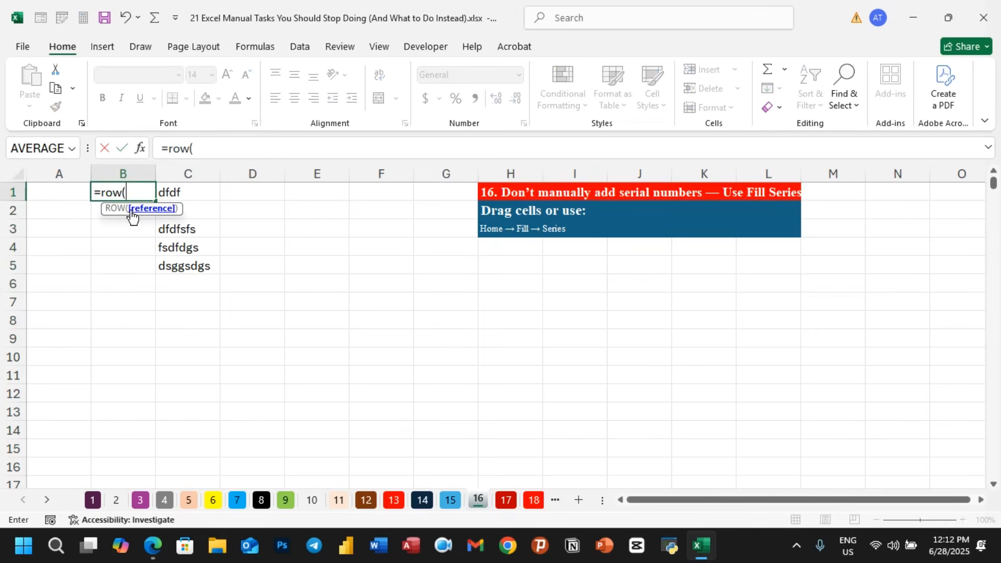
{"action": "type", "text": ")"}
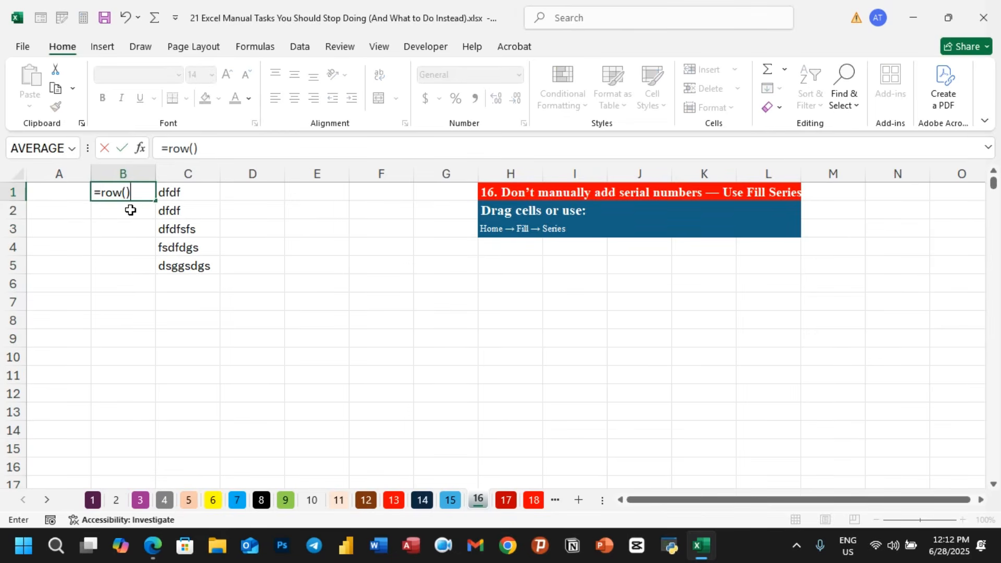
{"action": "key", "text": "Return"}
{"action": "left_click", "coordinate": [134, 196]}
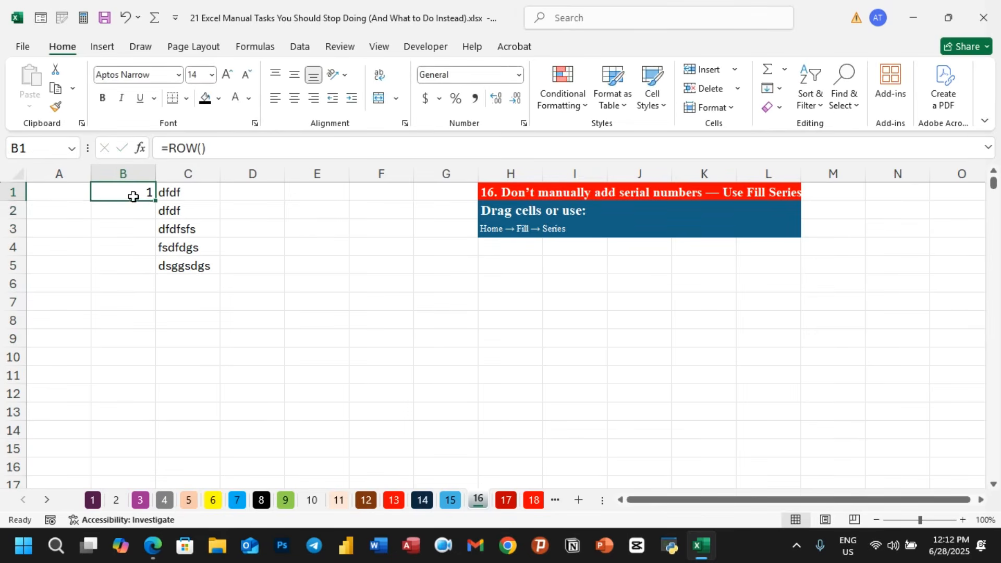
- Fill the =ROW() formula down column B to row 40
{"action": "left_click_drag", "start_coordinate": [155, 203], "coordinate": [128, 501]}
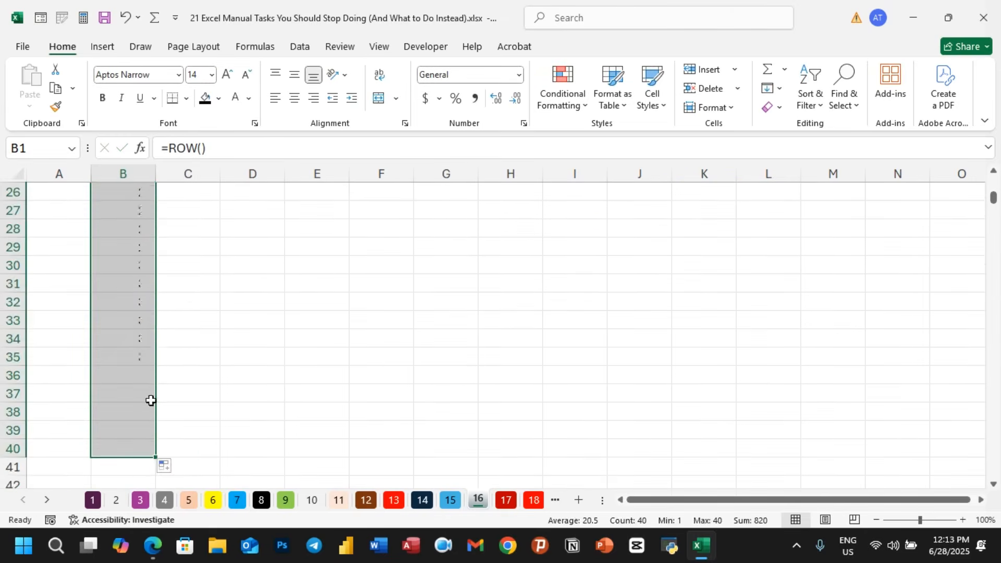
{"action": "scroll", "coordinate": [190, 313], "scroll_direction": "up", "scroll_amount": 8}
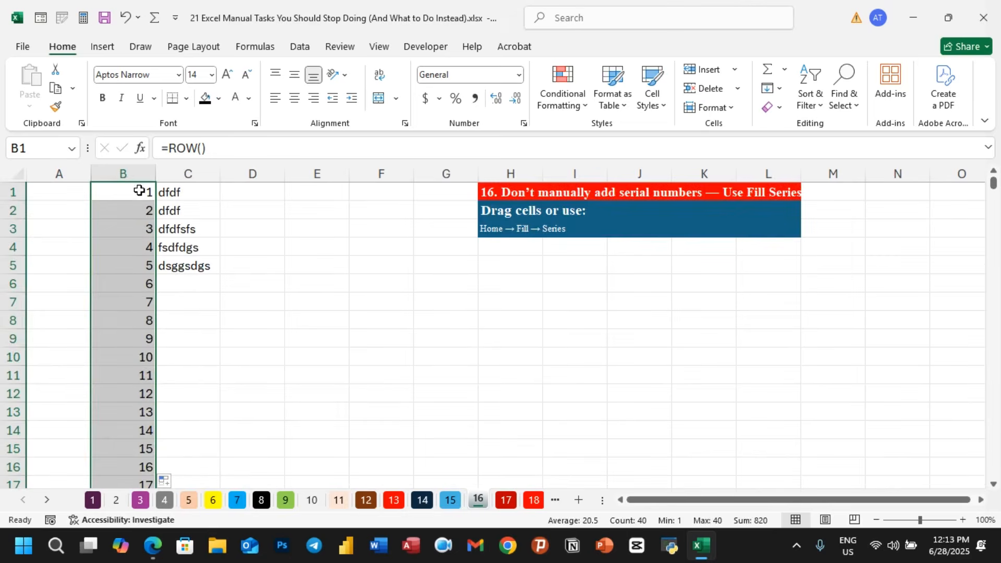
{"action": "left_click", "coordinate": [138, 191]}
{"action": "left_click", "coordinate": [143, 209]}
{"action": "left_click", "coordinate": [145, 228]}
{"action": "left_click", "coordinate": [145, 244]}
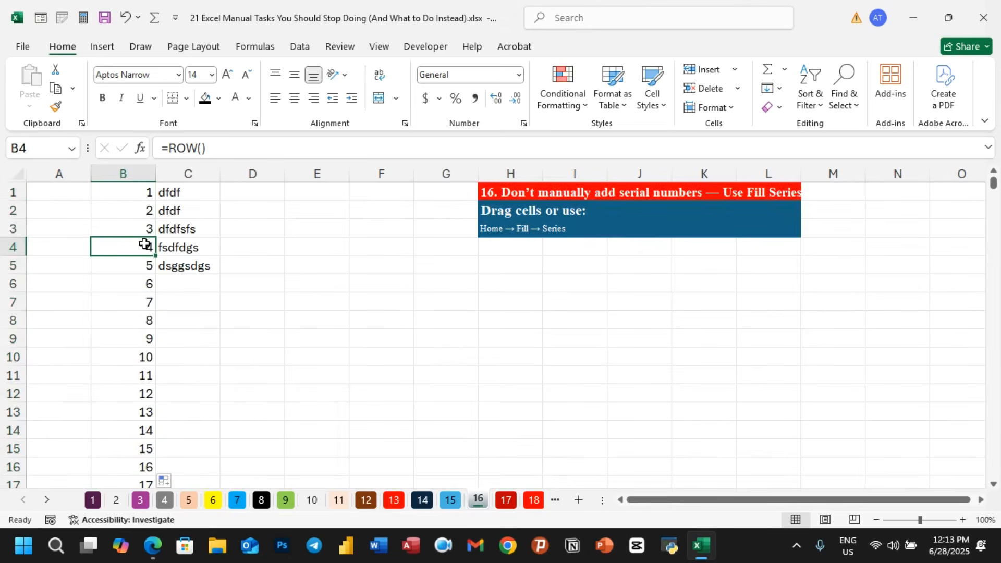
- Delete row 4 from the sheet
{"action": "left_click", "coordinate": [19, 252]}
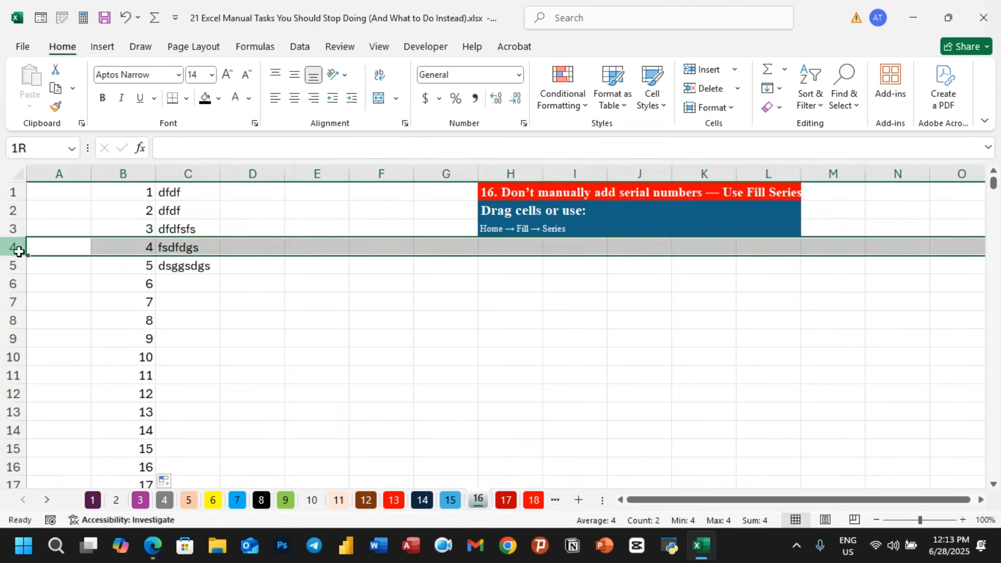
{"action": "right_click", "coordinate": [19, 252]}
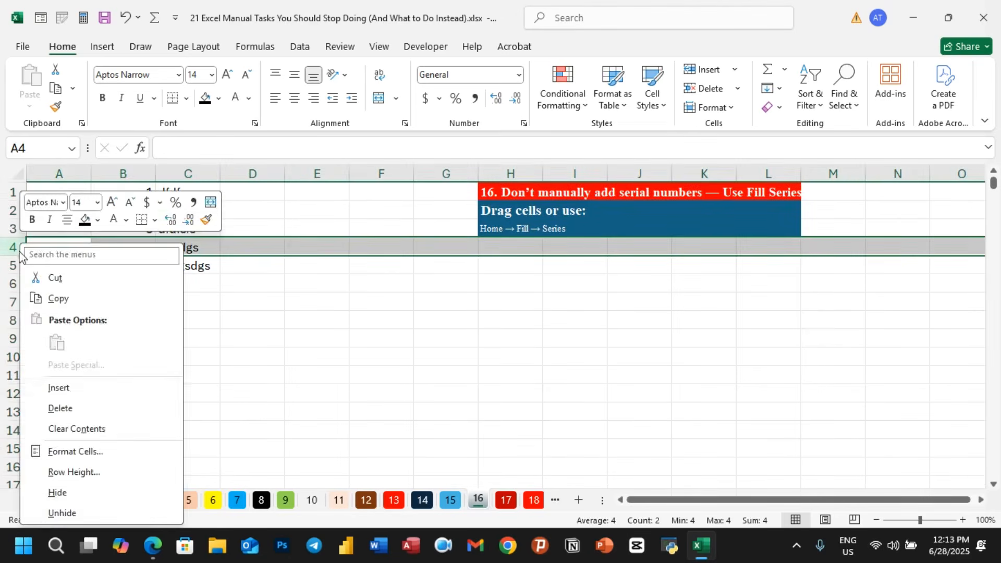
{"action": "left_click", "coordinate": [70, 416]}
{"action": "left_click", "coordinate": [188, 356]}
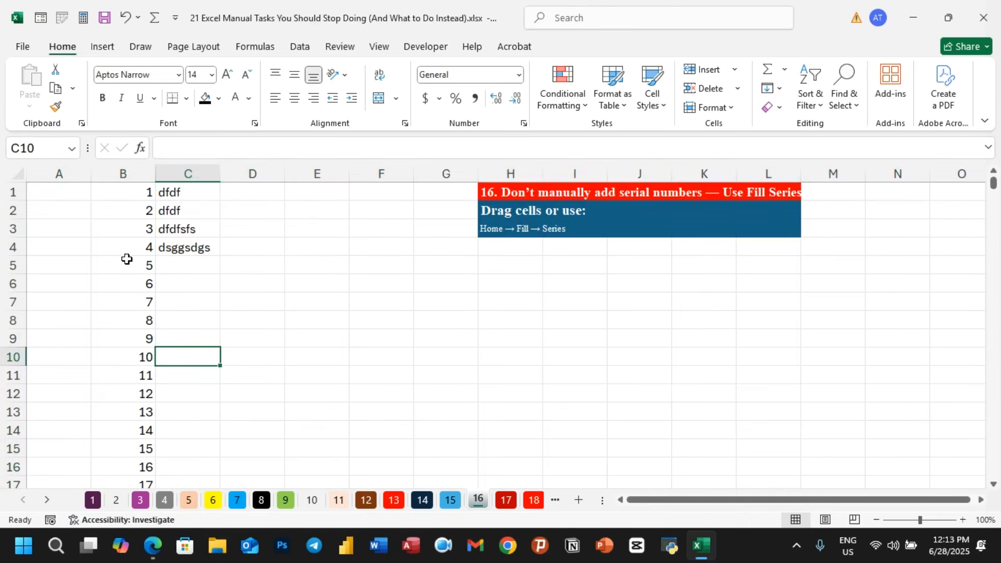
- Clear the serial numbers from column B
{"action": "left_click", "coordinate": [146, 264]}
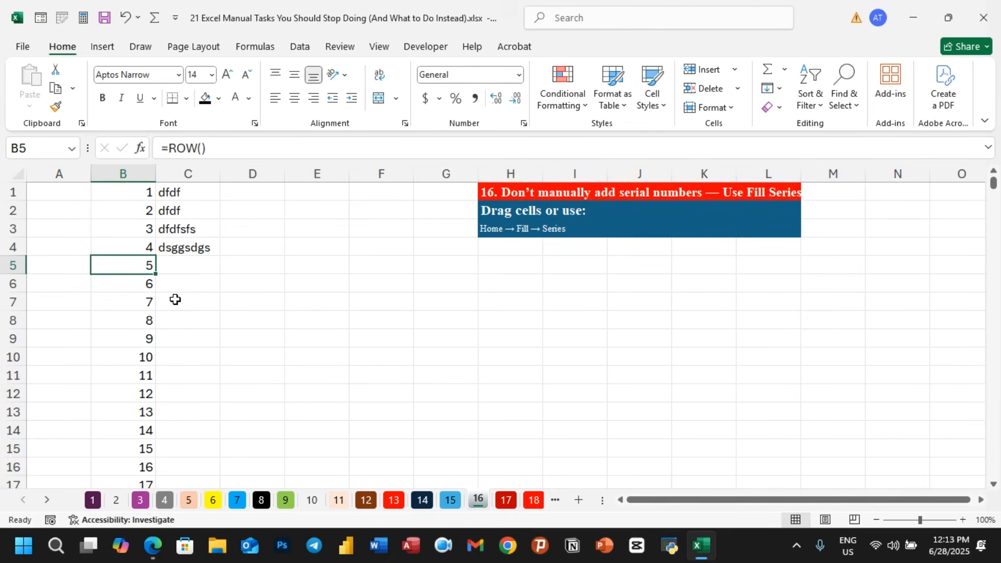
{"action": "left_click_drag", "start_coordinate": [144, 192], "coordinate": [142, 357]}
{"action": "left_click", "coordinate": [136, 199]}
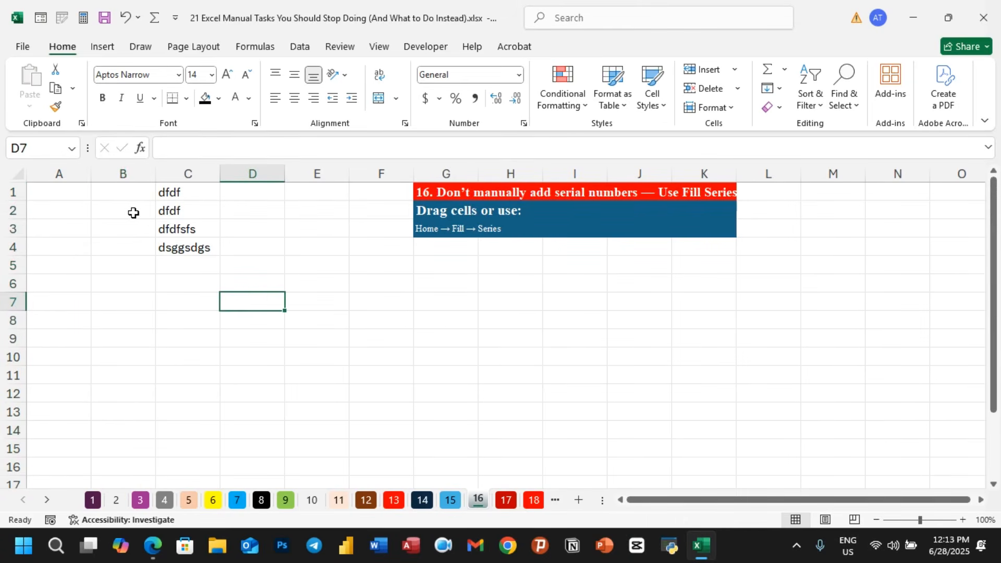
- Enter the formula =ROW()-1 in cell B2
{"action": "left_click", "coordinate": [136, 213]}
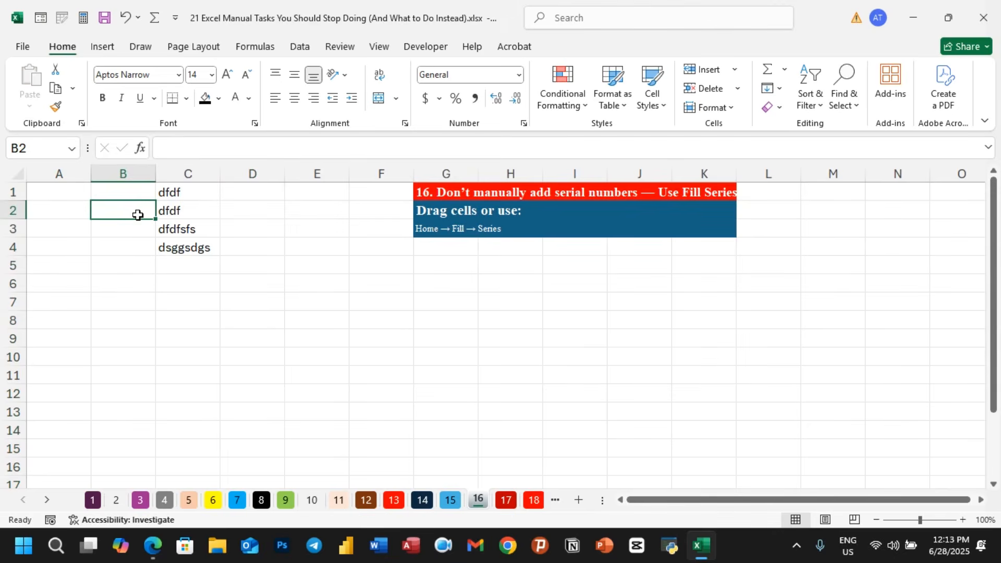
{"action": "type", "text": "="}
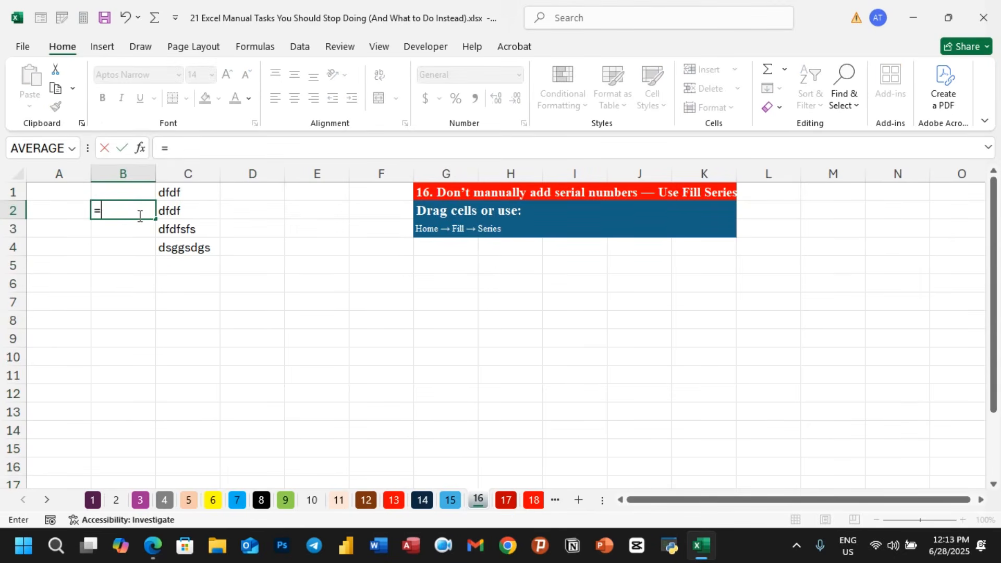
{"action": "type", "text": "row("}
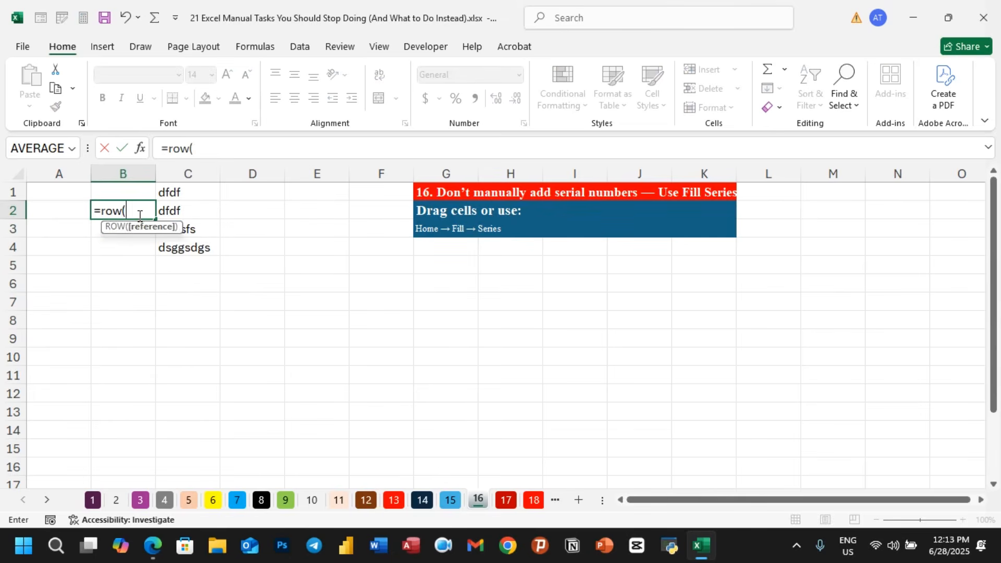
{"action": "type", "text": ")-1"}
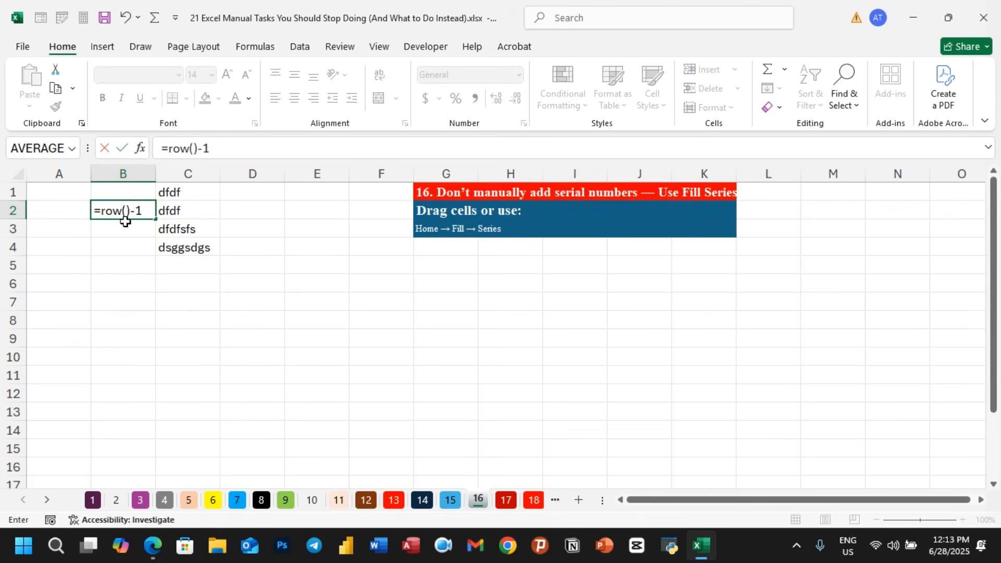
{"action": "key", "text": "Return"}
- Fill the =ROW()-1 formula down column B to row 10
{"action": "left_click", "coordinate": [138, 209]}
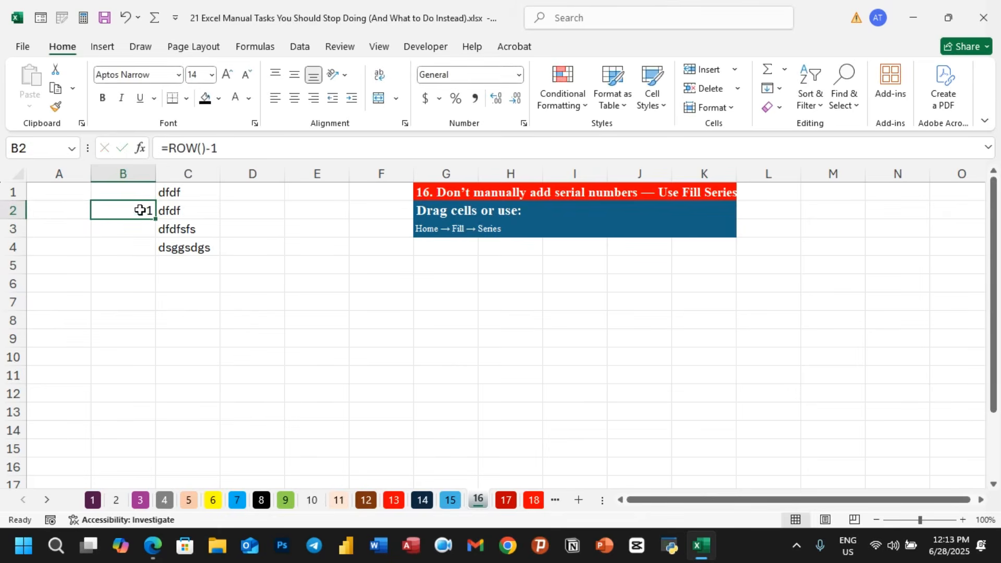
{"action": "left_click_drag", "start_coordinate": [155, 219], "coordinate": [155, 367]}
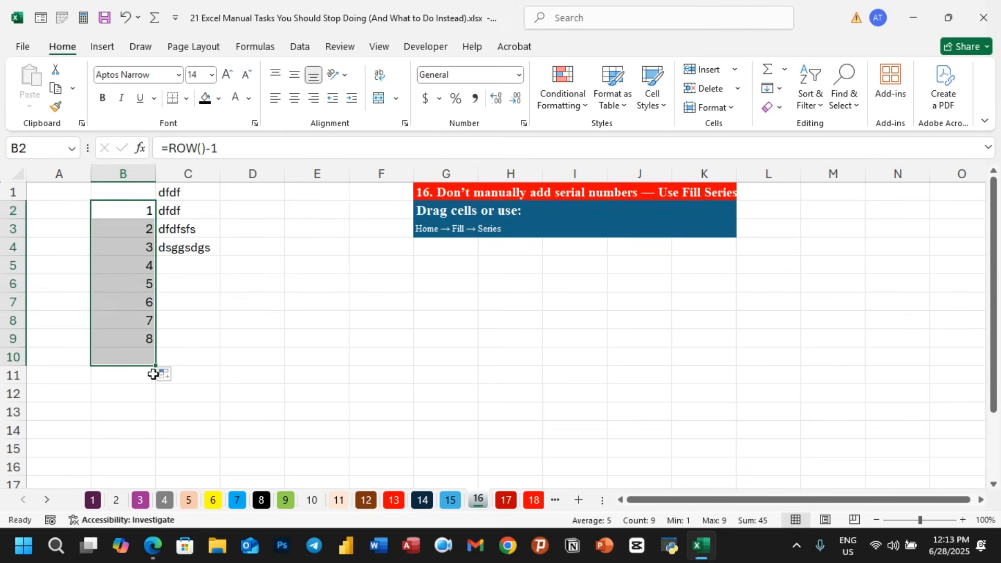
{"action": "left_click", "coordinate": [205, 337]}
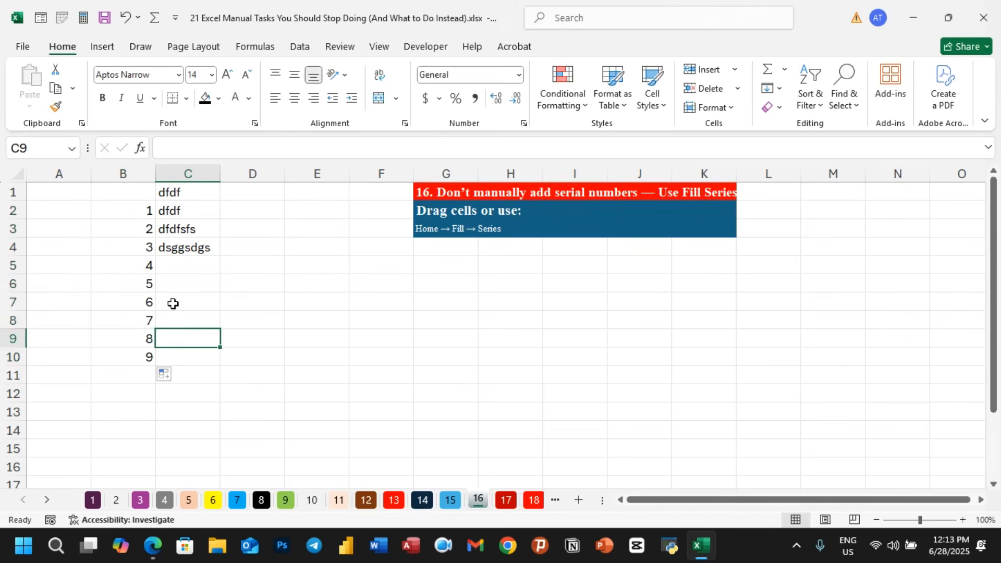
- Delete row 4 again to test the automatic renumbering
{"action": "left_click", "coordinate": [13, 249]}
{"action": "right_click", "coordinate": [12, 250]}
{"action": "left_click", "coordinate": [53, 408]}
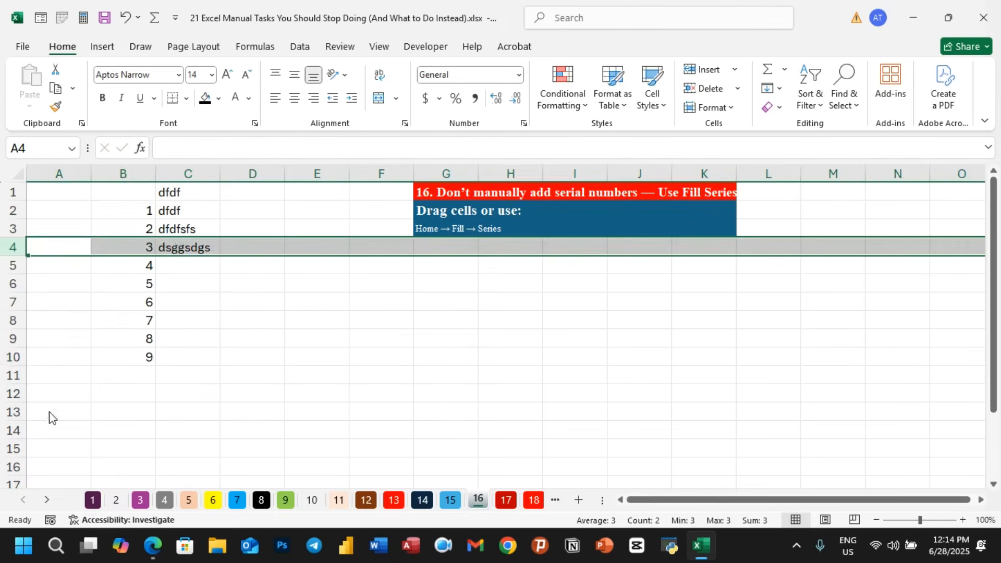
{"action": "left_click", "coordinate": [204, 350]}
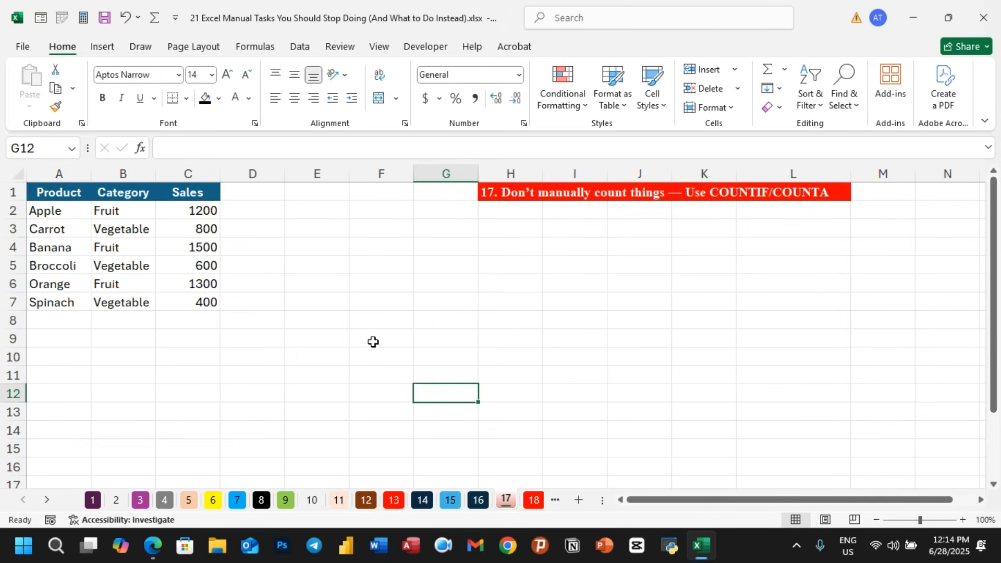
- Switch to sheet 17 and examine the entries in the Category column
{"action": "left_click", "coordinate": [355, 337]}
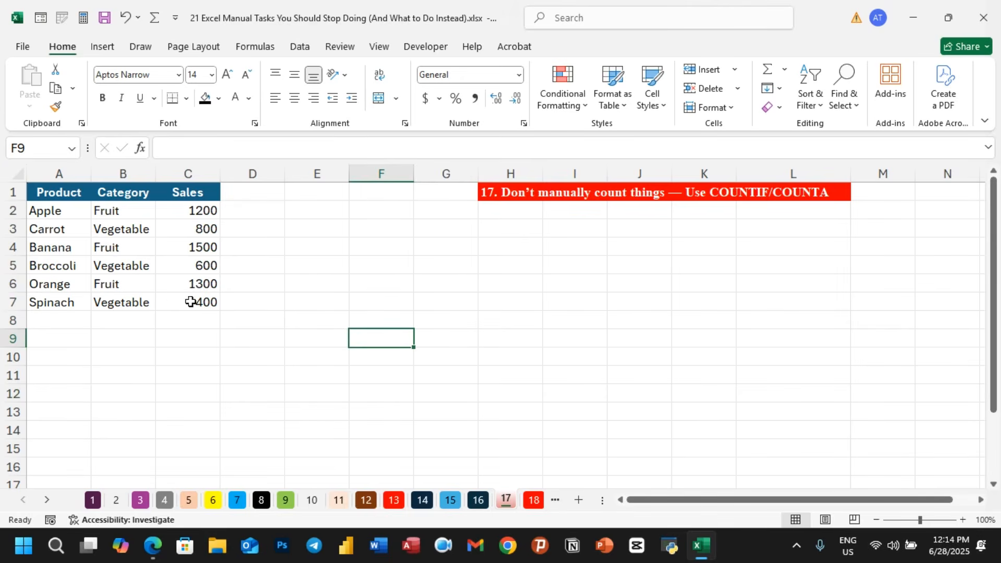
{"action": "left_click", "coordinate": [122, 214]}
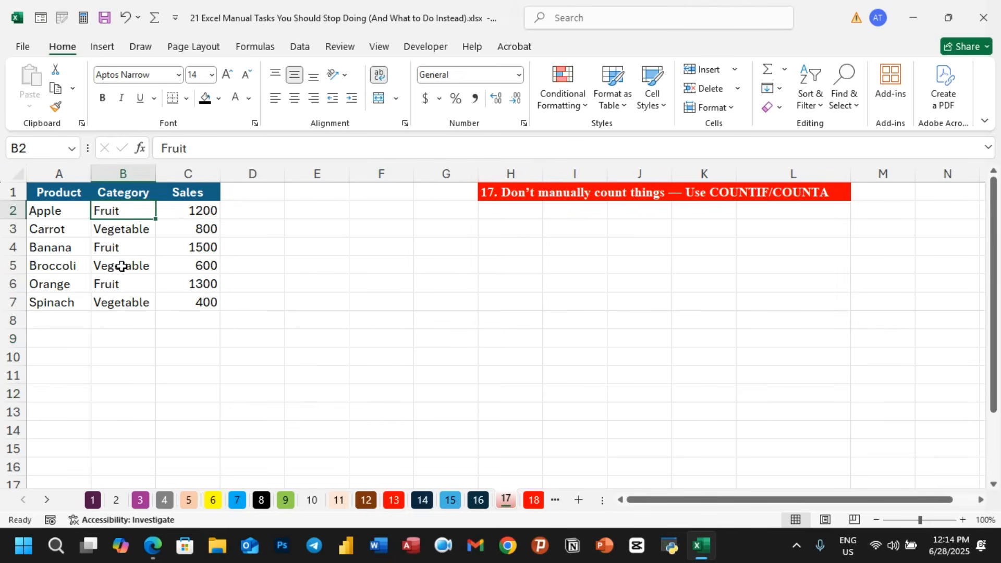
{"action": "left_click", "coordinate": [130, 251]}
{"action": "left_click", "coordinate": [128, 284]}
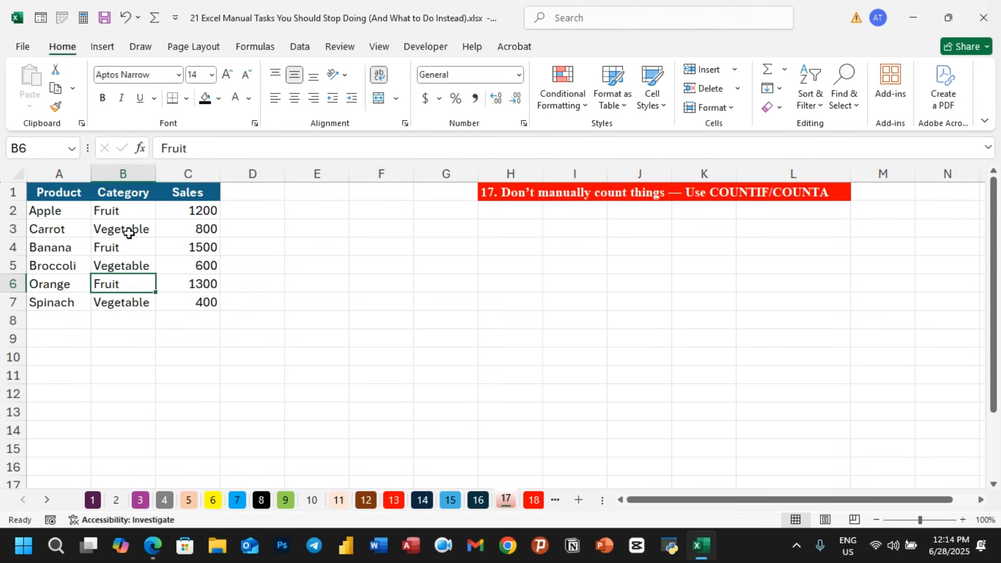
{"action": "left_click", "coordinate": [117, 362]}
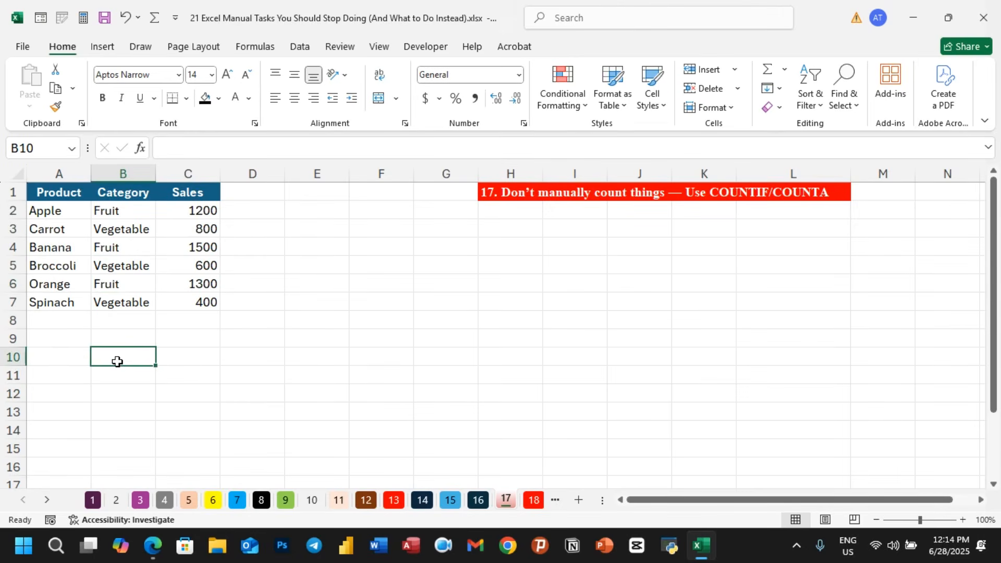
{"action": "left_click", "coordinate": [135, 214]}
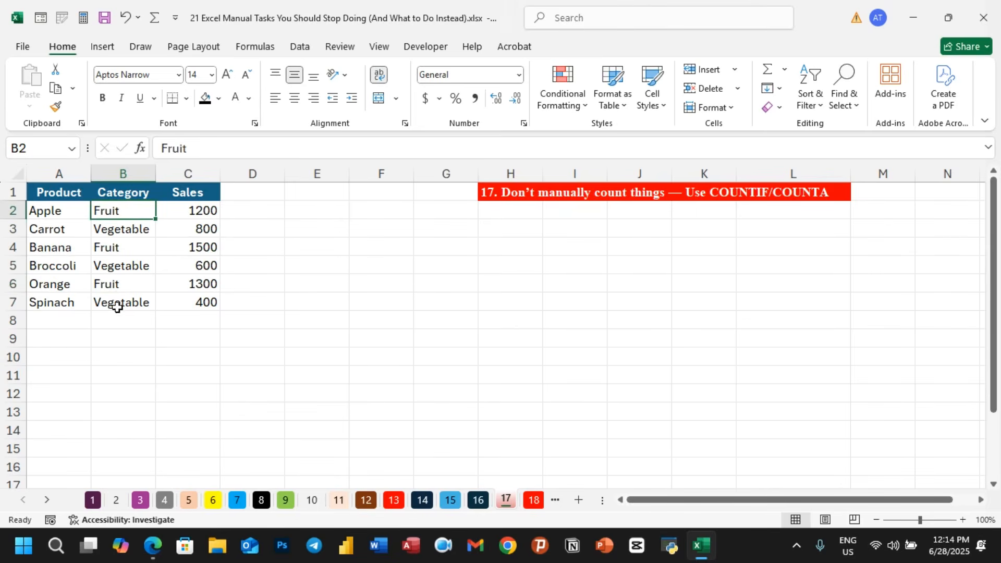
- Enter the formula =COUNTA(B2:B7) in cell B10 to count the category entries
{"action": "left_click", "coordinate": [111, 355]}
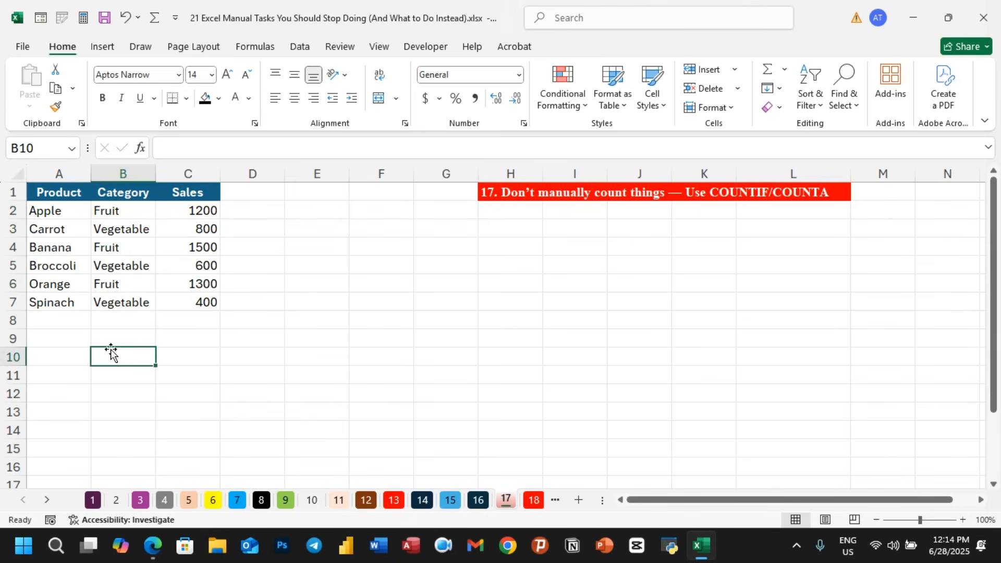
{"action": "type", "text": "=cou"}
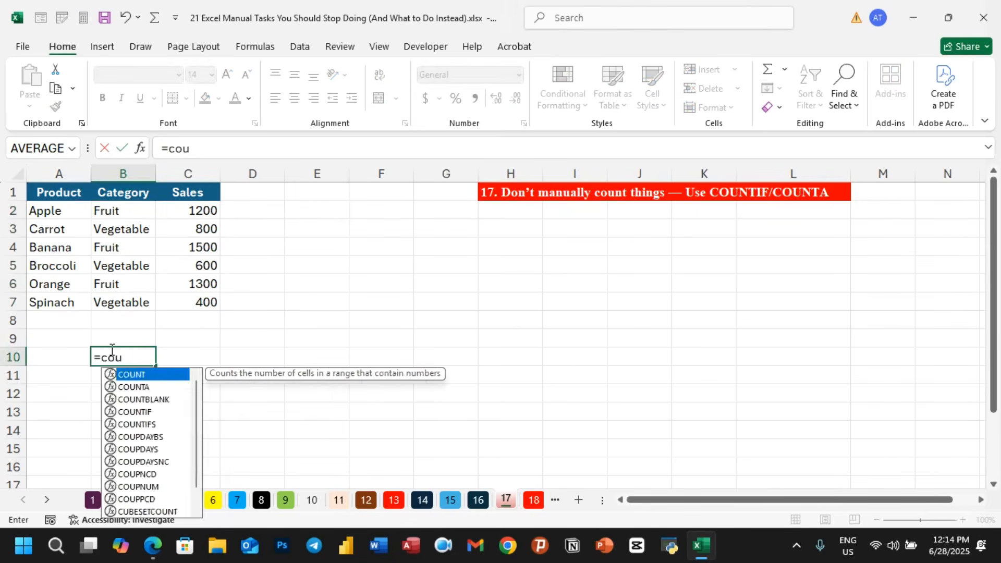
{"action": "type", "text": "nta"}
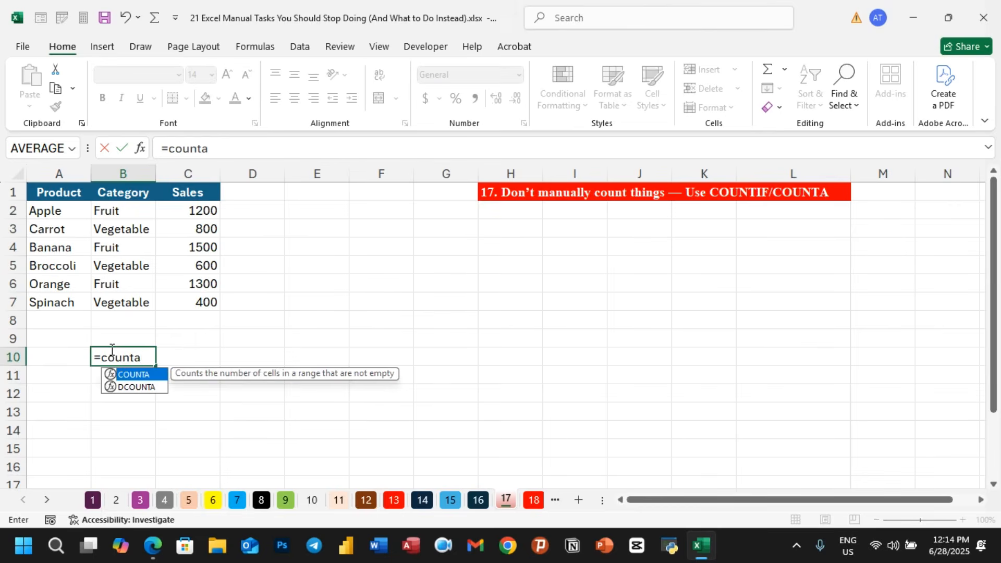
{"action": "type", "text": "("}
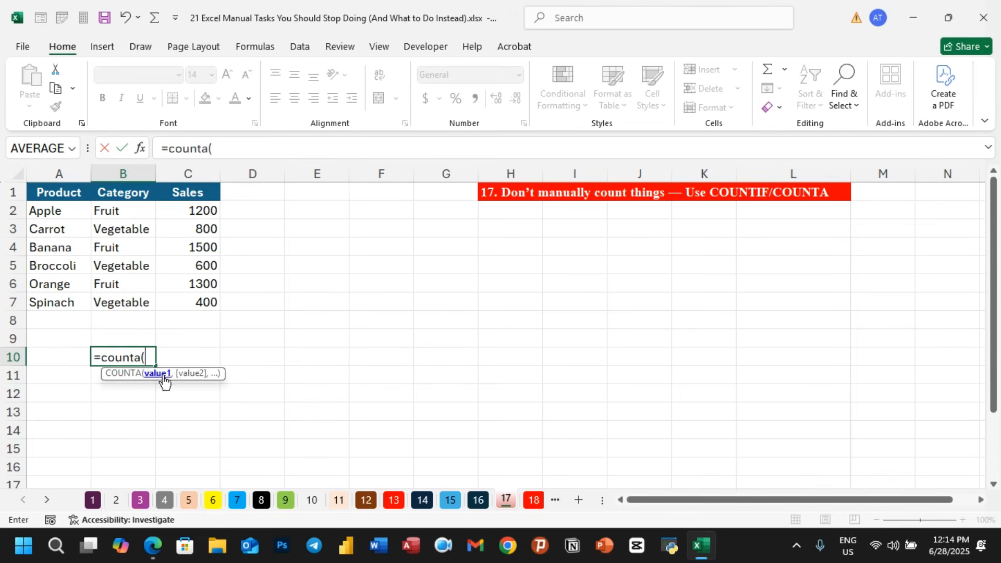
{"action": "left_click_drag", "start_coordinate": [127, 217], "coordinate": [123, 298]}
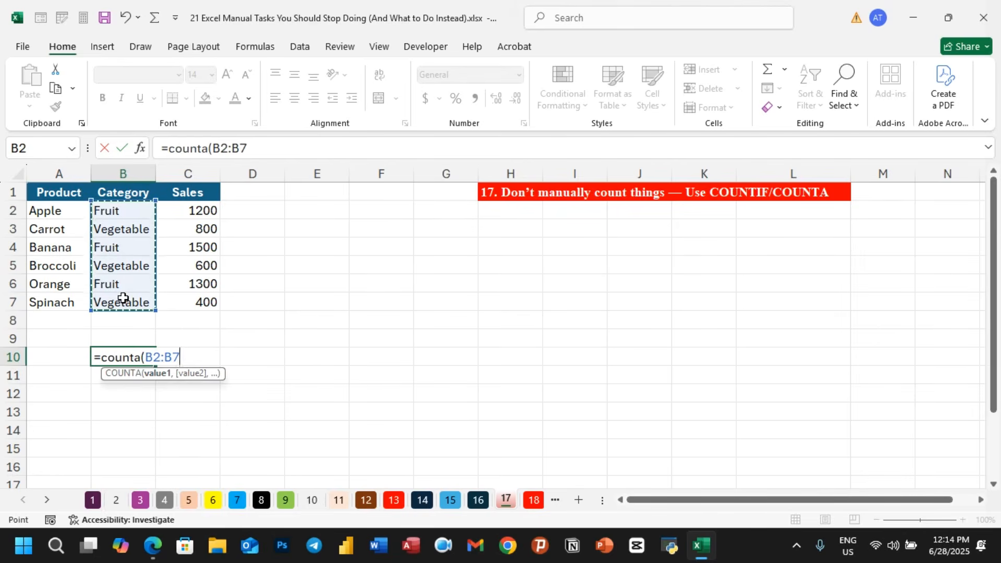
{"action": "type", "text": ")"}
{"action": "key", "text": "Return"}
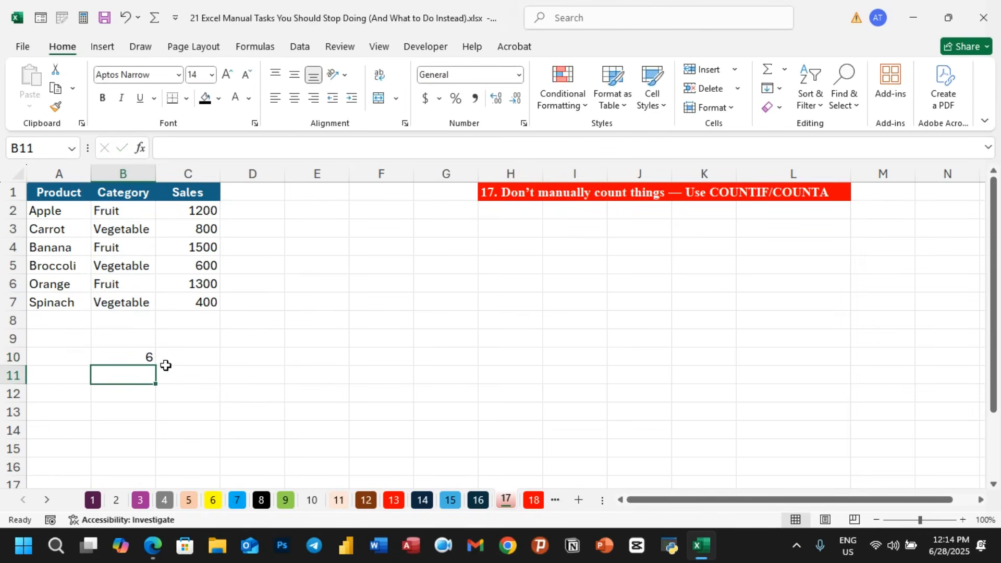
- Replace the formula in B10 with =COUNT(B2:B7)
{"action": "left_click", "coordinate": [137, 361]}
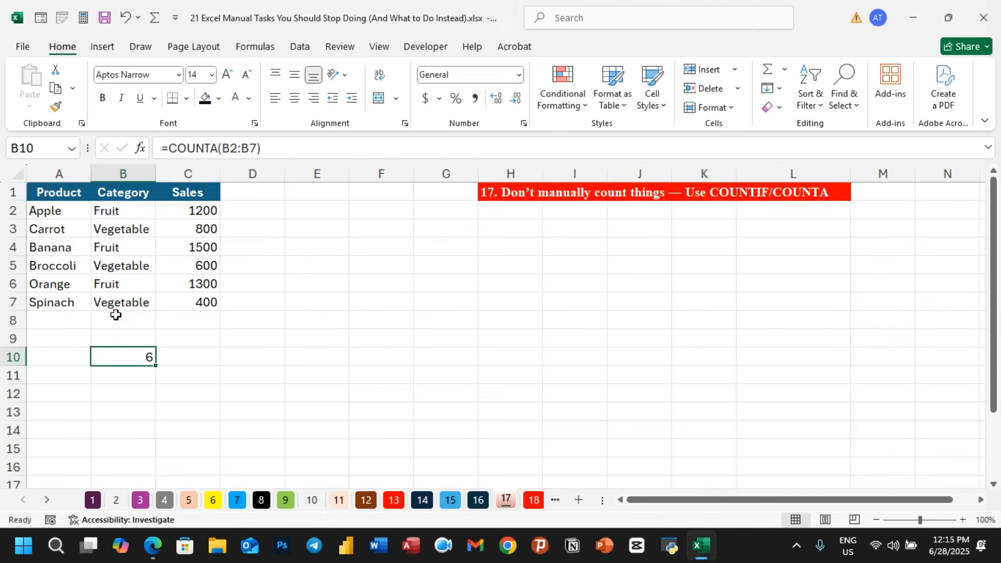
{"action": "key", "text": "Delete"}
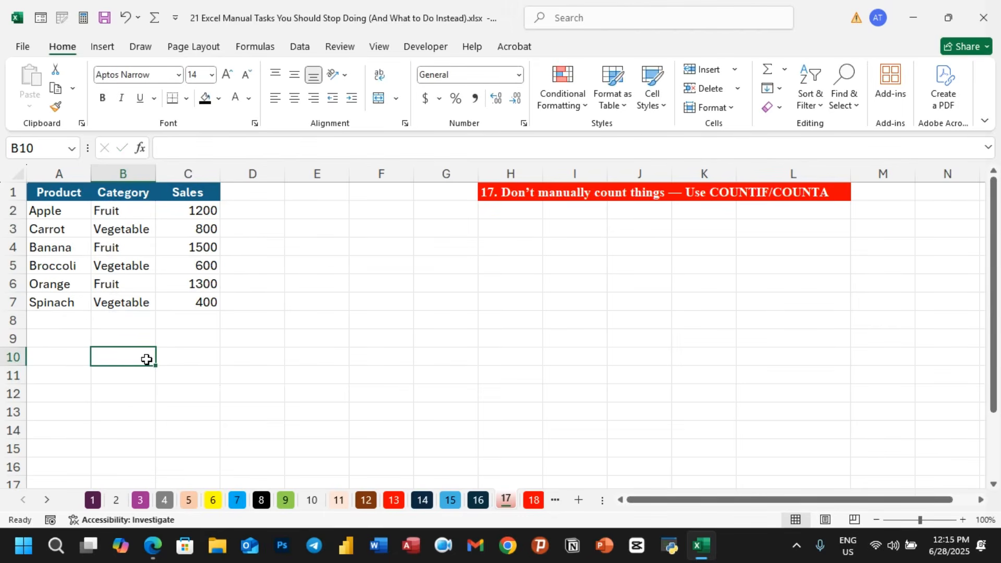
{"action": "type", "text": "=count"}
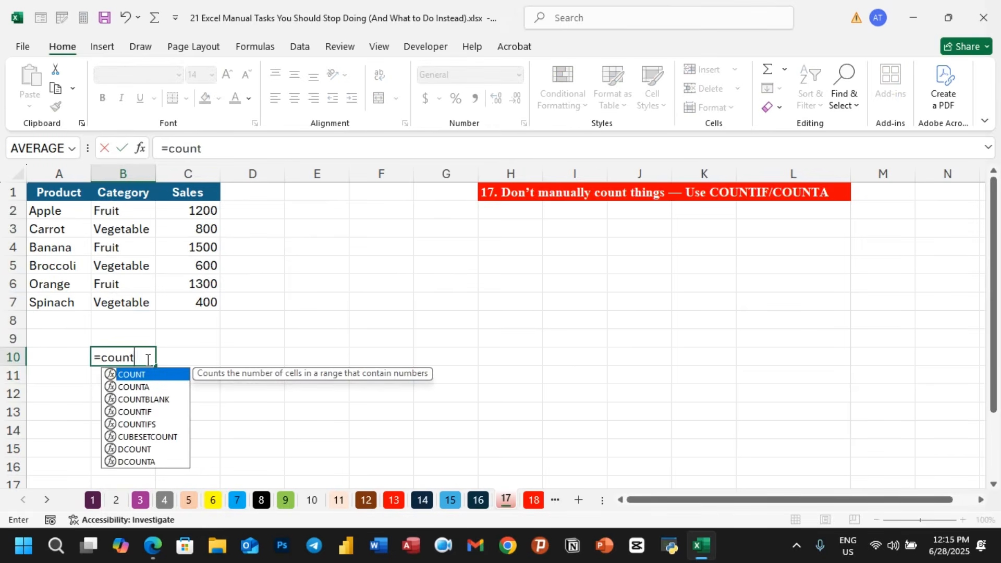
{"action": "type", "text": "("}
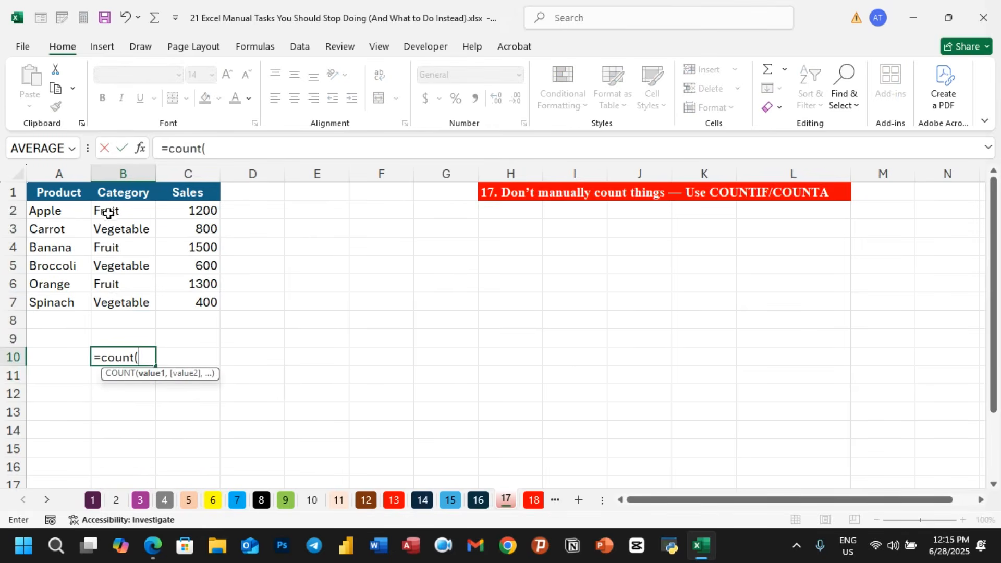
{"action": "left_click_drag", "start_coordinate": [105, 210], "coordinate": [109, 293]}
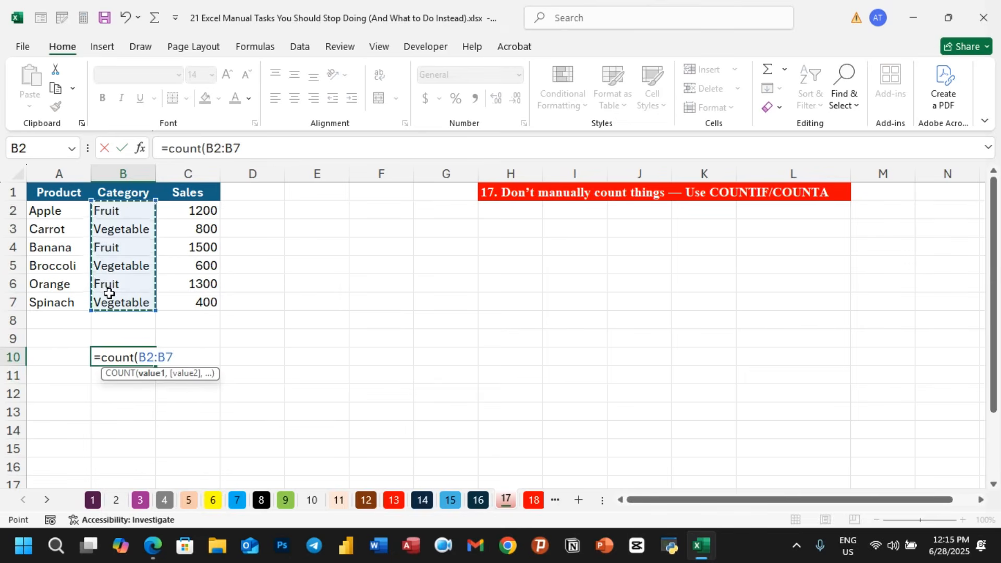
{"action": "type", "text": ")"}
{"action": "key", "text": "Return"}
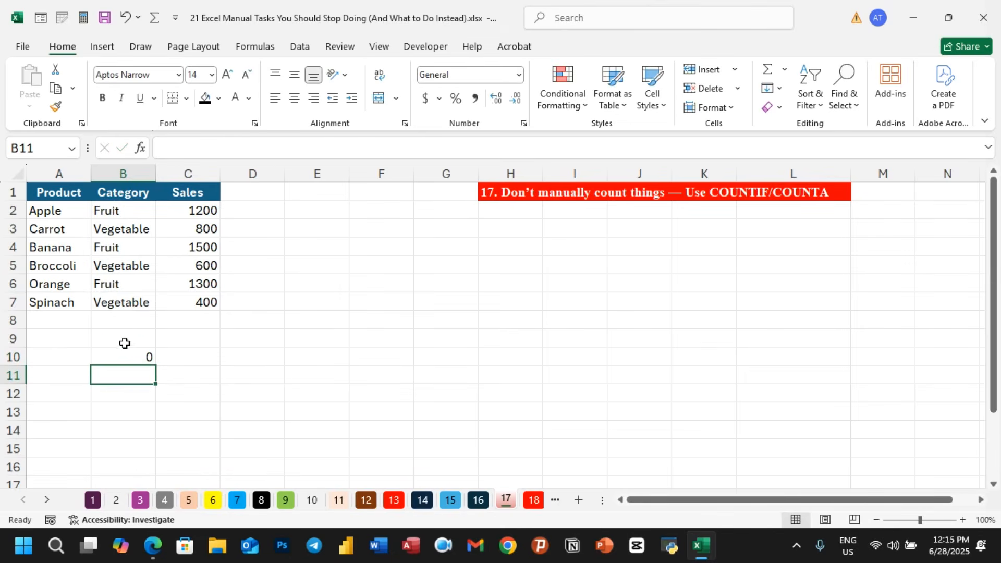
- Overwrite the category in cell B6 with the number 6
{"action": "left_click", "coordinate": [134, 359]}
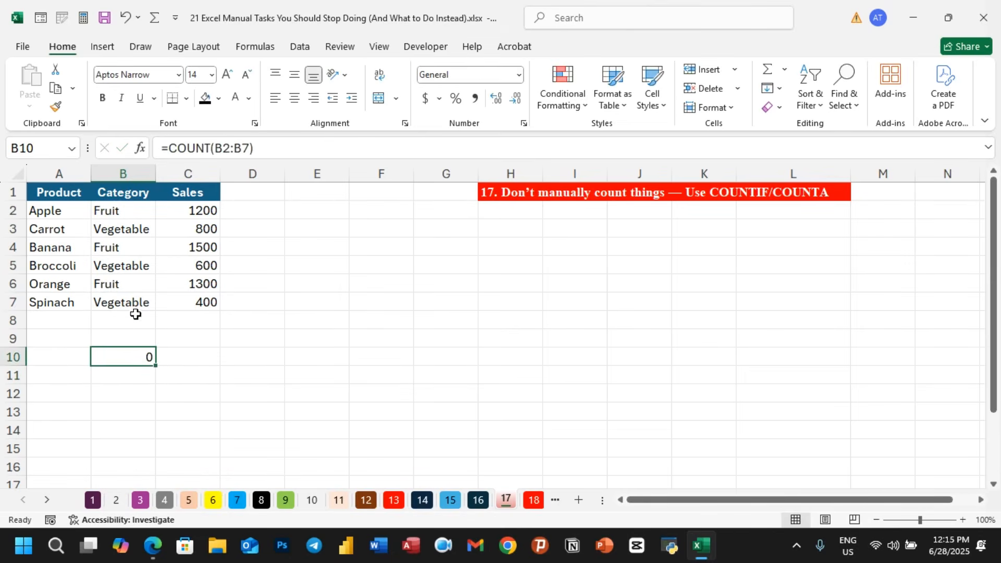
{"action": "left_click", "coordinate": [134, 285]}
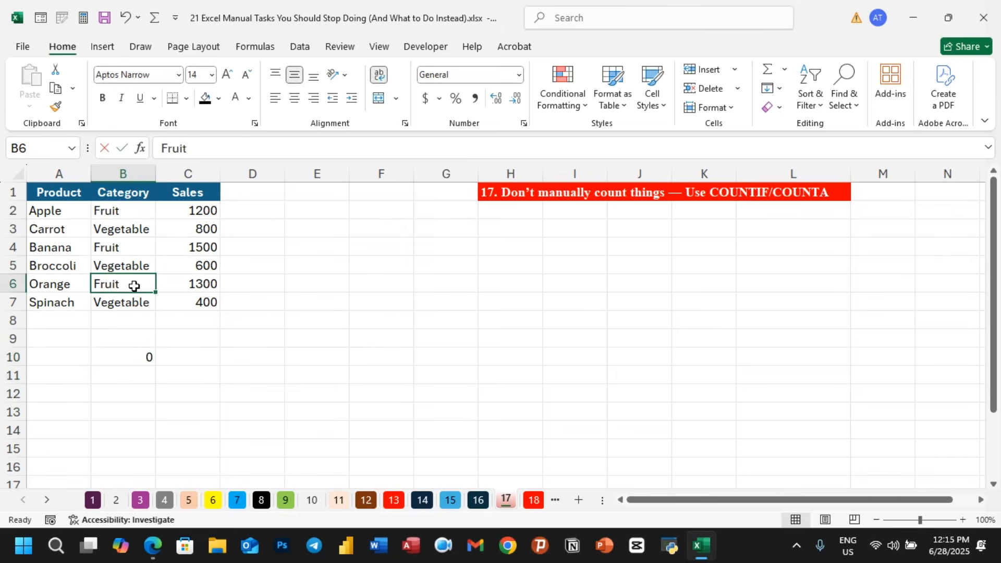
{"action": "type", "text": "6"}
{"action": "key", "text": "Return"}
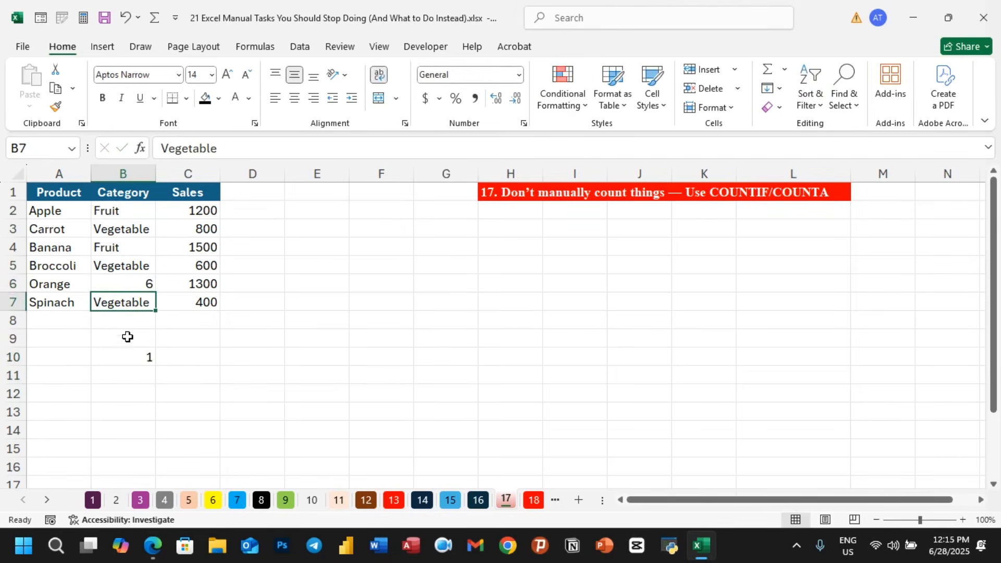
{"action": "left_click", "coordinate": [133, 356]}
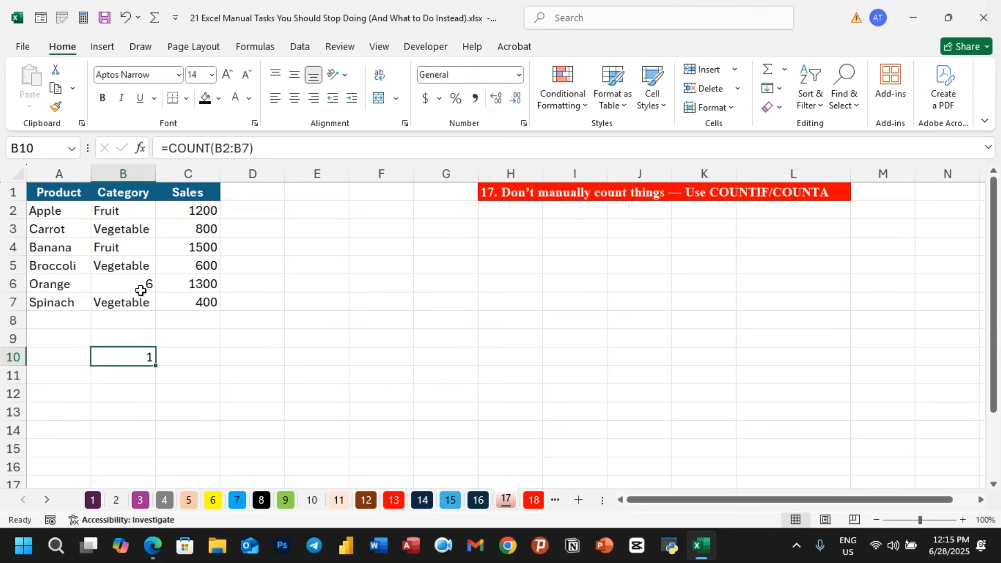
- Undo the number entered in B6 and clear the COUNT formula from cell B10
{"action": "key", "text": "ctrl+z"}
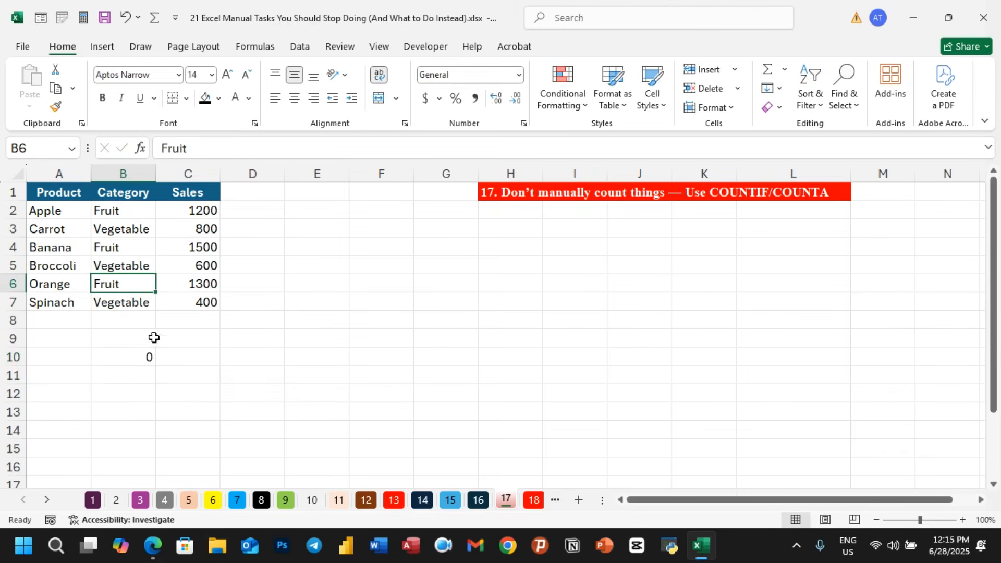
{"action": "left_click", "coordinate": [146, 358]}
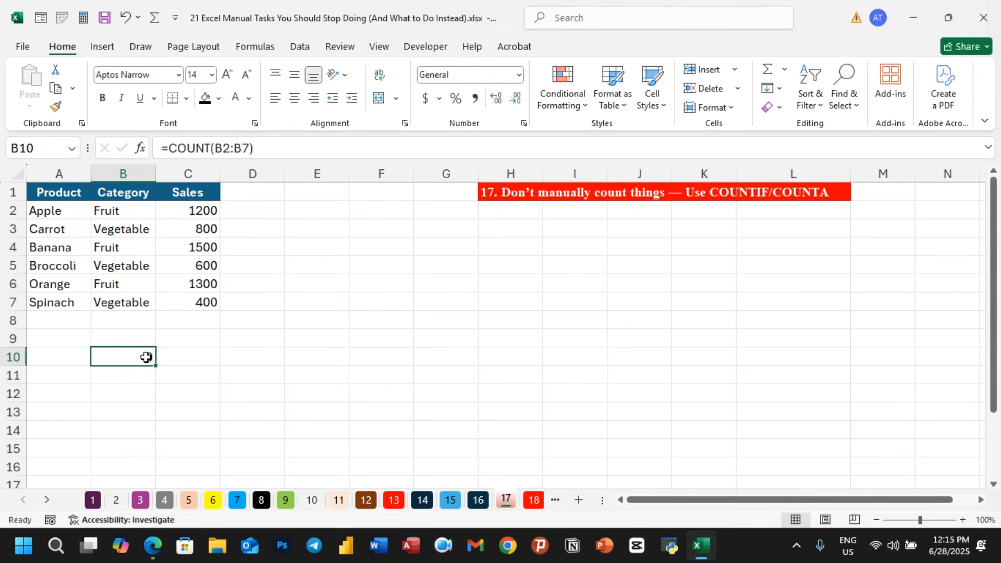
{"action": "left_click", "coordinate": [204, 363]}
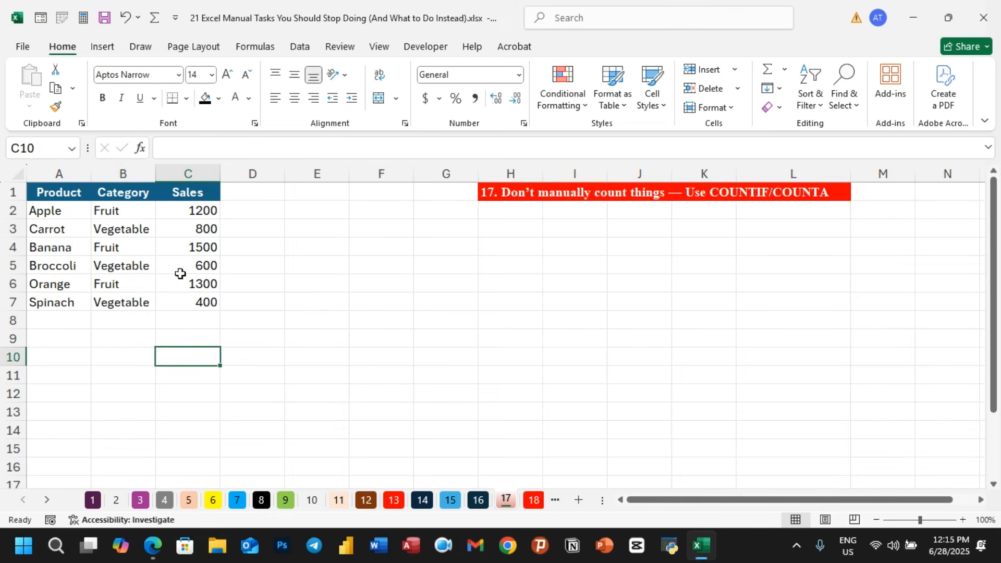
- Enter the formula =COUNTIF(B2:B7,"Fruit") in cell B9 to count the Fruit categories
{"action": "left_click", "coordinate": [111, 335]}
{"action": "type", "text": "="}
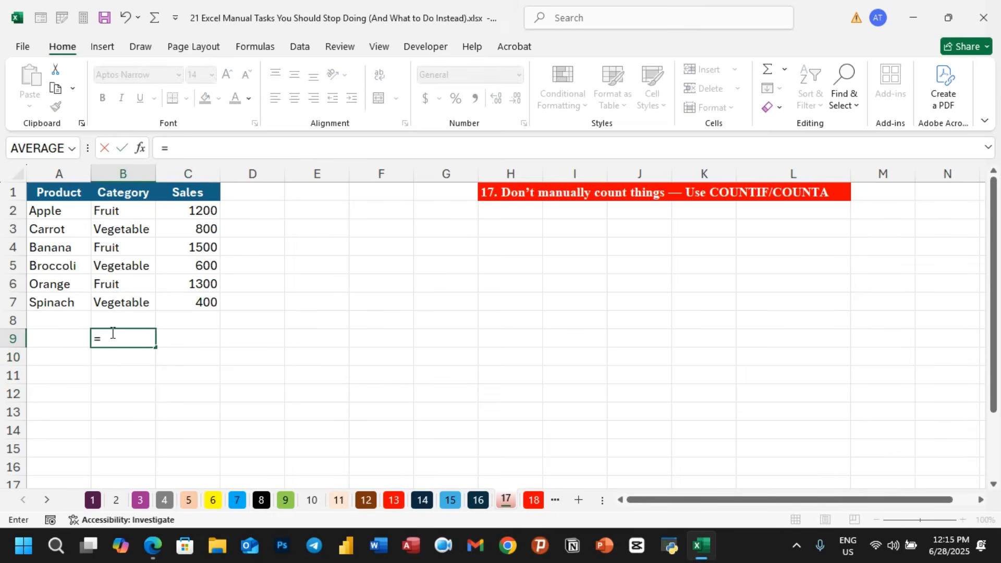
{"action": "type", "text": "count"}
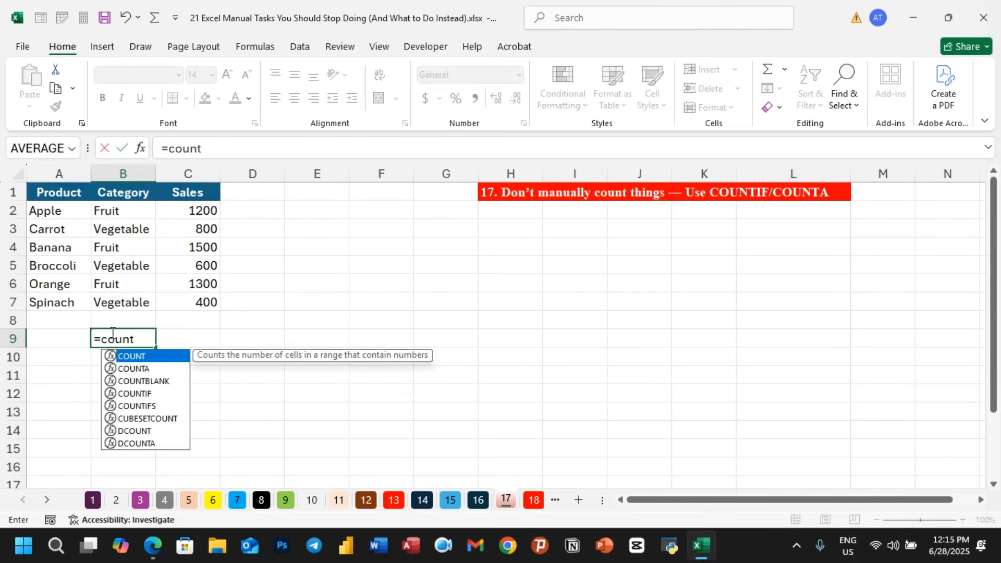
{"action": "type", "text": "if"}
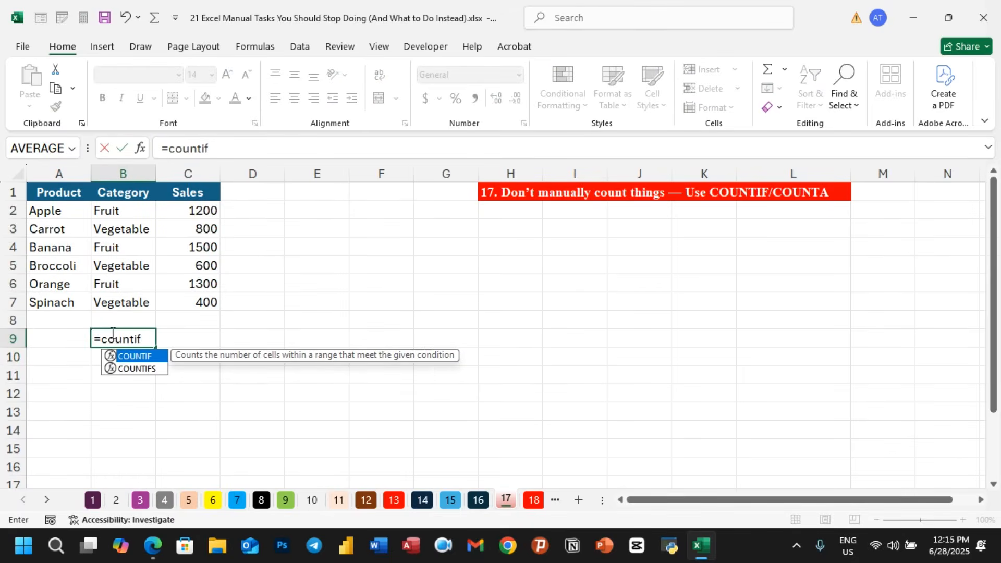
{"action": "double_click", "coordinate": [145, 357]}
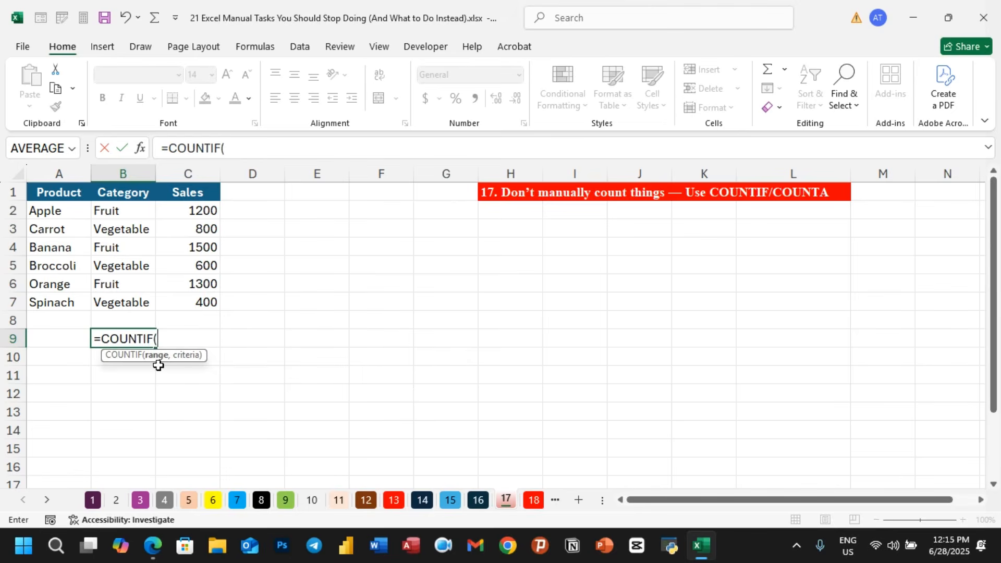
{"action": "left_click_drag", "start_coordinate": [120, 210], "coordinate": [125, 300]}
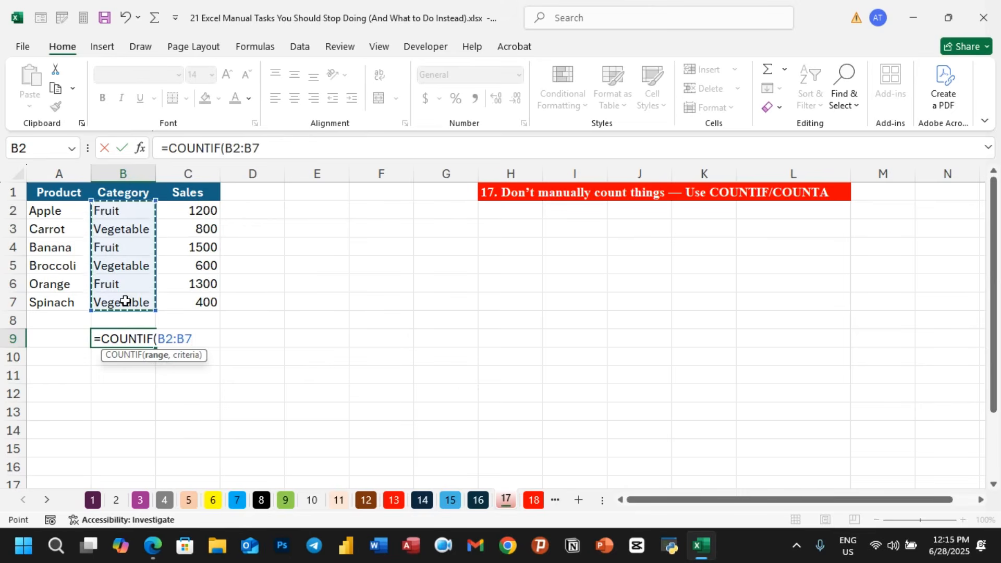
{"action": "type", "text": ",\"Fruit"}
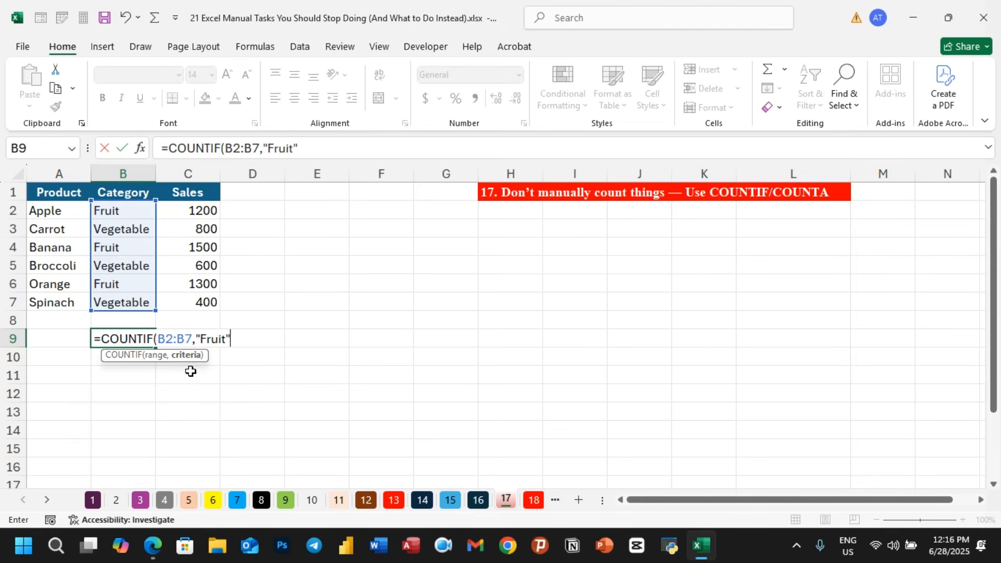
{"action": "type", "text": ")"}
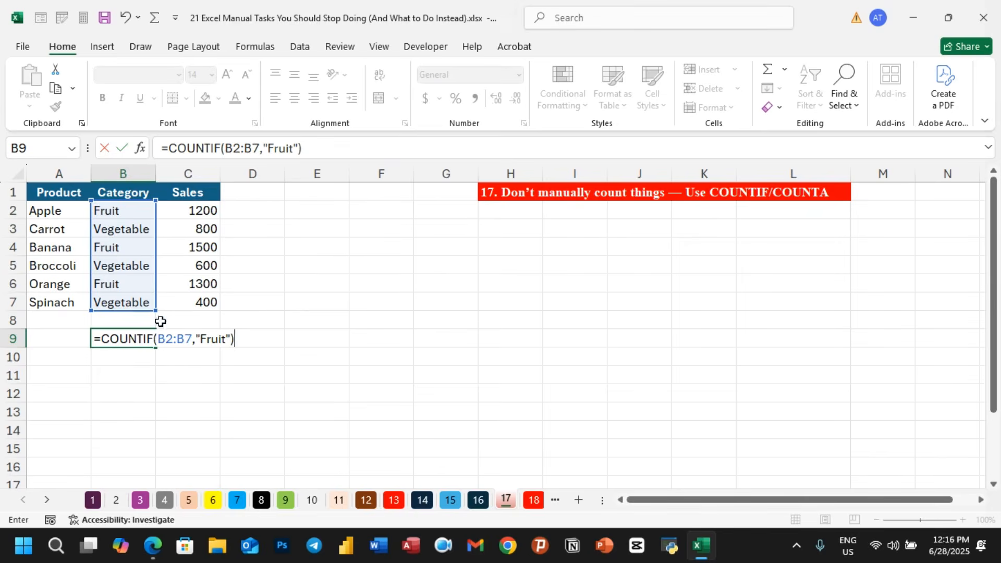
{"action": "key", "text": "Return"}
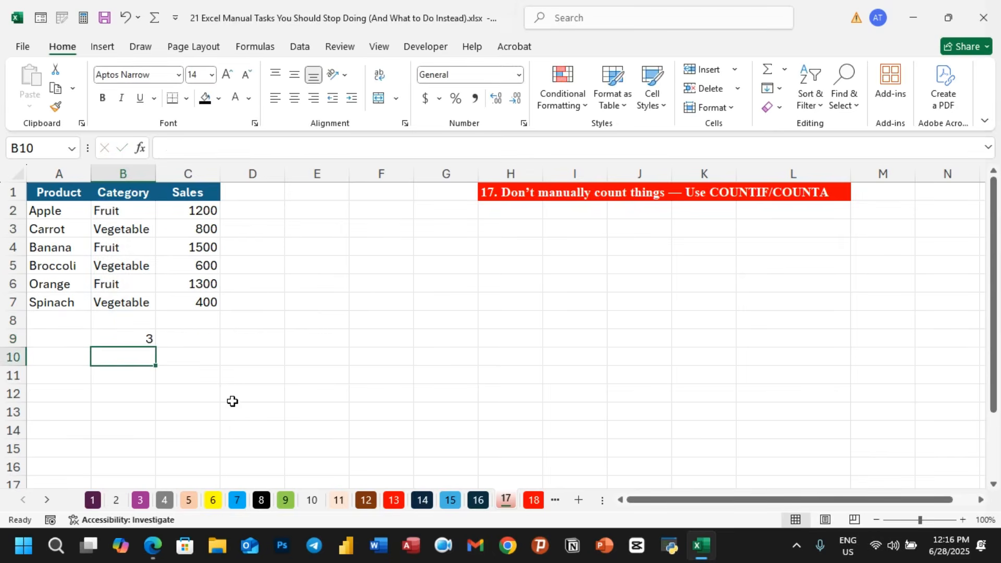
- Change the category in cell B5 to Fruit
{"action": "left_click", "coordinate": [132, 336]}
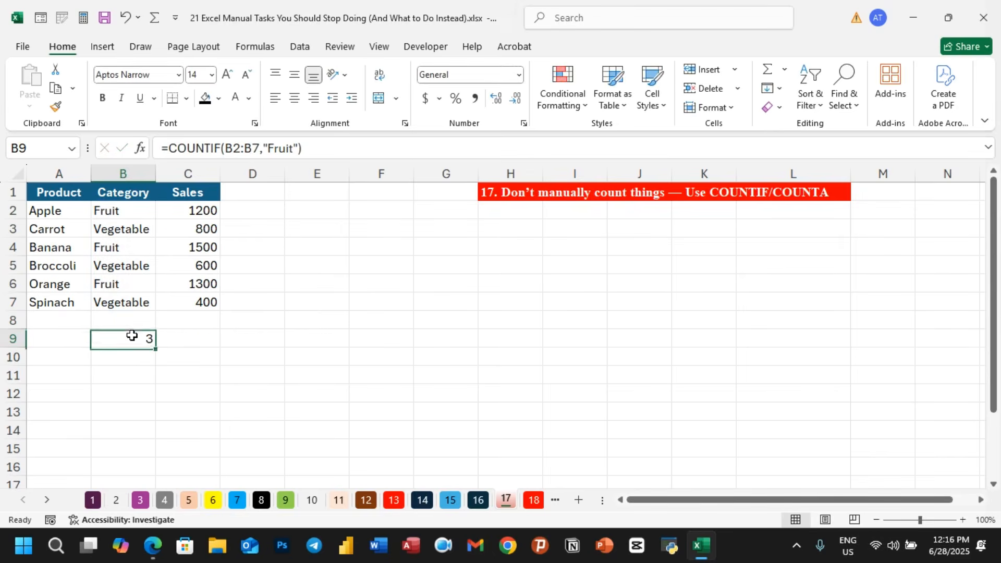
{"action": "left_click", "coordinate": [118, 269]}
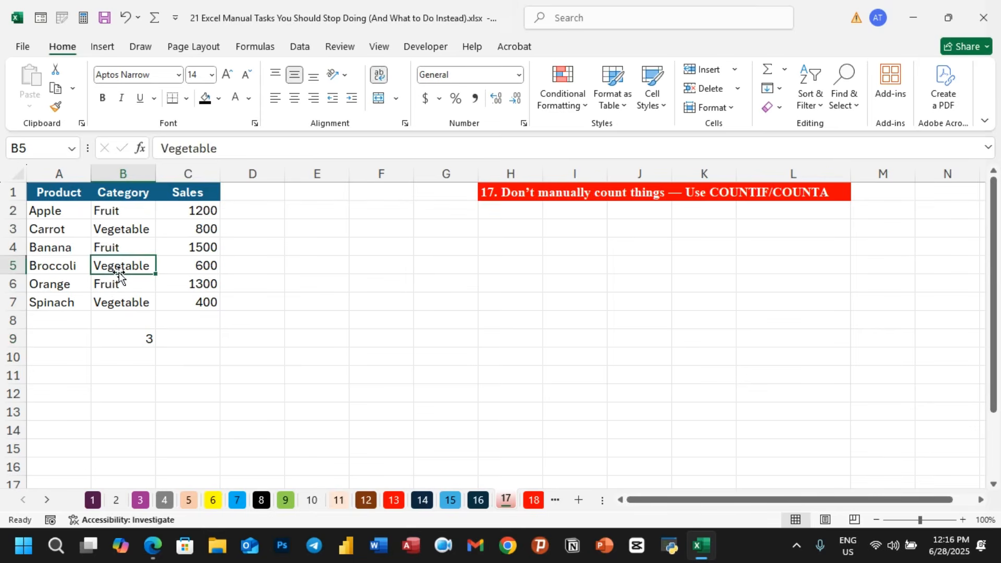
{"action": "type", "text": "F"}
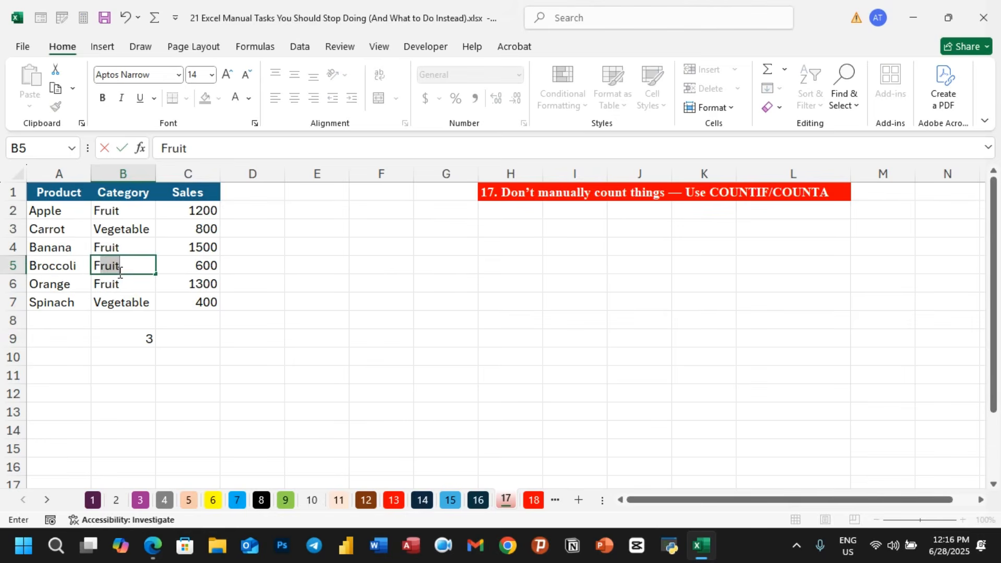
{"action": "key", "text": "Return"}
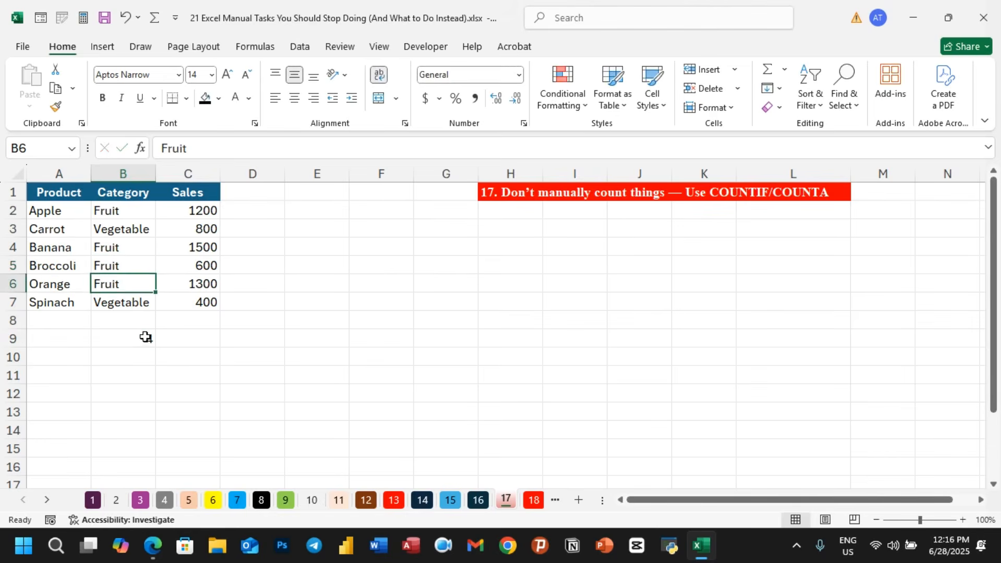
{"action": "left_click", "coordinate": [144, 338]}
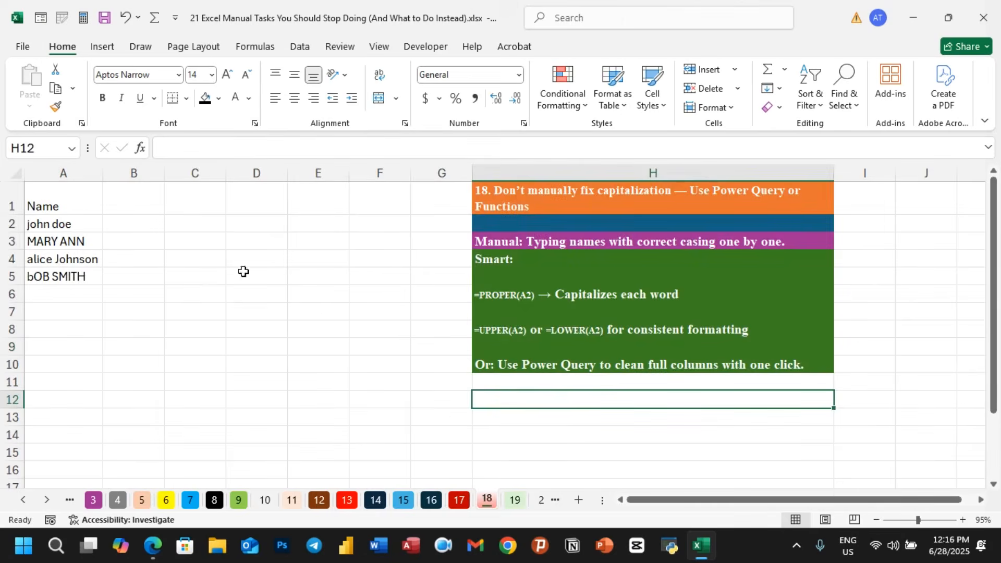
- Switch to sheet 18 and examine the inconsistently capitalized names in column A
{"action": "left_click", "coordinate": [63, 228]}
{"action": "left_click", "coordinate": [82, 241]}
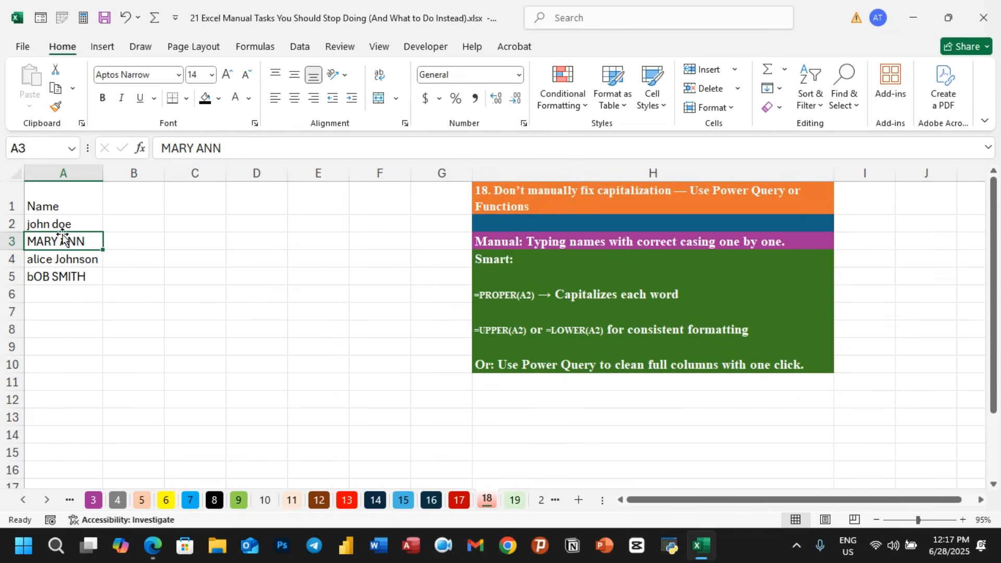
{"action": "double_click", "coordinate": [31, 224]}
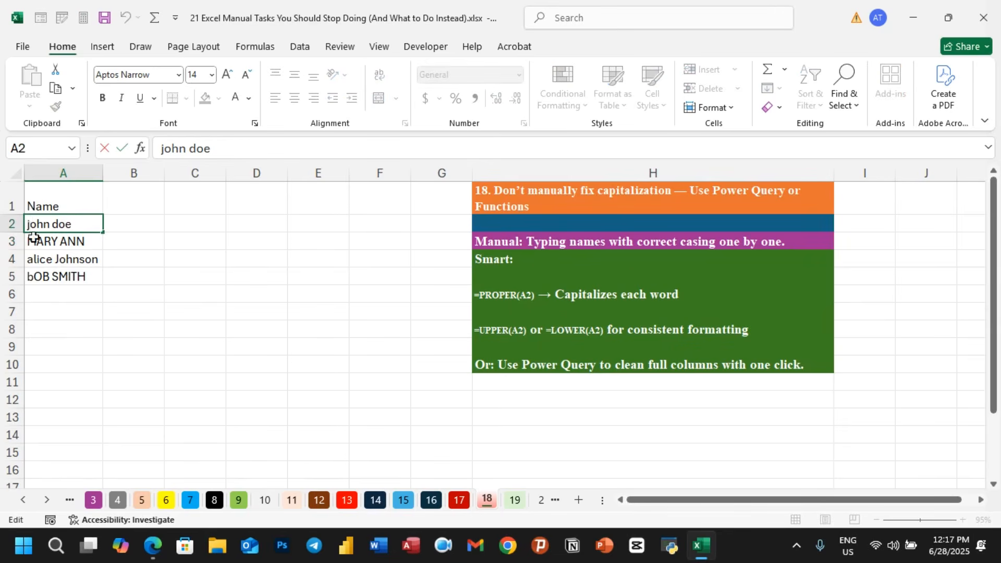
{"action": "left_click", "coordinate": [88, 342]}
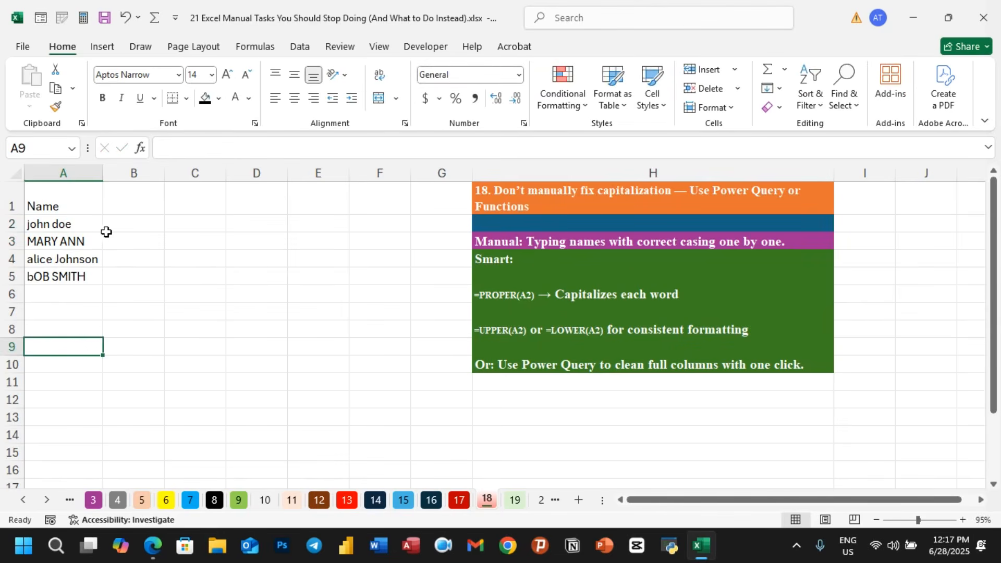
- Enter the formula =PROPER(A2) in cell B2
{"action": "left_click", "coordinate": [123, 223]}
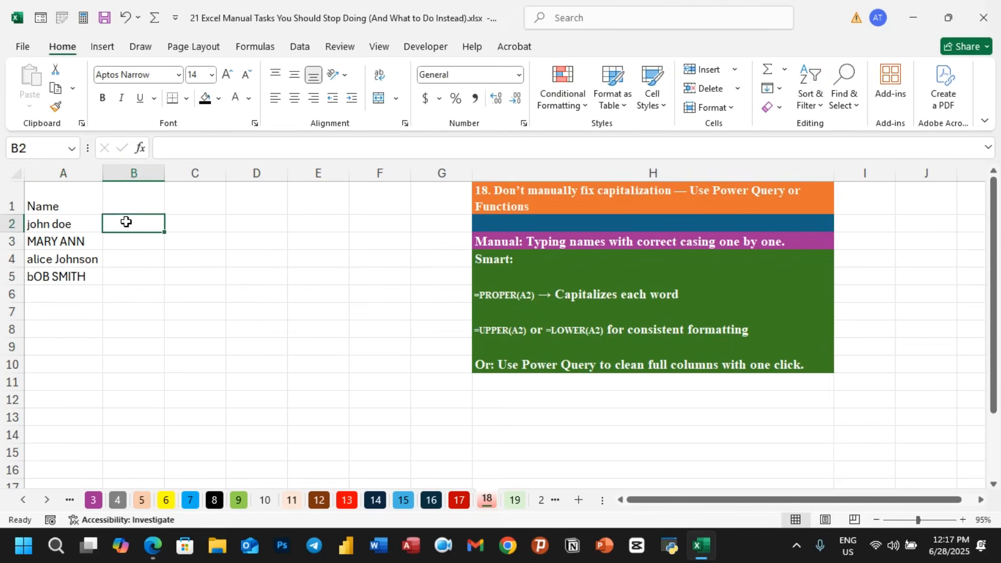
{"action": "type", "text": "="}
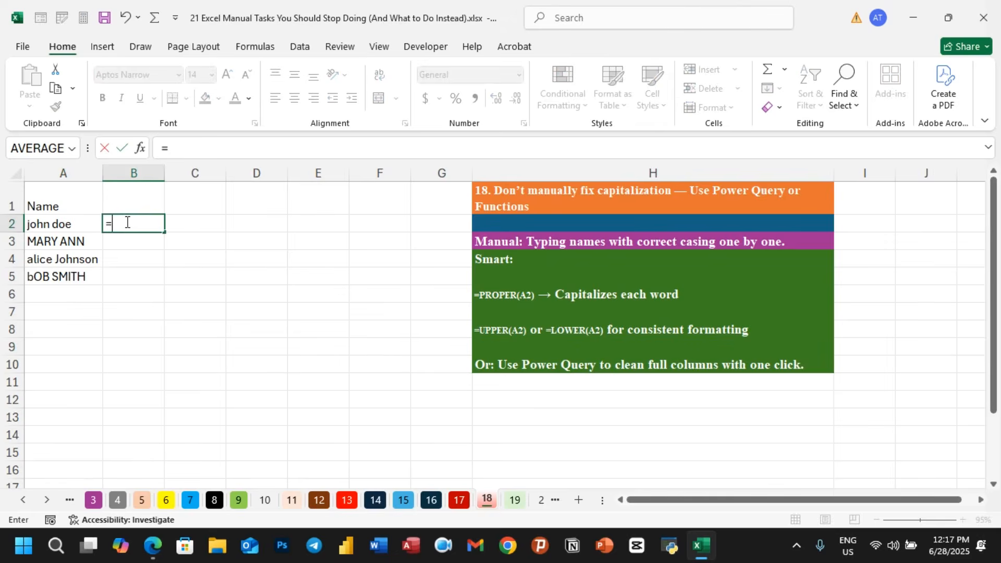
{"action": "type", "text": "pro"}
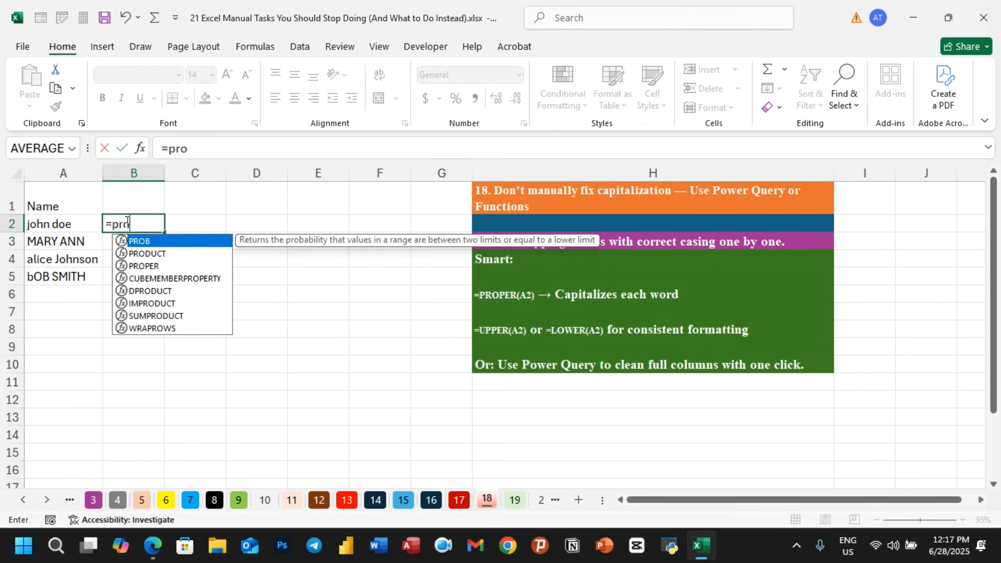
{"action": "double_click", "coordinate": [139, 266]}
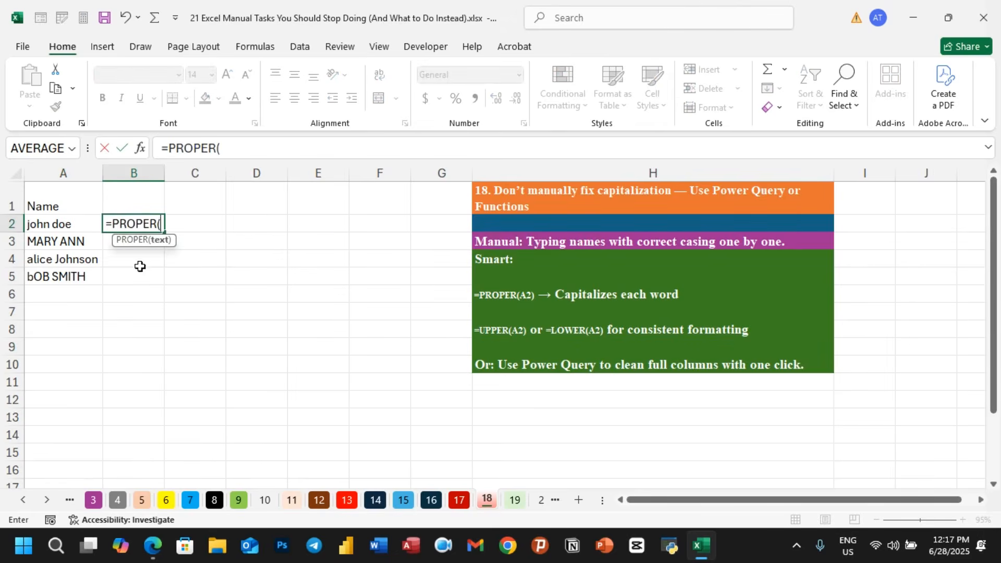
{"action": "left_click", "coordinate": [56, 224]}
{"action": "type", "text": ")"}
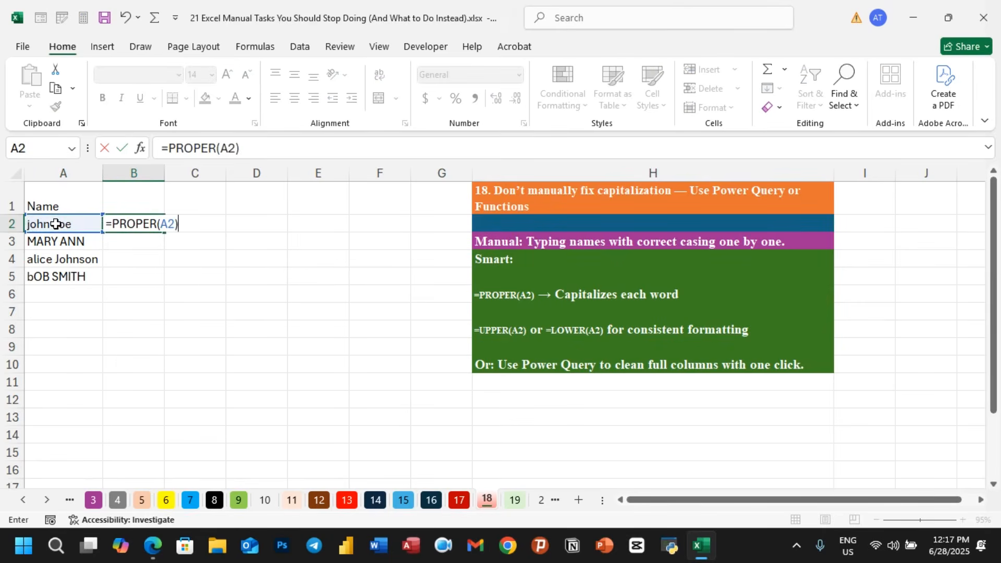
{"action": "key", "text": "Return"}
{"action": "left_click", "coordinate": [112, 224]}
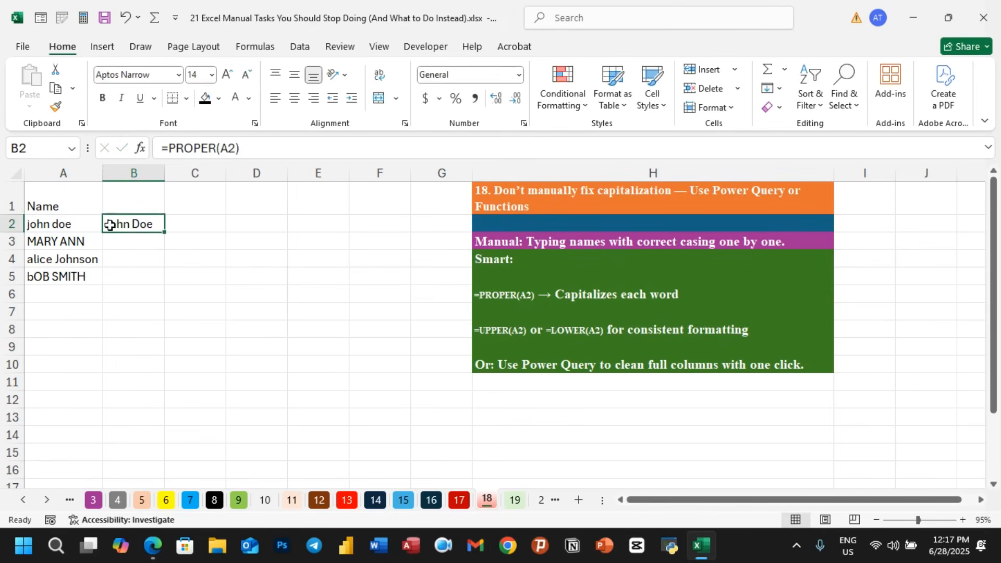
- Fill the PROPER formula down through cell B5
{"action": "left_click_drag", "start_coordinate": [165, 234], "coordinate": [164, 287]}
{"action": "left_click", "coordinate": [108, 246]}
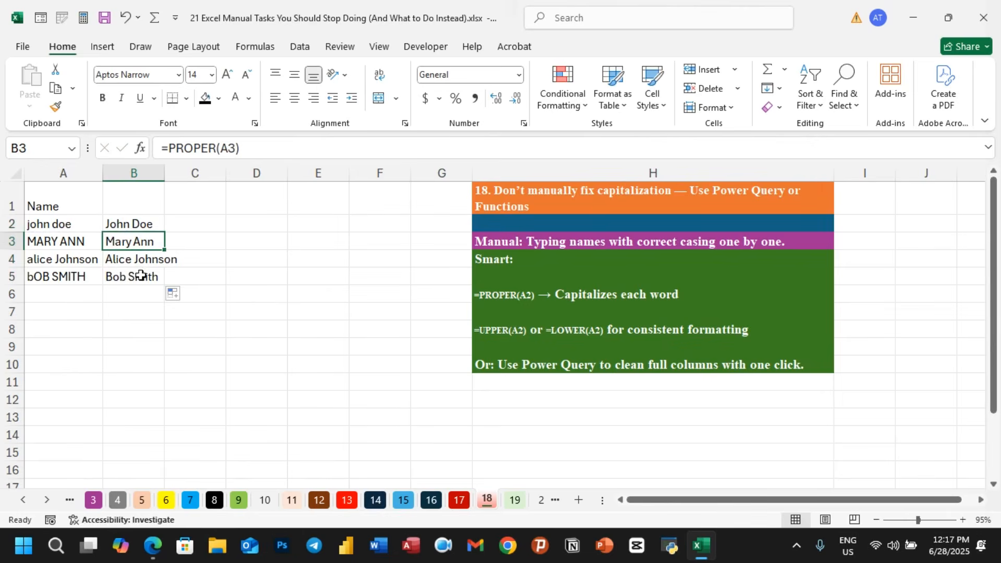
{"action": "left_click", "coordinate": [144, 292]}
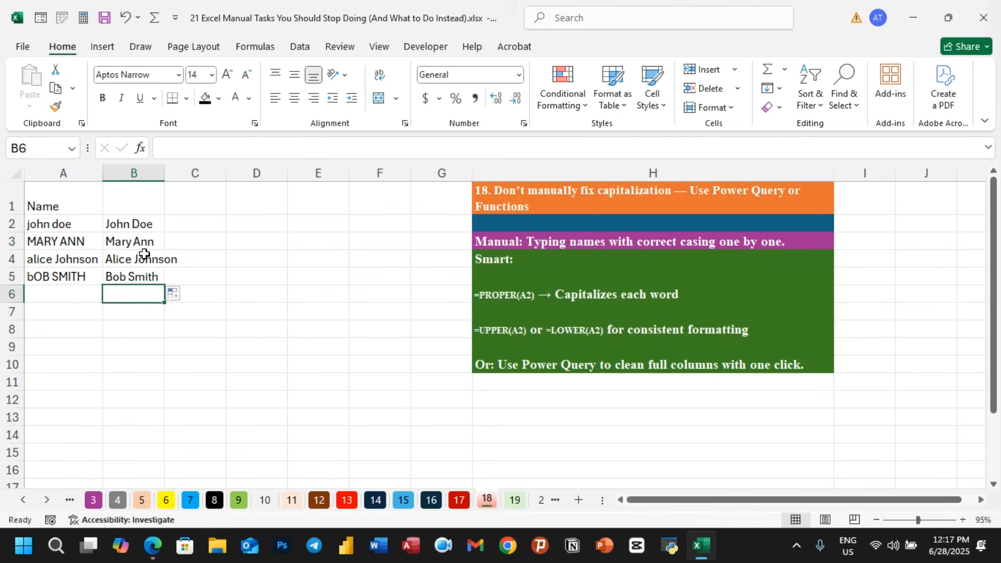
- Clear the PROPER results from cells B2:B5
{"action": "left_click_drag", "start_coordinate": [143, 222], "coordinate": [143, 278]}
{"action": "key", "text": "Delete"}
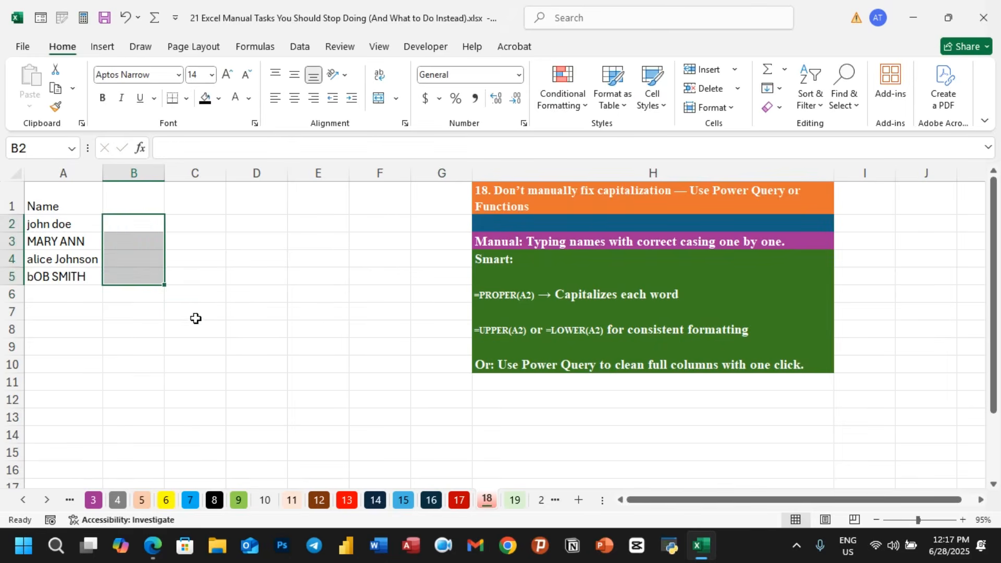
{"action": "left_click", "coordinate": [197, 319]}
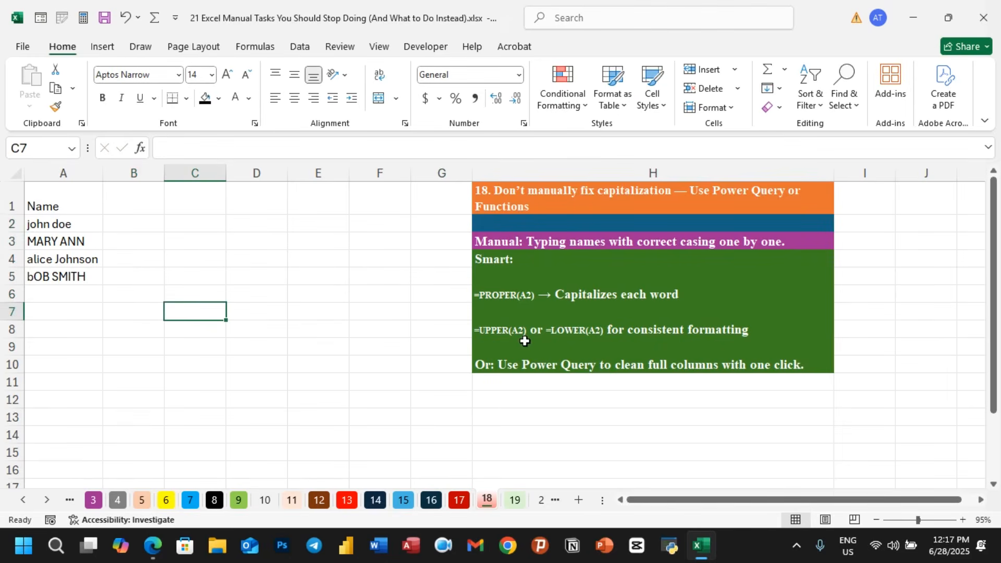
{"action": "left_click", "coordinate": [314, 345]}
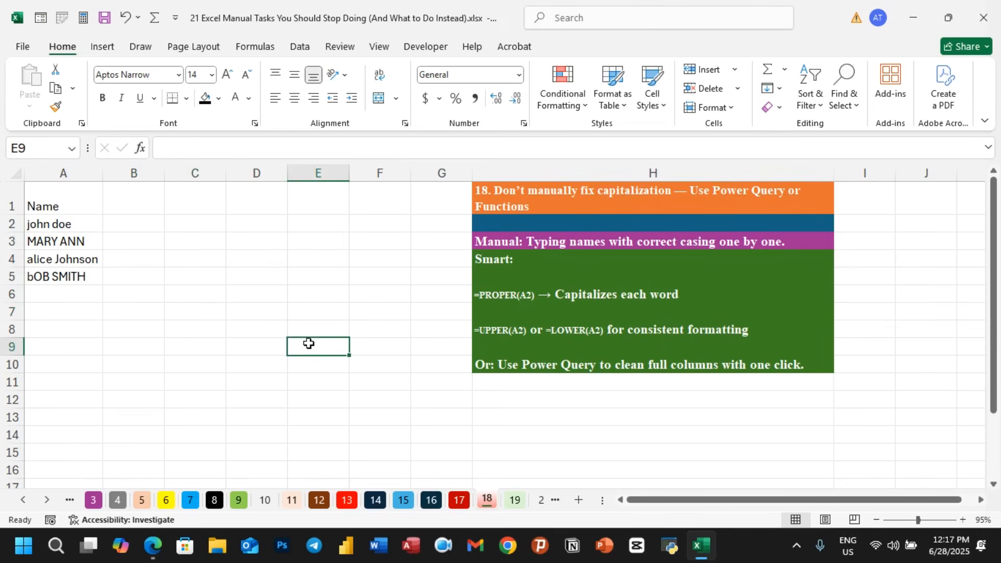
- Load the Name range A1:A5 into Power Query as a table with headers
{"action": "left_click", "coordinate": [58, 228]}
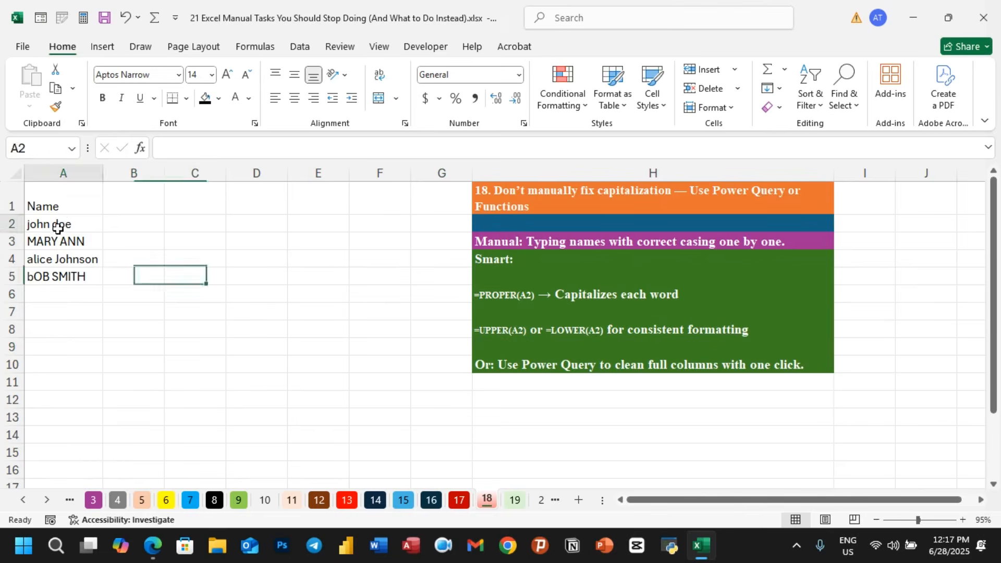
{"action": "left_click_drag", "start_coordinate": [57, 227], "coordinate": [56, 275]}
{"action": "left_click_drag", "start_coordinate": [57, 206], "coordinate": [66, 272]}
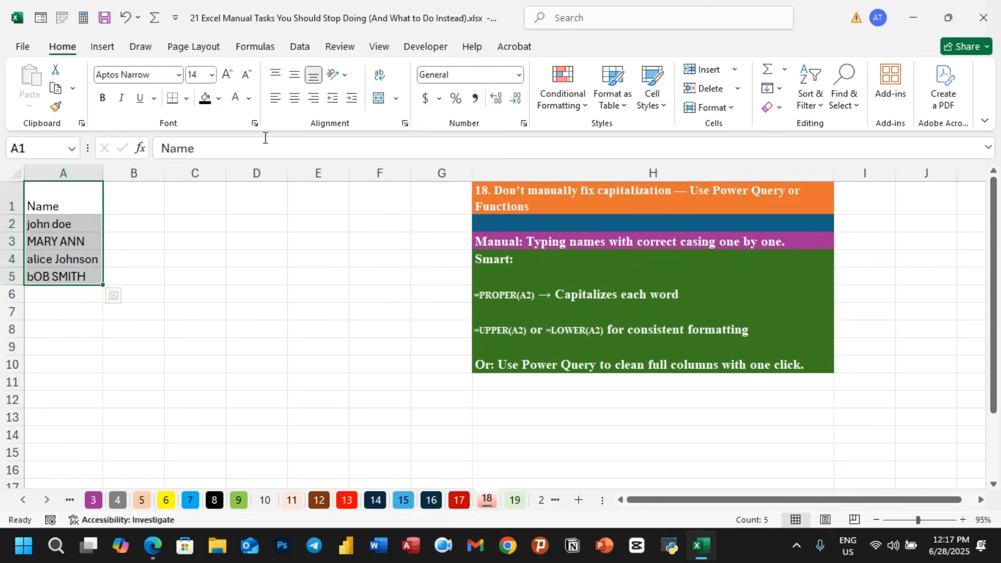
{"action": "left_click", "coordinate": [300, 48]}
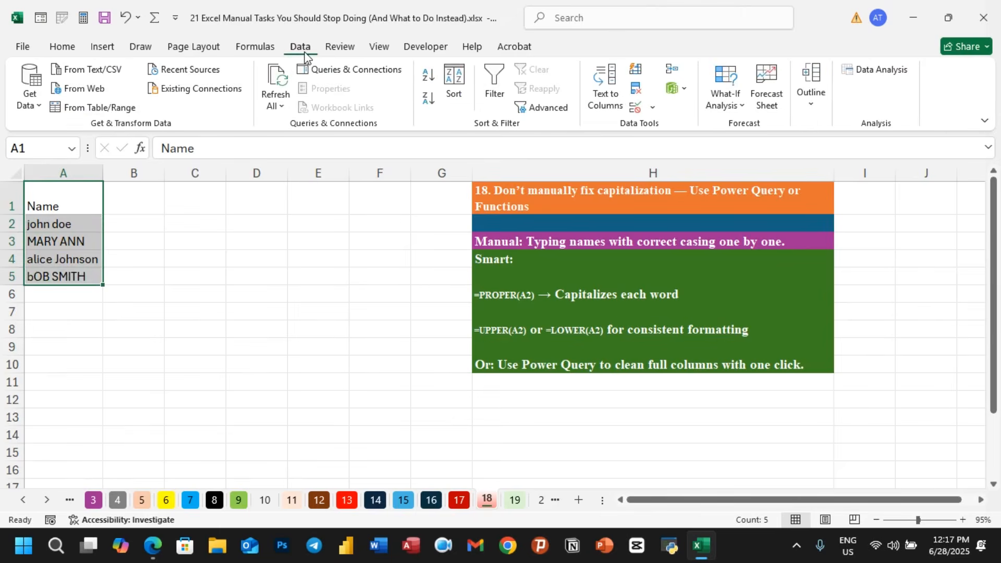
{"action": "left_click", "coordinate": [99, 108]}
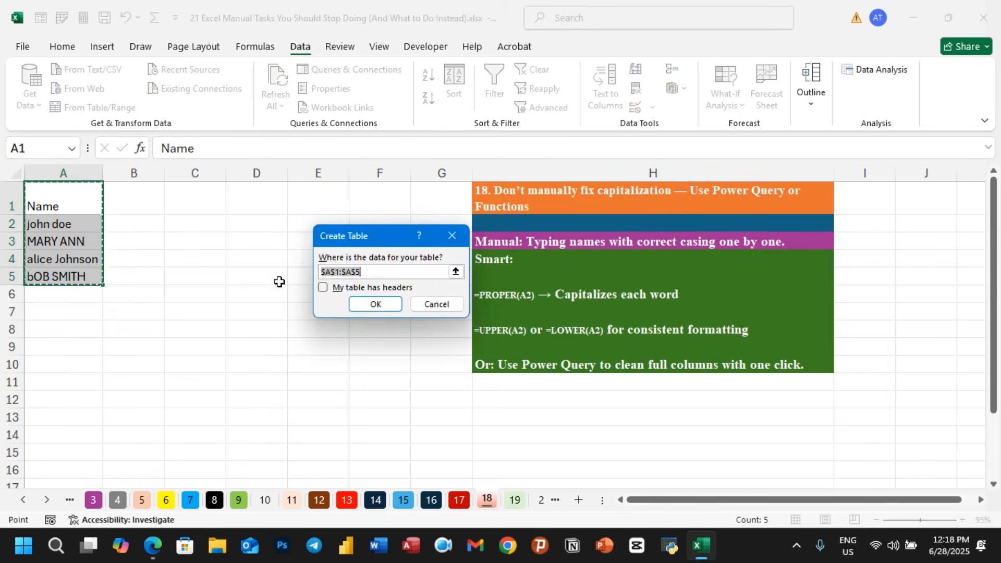
{"action": "left_click", "coordinate": [329, 290]}
{"action": "left_click", "coordinate": [379, 306]}
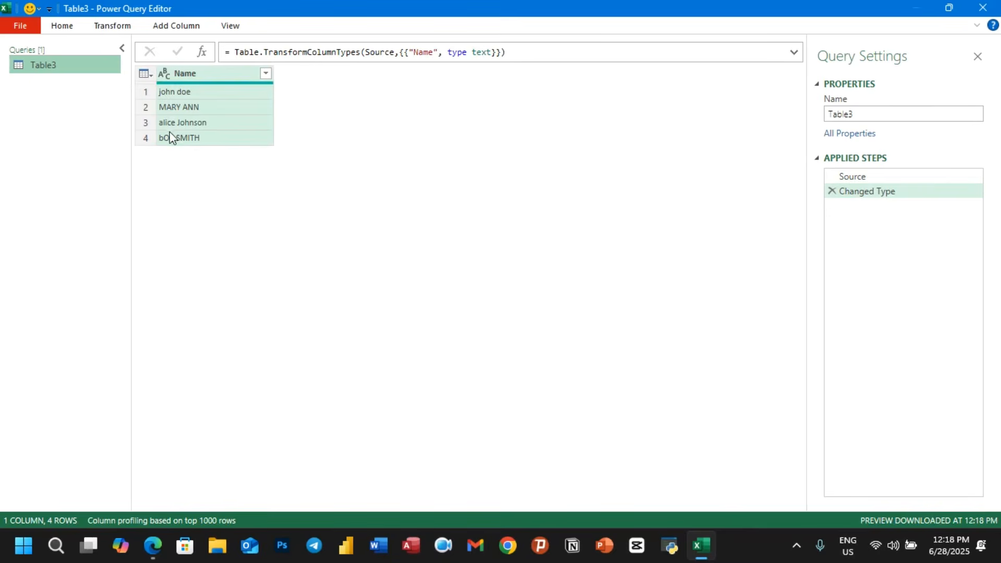
- Capitalize each word in the Name column with Power Query, then close and load the result to the worksheet
{"action": "left_click", "coordinate": [112, 27]}
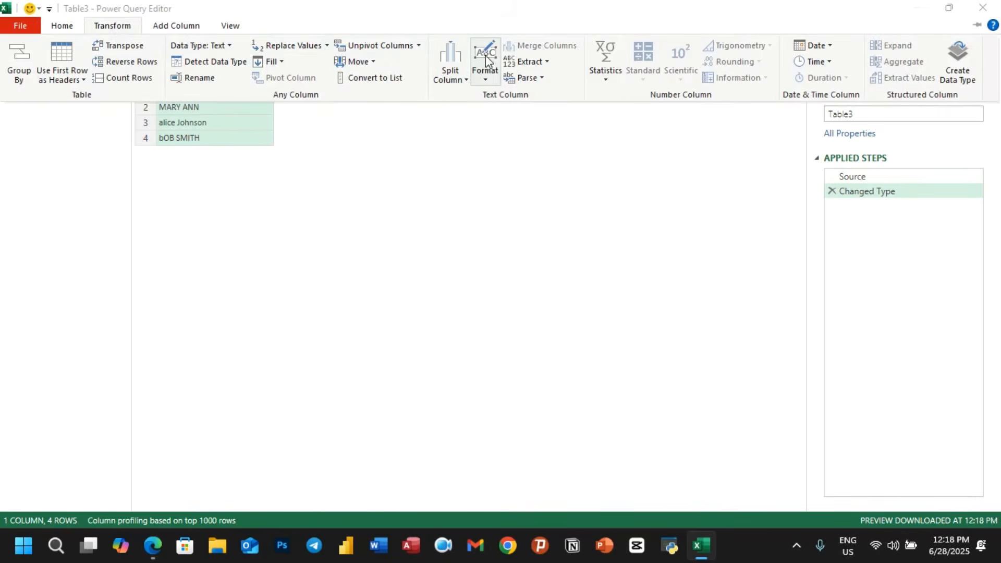
{"action": "left_click", "coordinate": [486, 77]}
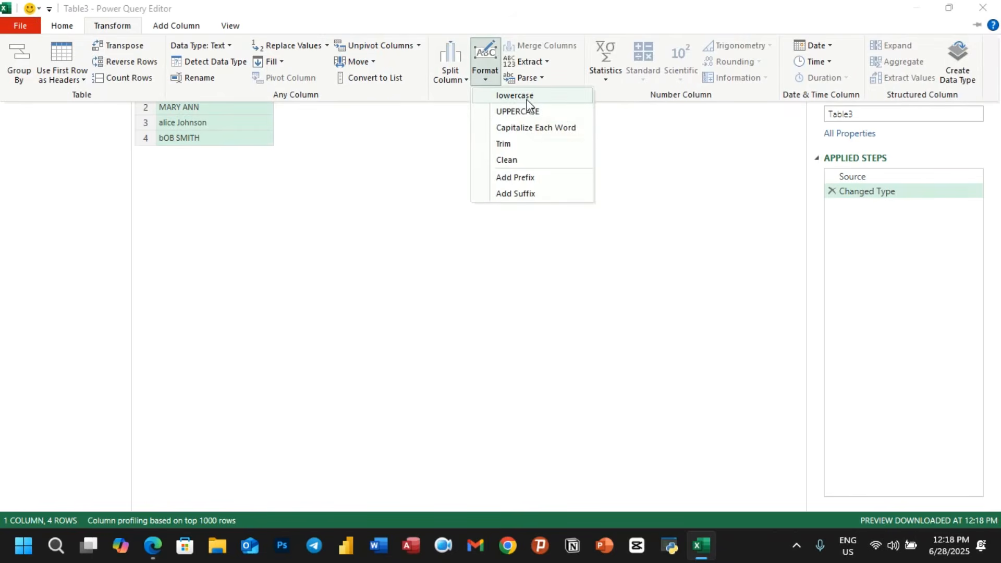
{"action": "left_click", "coordinate": [537, 137]}
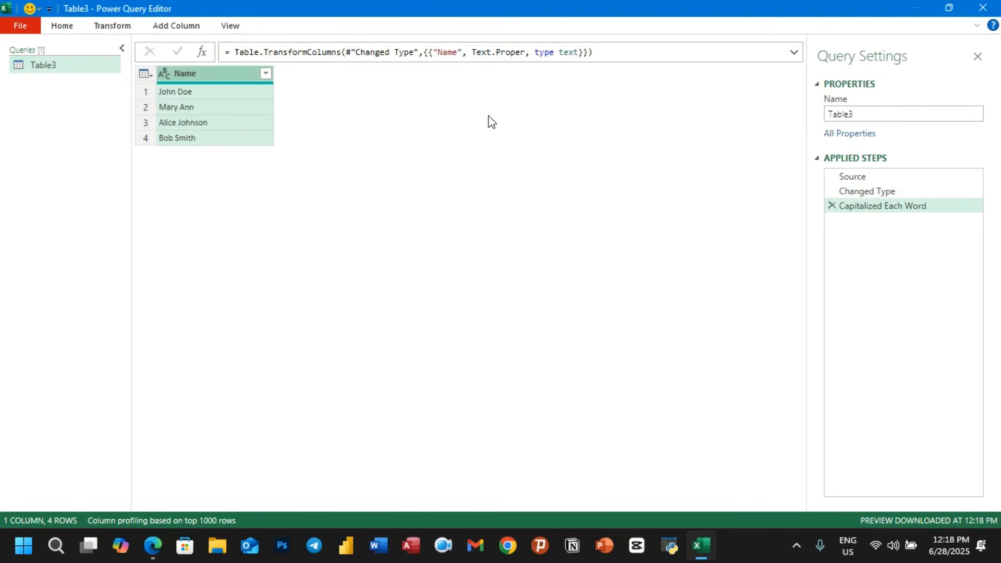
{"action": "left_click", "coordinate": [20, 26]}
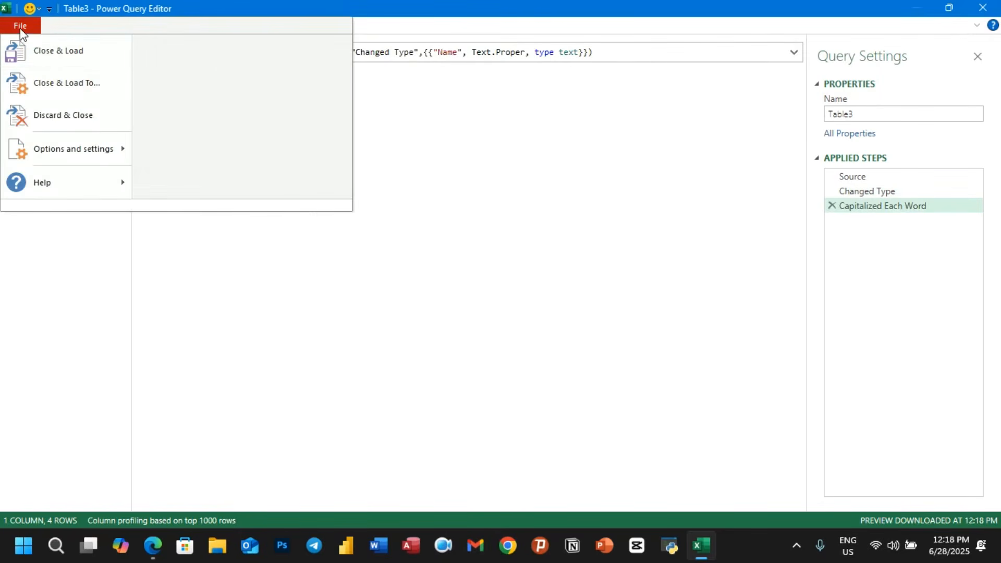
{"action": "left_click", "coordinate": [61, 57]}
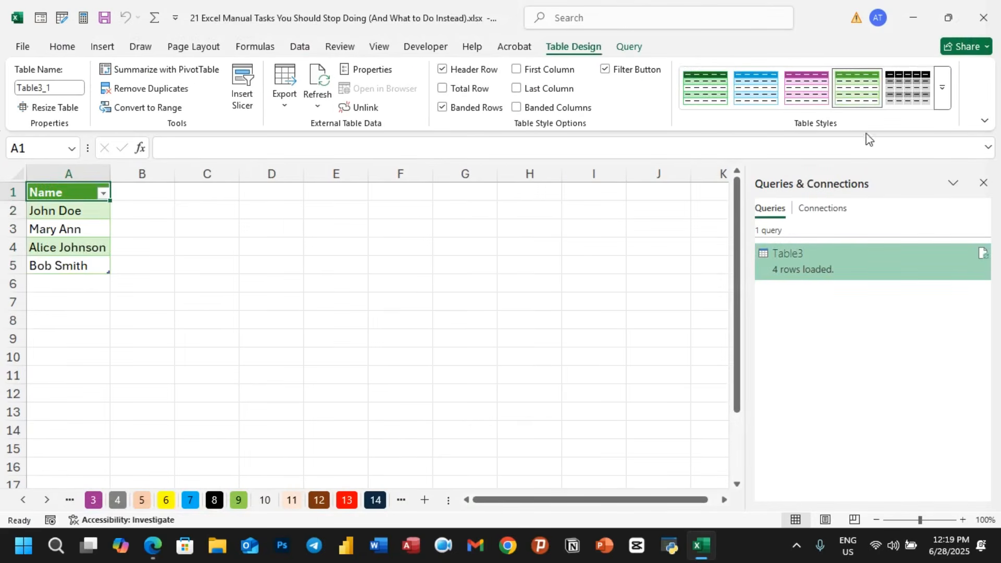
- Apply the plain first Light table style to the loaded table
{"action": "left_click", "coordinate": [943, 88]}
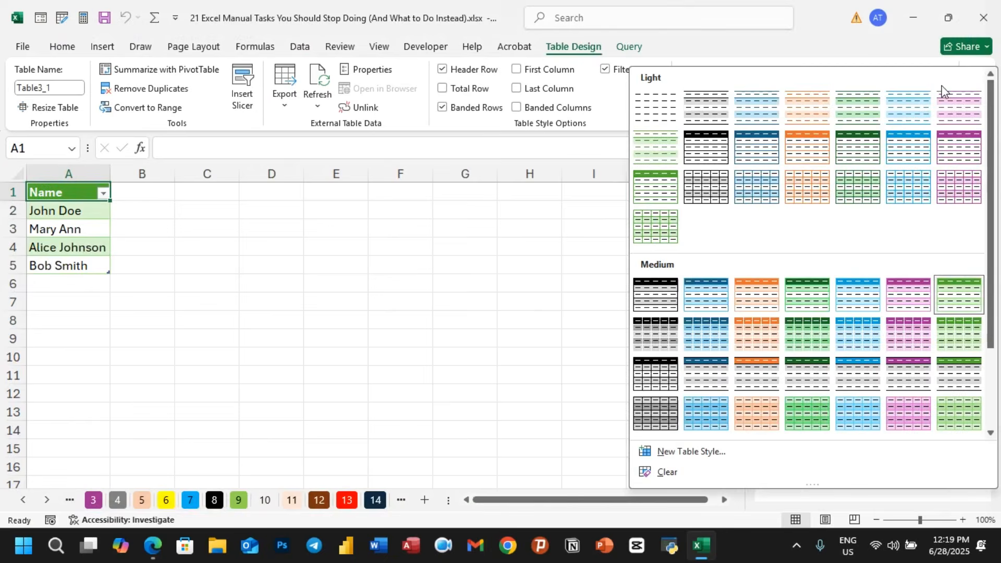
{"action": "left_click", "coordinate": [657, 102]}
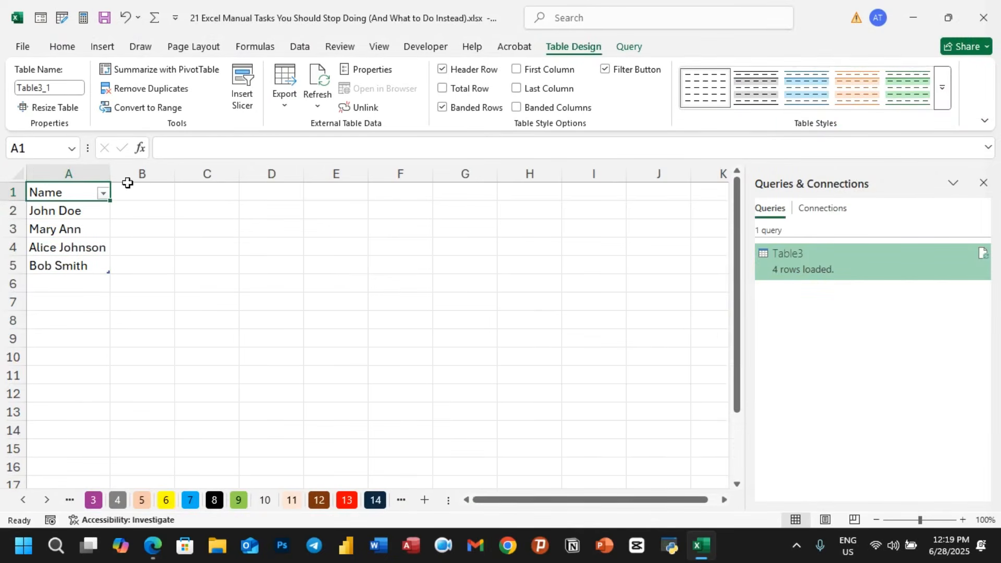
- Close the Queries & Connections pane
{"action": "left_click", "coordinate": [103, 194]}
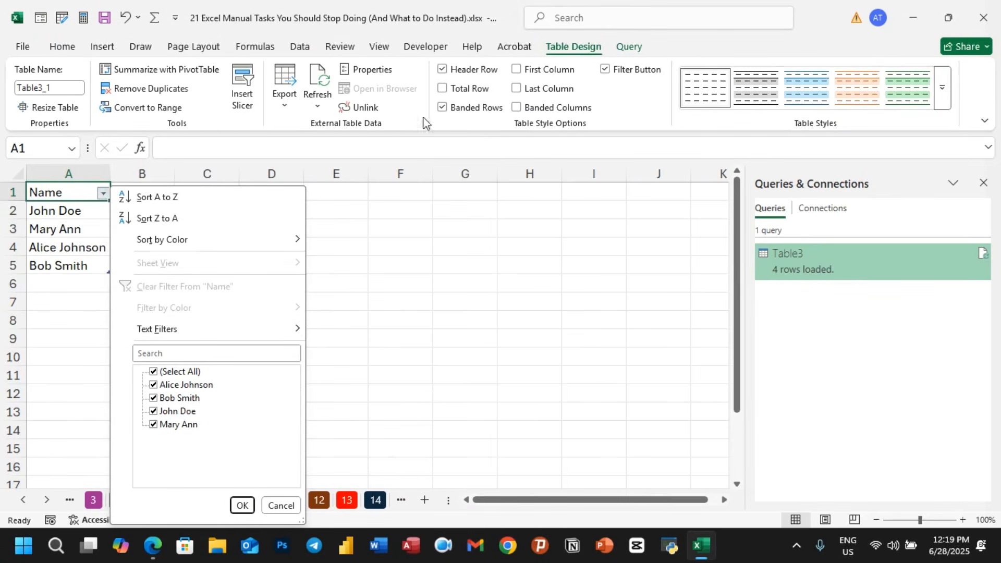
{"action": "left_click", "coordinate": [300, 47]}
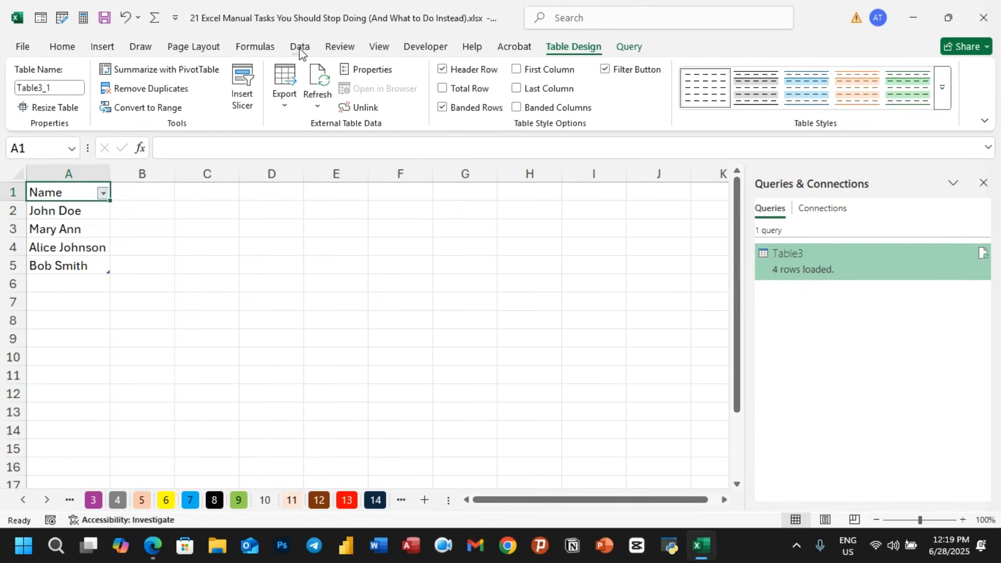
{"action": "left_click", "coordinate": [300, 46]}
{"action": "left_click", "coordinate": [495, 88]}
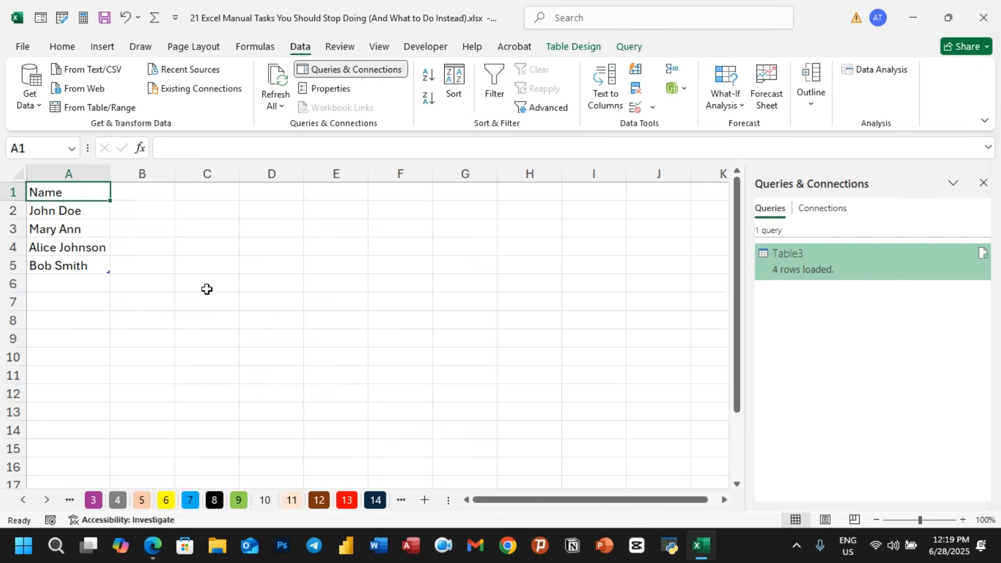
{"action": "left_click", "coordinate": [159, 319]}
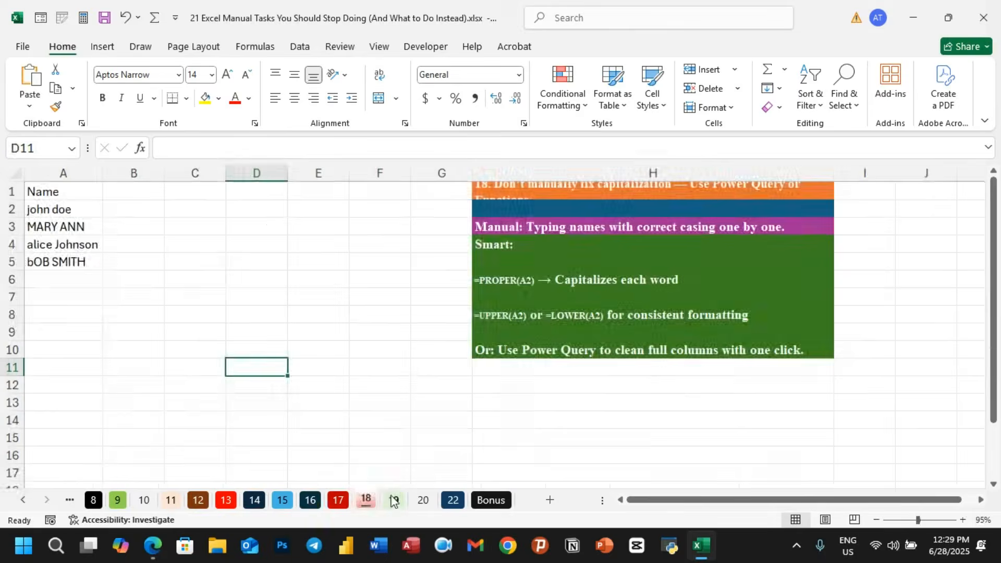
- Open sheet 19 on slicers and pivot charts, briefly viewing the browser window before returning to the workbook
{"action": "left_click", "coordinate": [395, 501]}
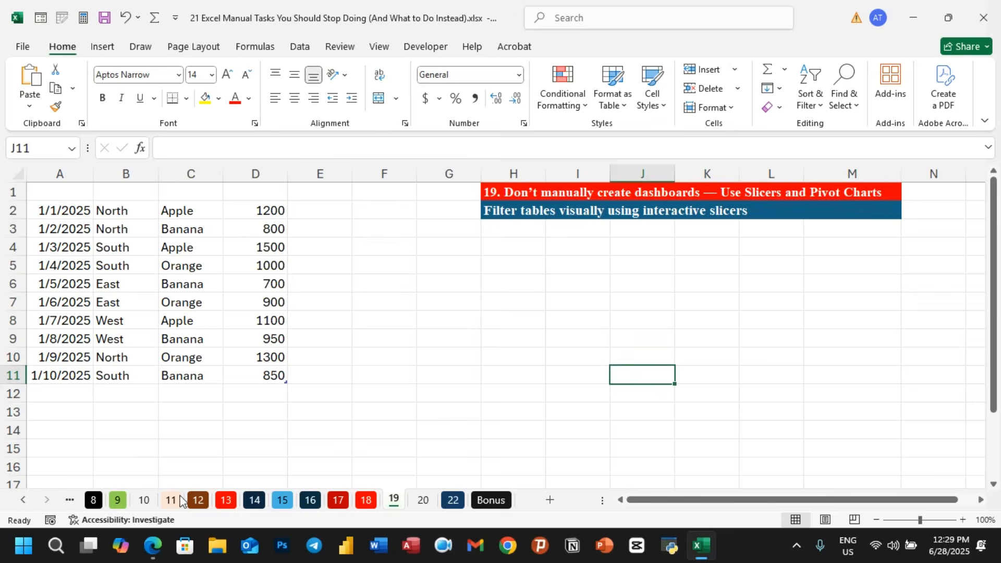
{"action": "left_click", "coordinate": [152, 546]}
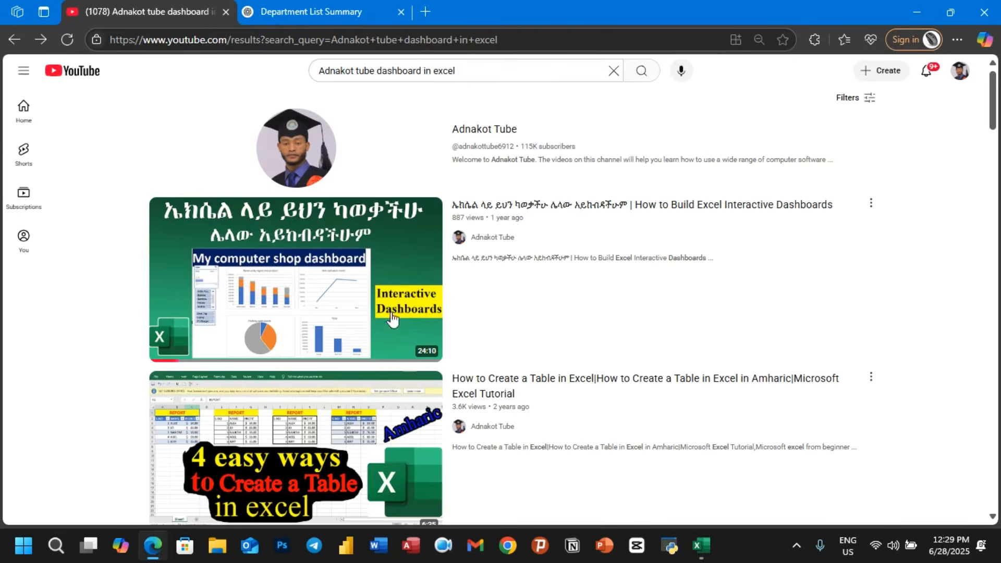
{"action": "mouse_move", "coordinate": [332, 304]}
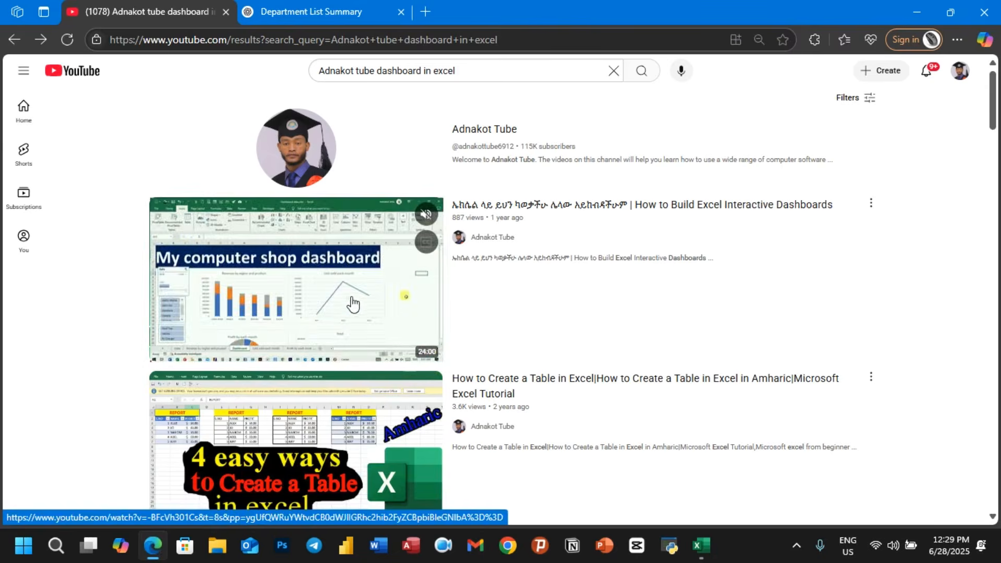
{"action": "left_click", "coordinate": [920, 16]}
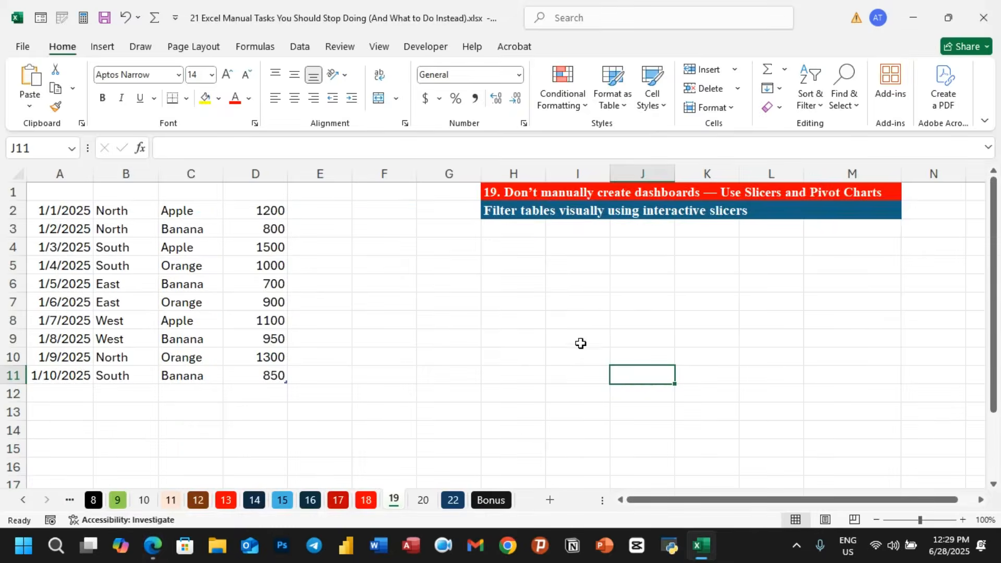
- Open sheet 20 and browse the available templates for a new workbook
{"action": "left_click", "coordinate": [423, 499]}
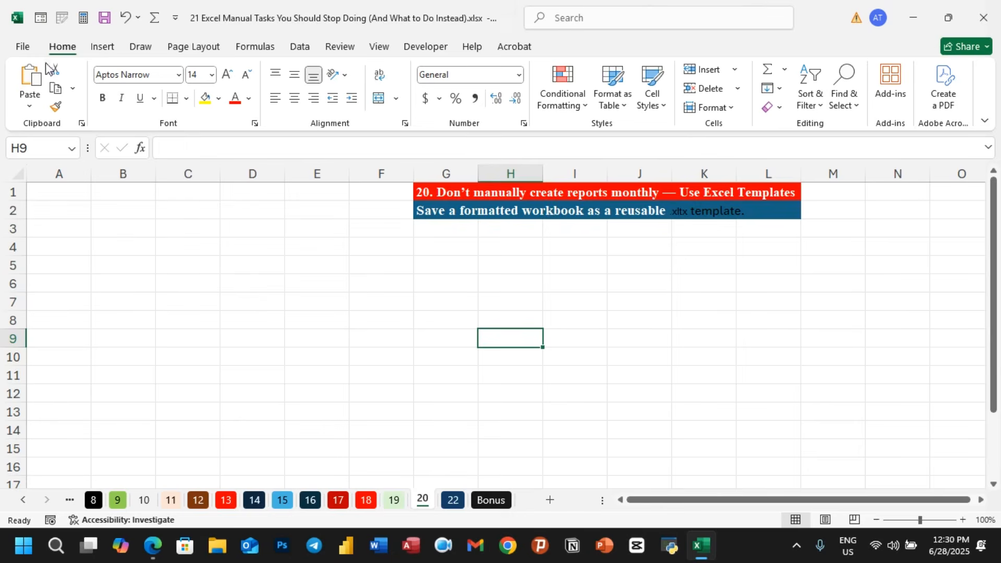
{"action": "left_click", "coordinate": [27, 50]}
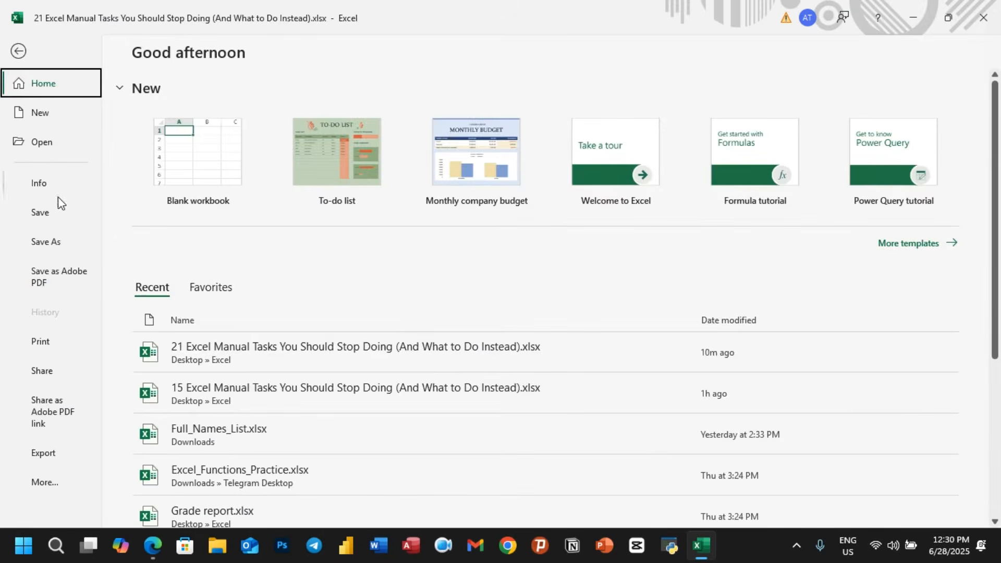
{"action": "left_click", "coordinate": [48, 116]}
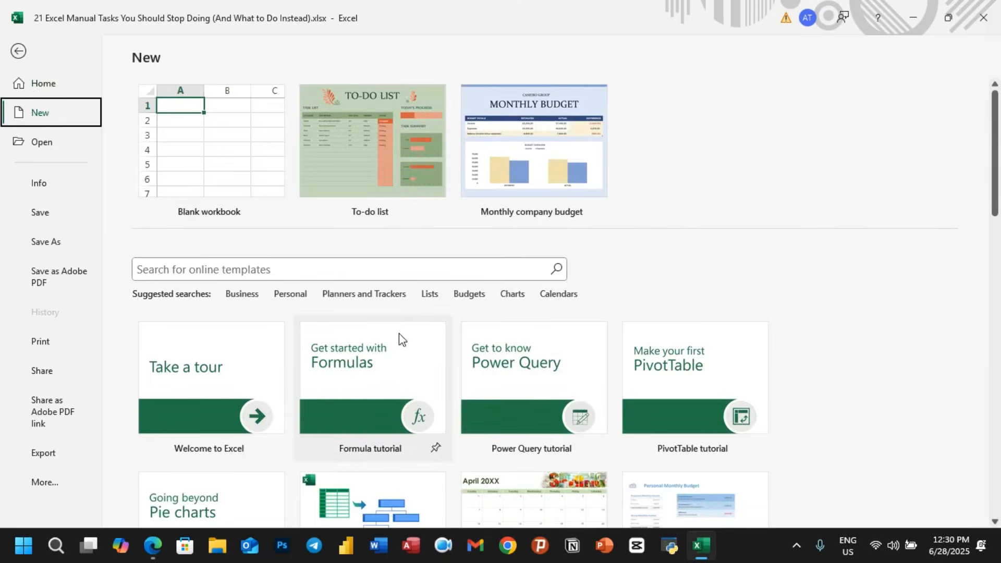
{"action": "scroll", "coordinate": [476, 385], "scroll_direction": "down", "scroll_amount": 2}
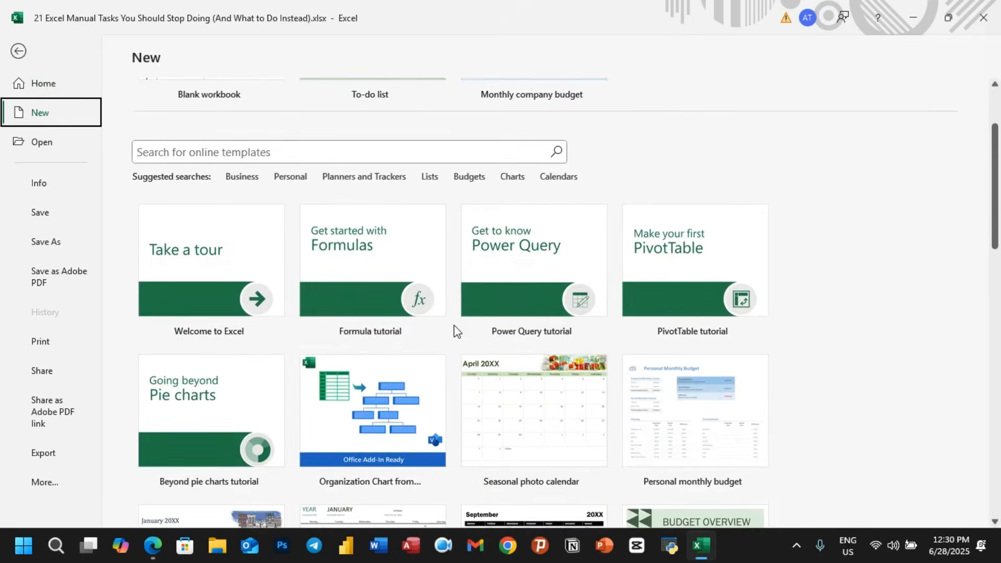
{"action": "scroll", "coordinate": [454, 334], "scroll_direction": "down", "scroll_amount": 2}
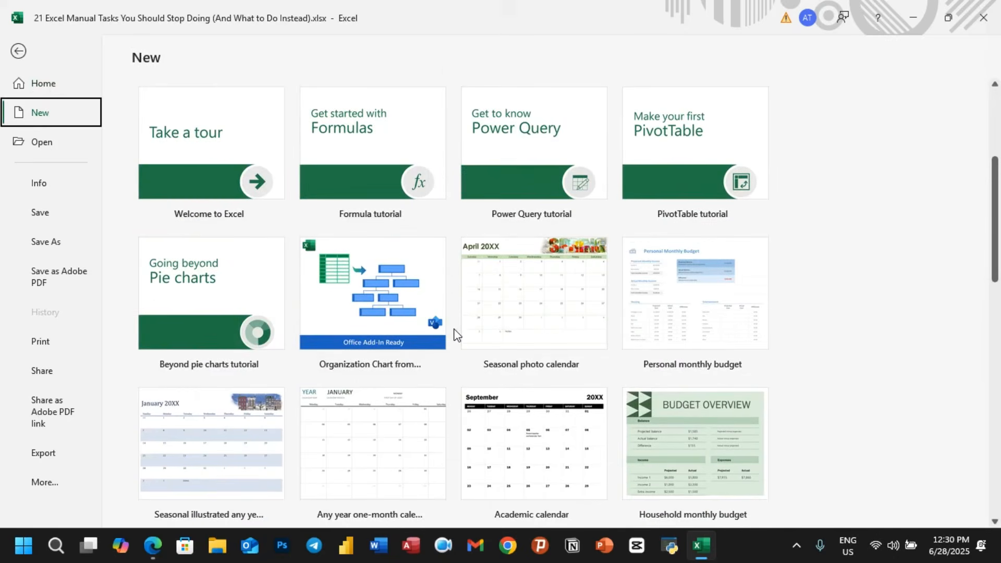
{"action": "left_click", "coordinate": [21, 51]}
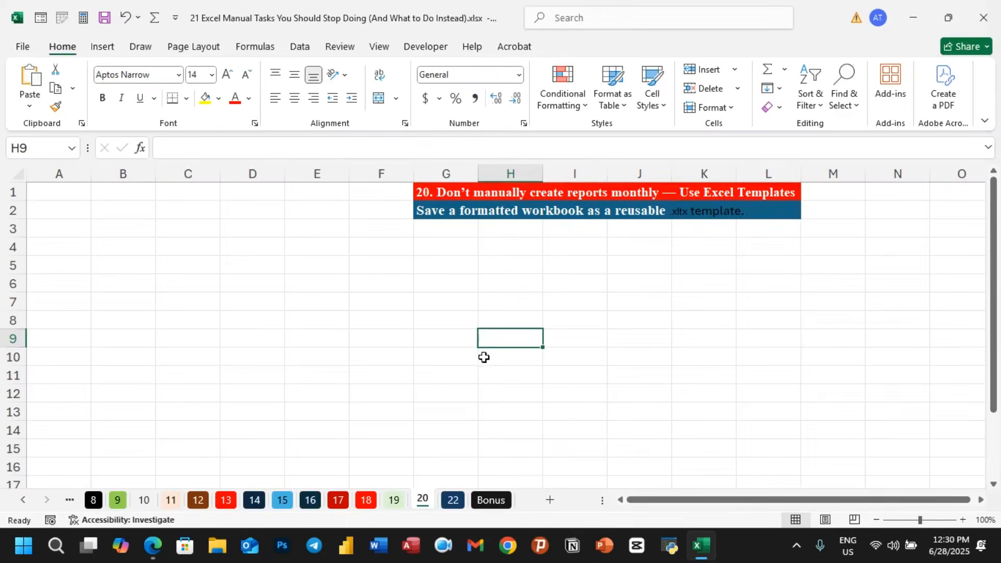
- Create a blank workbook and enter the headers Name in A1 and Age in B1
{"action": "left_click", "coordinate": [25, 44]}
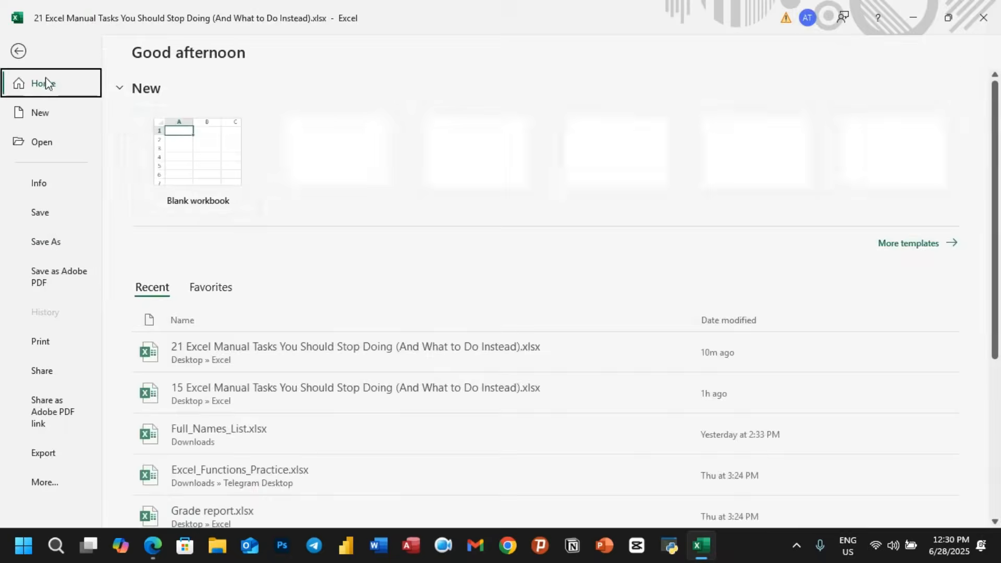
{"action": "left_click", "coordinate": [179, 130]}
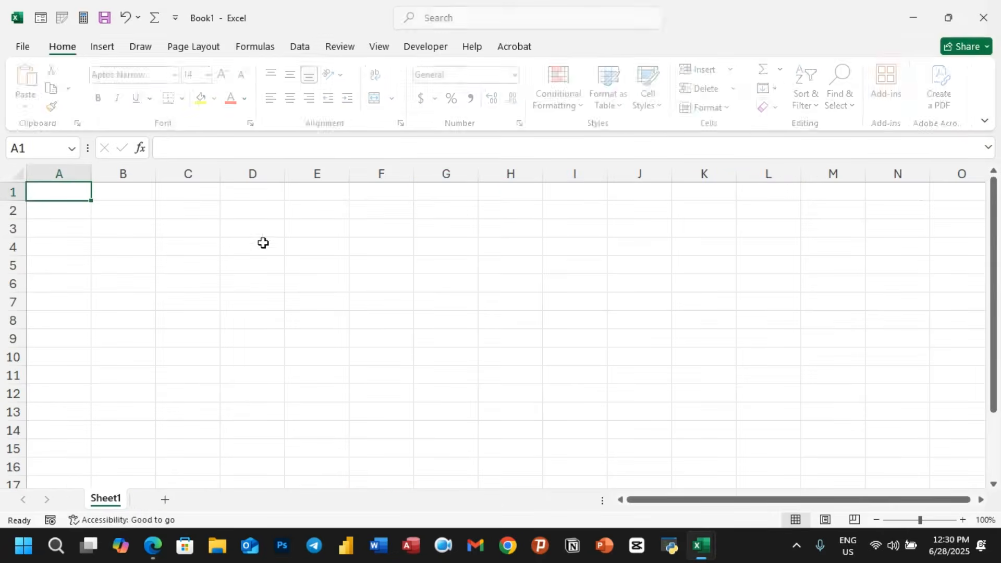
{"action": "type", "text": "Na"}
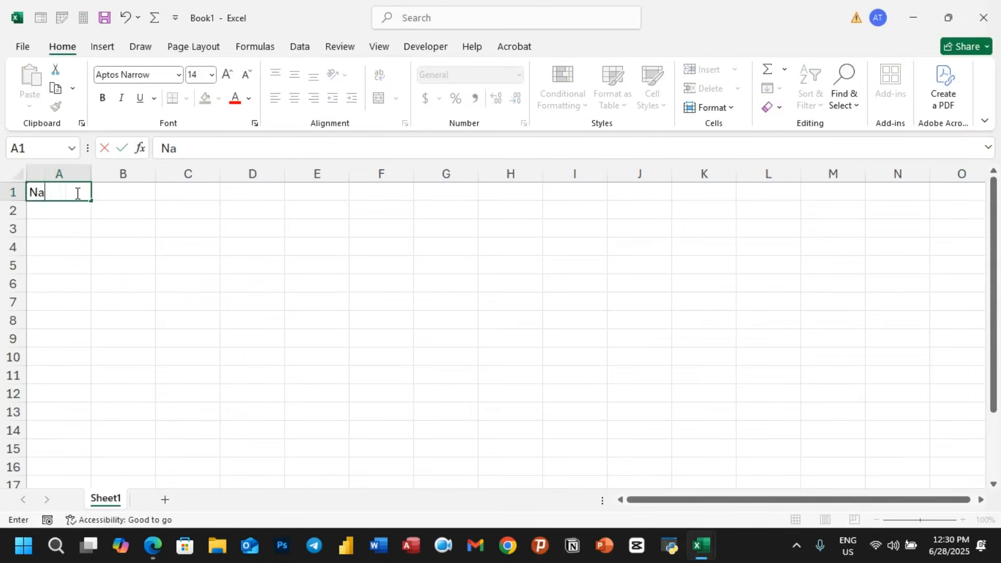
{"action": "type", "text": "me"}
{"action": "left_click", "coordinate": [114, 190]}
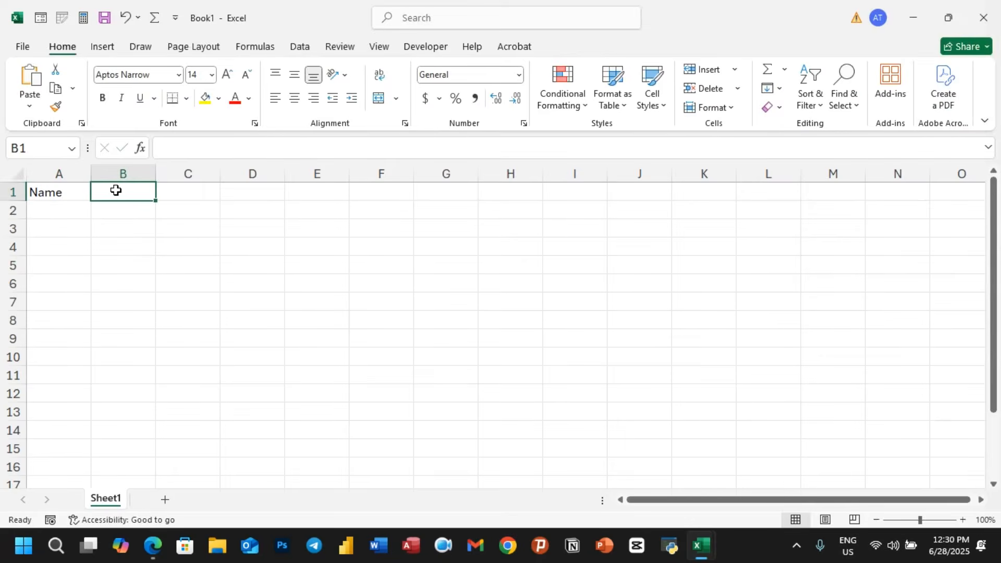
{"action": "type", "text": "Age"}
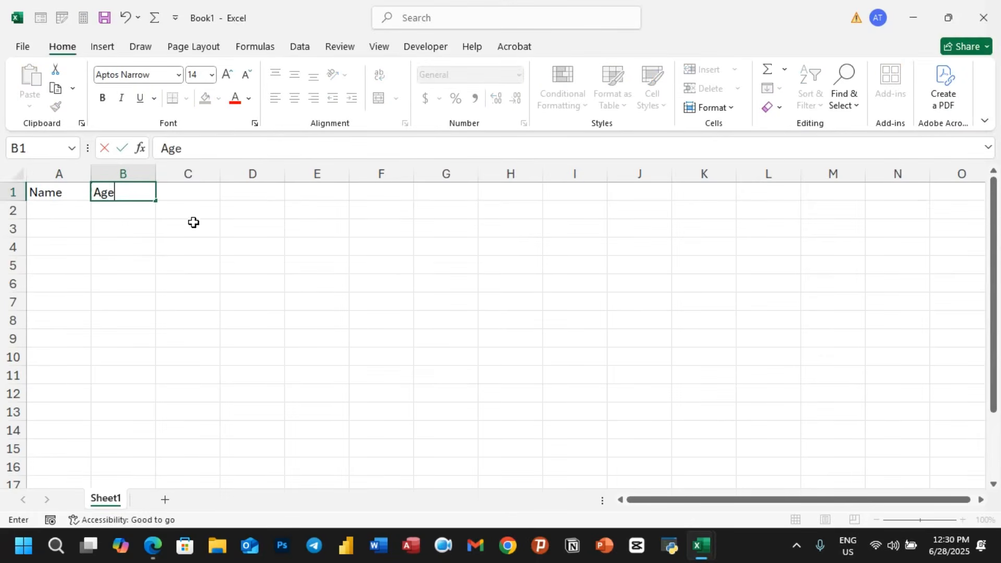
{"action": "left_click", "coordinate": [192, 222]}
- Fill the range A1:H3 with yellow
{"action": "left_click_drag", "start_coordinate": [65, 192], "coordinate": [522, 230]}
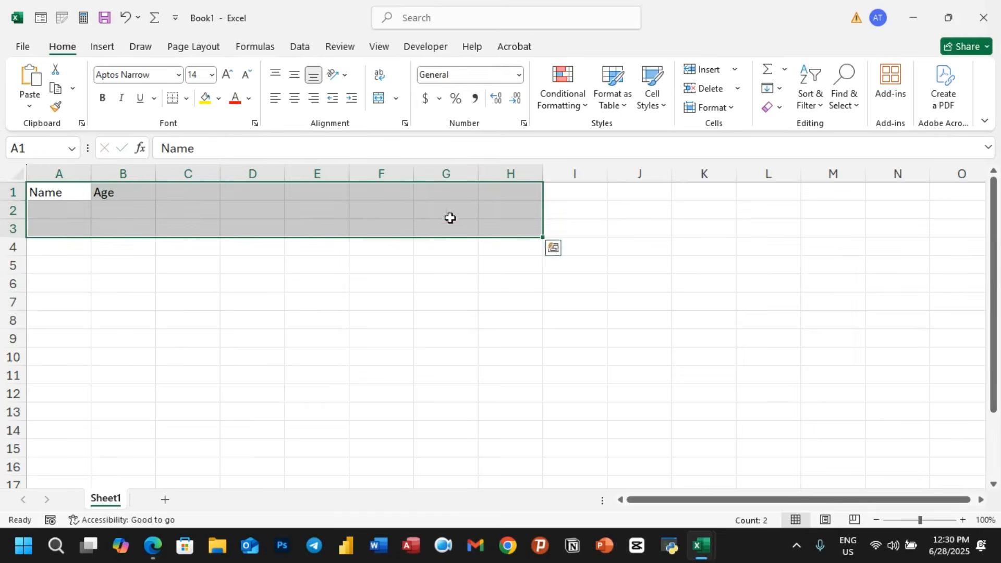
{"action": "left_click", "coordinate": [208, 104]}
{"action": "left_click", "coordinate": [325, 267]}
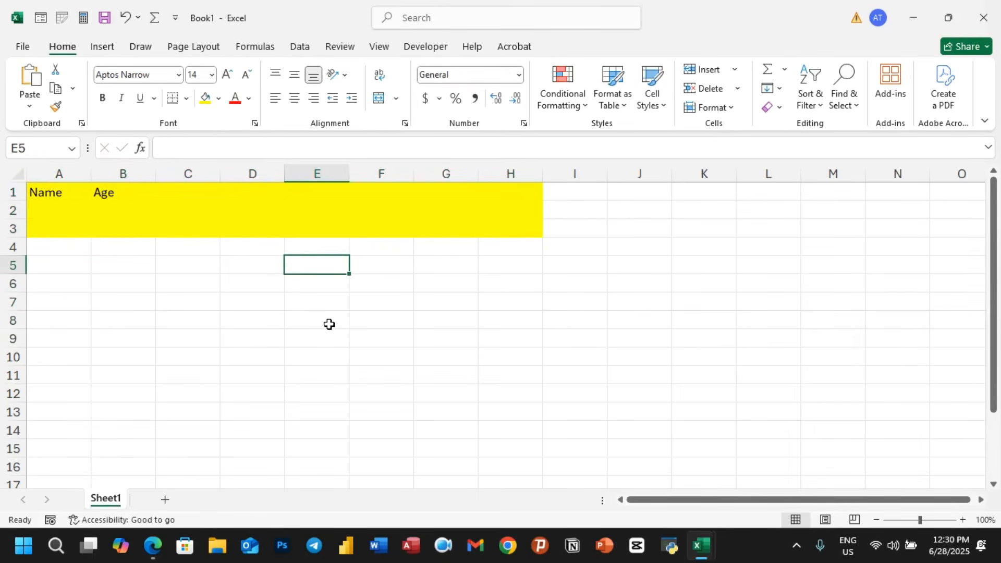
- Save the workbook as an Excel Template (*.xltx) named My
{"action": "left_click", "coordinate": [32, 51]}
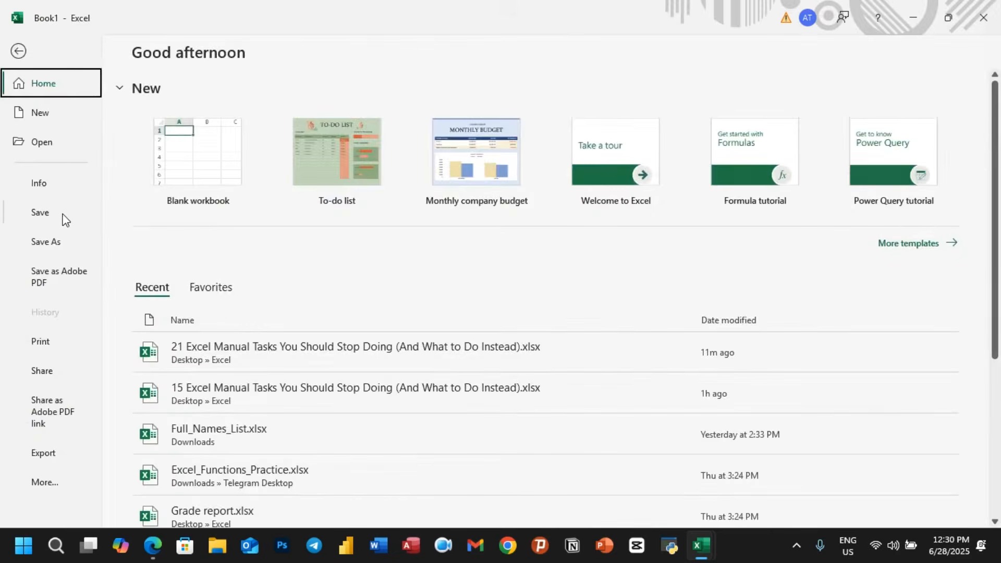
{"action": "left_click", "coordinate": [48, 243]}
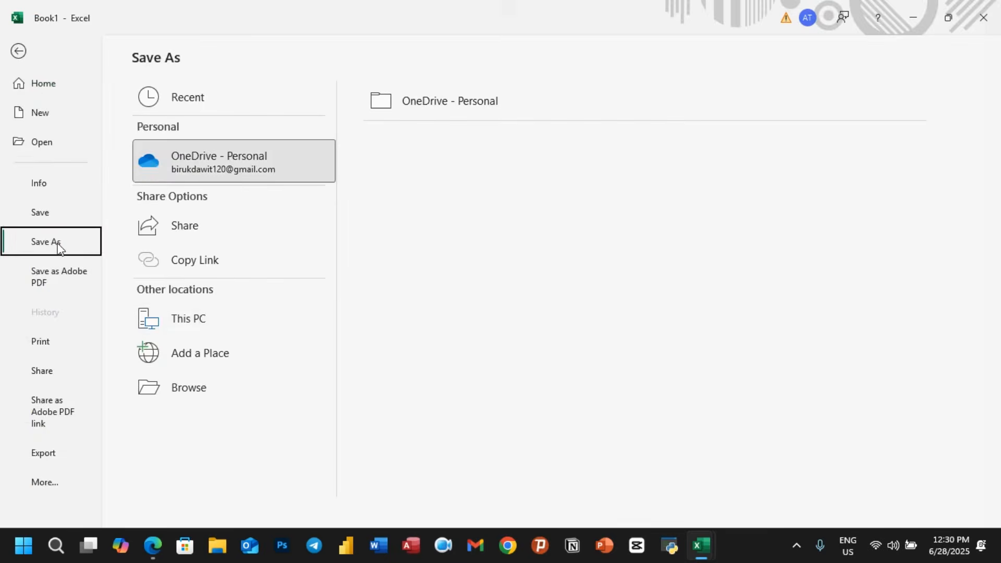
{"action": "left_click", "coordinate": [201, 317]}
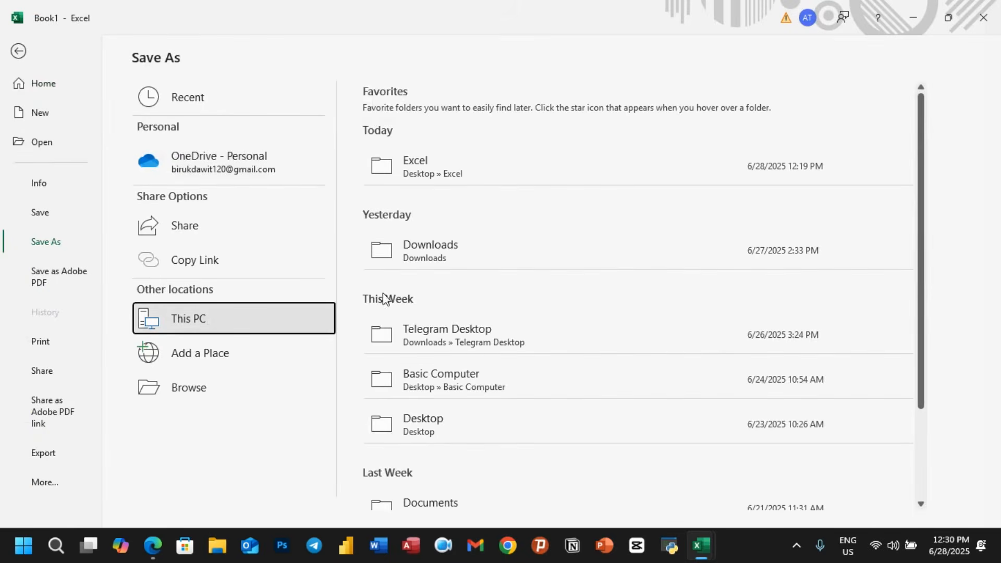
{"action": "left_click", "coordinate": [421, 174]}
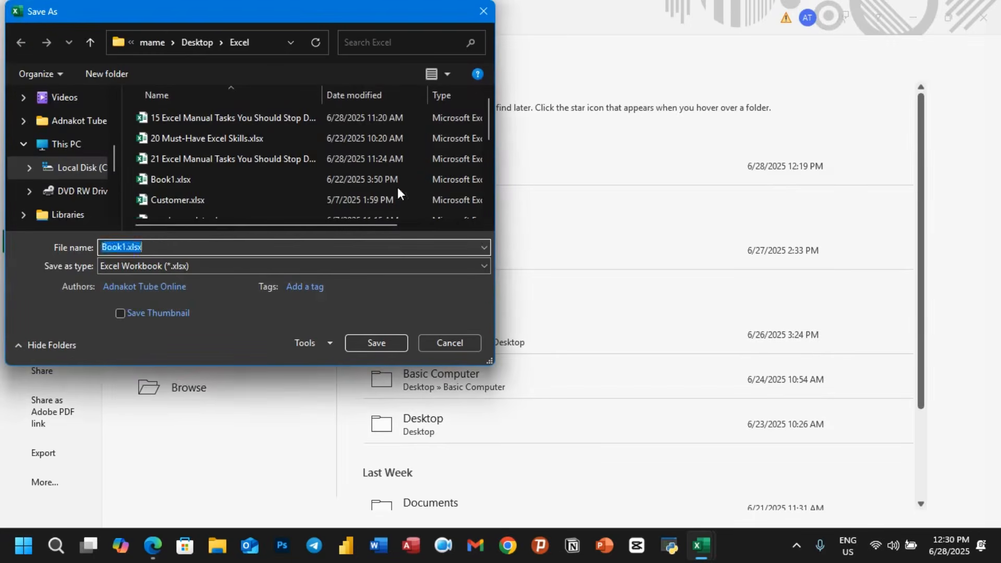
{"action": "type", "text": "My"}
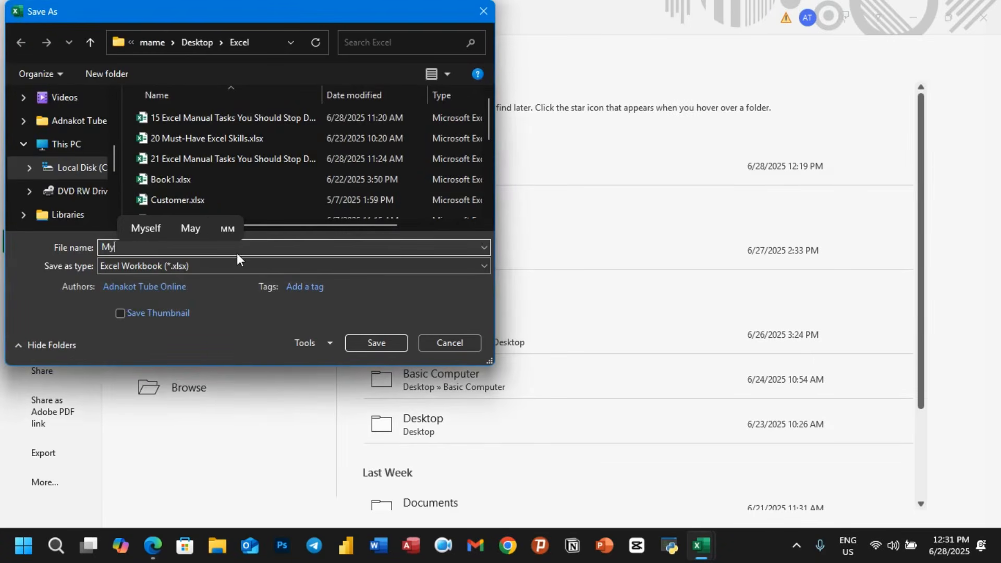
{"action": "left_click", "coordinate": [194, 268]}
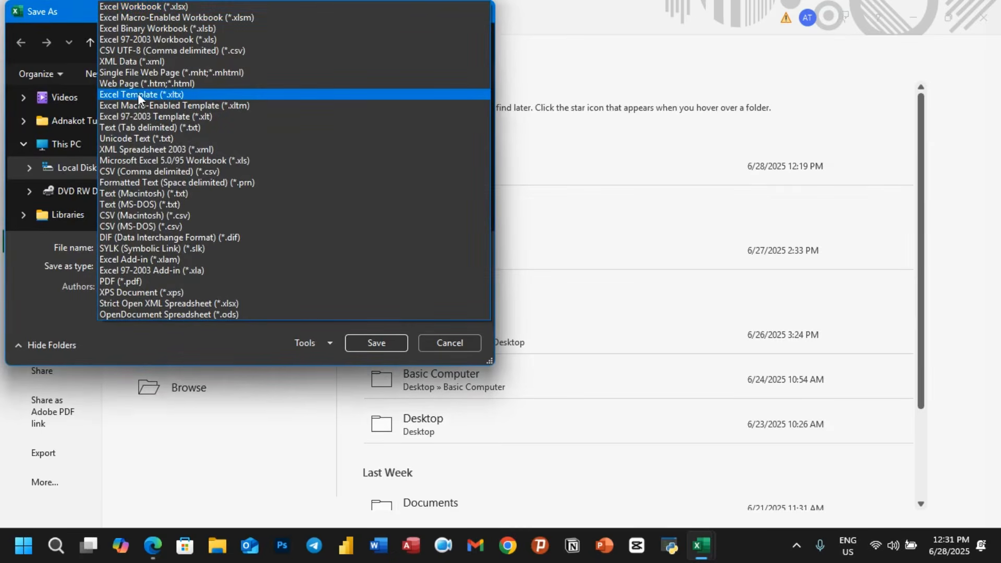
{"action": "left_click", "coordinate": [155, 94]}
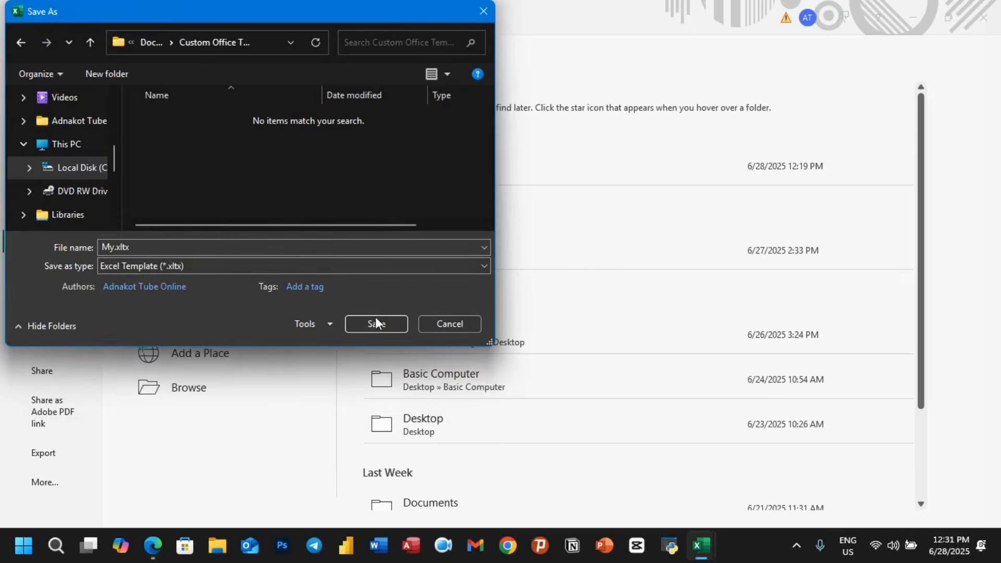
{"action": "left_click", "coordinate": [373, 326]}
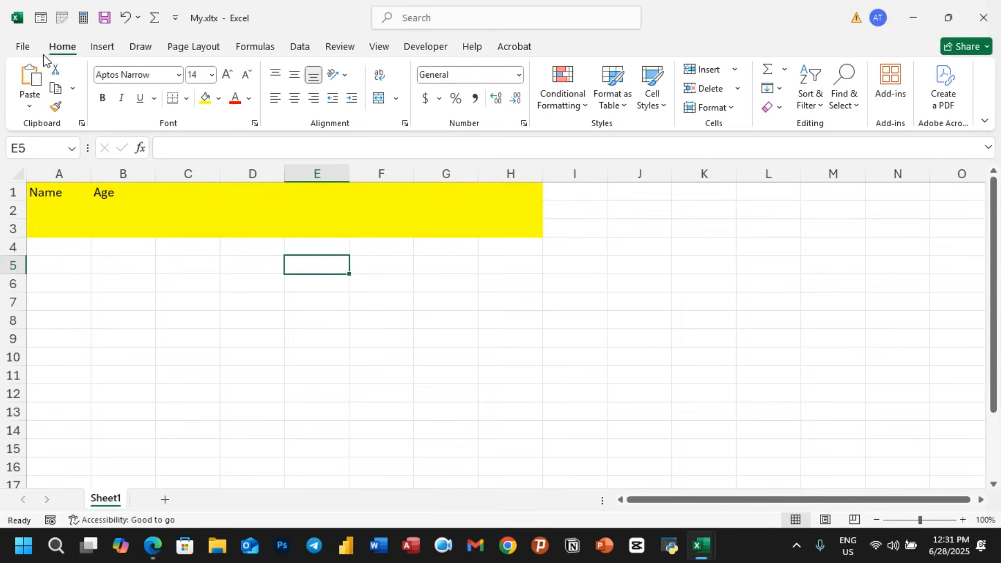
- Browse the Personal templates on the New page to find the My template
{"action": "left_click", "coordinate": [24, 47]}
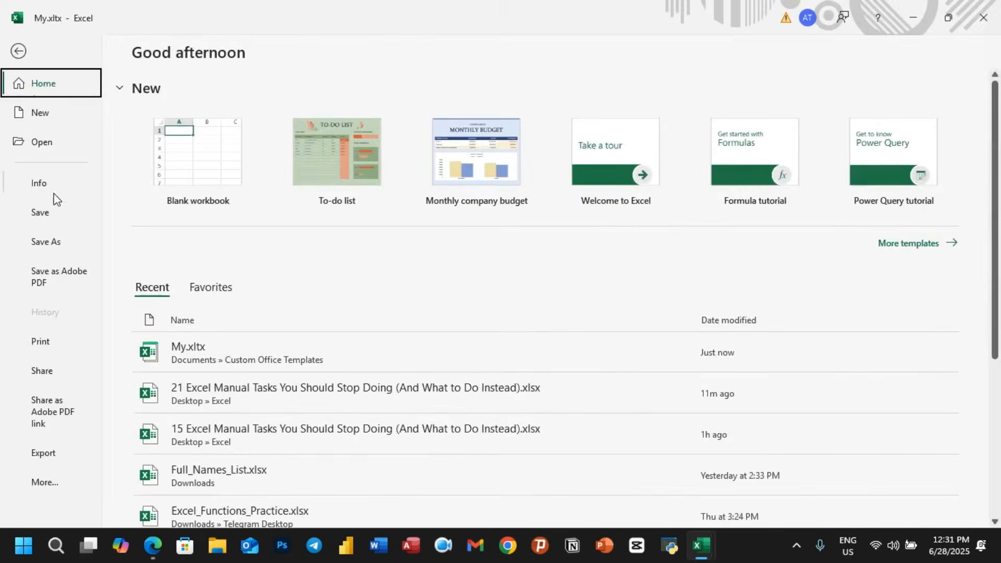
{"action": "left_click", "coordinate": [47, 113]}
{"action": "left_click", "coordinate": [57, 88]}
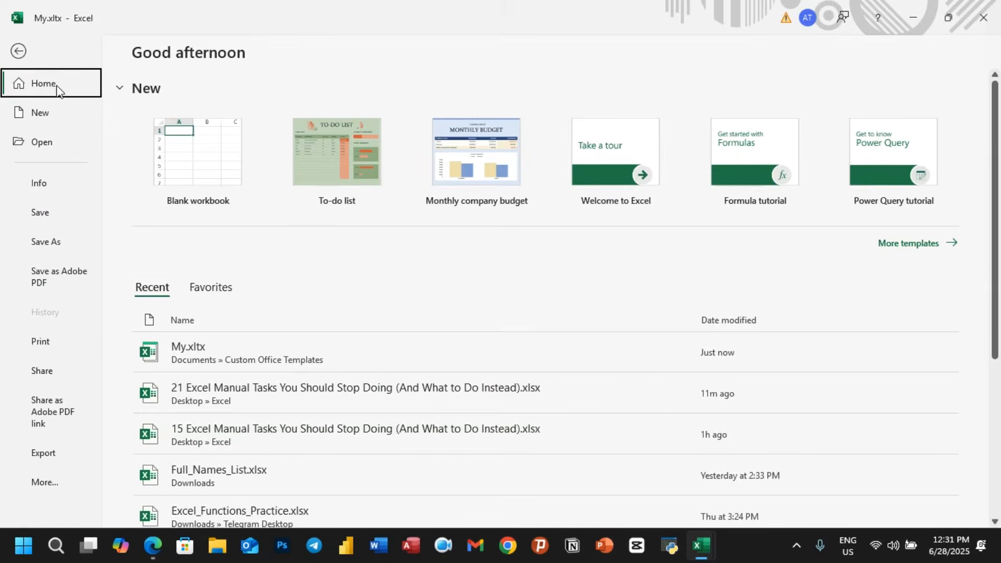
{"action": "left_click", "coordinate": [929, 248]}
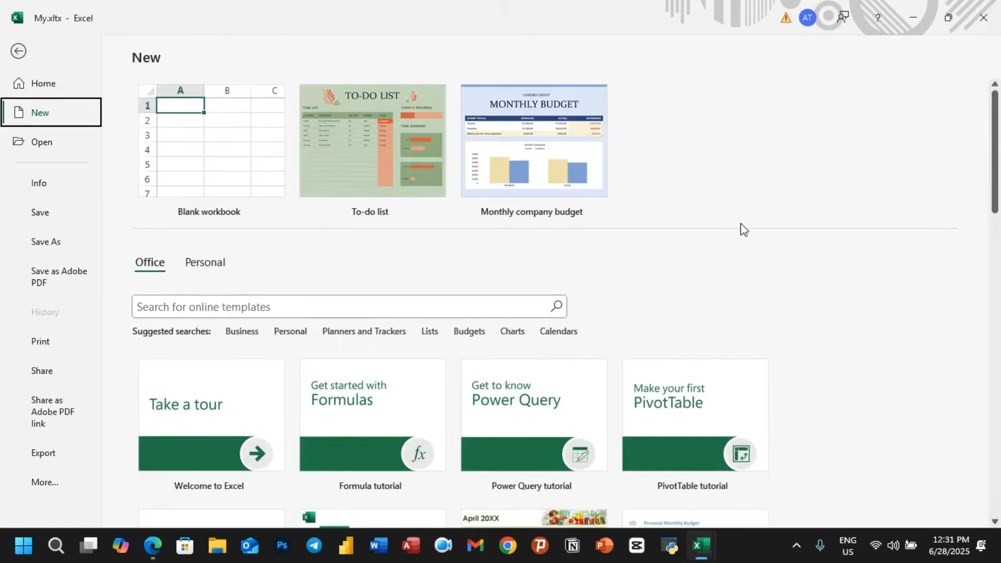
{"action": "left_click", "coordinate": [216, 268]}
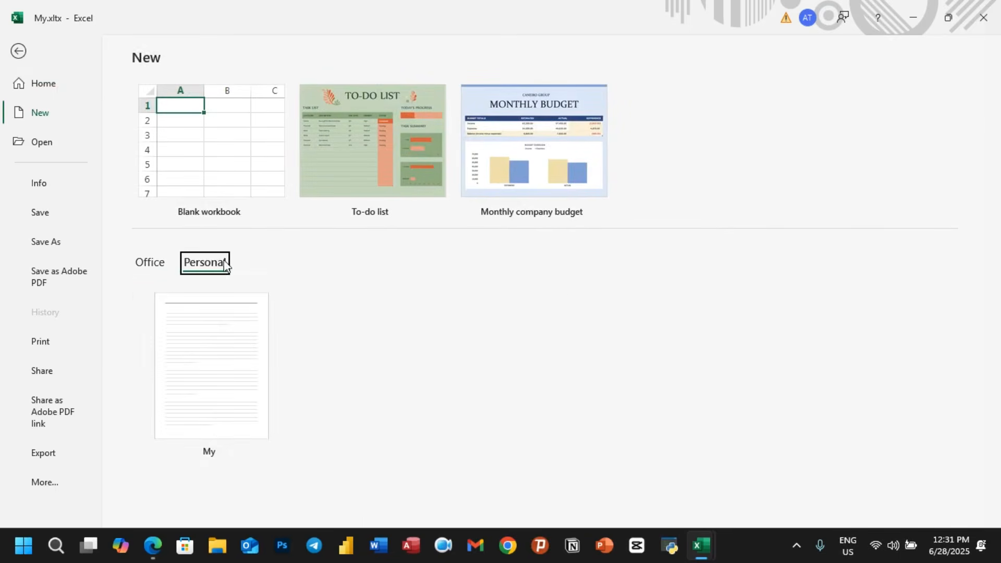
{"action": "left_click", "coordinate": [261, 372]}
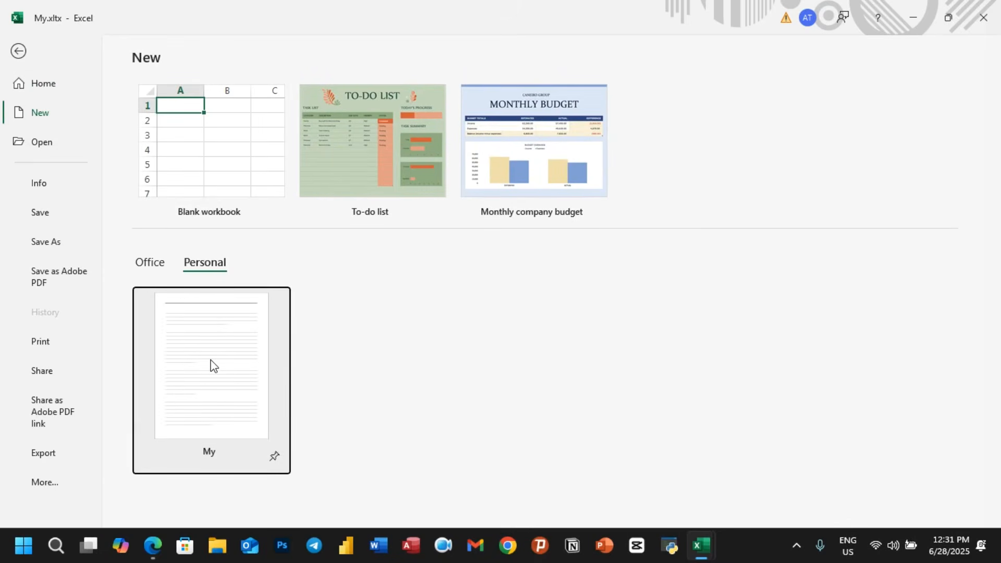
- Return to the template workbook and close it
{"action": "left_click", "coordinate": [19, 51]}
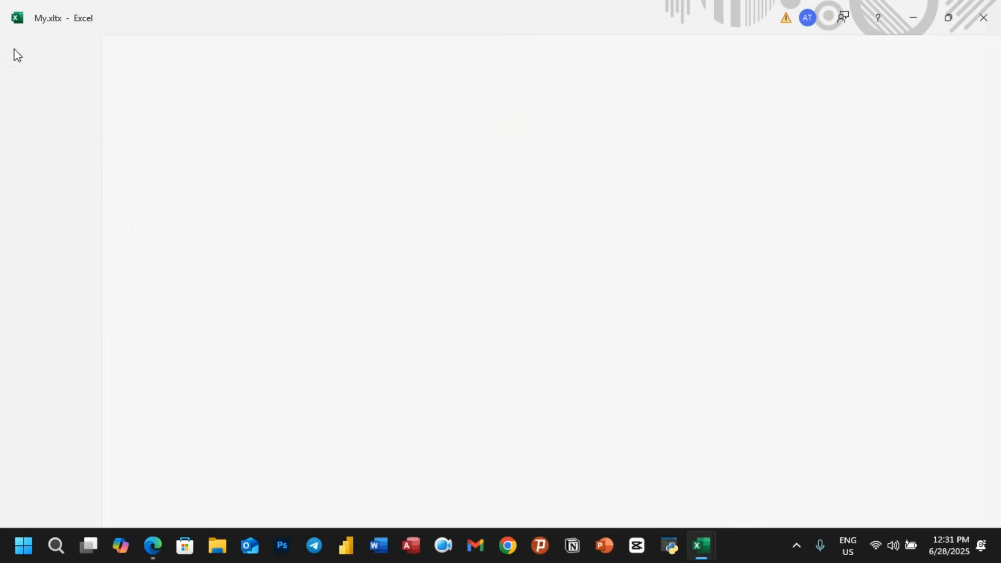
{"action": "left_click", "coordinate": [228, 284]}
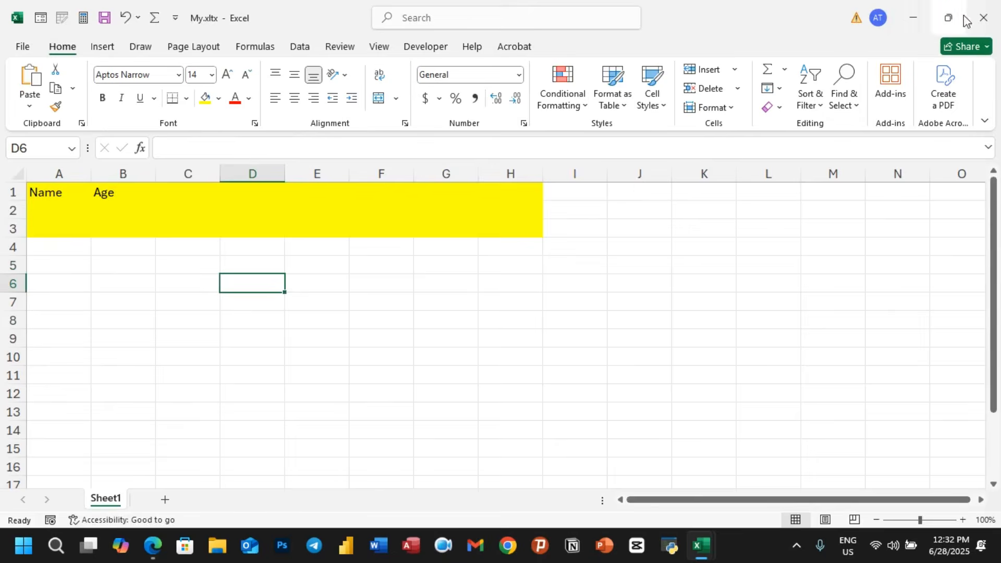
{"action": "left_click", "coordinate": [983, 17]}
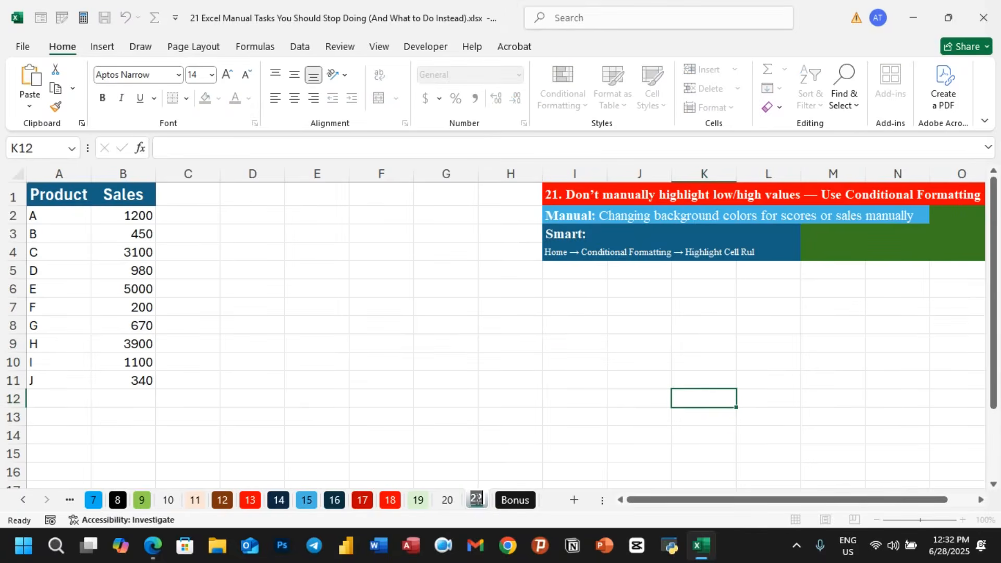
- On sheet 21, add a Greater Than highlight rule to the Sales values B2:B11 with the value 1000
{"action": "left_click", "coordinate": [483, 458]}
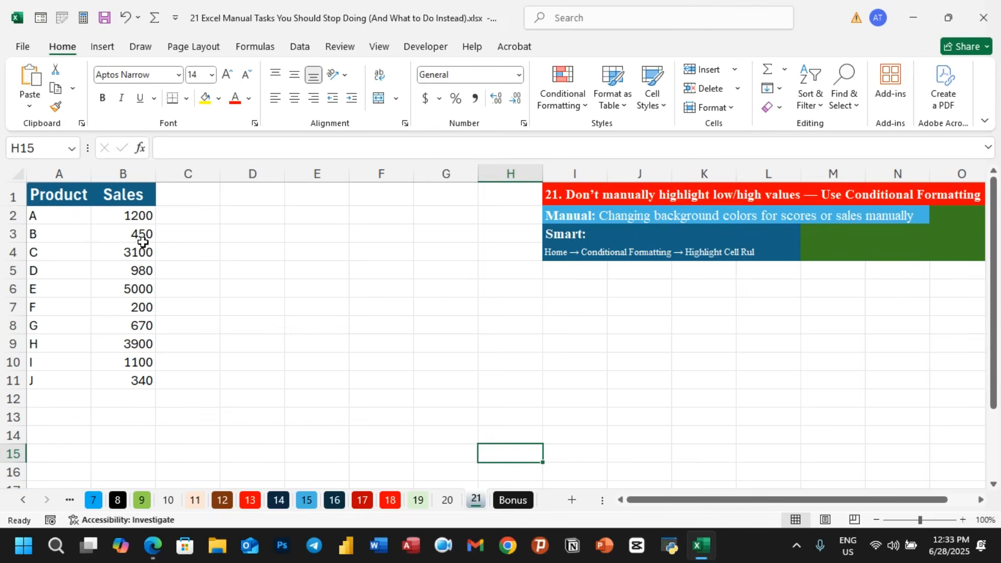
{"action": "left_click", "coordinate": [132, 215]}
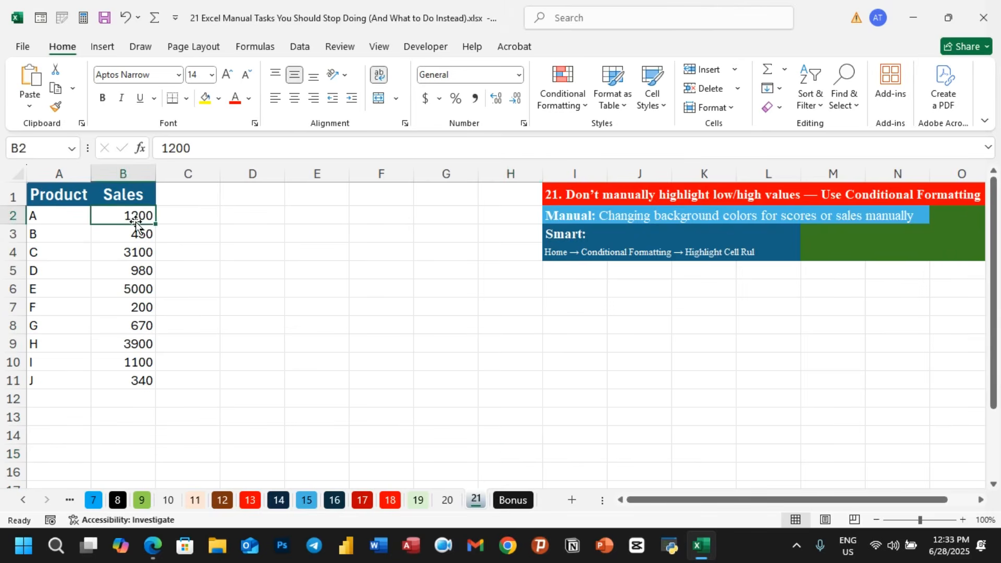
{"action": "left_click", "coordinate": [139, 269]}
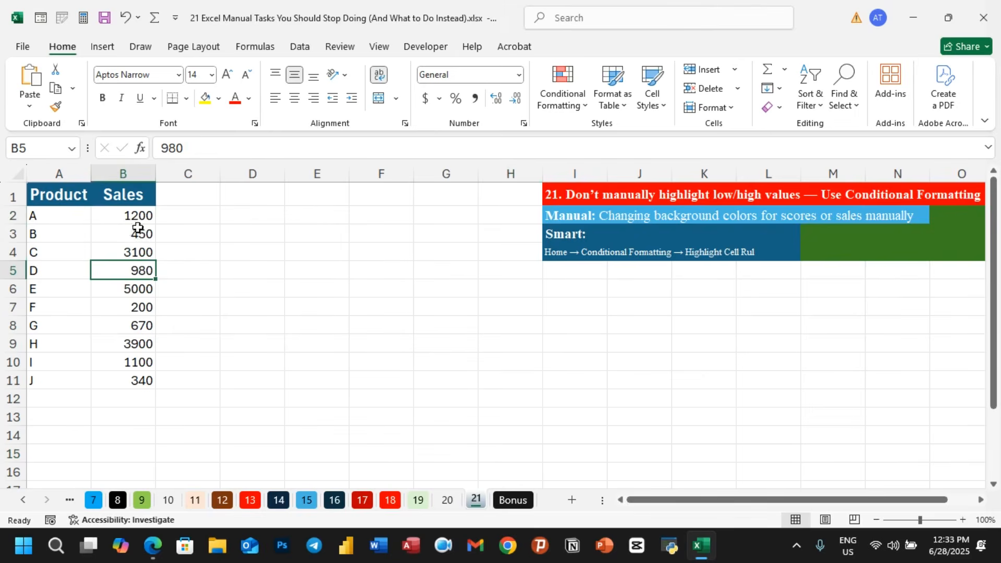
{"action": "left_click_drag", "start_coordinate": [137, 219], "coordinate": [120, 376]}
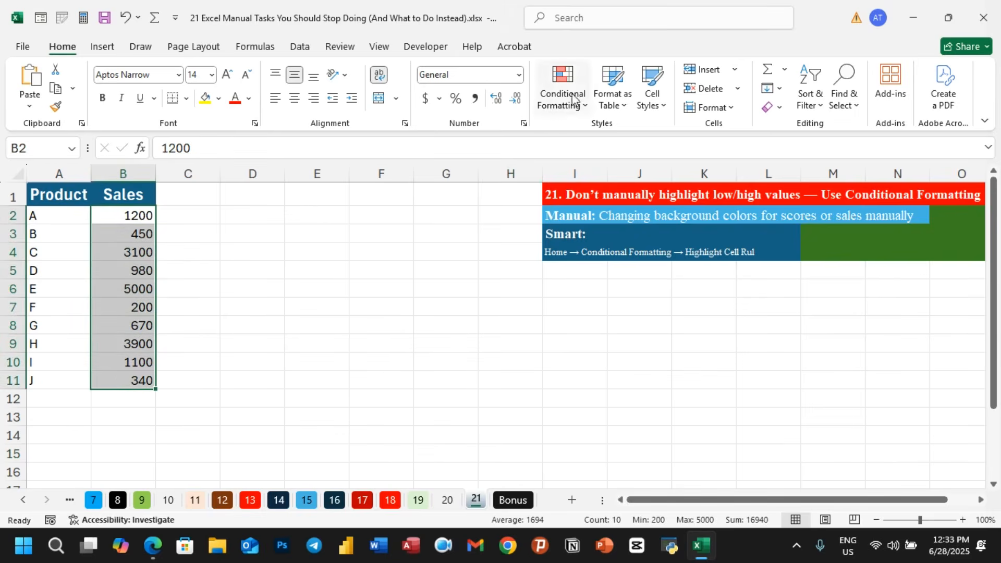
{"action": "left_click", "coordinate": [581, 107]}
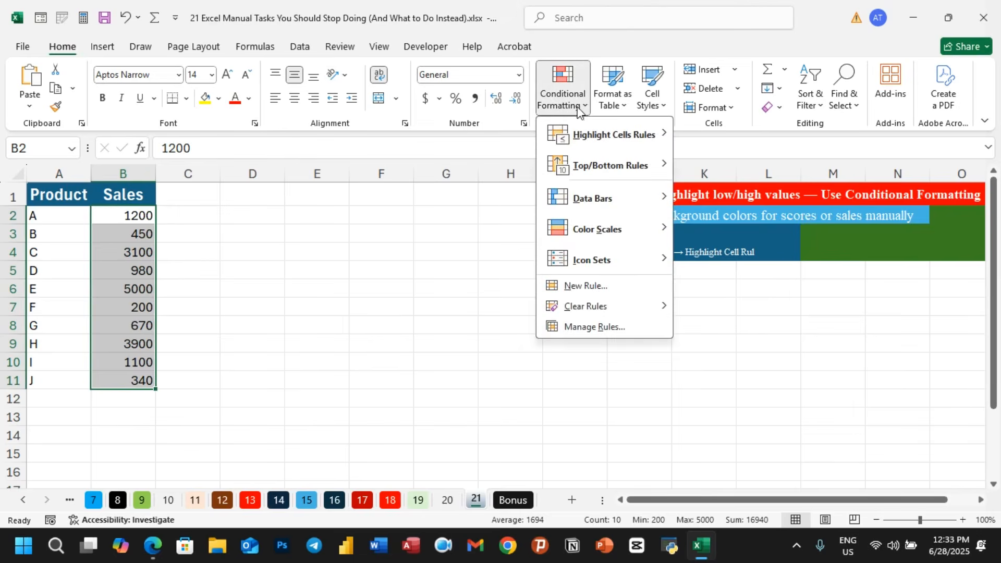
{"action": "mouse_move", "coordinate": [591, 136]}
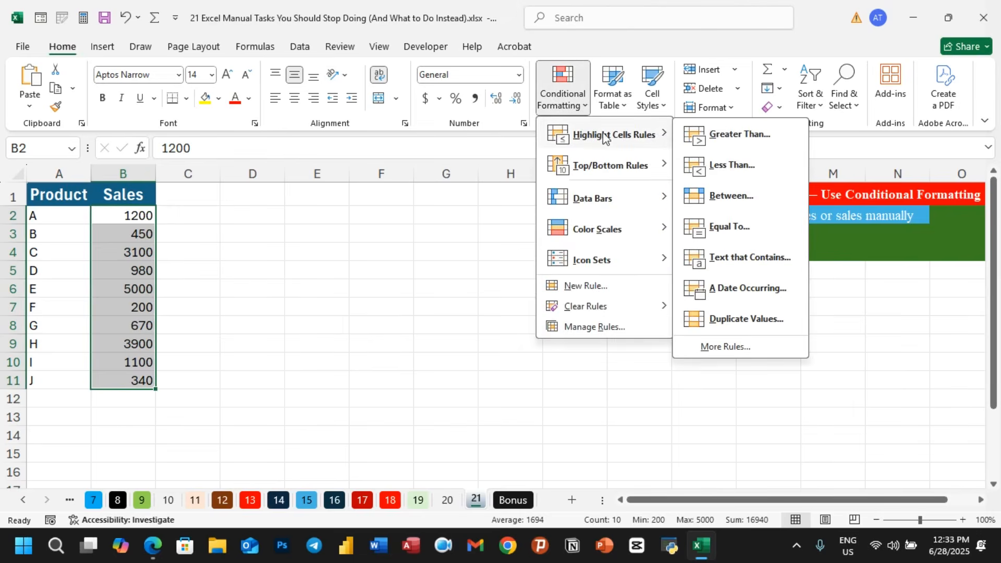
{"action": "left_click", "coordinate": [740, 135]}
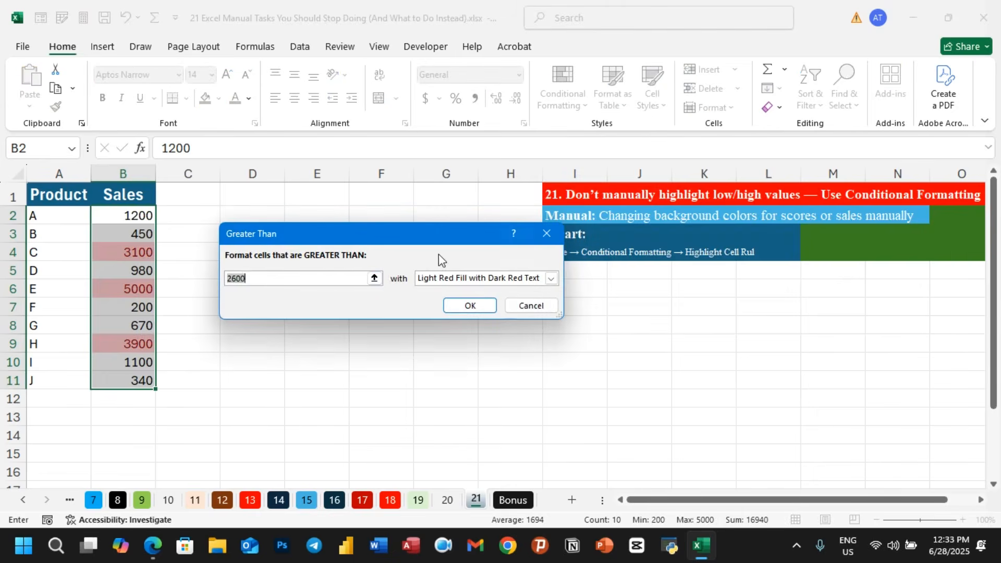
{"action": "type", "text": "100"}
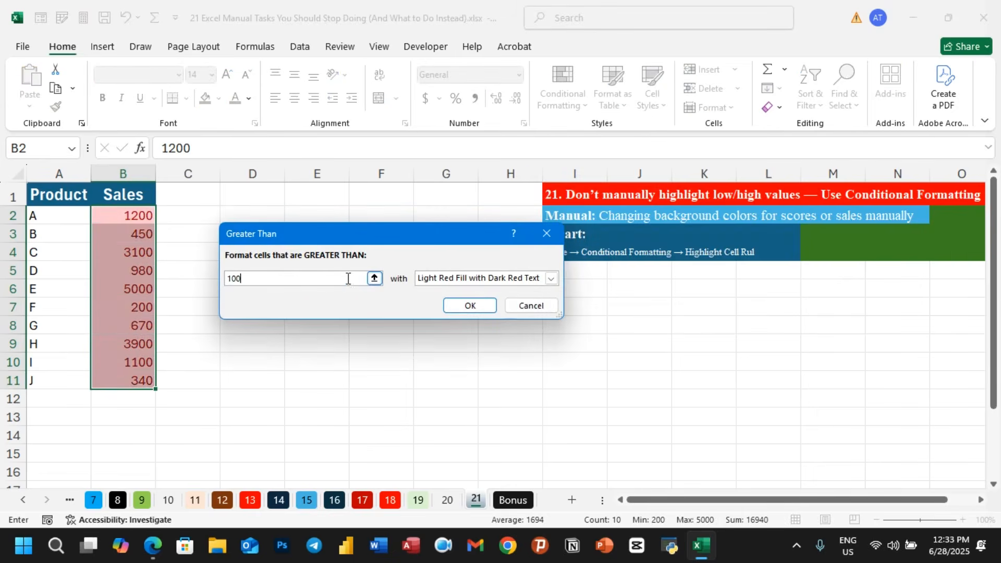
{"action": "type", "text": "0"}
- Set the rule's format to a custom format with red font colour and apply it
{"action": "left_click", "coordinate": [552, 278]}
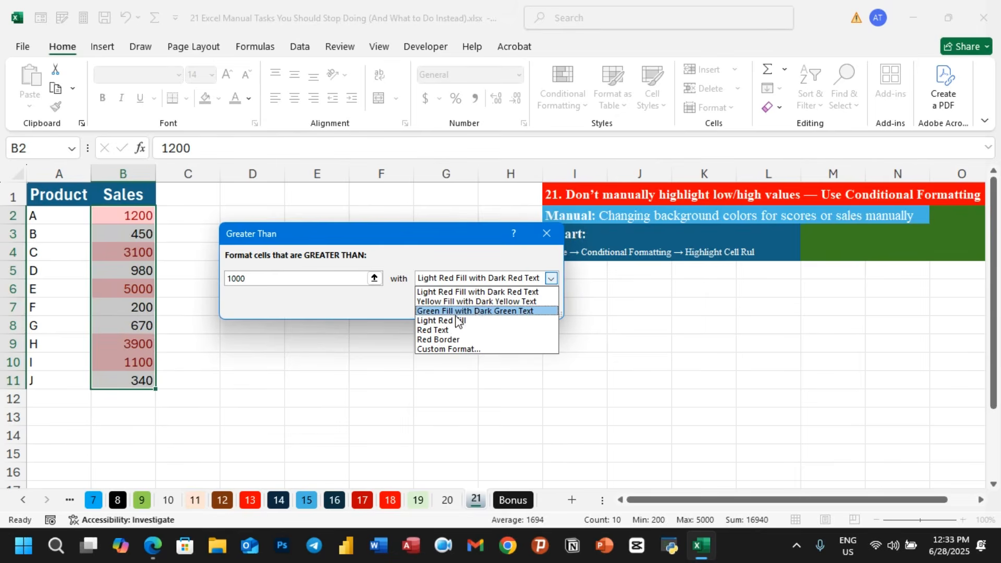
{"action": "left_click", "coordinate": [446, 350]}
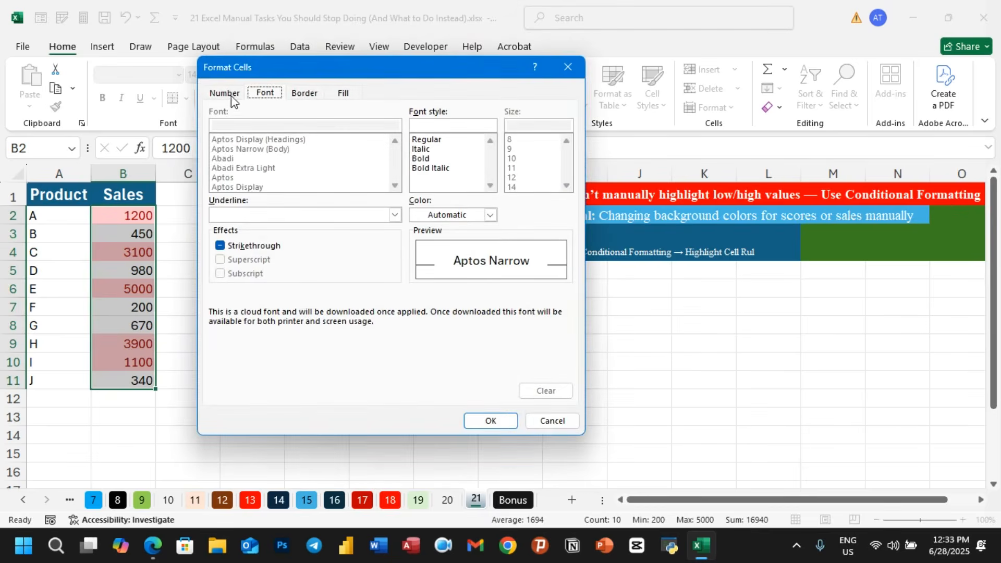
{"action": "left_click", "coordinate": [231, 95]}
{"action": "left_click", "coordinate": [273, 97]}
{"action": "left_click", "coordinate": [295, 95]}
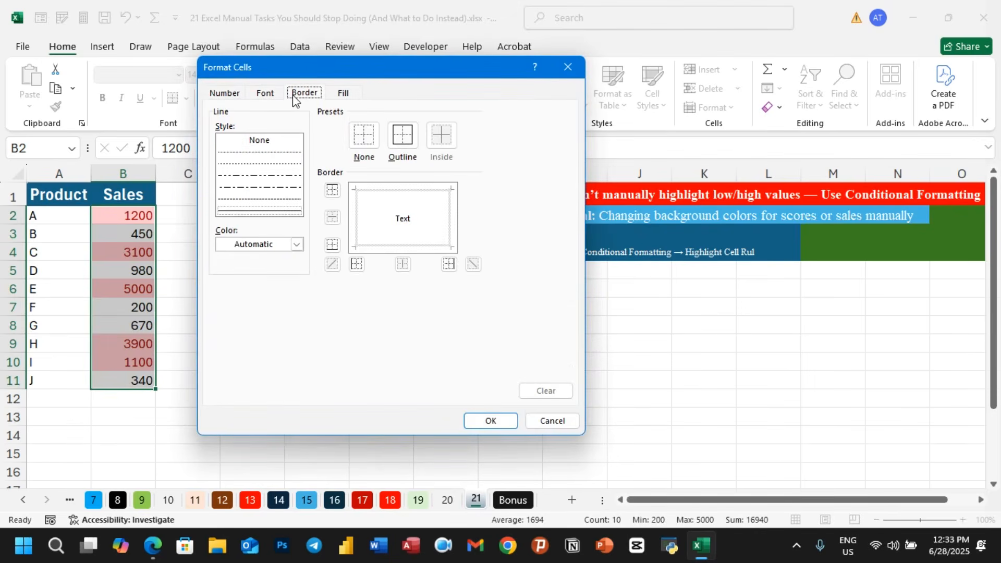
{"action": "left_click", "coordinate": [273, 96]}
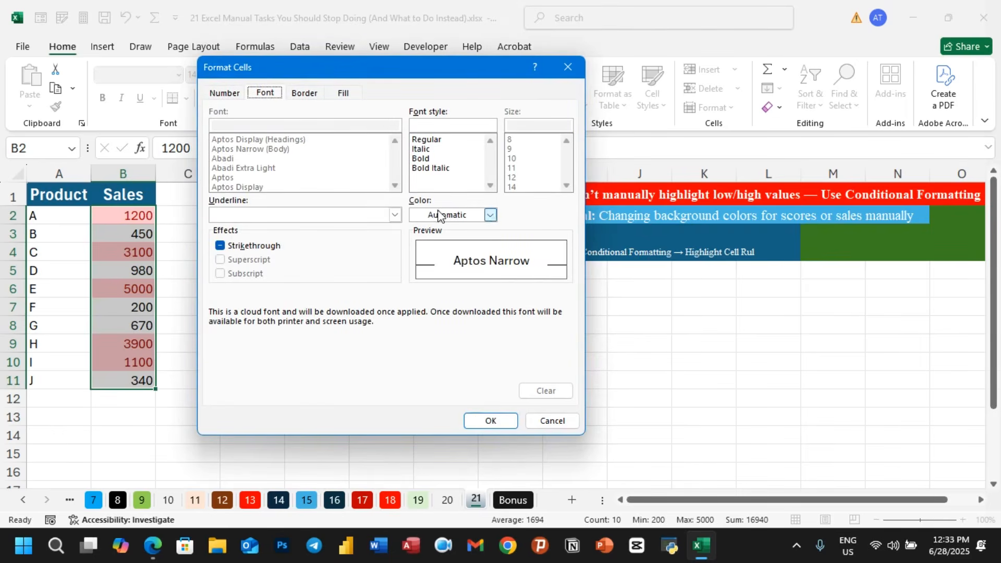
{"action": "left_click", "coordinate": [491, 215]}
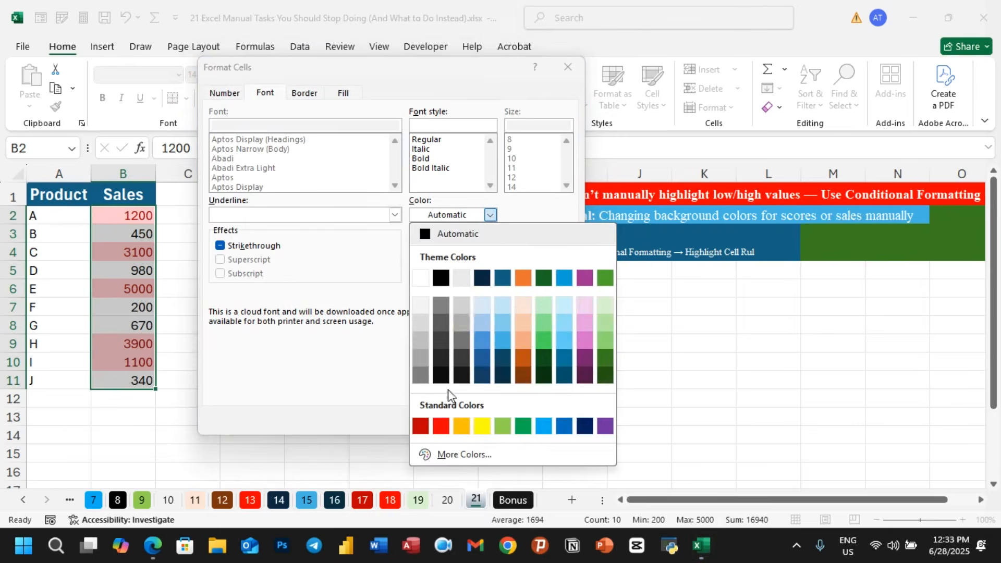
{"action": "left_click", "coordinate": [440, 426]}
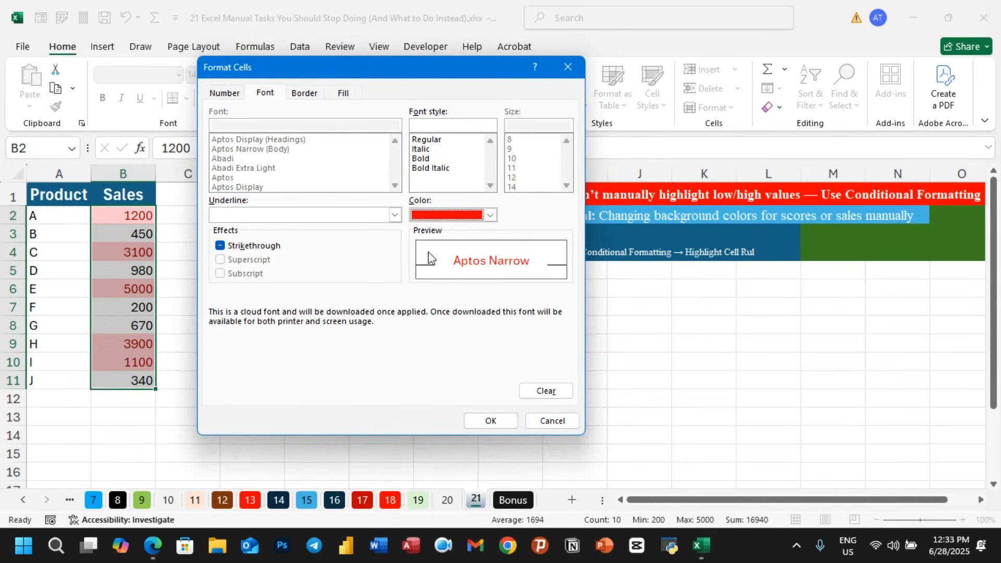
{"action": "left_click", "coordinate": [491, 420]}
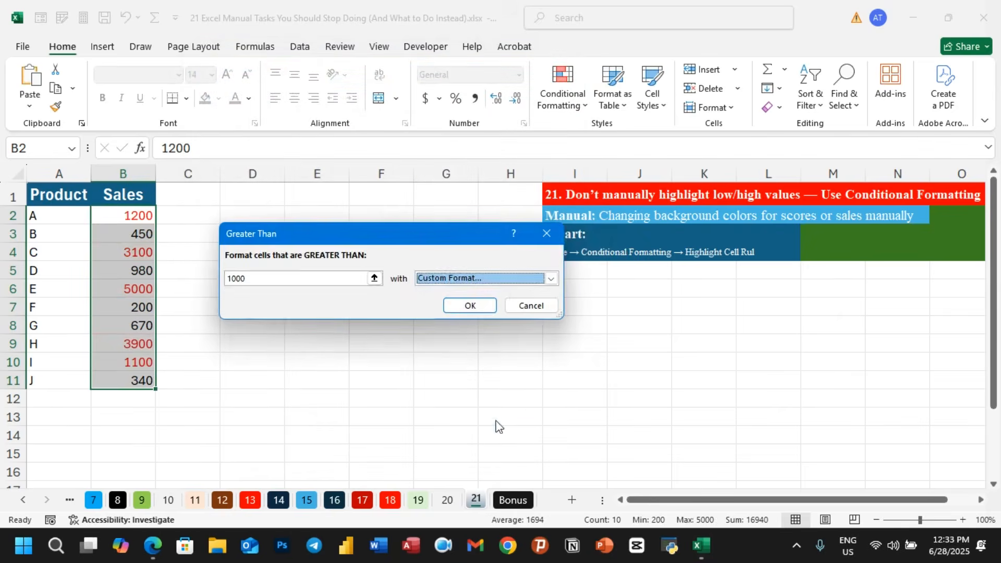
{"action": "left_click", "coordinate": [482, 308]}
{"action": "left_click", "coordinate": [315, 344]}
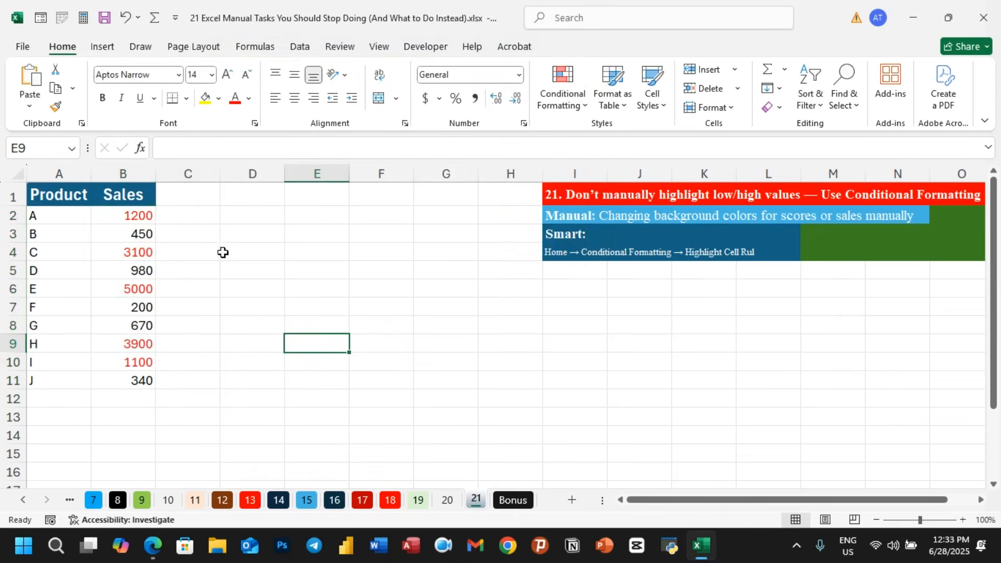
- Select the Sales values B2:B11 and add another Greater Than highlight rule with the value 1000
{"action": "left_click", "coordinate": [142, 217]}
{"action": "left_click", "coordinate": [142, 252]}
{"action": "left_click", "coordinate": [145, 287]}
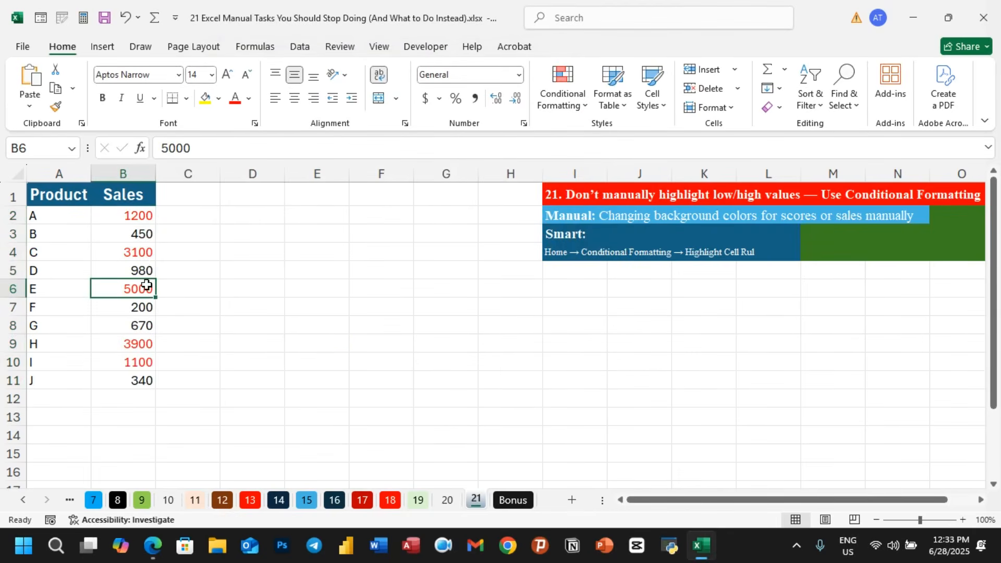
{"action": "left_click_drag", "start_coordinate": [141, 232], "coordinate": [139, 383]}
{"action": "left_click_drag", "start_coordinate": [139, 216], "coordinate": [138, 382]}
{"action": "left_click", "coordinate": [573, 107]}
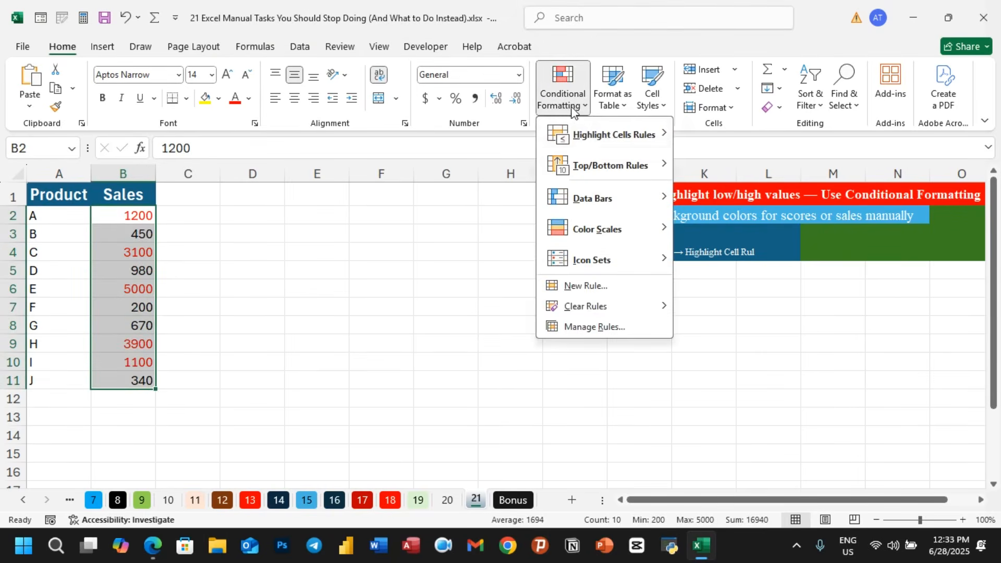
{"action": "mouse_move", "coordinate": [576, 133]}
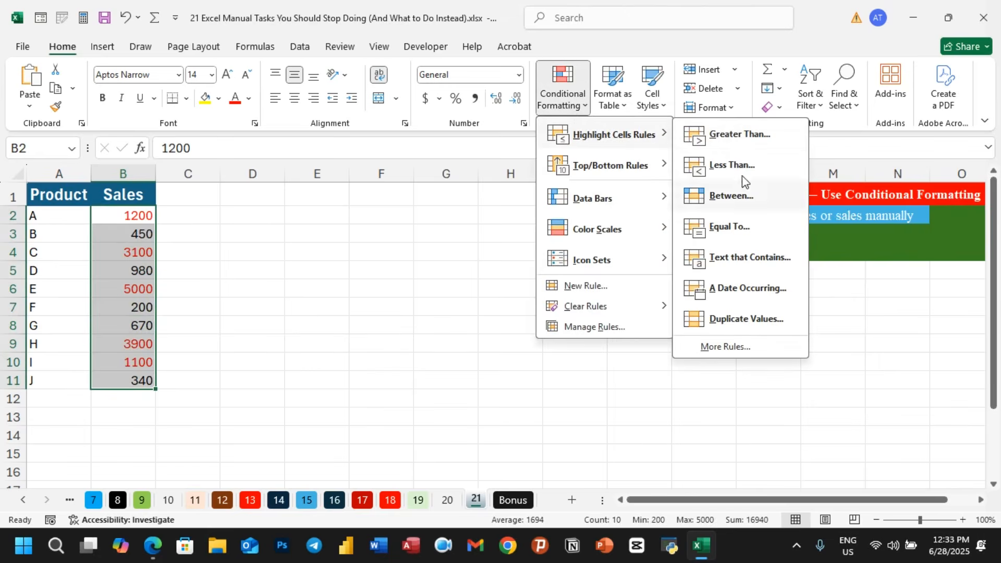
{"action": "left_click", "coordinate": [739, 136]}
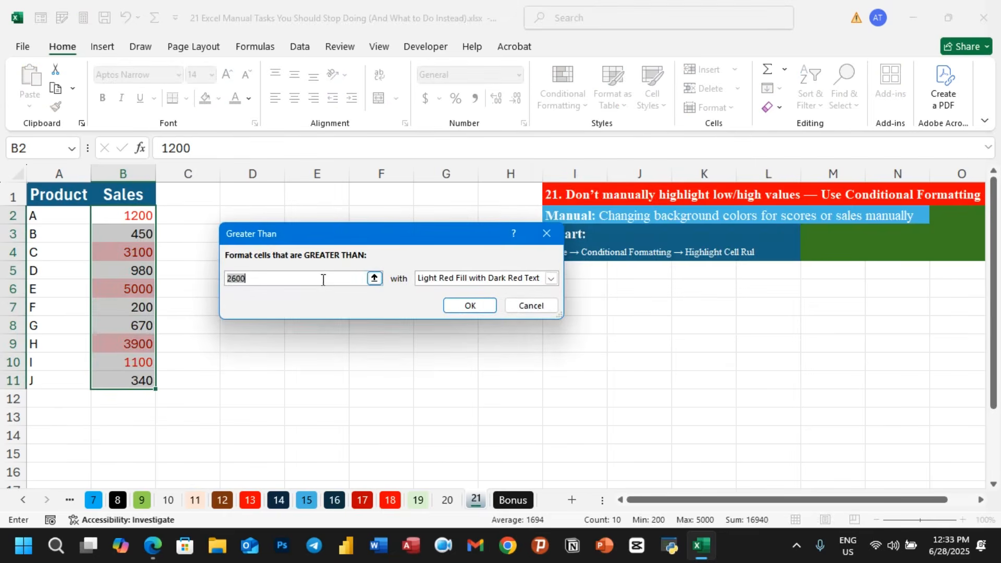
{"action": "type", "text": "1000"}
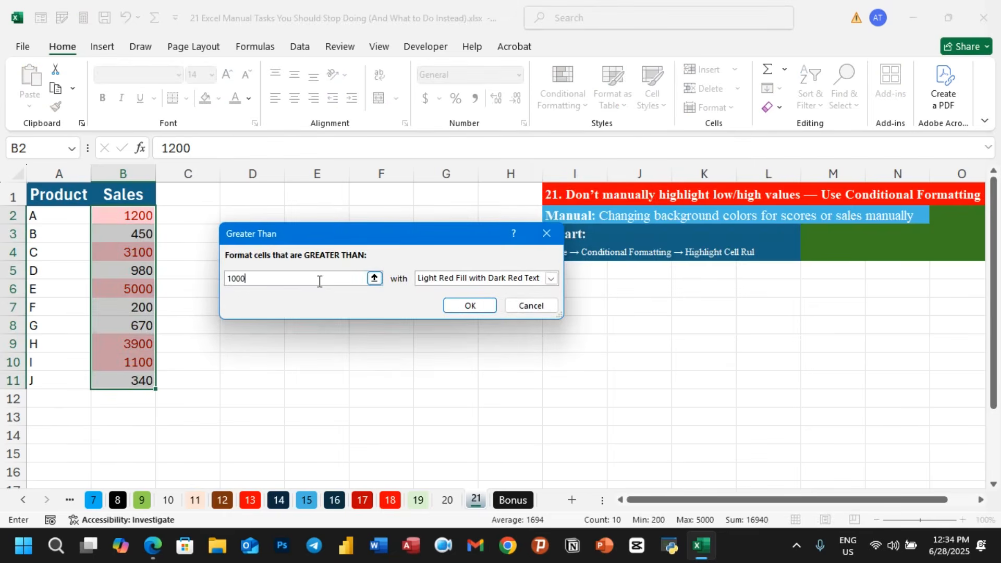
- Set the rule's format to a custom format with a yellow fill and apply it
{"action": "left_click", "coordinate": [551, 278]}
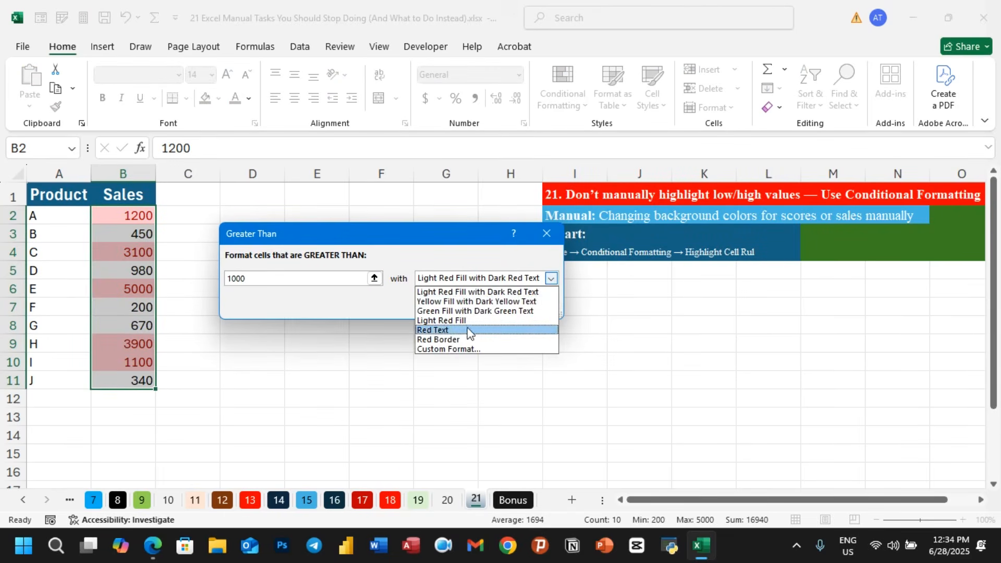
{"action": "left_click", "coordinate": [464, 301]}
{"action": "left_click", "coordinate": [552, 278]}
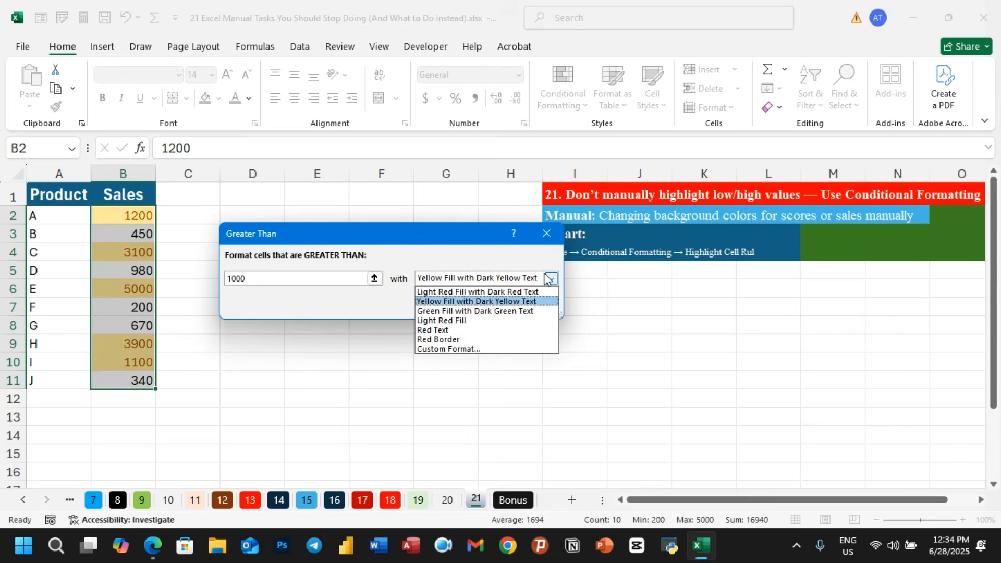
{"action": "left_click", "coordinate": [447, 350]}
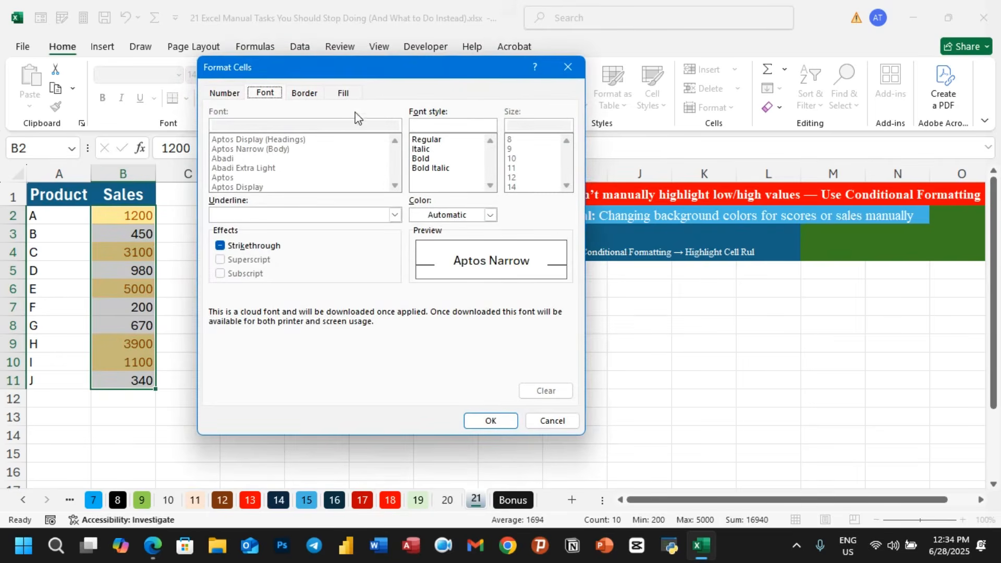
{"action": "left_click", "coordinate": [352, 95]}
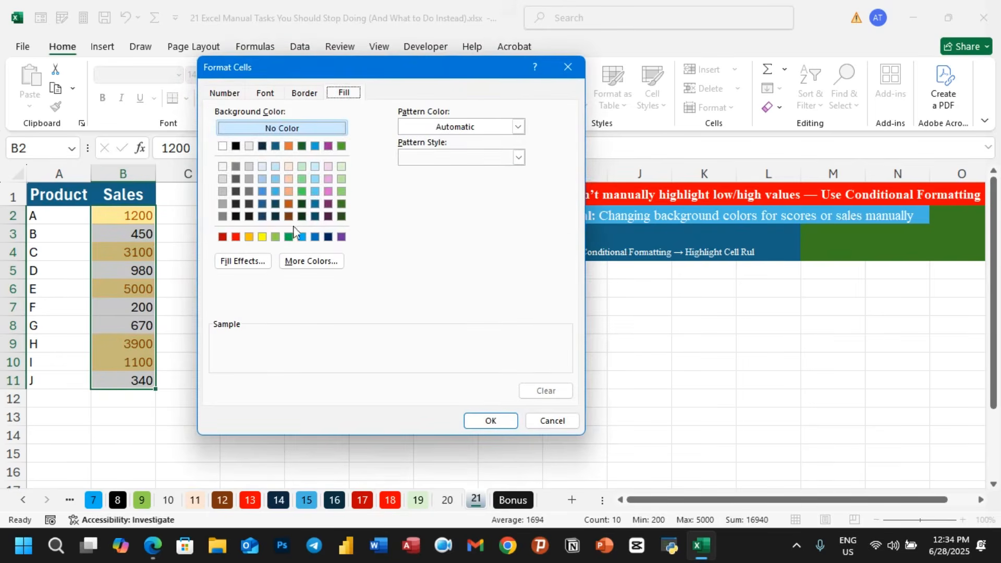
{"action": "left_click", "coordinate": [262, 237]}
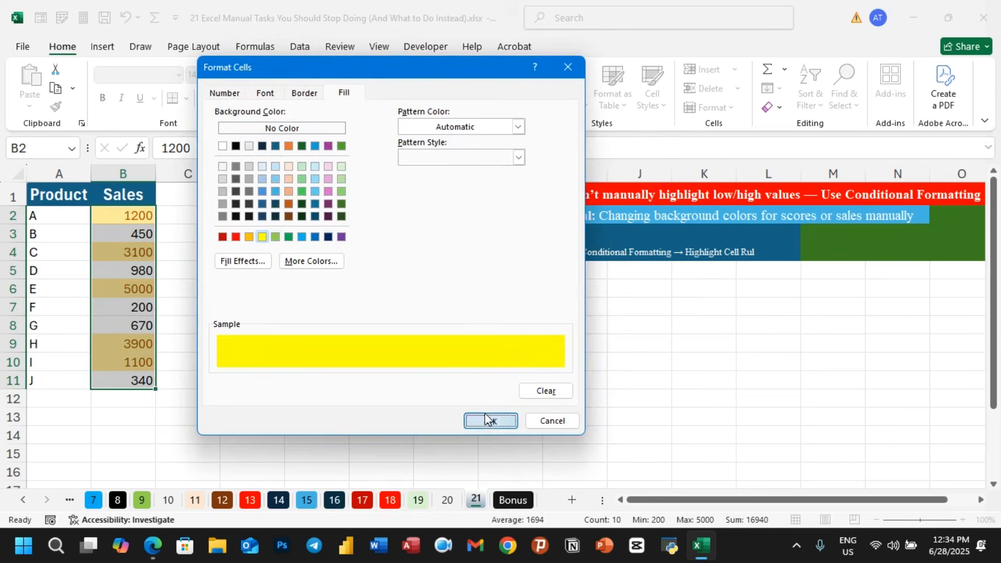
{"action": "left_click", "coordinate": [487, 419]}
{"action": "left_click", "coordinate": [485, 307]}
{"action": "left_click", "coordinate": [318, 321]}
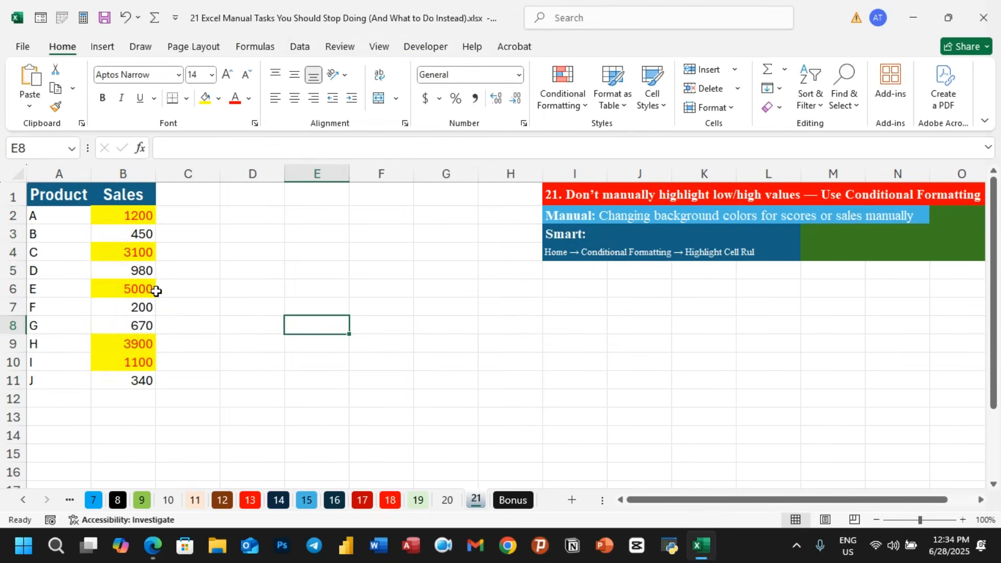
- Change product F's sales in B7 to 1300
{"action": "left_click", "coordinate": [125, 310]}
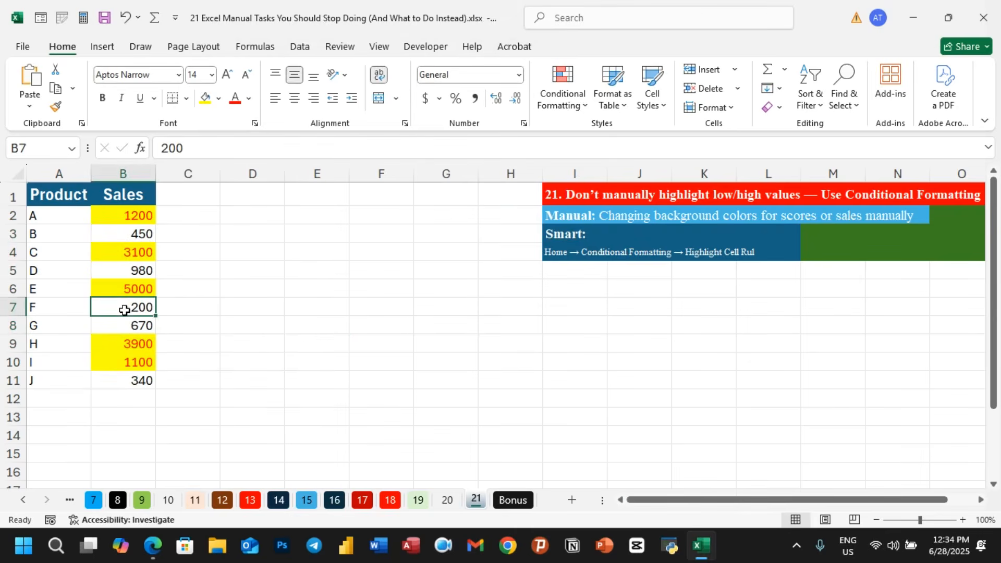
{"action": "type", "text": "1300"}
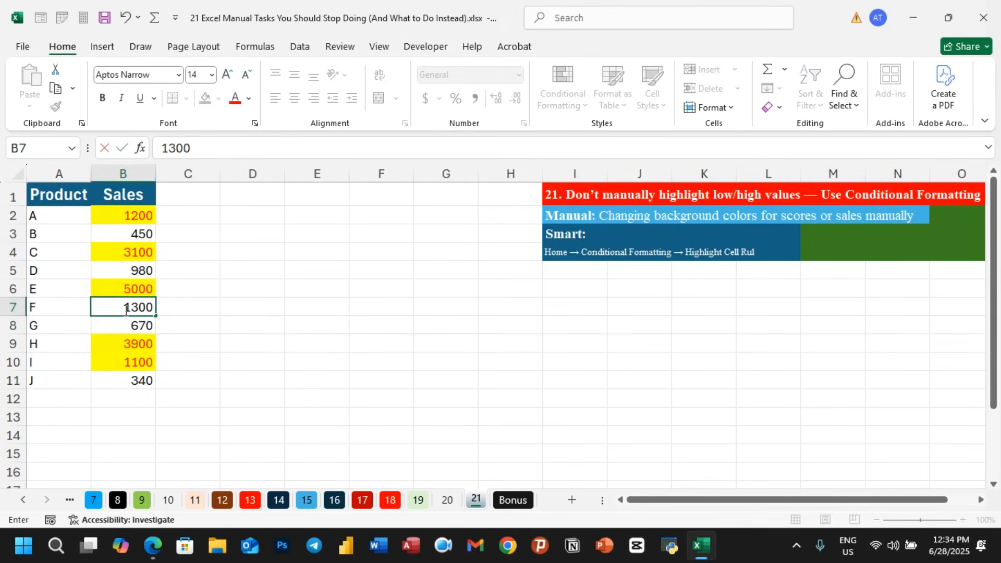
{"action": "key", "text": "Return"}
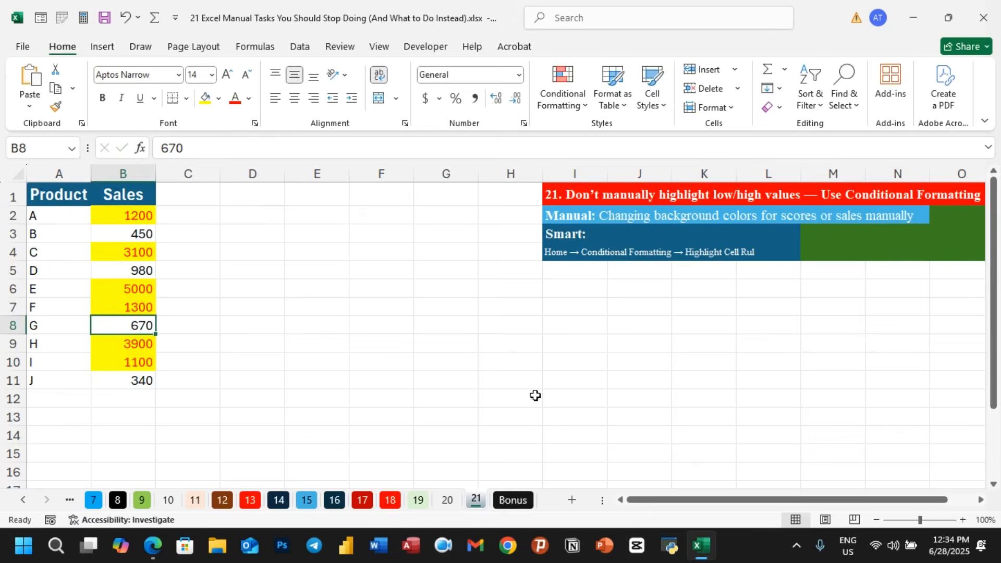
- On the Bonus sheet, enter the formula =B2/0 in cell D10
{"action": "left_click", "coordinate": [512, 500]}
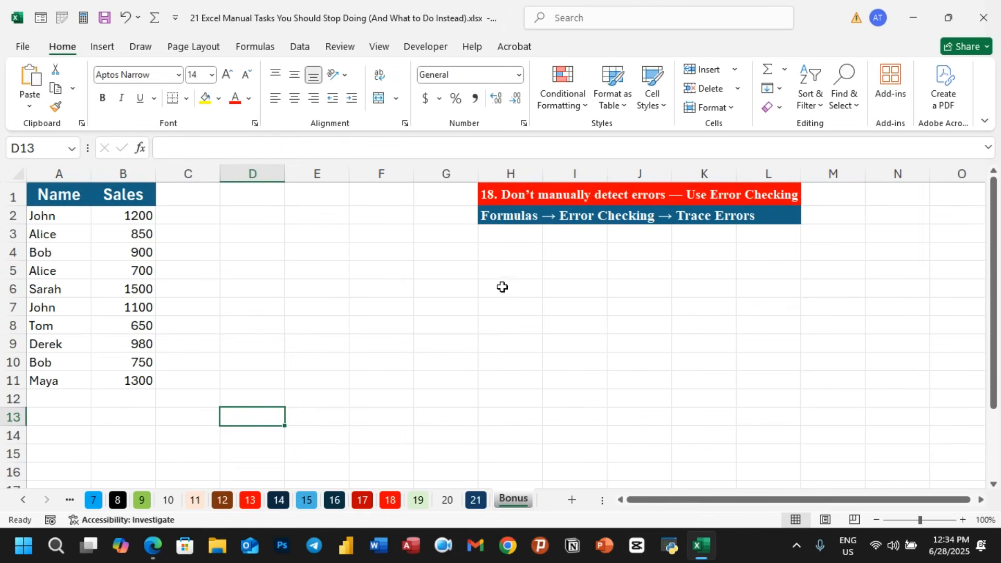
{"action": "left_click", "coordinate": [643, 356]}
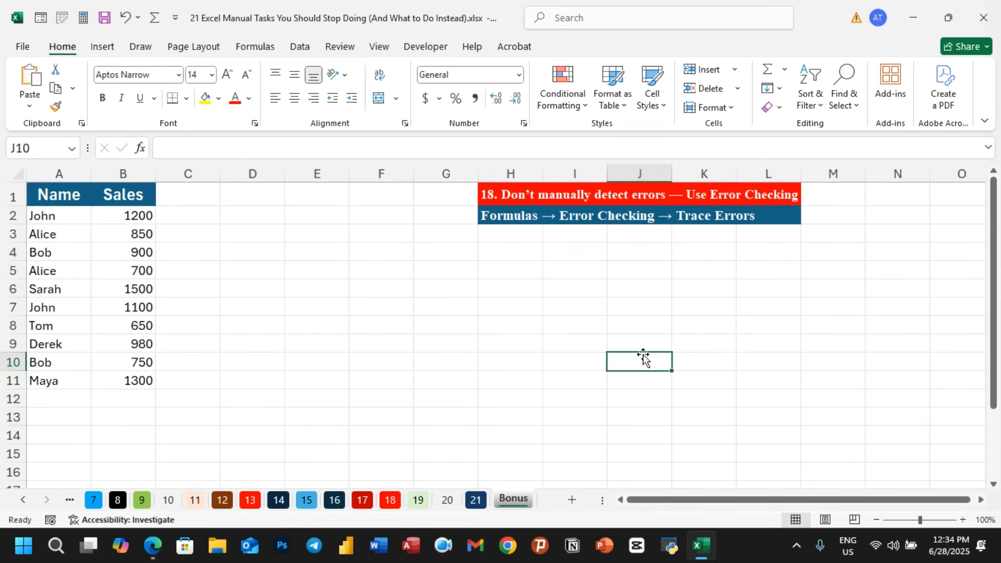
{"action": "left_click", "coordinate": [275, 362]}
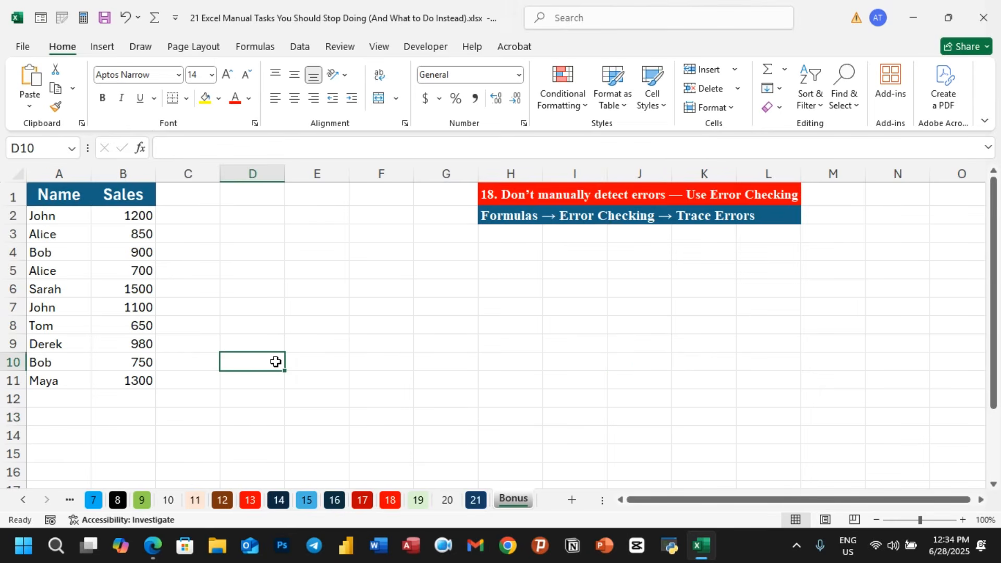
{"action": "type", "text": "-"}
{"action": "key", "text": "Escape"}
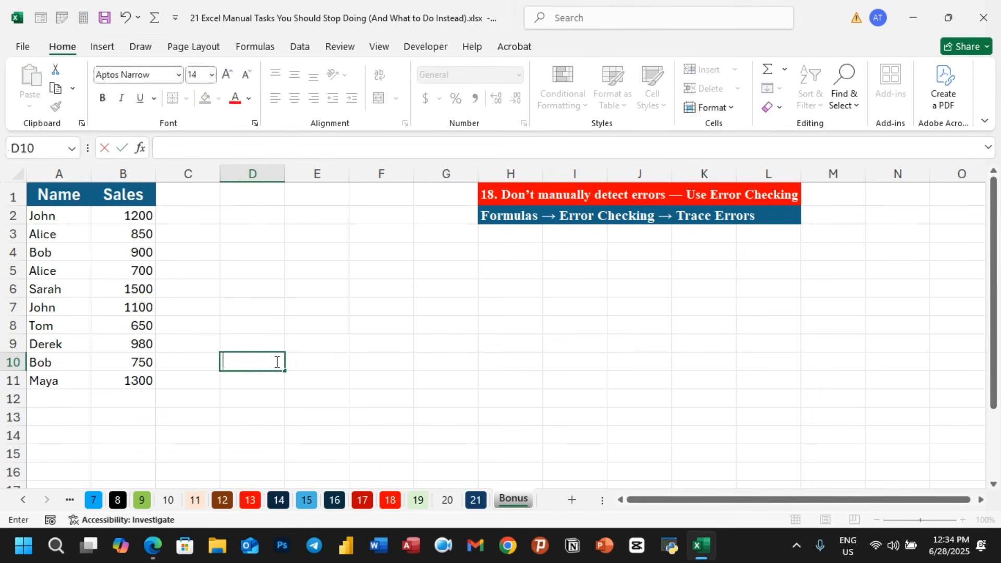
{"action": "type", "text": "="}
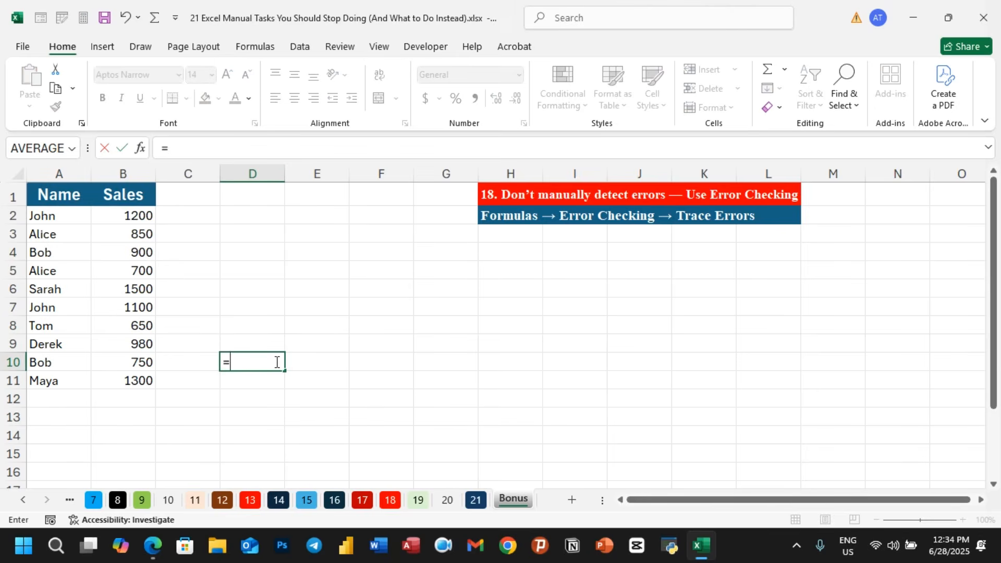
{"action": "left_click", "coordinate": [146, 218]}
{"action": "type", "text": "/"}
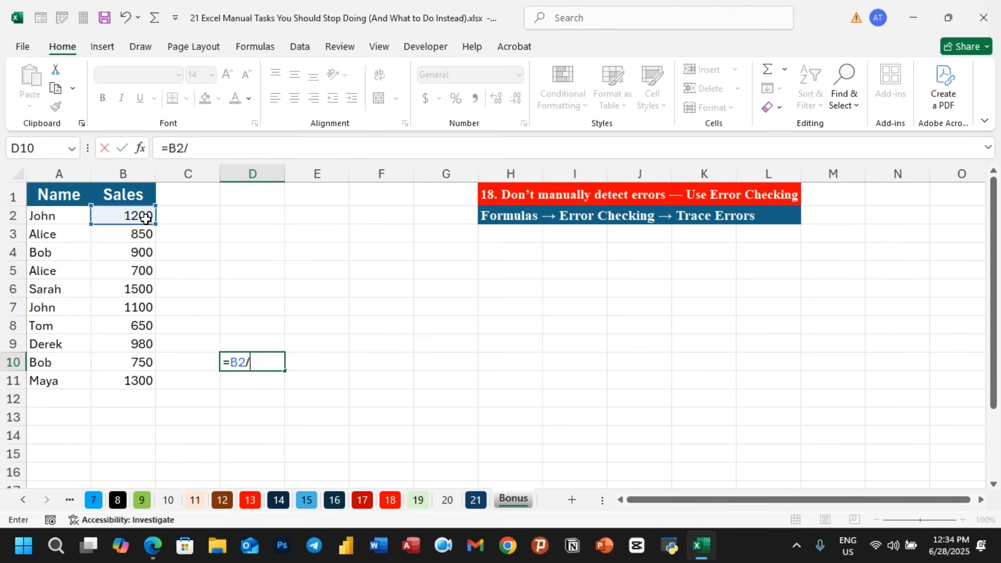
{"action": "type", "text": "0"}
{"action": "key", "text": "Return"}
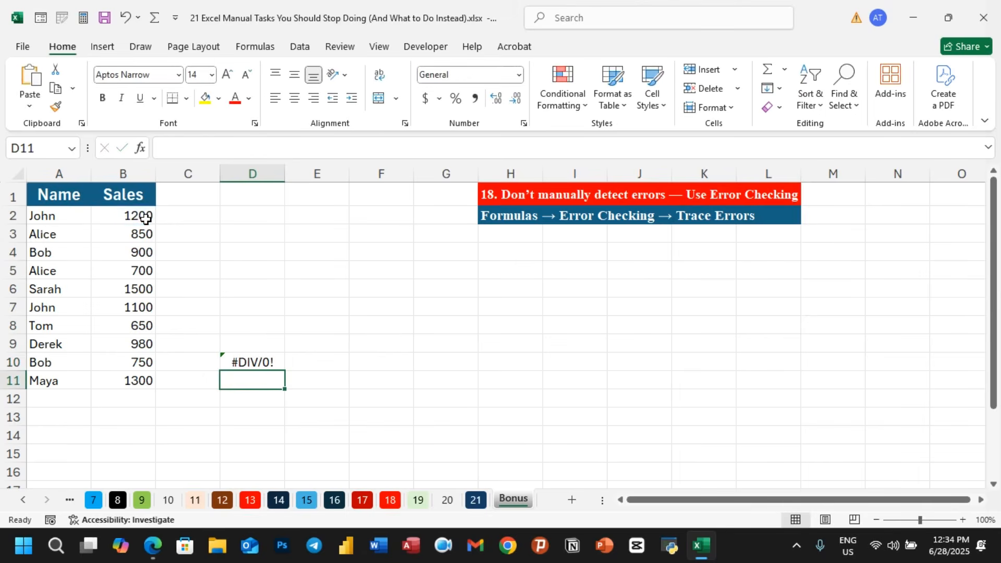
- Run Error Checking on the D10 formula, view its calculation steps, and ignore the error
{"action": "left_click", "coordinate": [238, 360]}
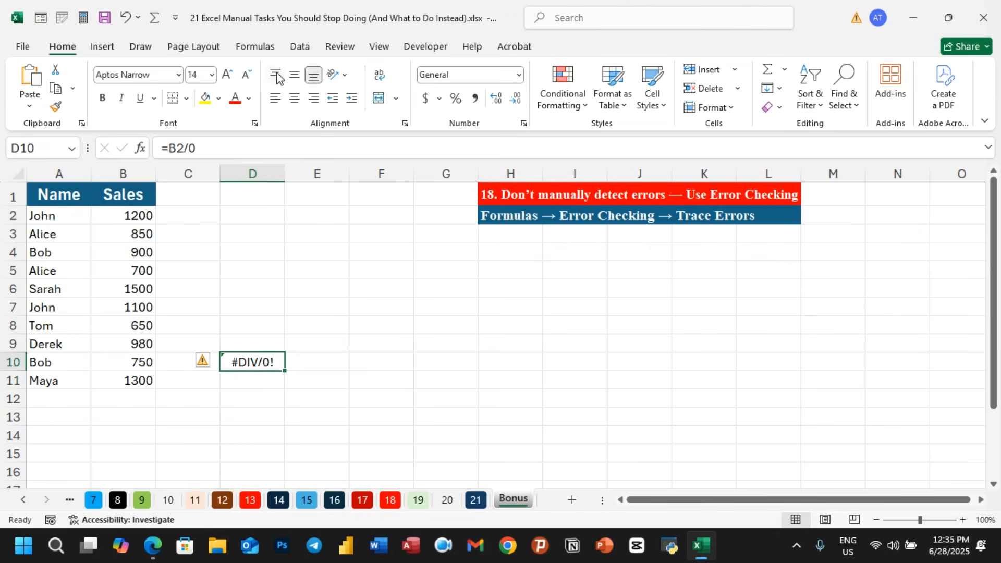
{"action": "left_click", "coordinate": [259, 49]}
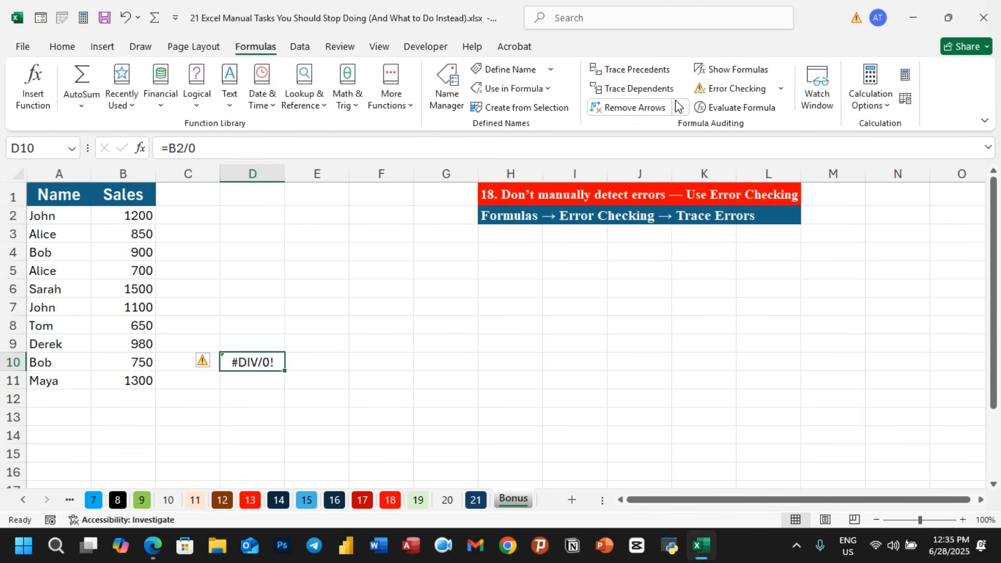
{"action": "left_click", "coordinate": [780, 90]}
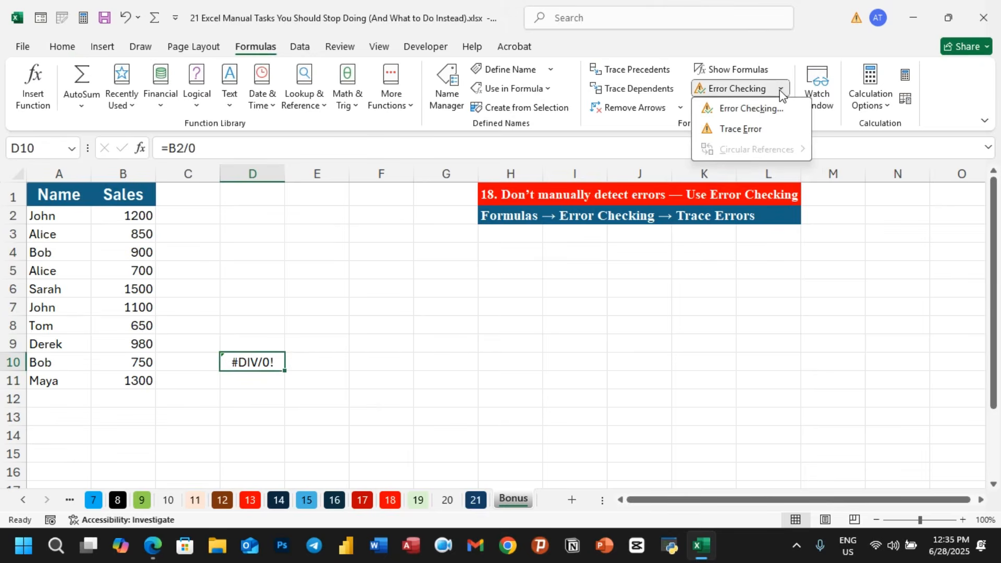
{"action": "left_click", "coordinate": [749, 109]}
{"action": "left_click_drag", "start_coordinate": [399, 211], "coordinate": [517, 152]}
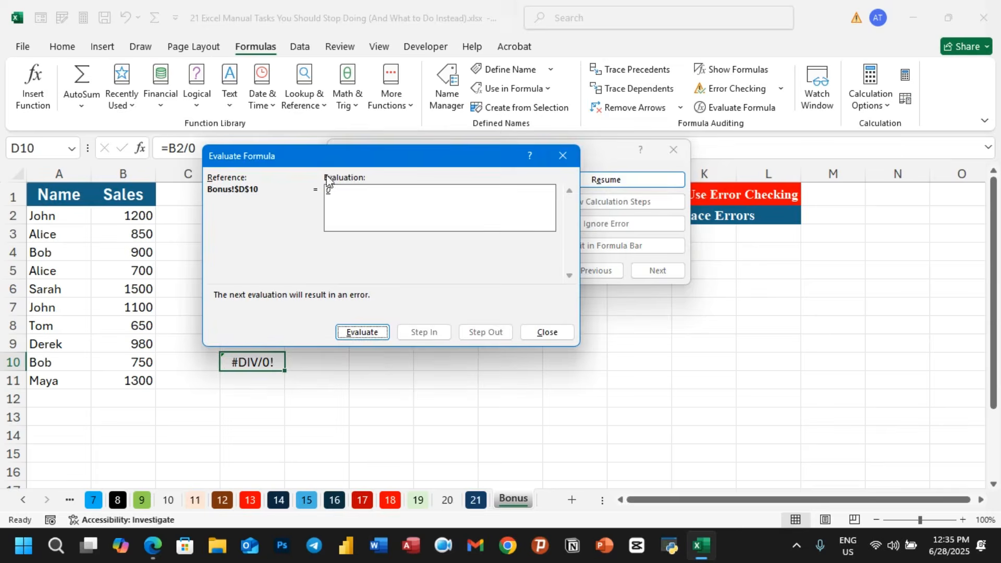
{"action": "left_click", "coordinate": [562, 156]}
{"action": "left_click", "coordinate": [587, 224]}
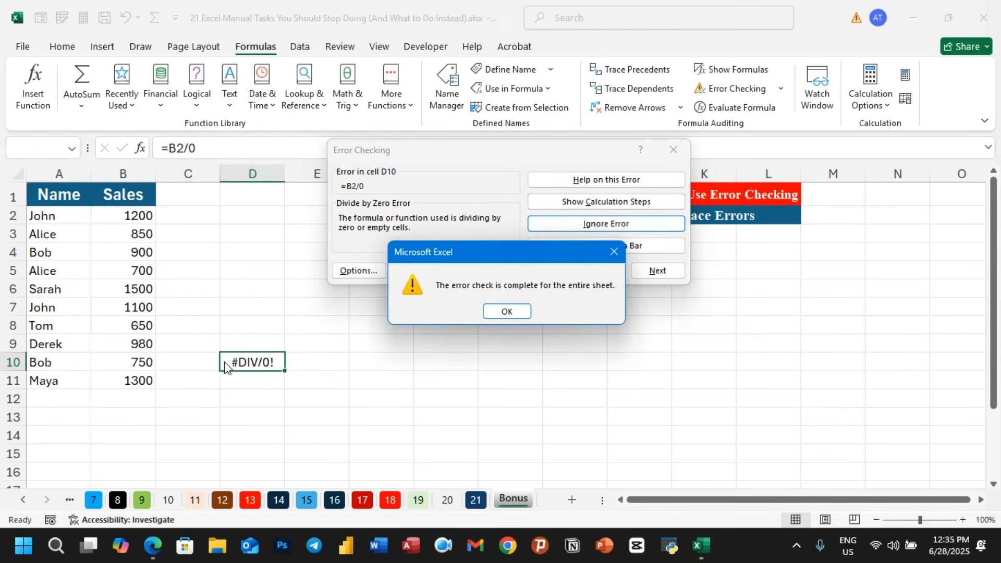
{"action": "left_click", "coordinate": [505, 310]}
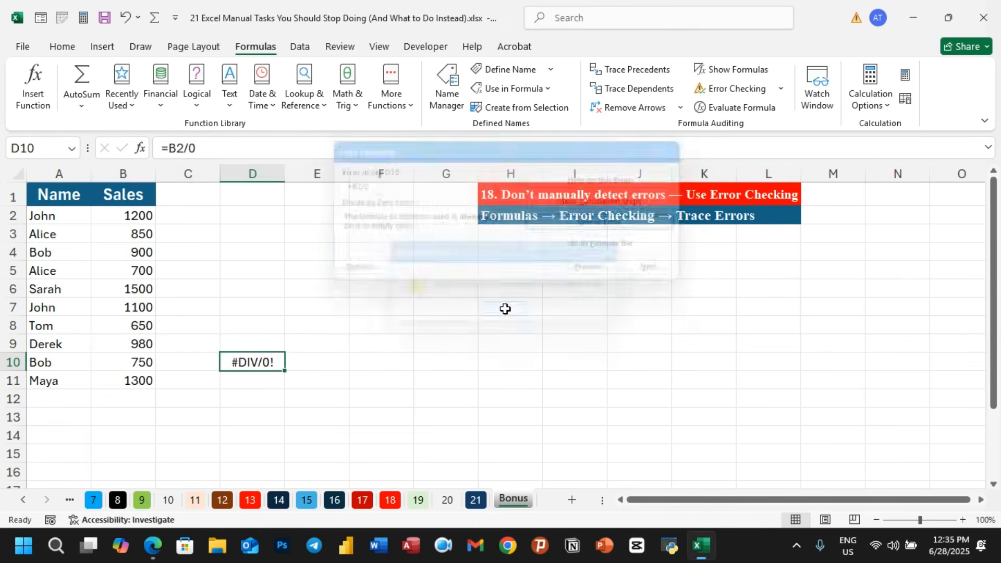
- Clear the formula from cell D10
{"action": "left_click", "coordinate": [475, 329]}
{"action": "left_click", "coordinate": [248, 360]}
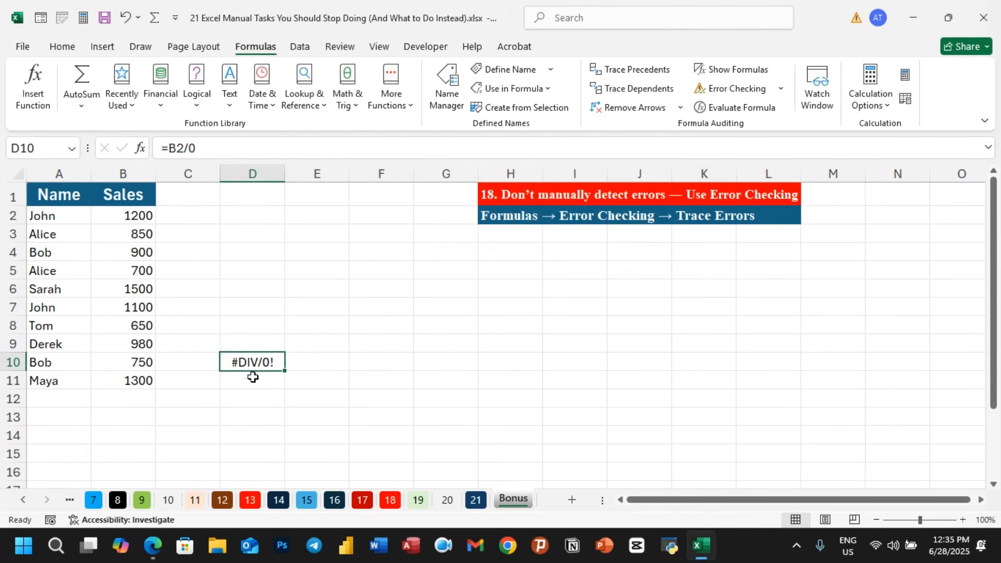
{"action": "key", "text": "Delete"}
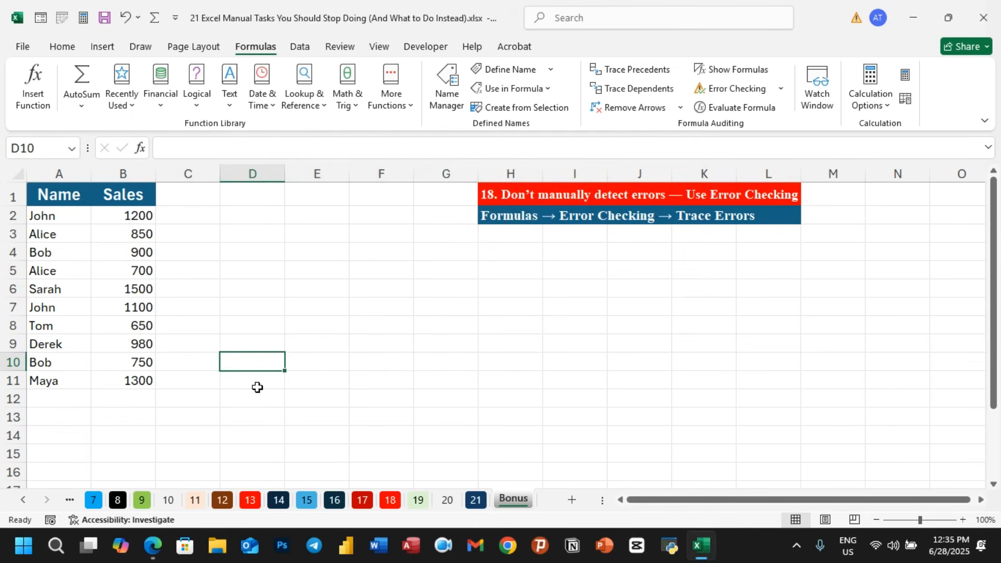
- Enter the formula =B2/0 in cell D9
{"action": "left_click", "coordinate": [275, 339]}
{"action": "type", "text": "="}
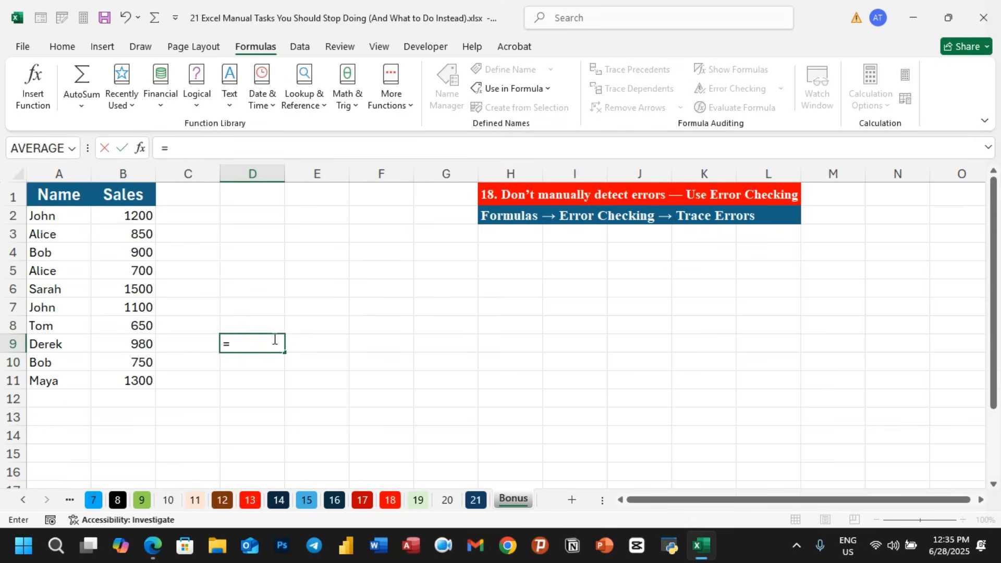
{"action": "left_click", "coordinate": [141, 214]}
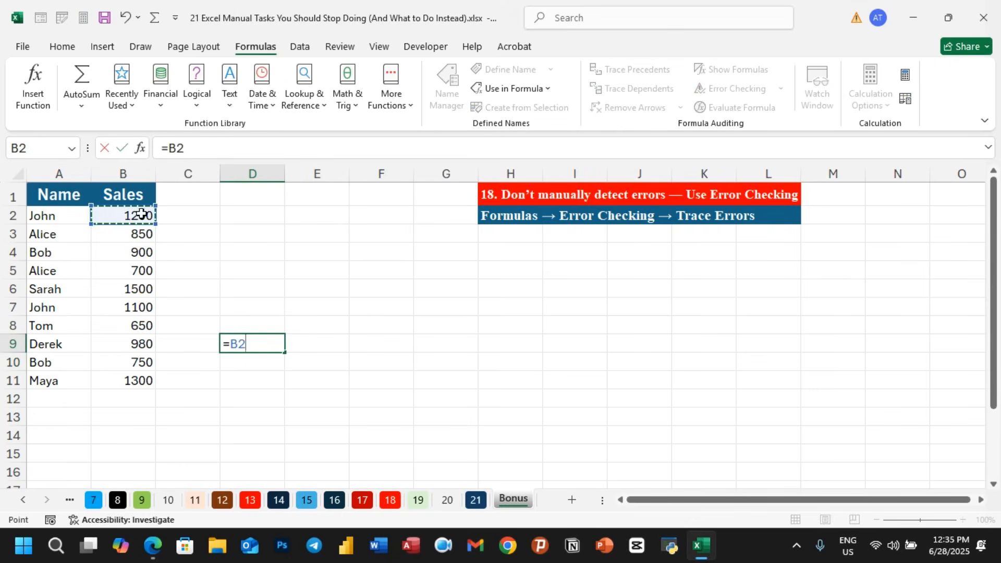
{"action": "type", "text": "/0"}
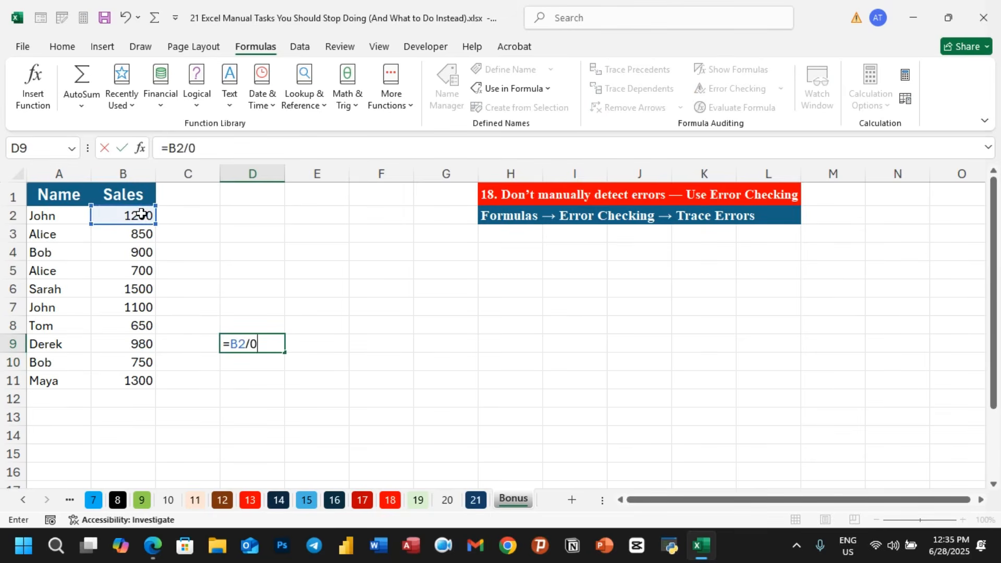
{"action": "key", "text": "Return"}
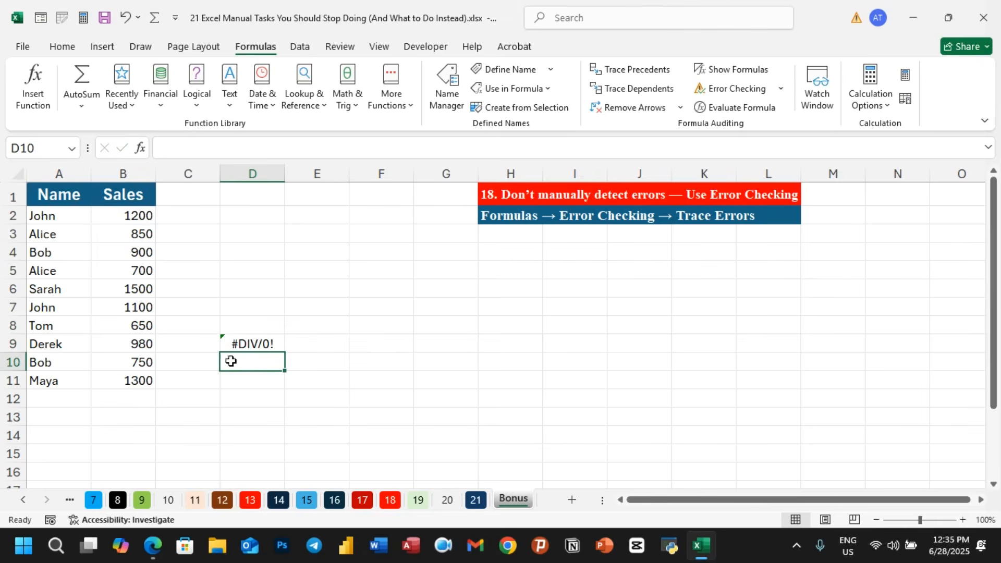
- Zoom in on cell D9 and open its error indicator options, then dismiss them
{"action": "left_click", "coordinate": [926, 520]}
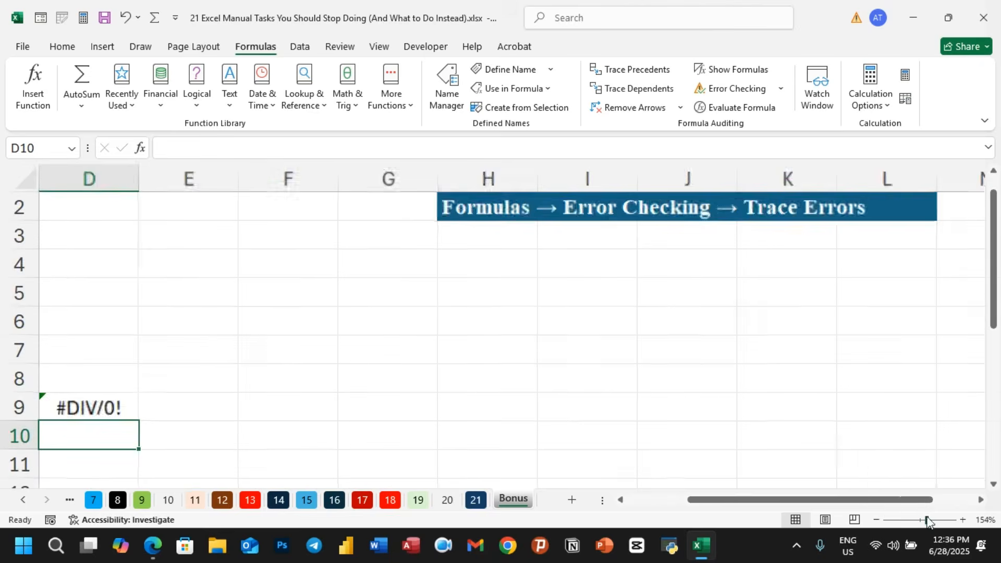
{"action": "left_click", "coordinate": [658, 502]}
{"action": "left_click", "coordinate": [295, 399]}
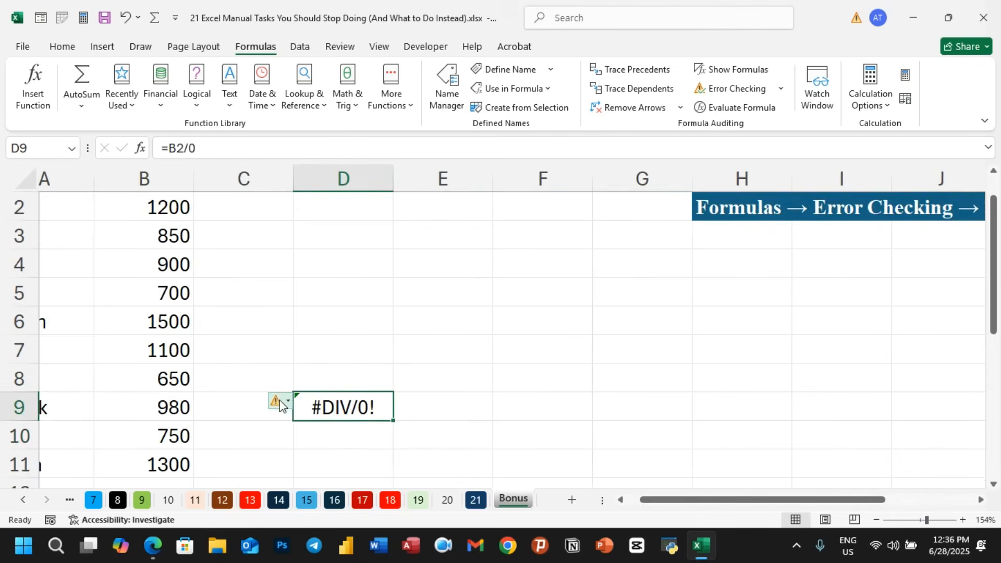
{"action": "left_click", "coordinate": [287, 401]}
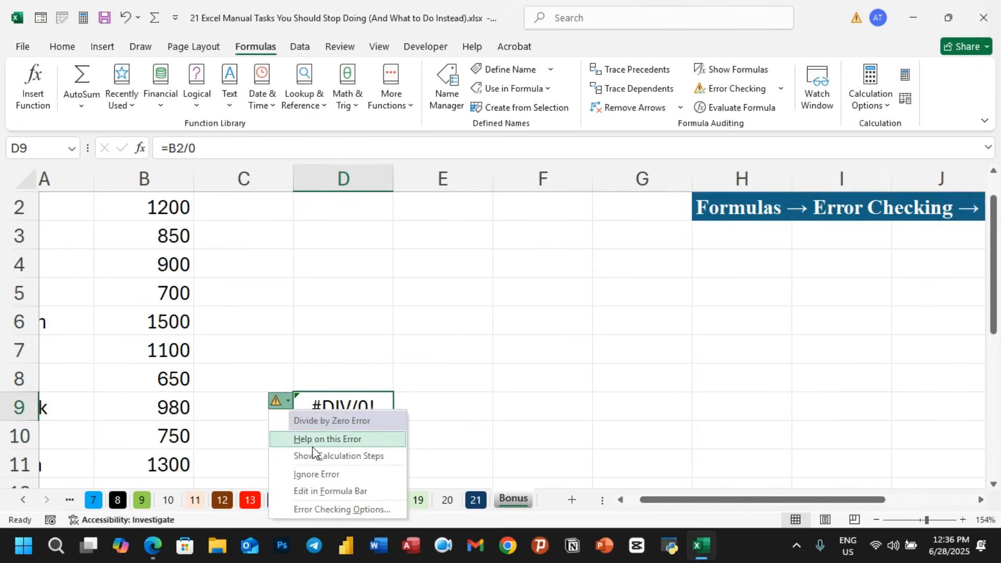
{"action": "left_click", "coordinate": [362, 322]}
{"action": "left_click", "coordinate": [334, 402]}
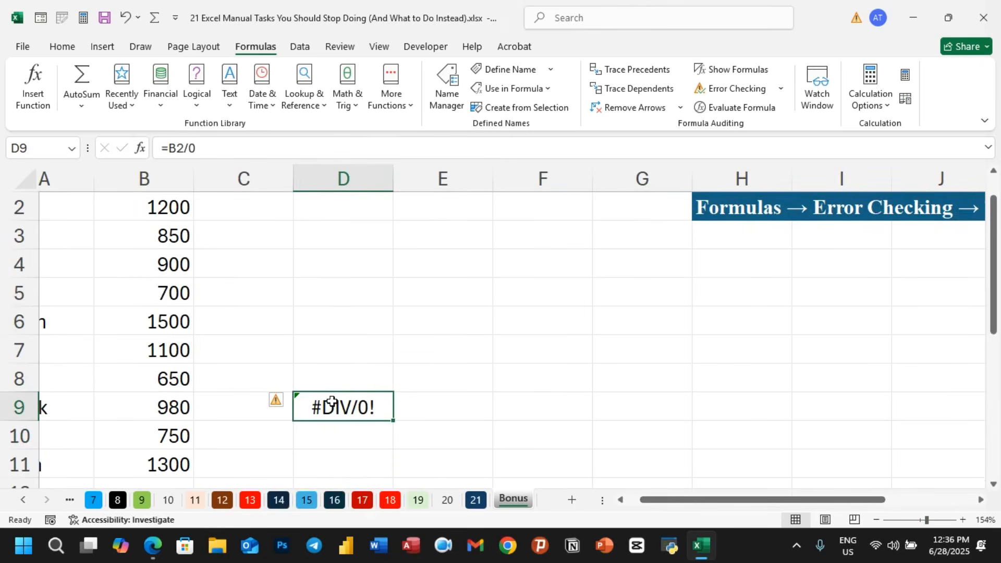
- Run Error Checking on the D9 formula, choose Edit in Formula Bar, and close the dialog without changes
{"action": "left_click", "coordinate": [782, 90]}
{"action": "left_click", "coordinate": [751, 108]}
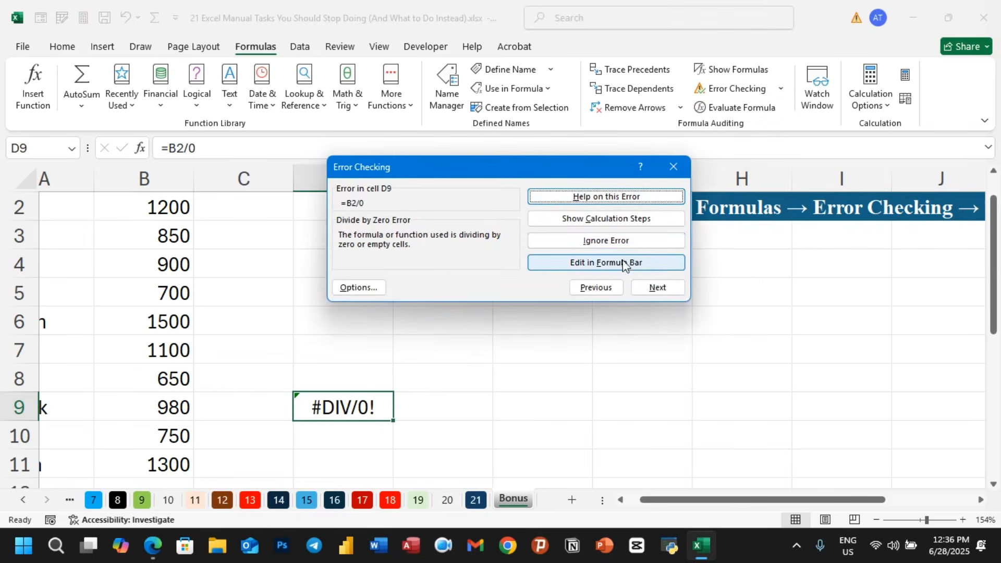
{"action": "left_click", "coordinate": [605, 267]}
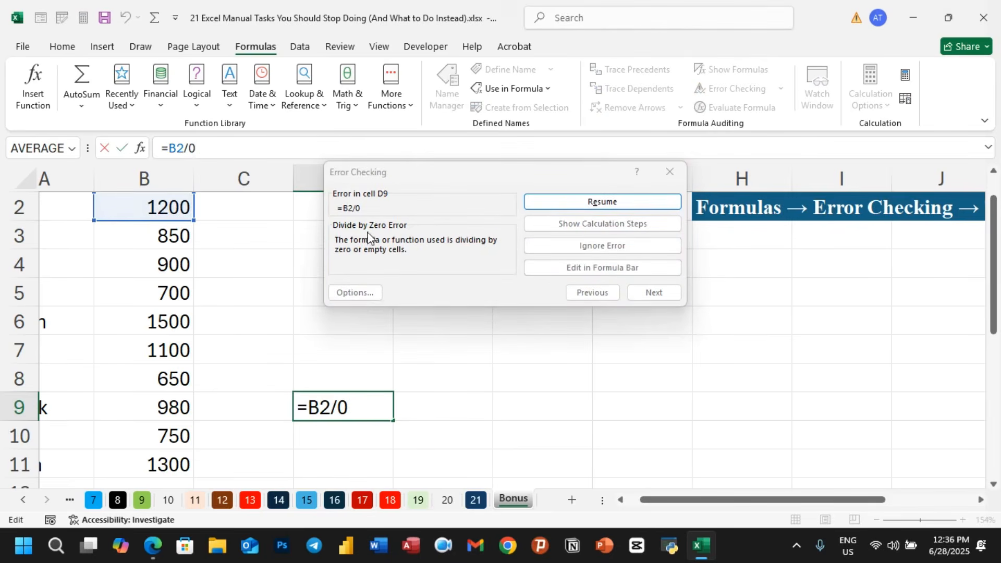
{"action": "left_click", "coordinate": [666, 177]}
{"action": "left_click", "coordinate": [366, 404]}
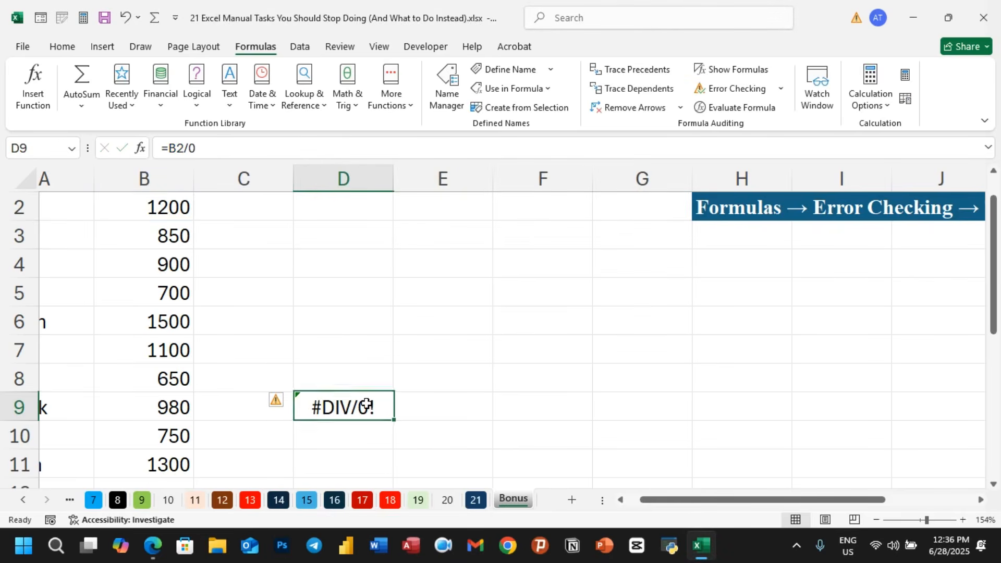
- Use Trace Error on cell D9 to draw the arrow from its precedent cell B2
{"action": "left_click", "coordinate": [781, 89]}
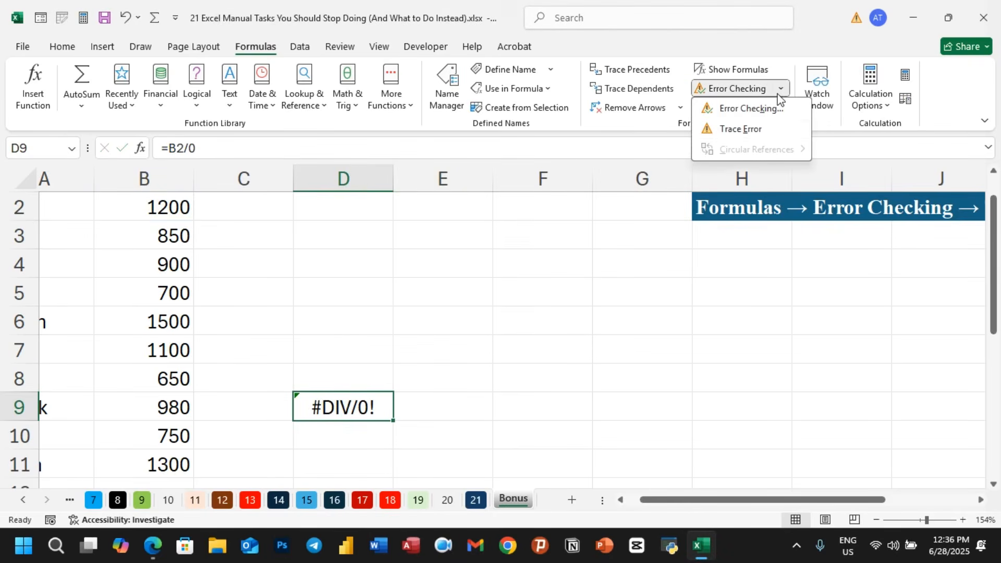
{"action": "left_click", "coordinate": [734, 129]}
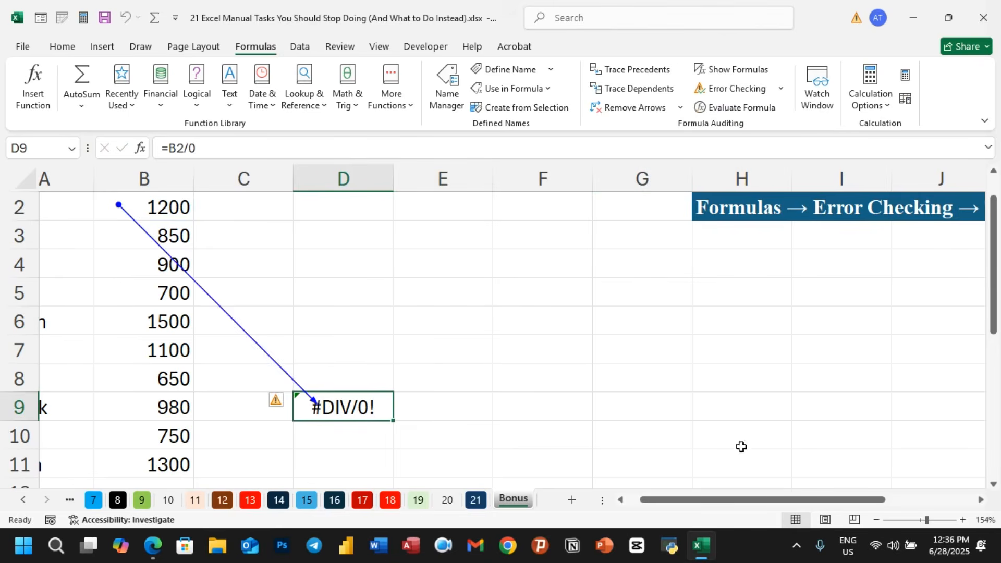
{"action": "left_click", "coordinate": [622, 500]}
{"action": "left_click", "coordinate": [548, 379]}
{"action": "scroll", "coordinate": [490, 376], "scroll_direction": "up", "scroll_amount": 1}
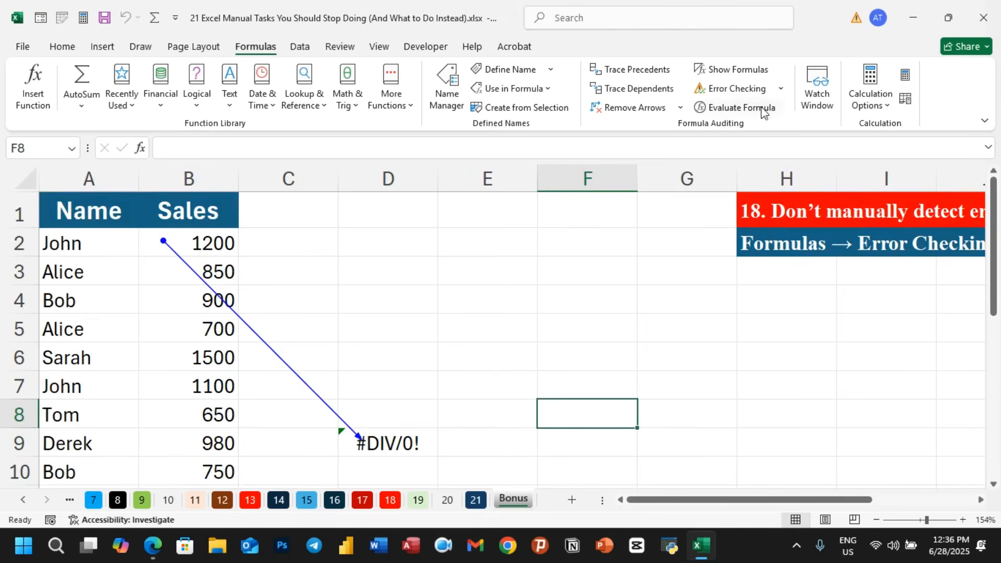
{"action": "left_click", "coordinate": [780, 89]}
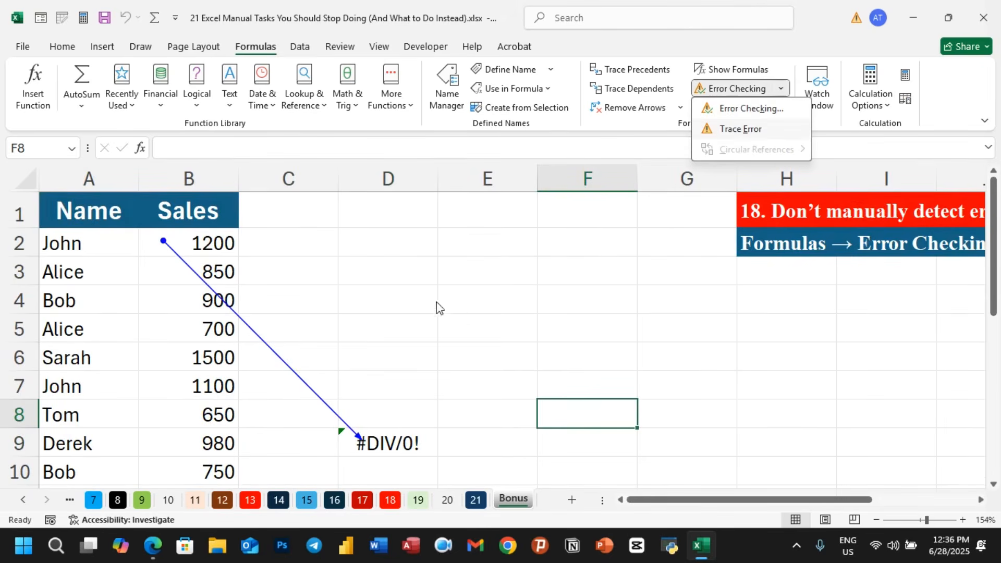
{"action": "left_click", "coordinate": [474, 310]}
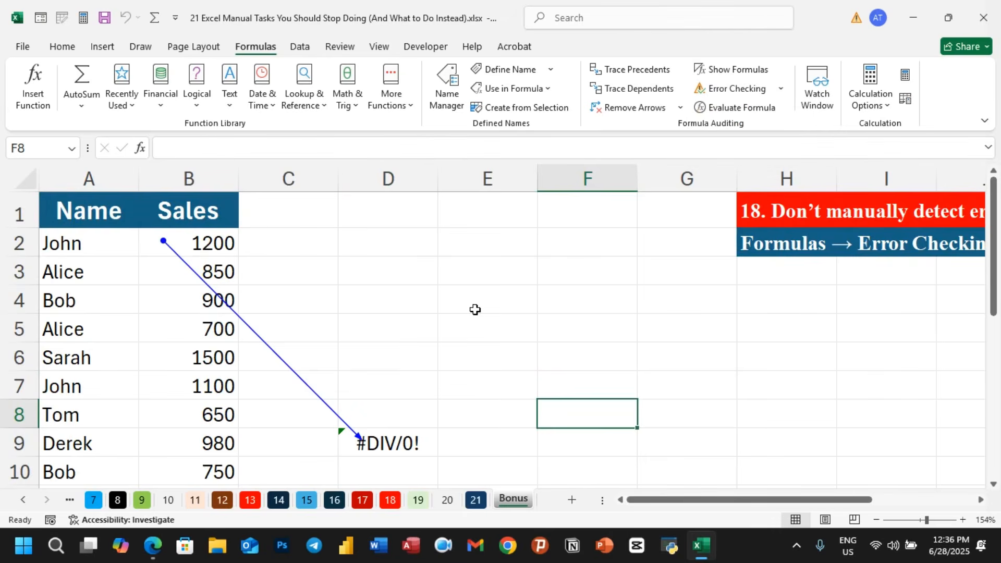